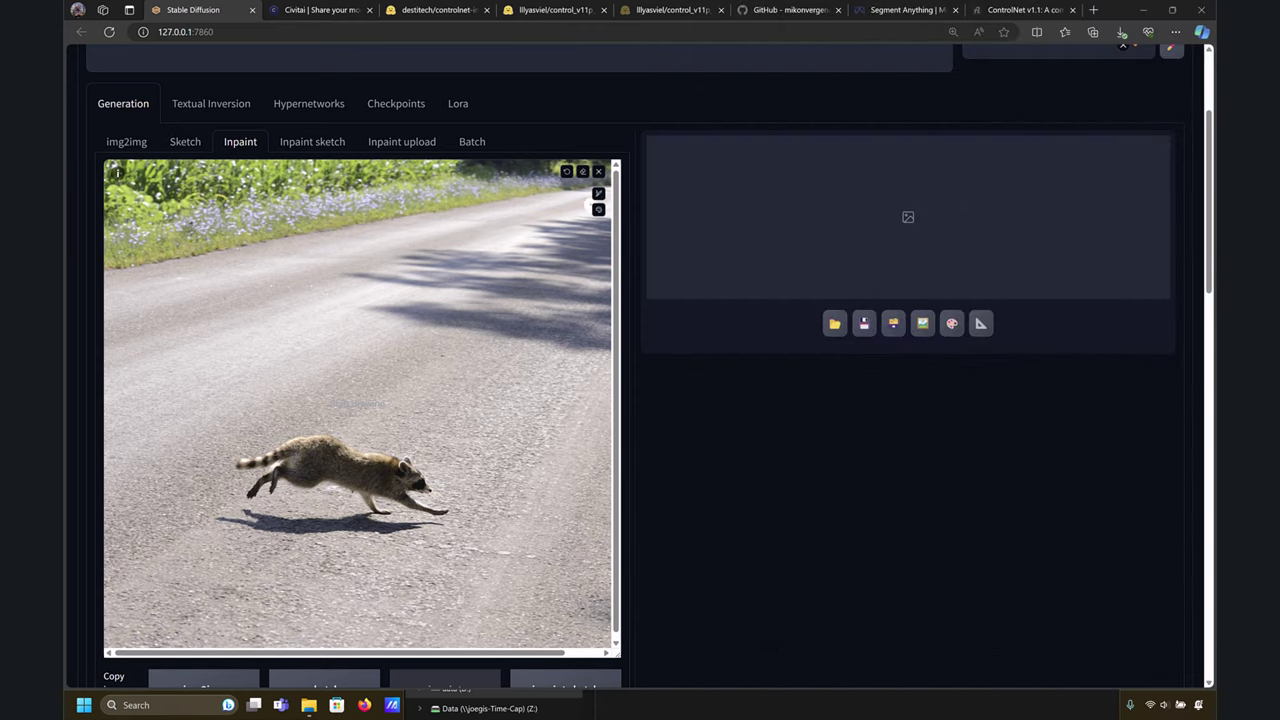
Mask the raccoon and its shadow on the road with a larger inpaint brush and generate with an empty prompt.
drag(512, 195, 528, 203)
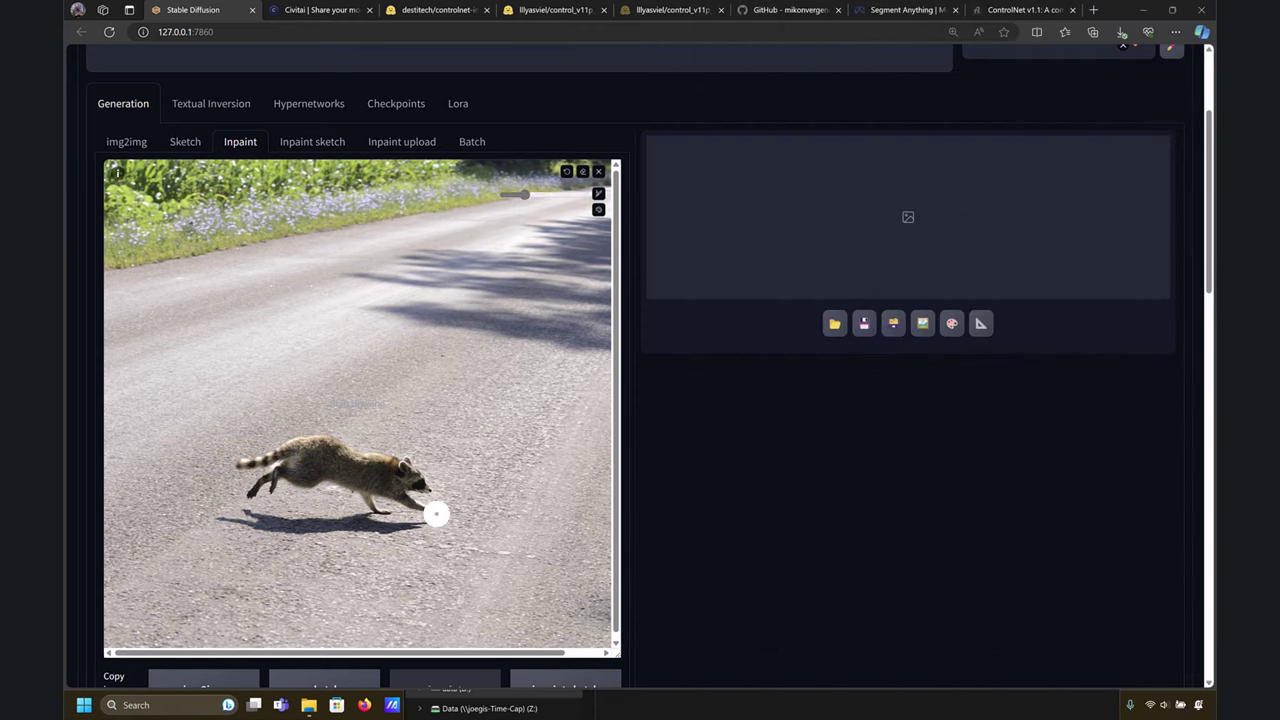
mouse_move(451, 510)
mouse_down()
mouse_move(364, 533)
mouse_move(222, 524)
mouse_move(221, 464)
mouse_move(336, 430)
mouse_move(418, 447)
mouse_move(453, 486)
mouse_move(427, 516)
mouse_move(249, 518)
mouse_move(436, 496)
mouse_move(410, 467)
mouse_move(310, 448)
mouse_move(234, 466)
mouse_move(275, 500)
mouse_move(424, 487)
mouse_move(316, 464)
mouse_move(240, 481)
mouse_move(342, 478)
mouse_move(253, 485)
mouse_move(349, 528)
mouse_move(441, 506)
mouse_move(450, 488)
mouse_move(452, 509)
mouse_move(361, 539)
mouse_move(300, 539)
mouse_move(238, 518)
mouse_move(272, 461)
mouse_move(366, 491)
mouse_up()
scroll(366, 491, up, 2)
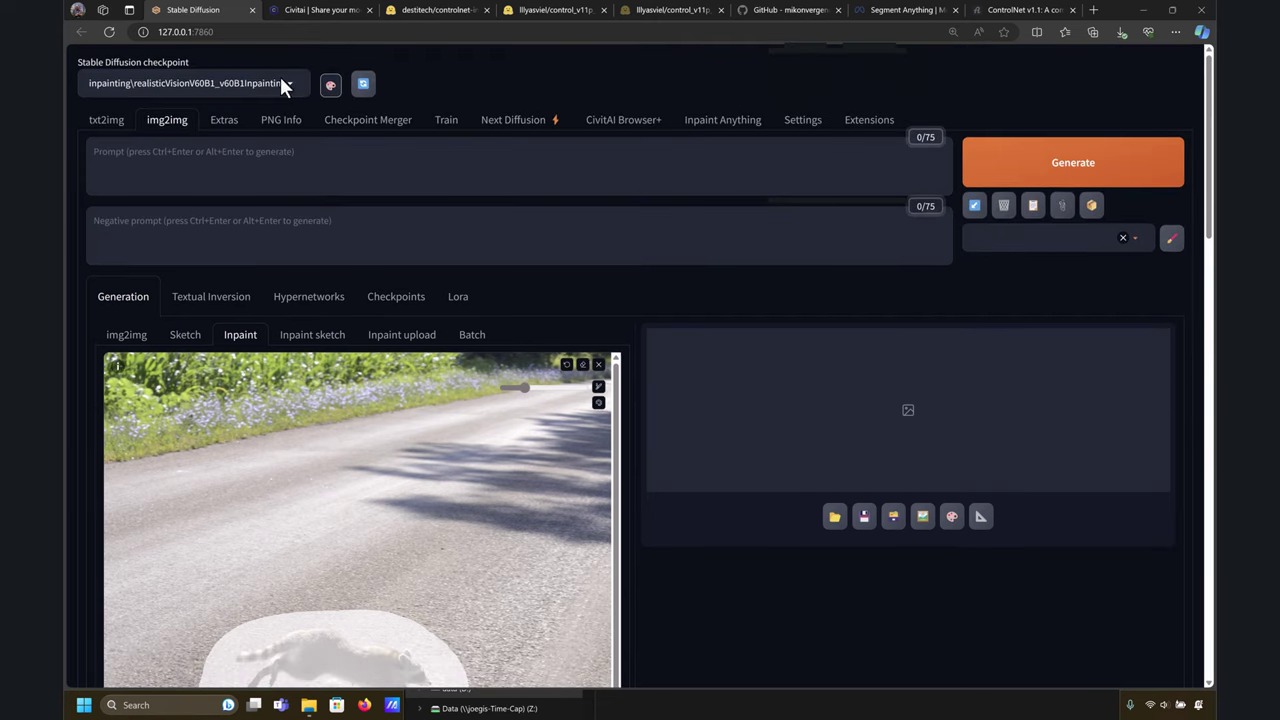
click(1065, 163)
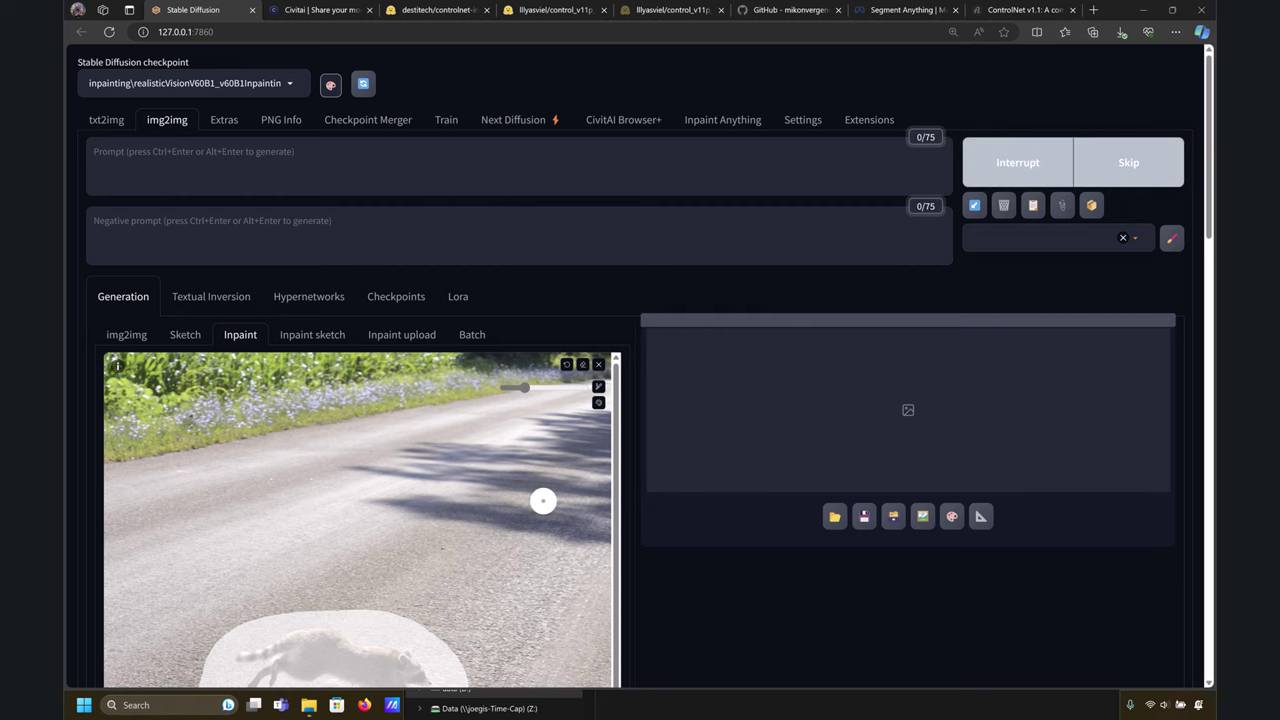
Generate the masked area with the prompt "an empty road" and view the result enlarged.
click(234, 162)
text(an empty road)
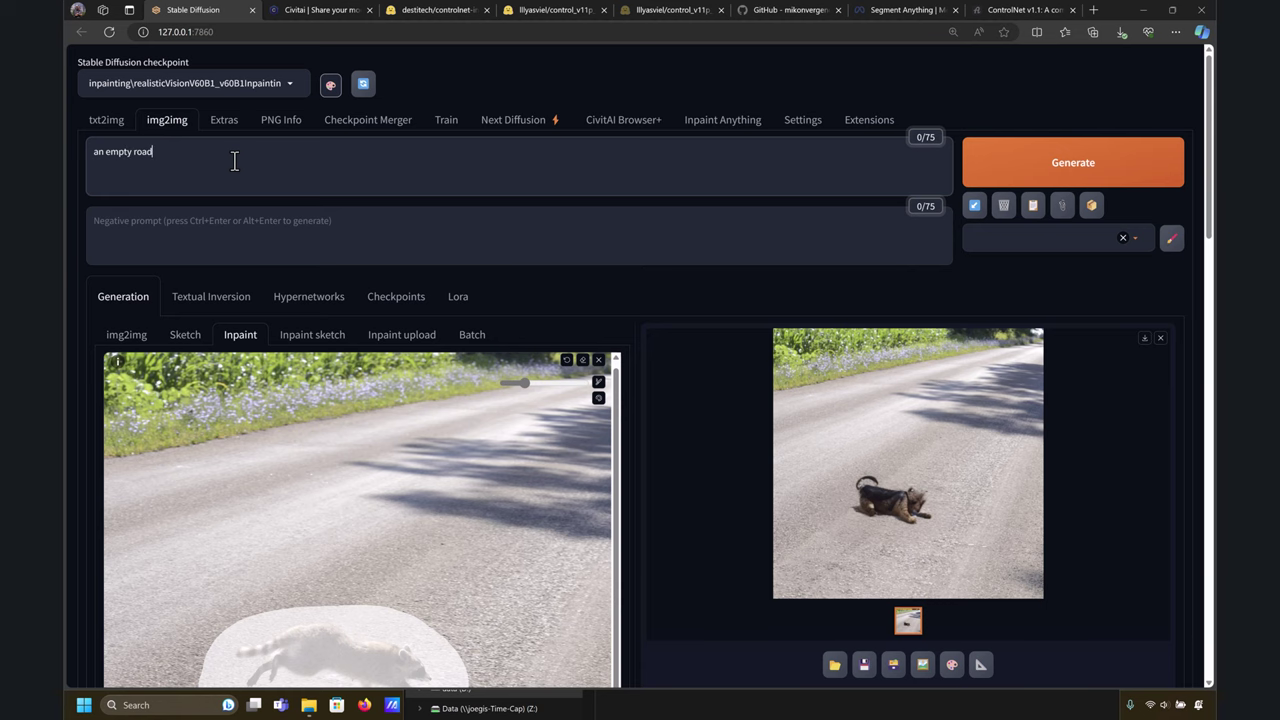
click(1080, 180)
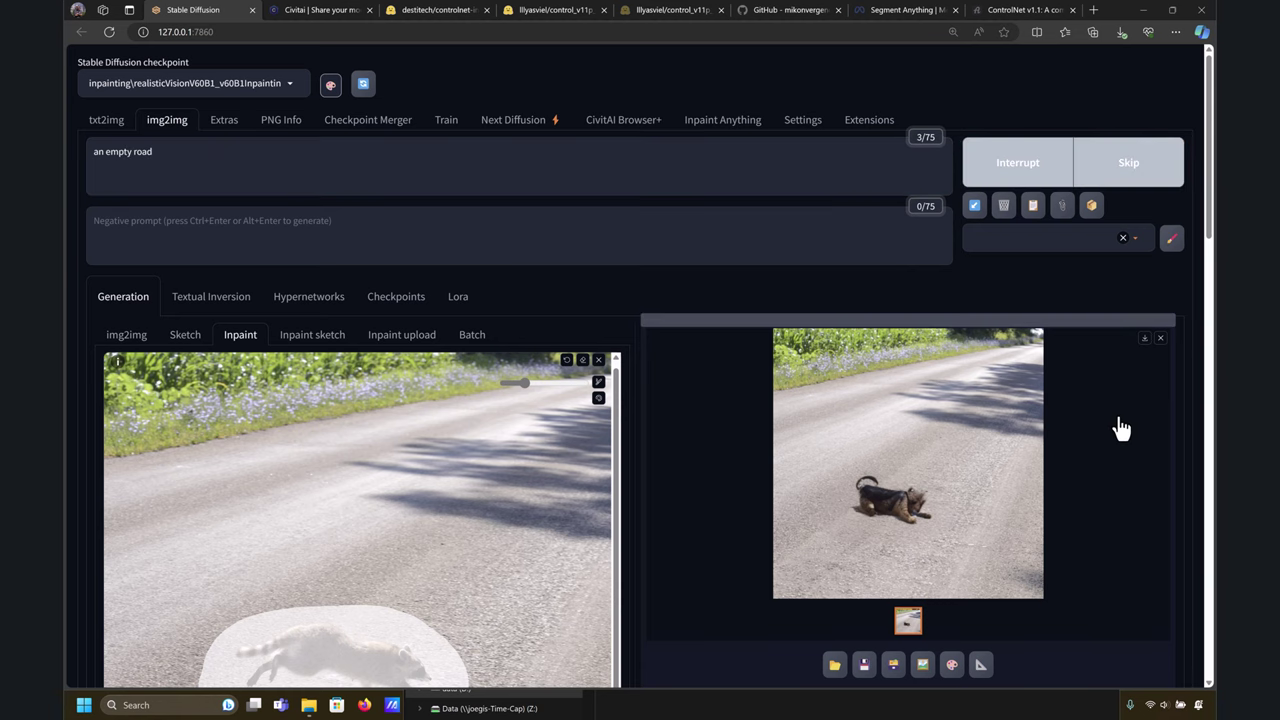
click(988, 495)
click(1175, 70)
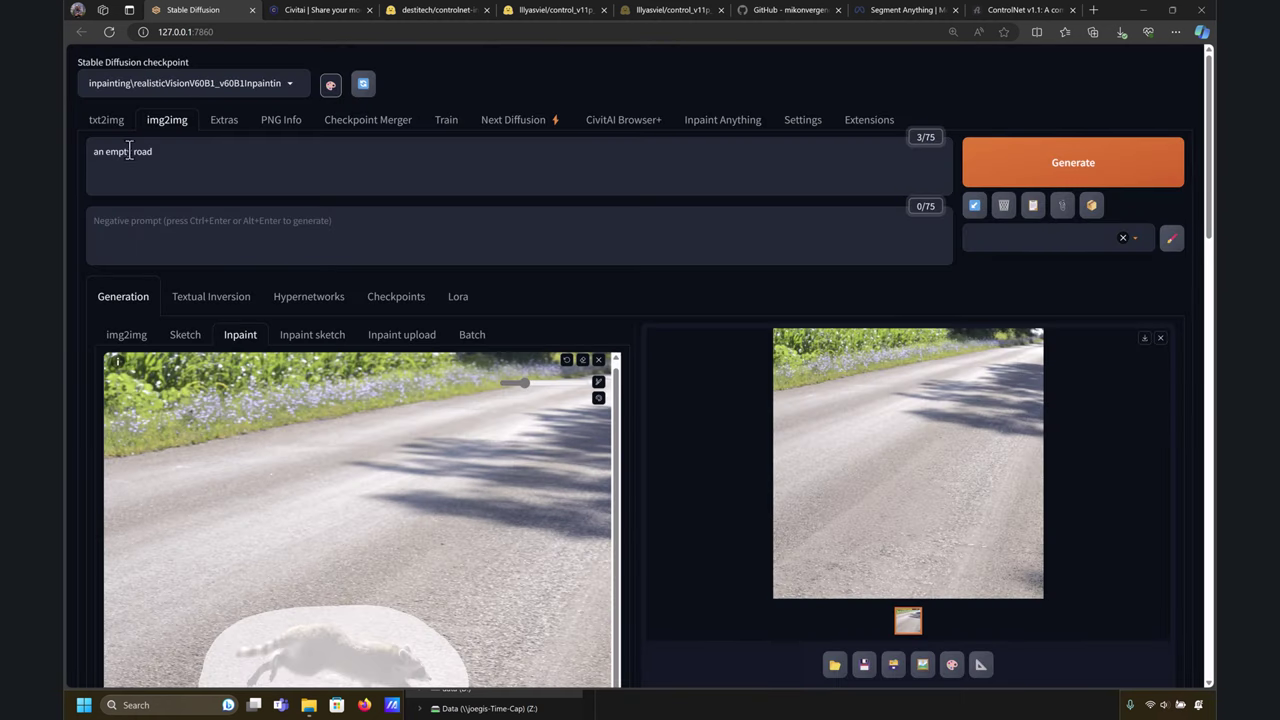
Replace the prompt with "a bottle with a galaxy inside", generate the image and view it enlarged.
double_click(140, 152)
text(bottl)
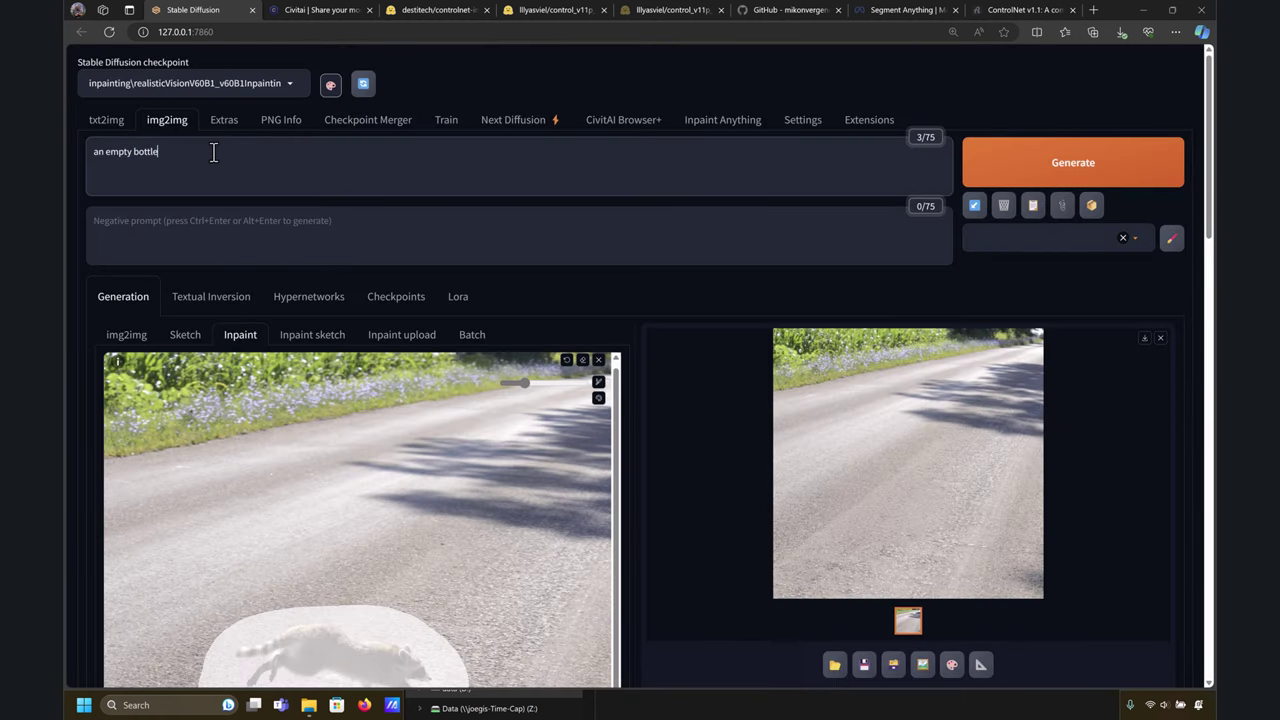
key(ctrl+a)
key(BackSpace)
text(a bottle with a galaxy inside)
key(ctrl+Return)
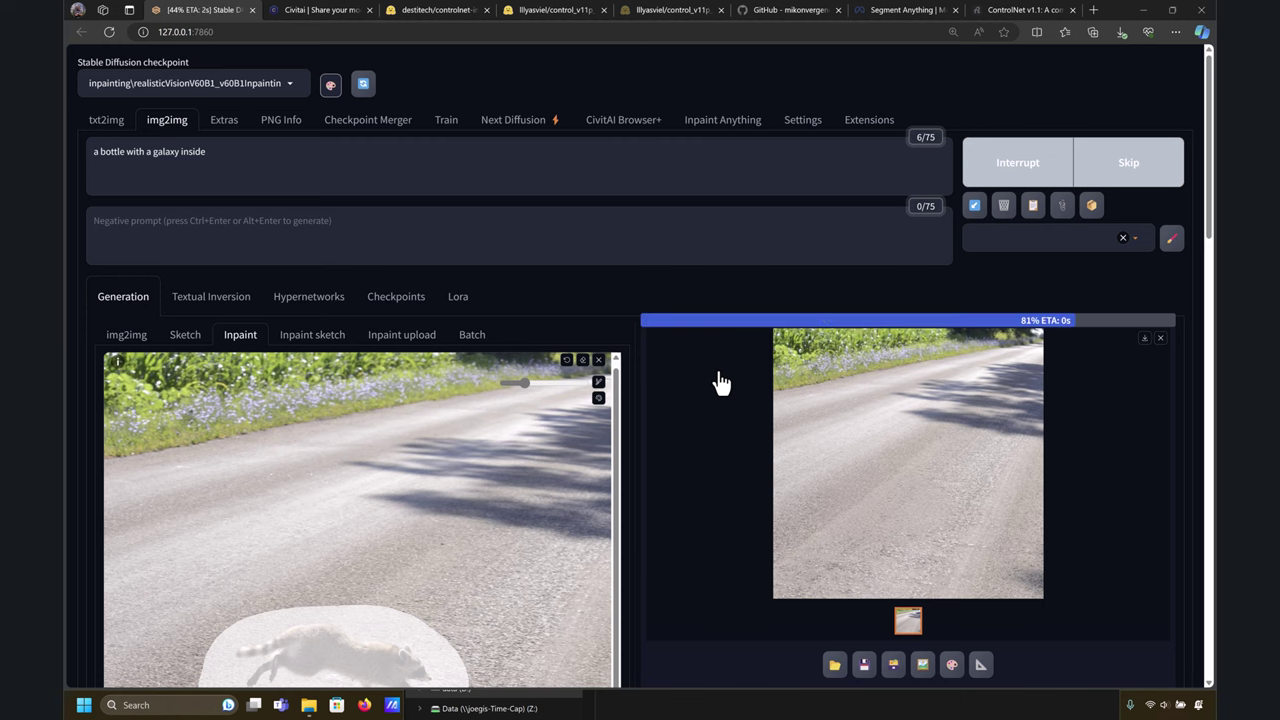
click(851, 552)
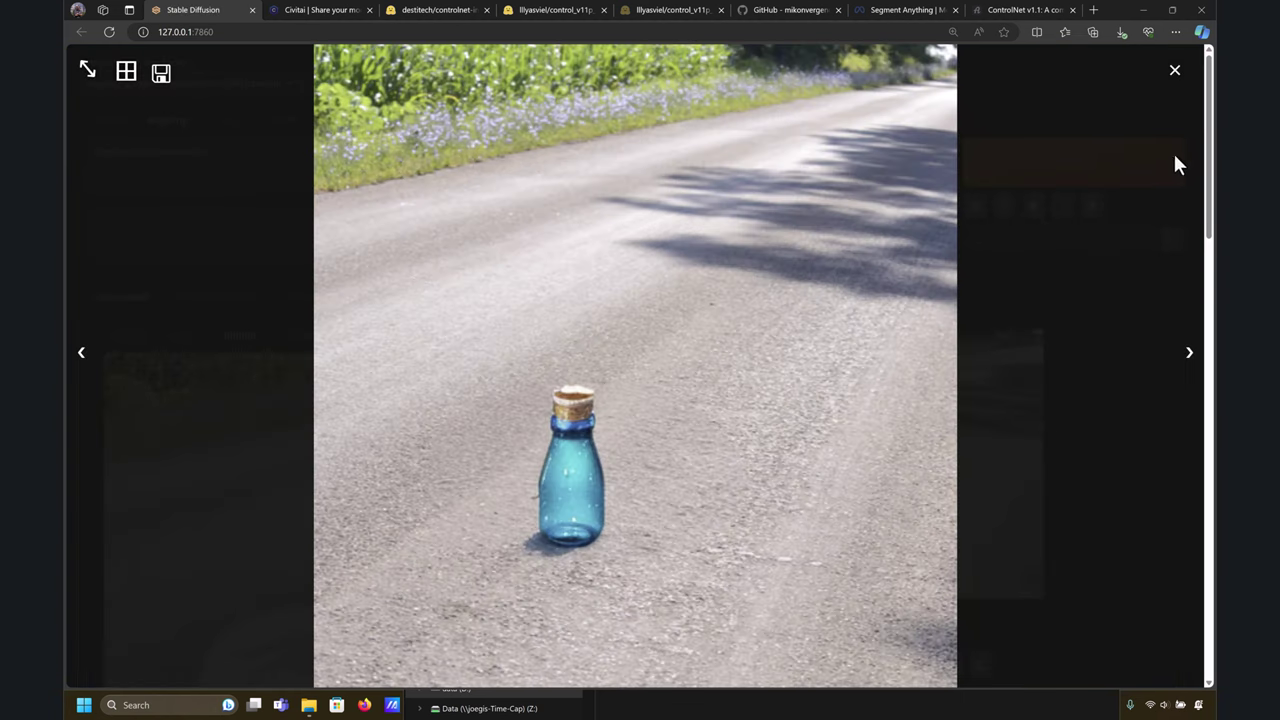
click(1176, 76)
Enable ControlNet Unit 0 with the Inpaint control type and choose its preprocessor.
scroll(680, 460, down, 10)
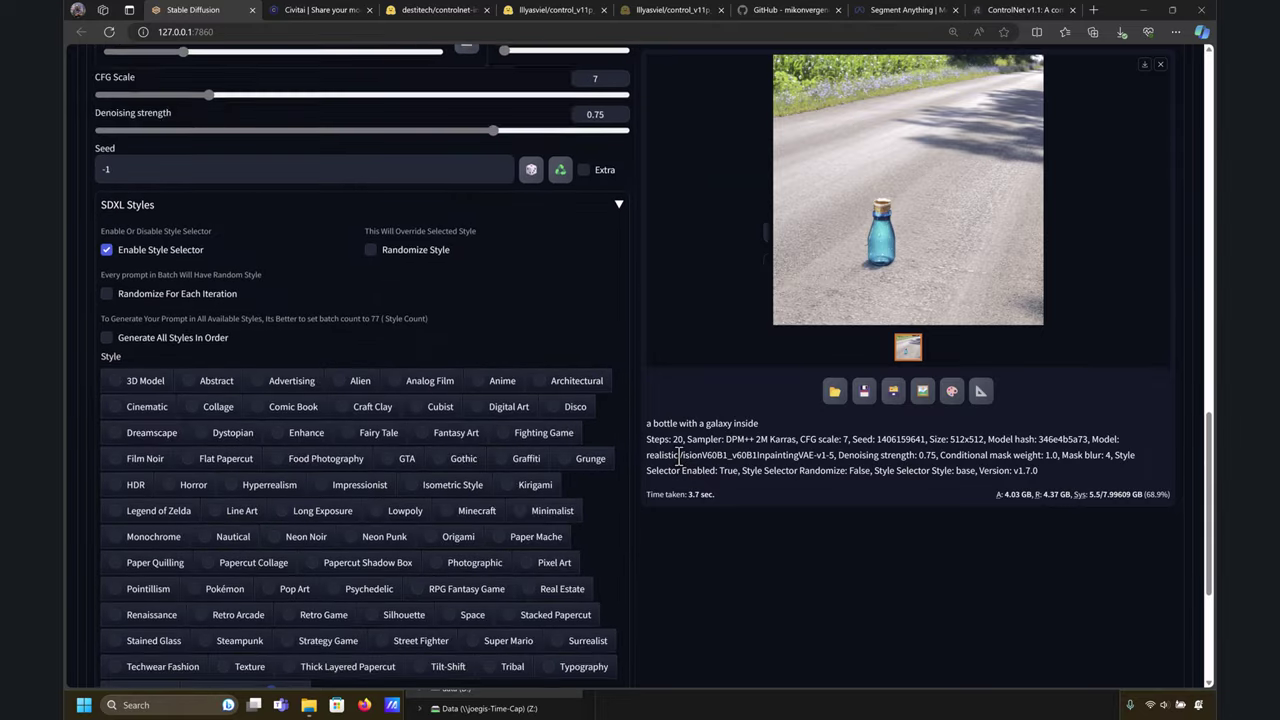
scroll(680, 455, up, 5)
scroll(680, 455, down, 5)
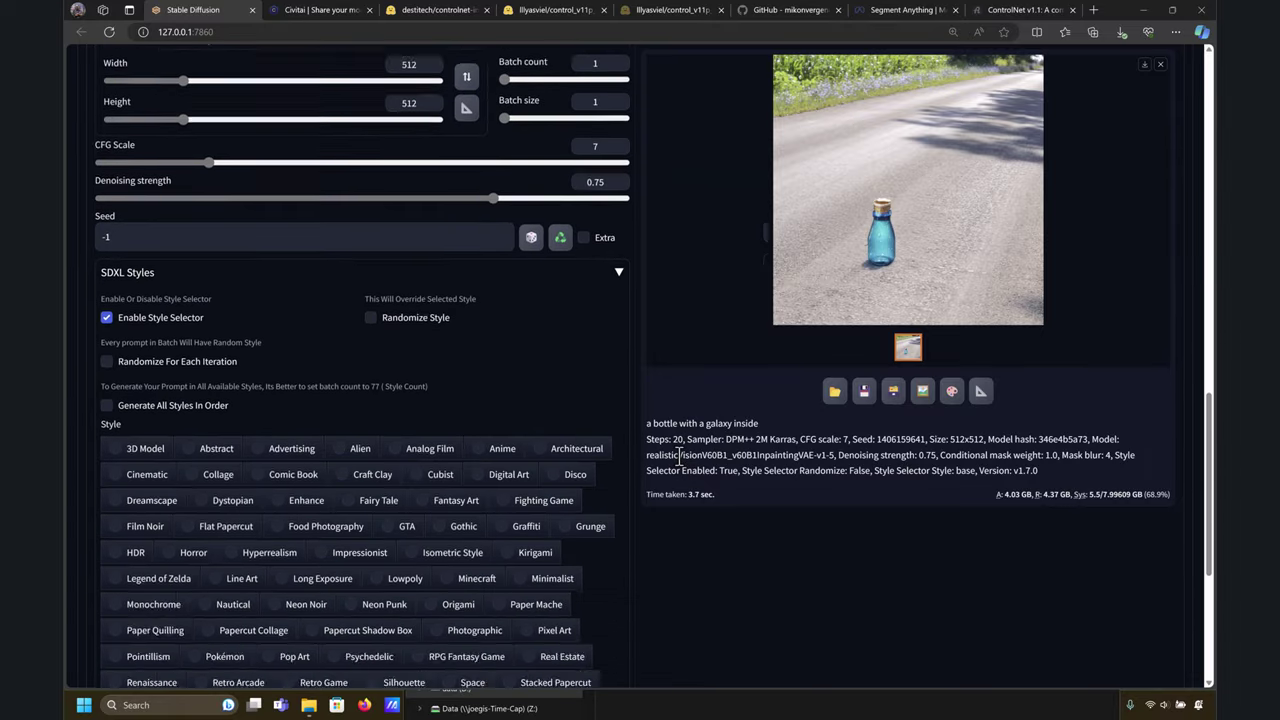
click(619, 535)
scroll(619, 540, down, 3)
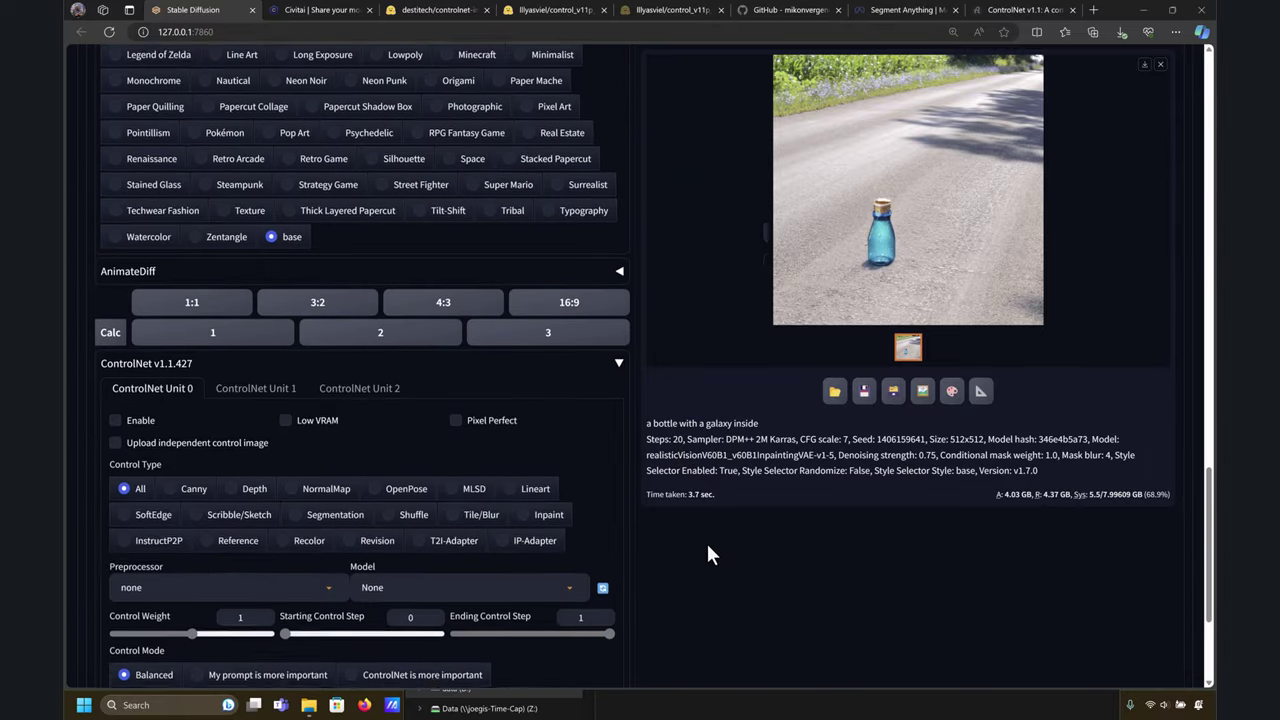
click(151, 405)
click(537, 494)
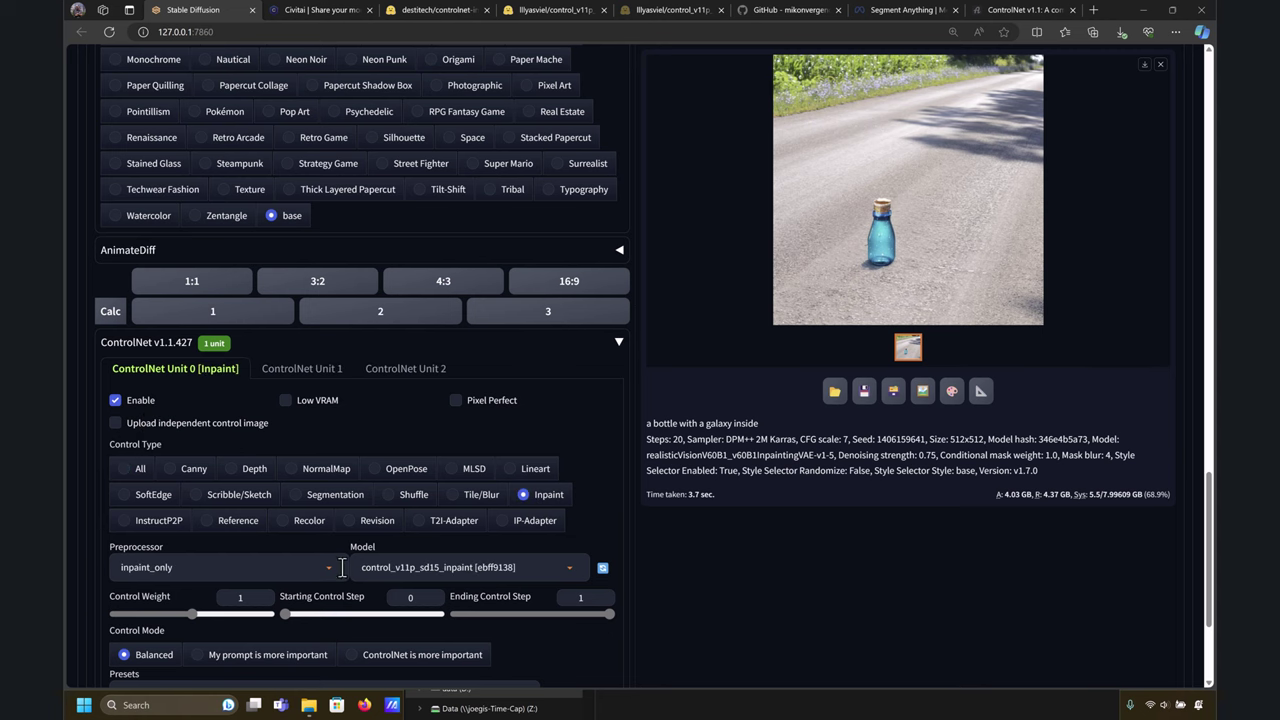
click(187, 566)
click(187, 545)
scroll(692, 562, up, 15)
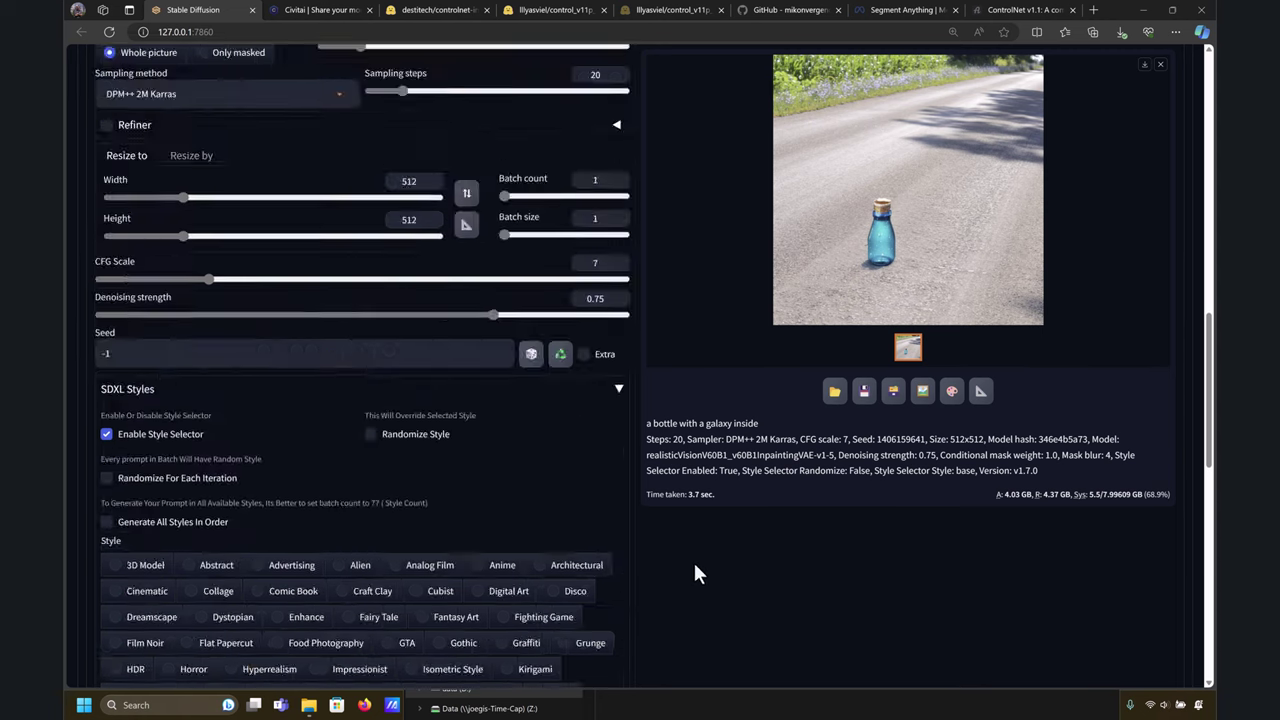
Clear the prompt and generate the masked road area repeatedly with ControlNet inpainting.
triple_click(100, 174)
key(BackSpace)
click(1078, 175)
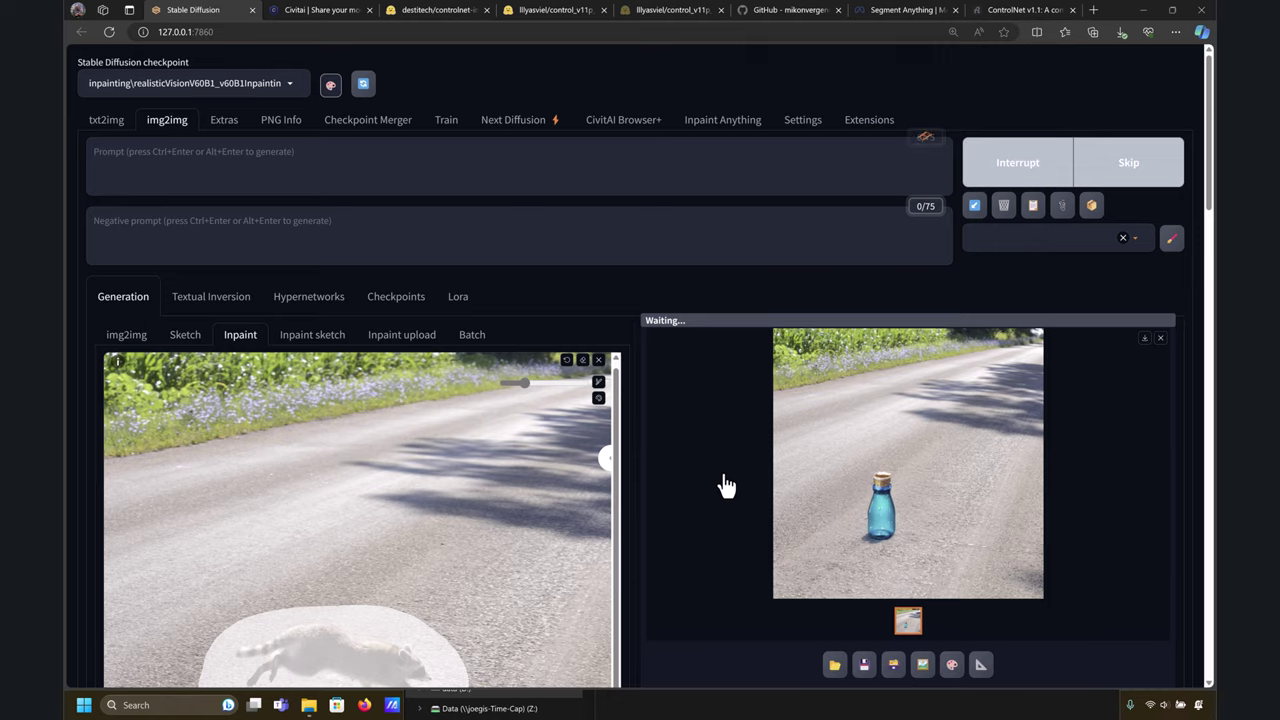
scroll(723, 486, down, 2)
scroll(742, 403, up, 1)
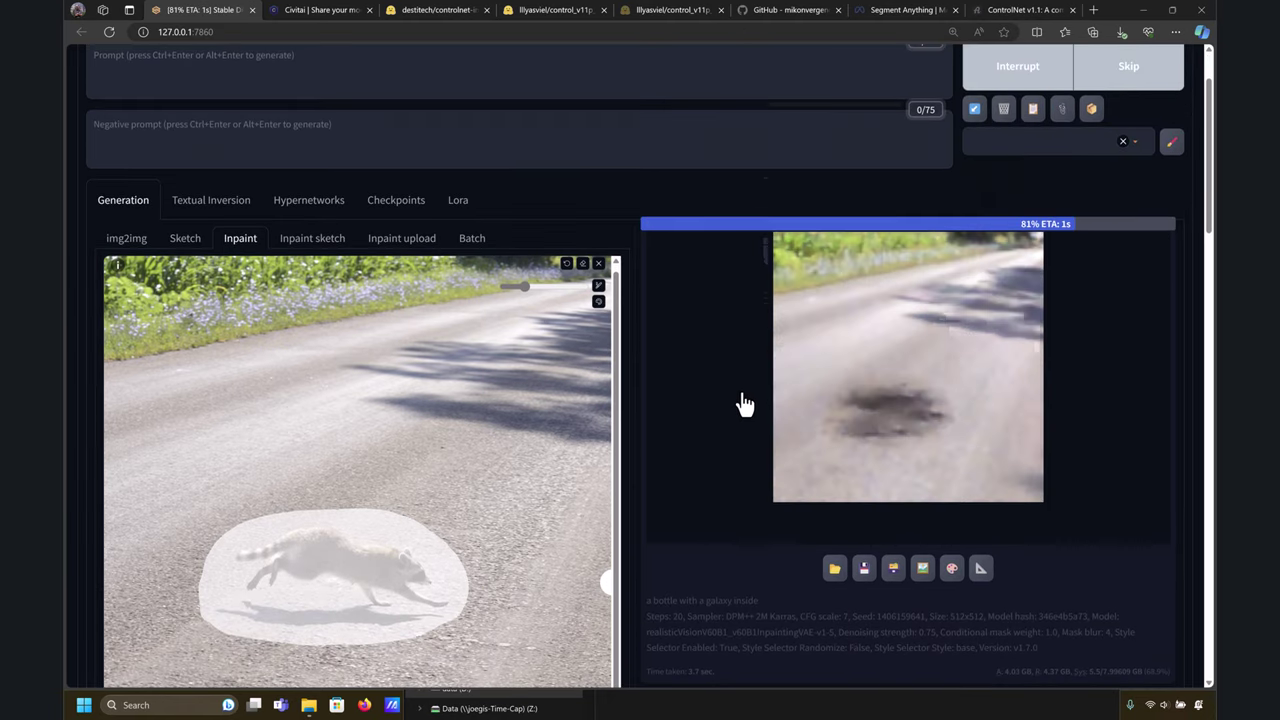
scroll(1029, 212, up, 1)
click(1040, 170)
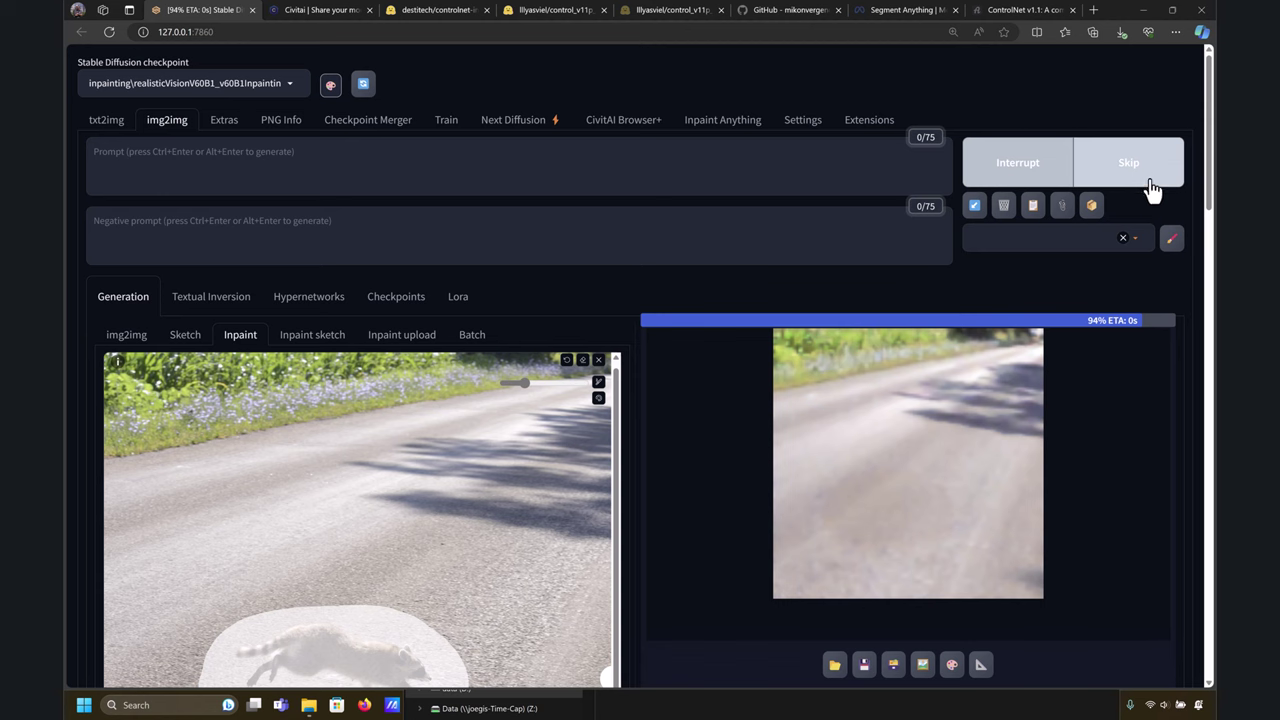
click(1151, 187)
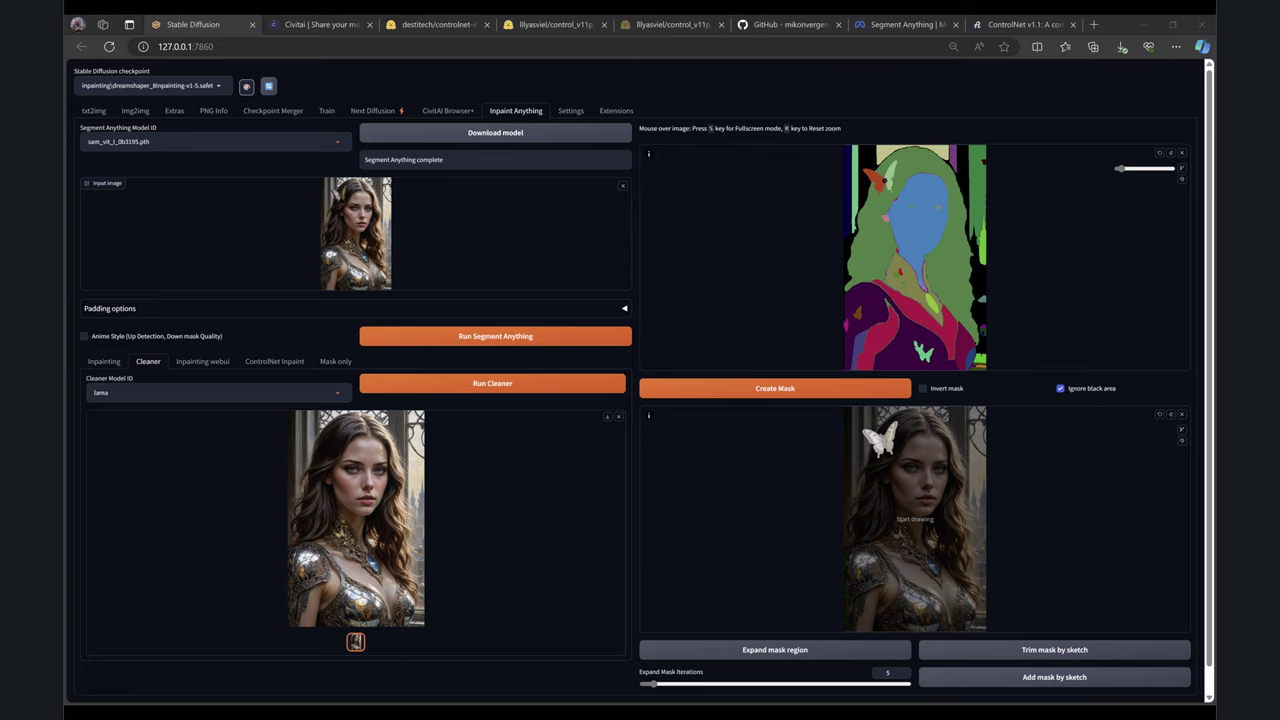
Switch to Civitai and look through the models found for "inpaint".
click(320, 24)
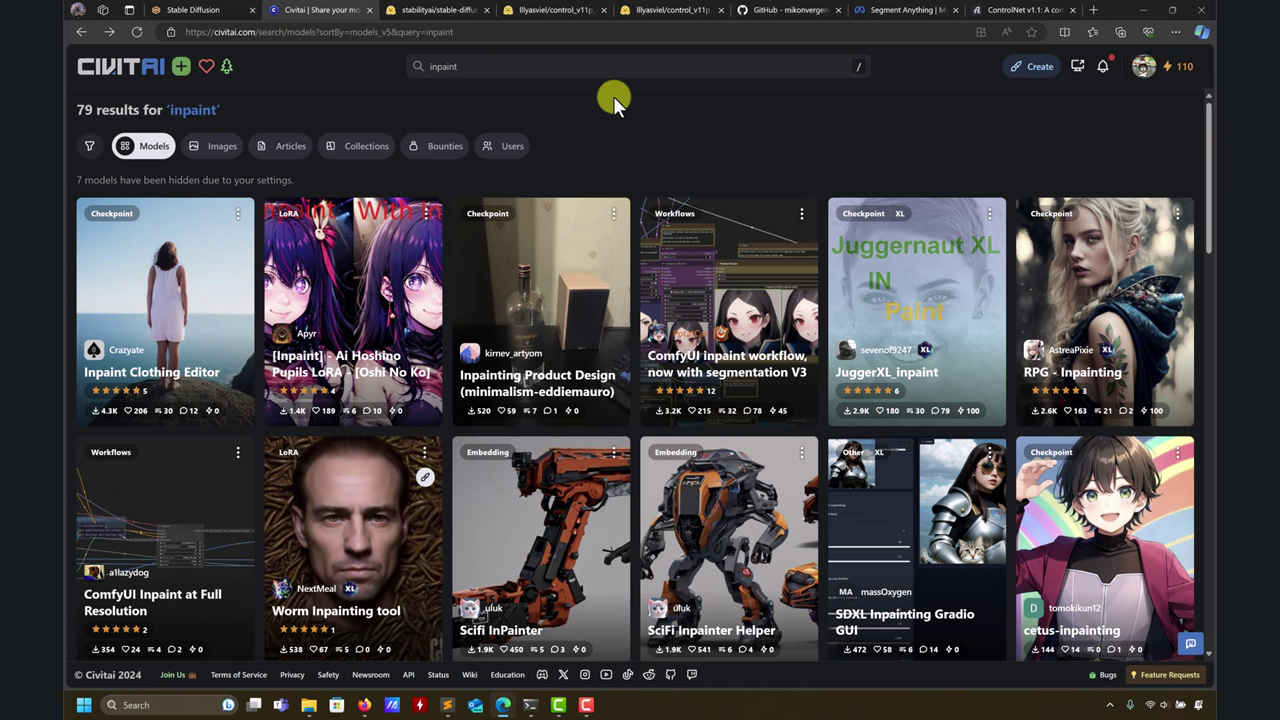
scroll(695, 136, down, 2)
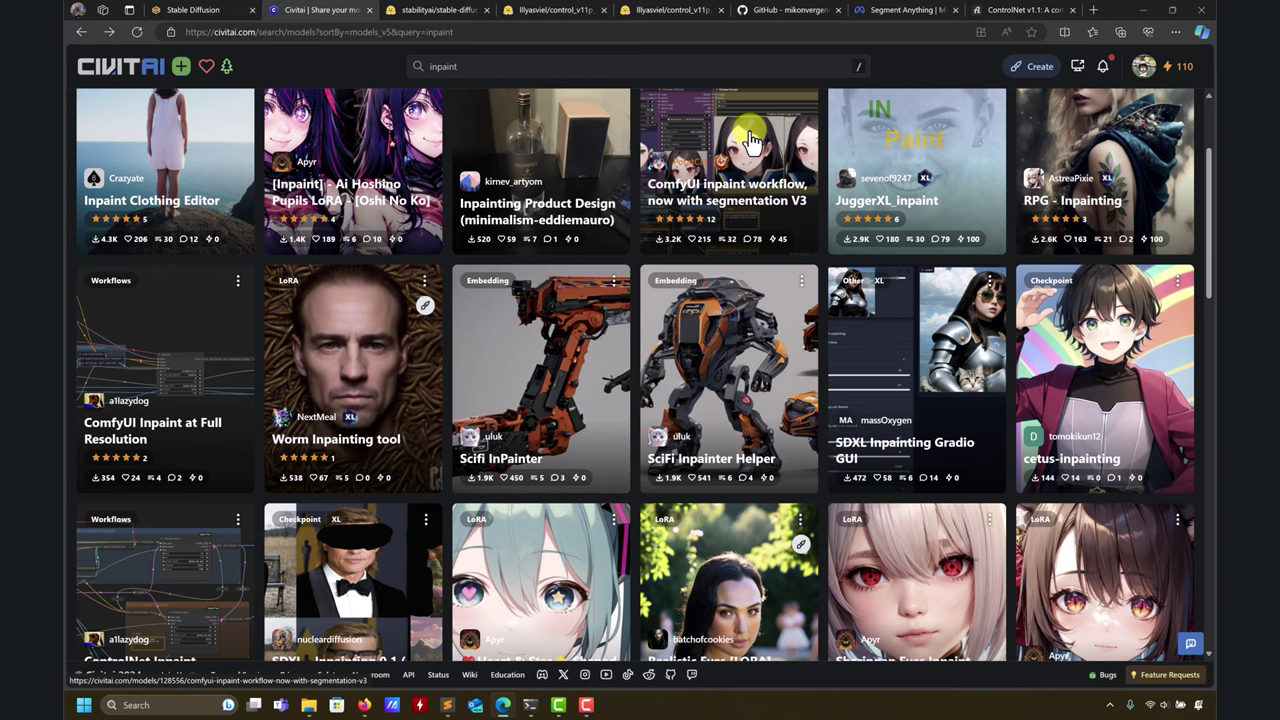
scroll(757, 155, up, 2)
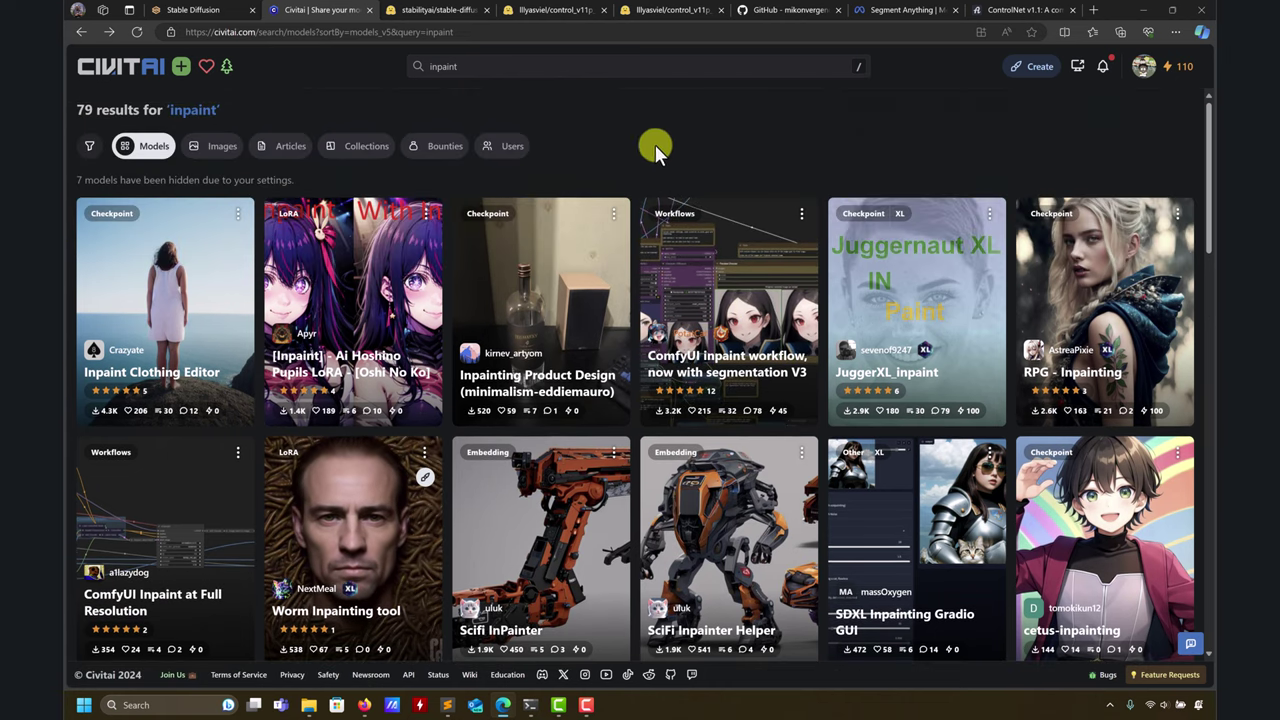
Search Civitai for "dreams", view the DreamShaper XL model page and return to the results.
click(485, 67)
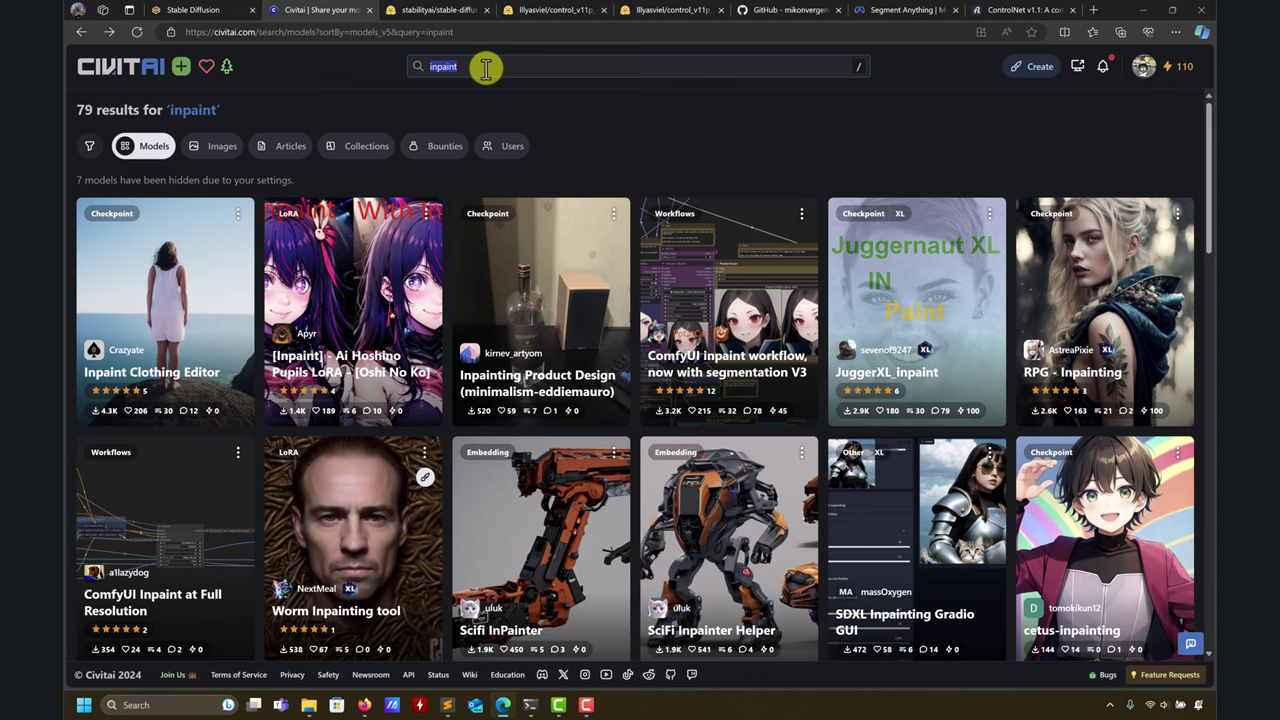
text(d)
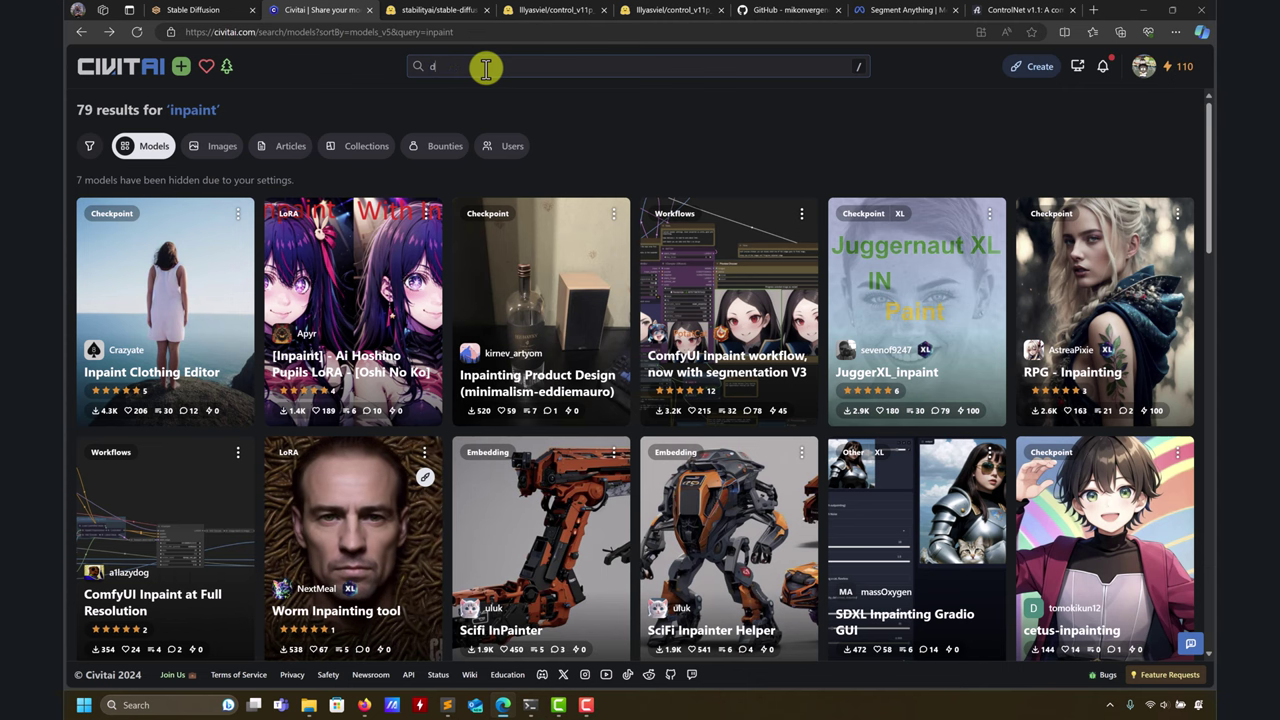
text(ream)
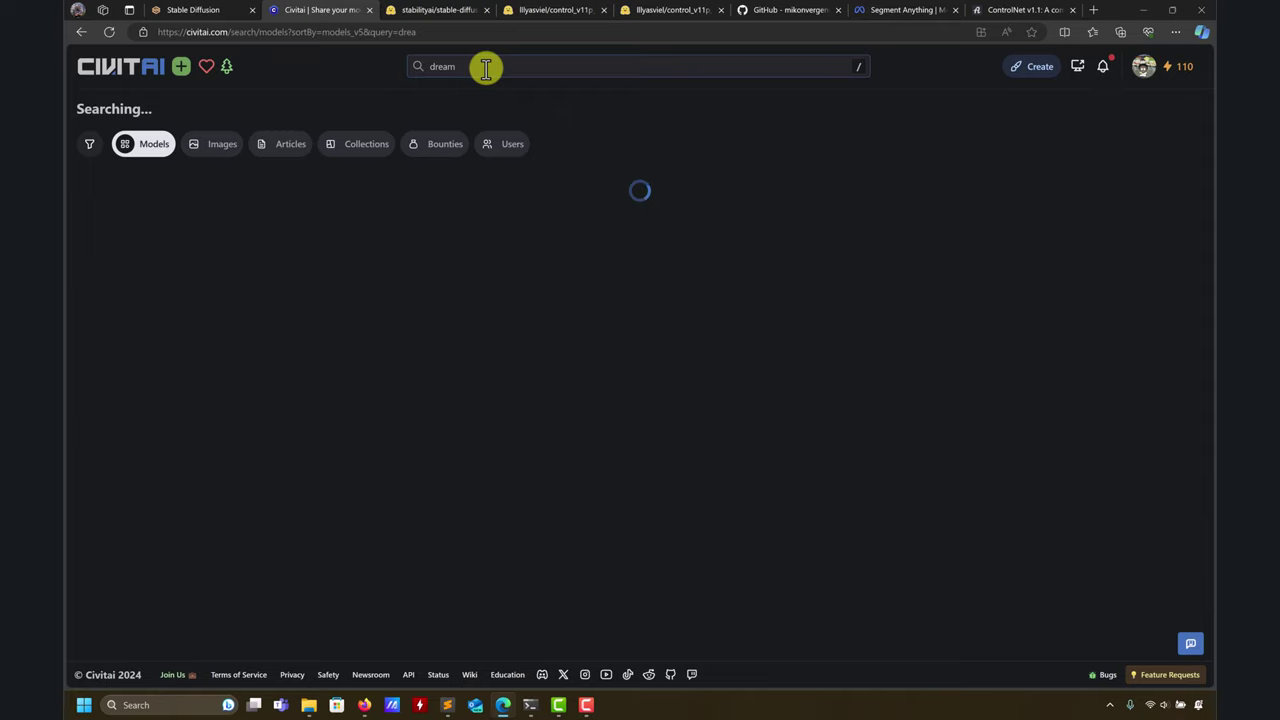
text(s)
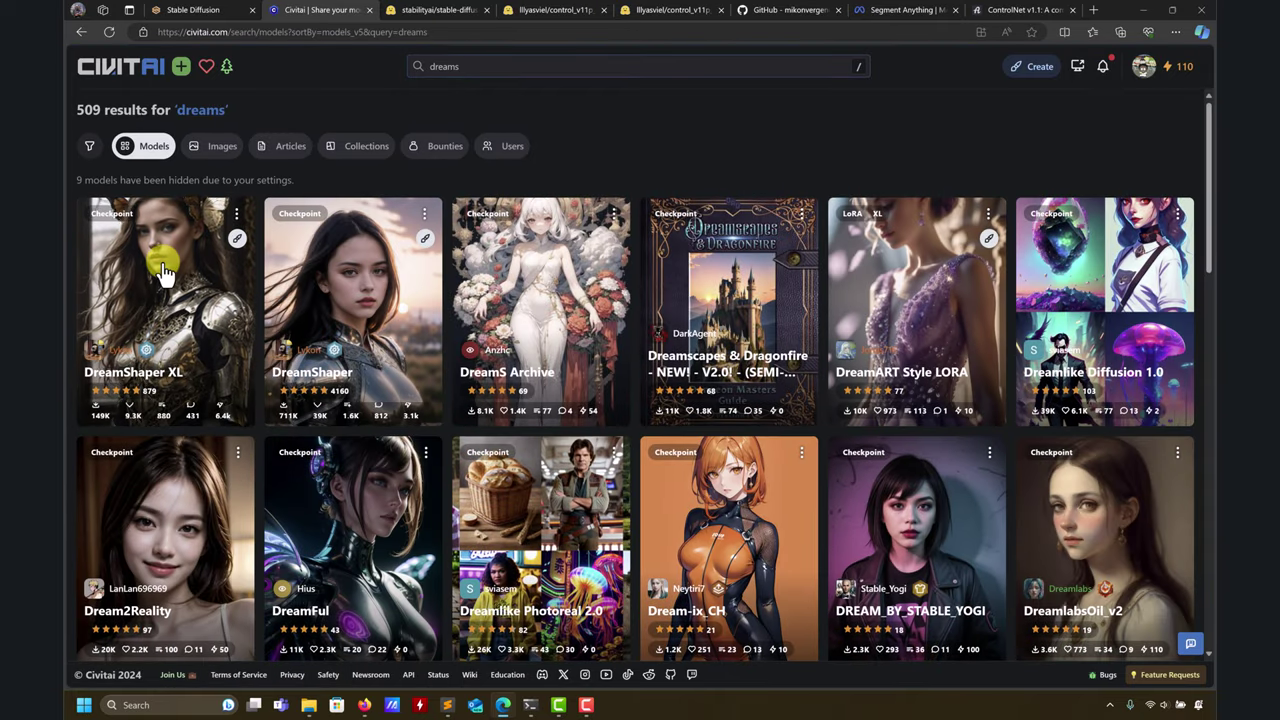
click(163, 272)
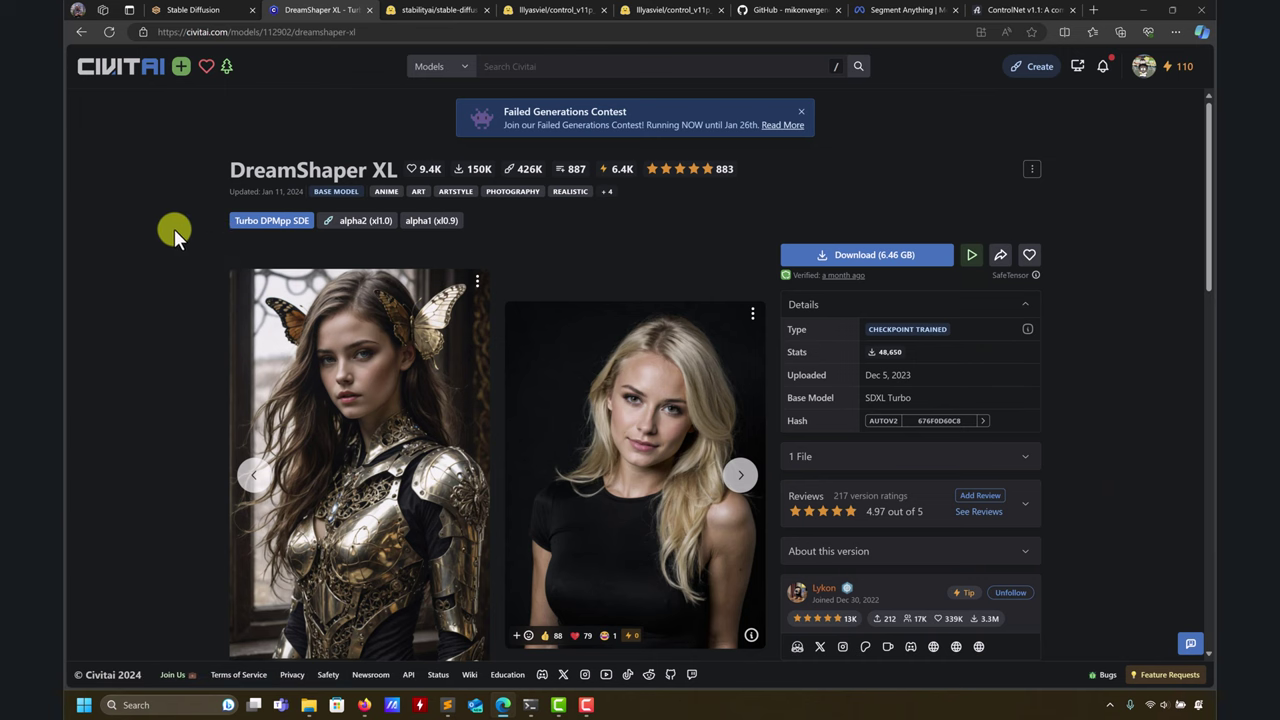
click(74, 31)
Search Civitai for "inpaint" models again.
double_click(465, 66)
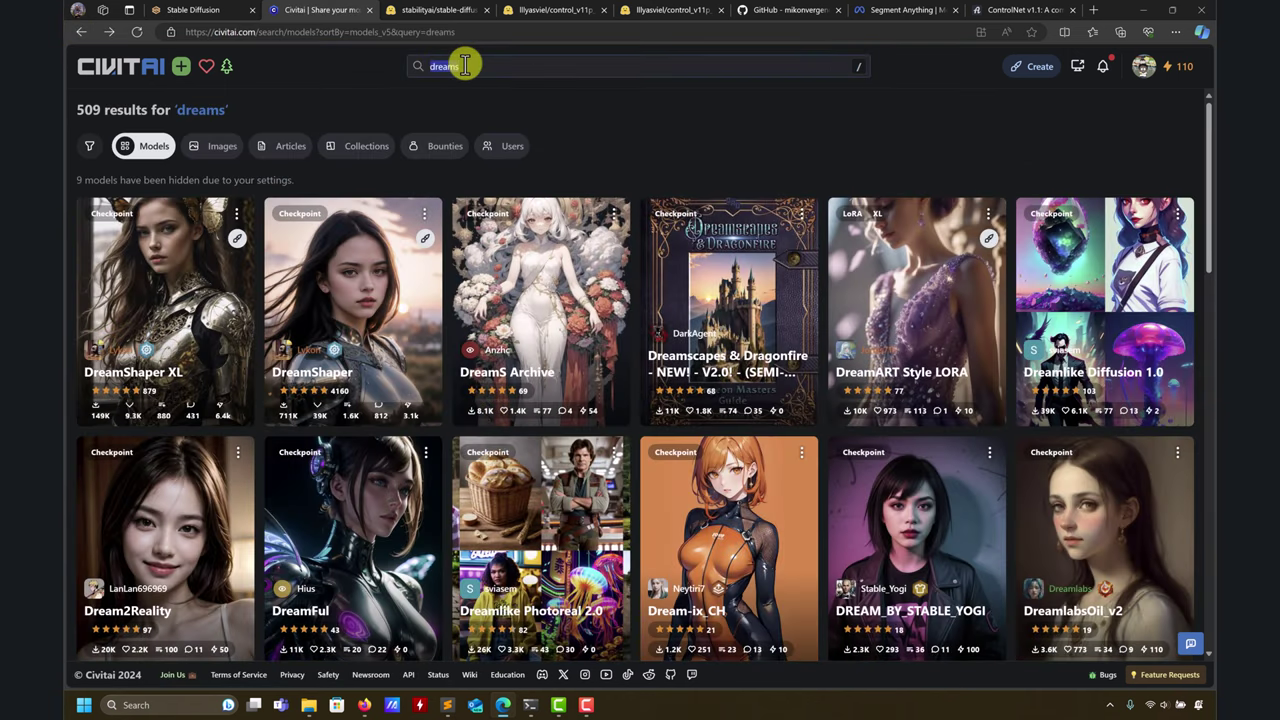
text(inpaint)
key(Return)
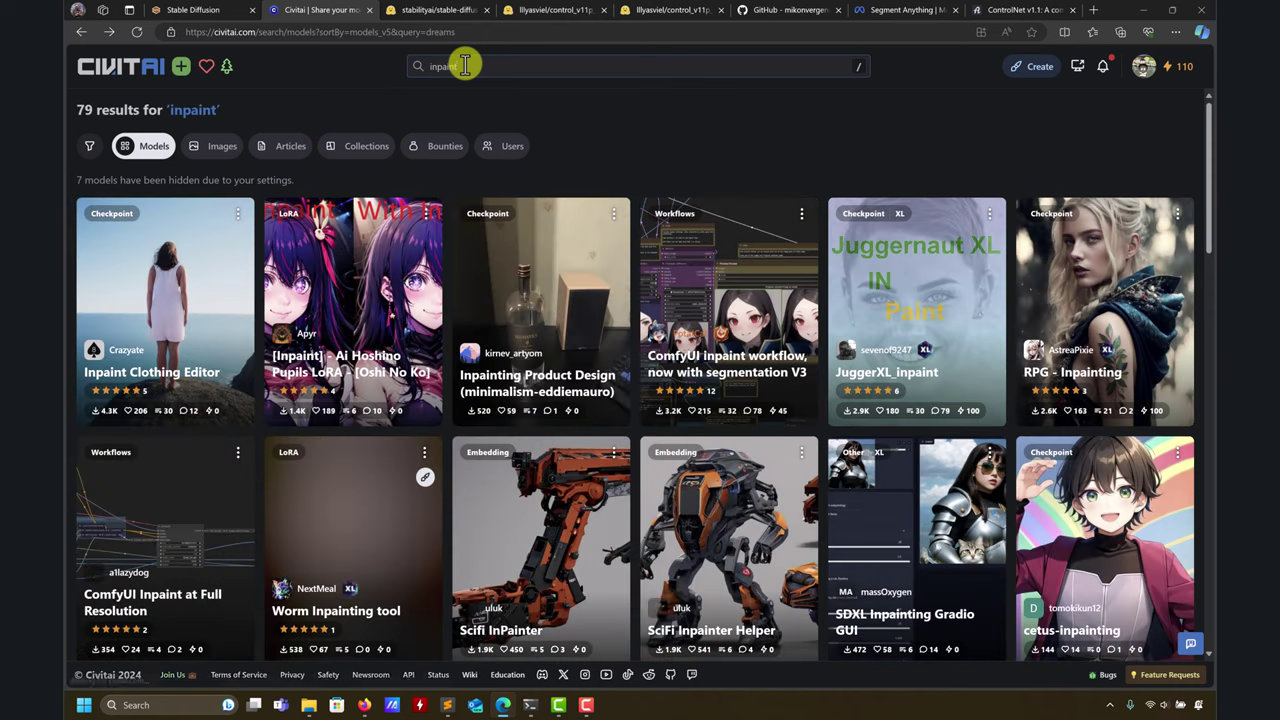
Review the stable-diffusion-2-inpainting model card on Hugging Face and view the Segment Anything website.
click(432, 12)
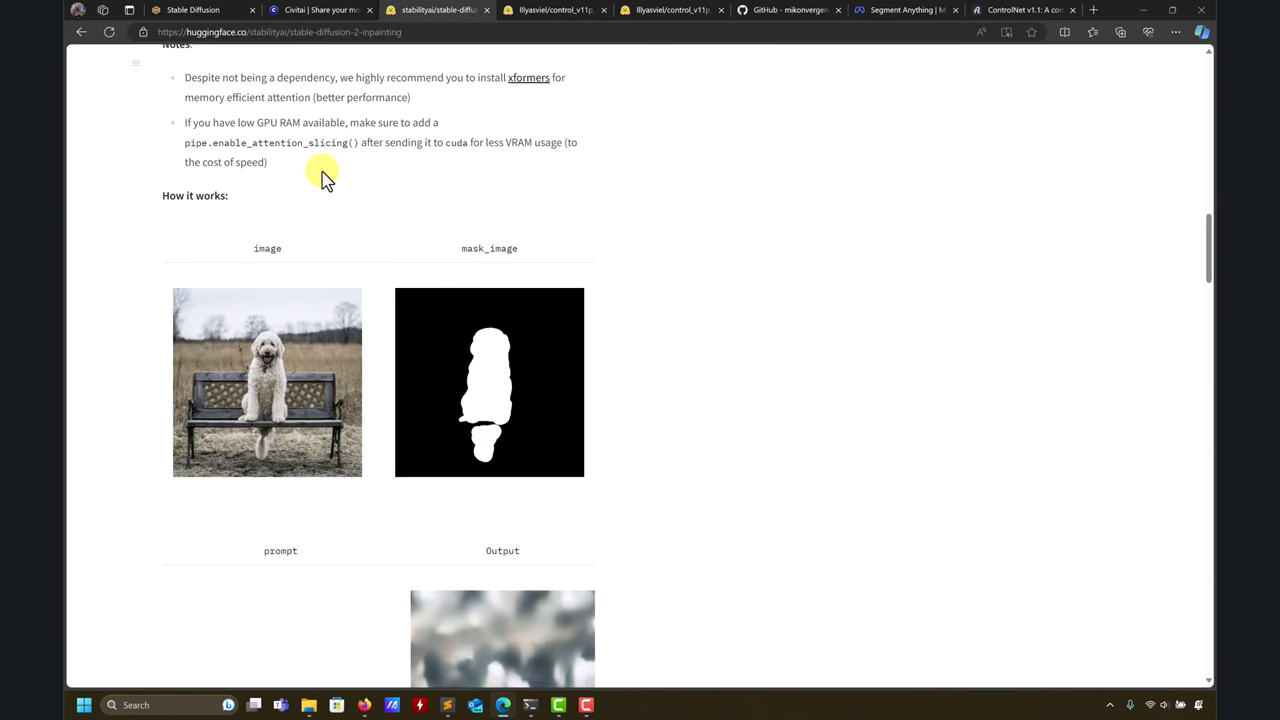
scroll(249, 128, up, 3)
scroll(160, 180, up, 8)
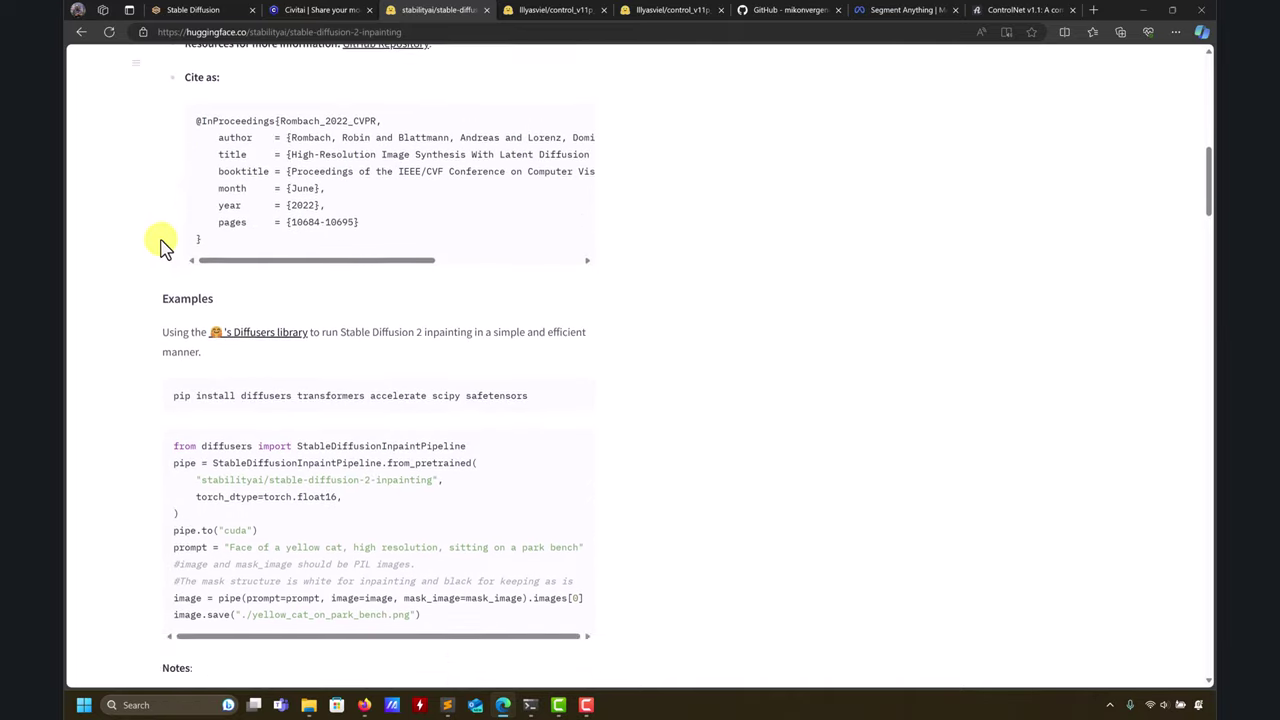
scroll(155, 250, up, 15)
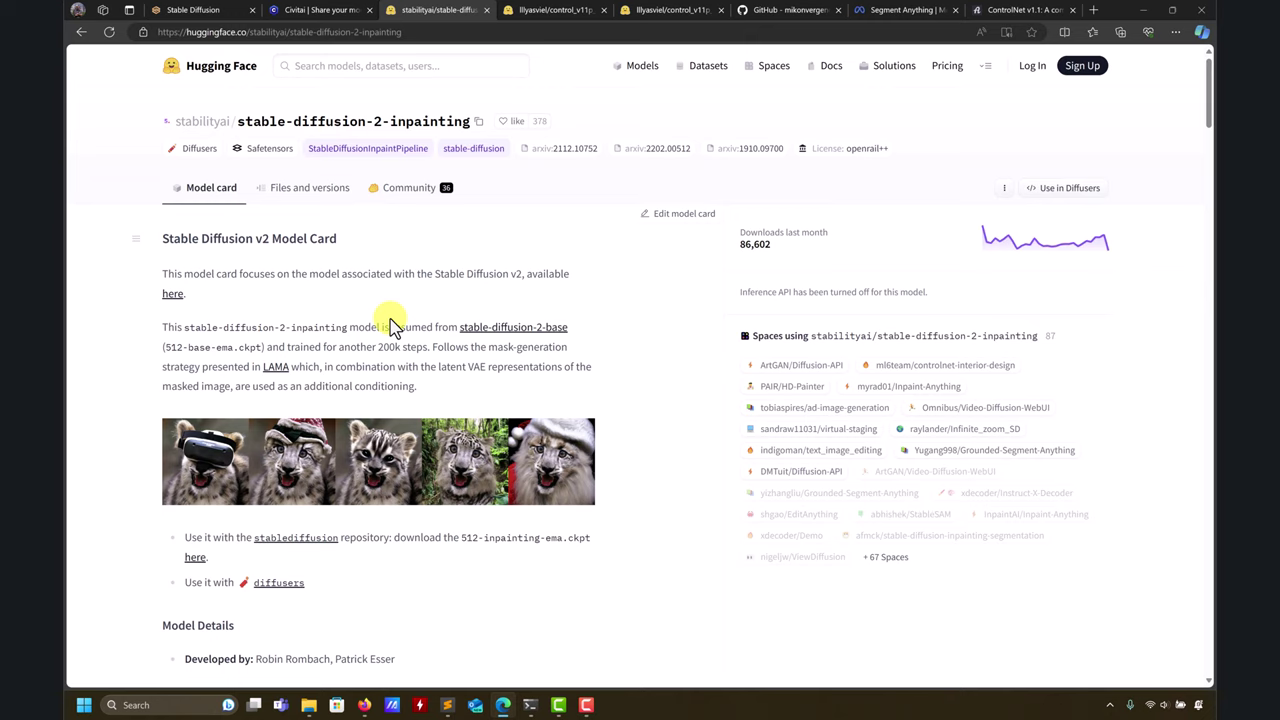
click(900, 10)
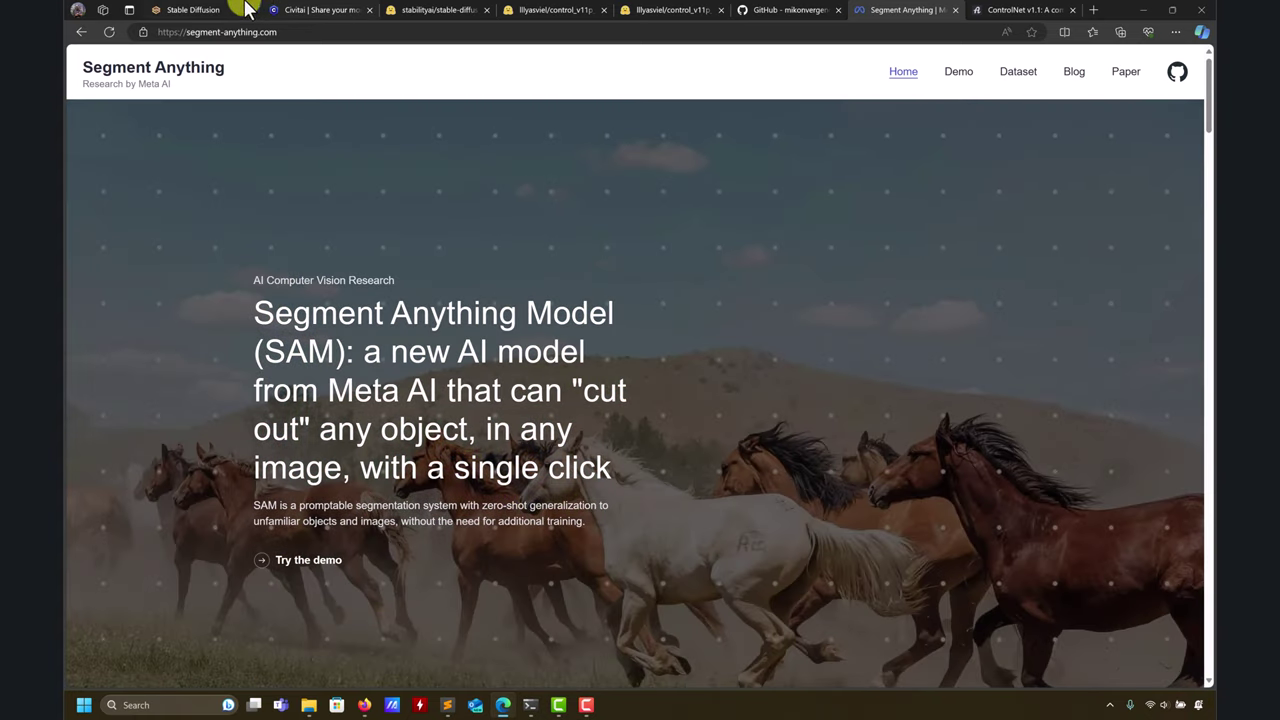
Switch to Stable Diffusion, load the list of available extensions and search it for "inpaint".
click(197, 9)
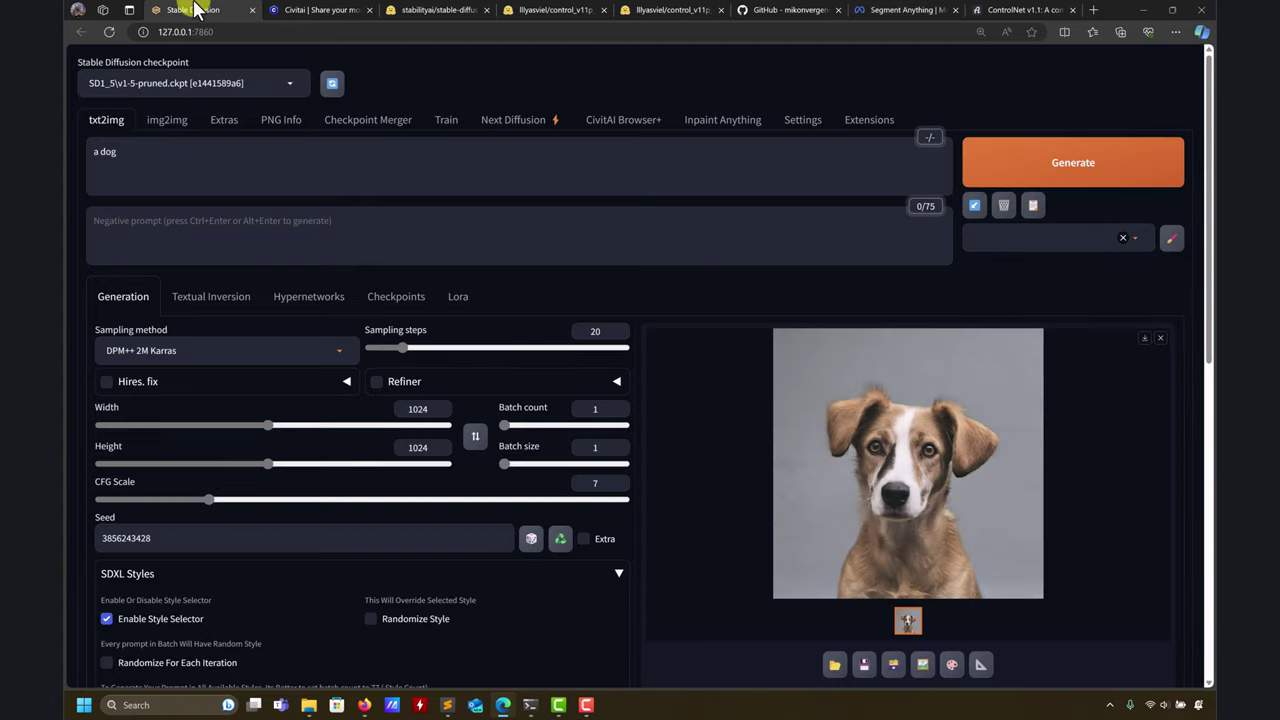
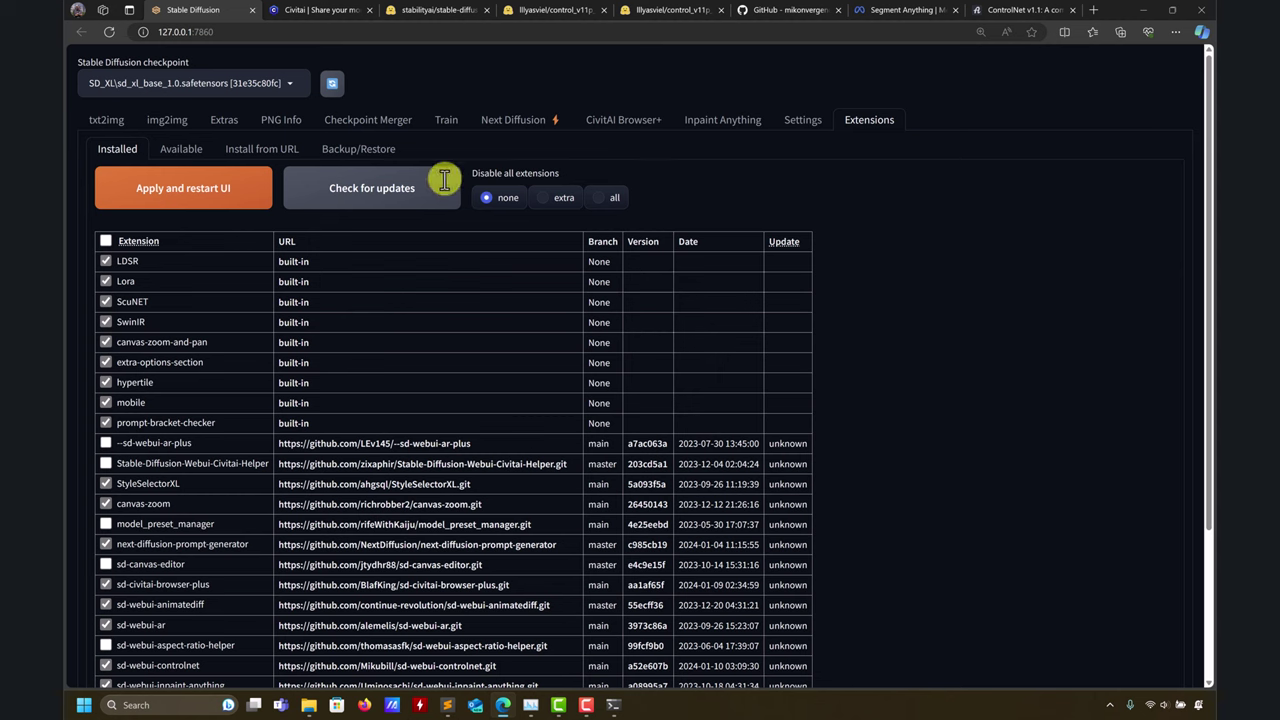
click(180, 149)
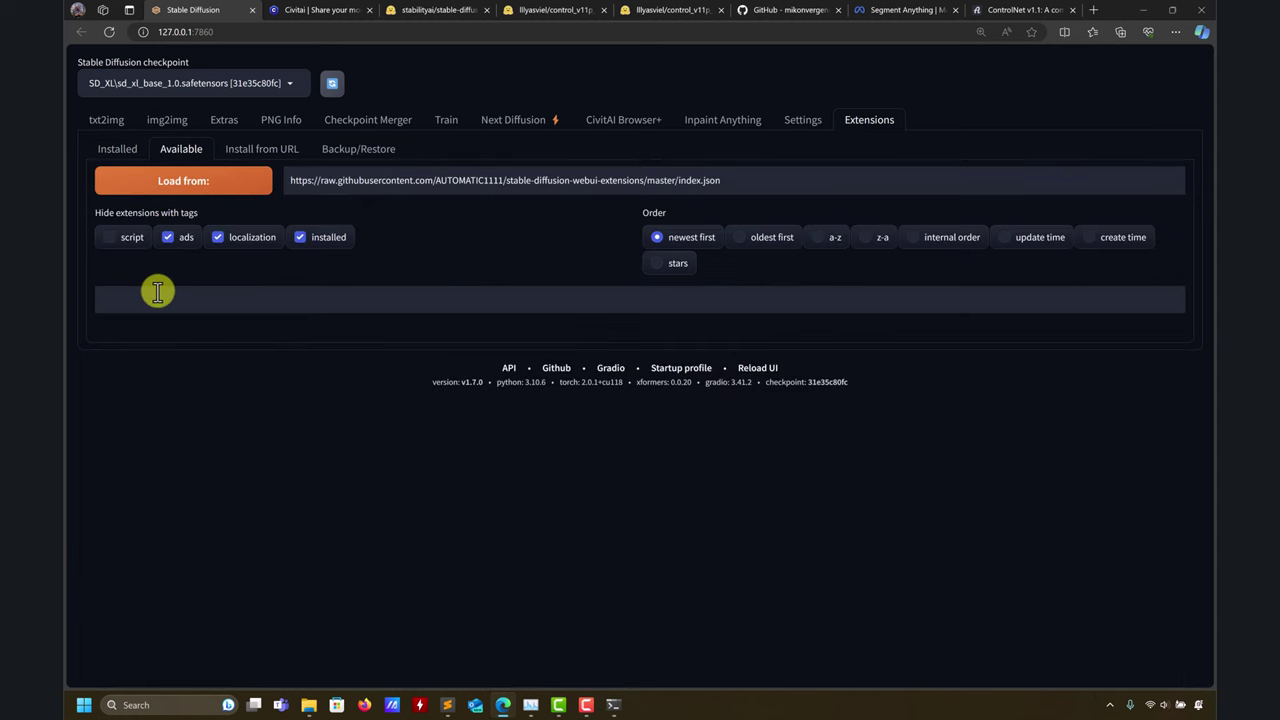
click(190, 181)
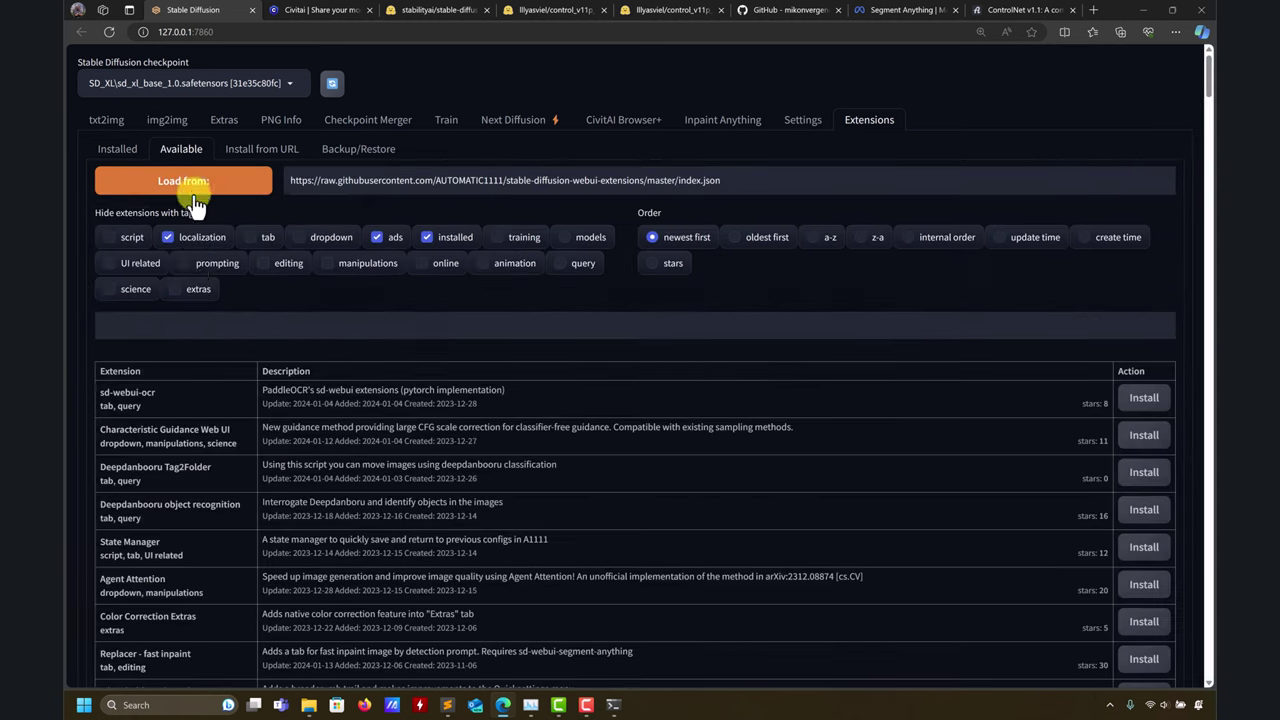
click(196, 326)
text(inpaint)
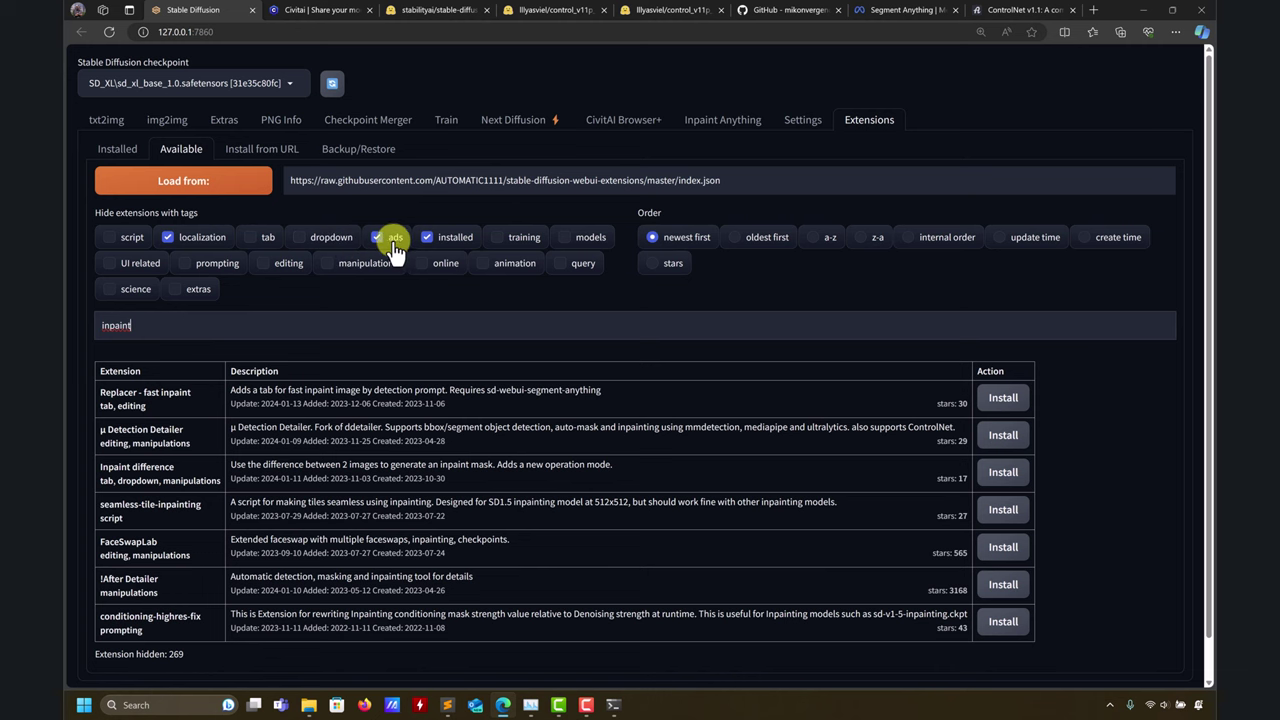
Include already installed extensions in the "inpaint" results, review them and view the list of installed extensions.
click(438, 240)
scroll(536, 434, down, 3)
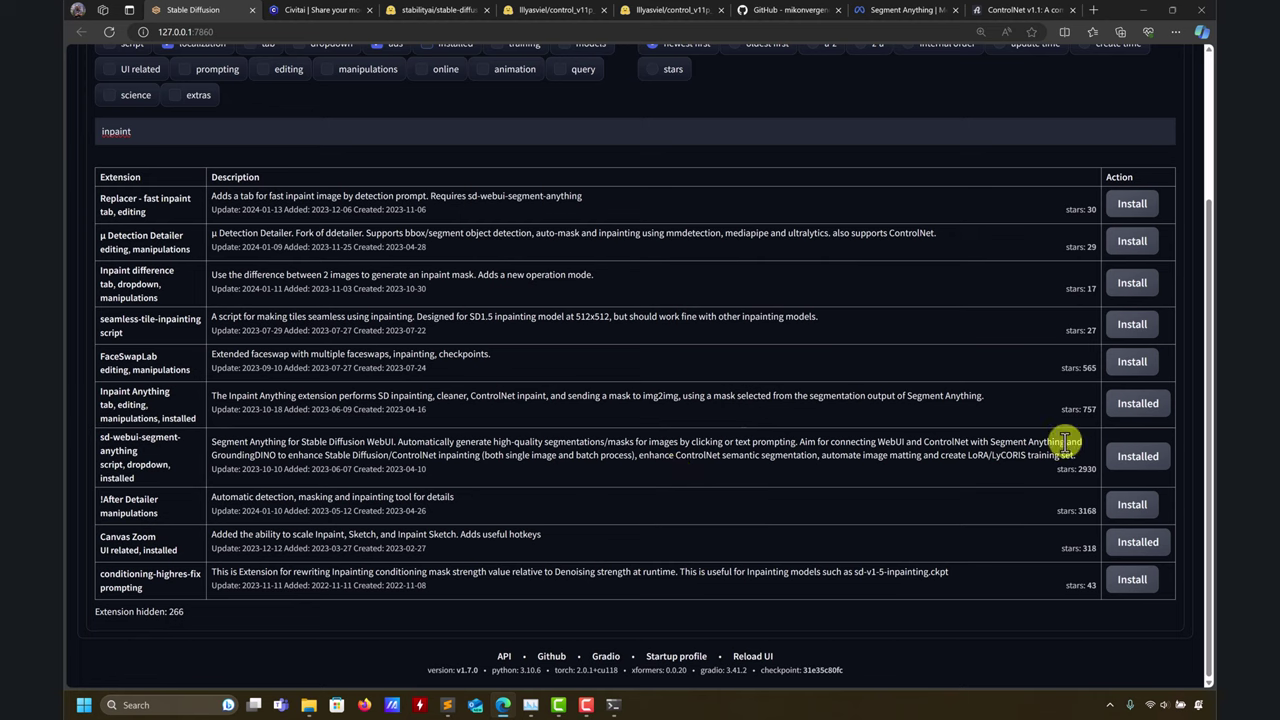
click(1140, 402)
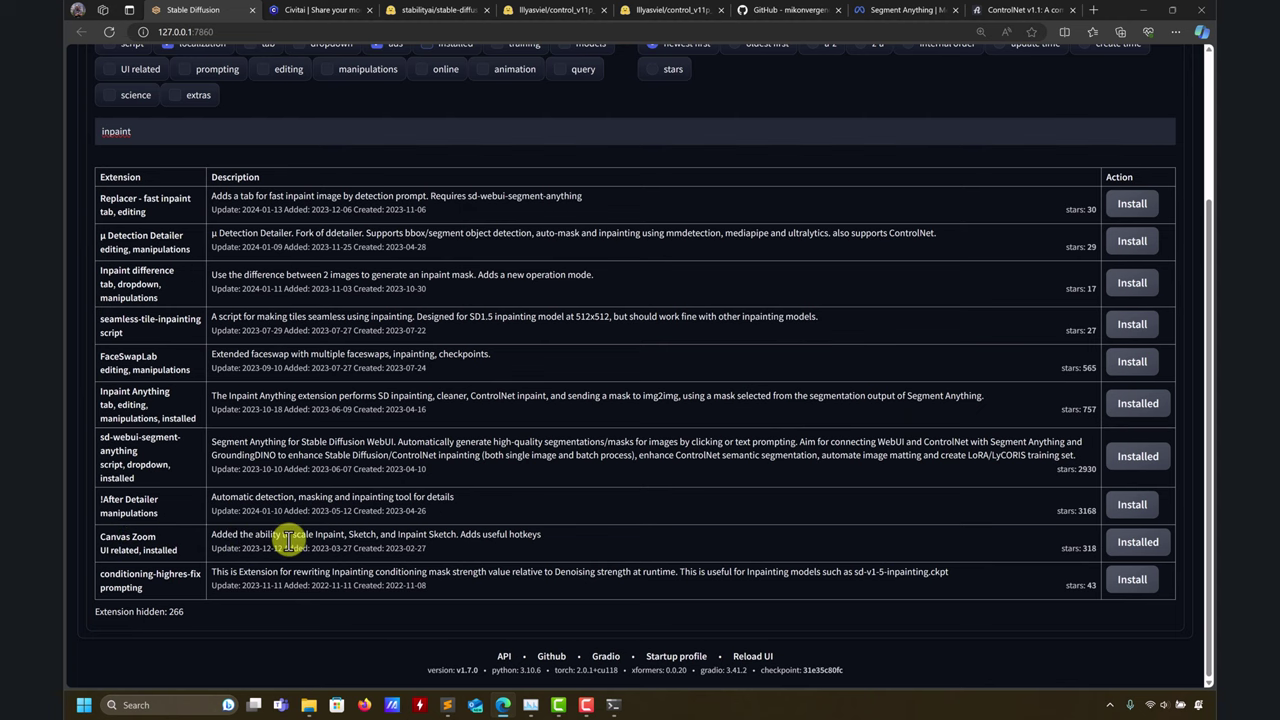
scroll(288, 540, up, 3)
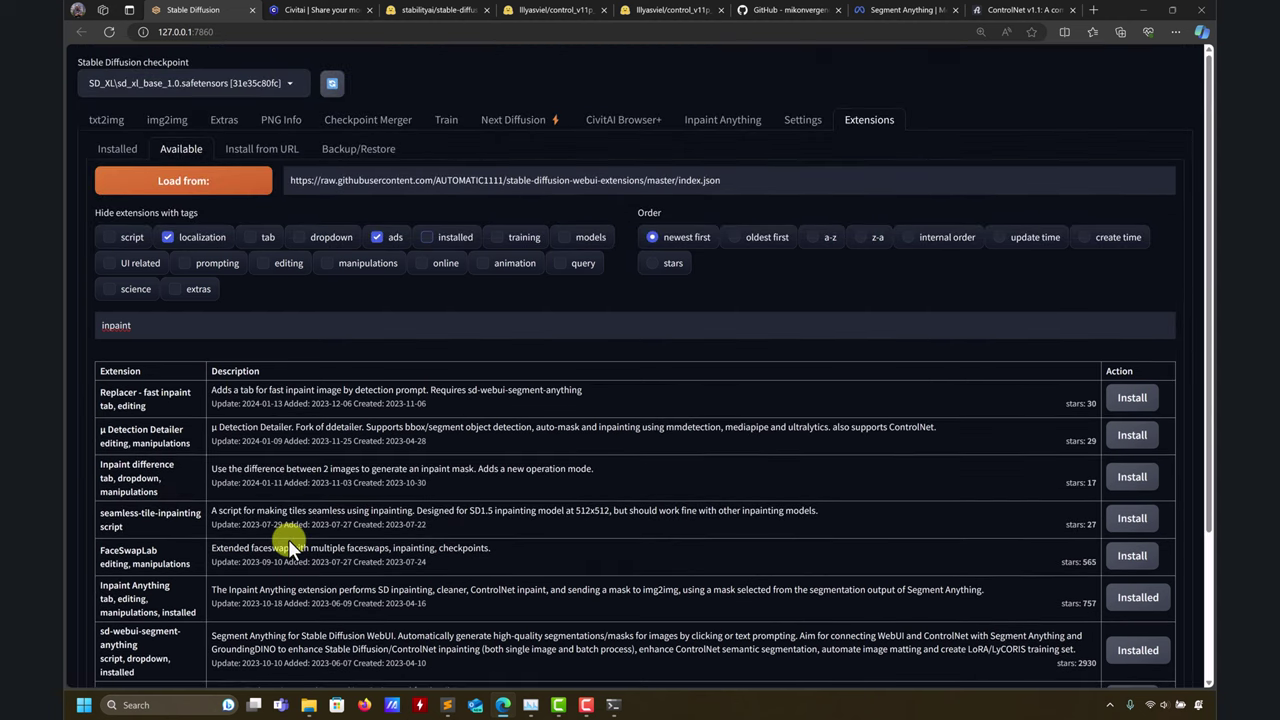
click(118, 149)
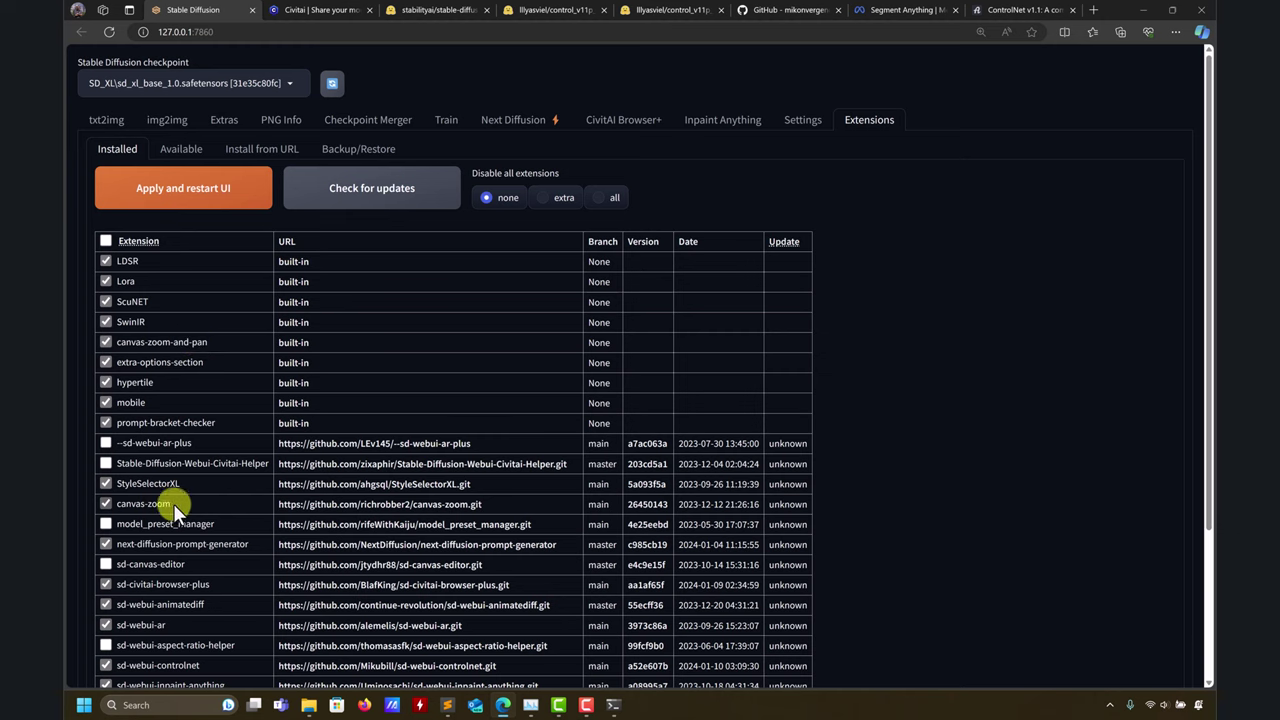
Go to txt2img and collapse the SDXL Styles section to look over the extension sections.
click(106, 121)
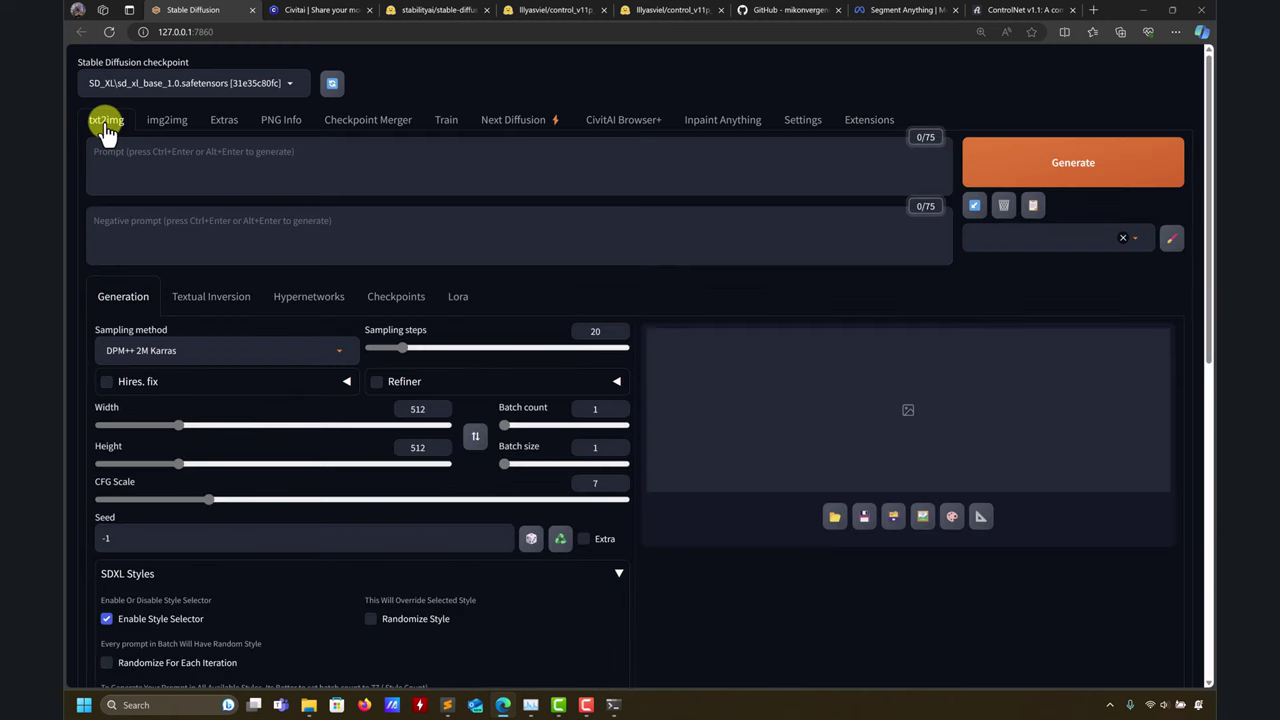
scroll(695, 574, down, 4)
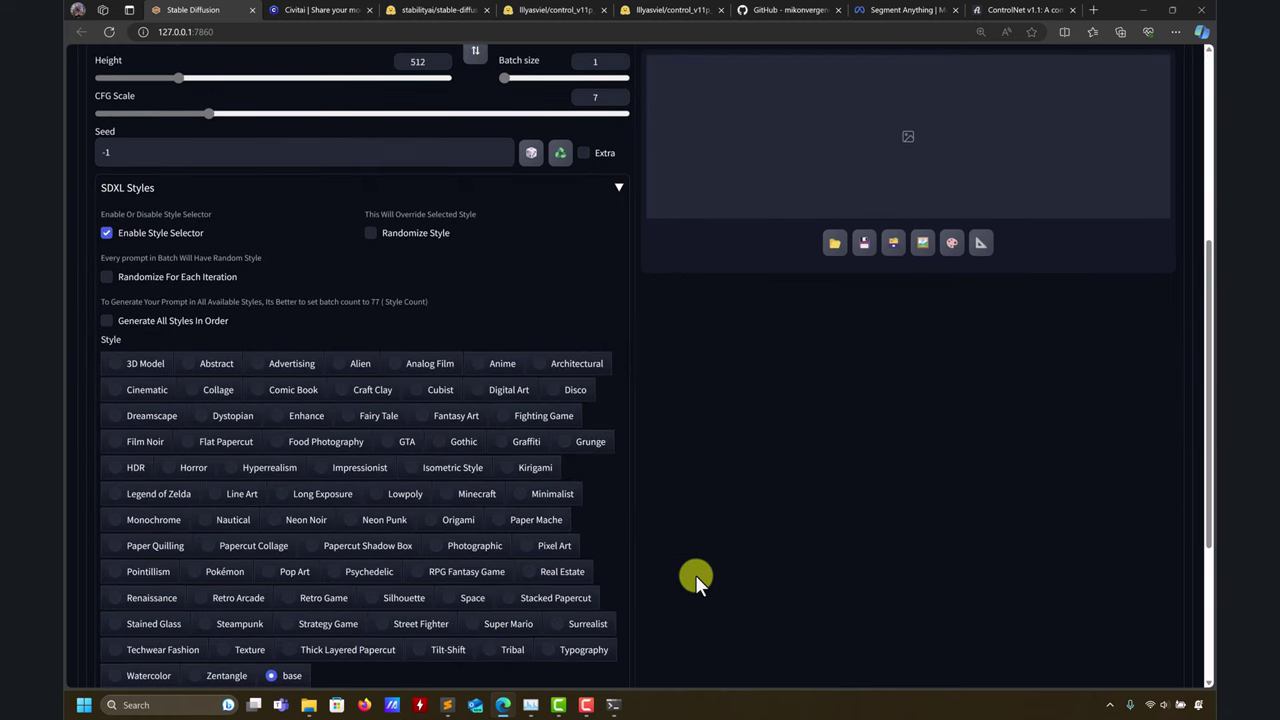
click(612, 187)
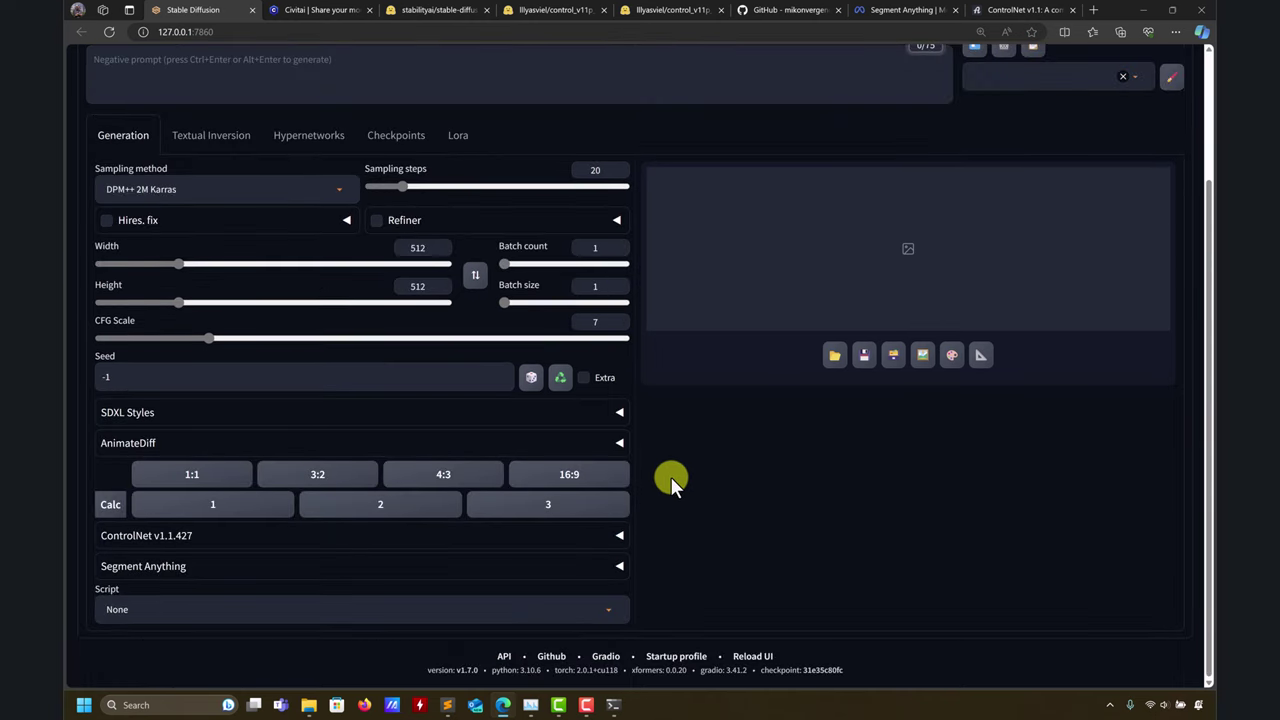
scroll(710, 520, up, 2)
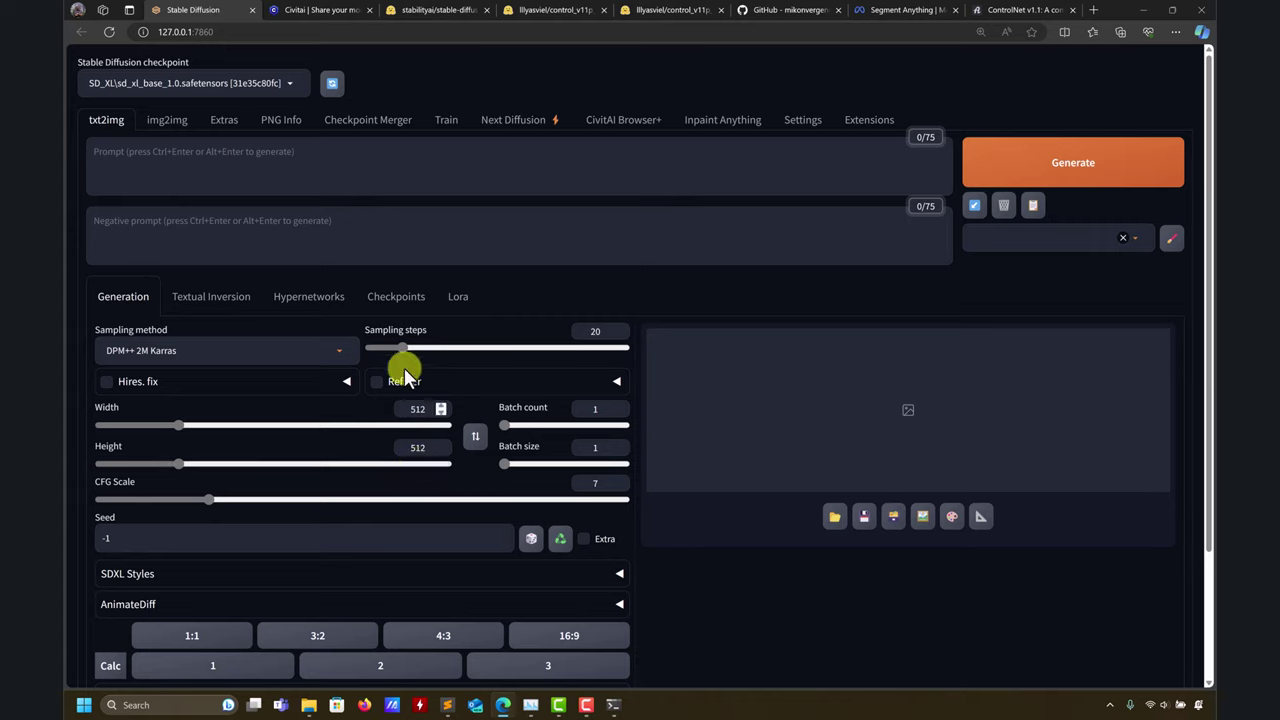
click(455, 94)
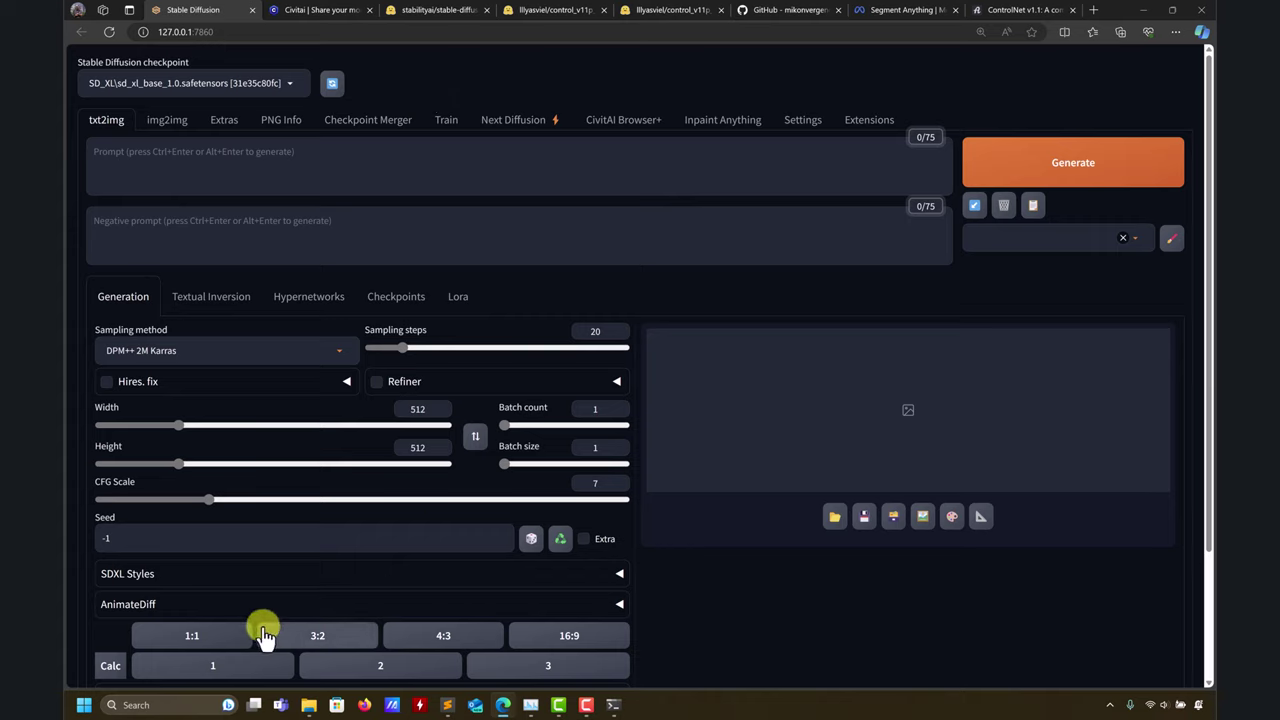
Show the for_inpaint_anything folder in File Explorer and preview dog.png and Raccoon-Crossing-The-Road.jpg.
click(309, 705)
click(340, 634)
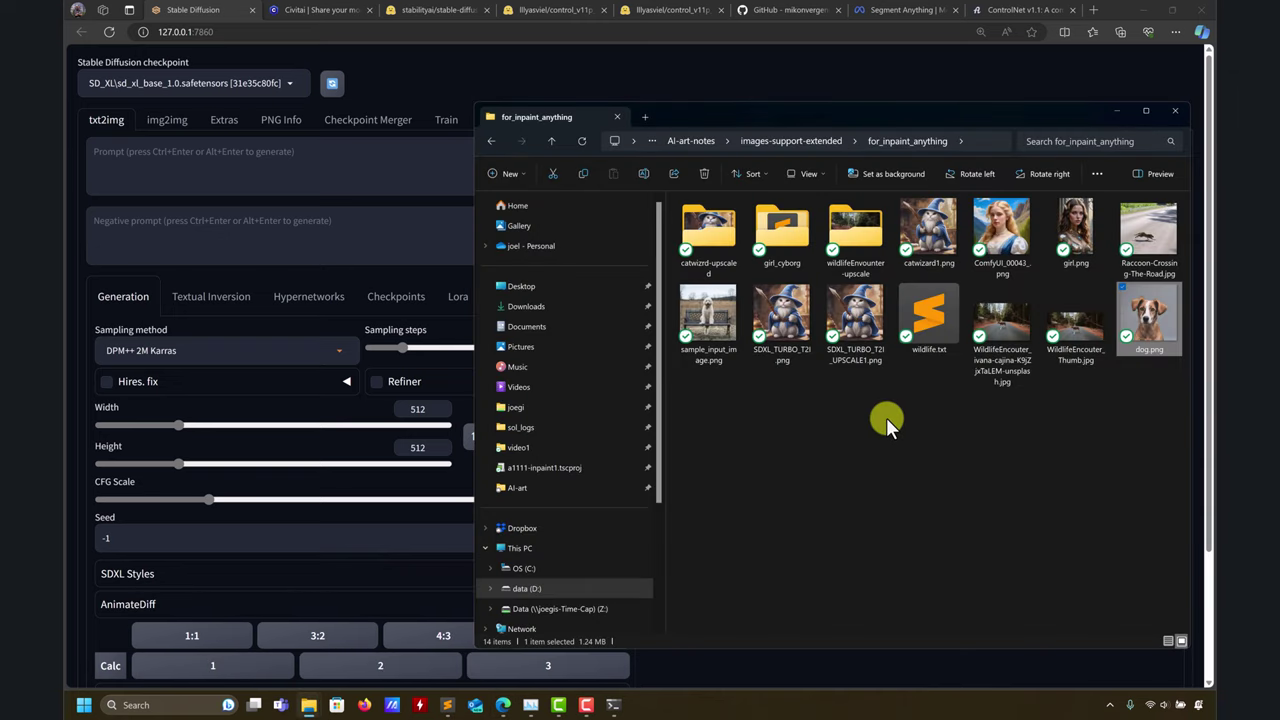
drag(994, 120, 575, 260)
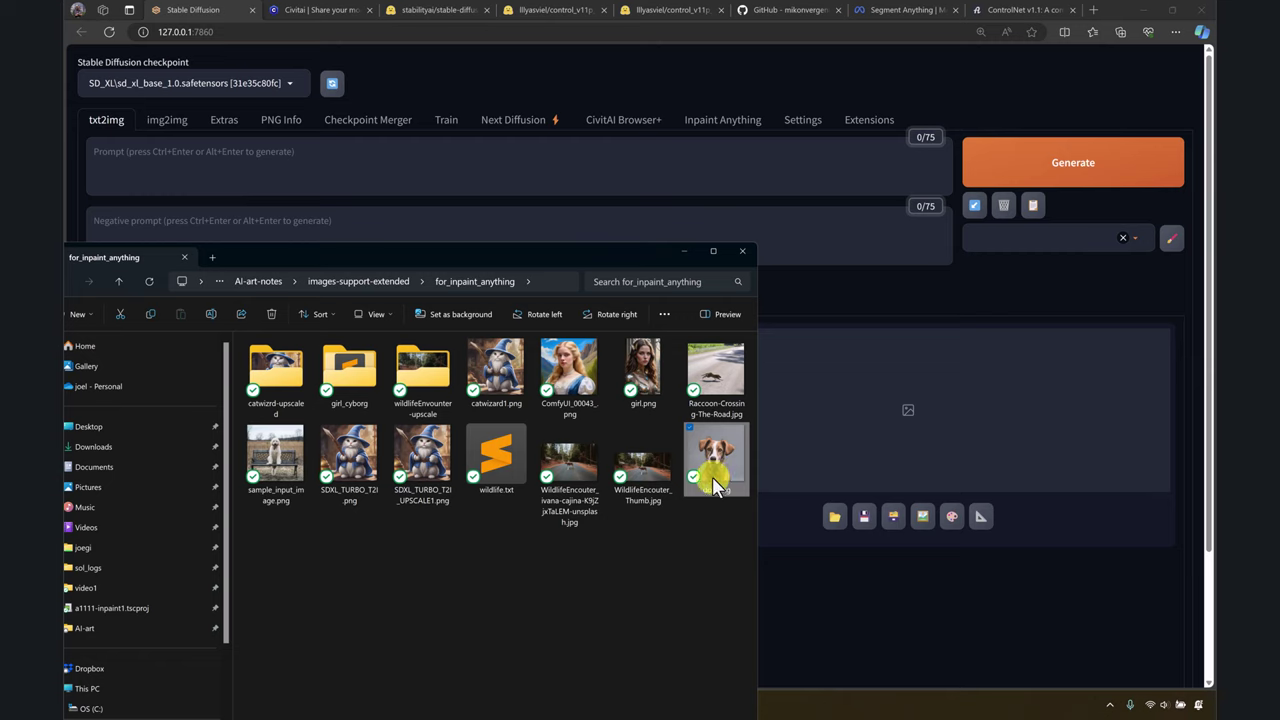
double_click(714, 481)
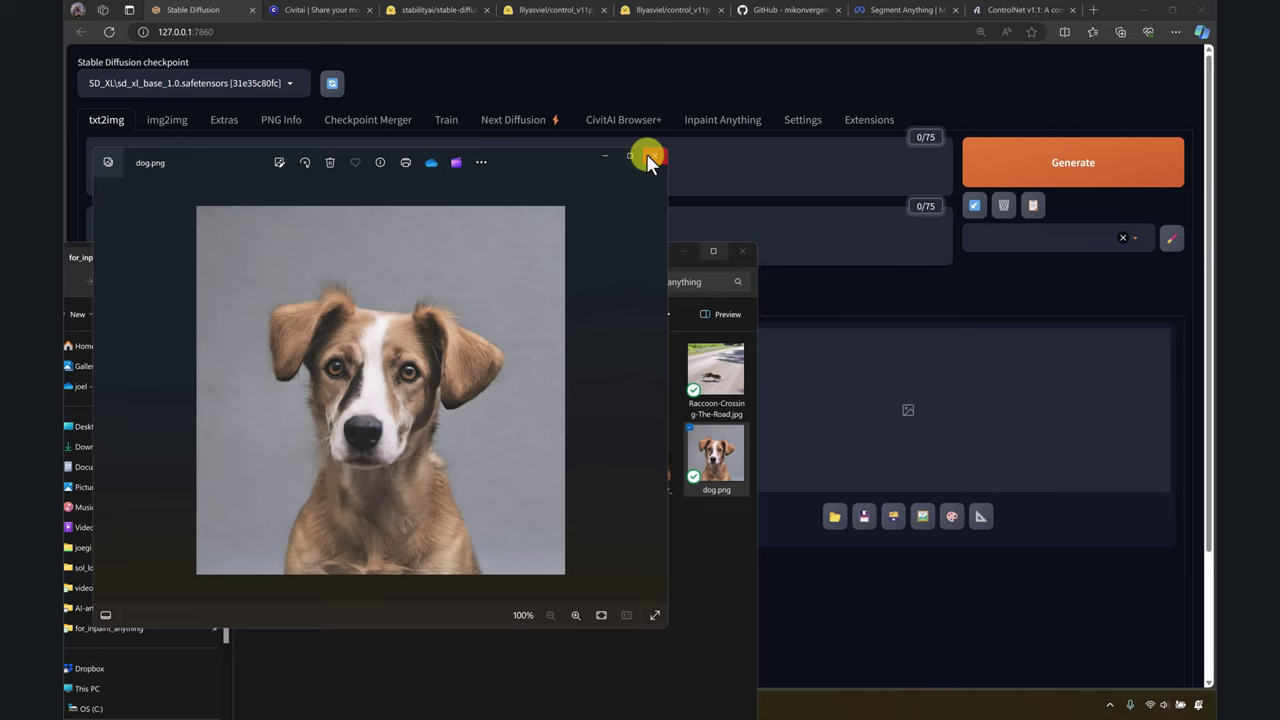
click(648, 162)
double_click(715, 370)
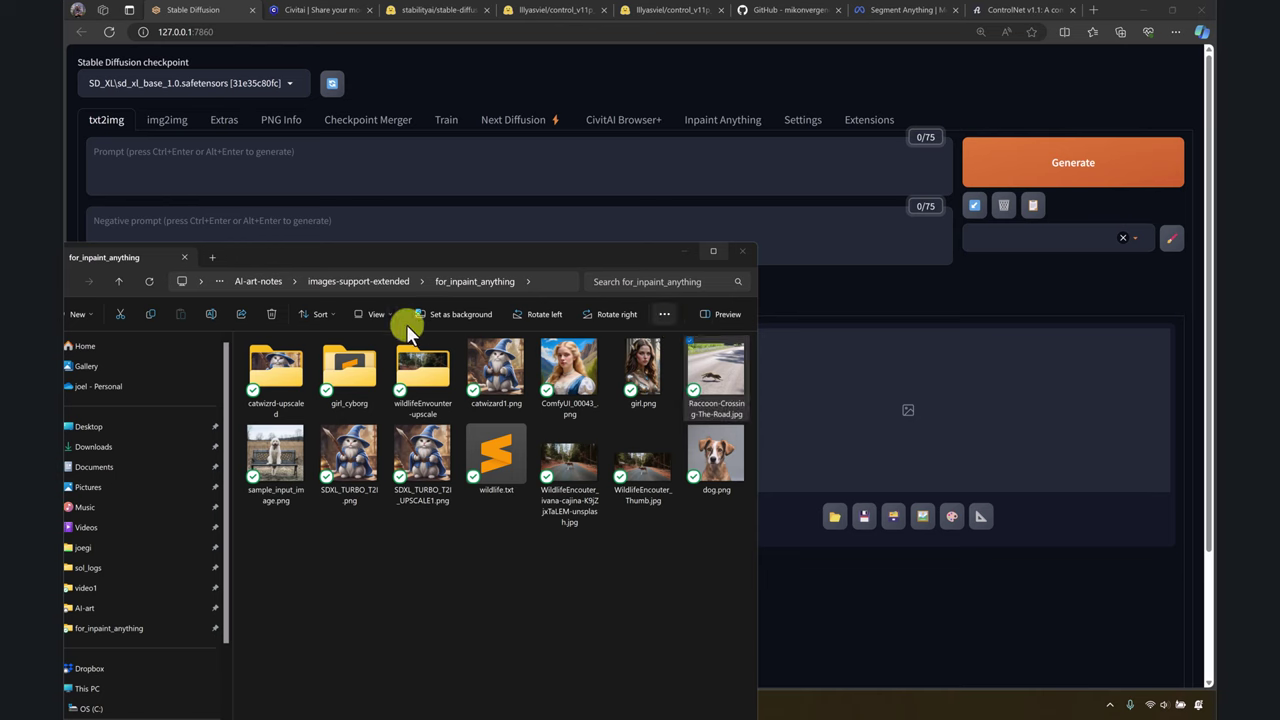
click(663, 160)
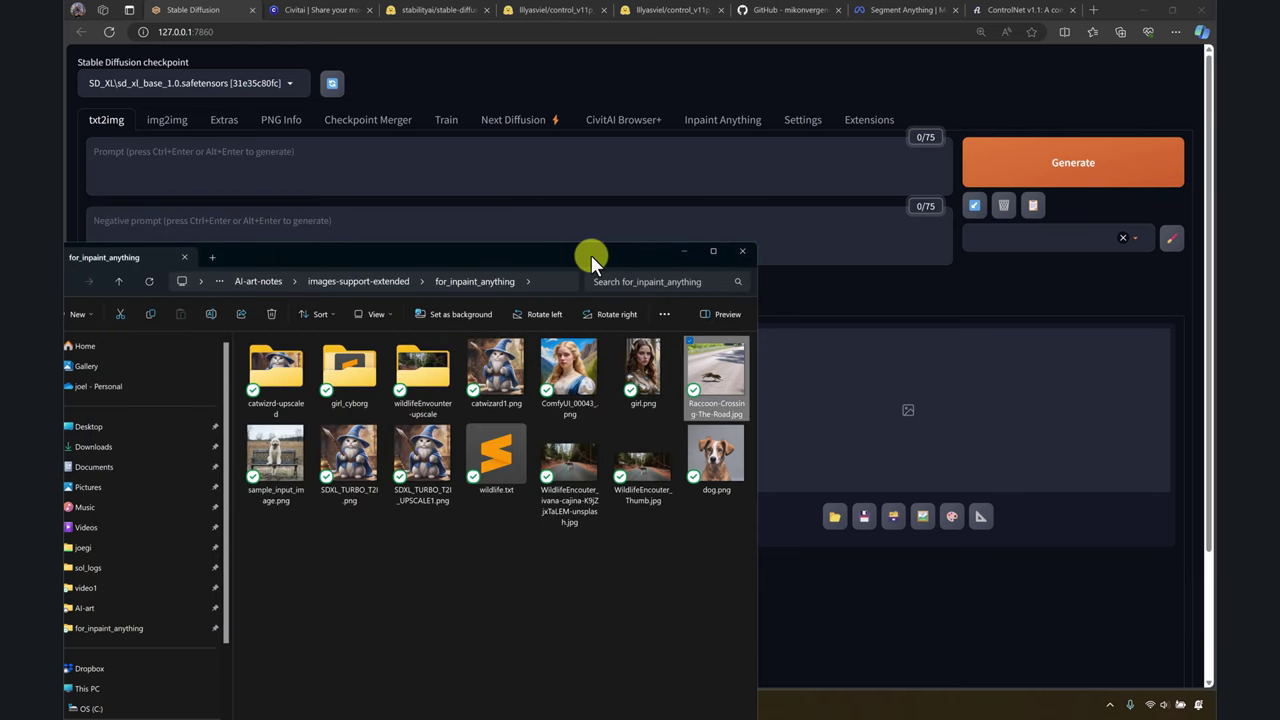
drag(586, 257, 566, 295)
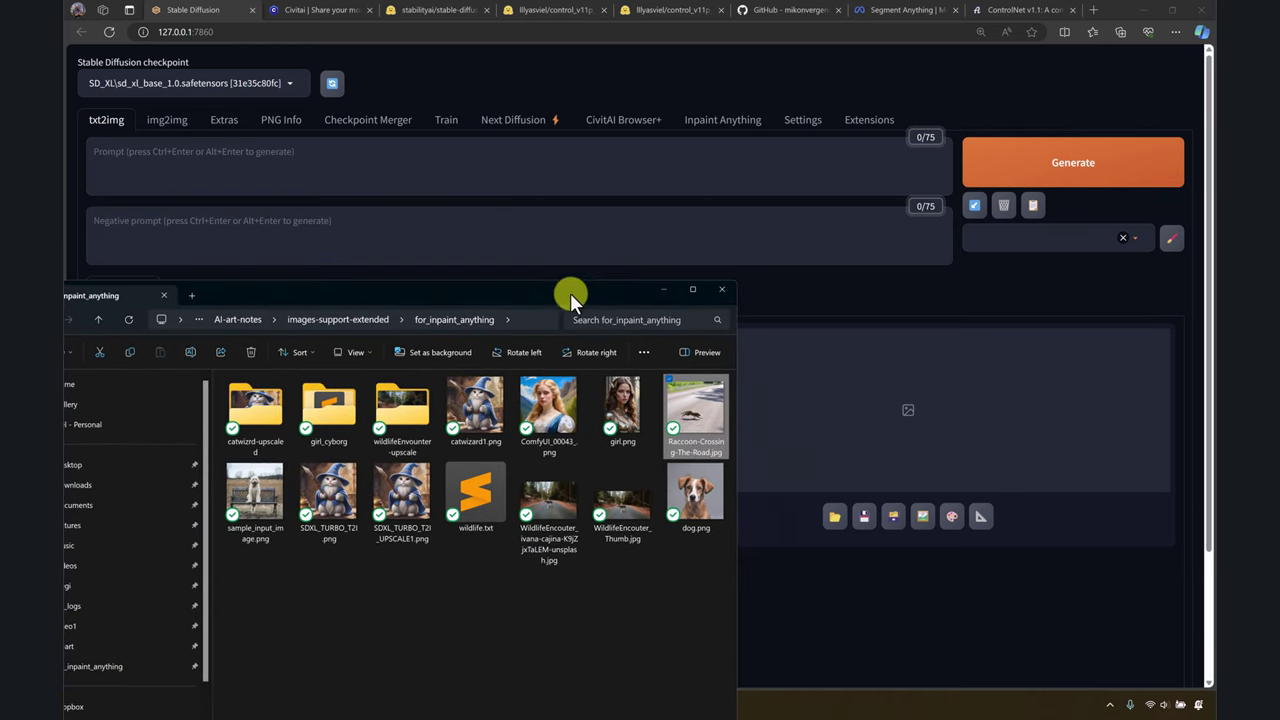
Load dog.png into PNG Info and send its generation parameters to txt2img.
click(281, 122)
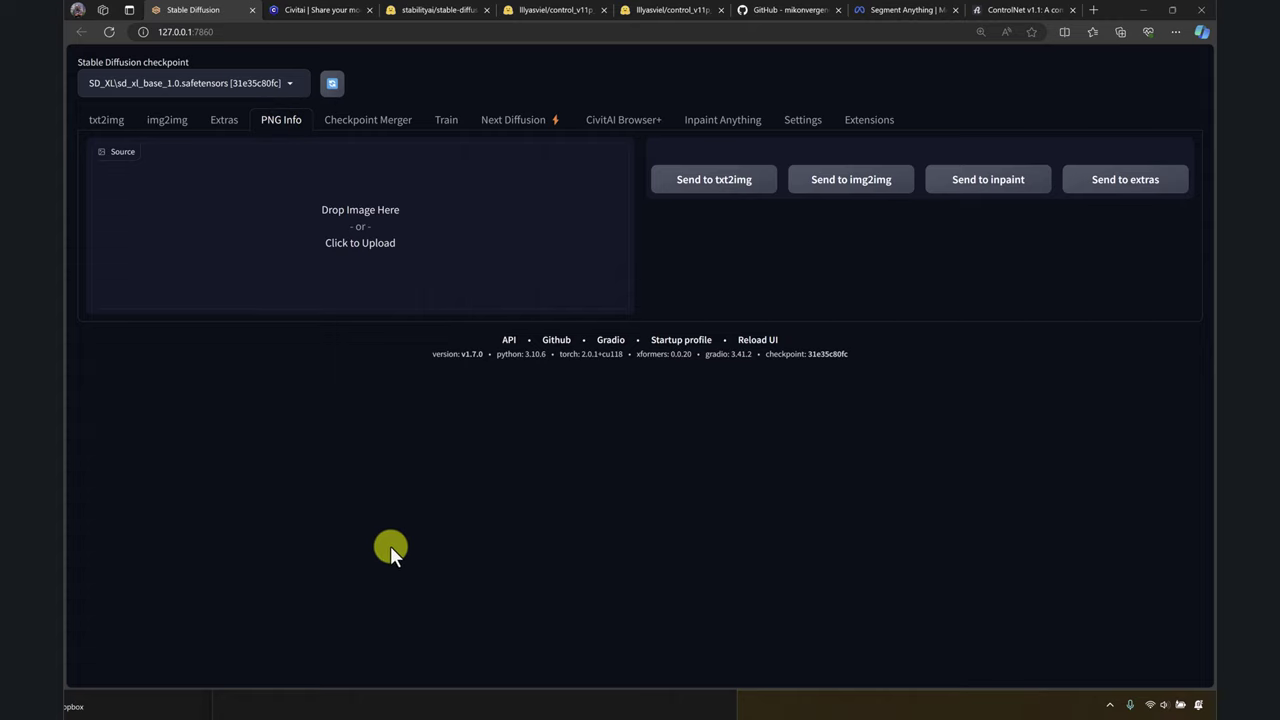
click(555, 710)
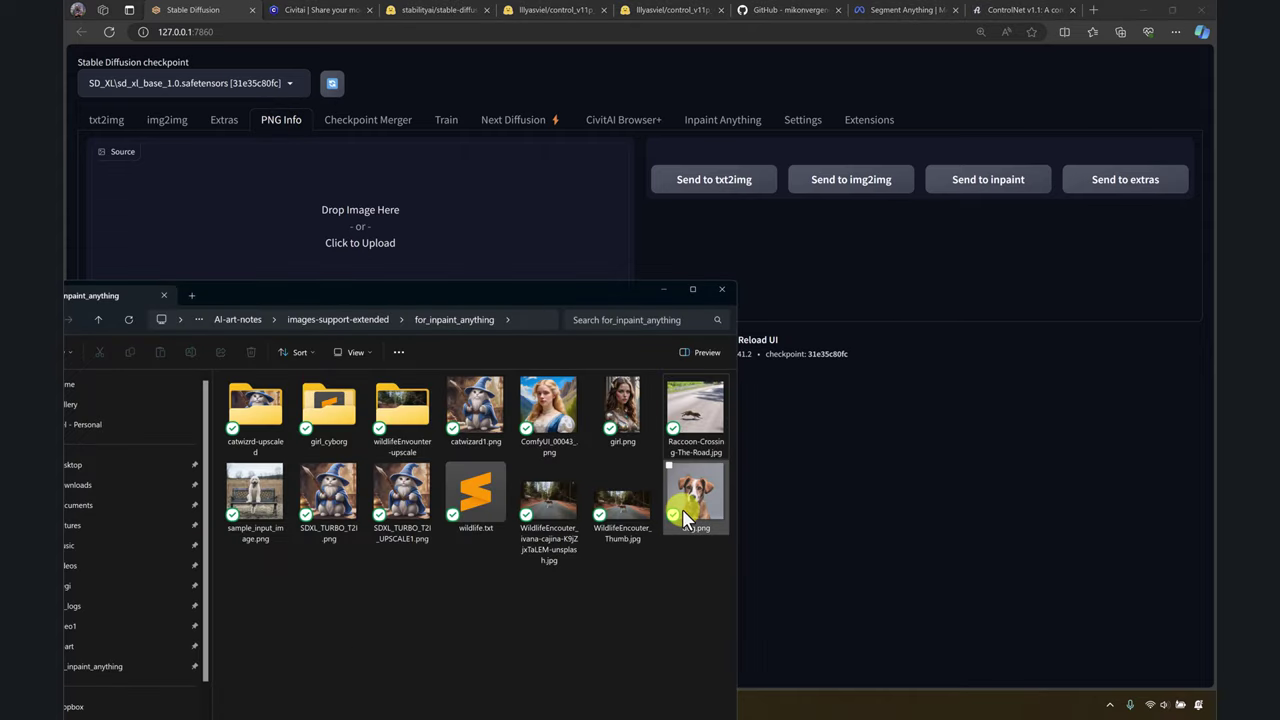
drag(682, 509, 414, 229)
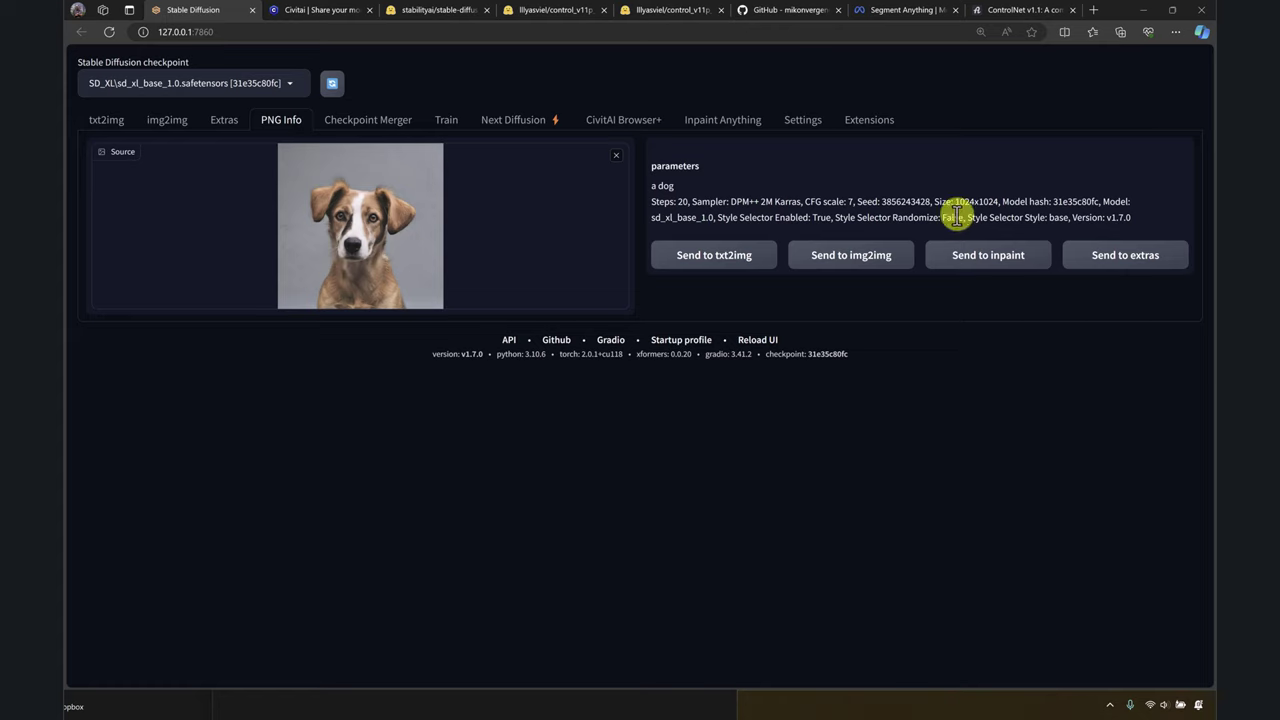
click(712, 258)
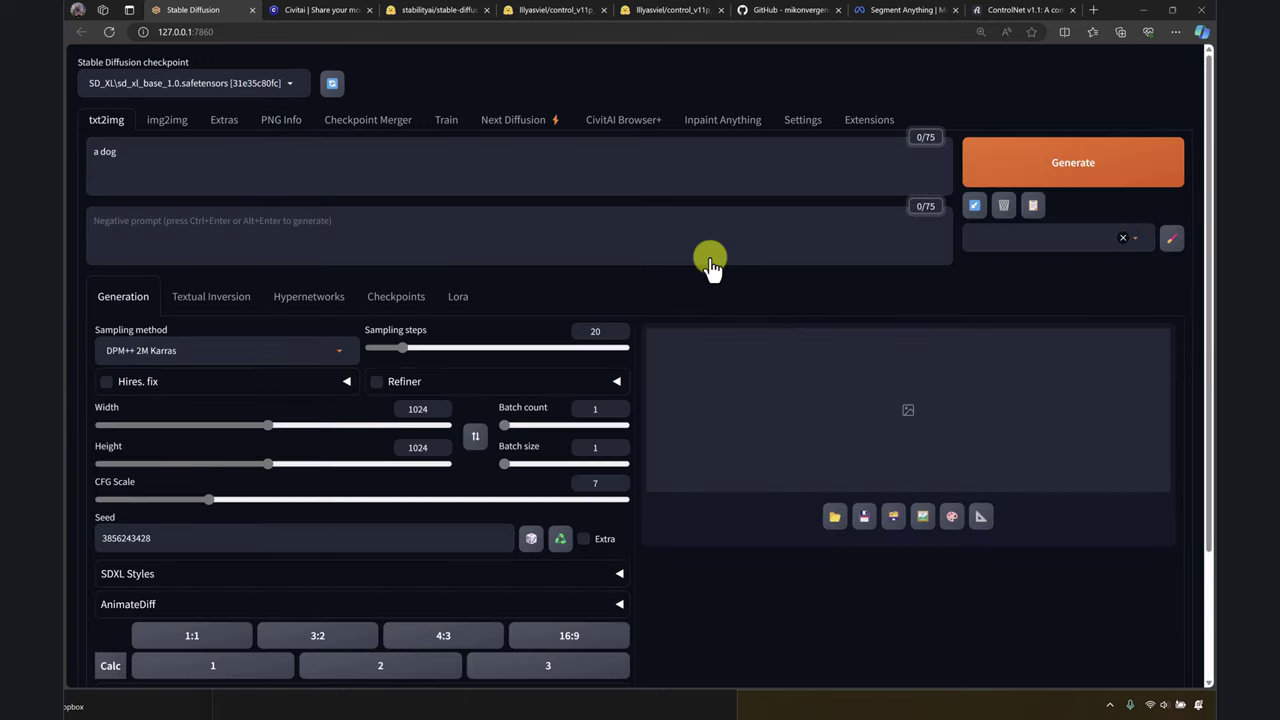
Look through the available checkpoints, keep SD_XL\sd_xl_base_1.0.safetensors selected and check the txt2img settings.
click(288, 84)
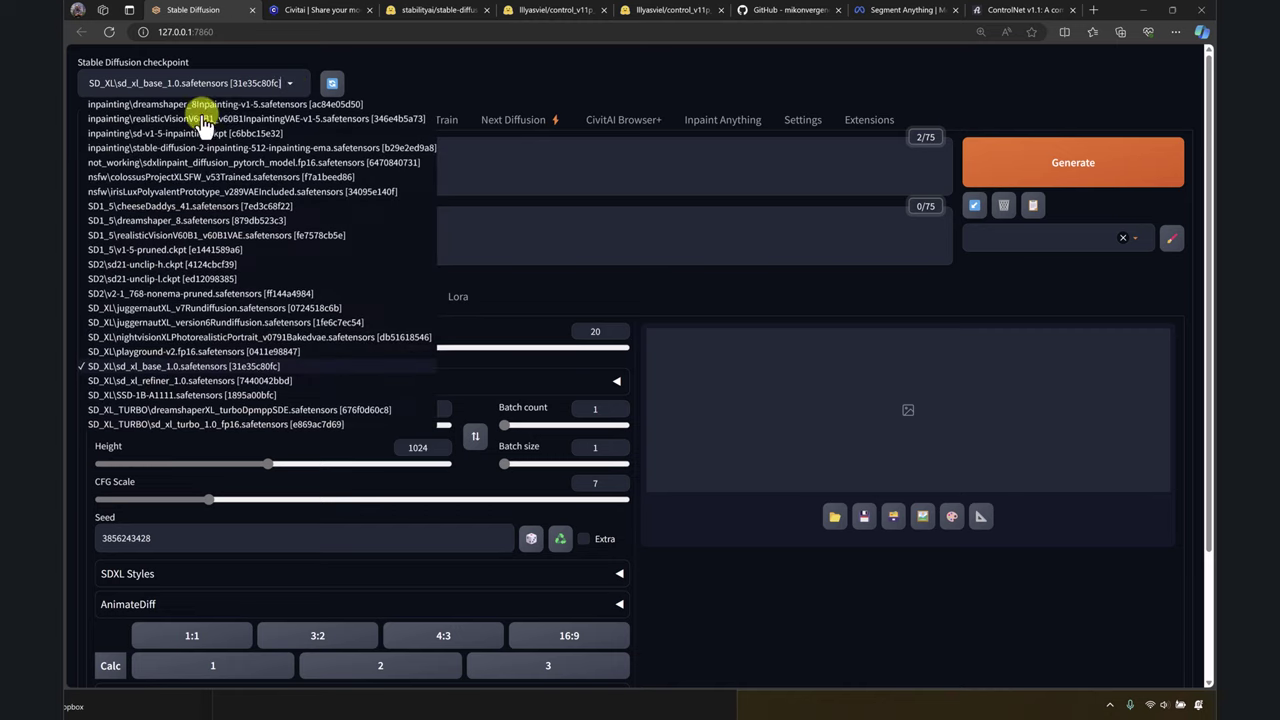
click(133, 368)
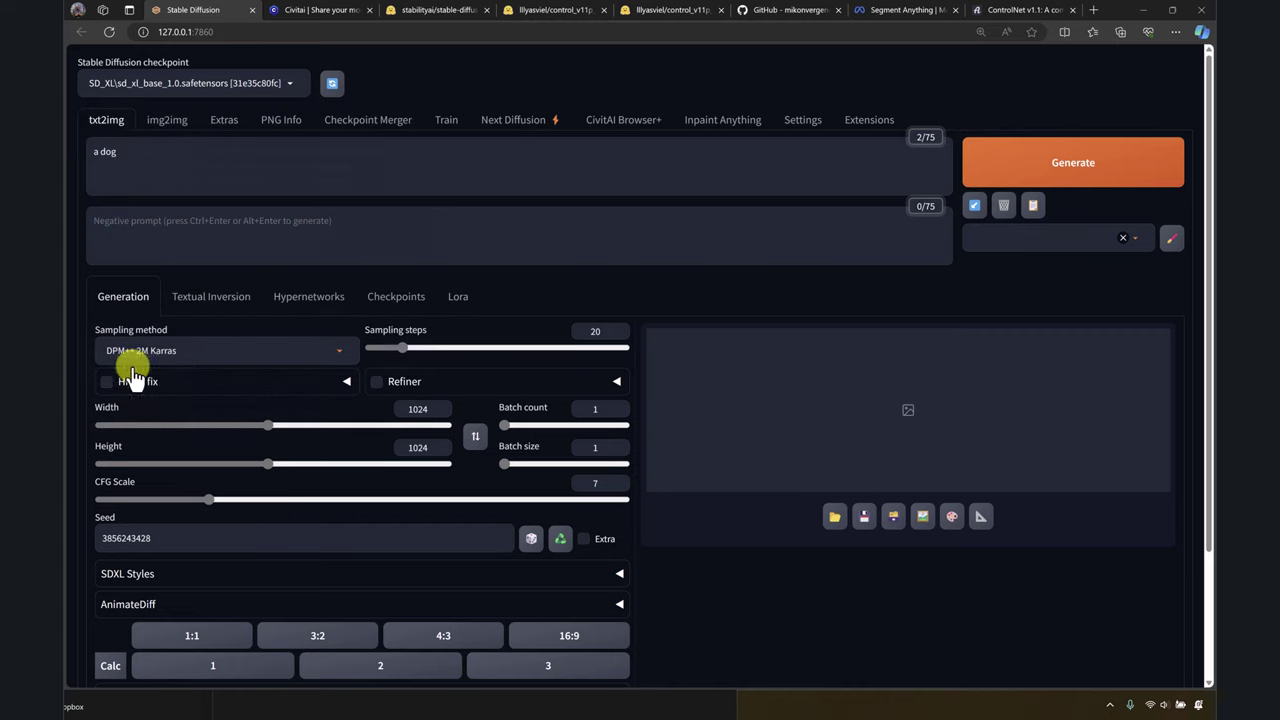
scroll(740, 401, down, 1)
scroll(740, 401, down, 2)
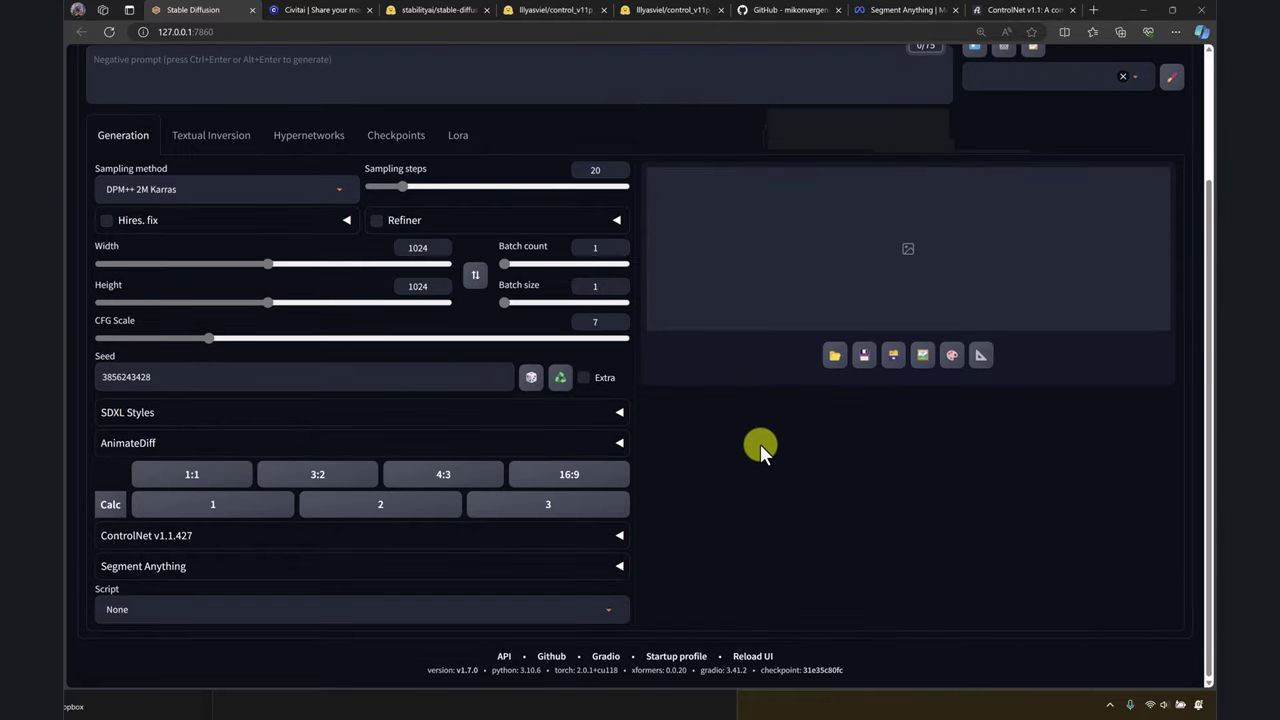
scroll(756, 500, up, 3)
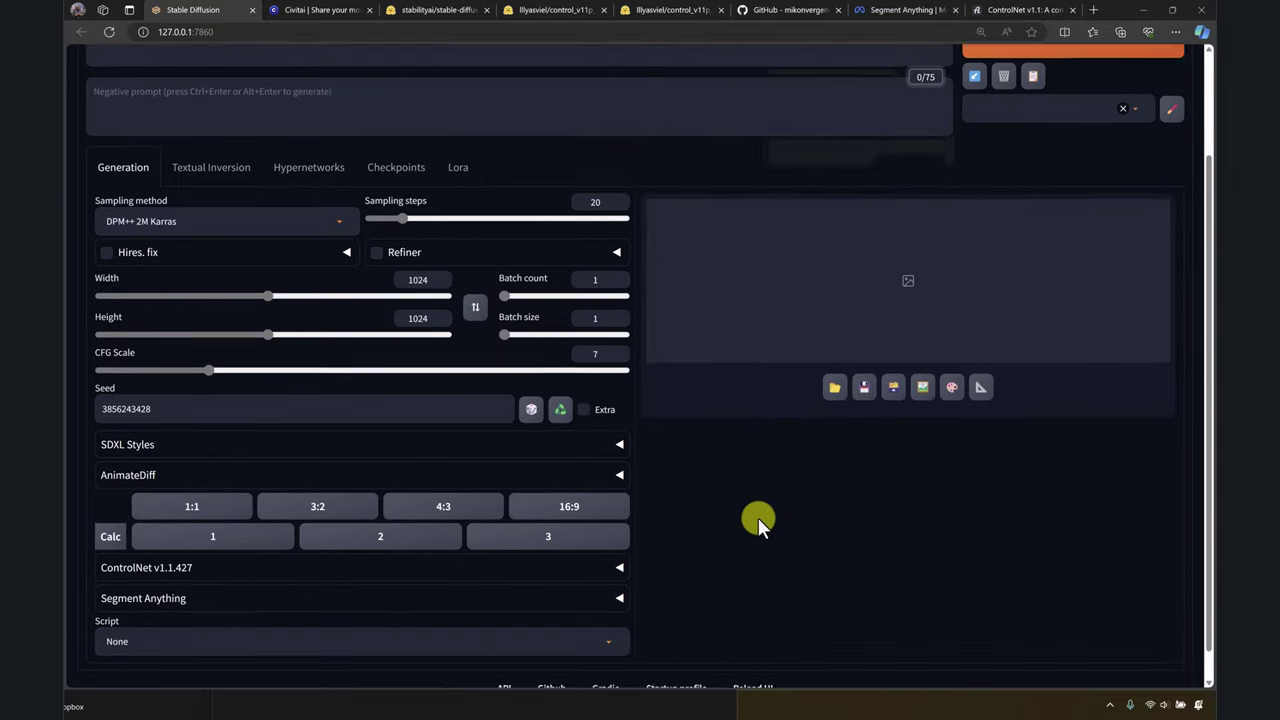
Minimize the image folder window and generate the "a dog" image with the loaded parameters.
click(700, 703)
drag(608, 294, 975, 95)
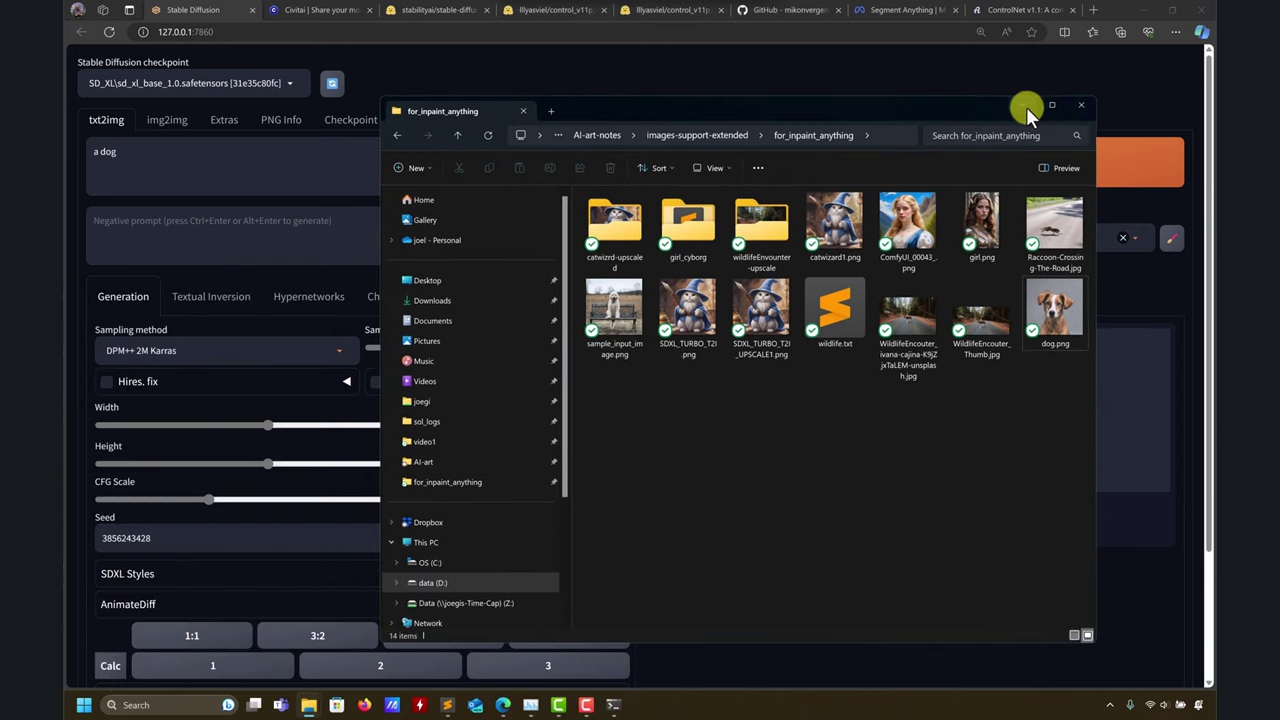
click(1024, 106)
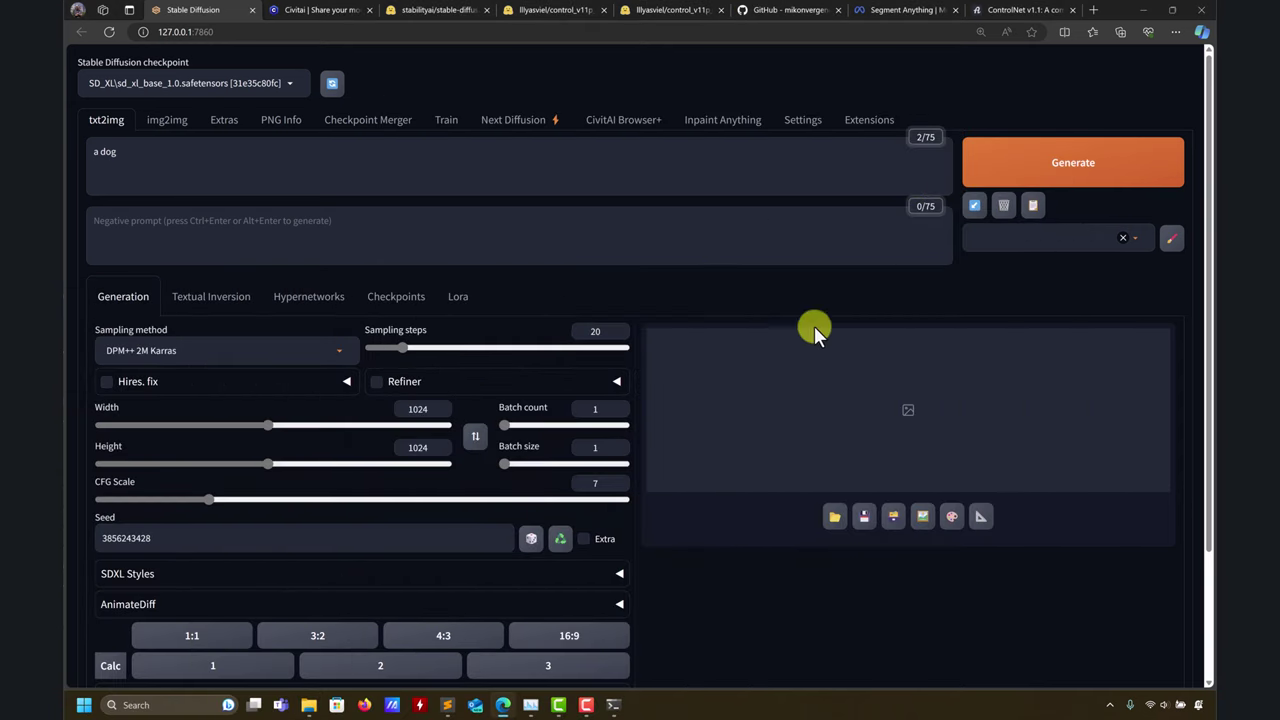
click(1030, 175)
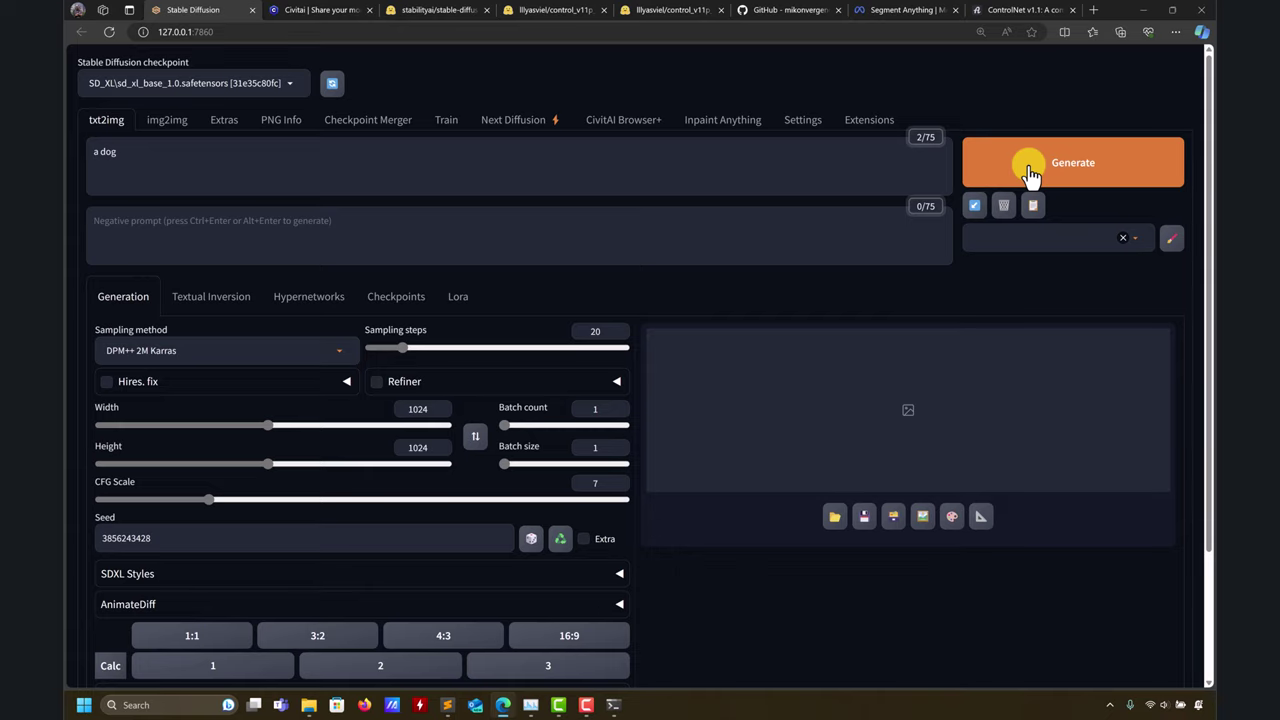
click(1031, 176)
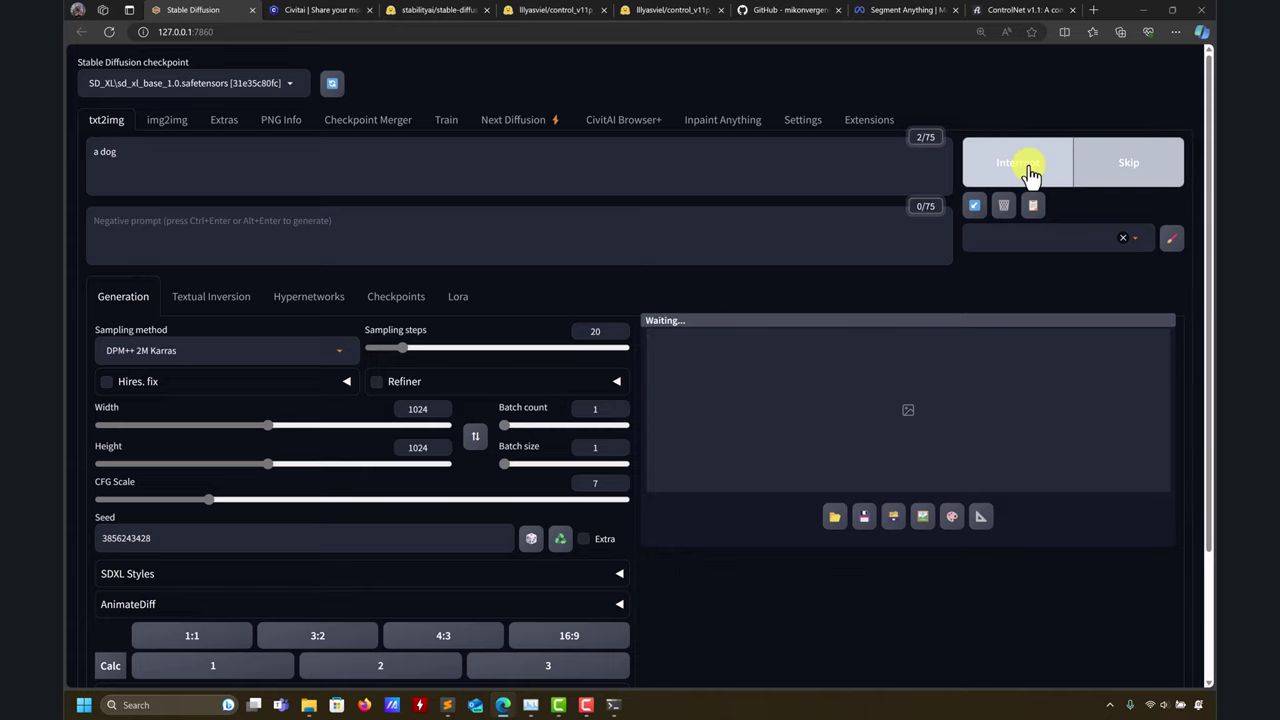
Check the generation progress in the command-line window and return to the Stable Diffusion page.
click(614, 705)
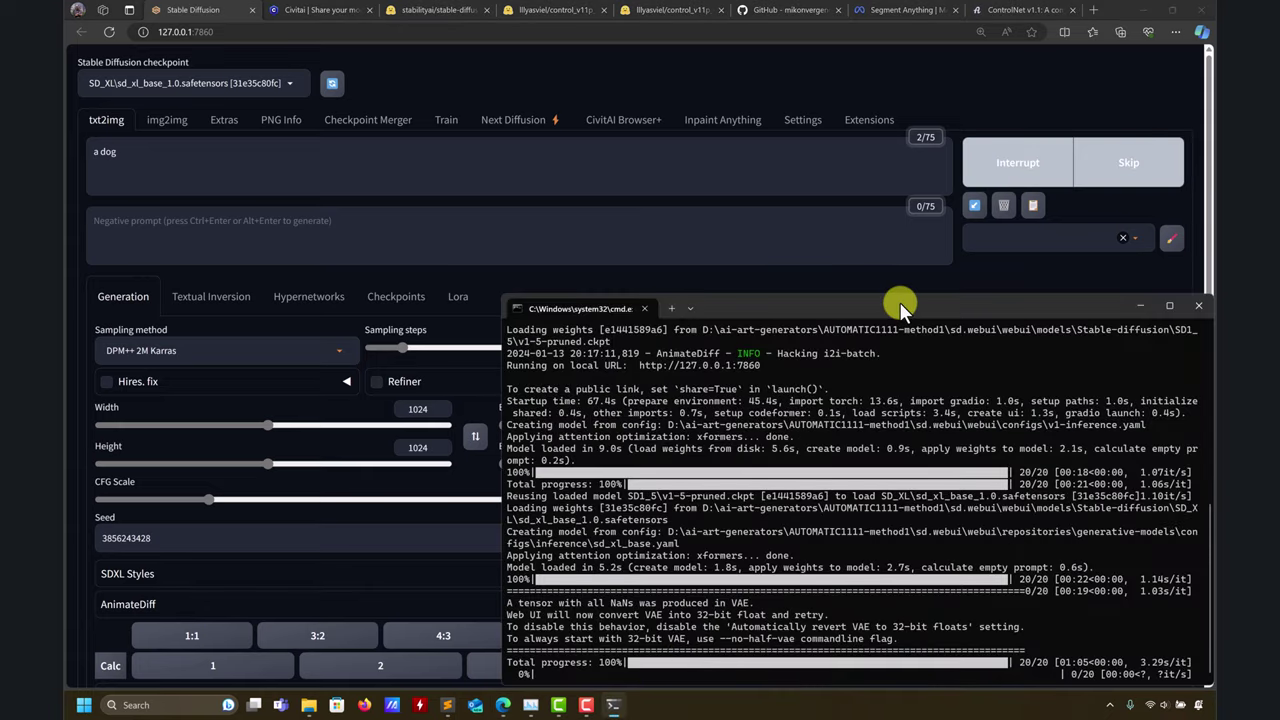
drag(900, 307, 553, 75)
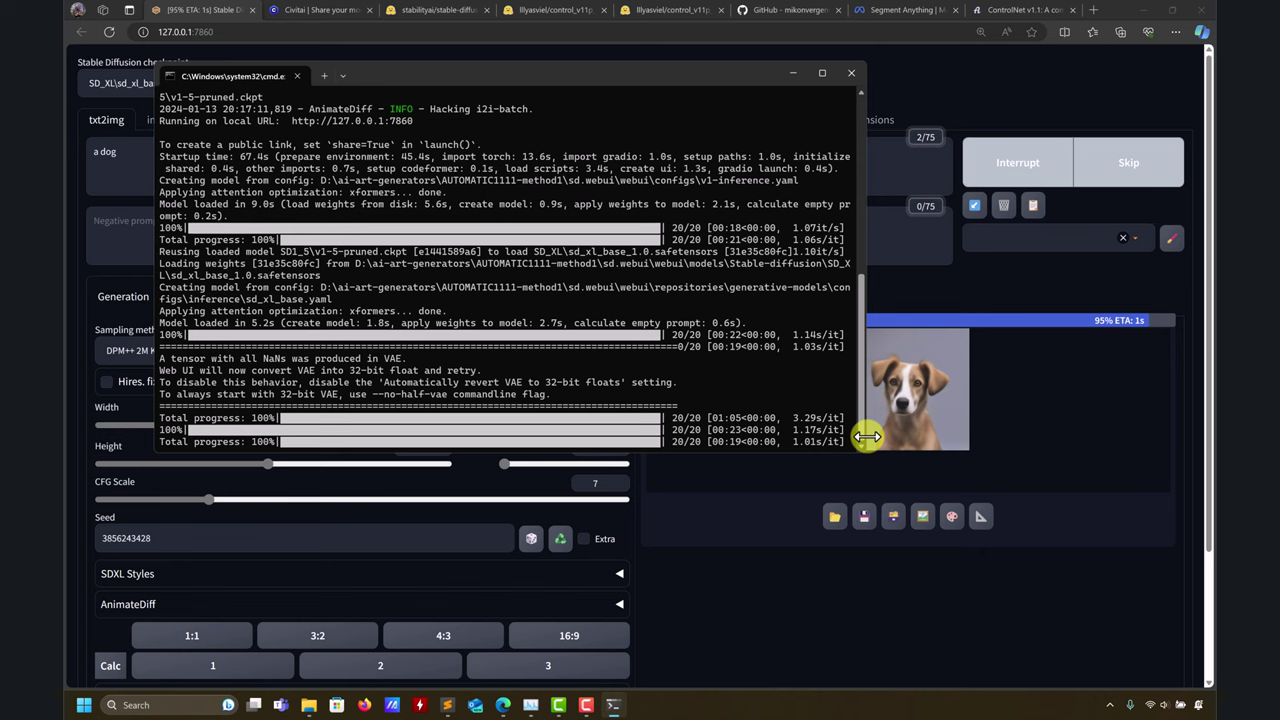
drag(864, 422, 1023, 415)
click(1050, 212)
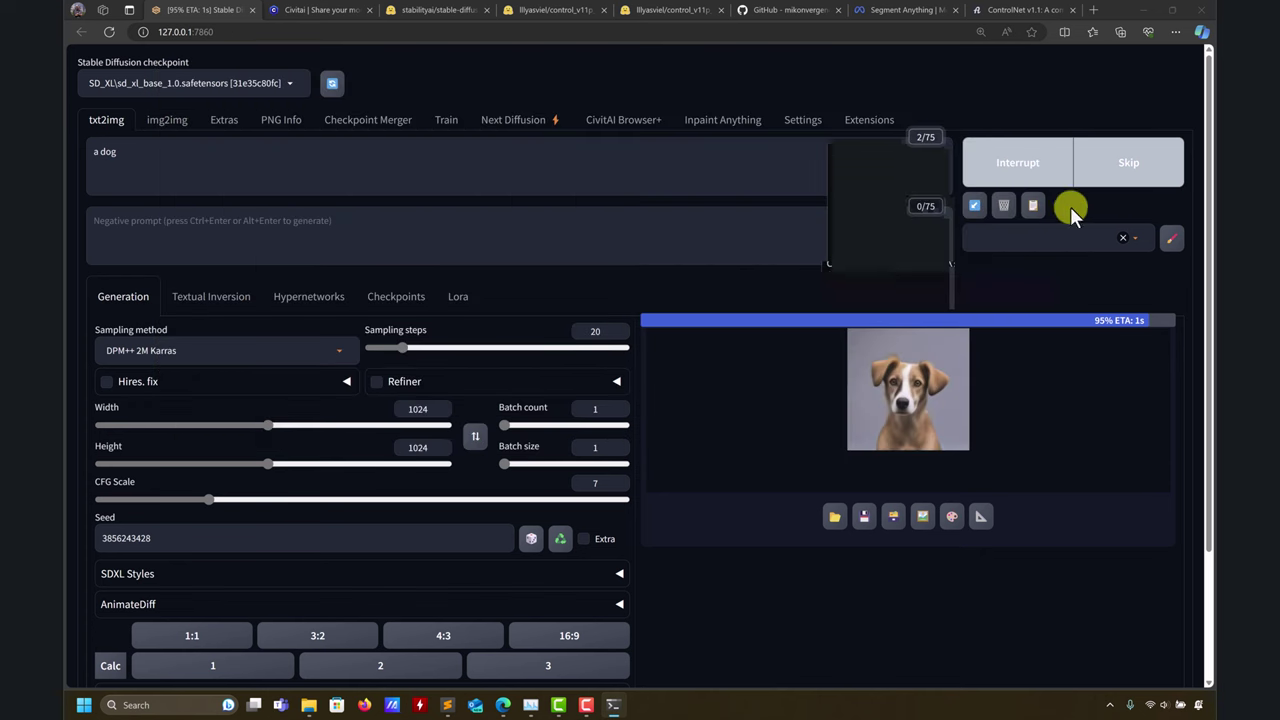
Recheck the command-line window while the dog image finishes generating, minimize it and view the finished result.
click(613, 704)
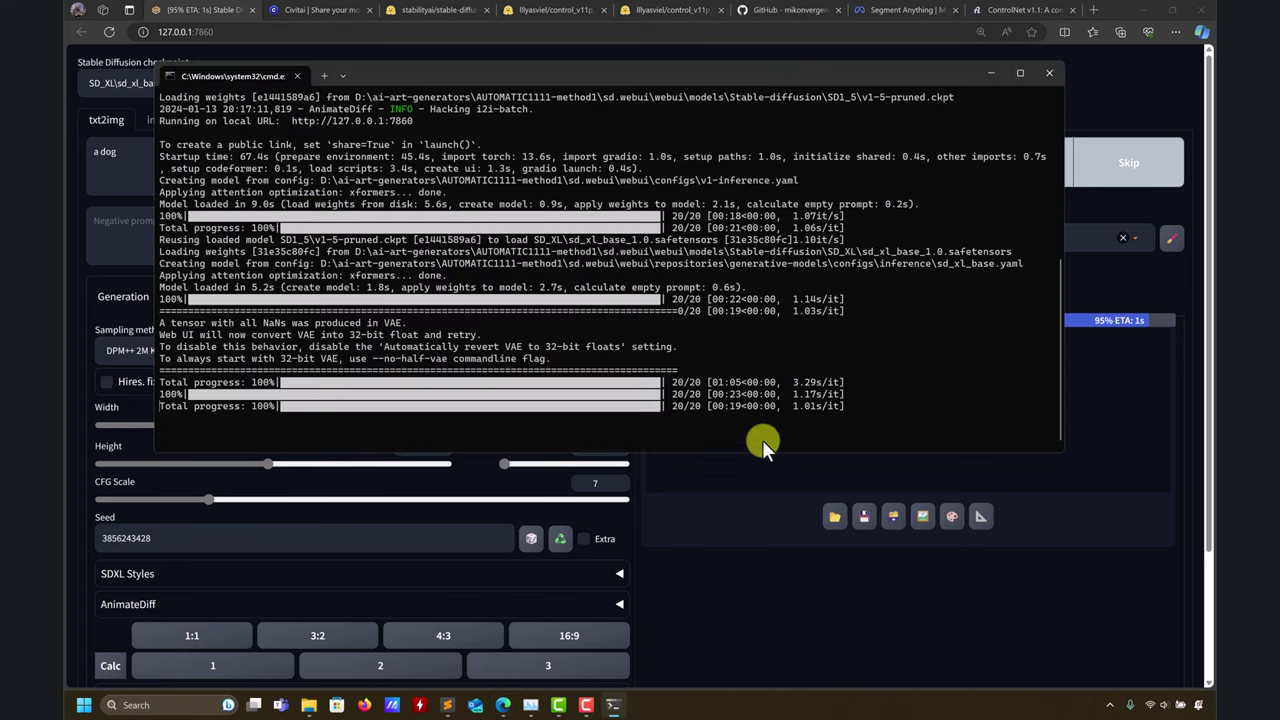
click(987, 73)
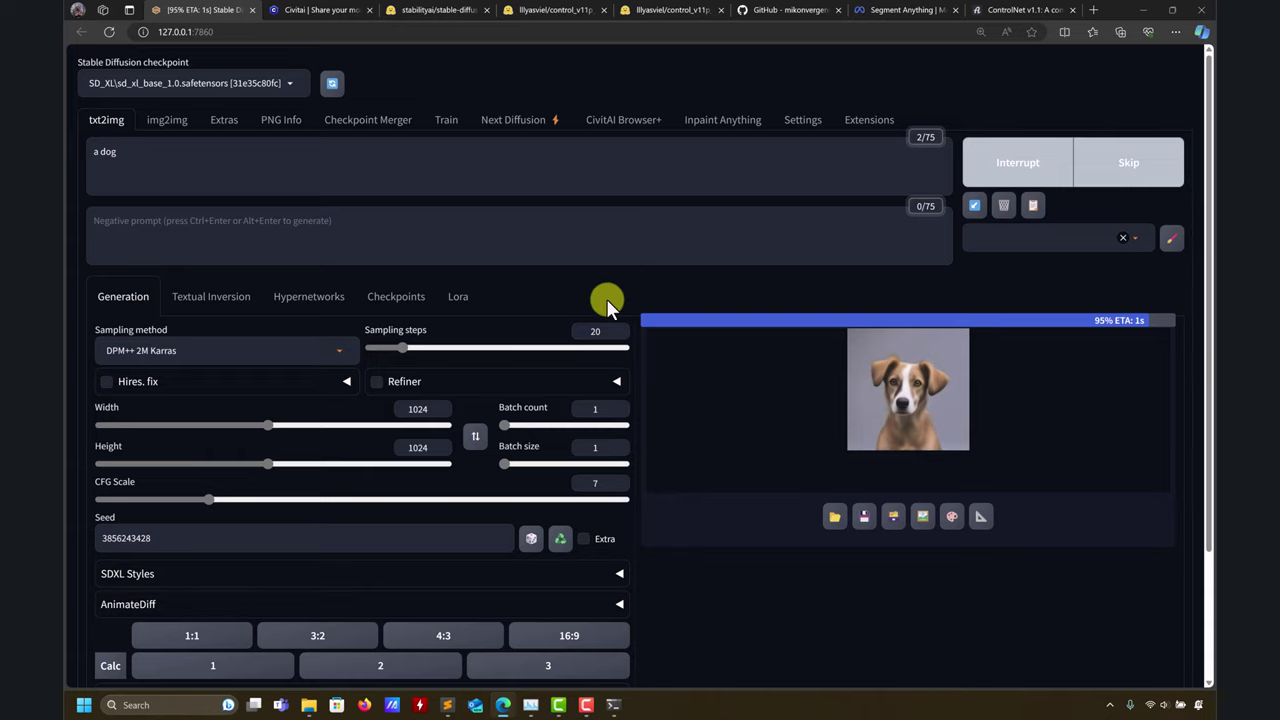
scroll(668, 445, down, 1)
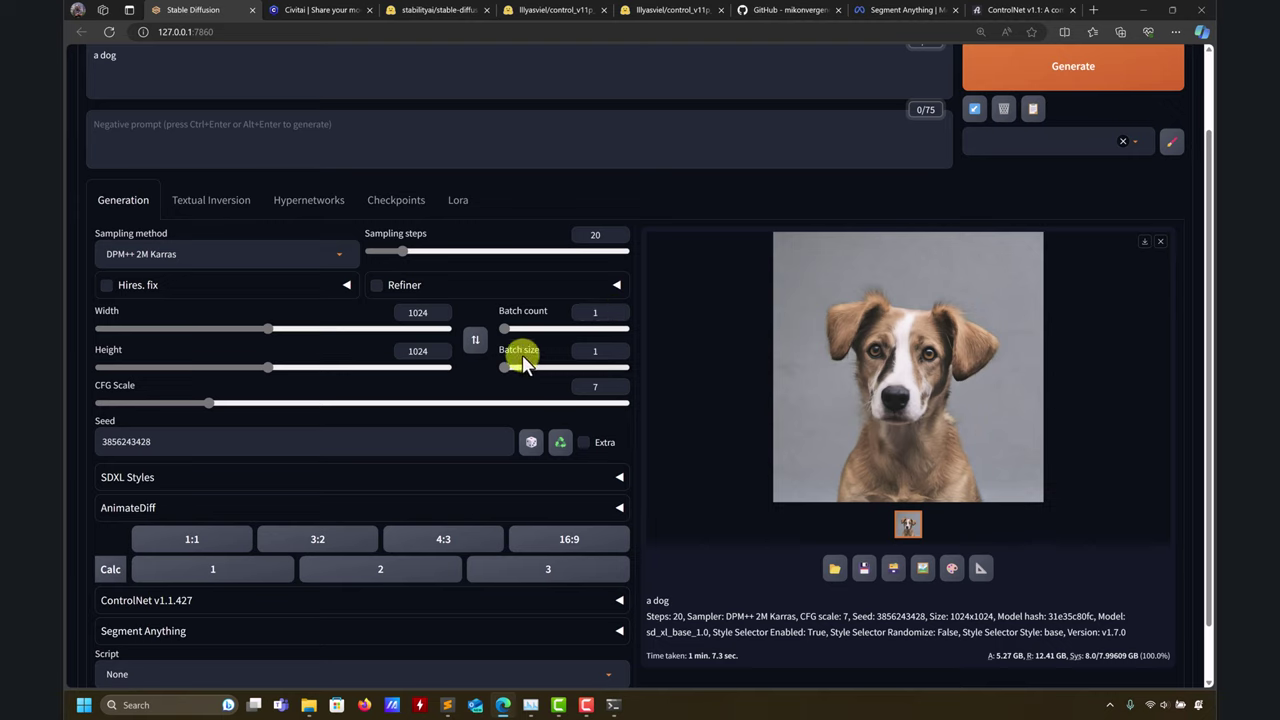
Try out batch size 4 and batch counts of 4 and 3 for the txt2img generation.
click(619, 348)
click(619, 348)
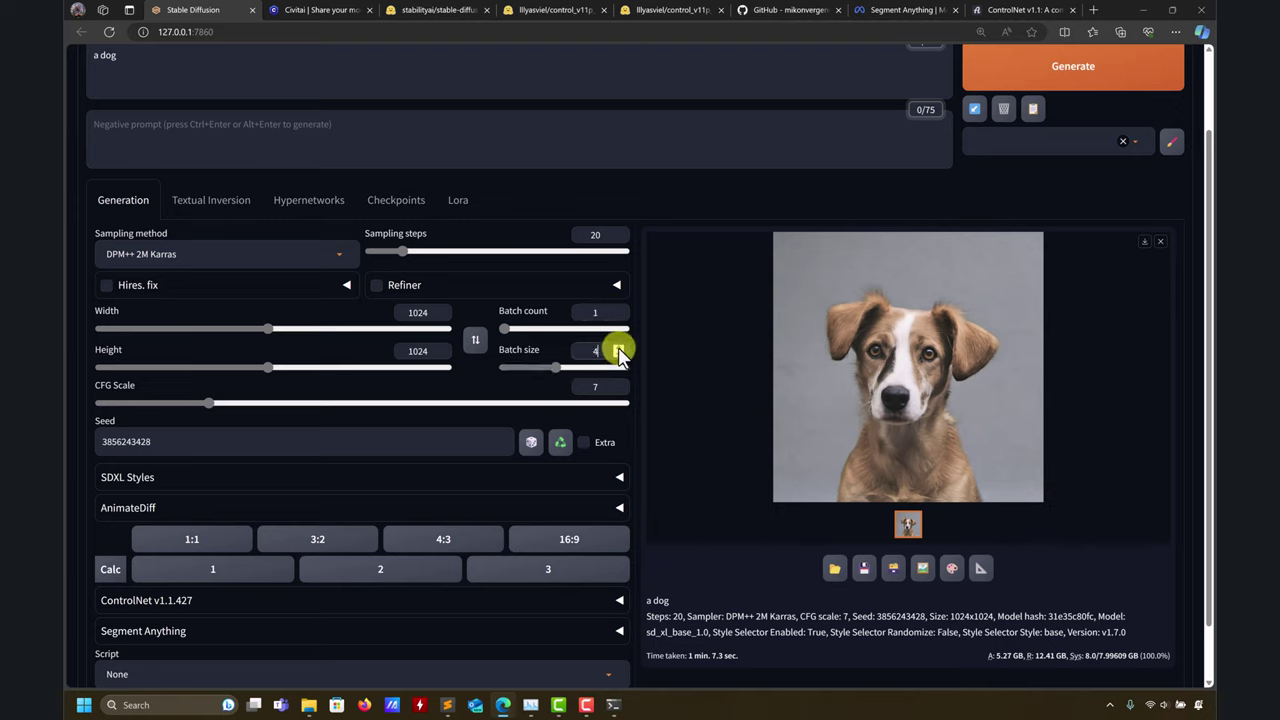
click(619, 309)
click(619, 309)
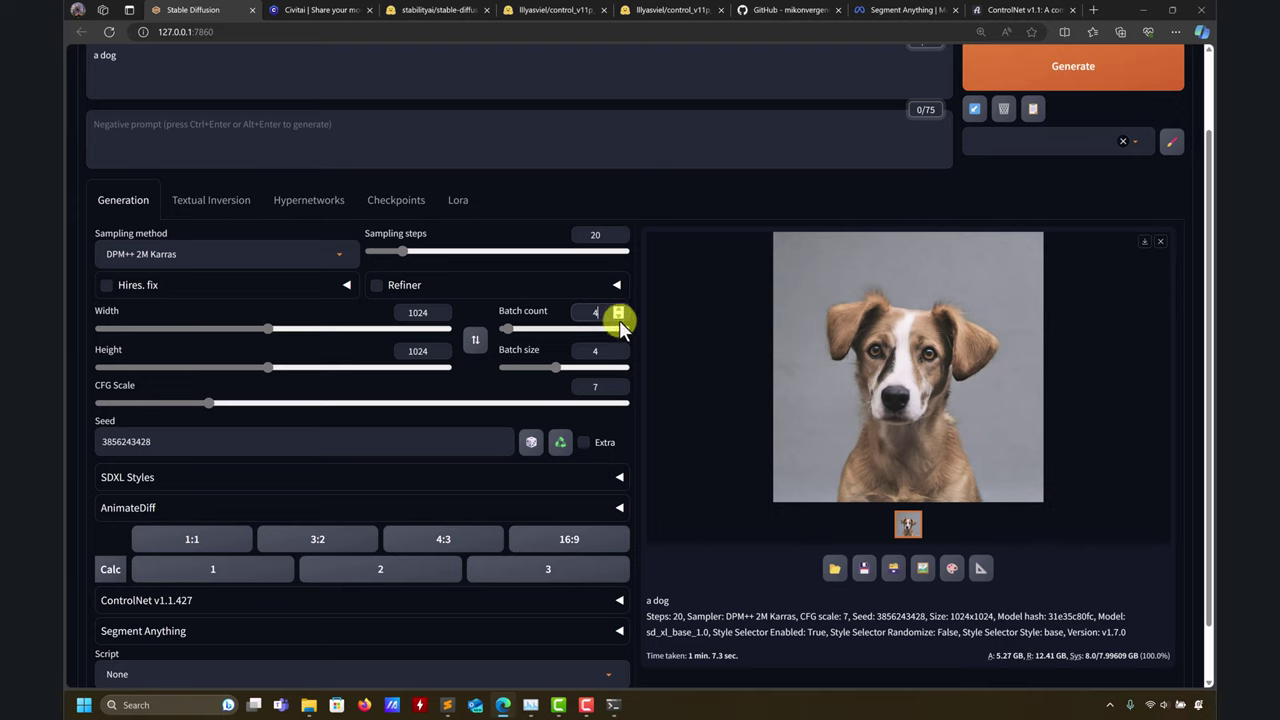
click(619, 316)
click(619, 316)
click(619, 316)
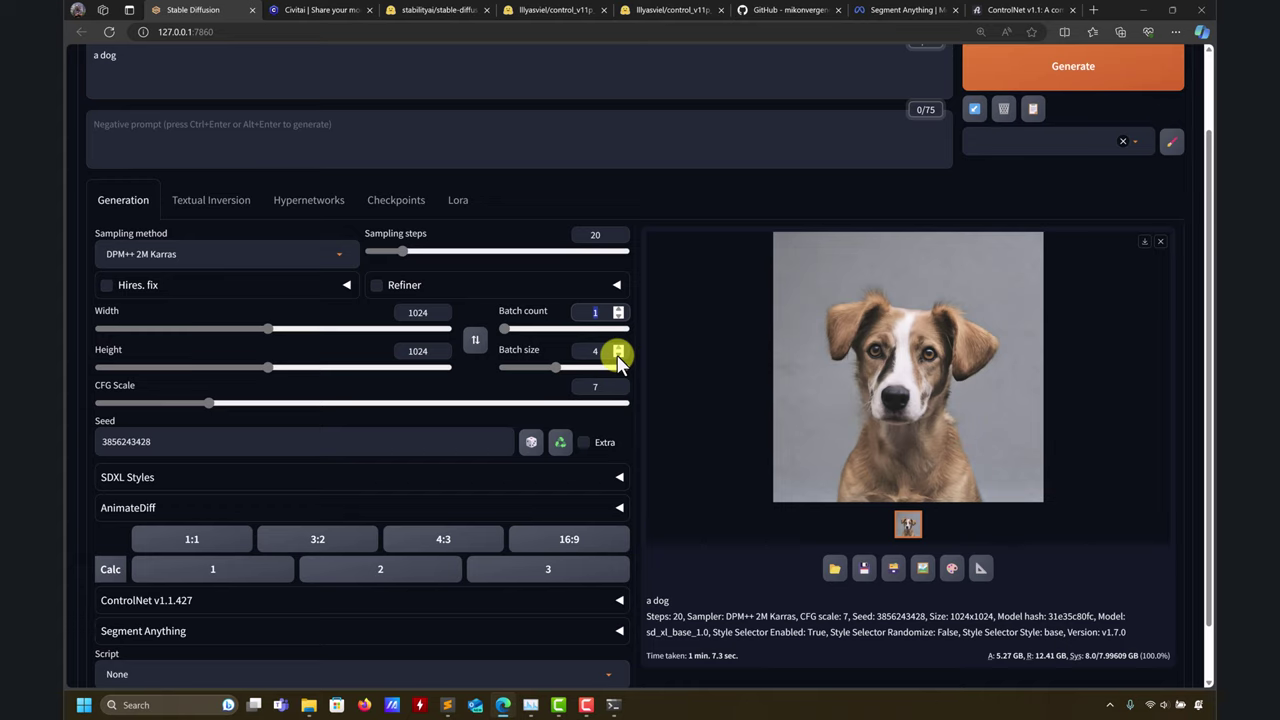
click(618, 356)
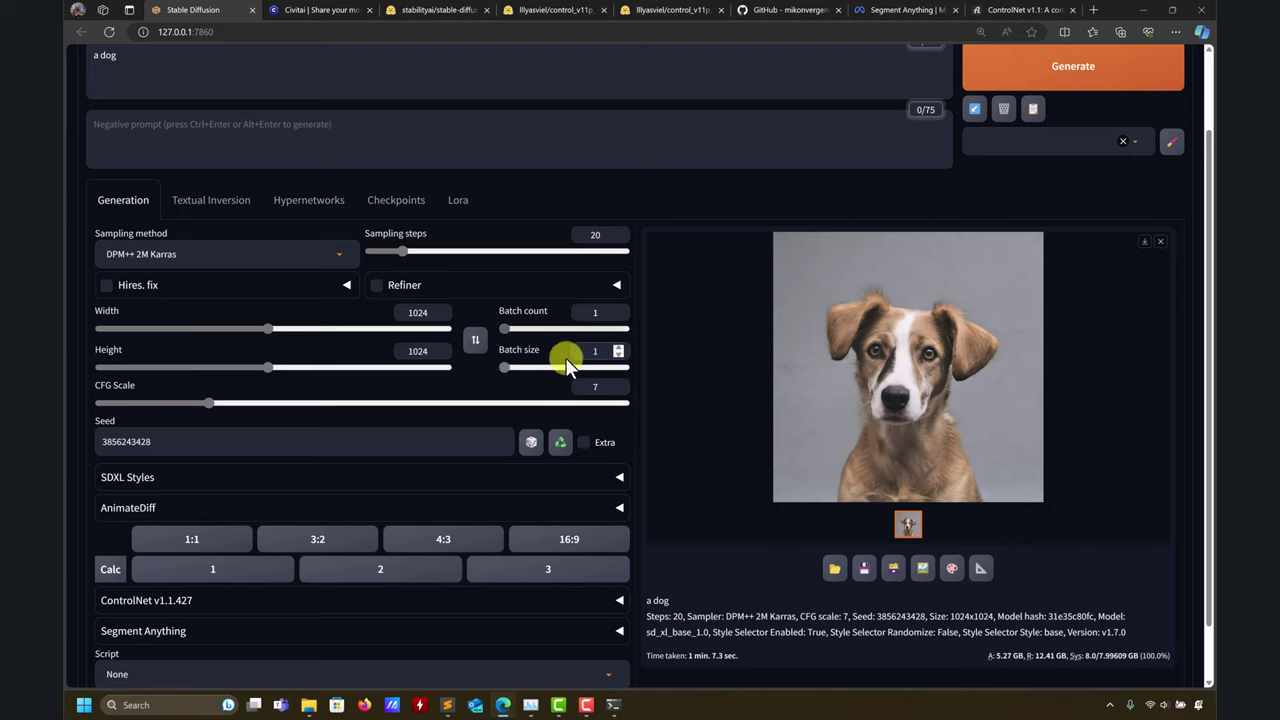
click(619, 309)
click(619, 309)
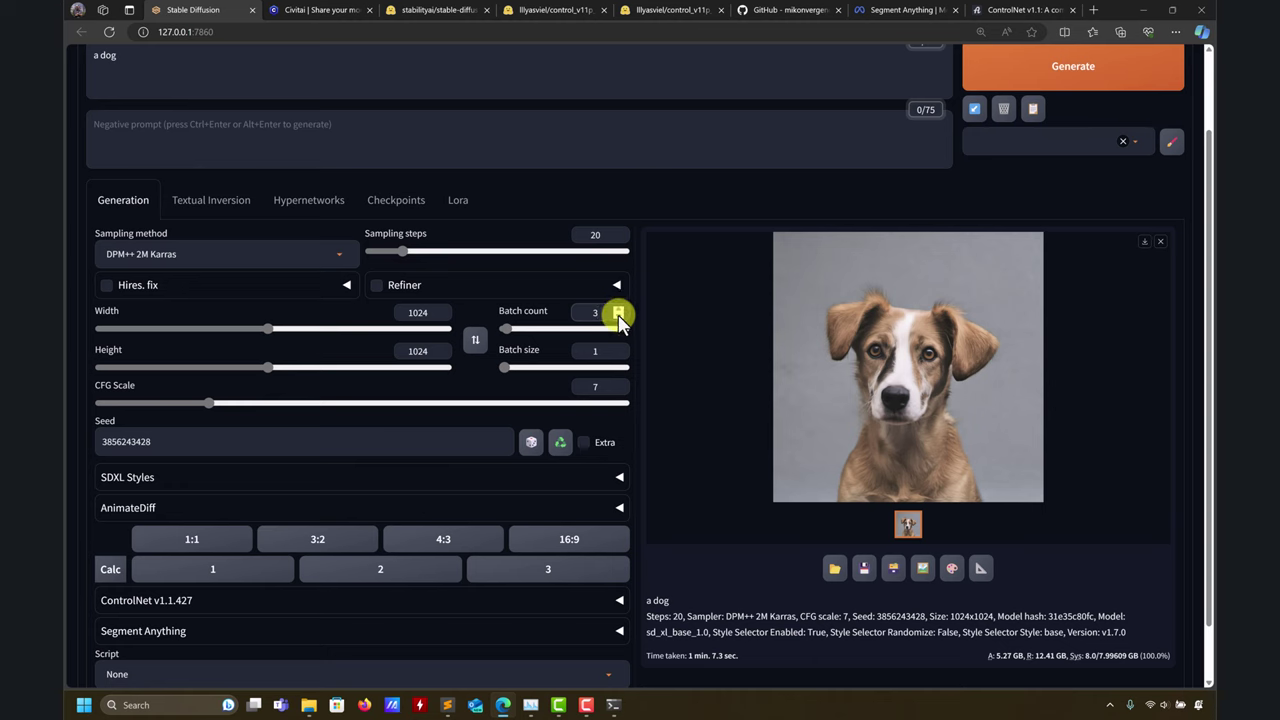
Open webui-user.bat from the webui folder inside sd.webui in Sublime Text.
click(447, 706)
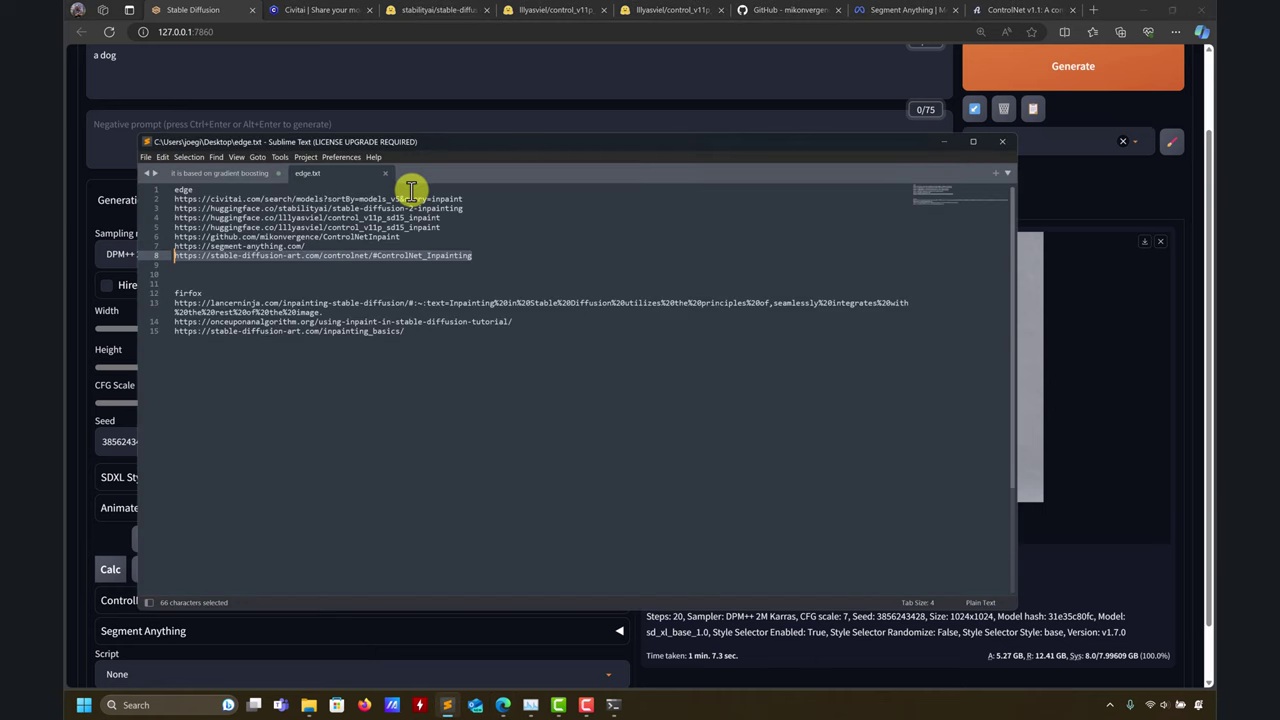
key(ctrl+n)
mouse_move(309, 703)
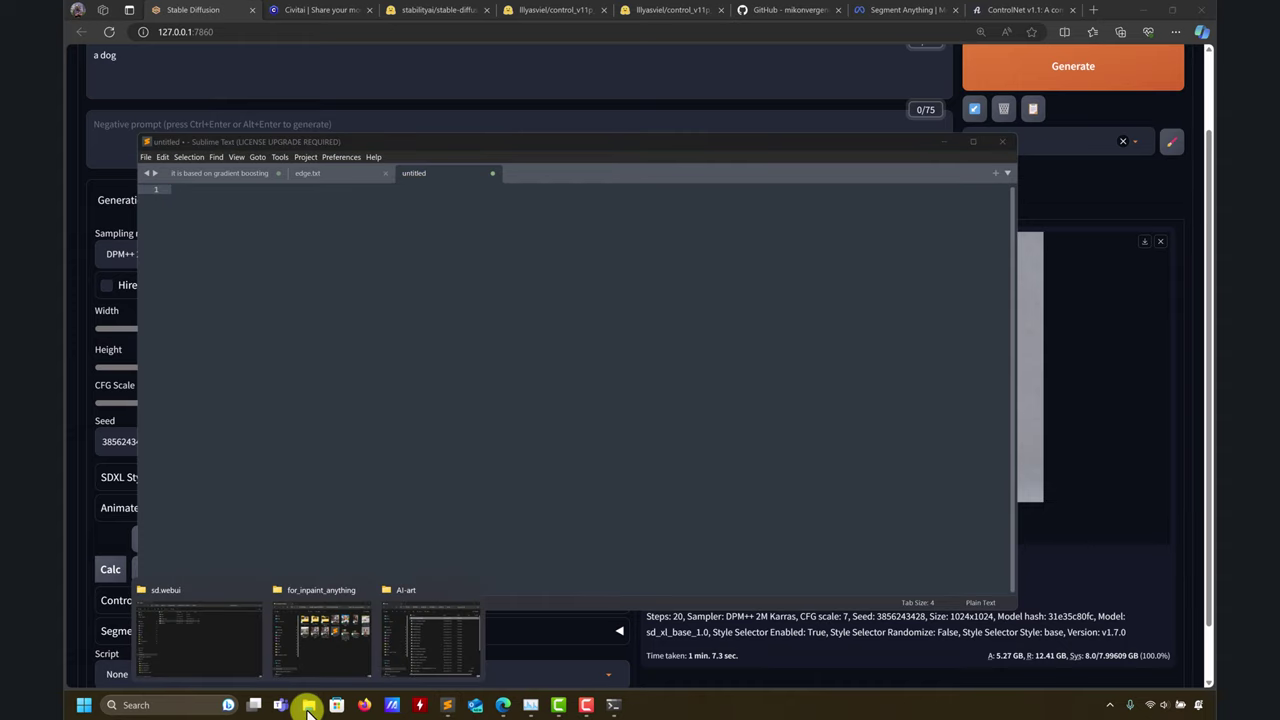
click(225, 642)
drag(594, 5, 851, 146)
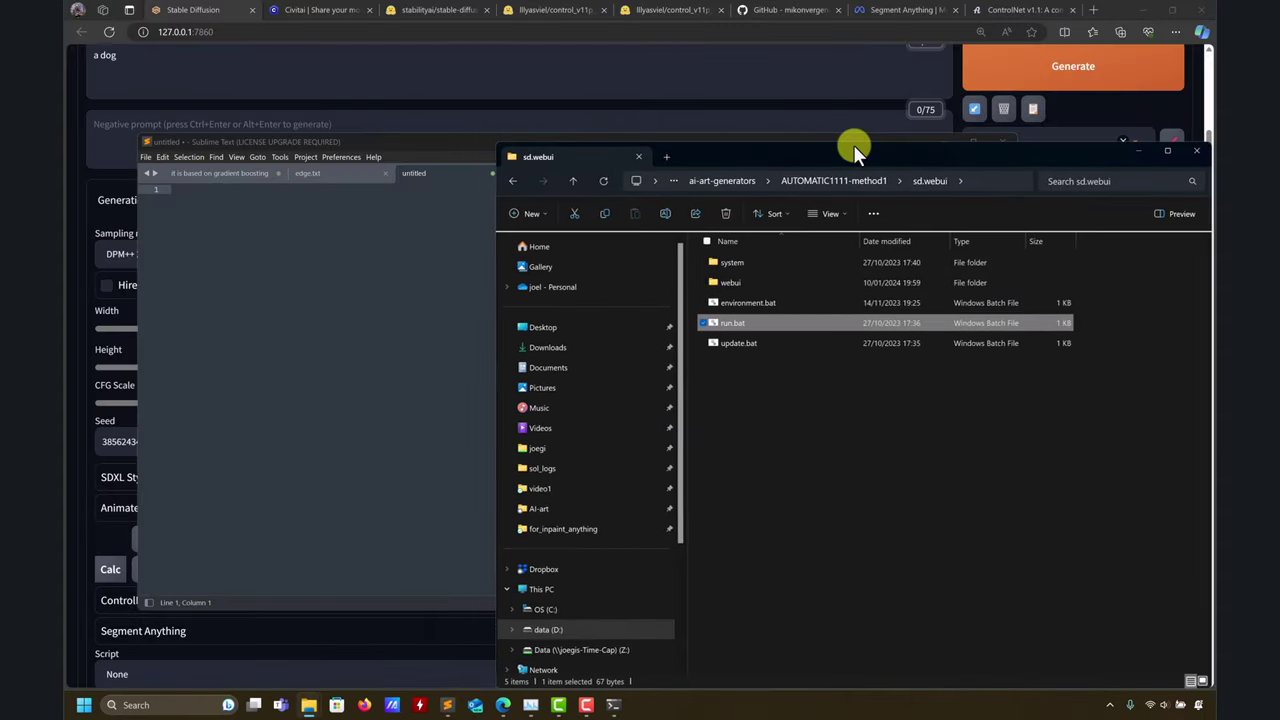
double_click(736, 281)
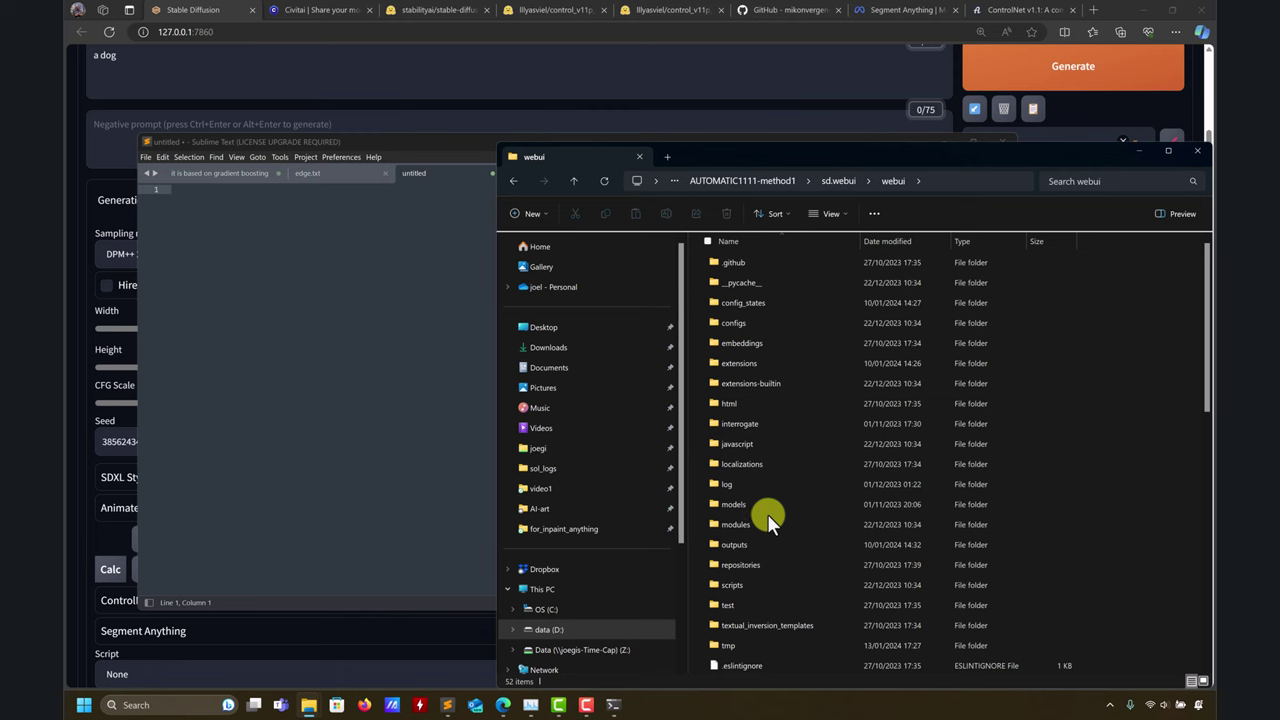
scroll(767, 513, down, 10)
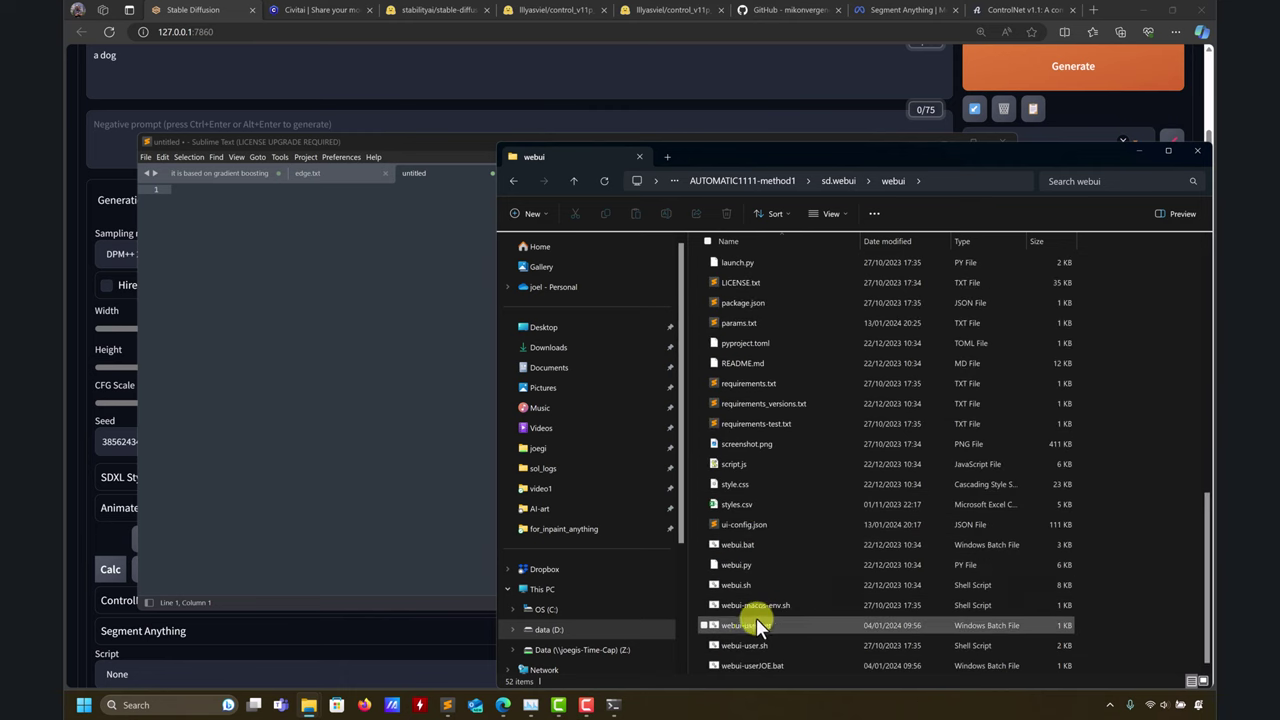
drag(752, 622, 206, 215)
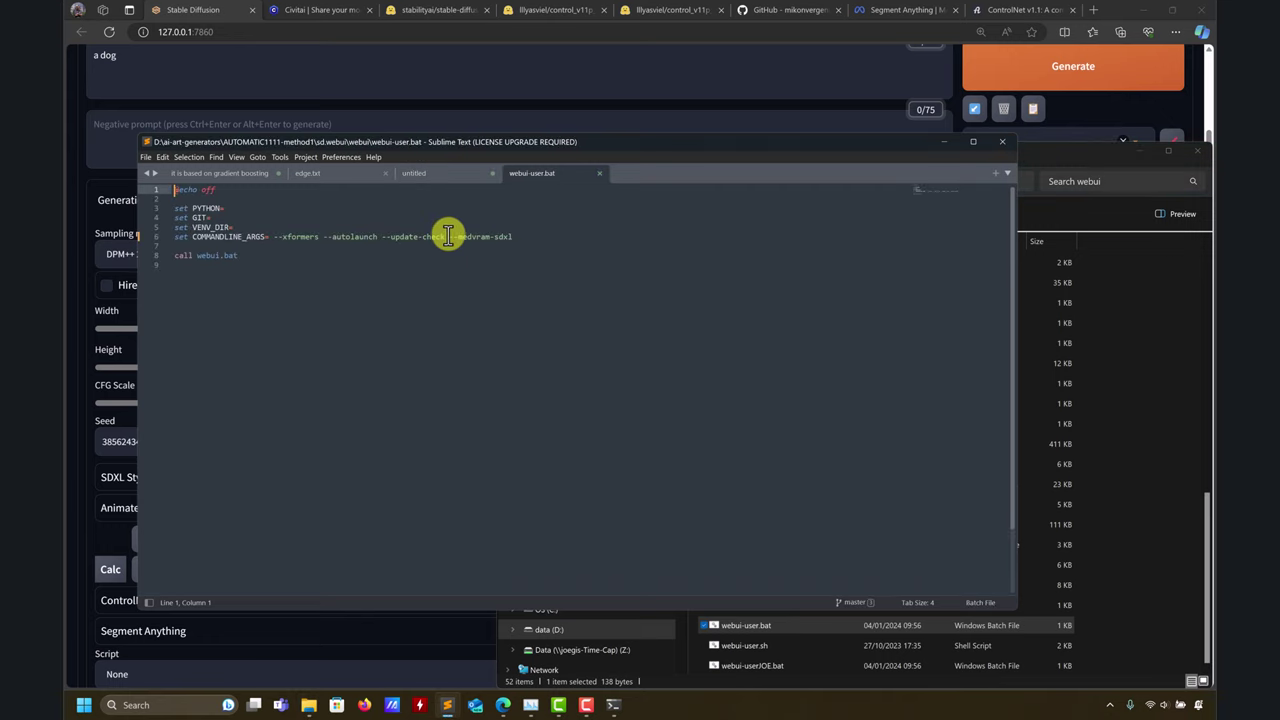
Highlight the --medvram-sdxl argument on the COMMANDLINE_ARGS line, then minimize the folder and editor windows to return to Stable Diffusion.
drag(448, 236, 531, 238)
click(1140, 151)
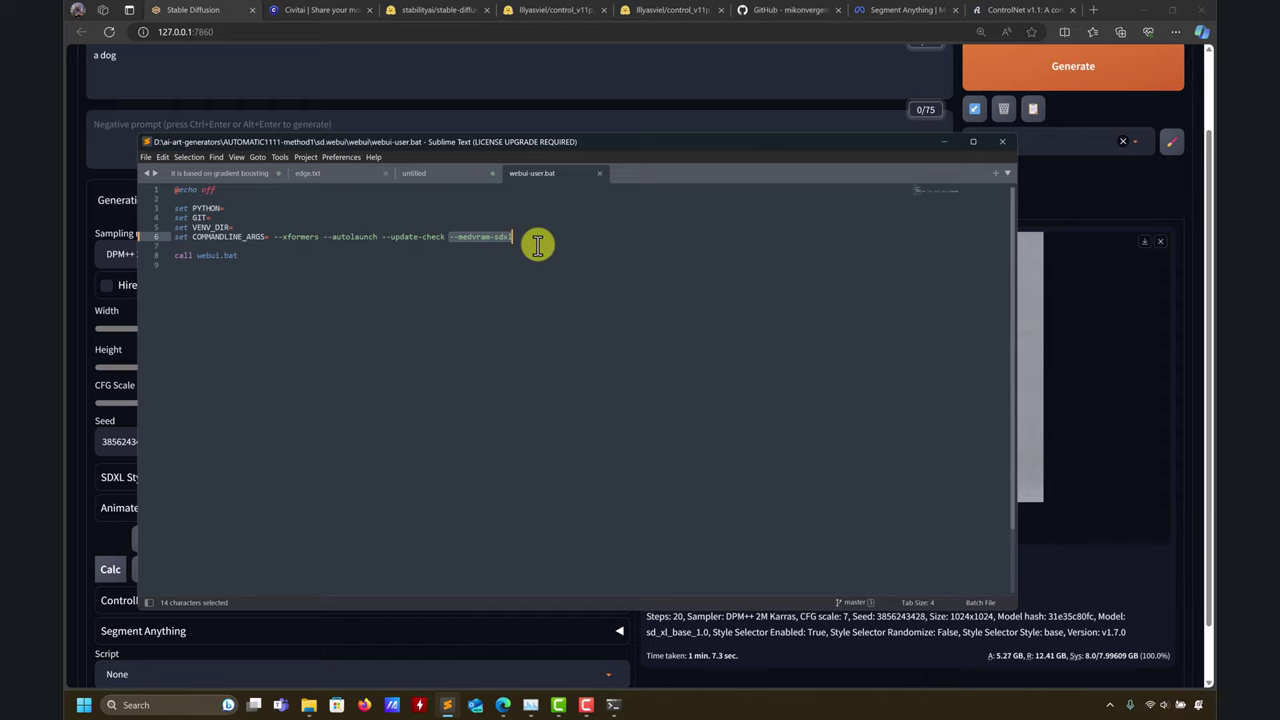
drag(516, 236, 444, 236)
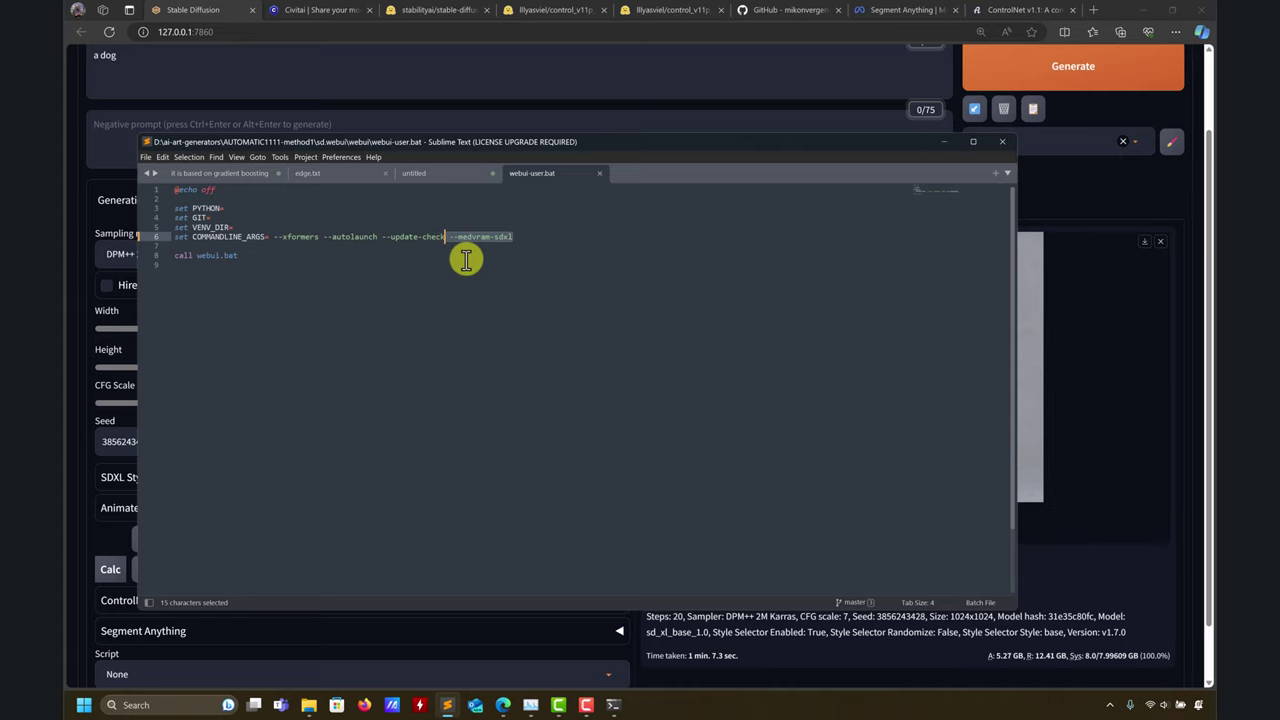
click(464, 254)
drag(525, 236, 450, 236)
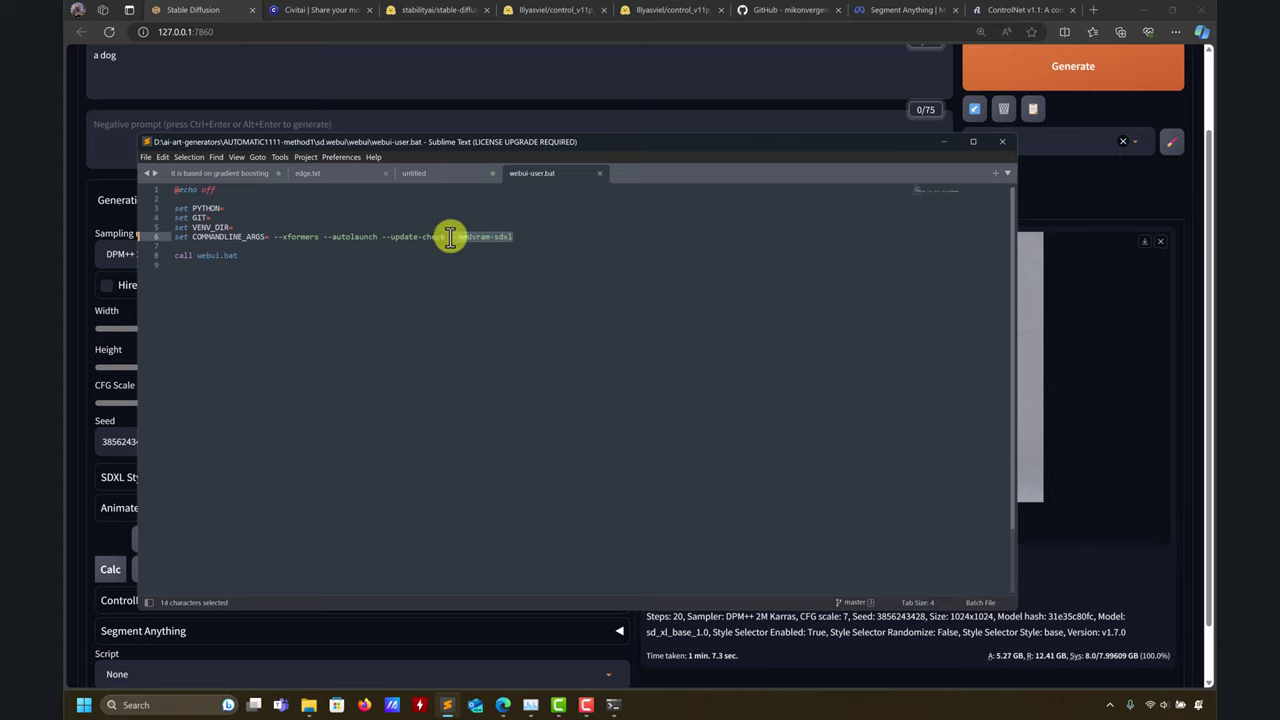
click(940, 143)
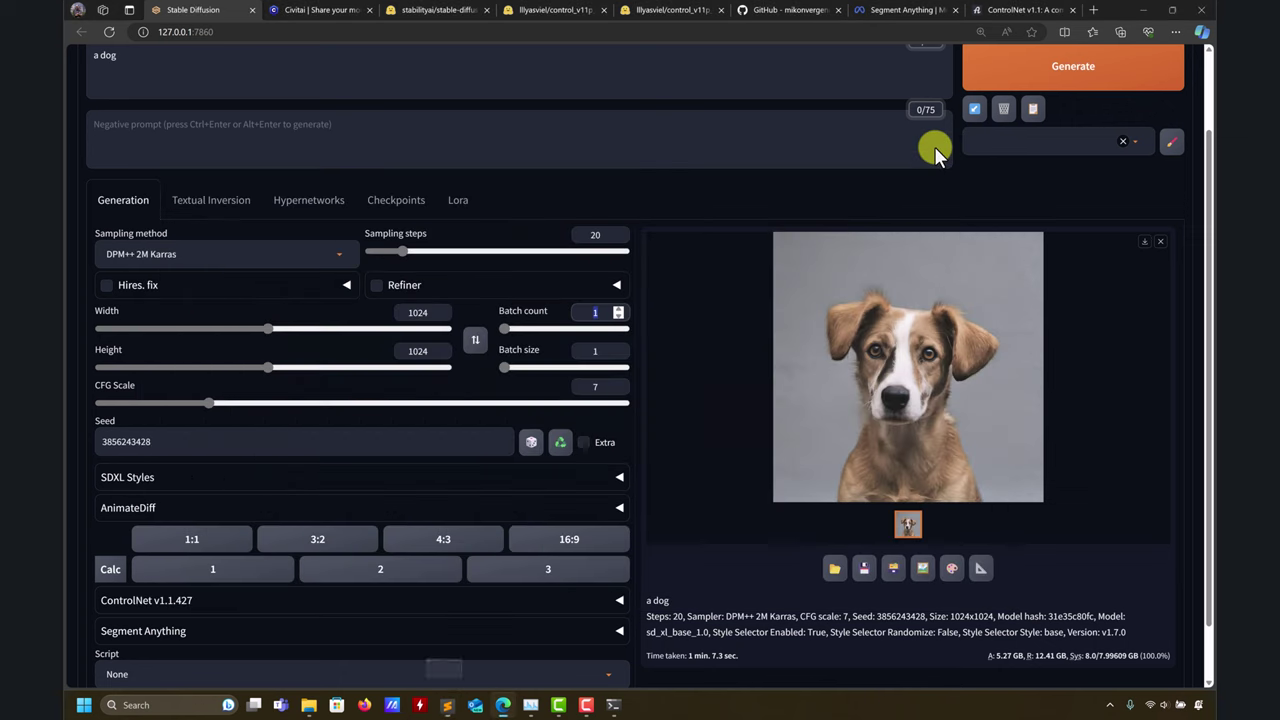
Send the generated dog image and its parameters to img2img inpaint and look over the inpaint settings.
scroll(731, 355, up, 2)
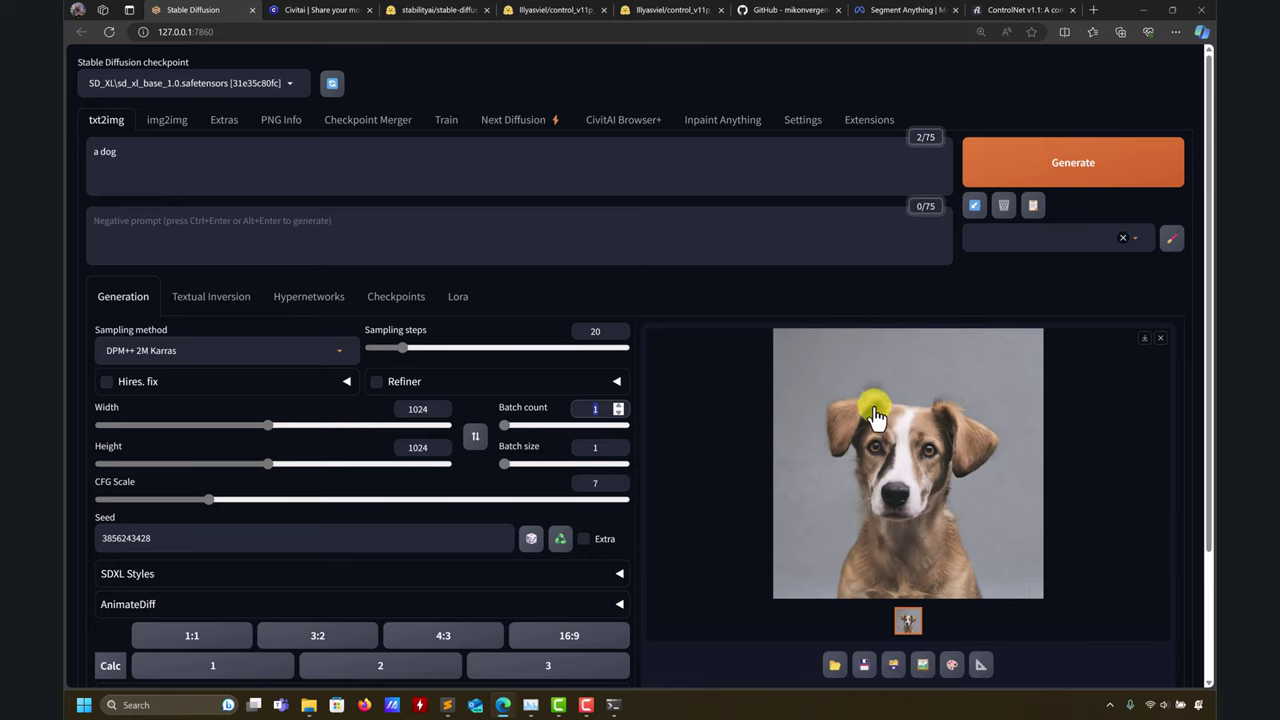
scroll(968, 475, down, 2)
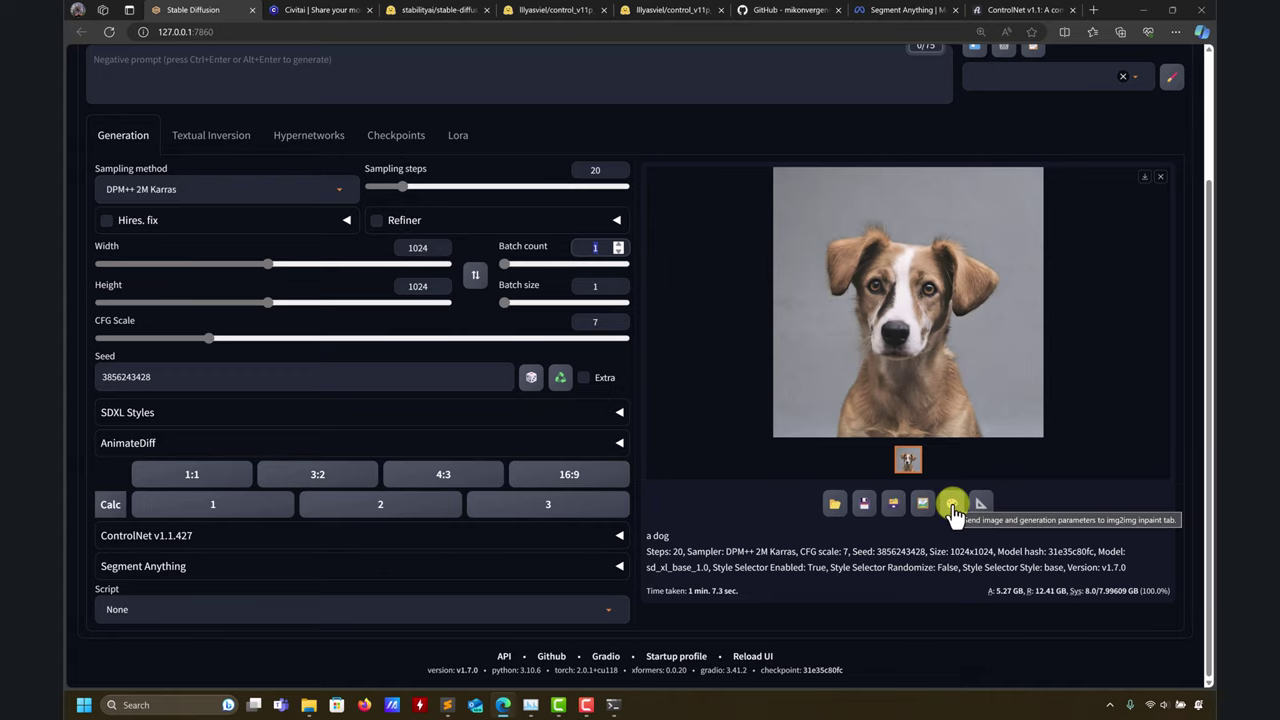
click(952, 510)
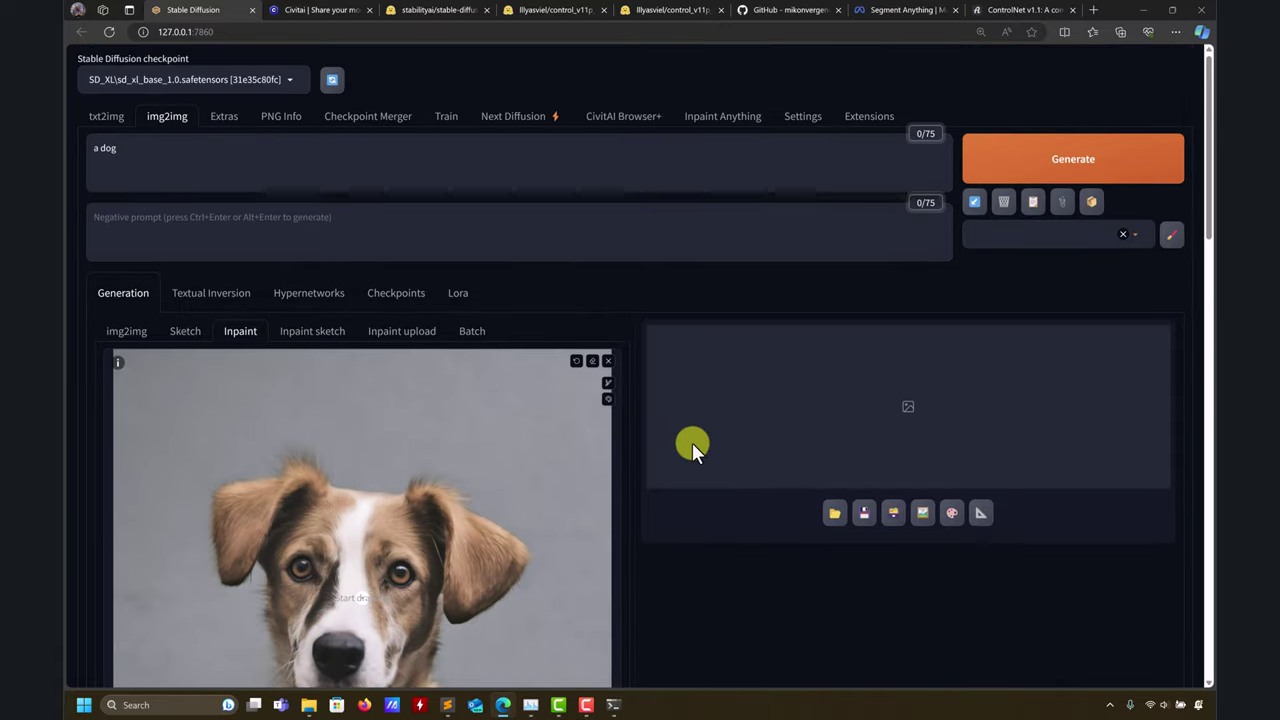
scroll(398, 352, down, 3)
scroll(657, 392, down, 5)
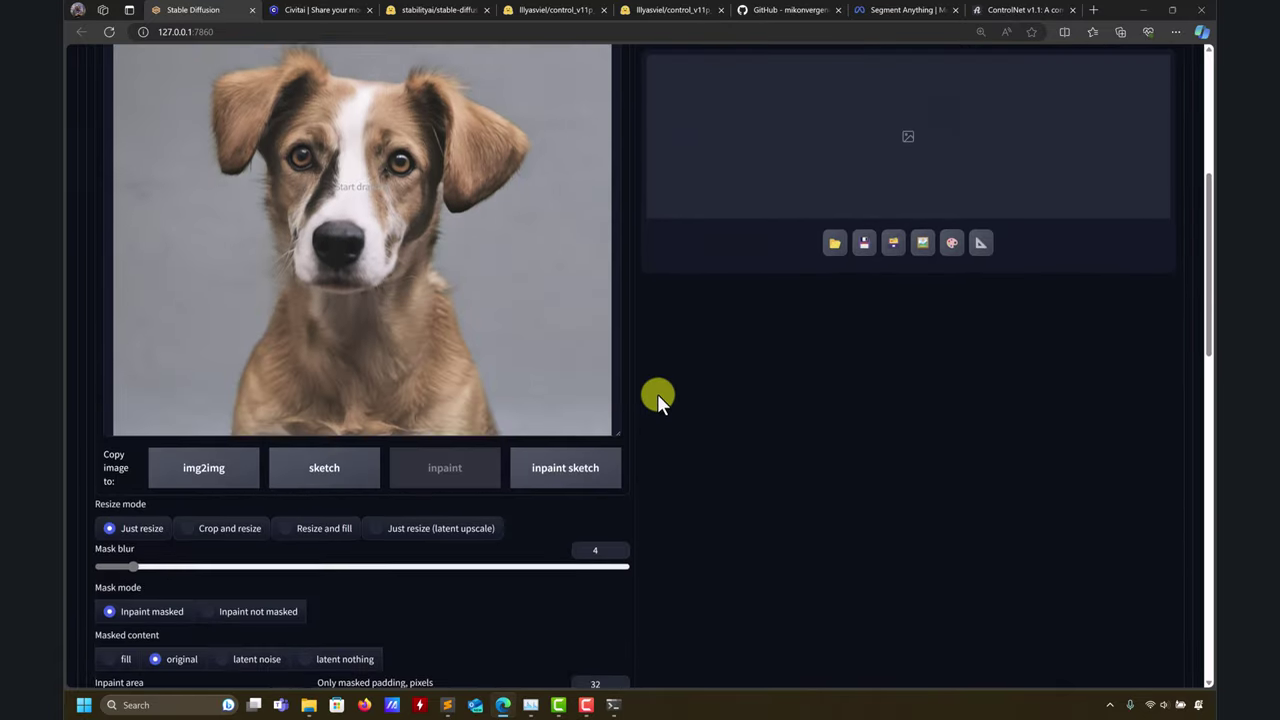
scroll(736, 409, down, 3)
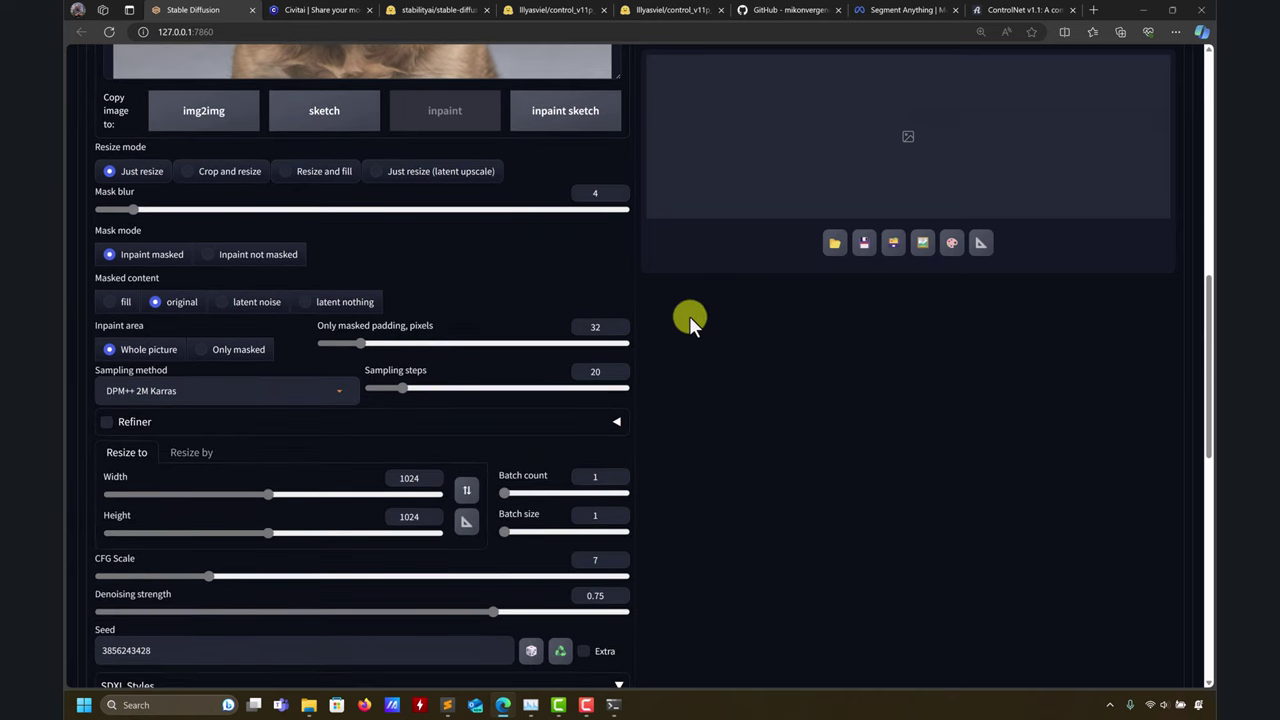
scroll(689, 315, up, 2)
scroll(658, 324, up, 4)
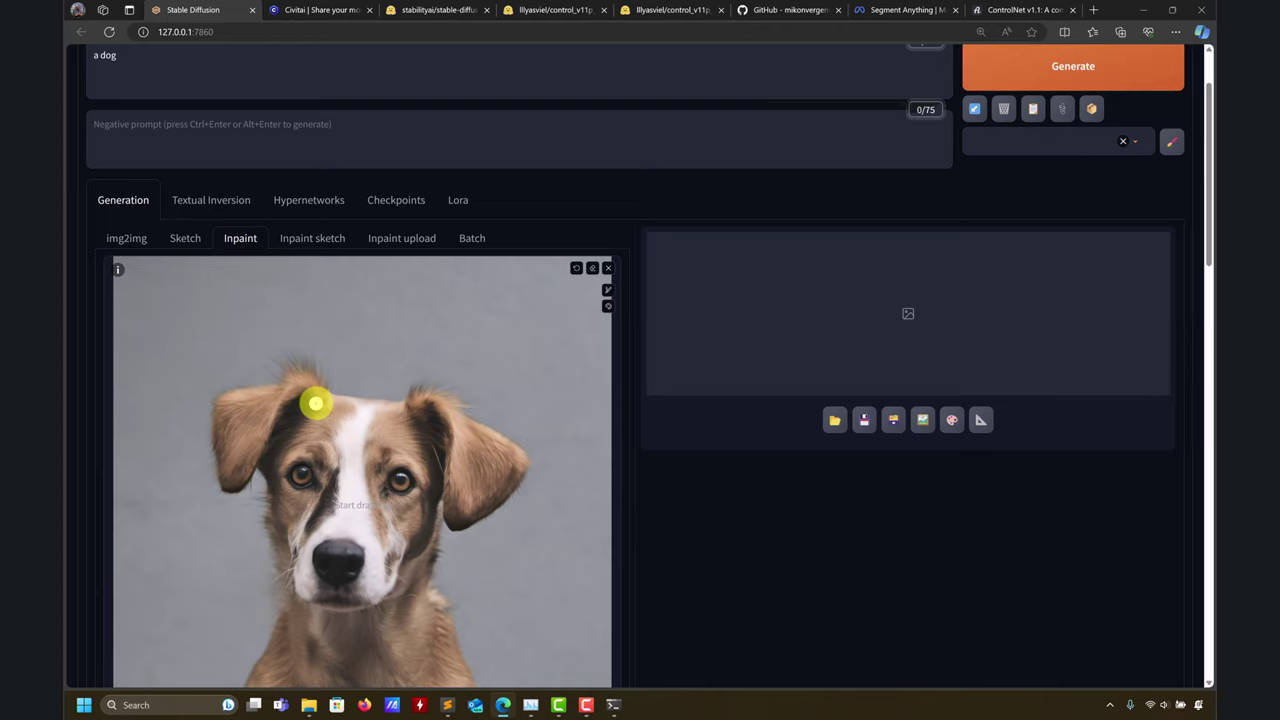
Adjust the mask brush width and paint a filled cone-shaped hat mask on top of the dog's head.
click(609, 295)
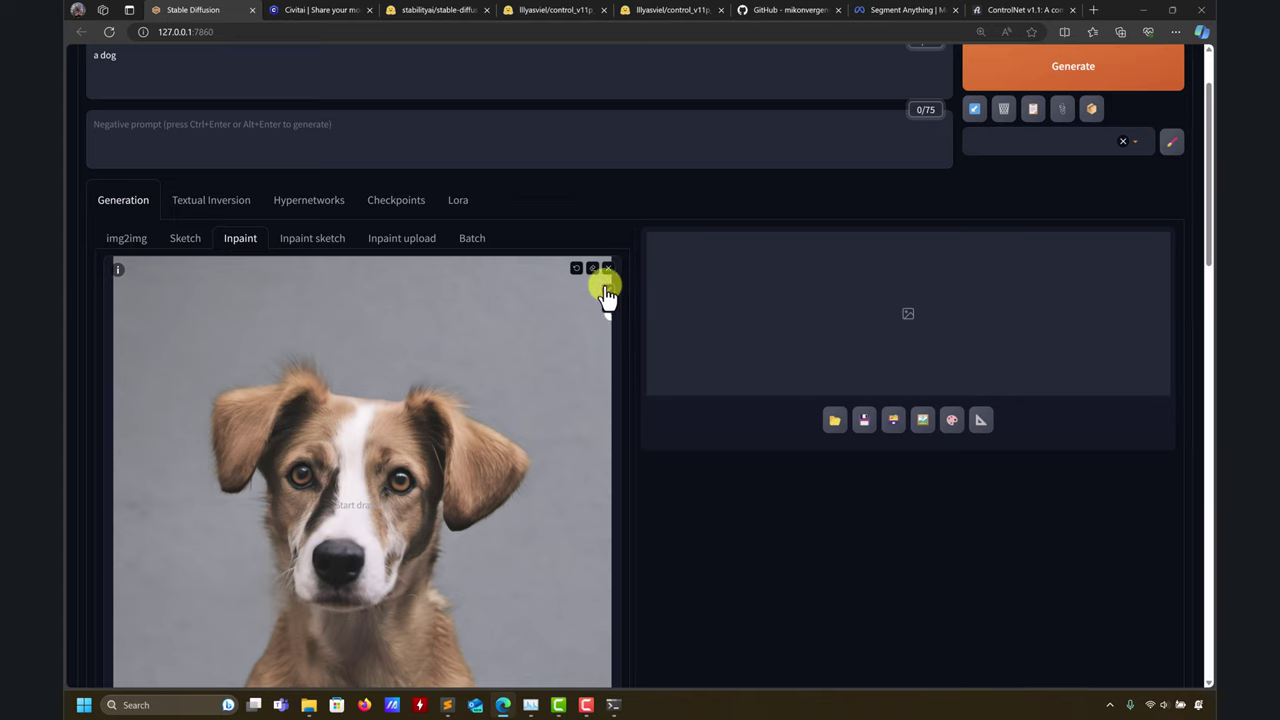
scroll(603, 320, up, 1)
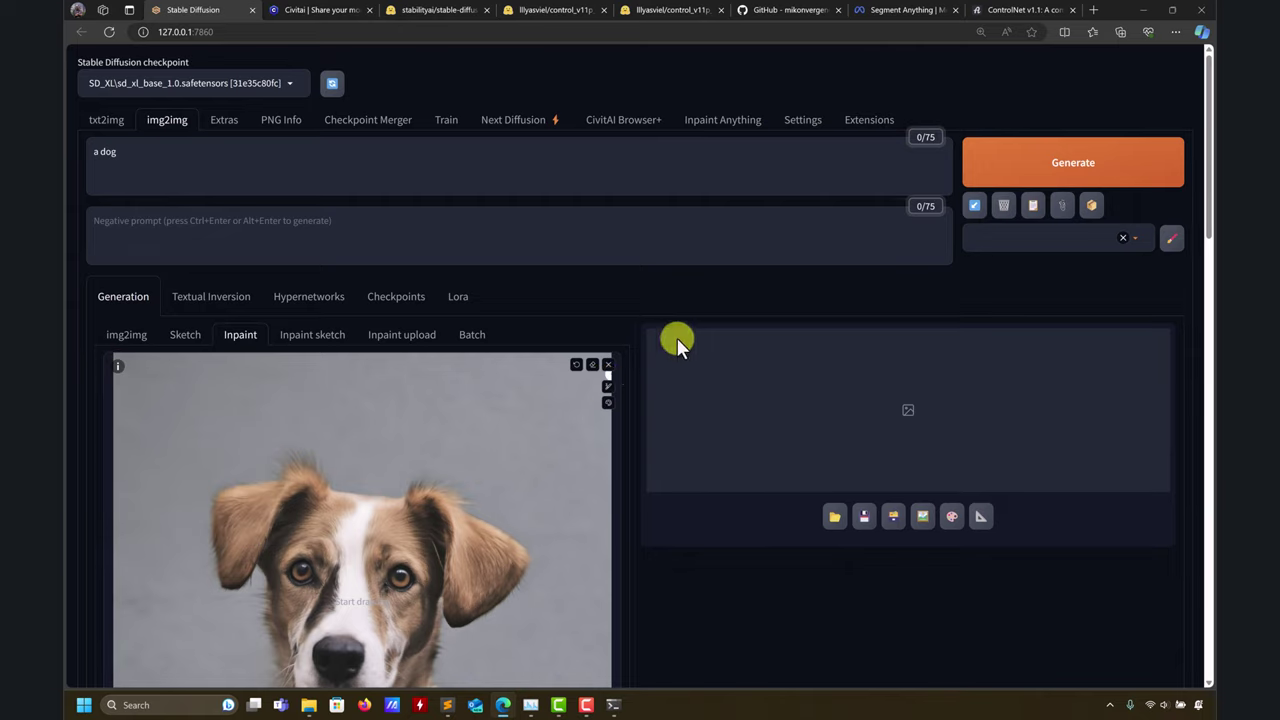
click(608, 388)
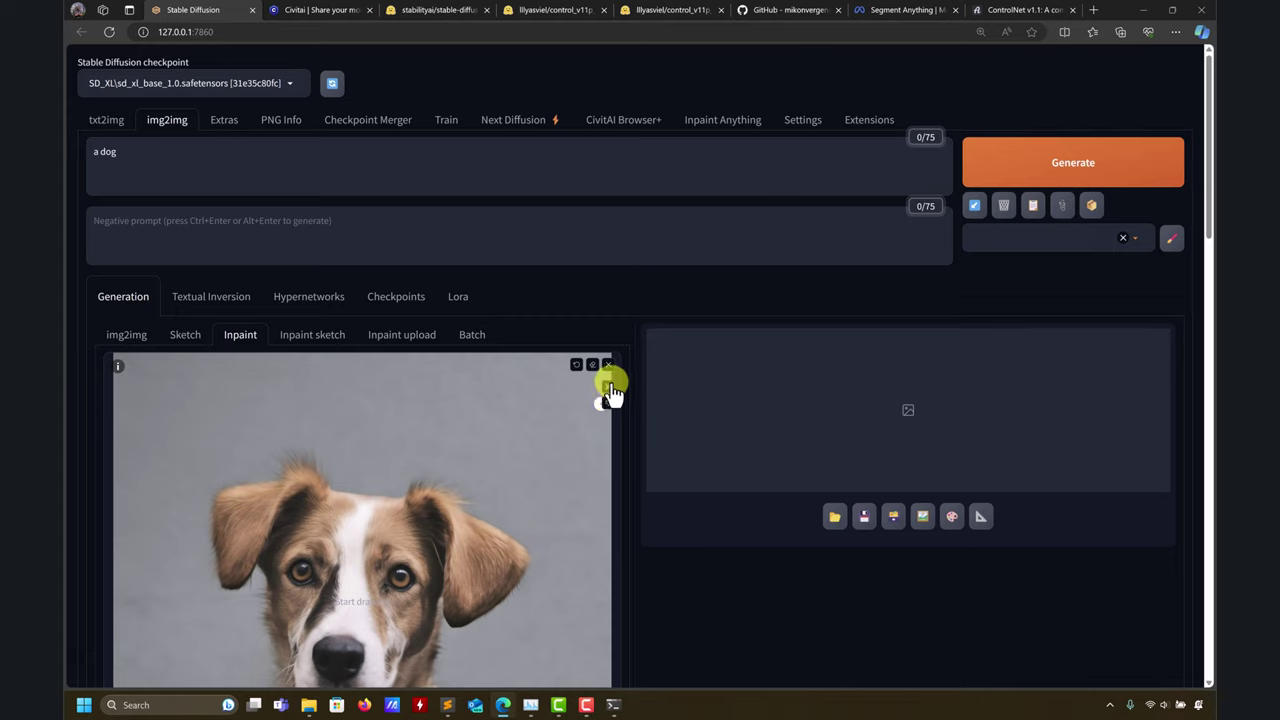
click(608, 388)
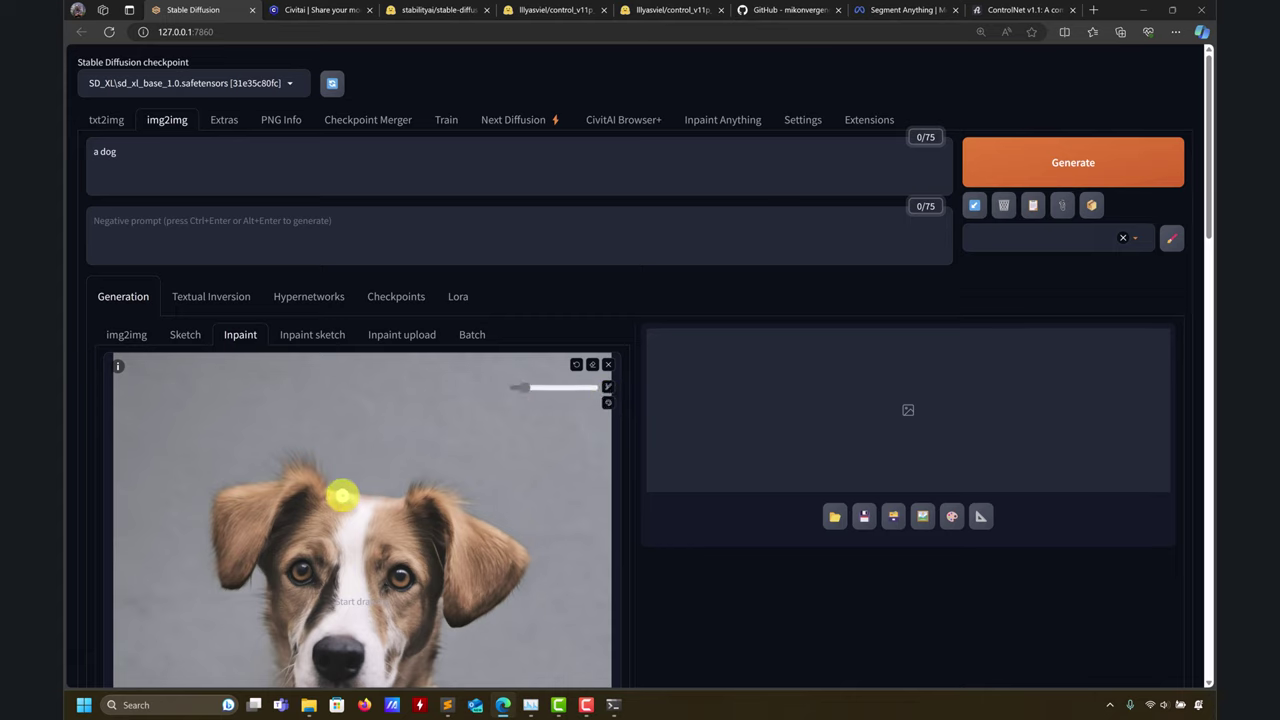
mouse_move(543, 391)
mouse_down()
mouse_move(529, 391)
mouse_move(574, 390)
mouse_move(528, 393)
mouse_up()
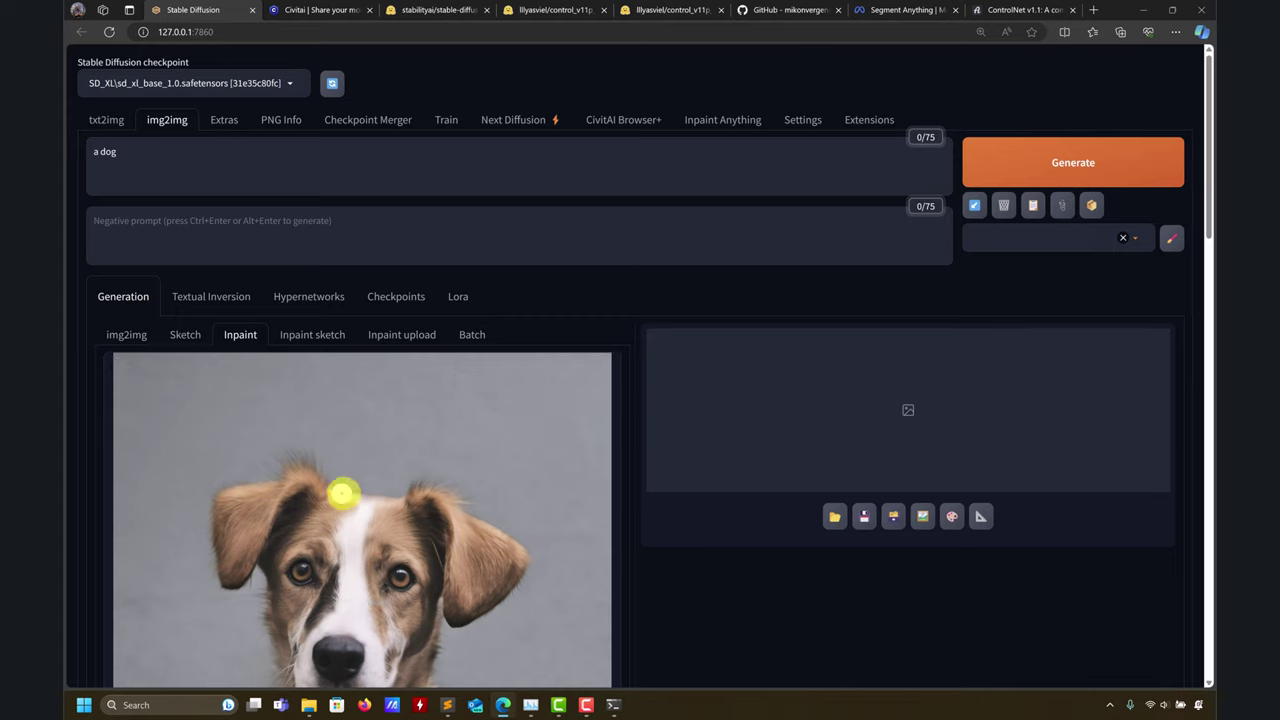
mouse_move(335, 494)
mouse_down()
mouse_move(395, 498)
mouse_move(378, 388)
mouse_move(340, 488)
mouse_move(372, 459)
mouse_move(374, 432)
mouse_move(378, 485)
mouse_move(399, 488)
mouse_move(384, 386)
mouse_move(338, 484)
mouse_up()
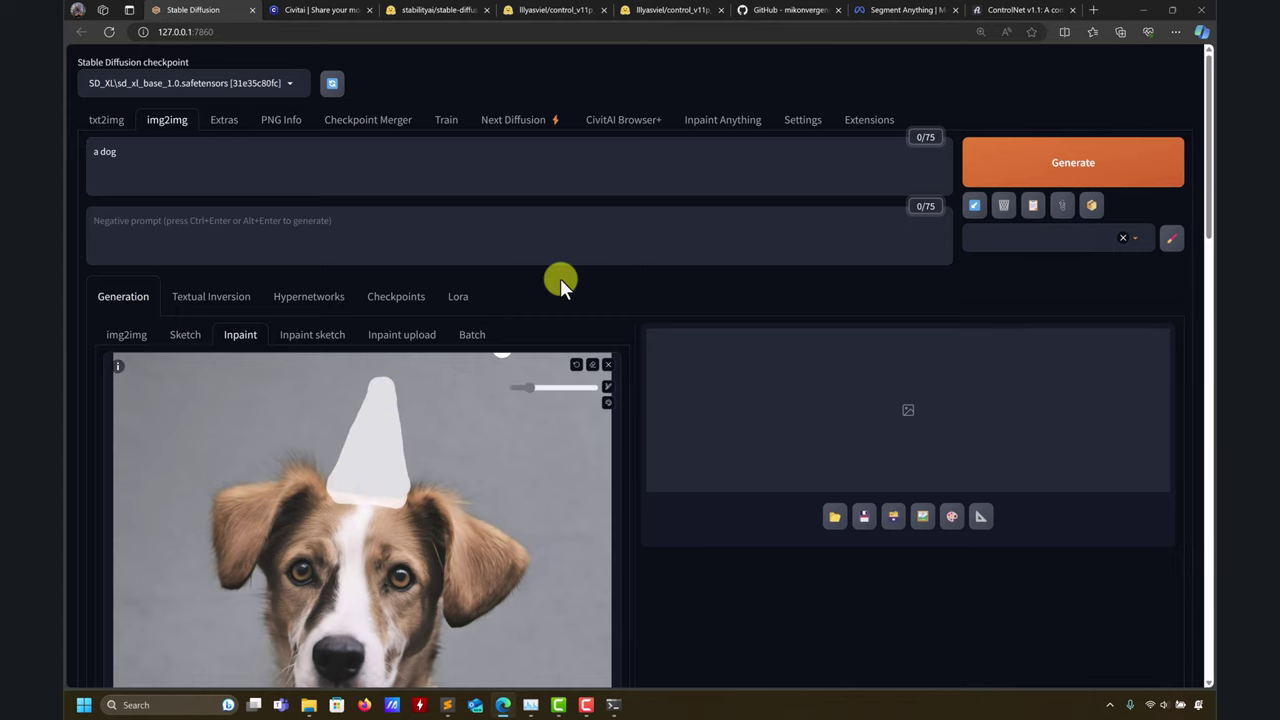
Replace the inpaint prompt with "a party hat" and generate the masked dog image.
scroll(698, 399, down, 1)
scroll(698, 399, down, 1)
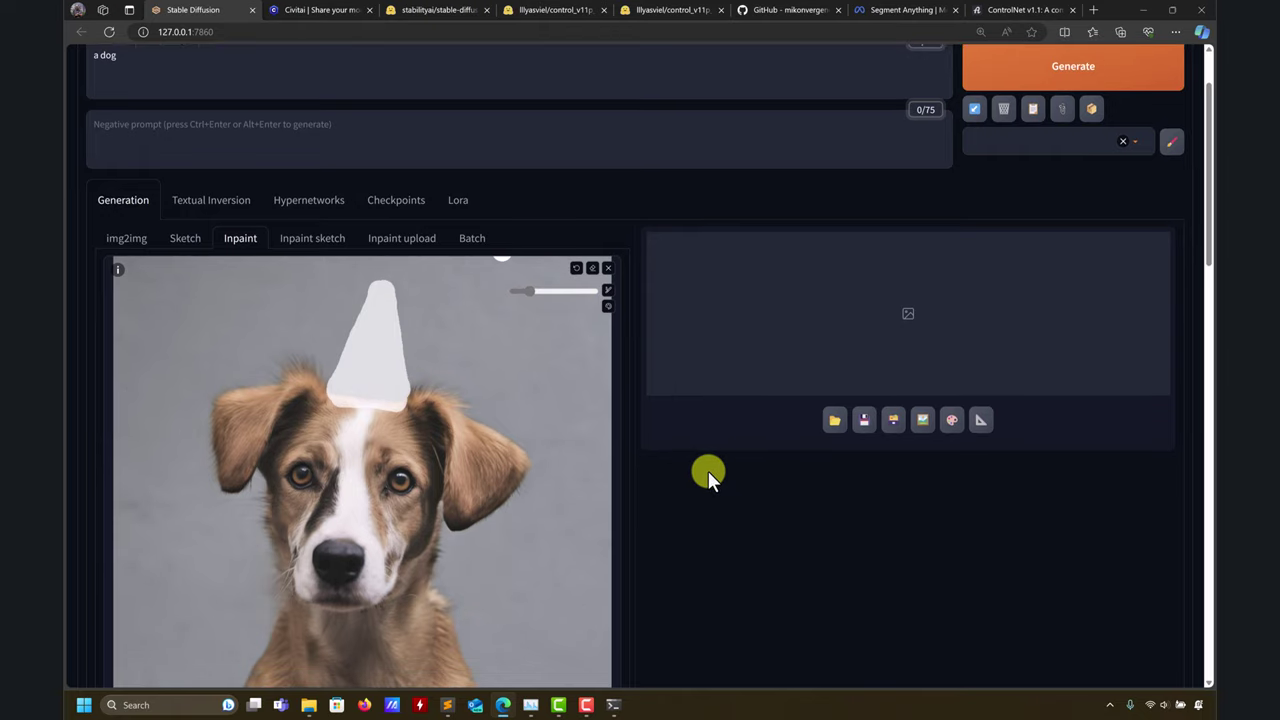
scroll(708, 471, down, 4)
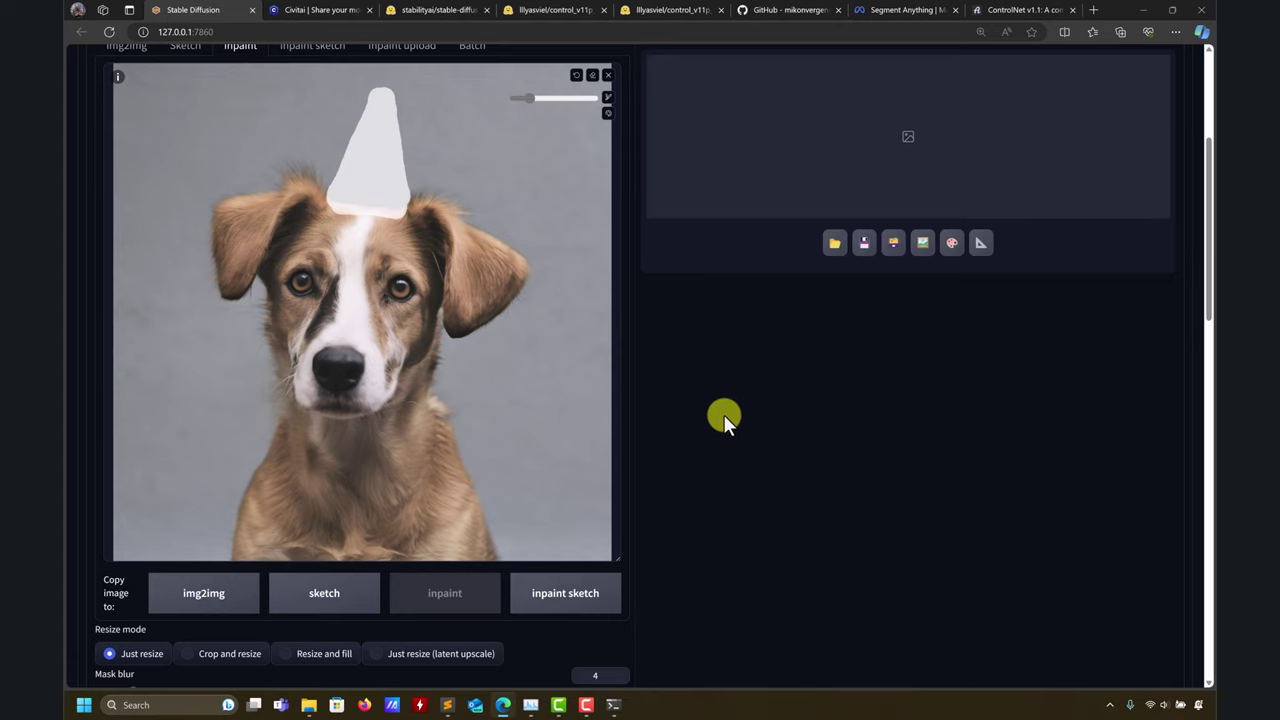
scroll(704, 447, down, 4)
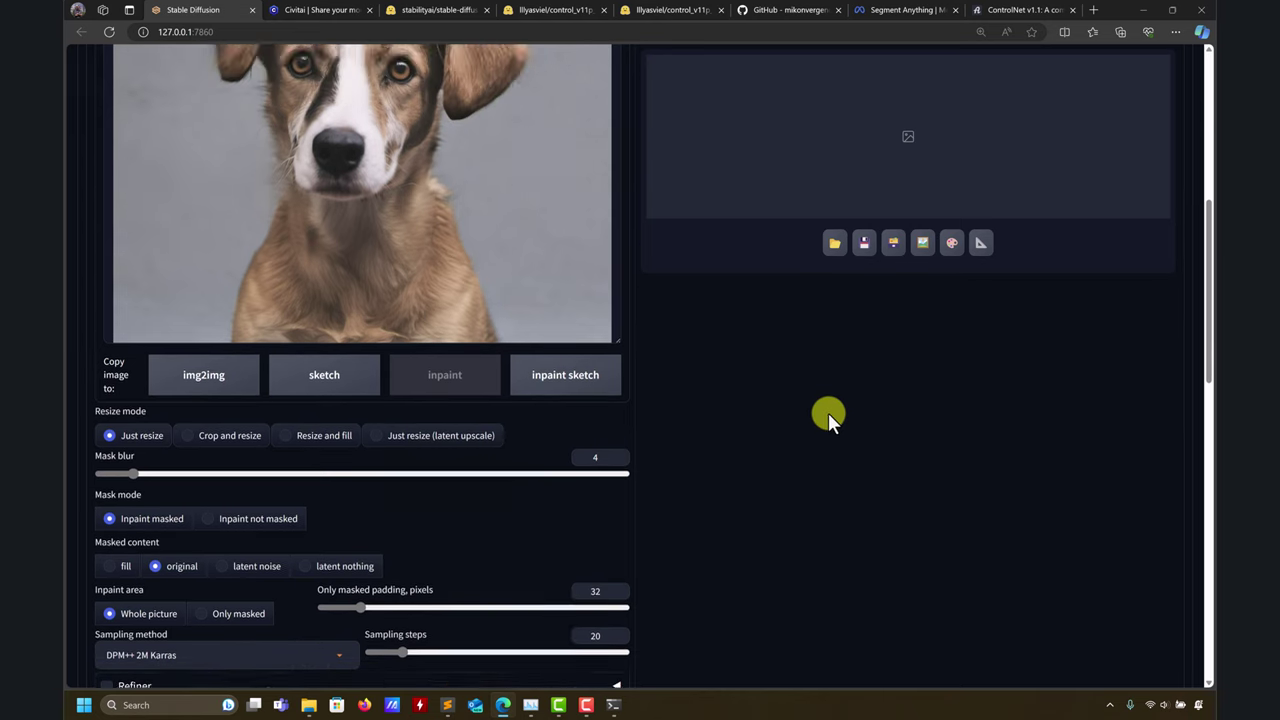
scroll(826, 417, up, 10)
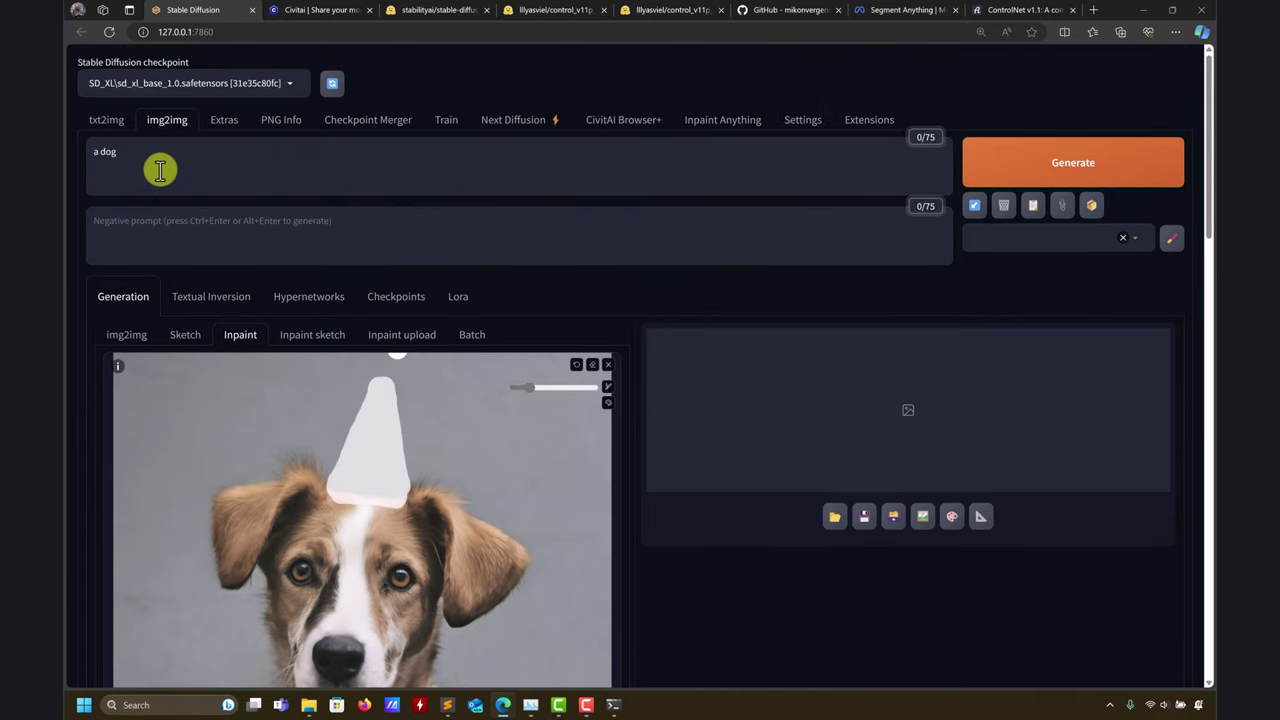
drag(159, 170, 125, 165)
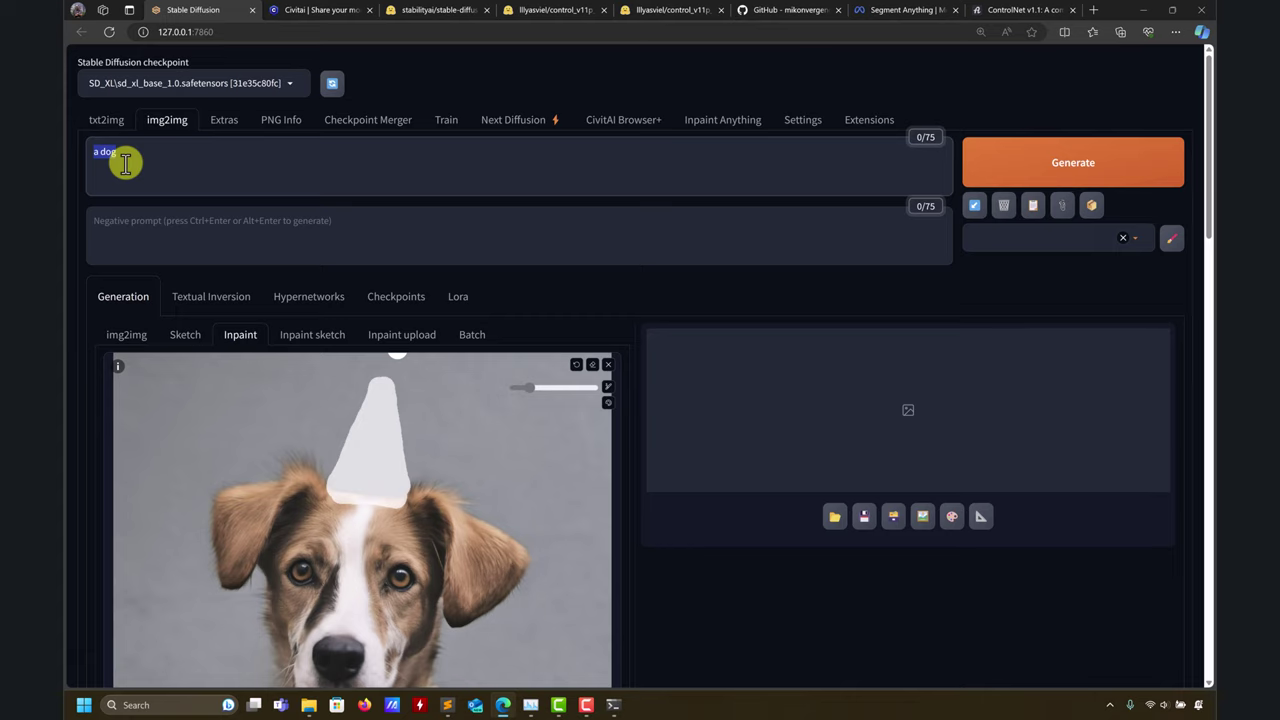
key(BackSpace)
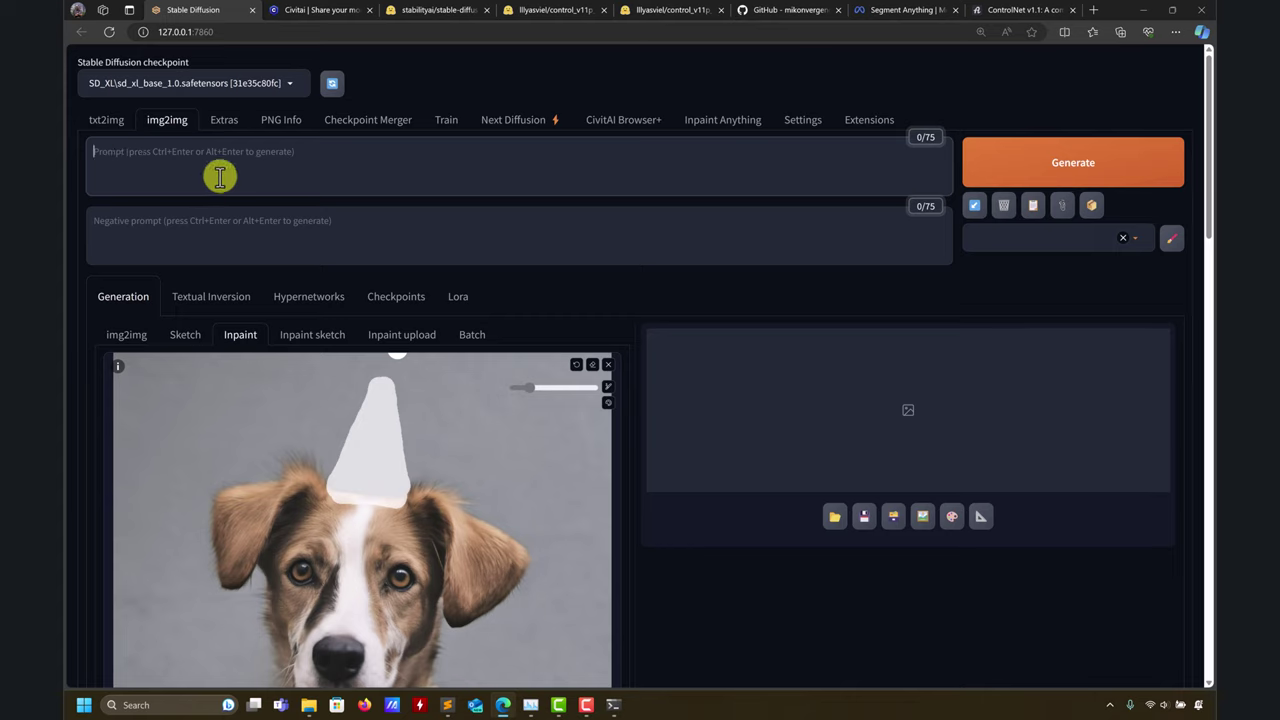
text(a party hat)
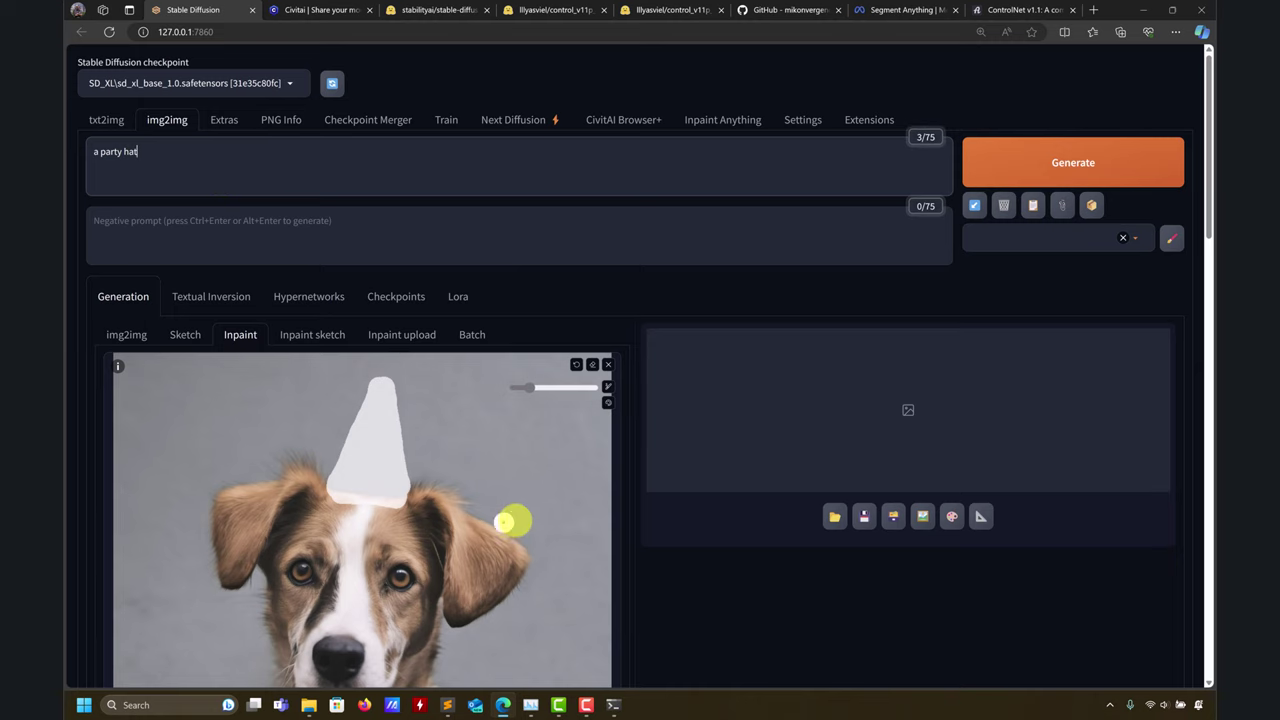
scroll(677, 544, down, 5)
scroll(851, 491, up, 5)
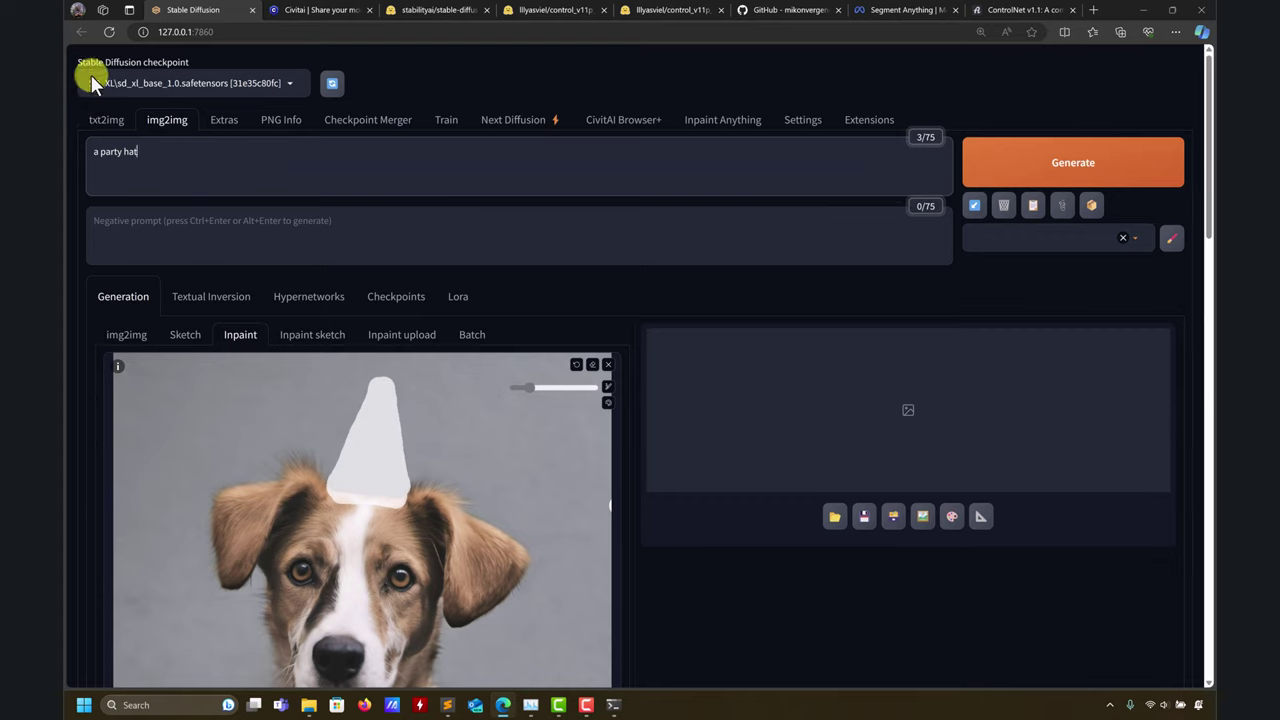
click(1068, 171)
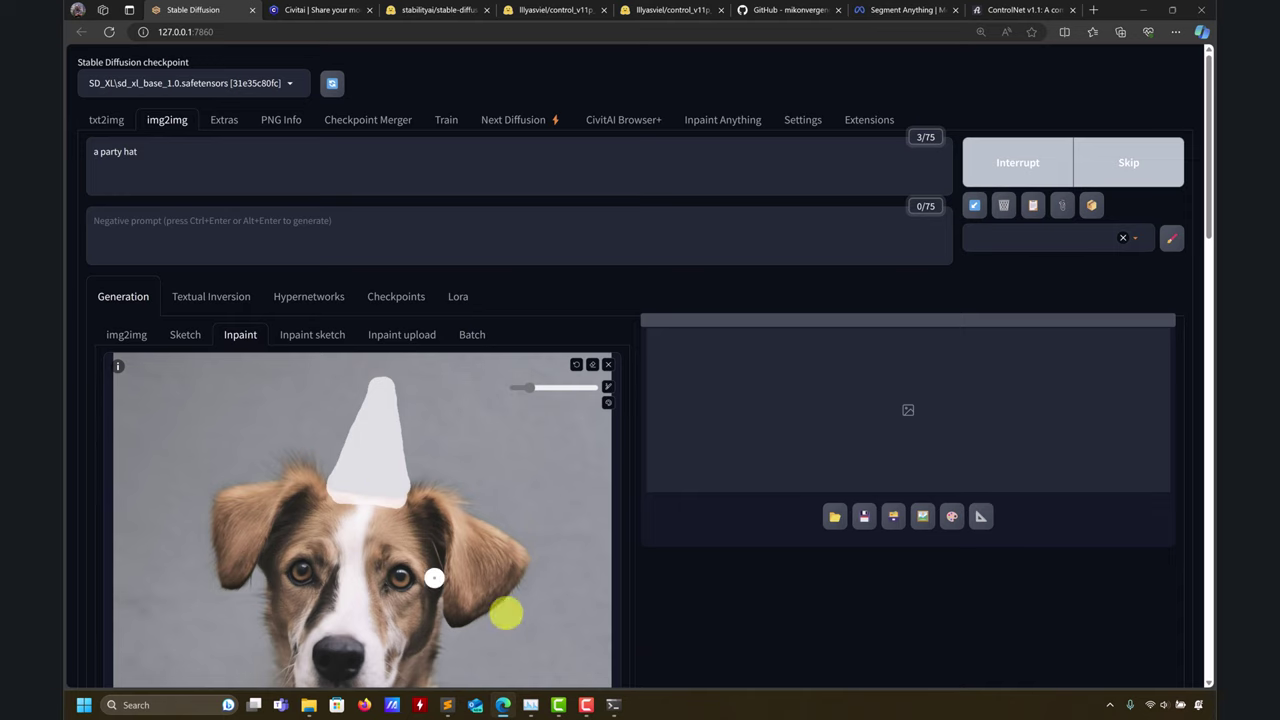
Check the generation progress in the command window, then inspect the enlarged preview of the dog and close it.
click(613, 704)
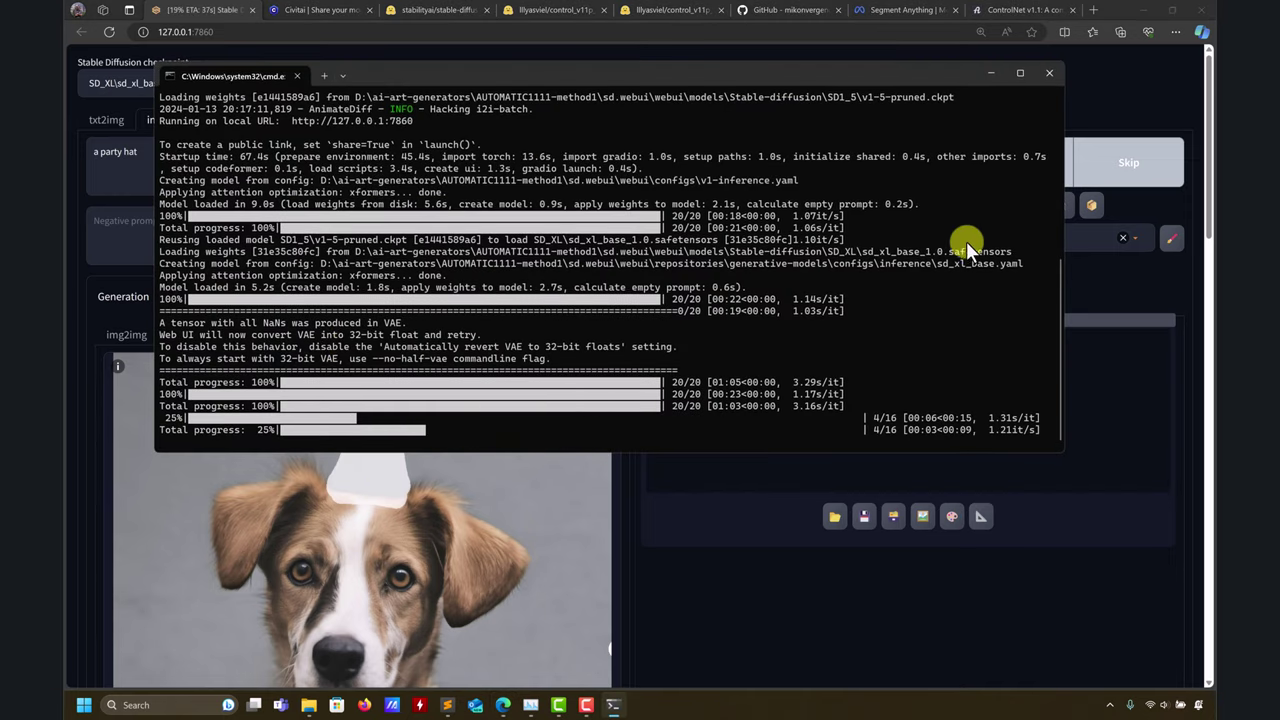
click(990, 72)
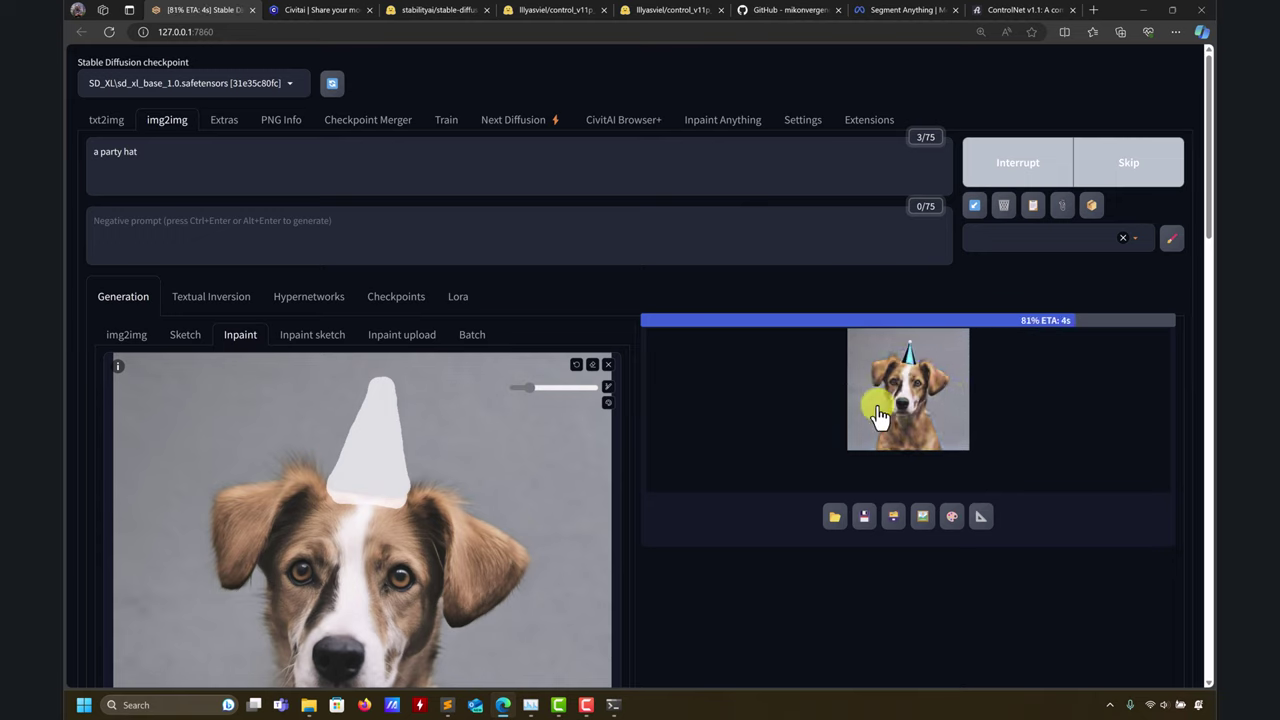
click(912, 358)
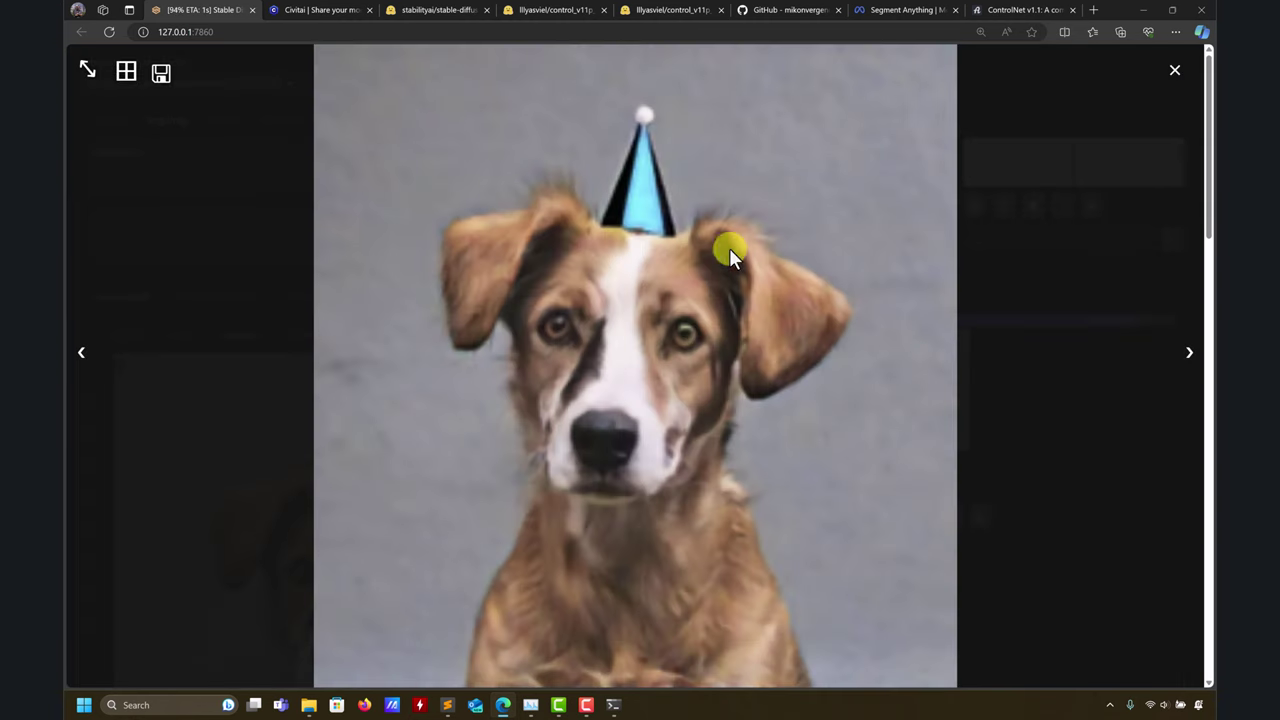
click(1176, 72)
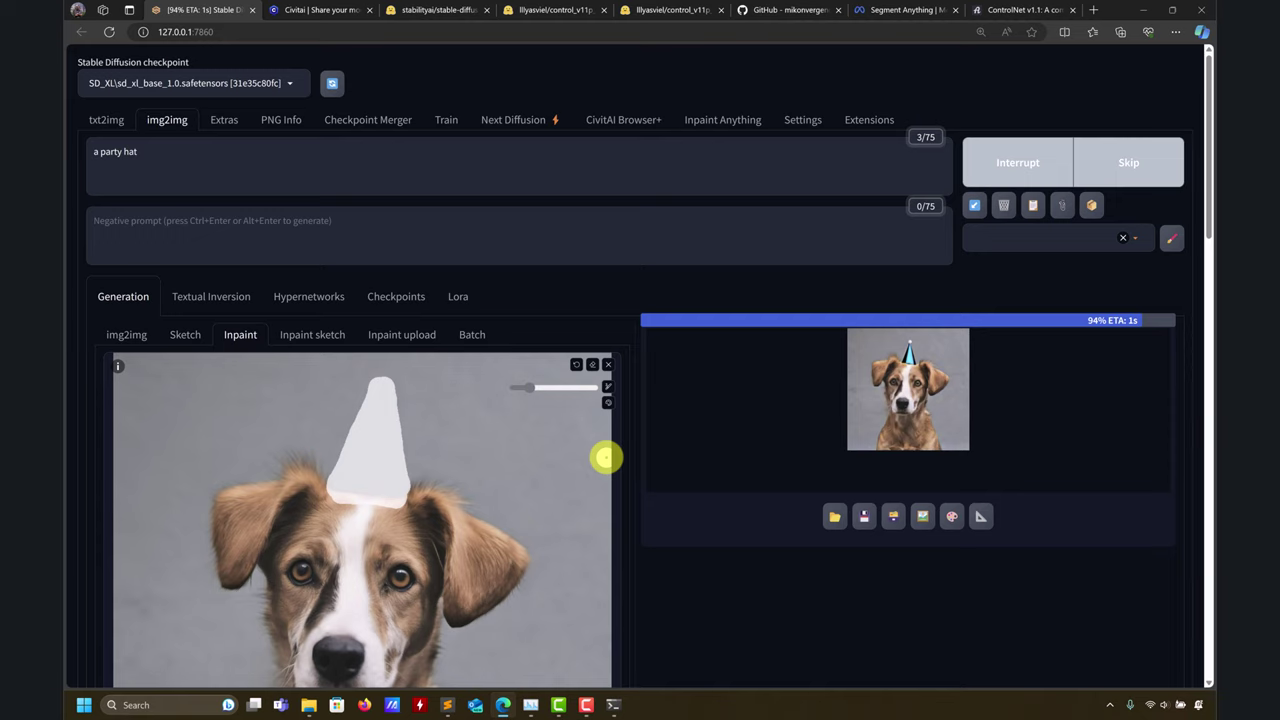
Examine the mask mode, masked content and inpaint area options alongside the hat mask painted on the dog.
scroll(666, 423, down, 2)
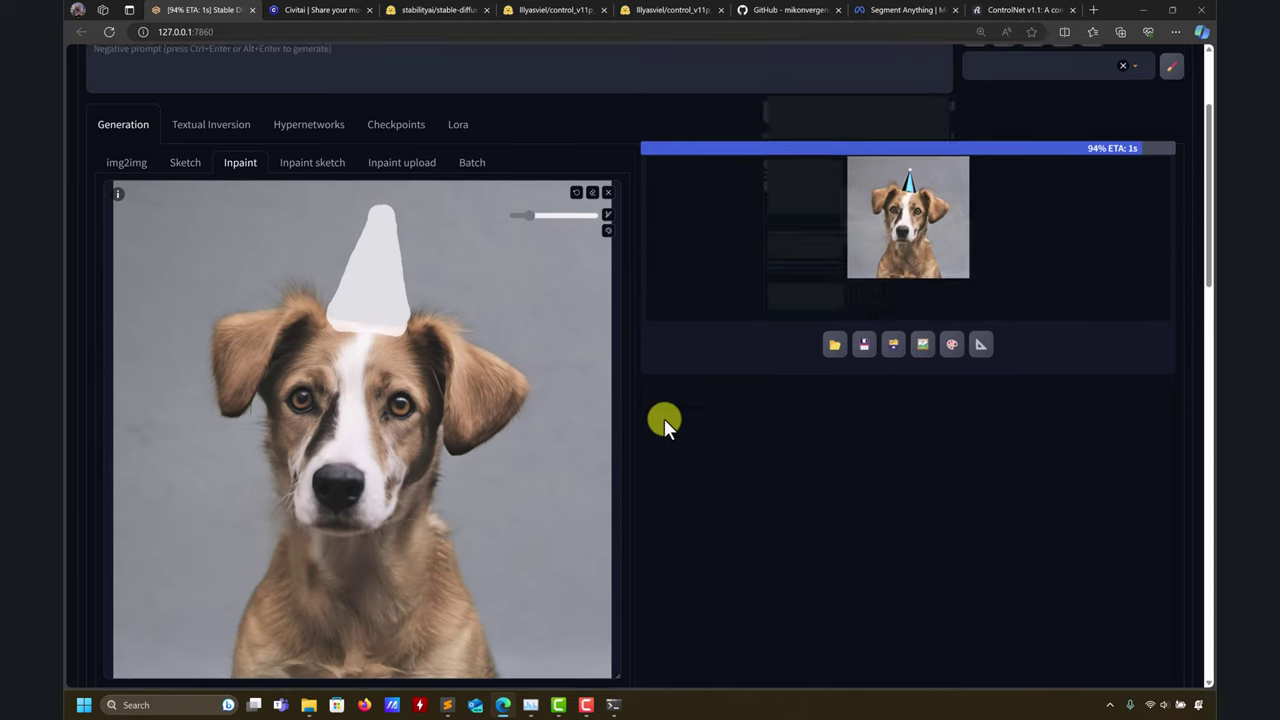
scroll(690, 416, down, 1)
scroll(697, 413, up, 2)
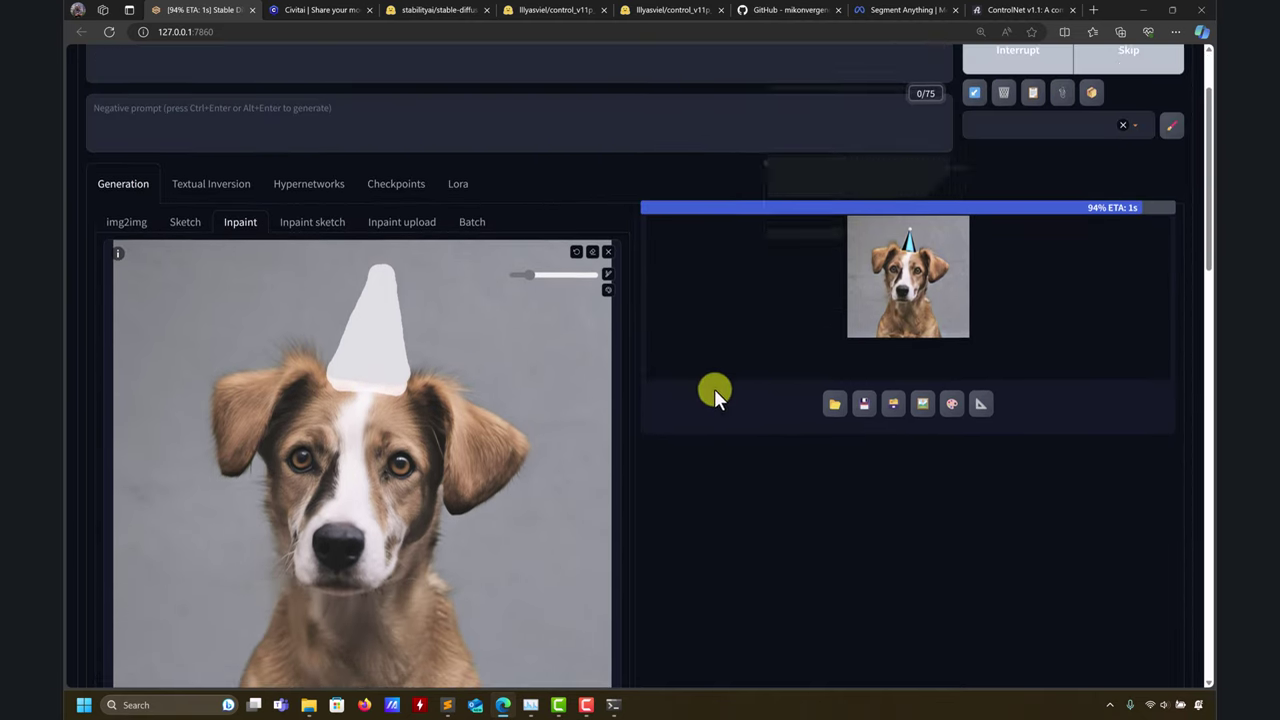
scroll(714, 392, down, 2)
scroll(686, 266, up, 1)
scroll(728, 280, up, 1)
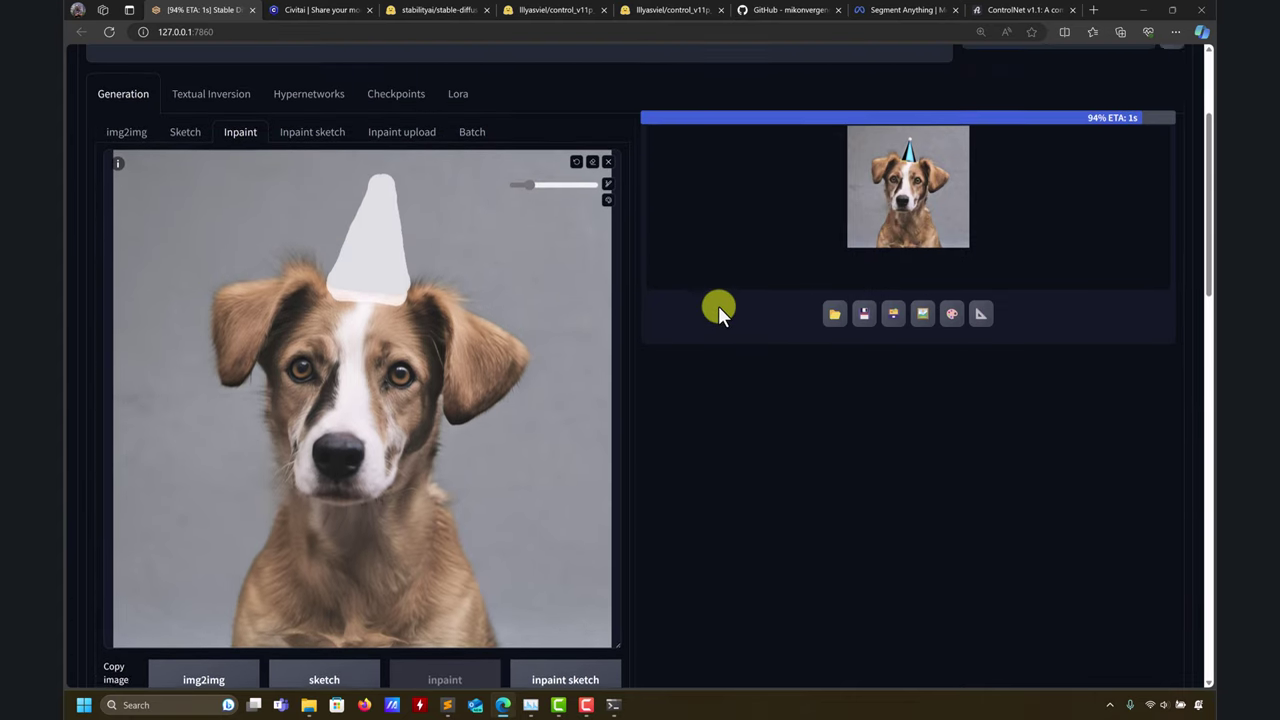
scroll(718, 305, down, 5)
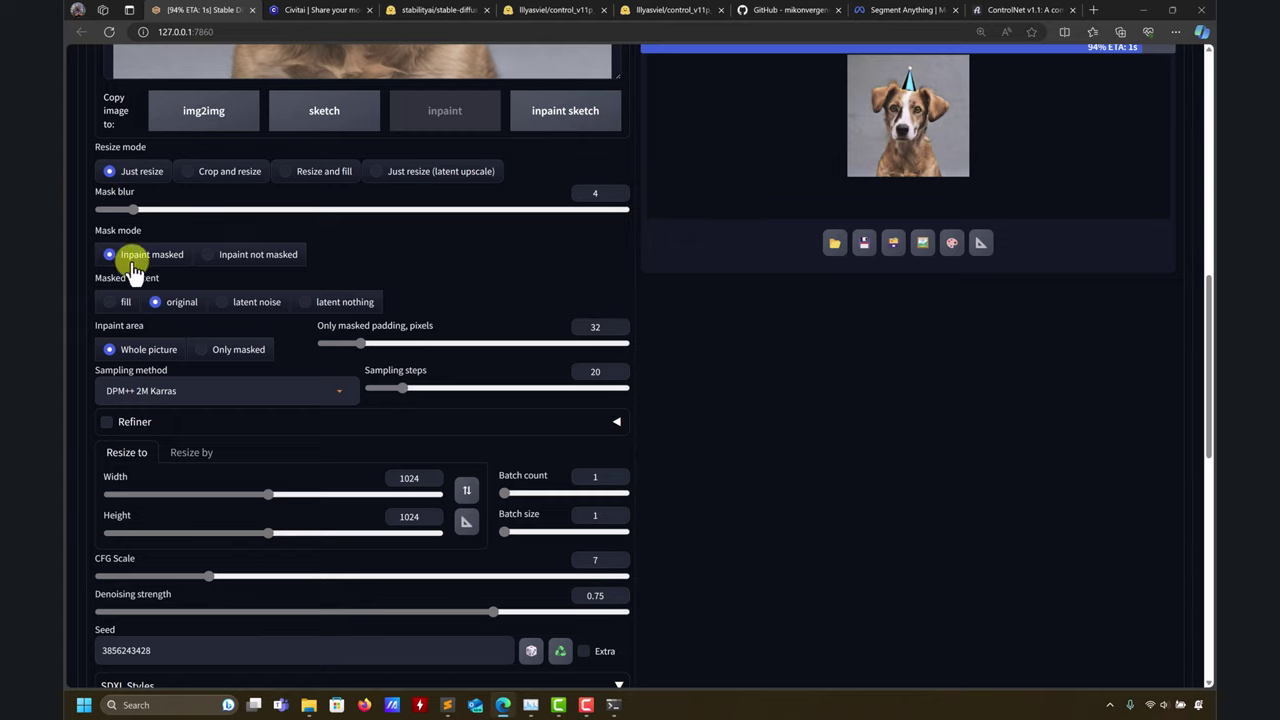
scroll(206, 257, up, 7)
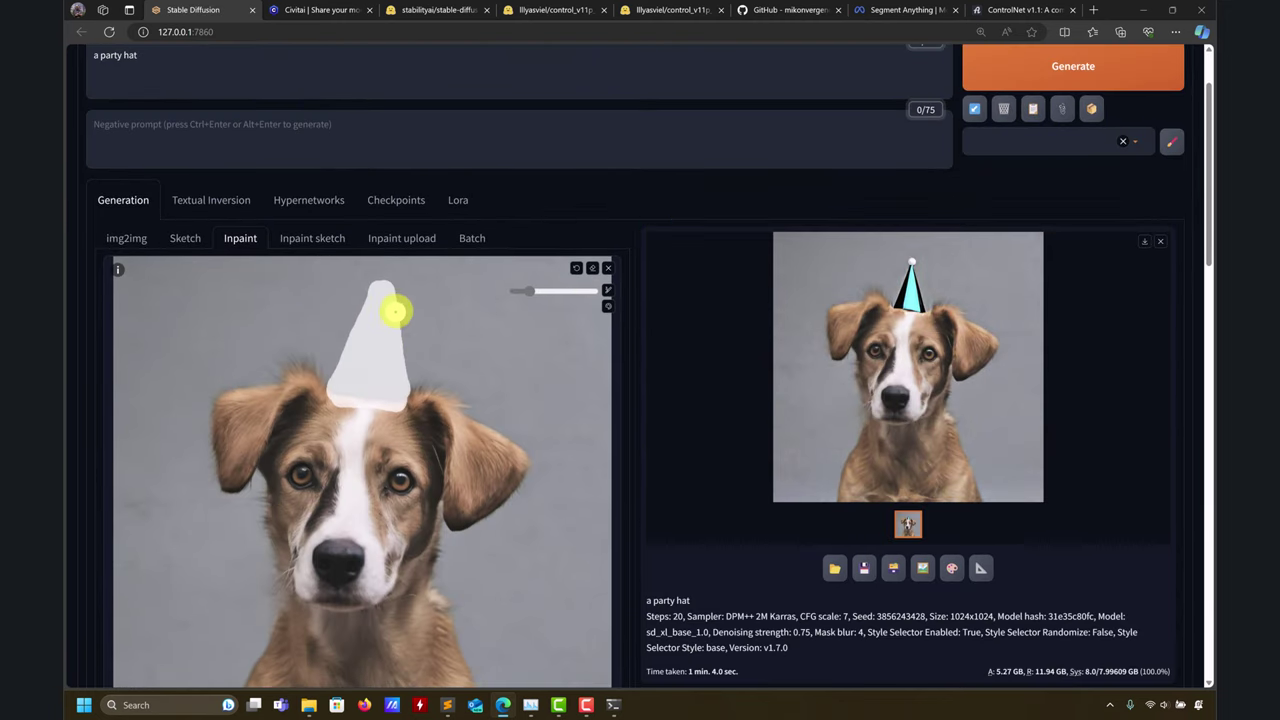
scroll(428, 330, down, 3)
scroll(428, 330, down, 4)
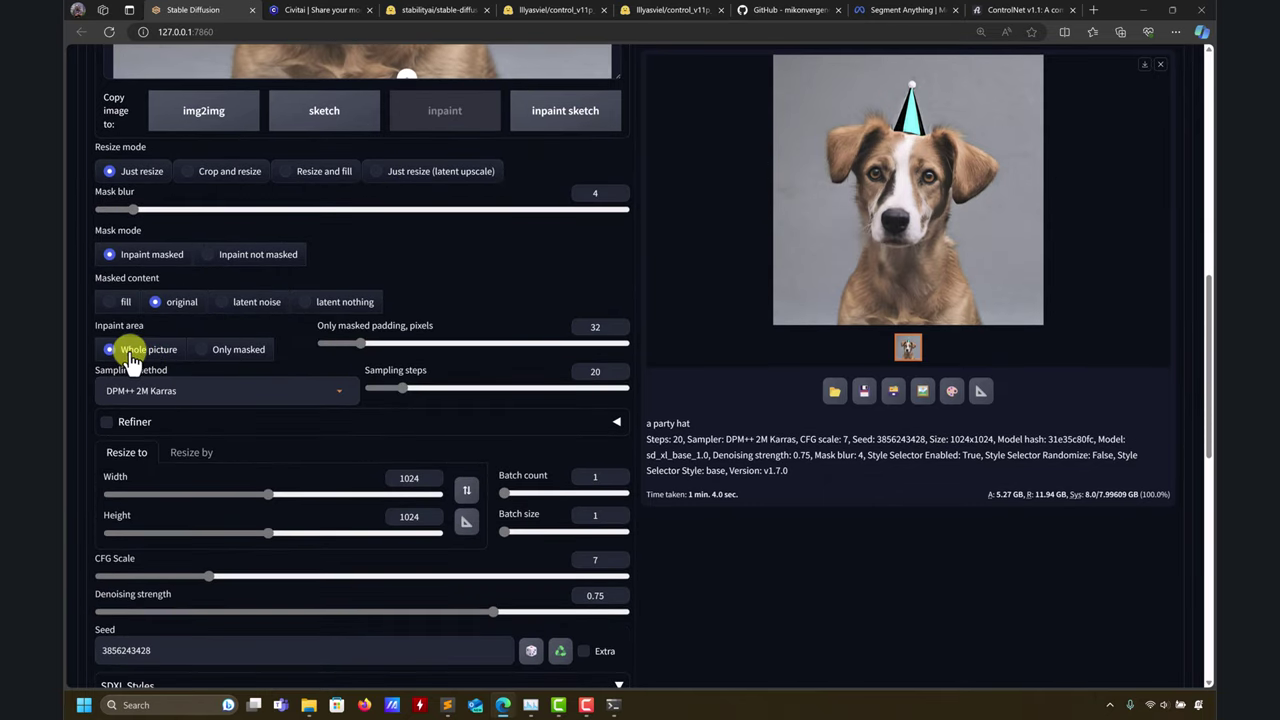
scroll(150, 358, up, 2)
scroll(160, 360, down, 2)
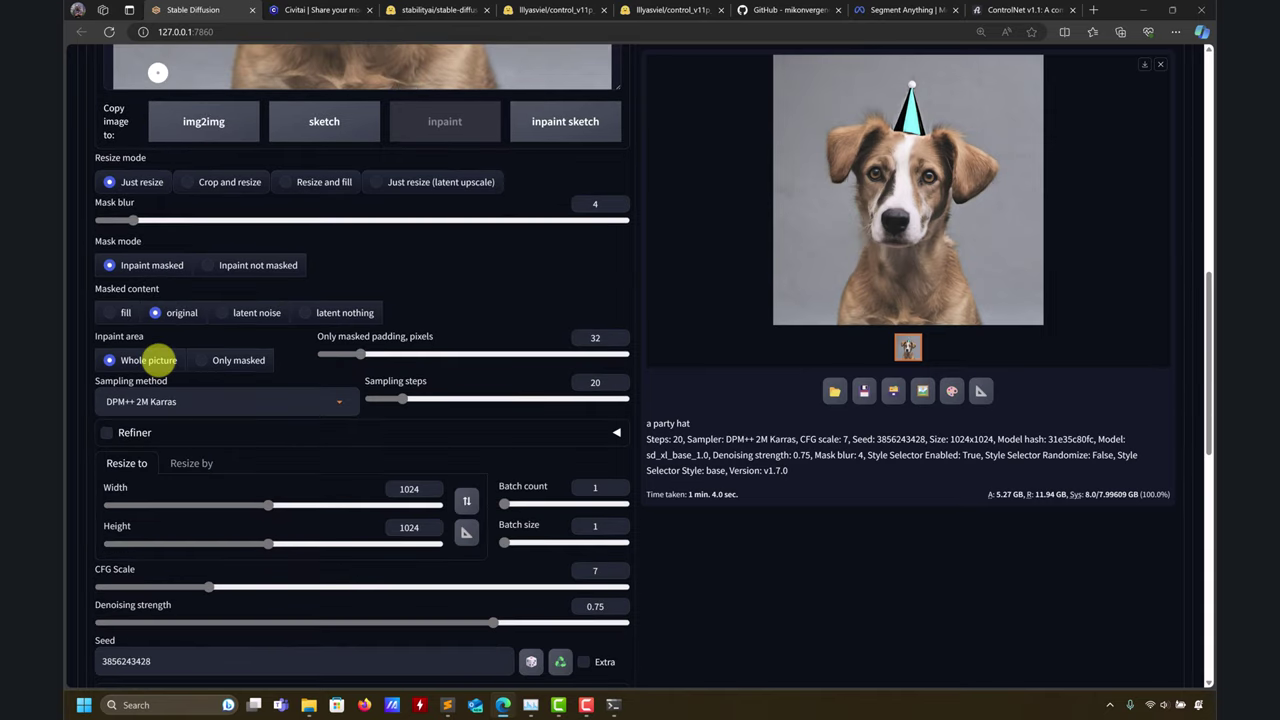
scroll(163, 355, up, 5)
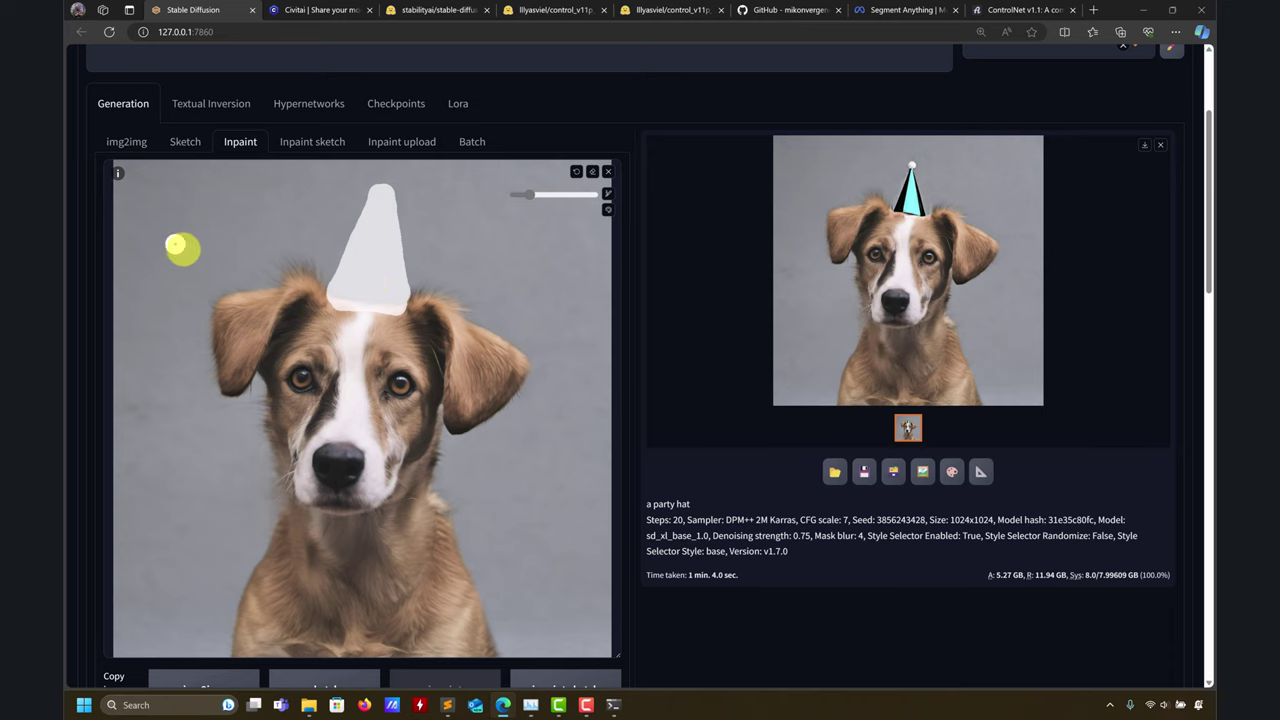
scroll(352, 330, down, 7)
scroll(355, 347, up, 7)
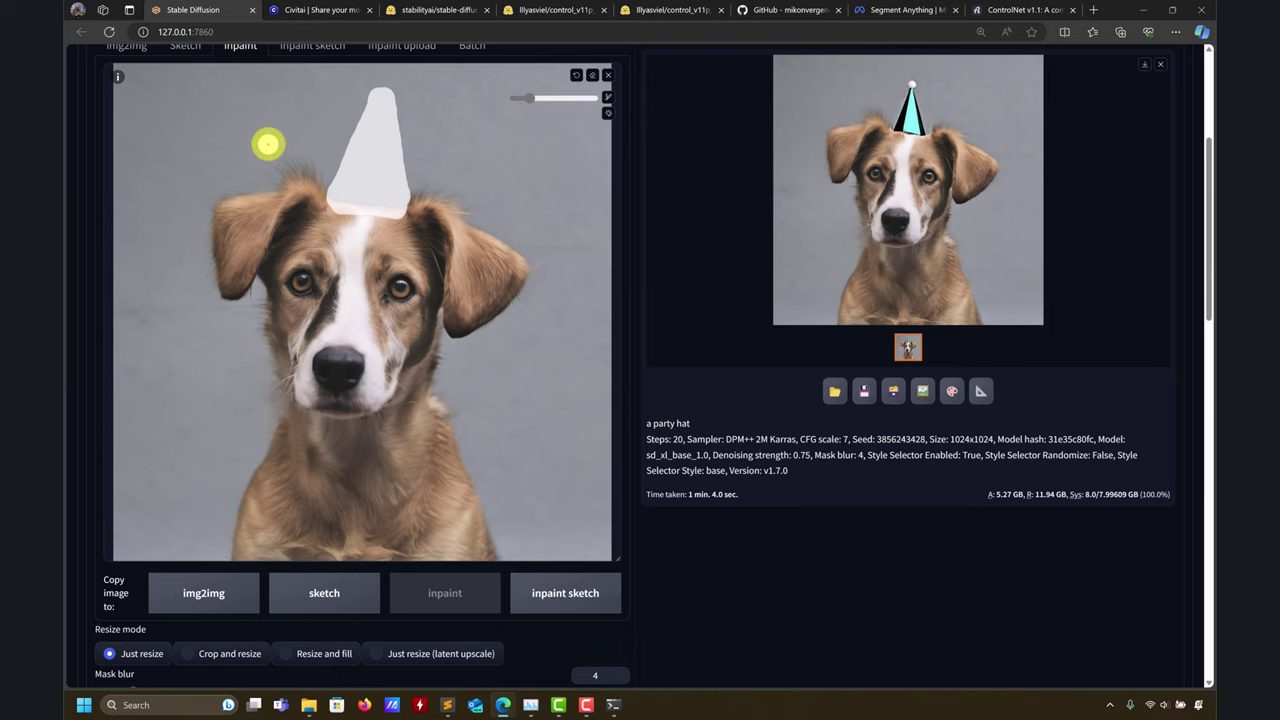
Review the mask blur, only masked padding, sampling, denoising strength and SDXL style settings below the inpaint canvas.
scroll(321, 168, down, 3)
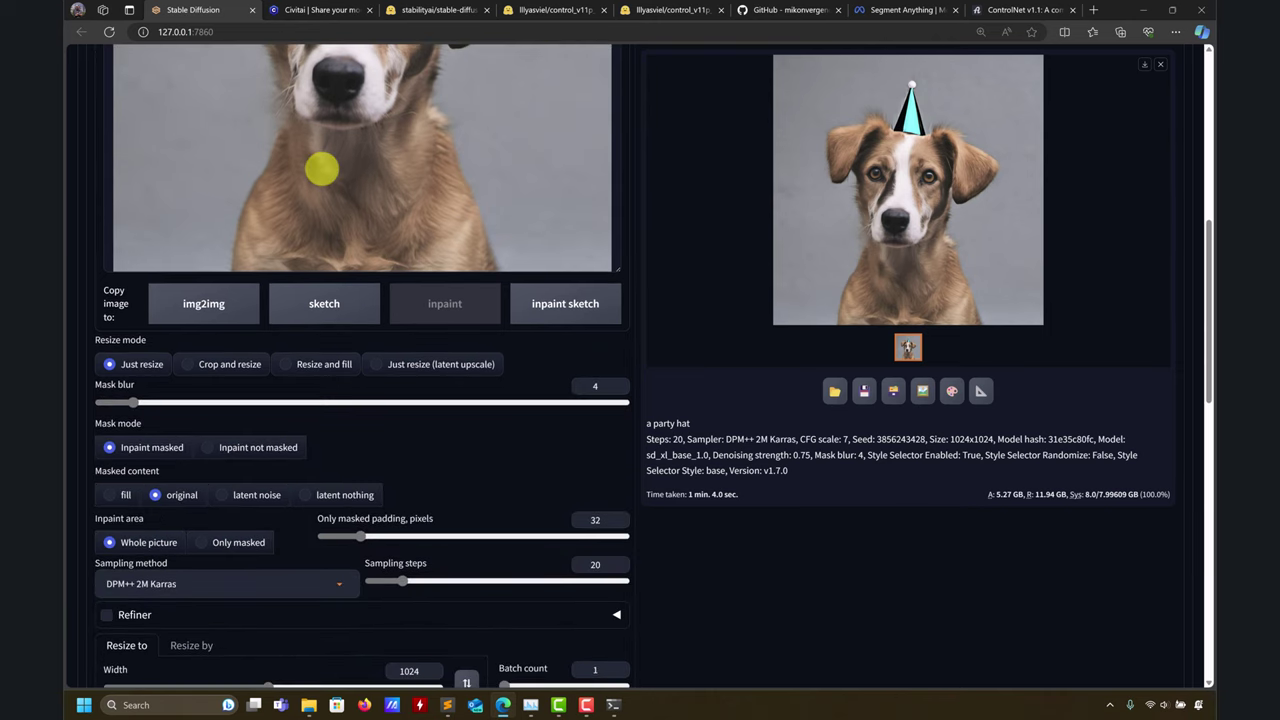
scroll(321, 168, down, 10)
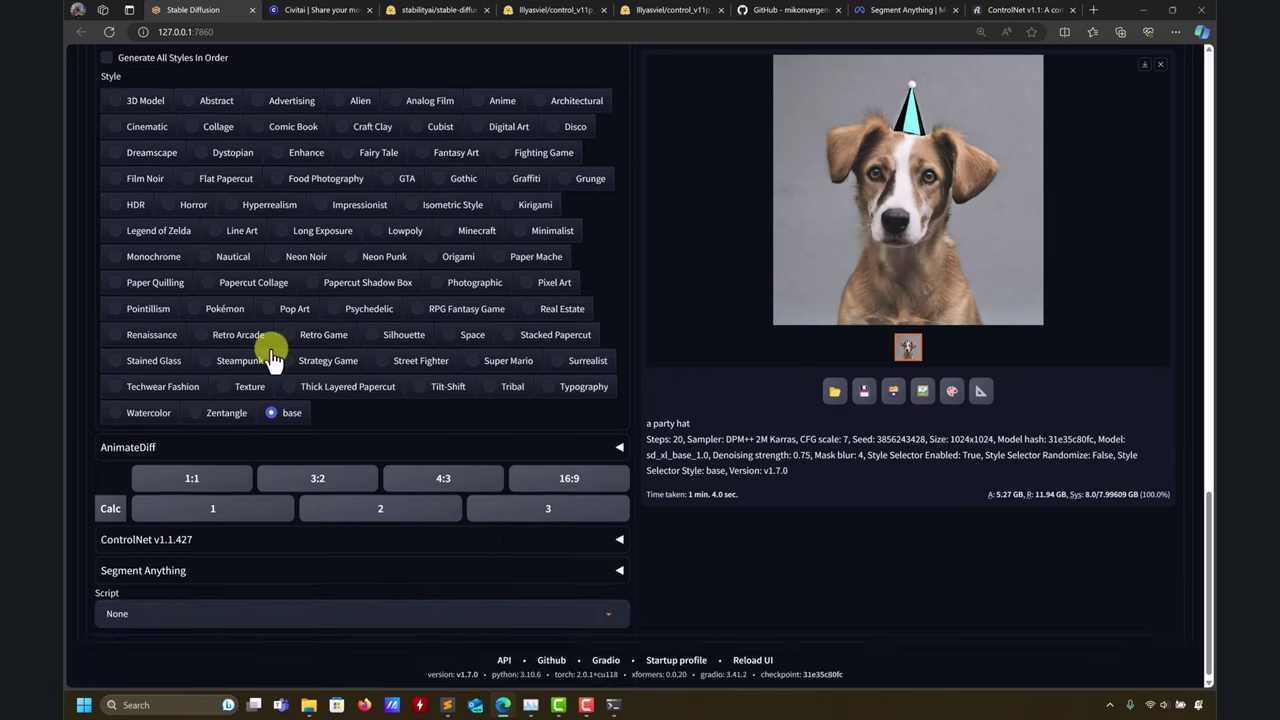
scroll(271, 357, up, 3)
scroll(265, 352, up, 5)
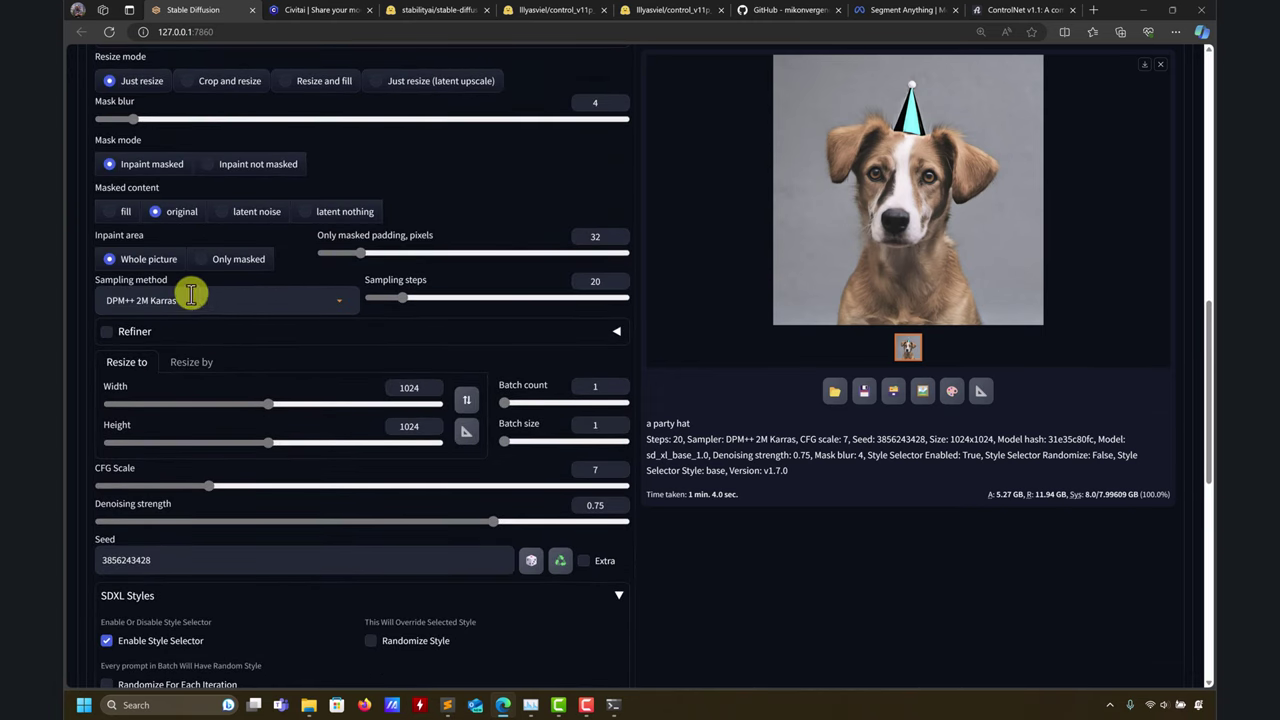
scroll(232, 380, up, 6)
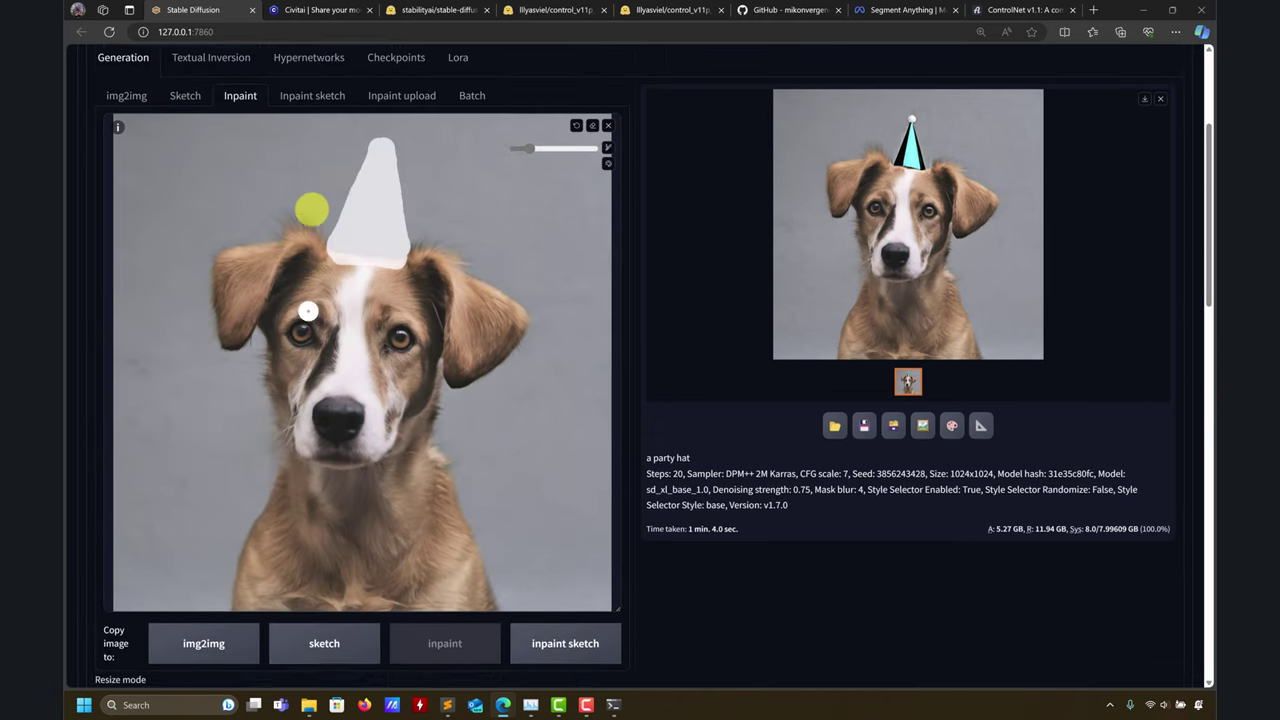
scroll(379, 288, down, 6)
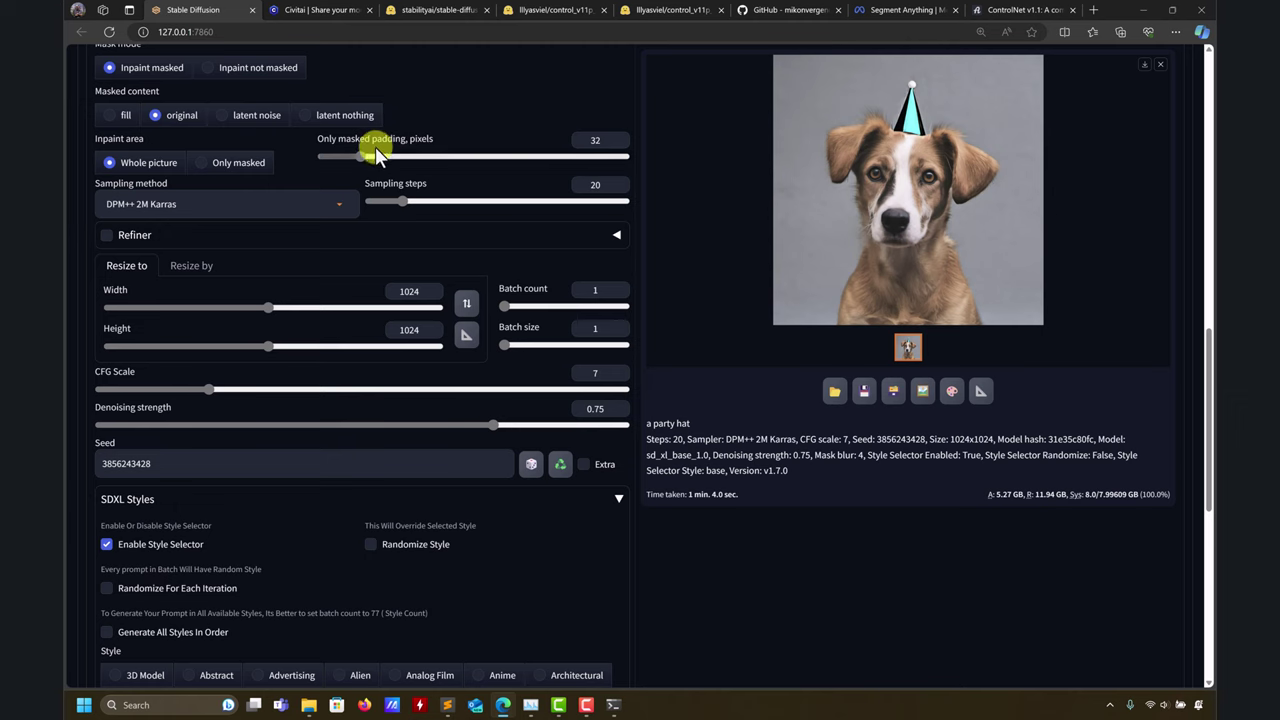
scroll(289, 170, up, 6)
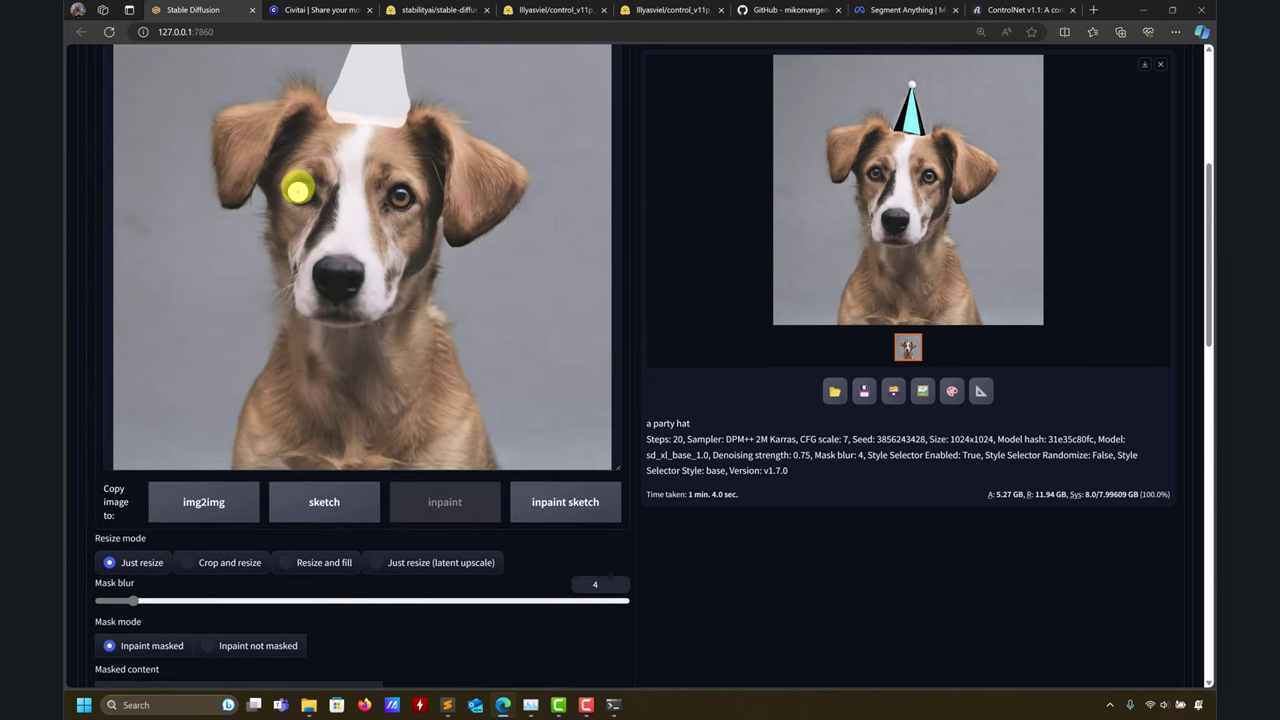
scroll(298, 190, up, 2)
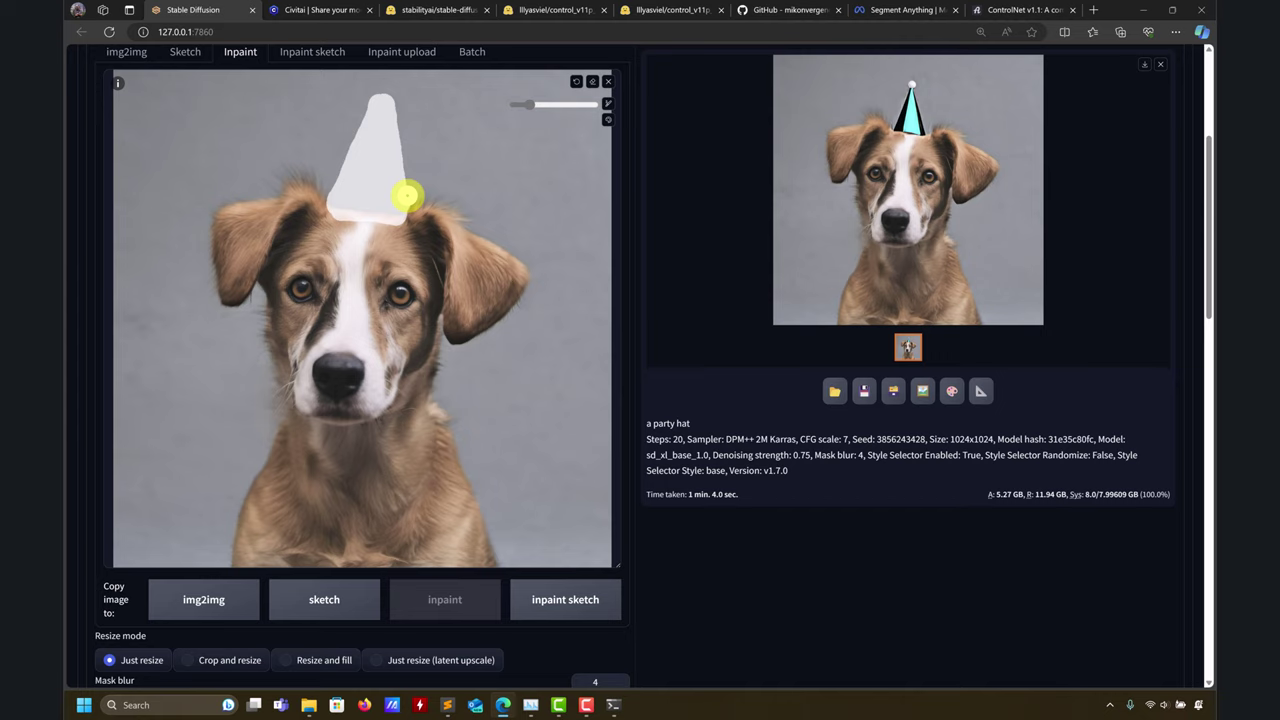
scroll(400, 214, down, 5)
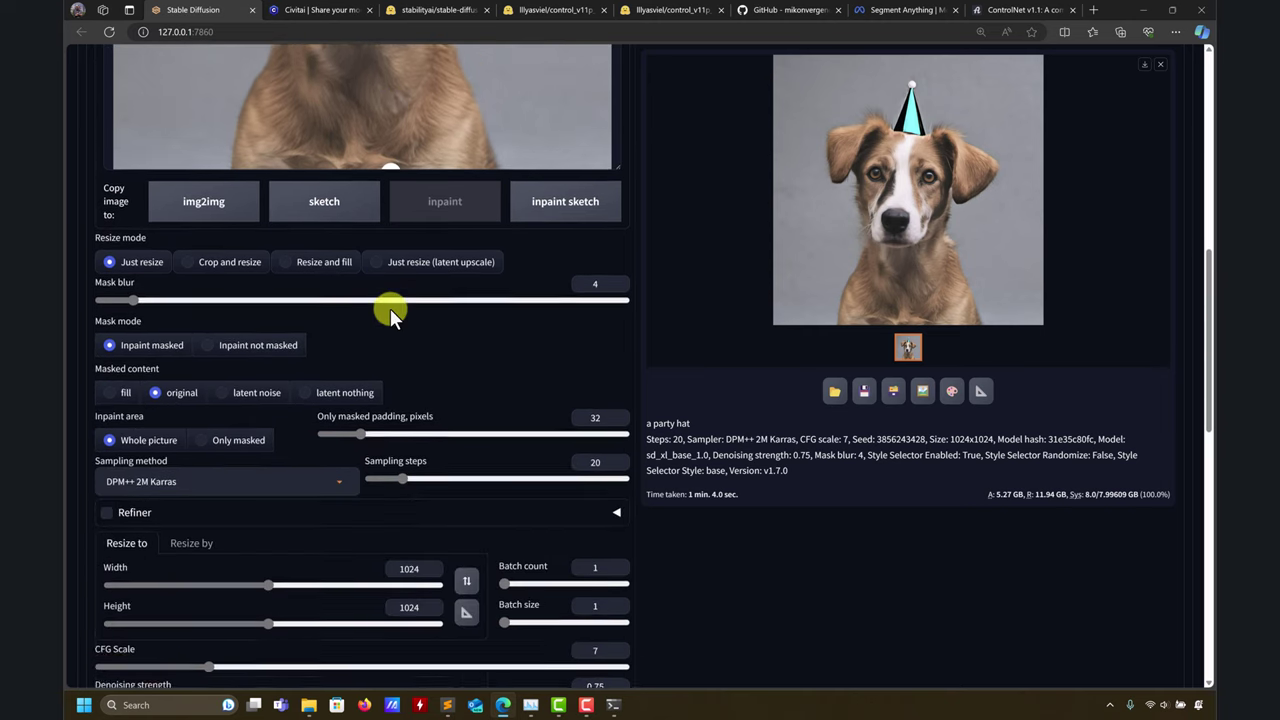
scroll(390, 312, down, 4)
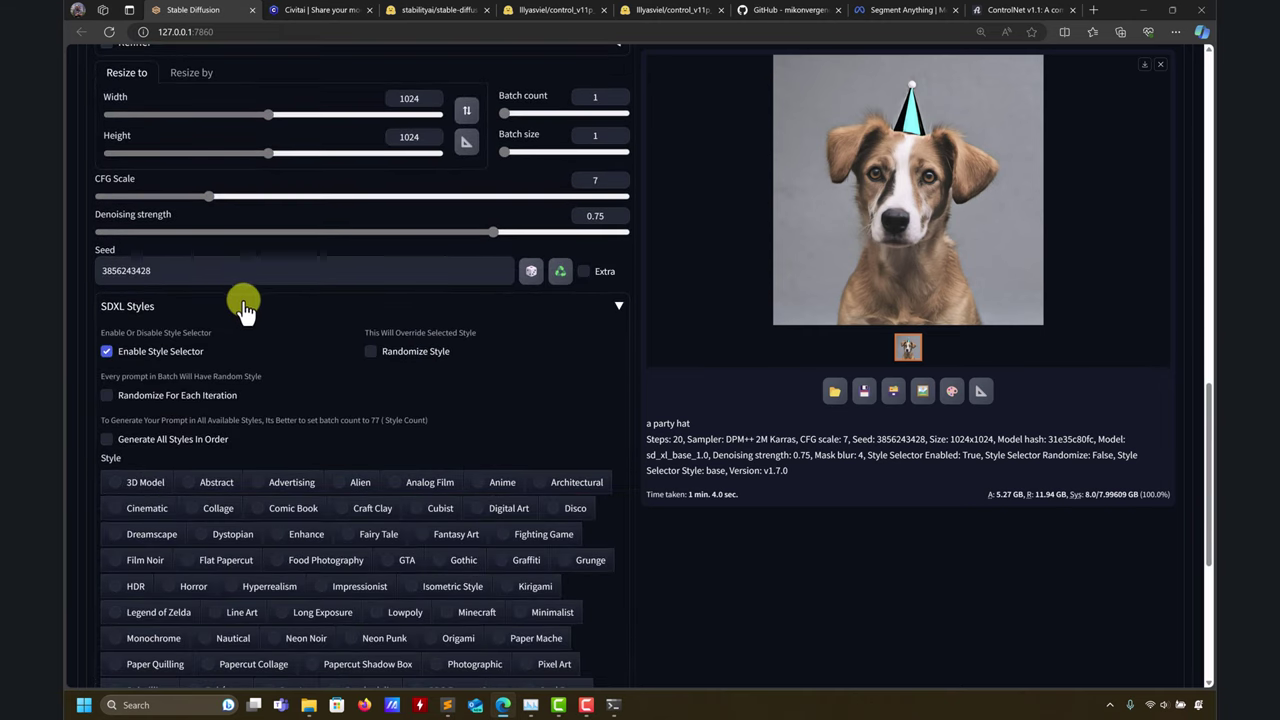
scroll(246, 303, up, 2)
scroll(256, 265, up, 2)
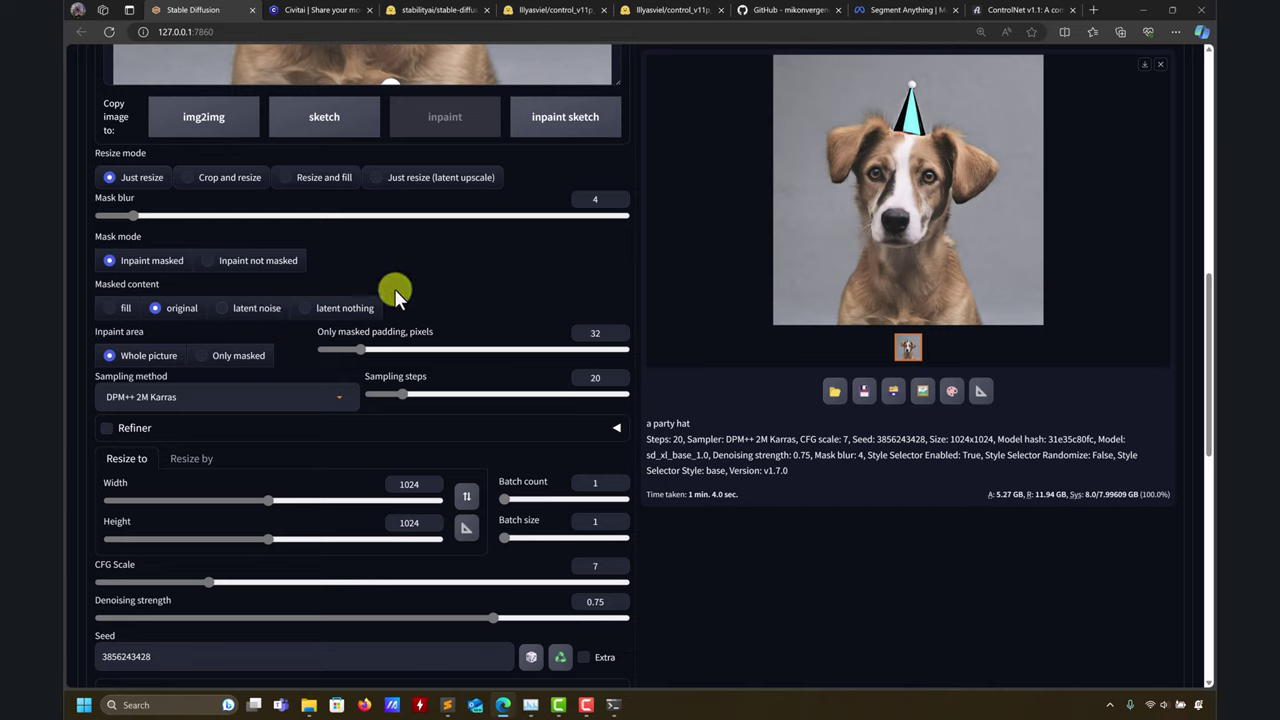
scroll(370, 283, up, 1)
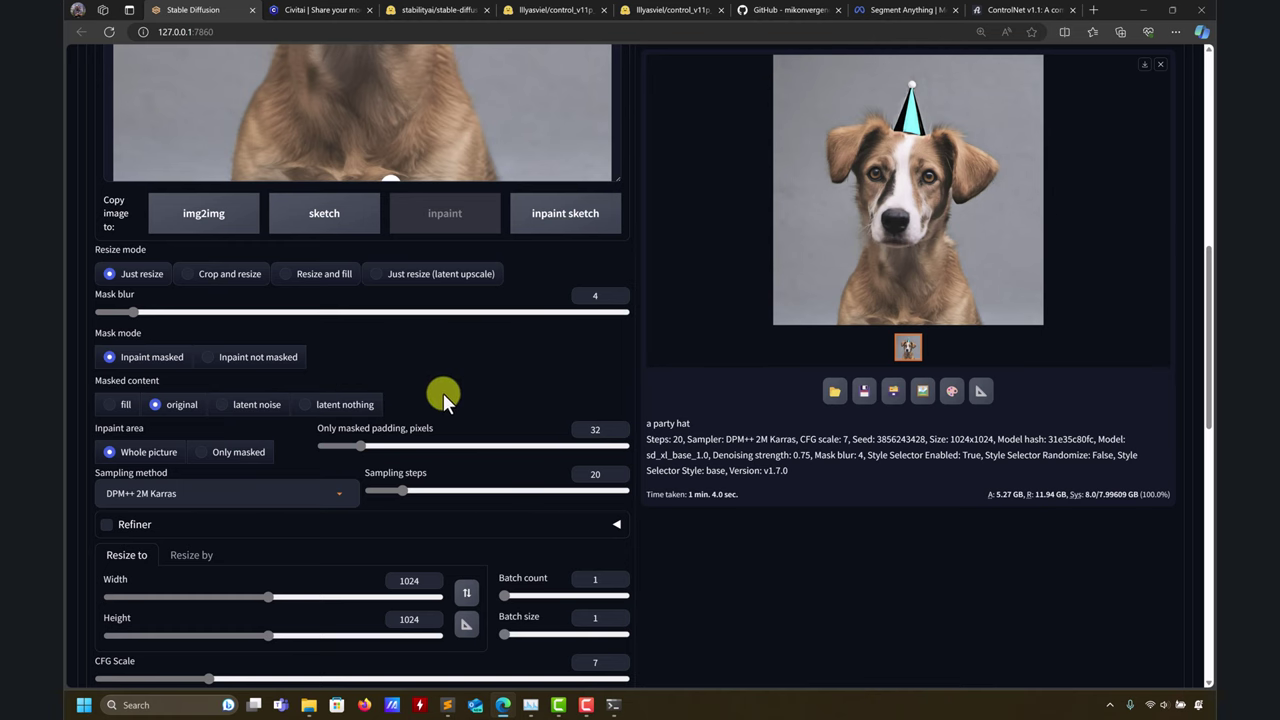
scroll(443, 393, down, 1)
Open the finished party hat result at enlarged size to inspect the inpainted hat on the dog's head.
scroll(857, 286, up, 6)
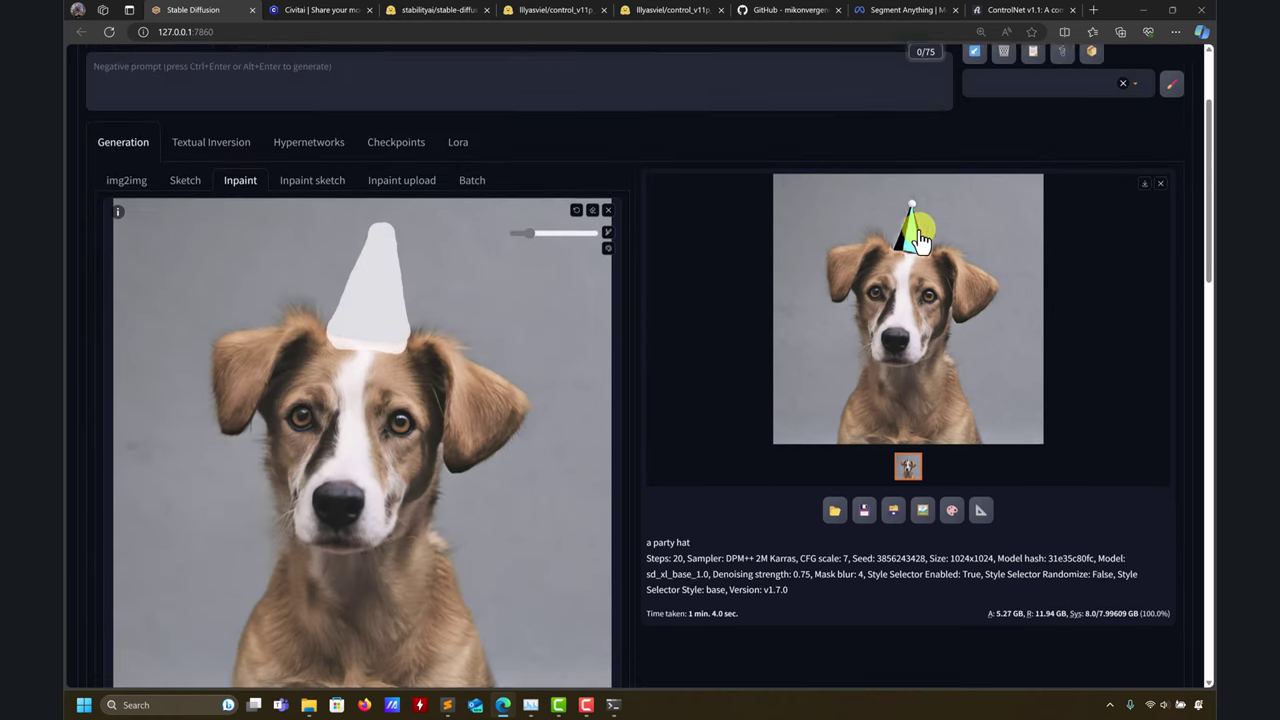
scroll(918, 400, up, 2)
scroll(920, 200, down, 3)
click(923, 188)
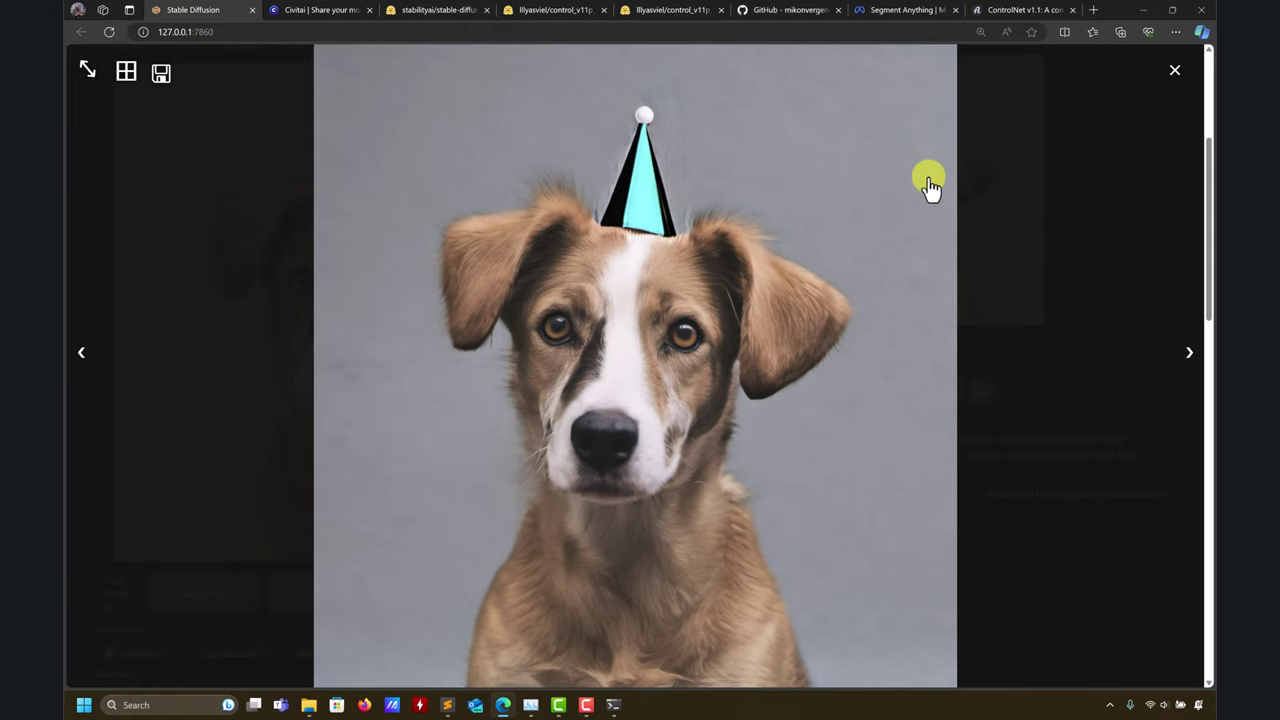
Close the enlarged party hat result and switch the checkpoint to stable-diffusion-2-inpainting-512-inpainting-ema.
click(1175, 68)
scroll(457, 404, down, 6)
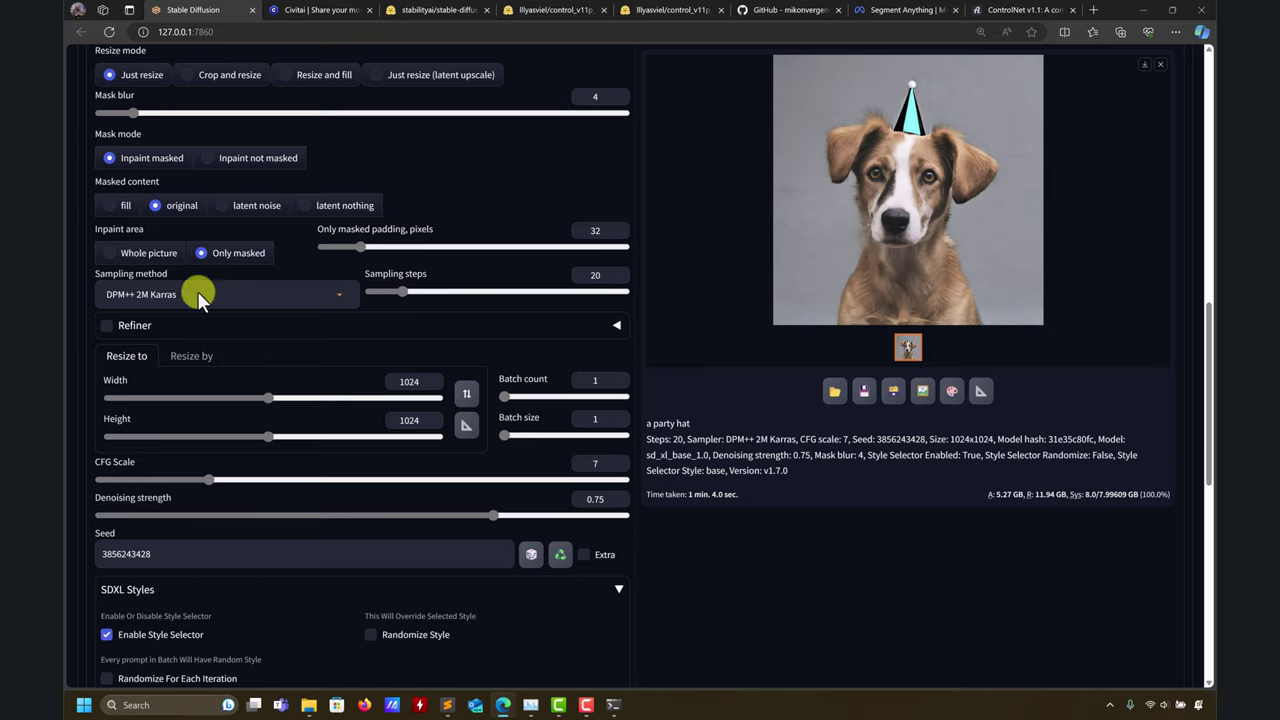
click(405, 381)
scroll(400, 387, up, 10)
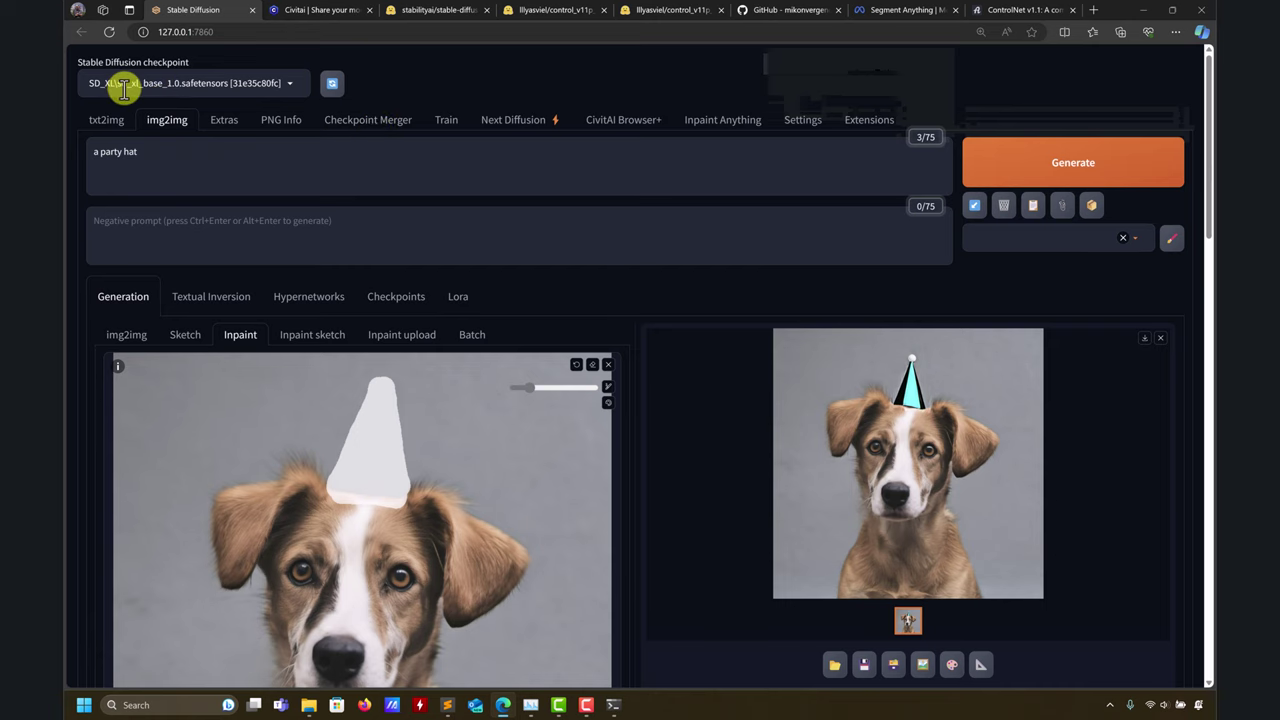
scroll(280, 277, down, 5)
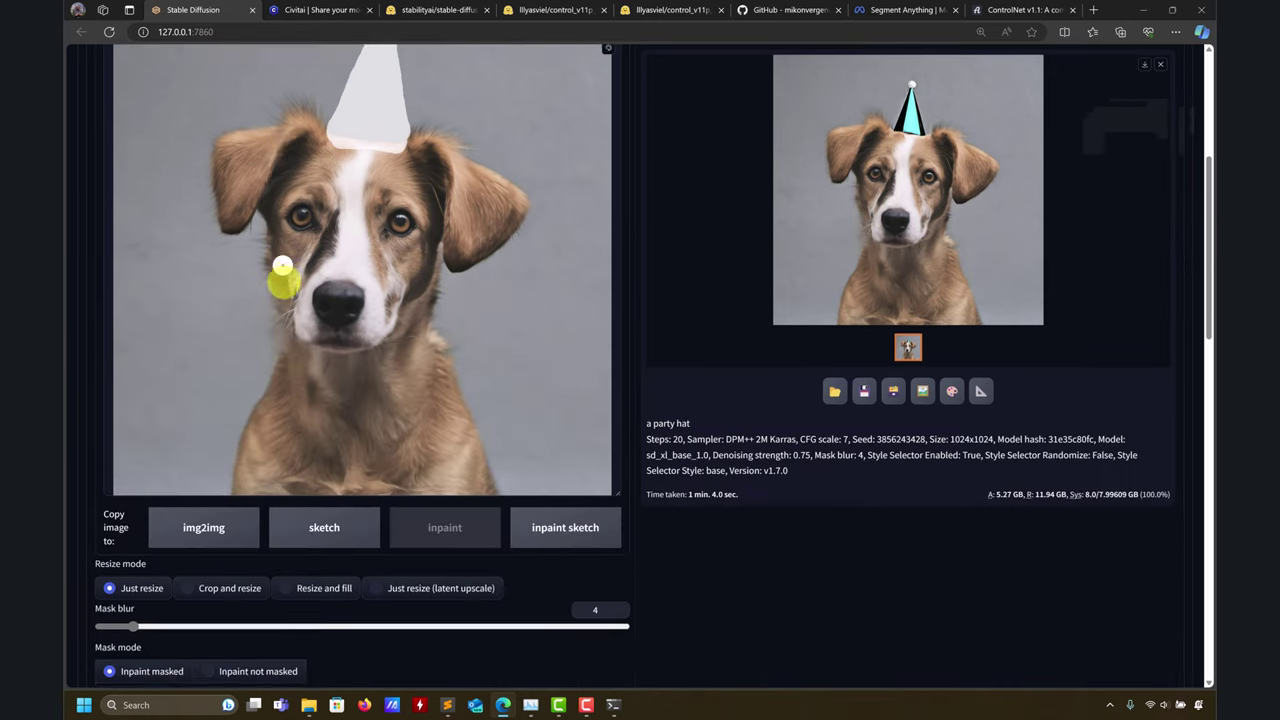
scroll(286, 309, up, 5)
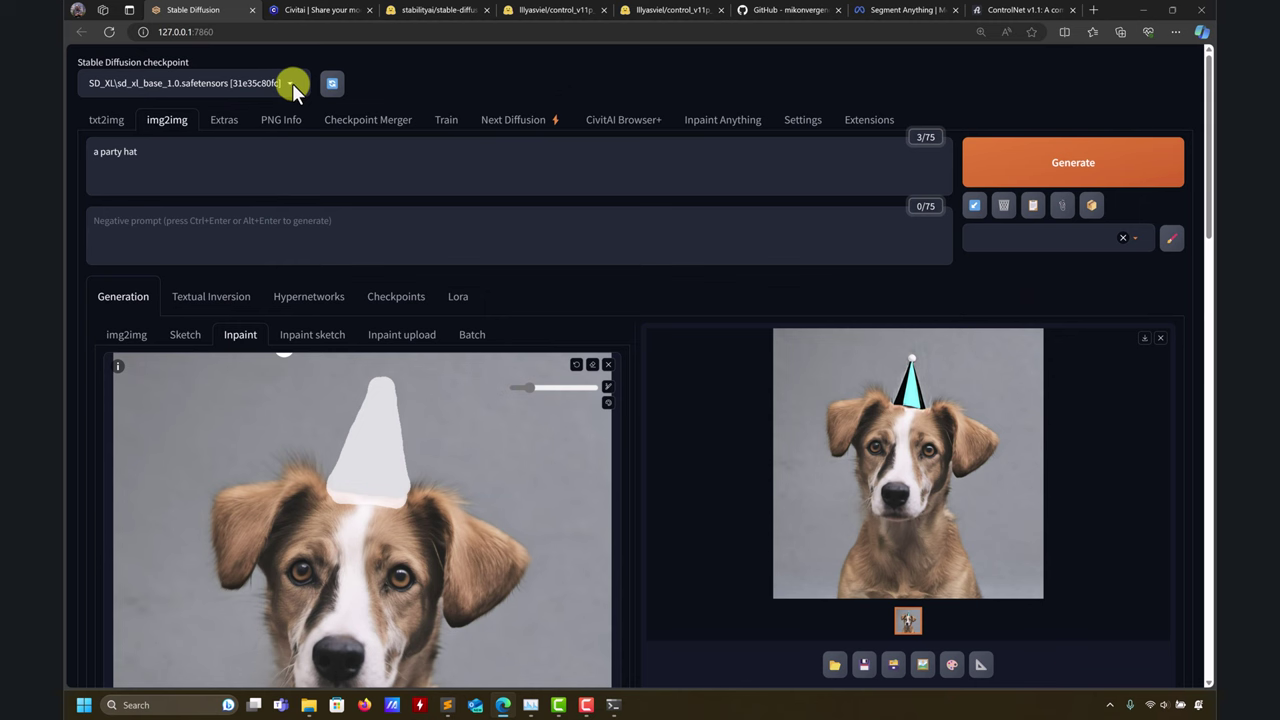
click(292, 83)
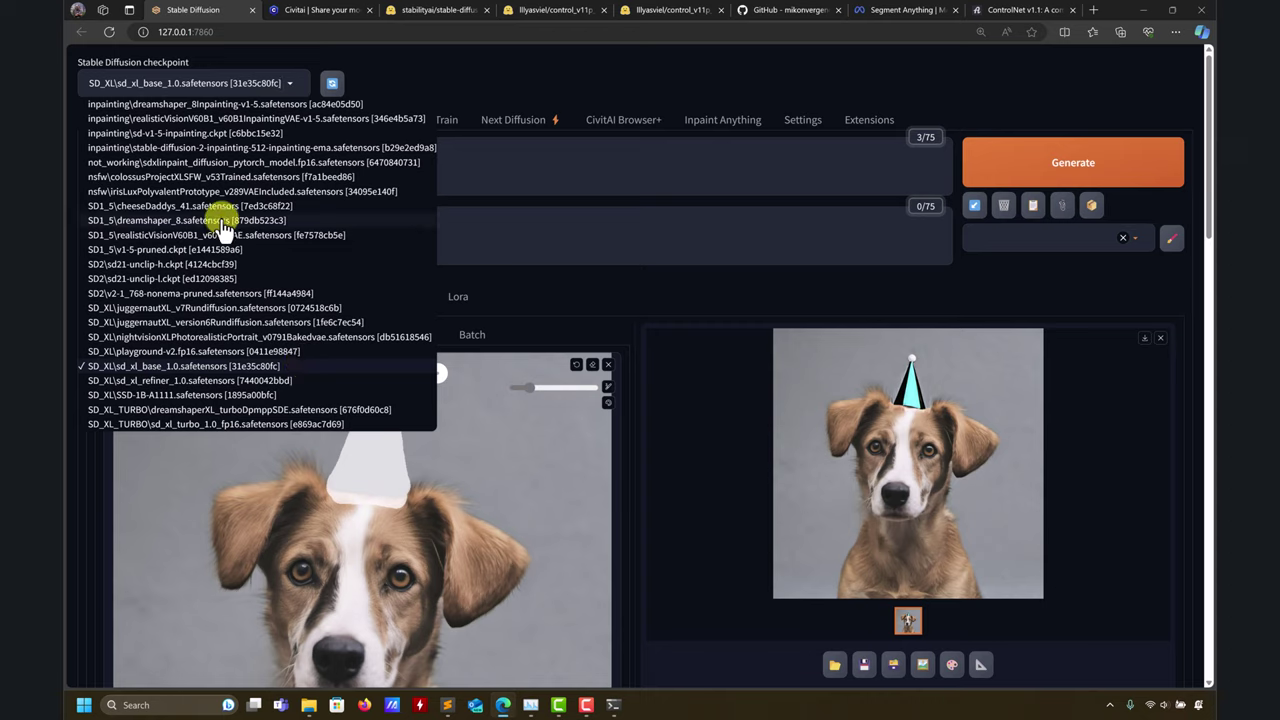
click(219, 148)
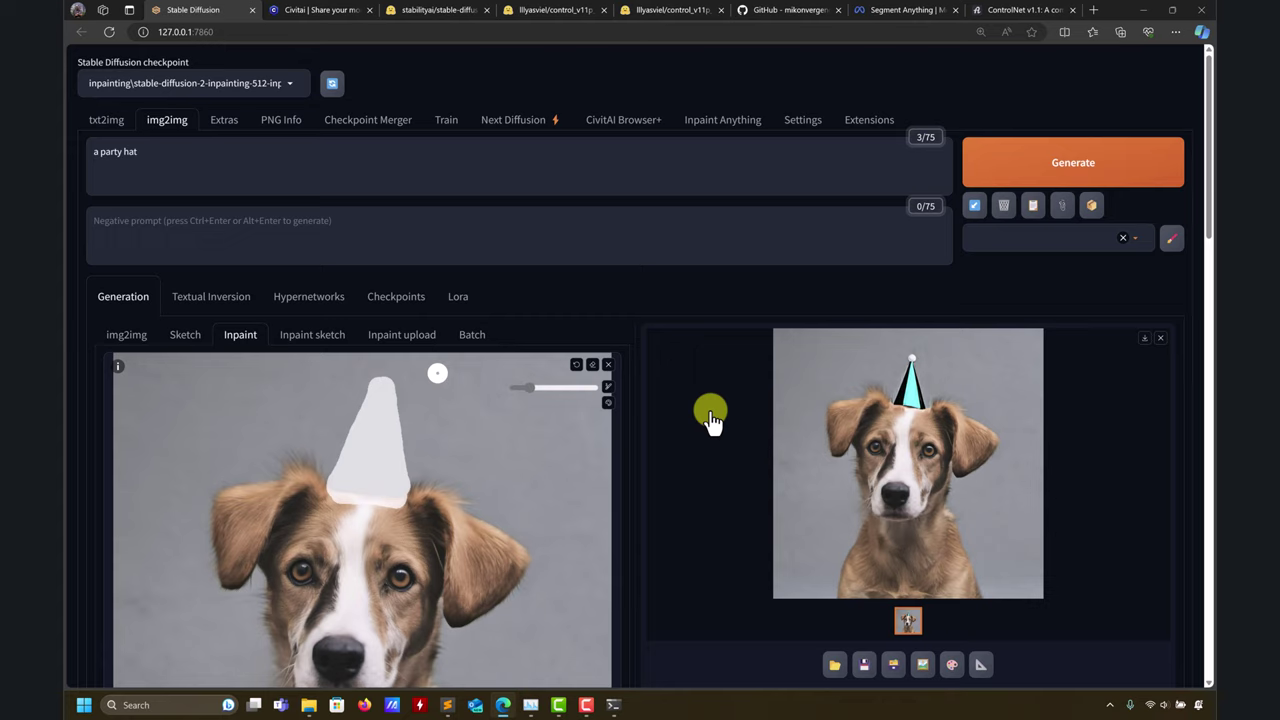
Set the inpaint area to Whole picture and generate the party hat image at the existing size.
scroll(686, 432, down, 3)
scroll(681, 428, up, 3)
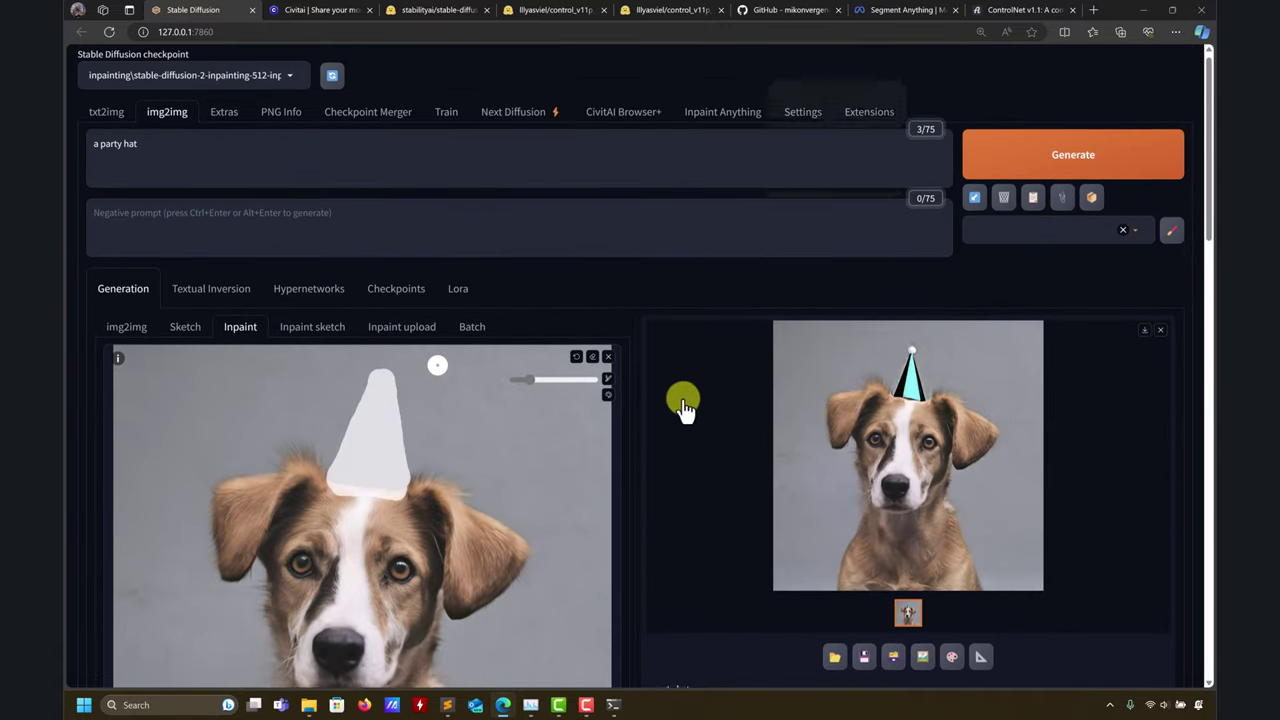
scroll(634, 280, down, 8)
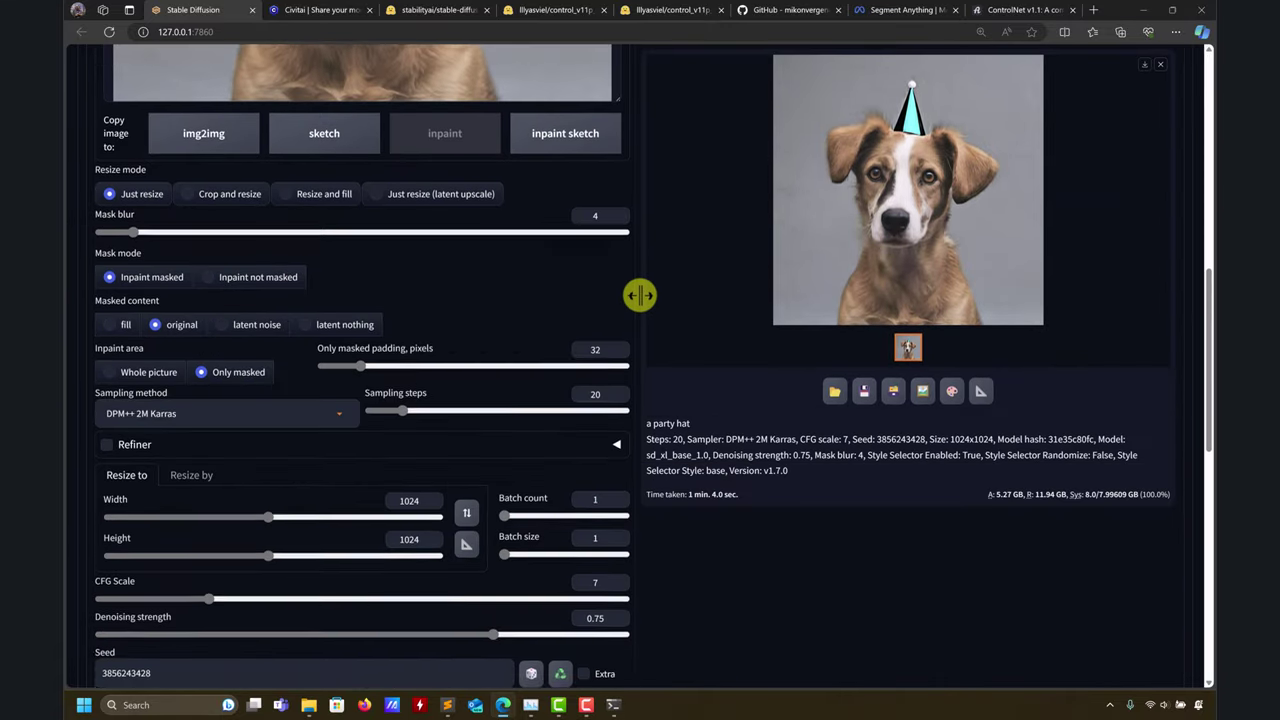
scroll(640, 292, down, 6)
scroll(640, 292, up, 5)
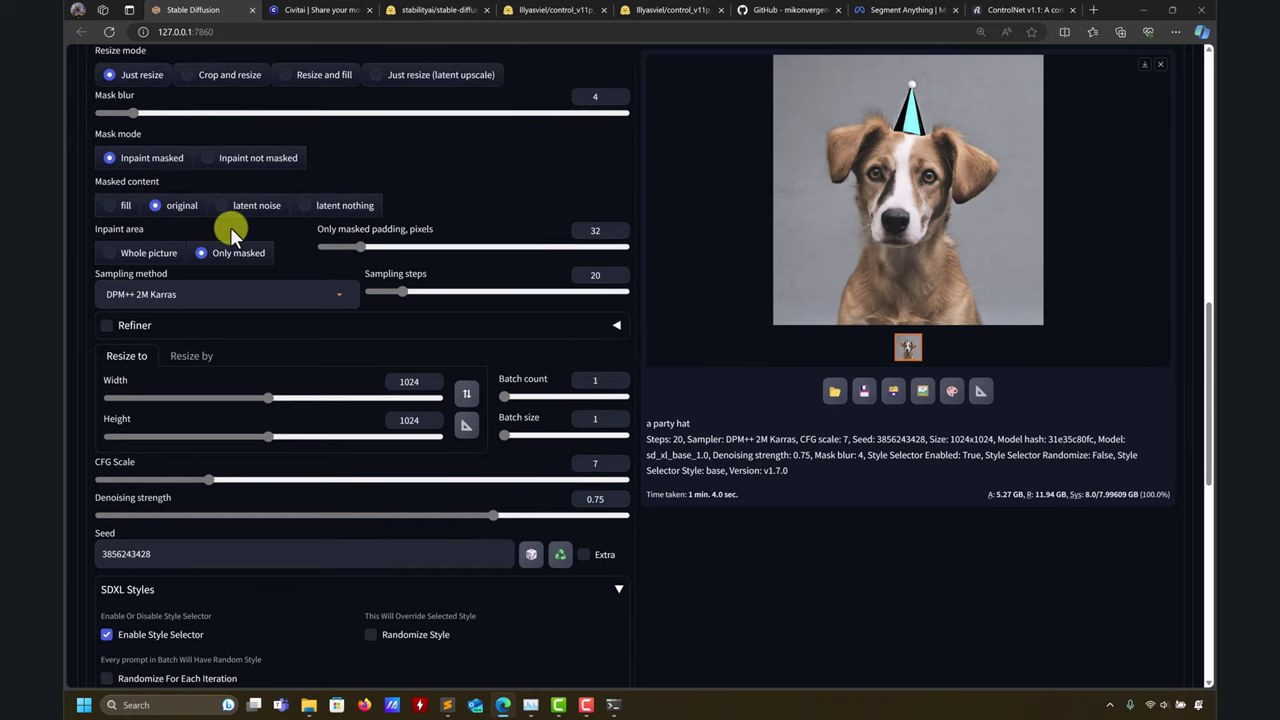
scroll(230, 232, up, 3)
click(110, 541)
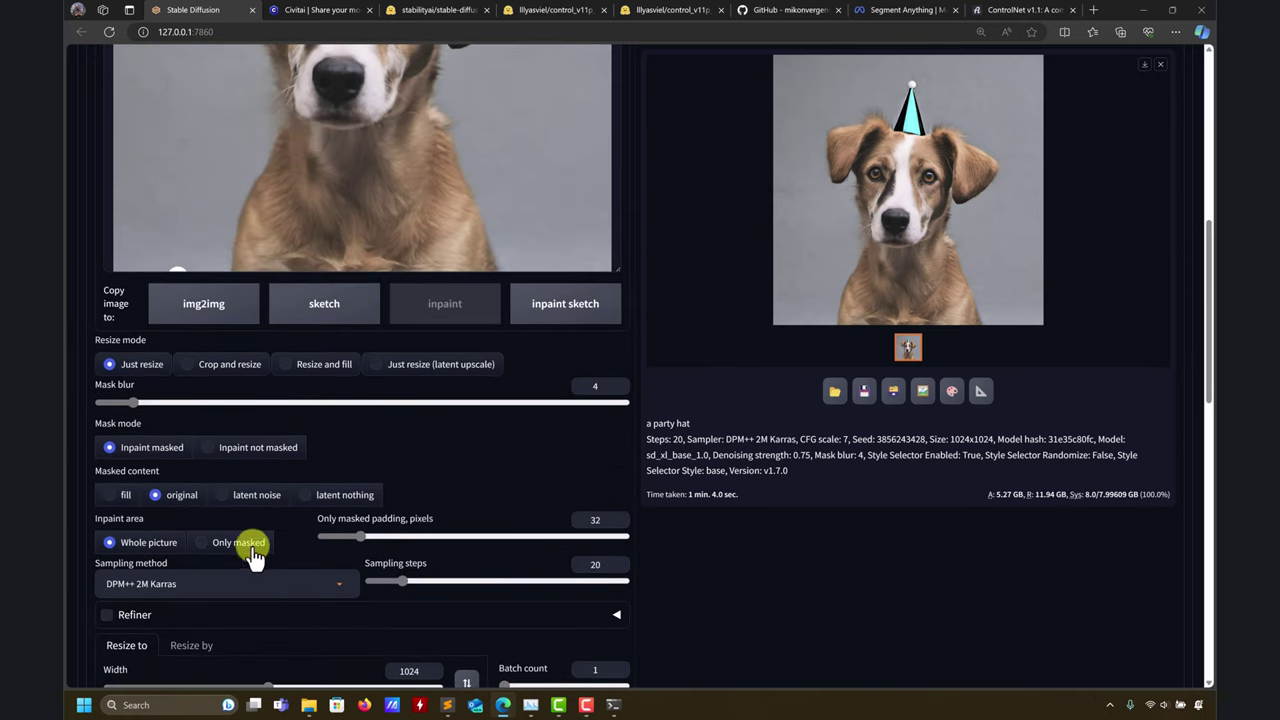
scroll(636, 359, up, 5)
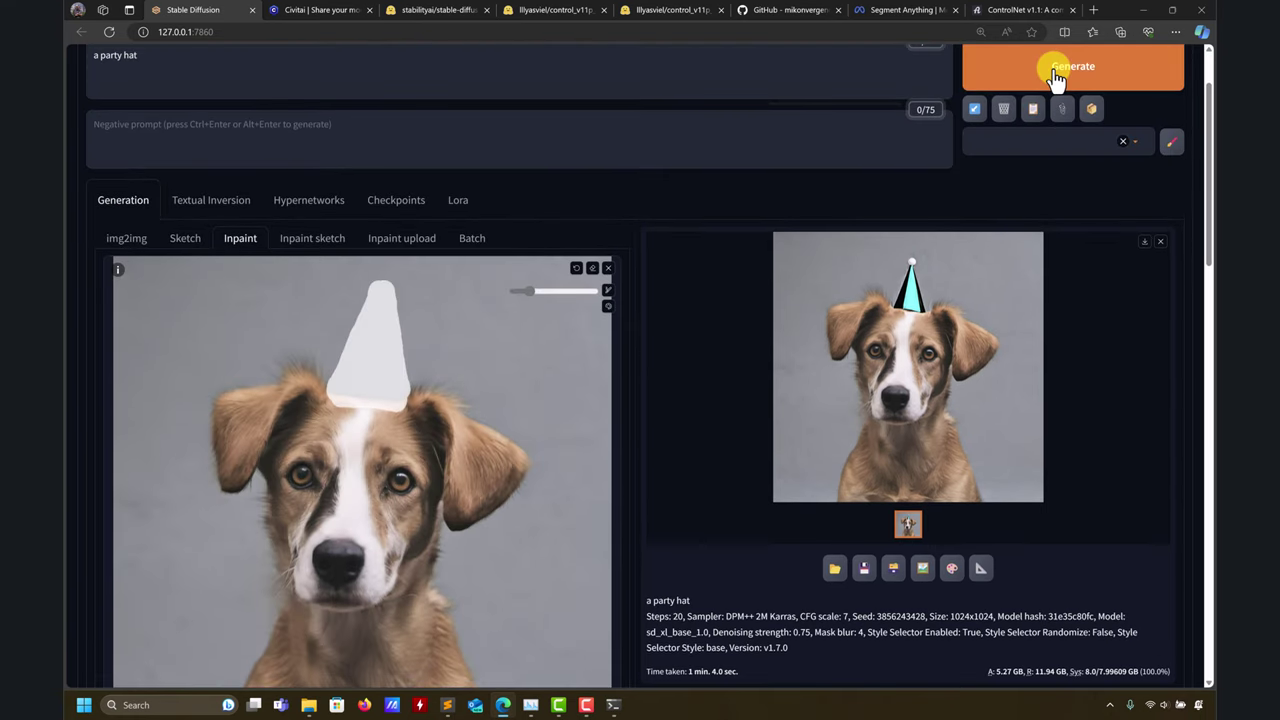
click(1056, 76)
scroll(734, 400, up, 1)
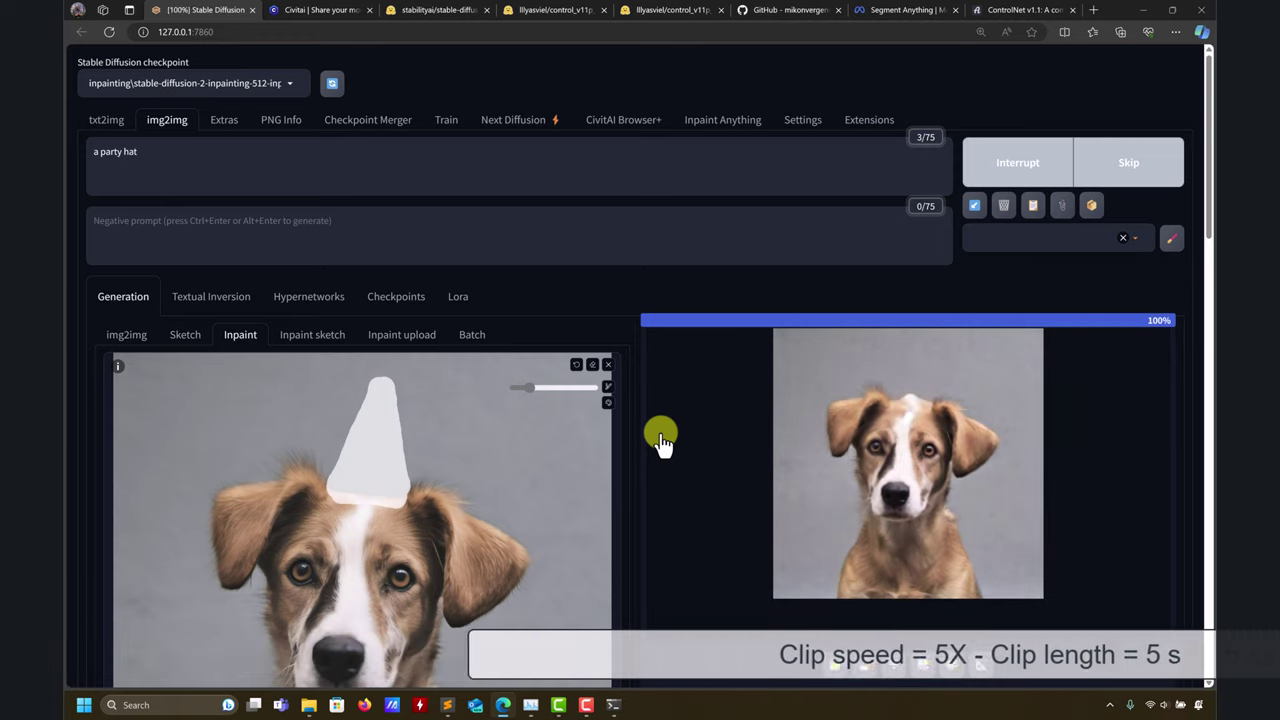
Inspect the generated dog at enlarged size, then review the inpaint, size, denoising and style settings against the selected checkpoint.
click(898, 413)
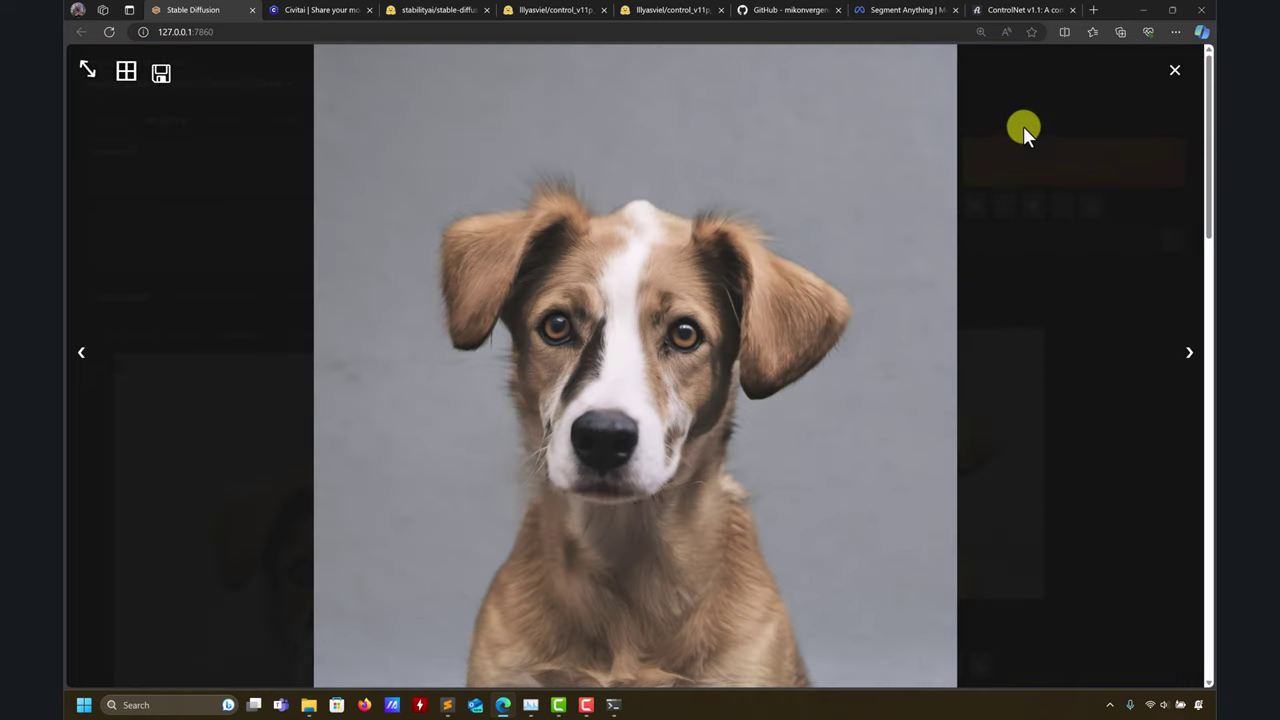
click(1175, 70)
scroll(630, 330, down, 5)
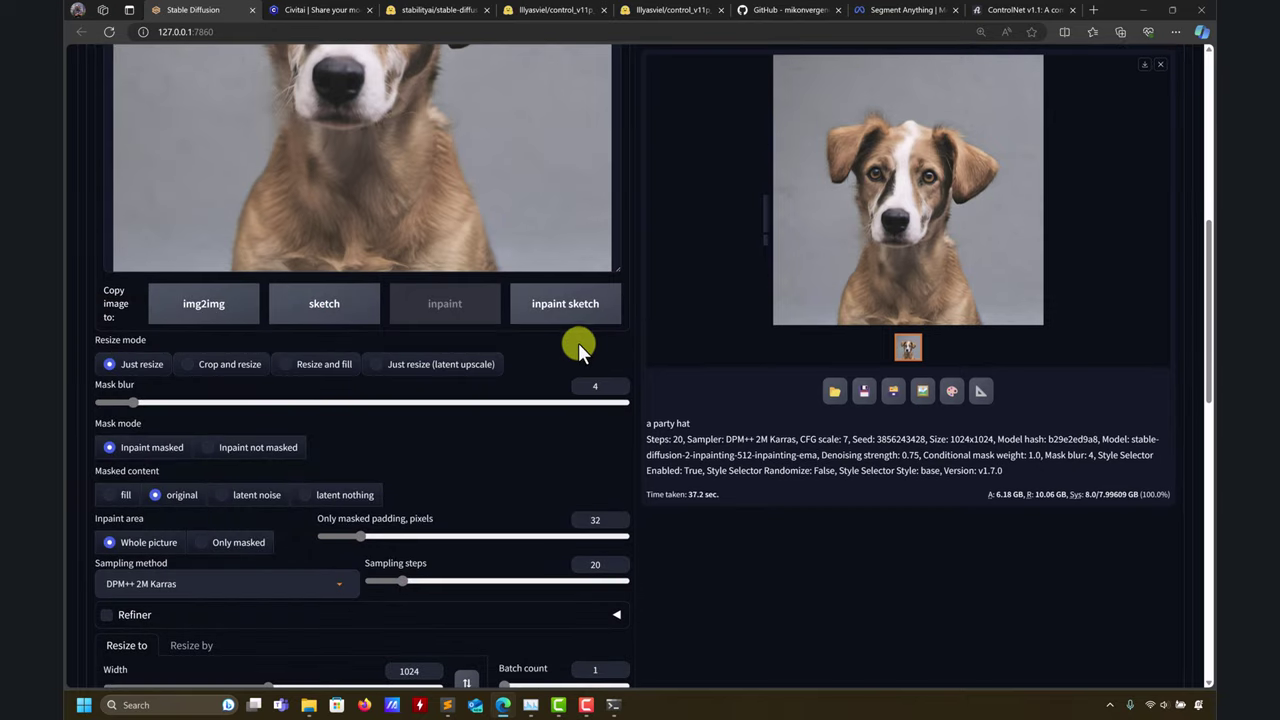
scroll(695, 338, down, 4)
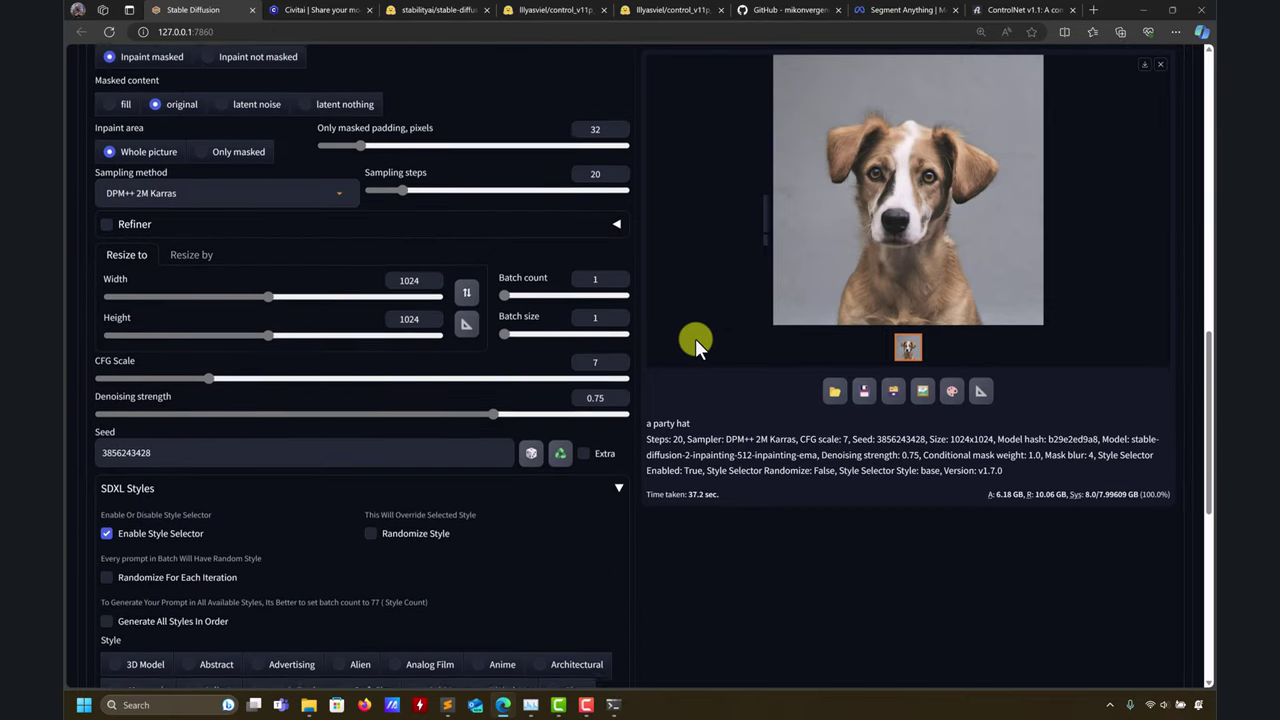
scroll(695, 338, up, 1)
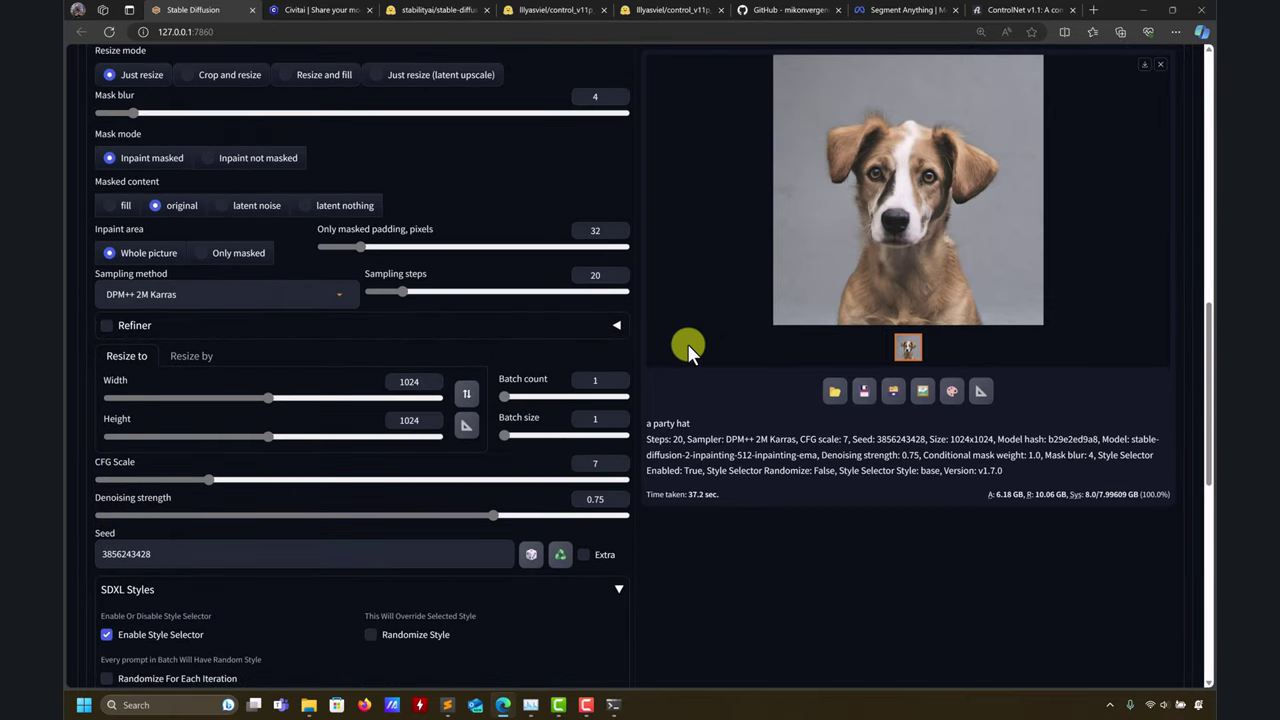
scroll(697, 337, up, 2)
scroll(225, 462, down, 4)
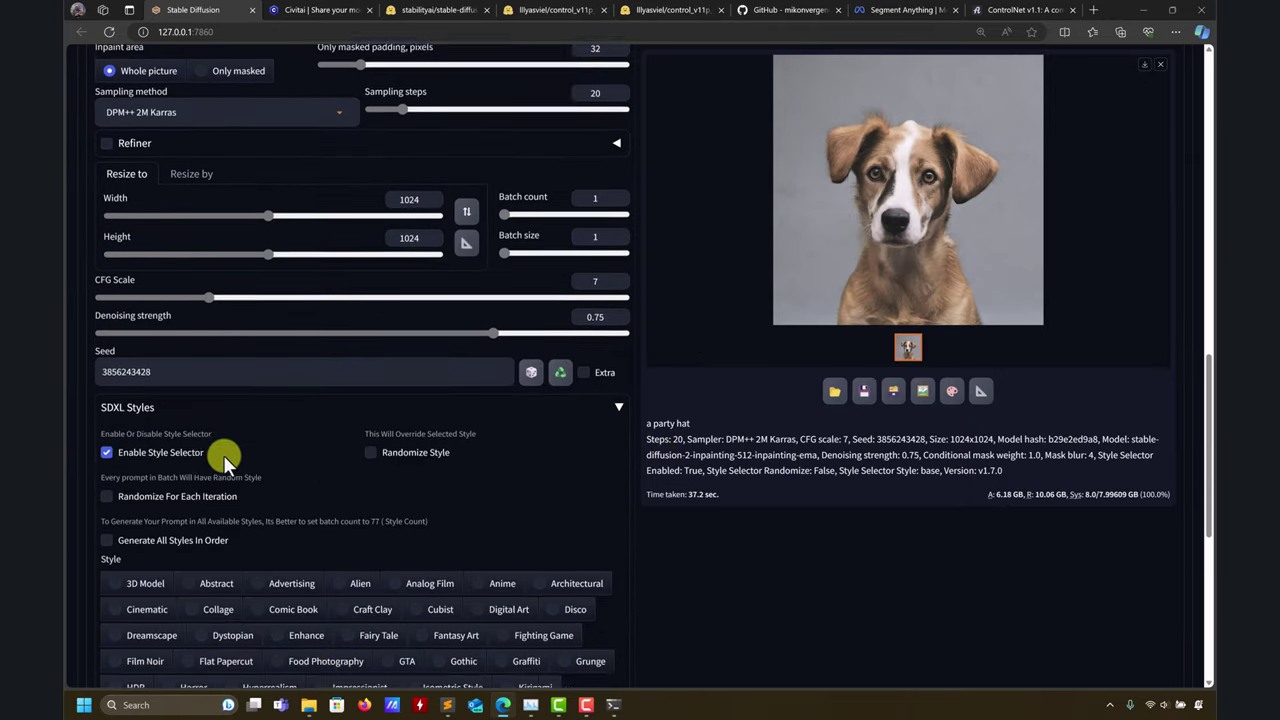
scroll(749, 363, up, 2)
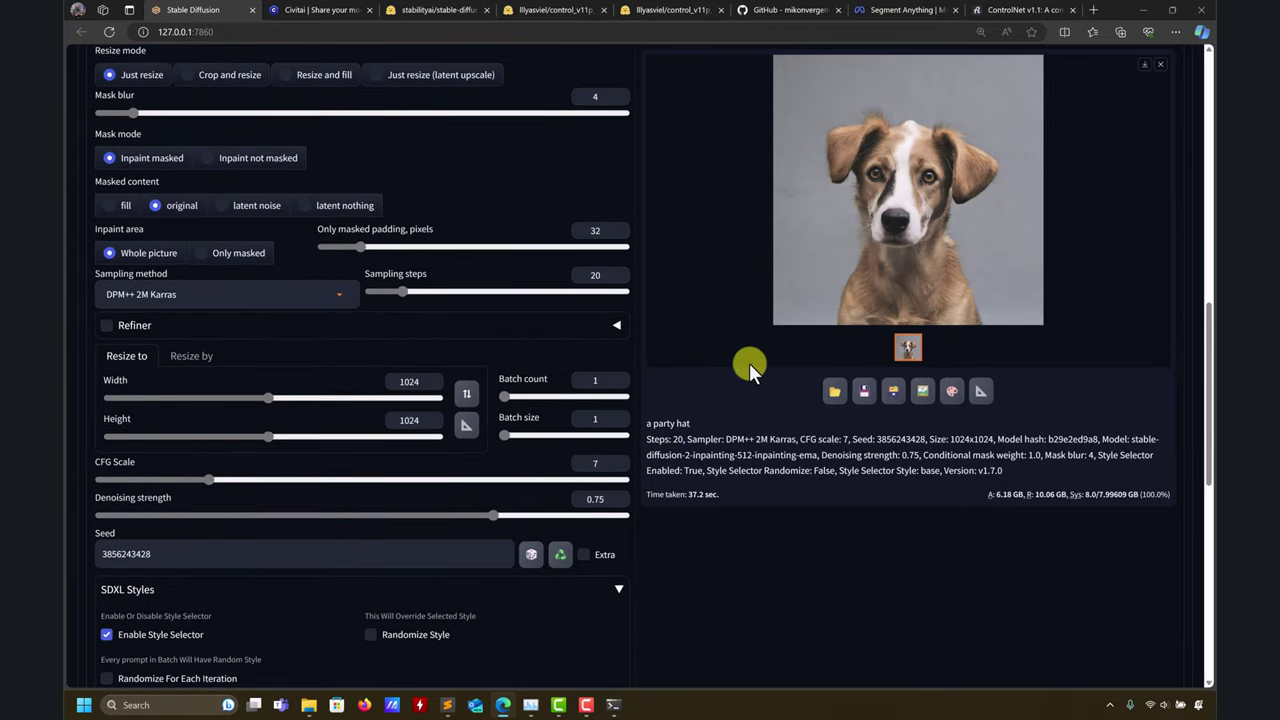
scroll(749, 363, up, 8)
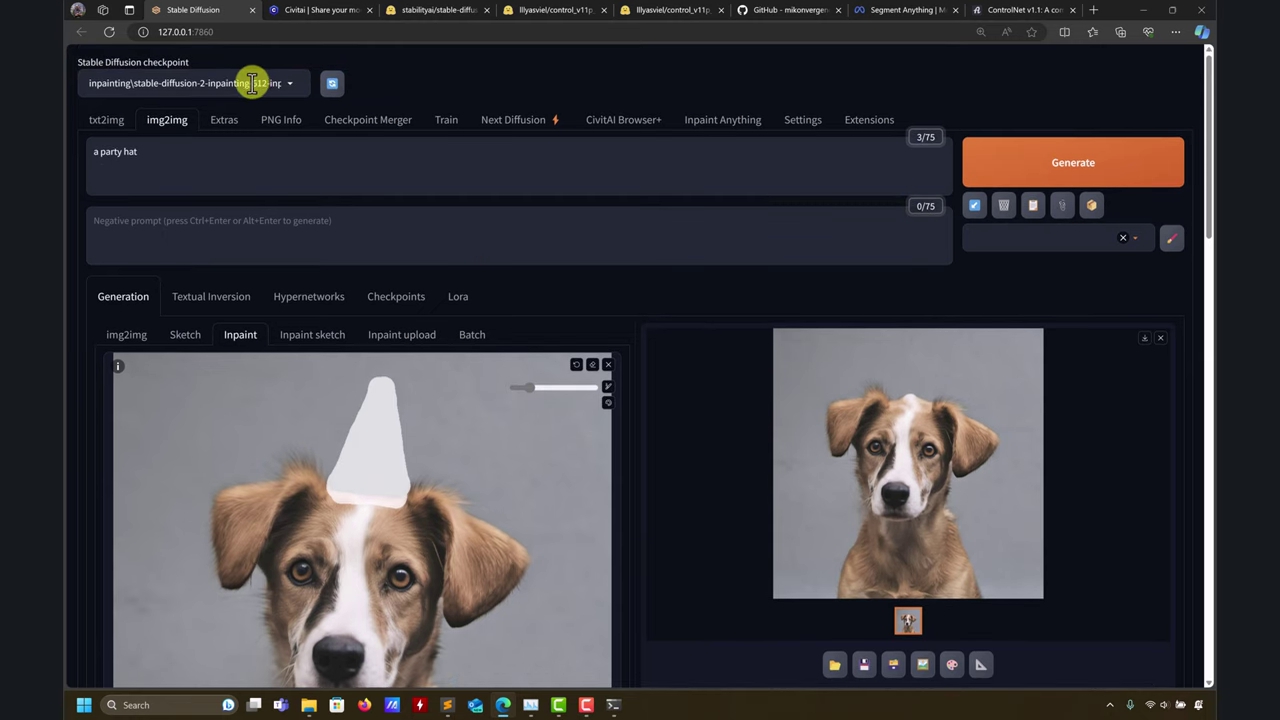
Set the output width and height to 512 and generate the party hat image.
scroll(677, 359, down, 8)
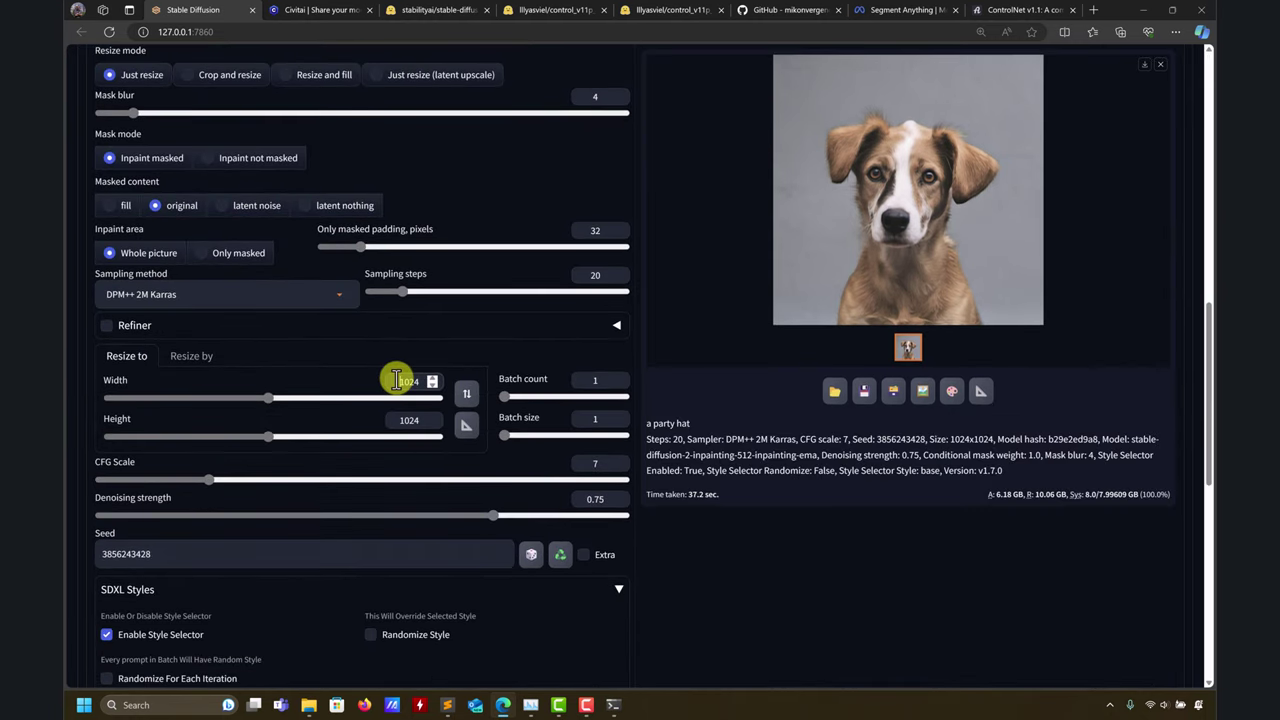
double_click(397, 420)
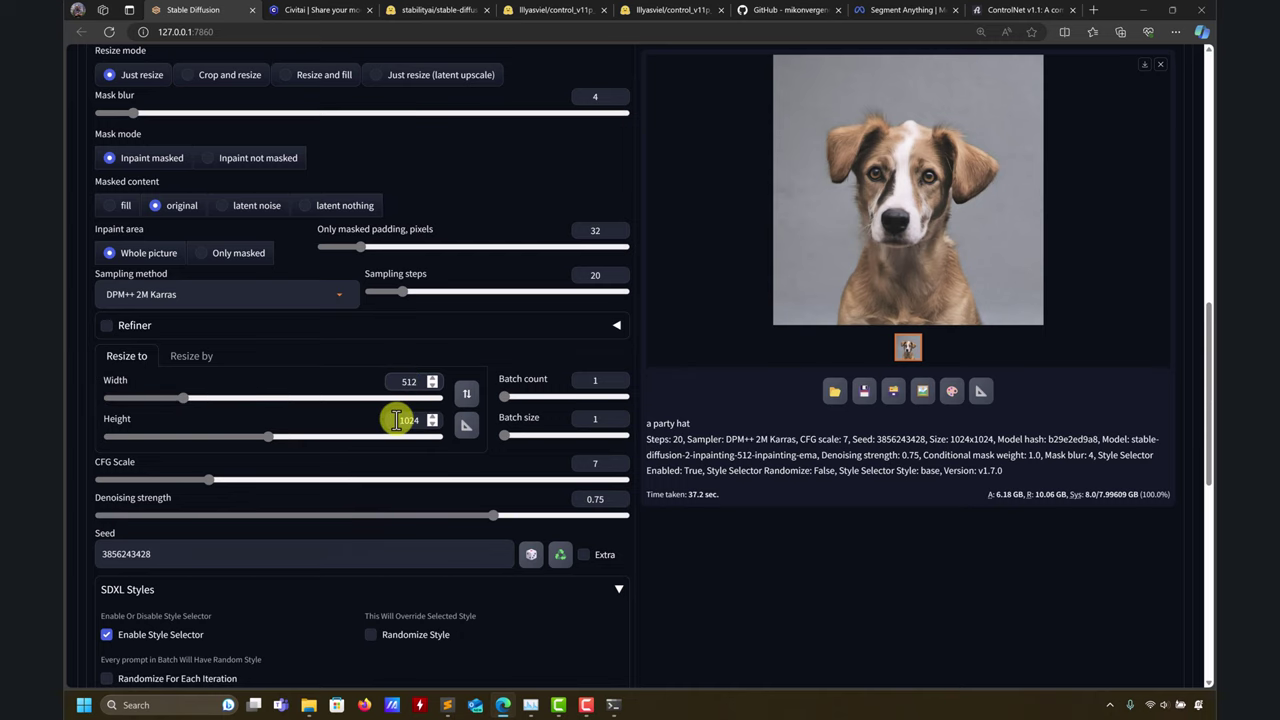
scroll(690, 420, up, 10)
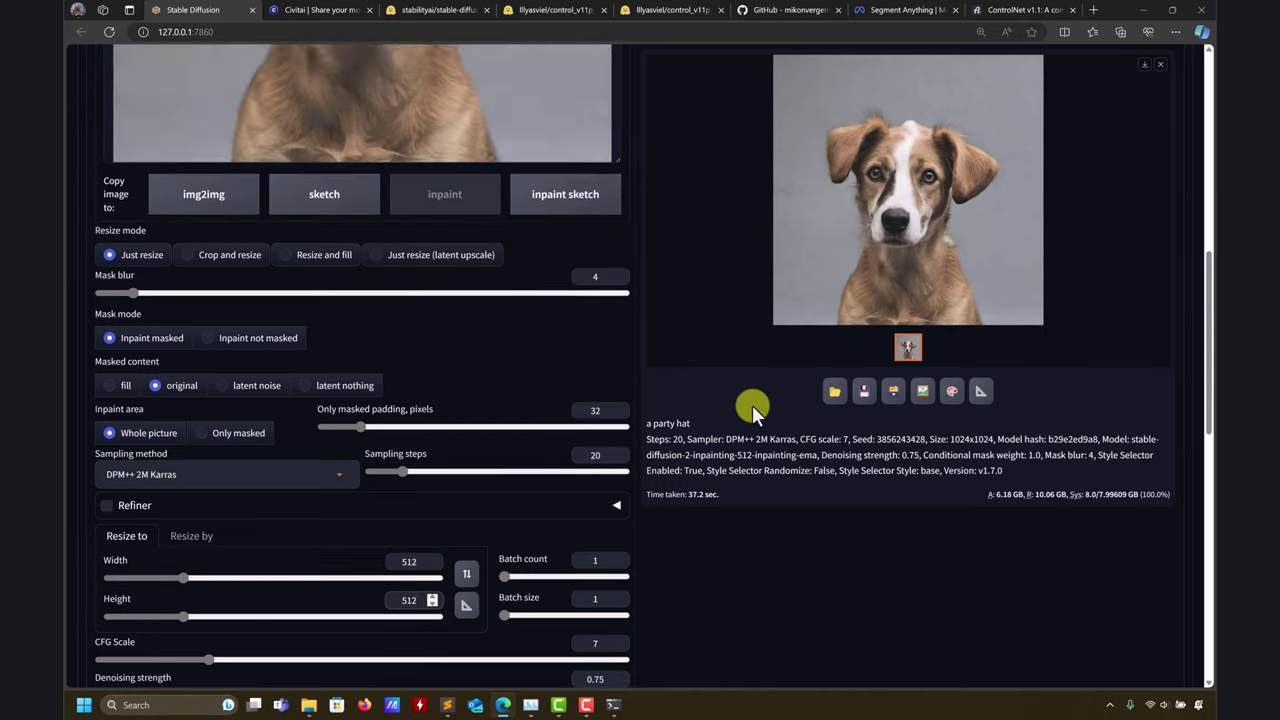
click(1074, 164)
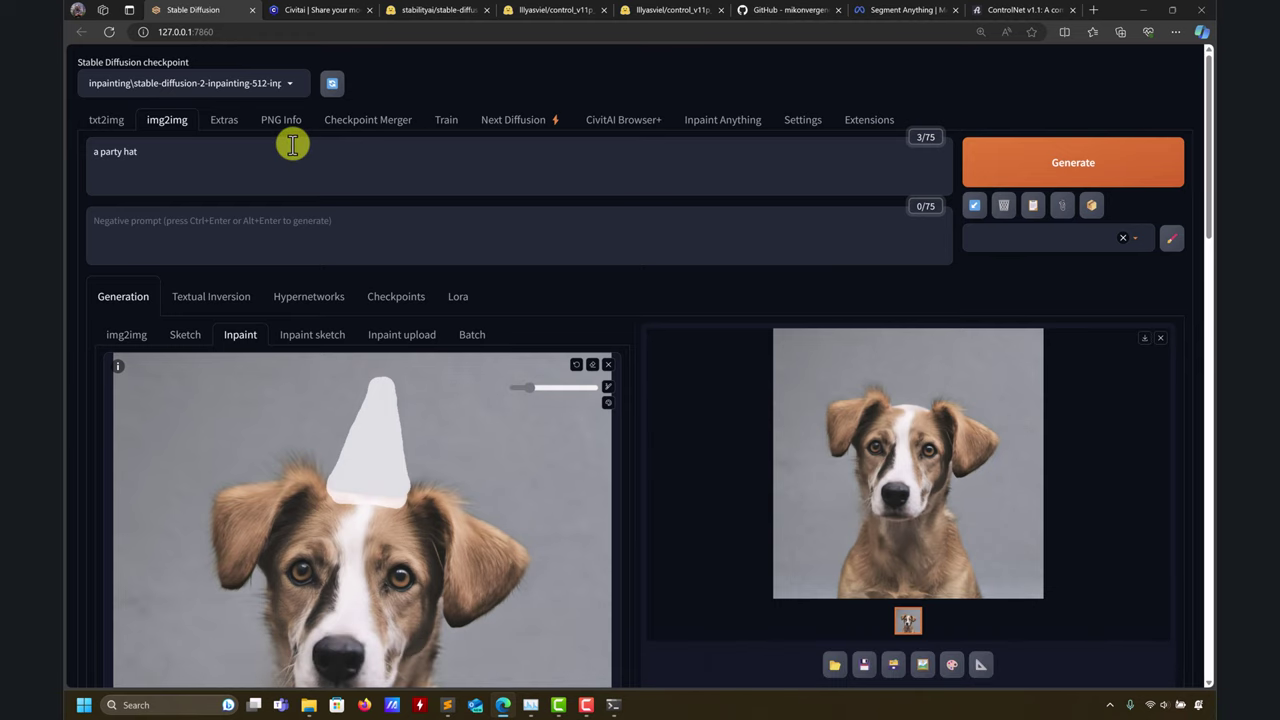
Set the inpaint area to Only masked.
scroll(673, 425, down, 10)
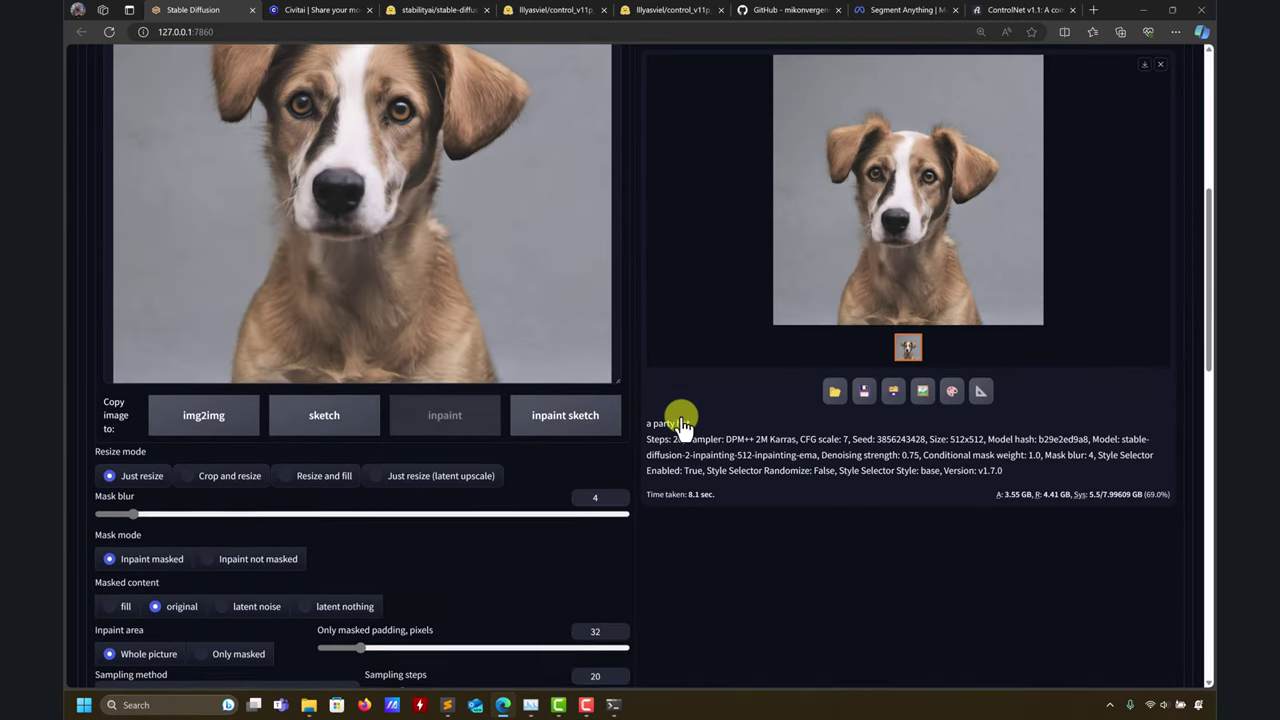
scroll(680, 418, up, 4)
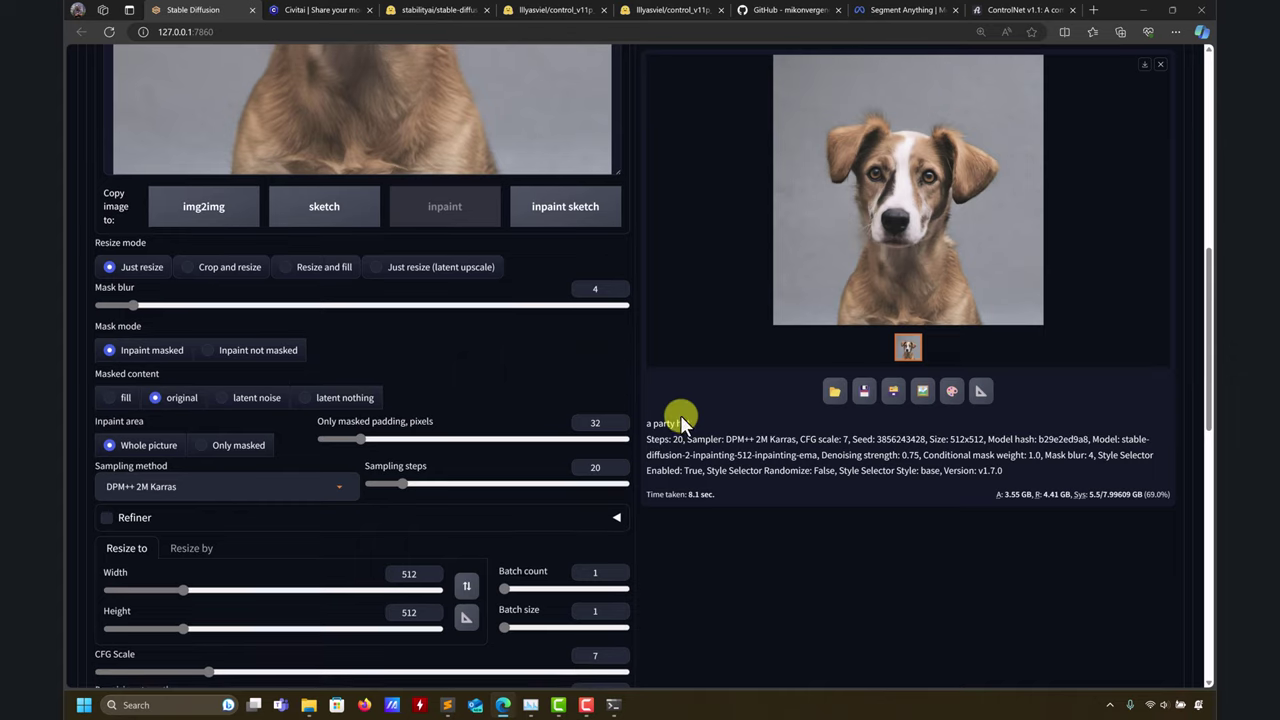
click(209, 543)
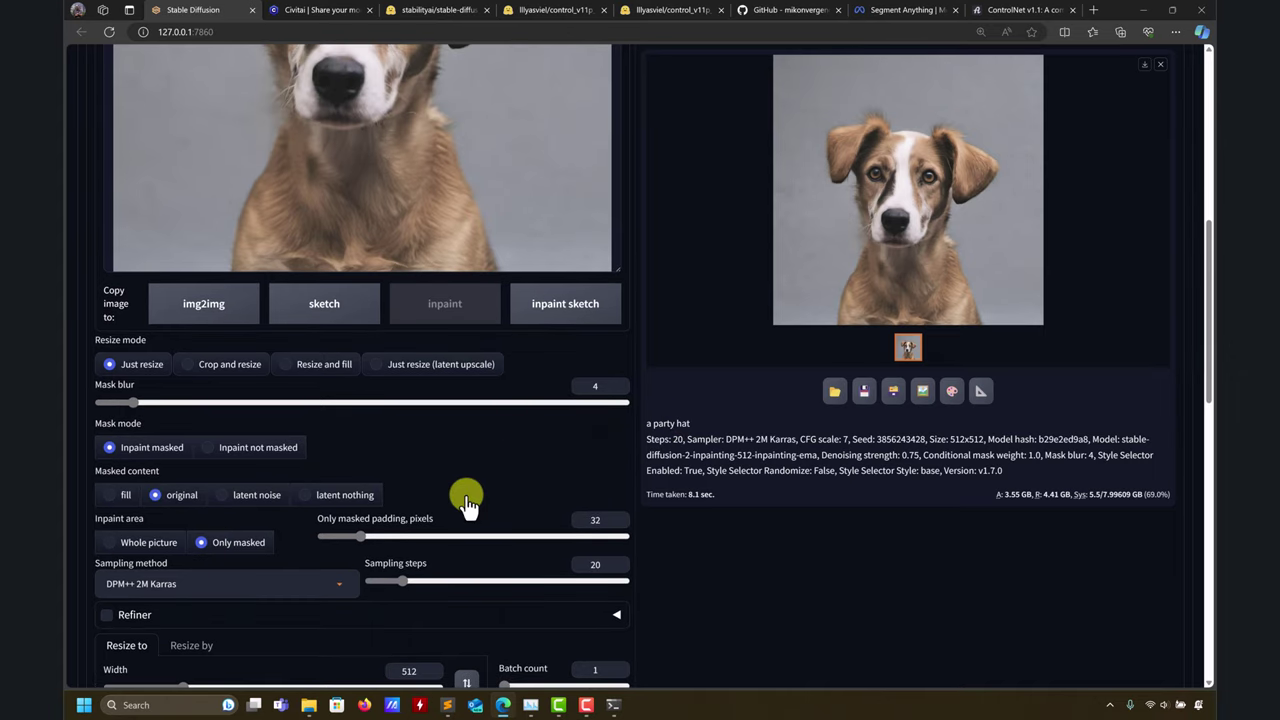
scroll(704, 402, up, 1)
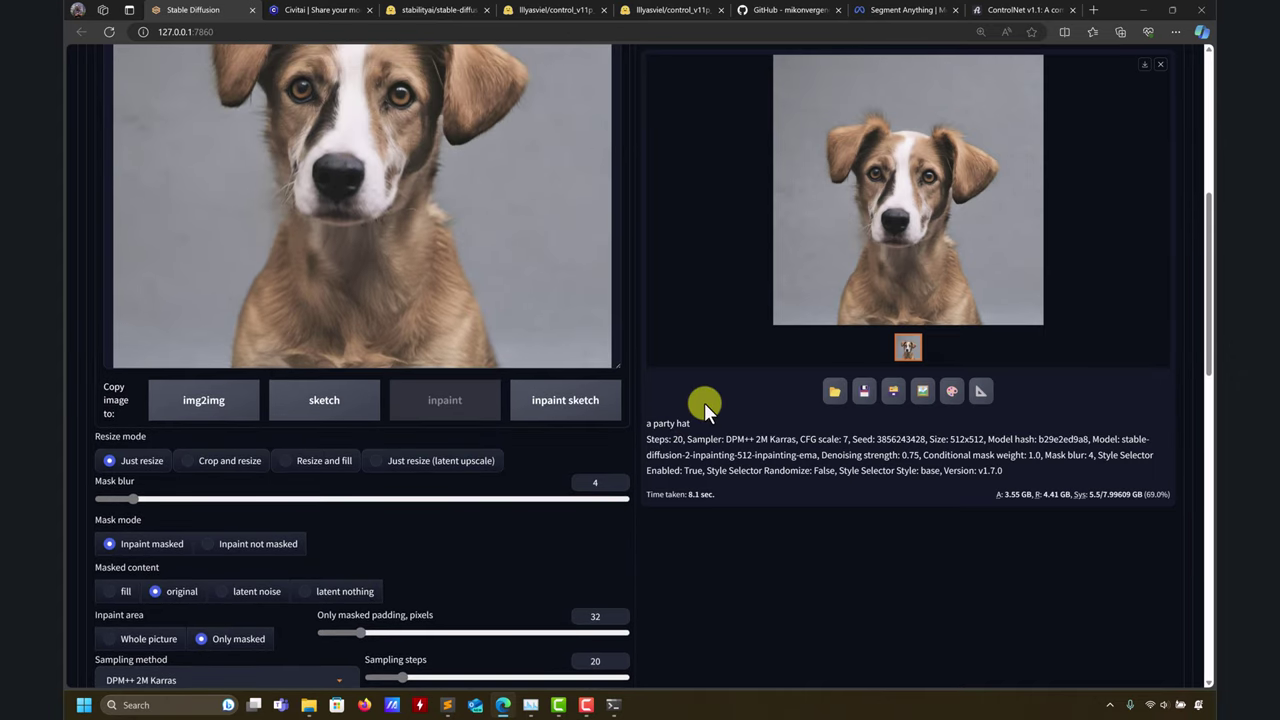
Set the denoising strength to 0.95 and generate the party hat image.
scroll(704, 402, up, 4)
scroll(704, 402, down, 10)
scroll(710, 410, up, 1)
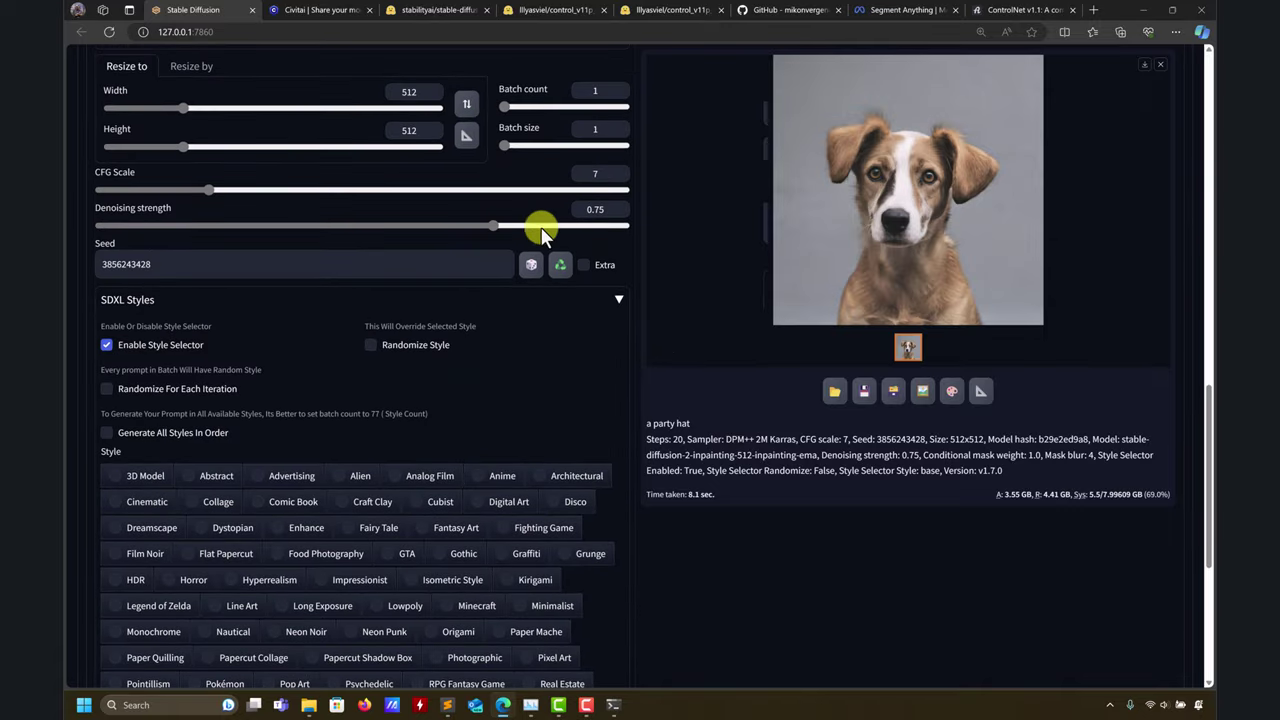
drag(543, 223, 596, 227)
scroll(729, 289, up, 5)
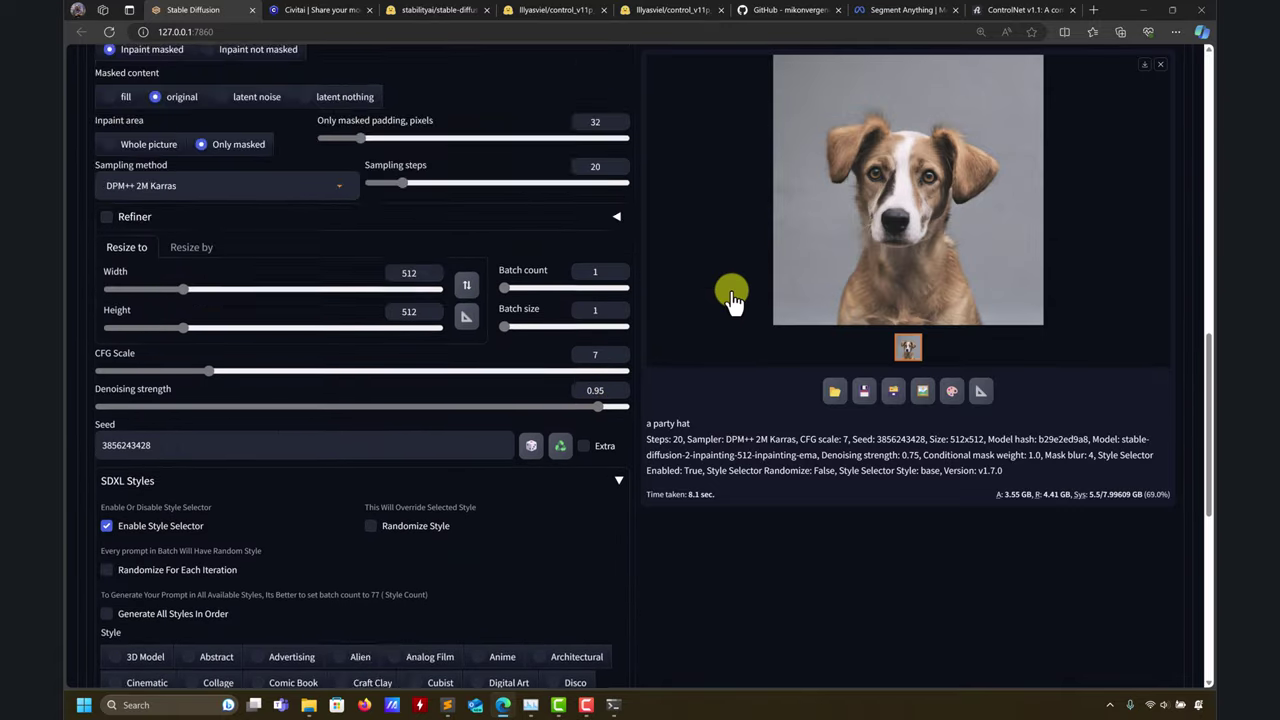
scroll(633, 382, down, 3)
scroll(722, 375, up, 10)
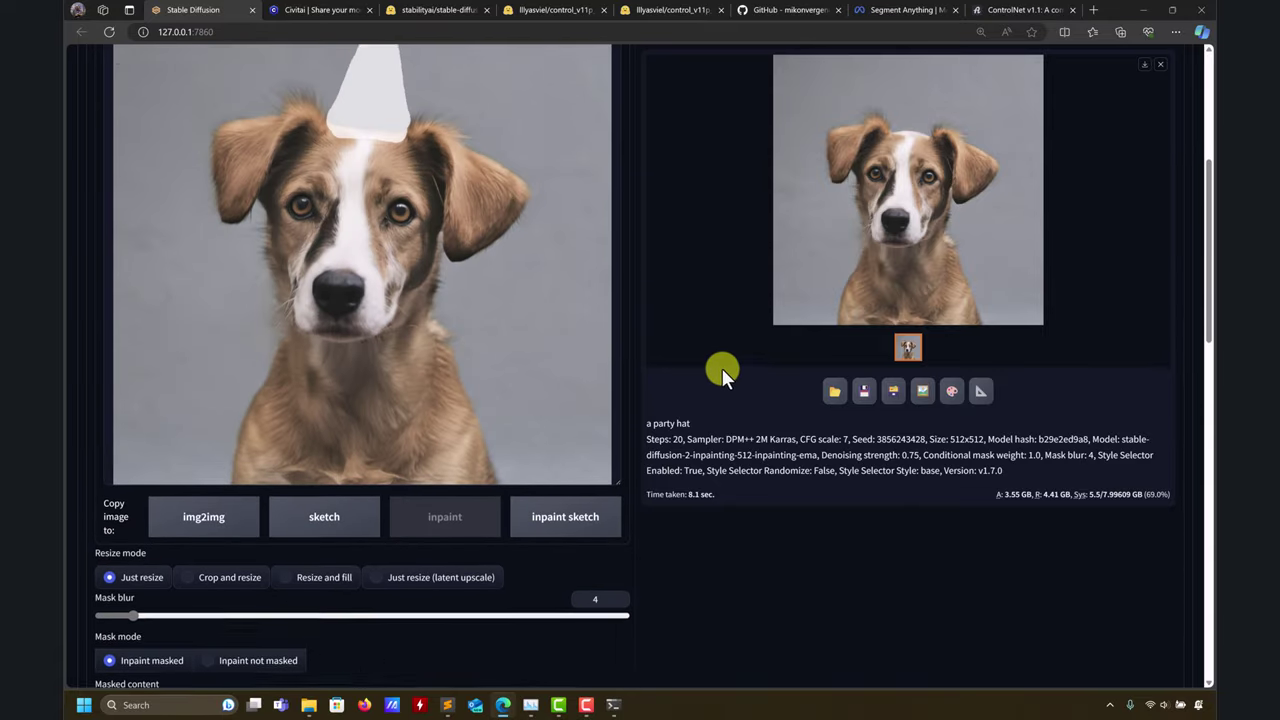
click(1045, 180)
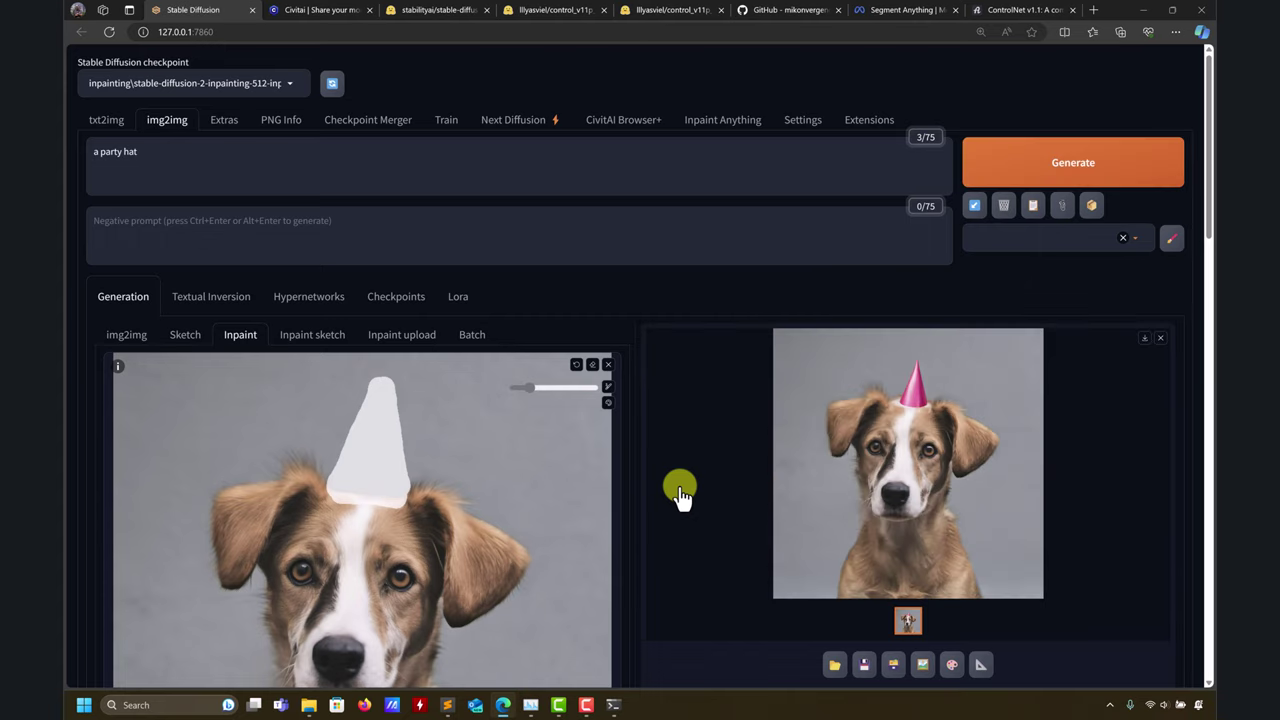
Inspect the hat on the dog's head at enlarged size and close the preview.
click(914, 405)
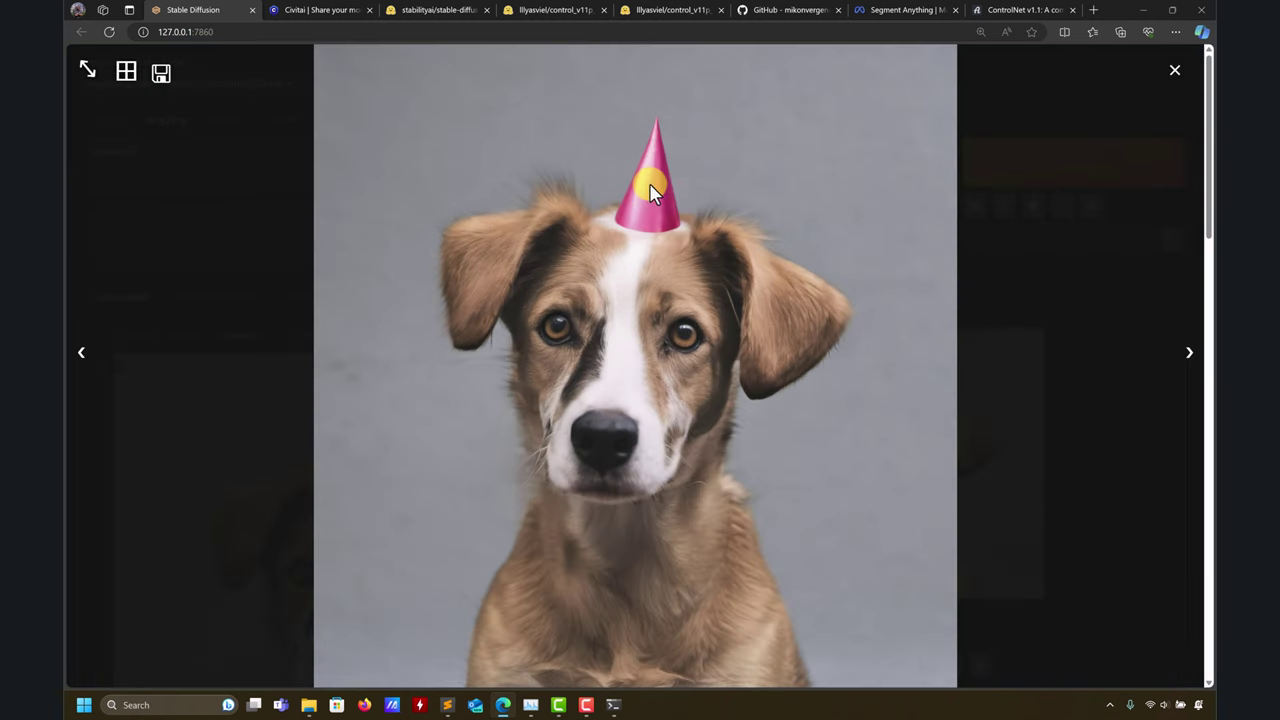
click(1172, 72)
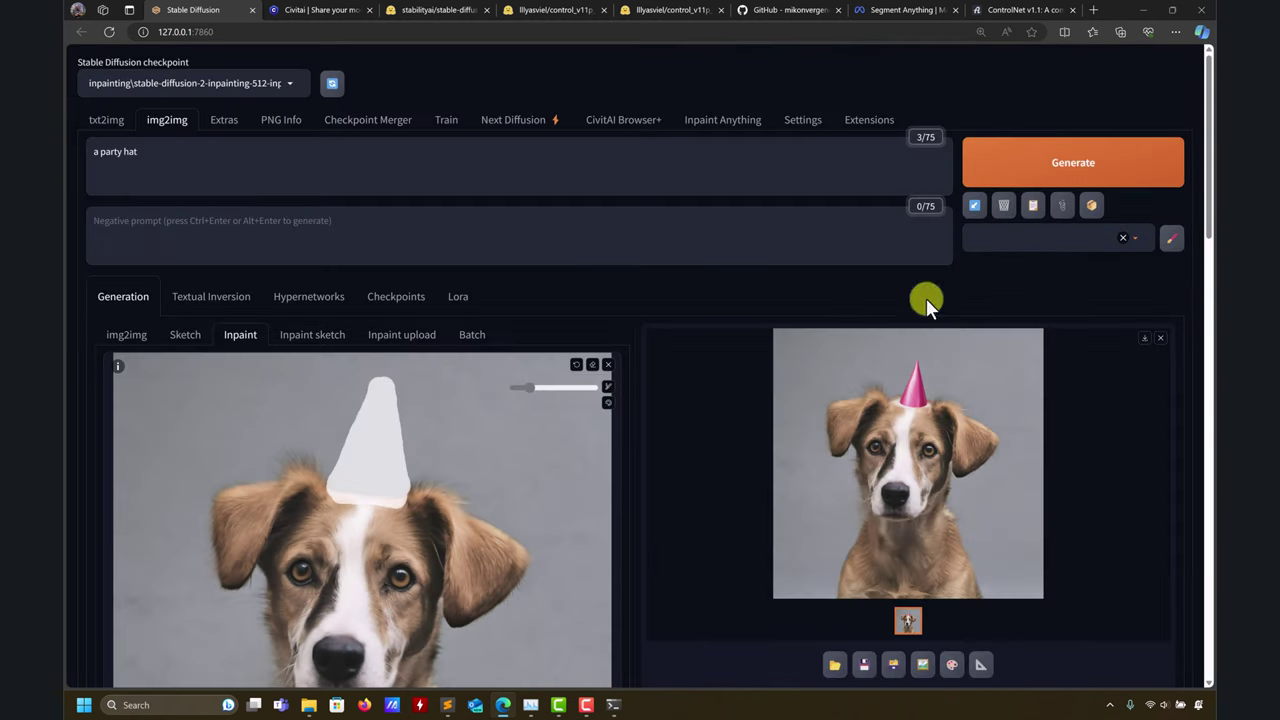
scroll(700, 422, down, 2)
scroll(731, 415, up, 2)
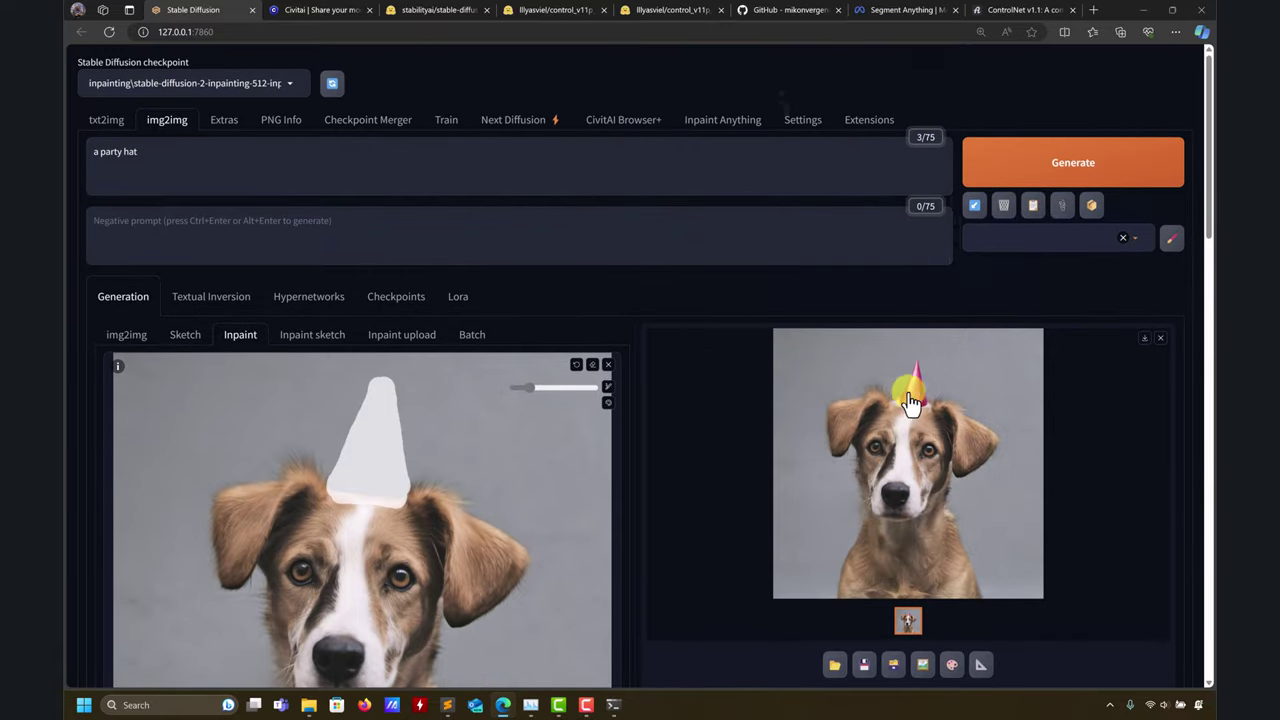
click(912, 403)
click(1175, 71)
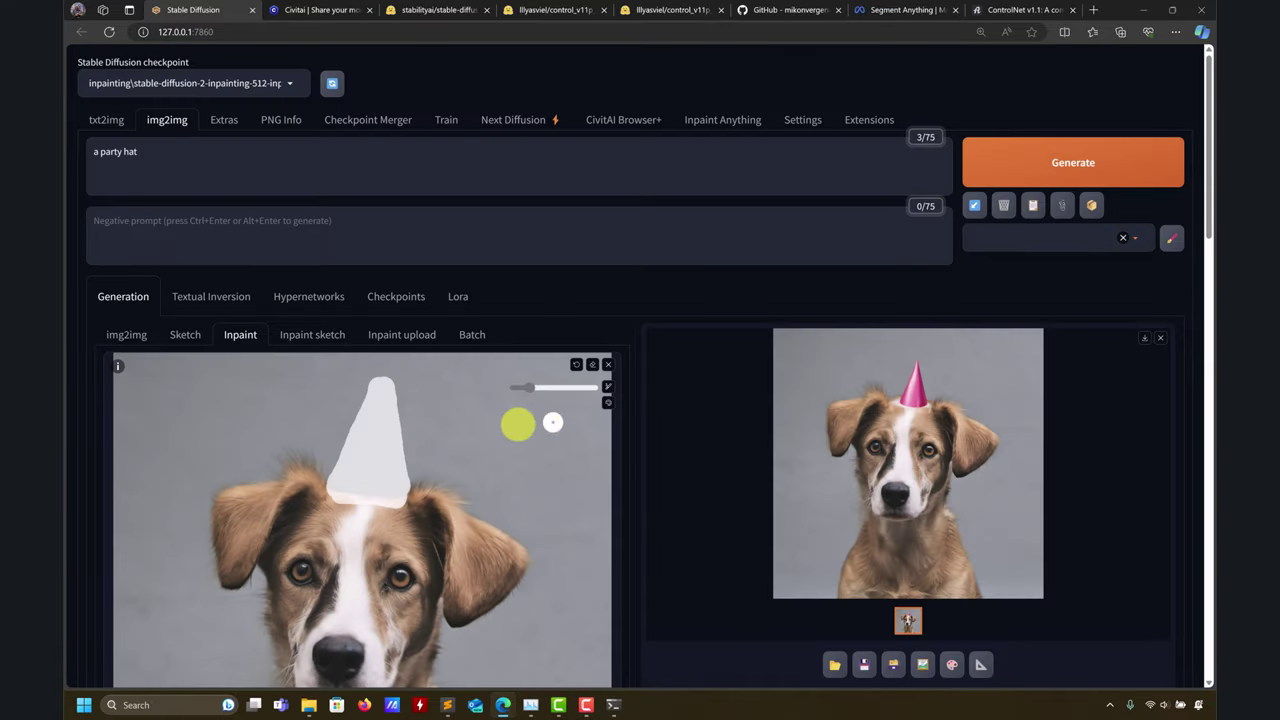
Set the inpaint area to Whole picture and generate the party hat image.
scroll(620, 449, down, 8)
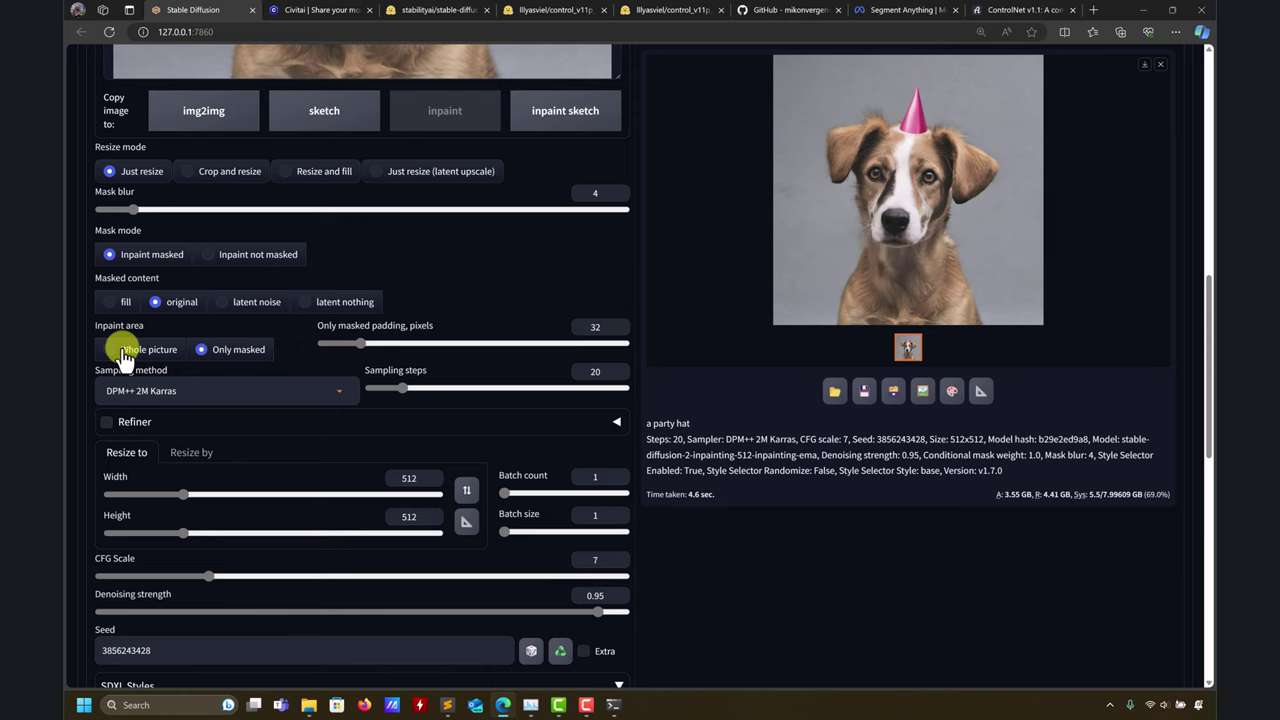
scroll(766, 414, up, 8)
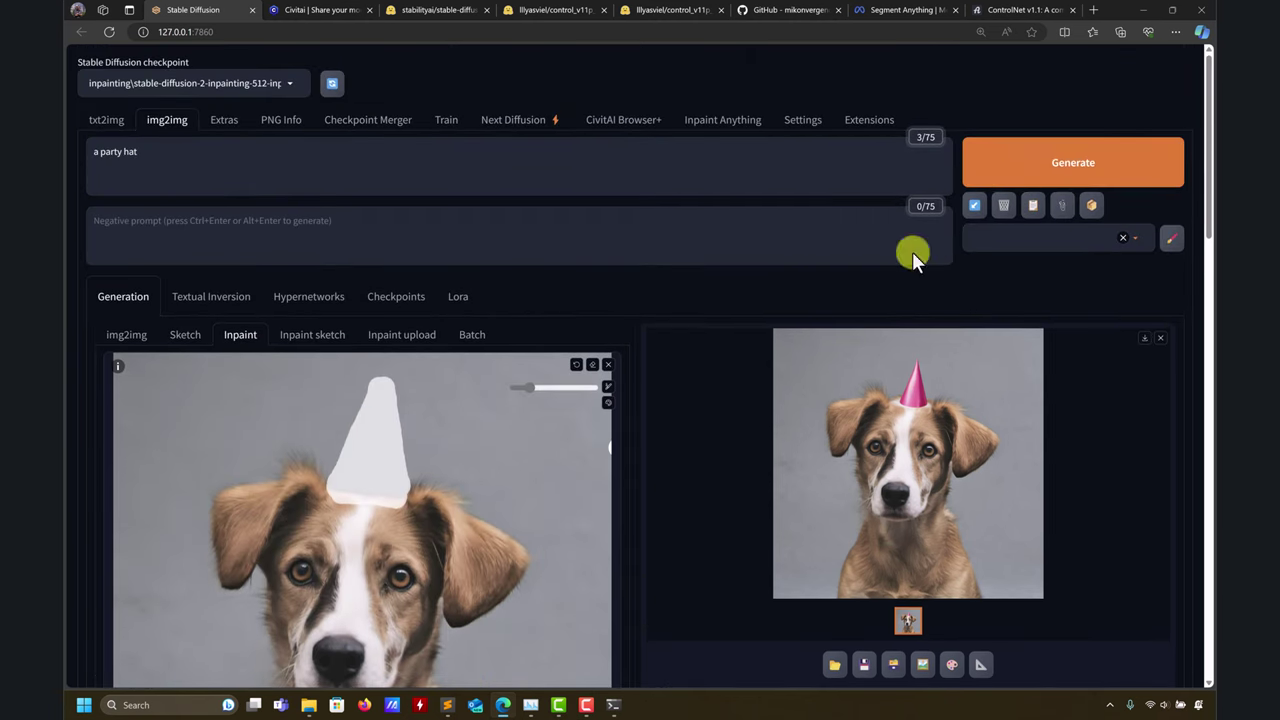
key(ctrl+Return)
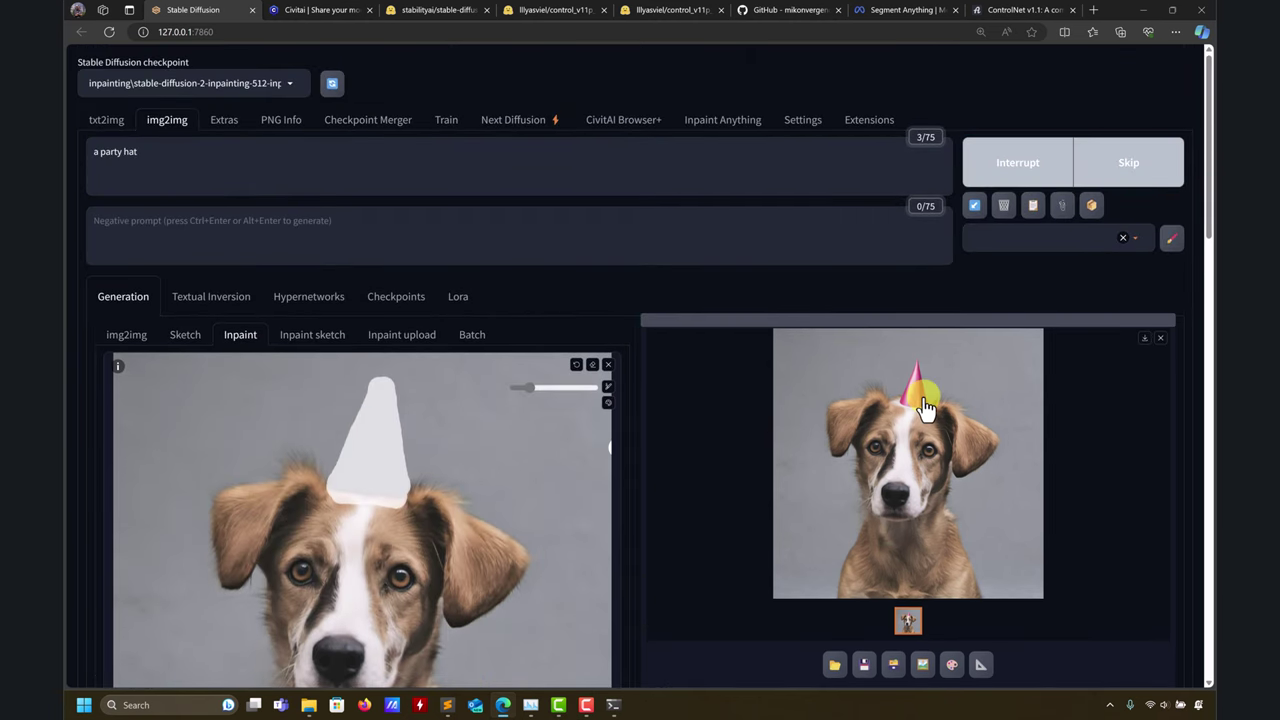
Inspect the top of the dog's head in the generated image at enlarged size and close the preview.
click(926, 408)
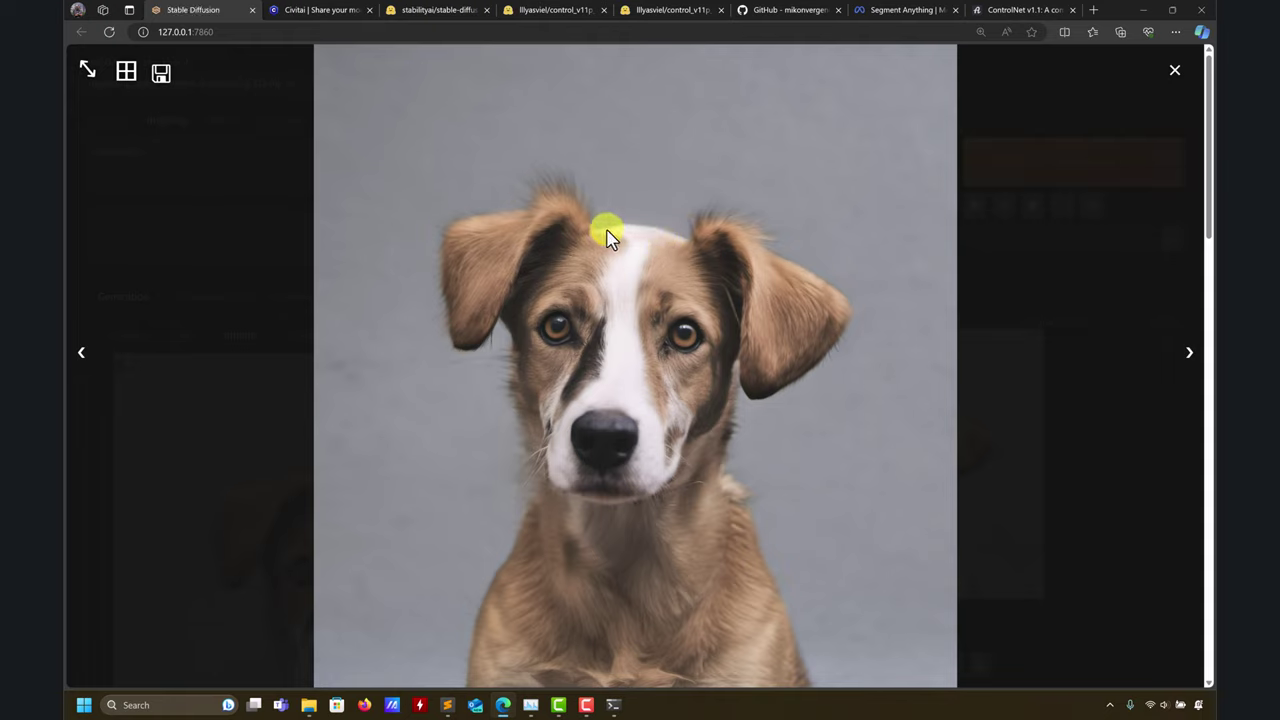
click(1174, 70)
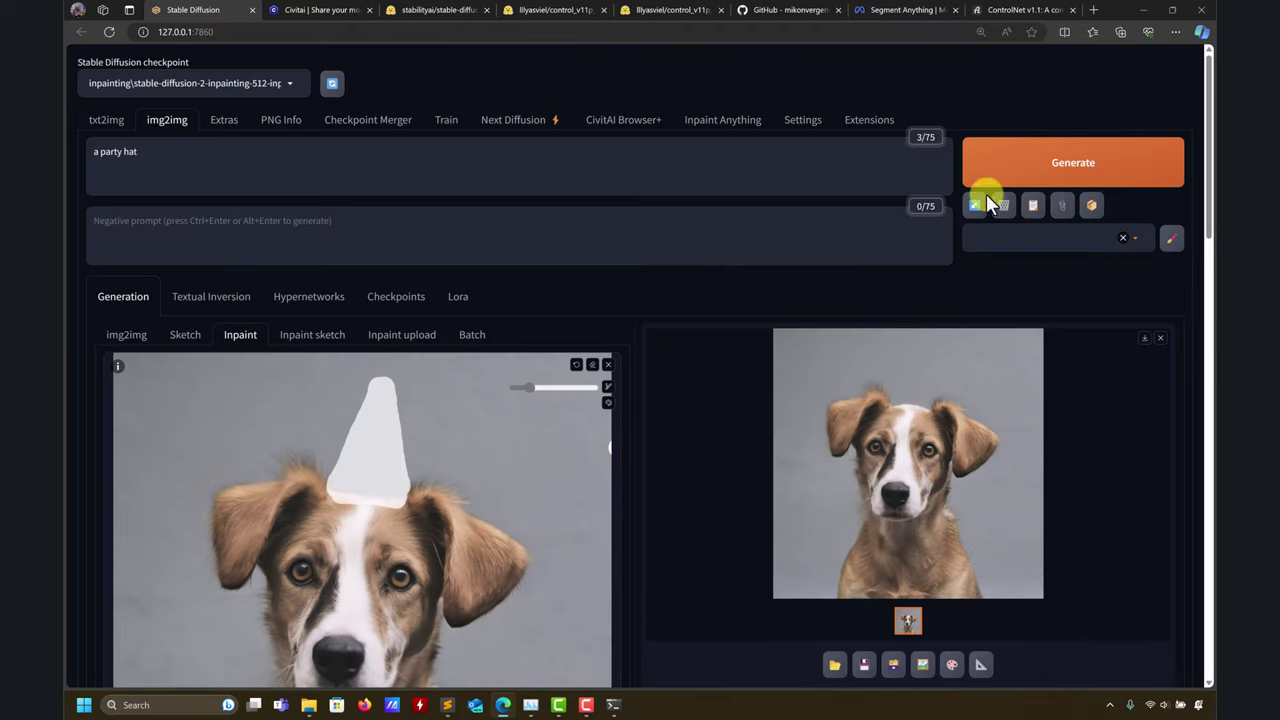
click(949, 428)
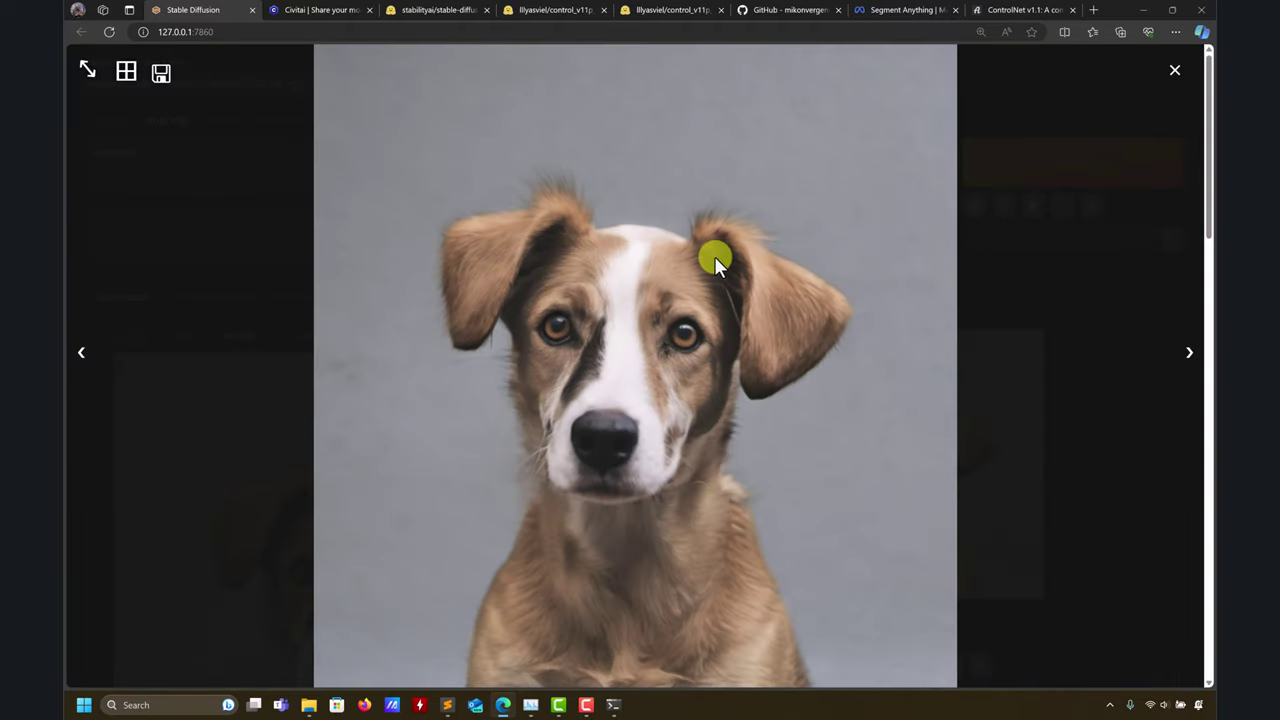
click(1162, 72)
Match the output width and height to the source image, 1024 by 1024, and generate the party hat image.
scroll(491, 420, down, 9)
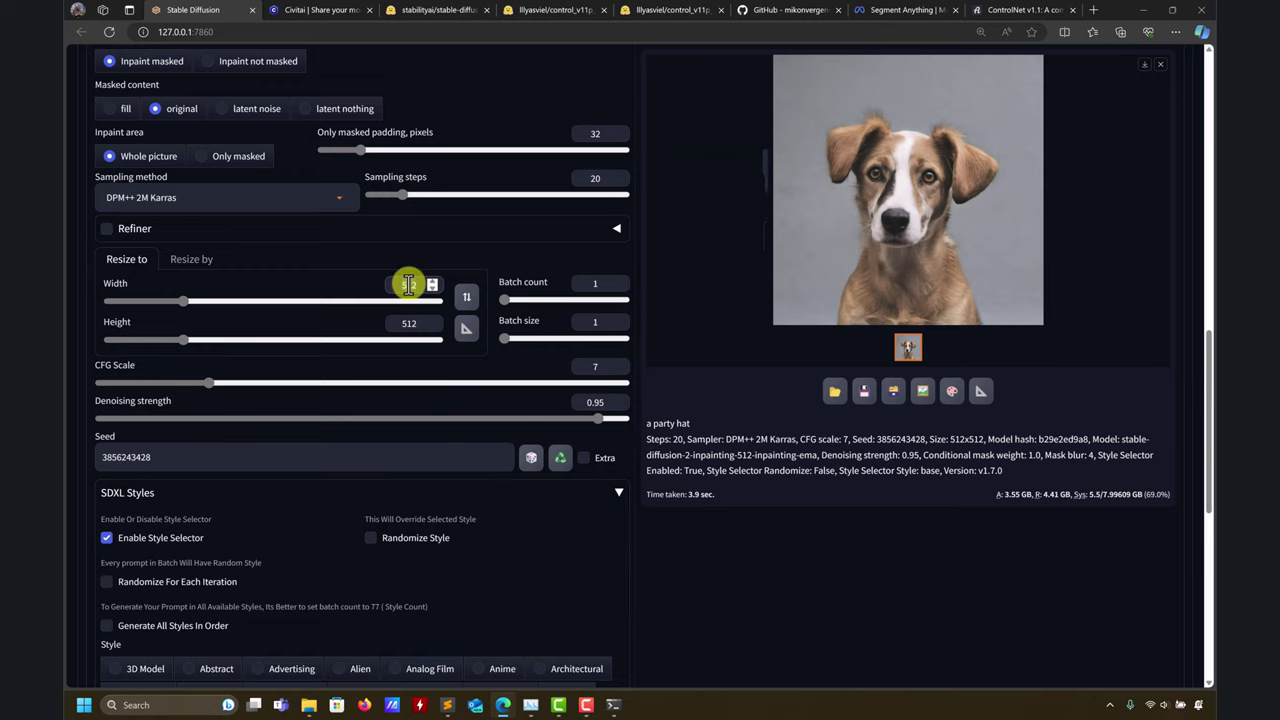
click(466, 330)
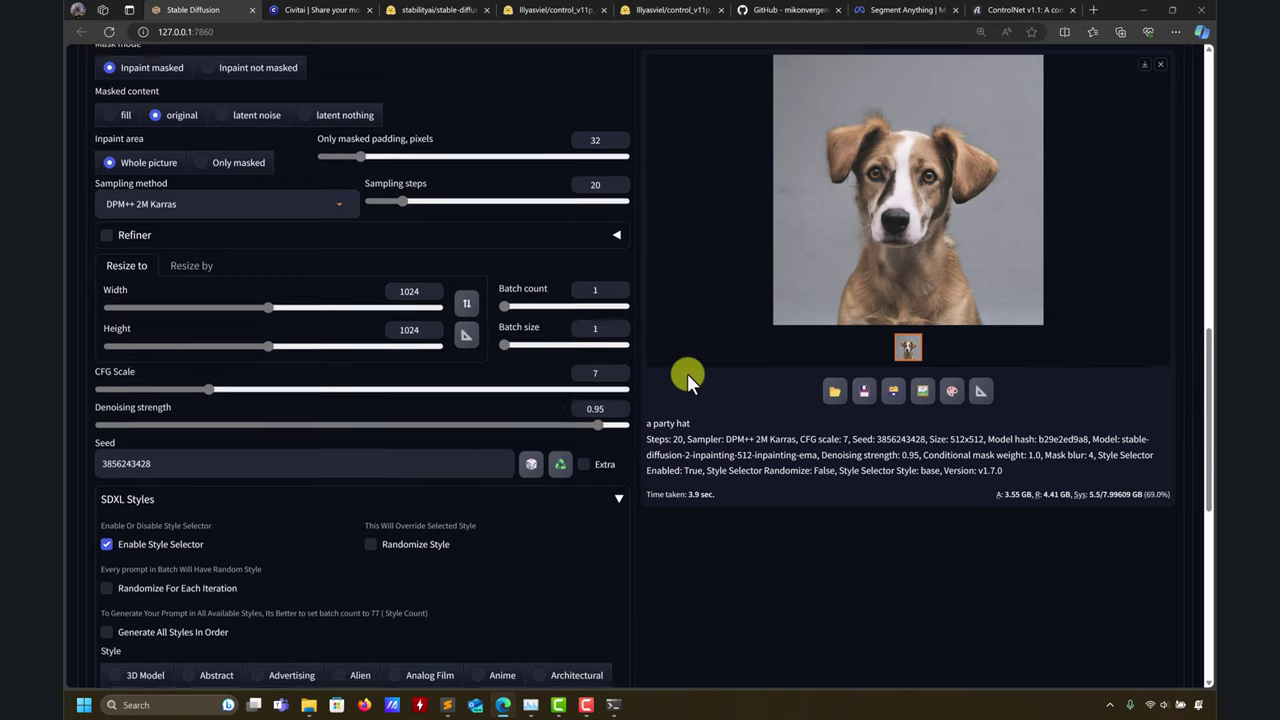
scroll(686, 374, up, 5)
scroll(1140, 170, up, 6)
click(1106, 172)
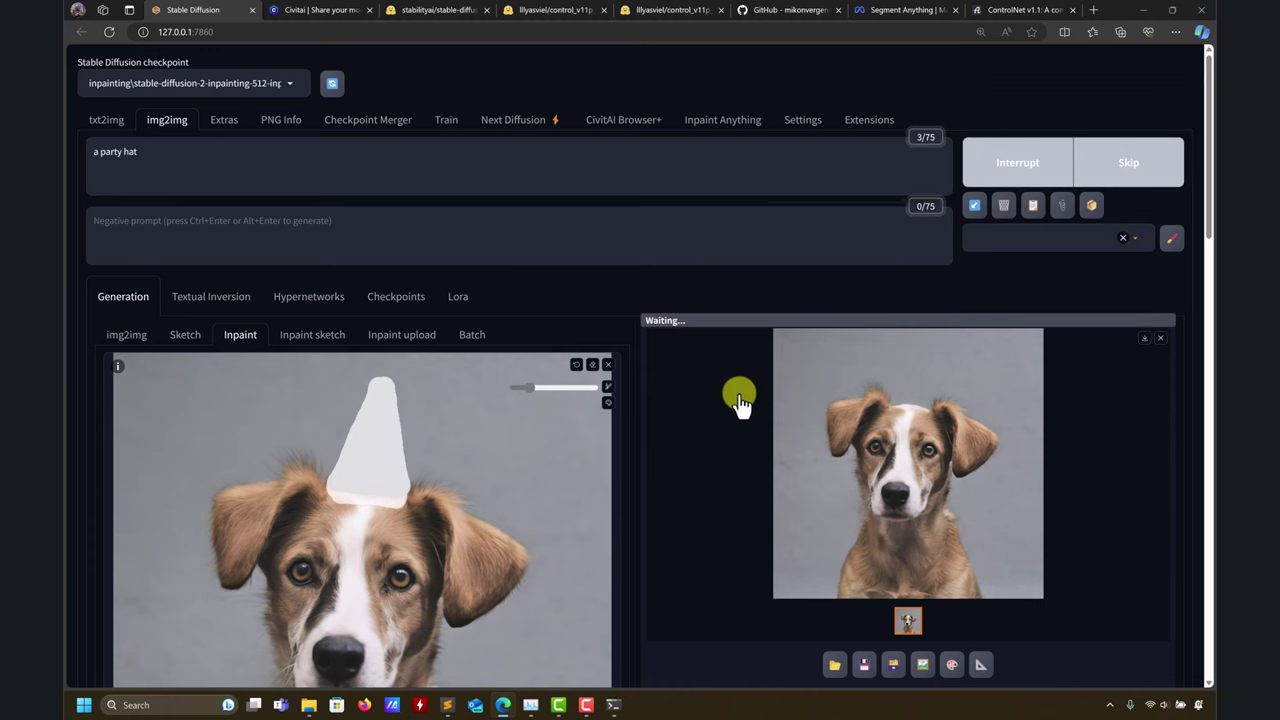
Review the inpaint and resize settings against the generated image, and inspect the resulting hat at enlarged size.
scroll(626, 323, down, 3)
scroll(723, 309, up, 3)
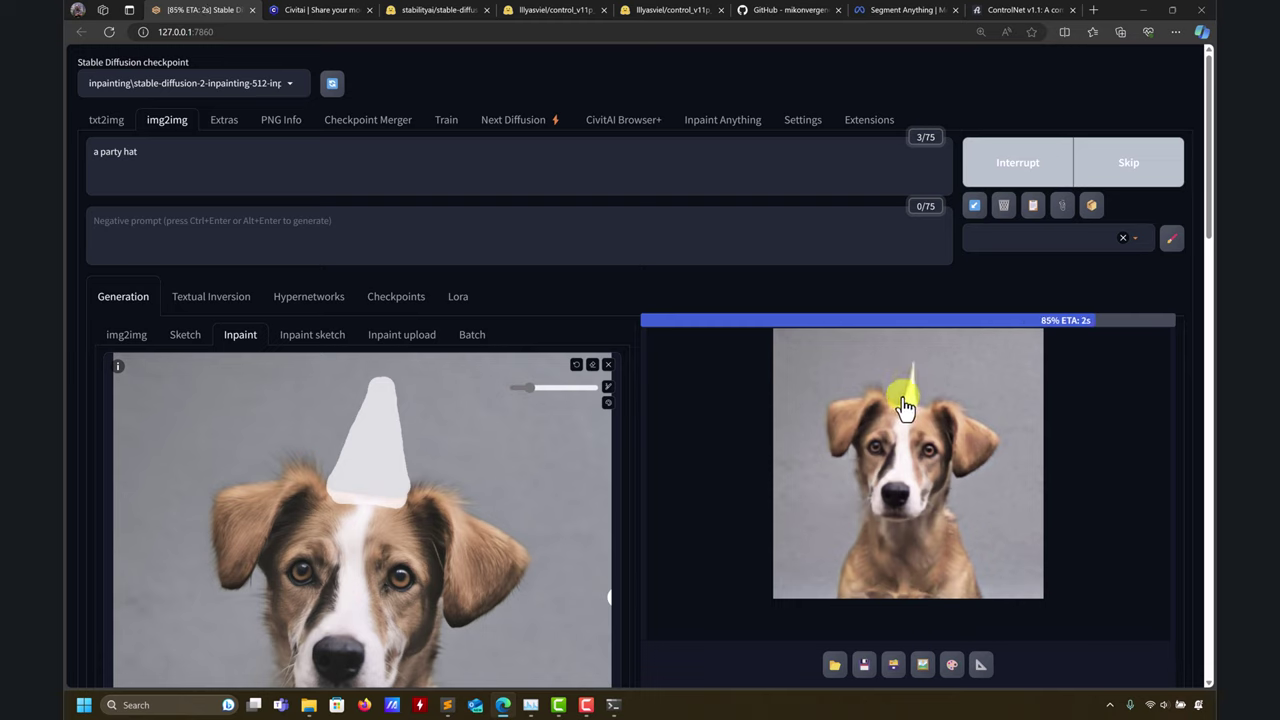
scroll(660, 450, down, 6)
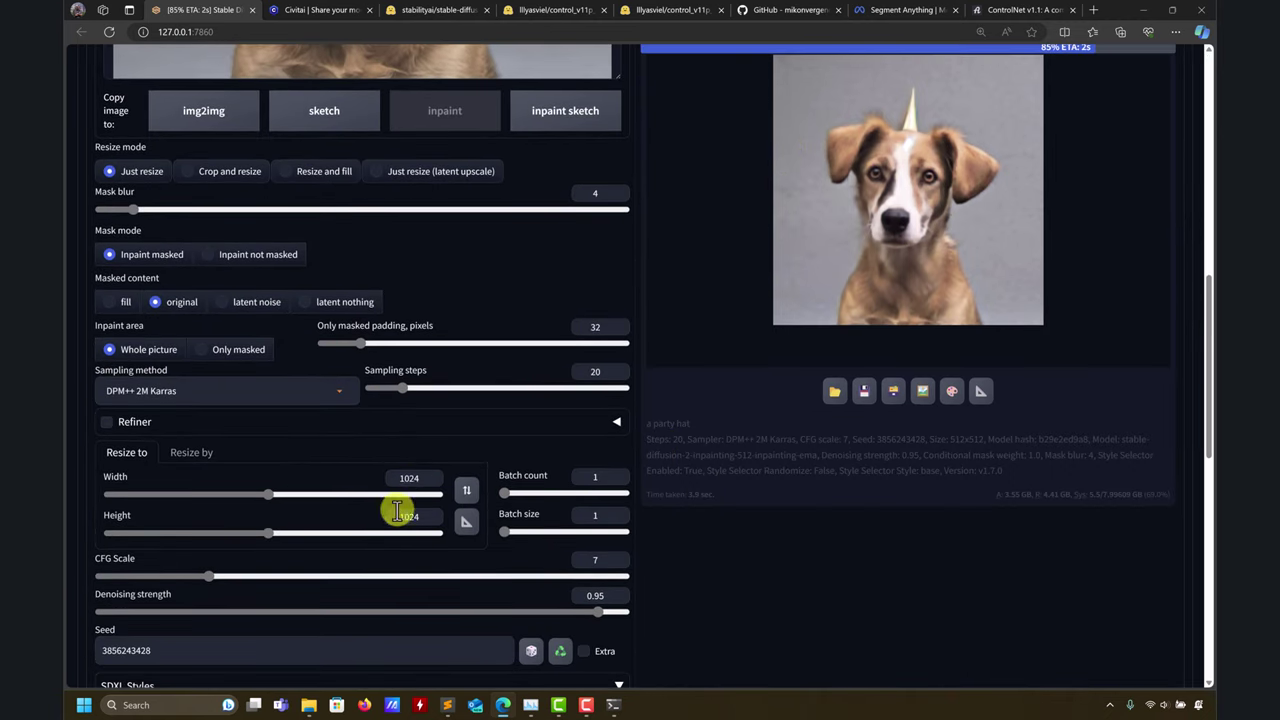
scroll(409, 530, up, 10)
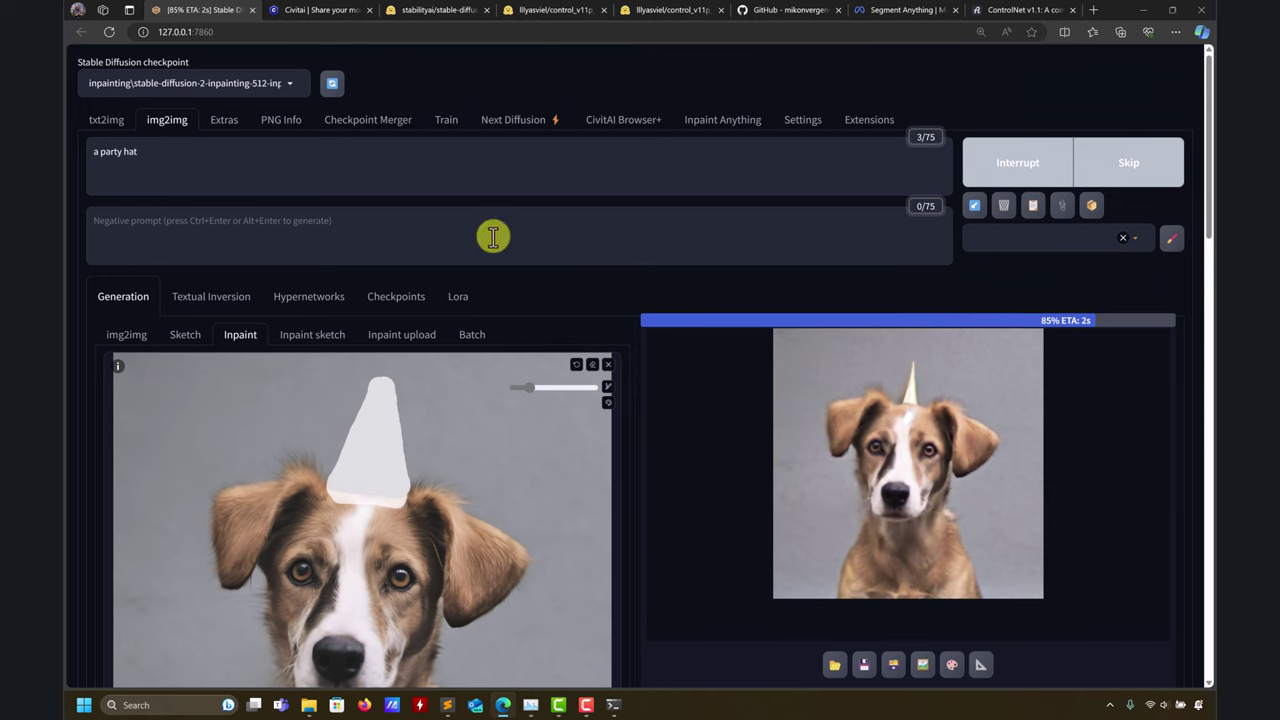
scroll(690, 365, down, 10)
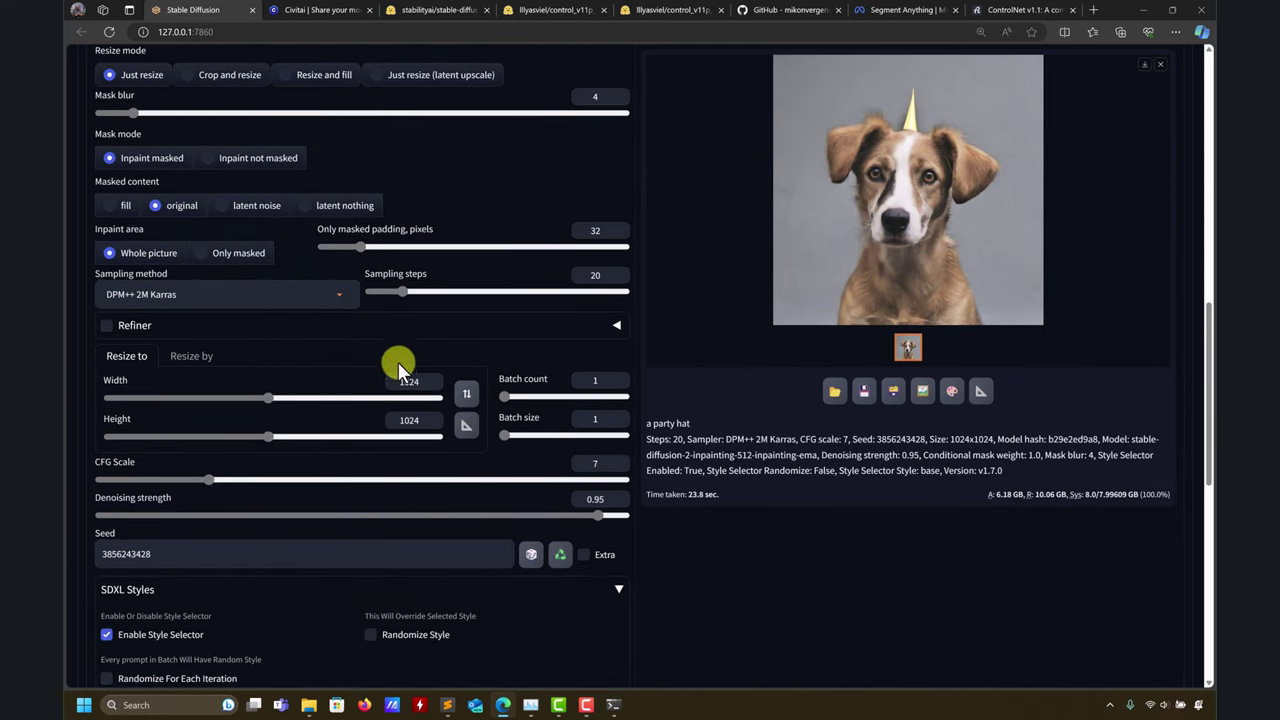
scroll(390, 406, up, 3)
scroll(409, 509, down, 3)
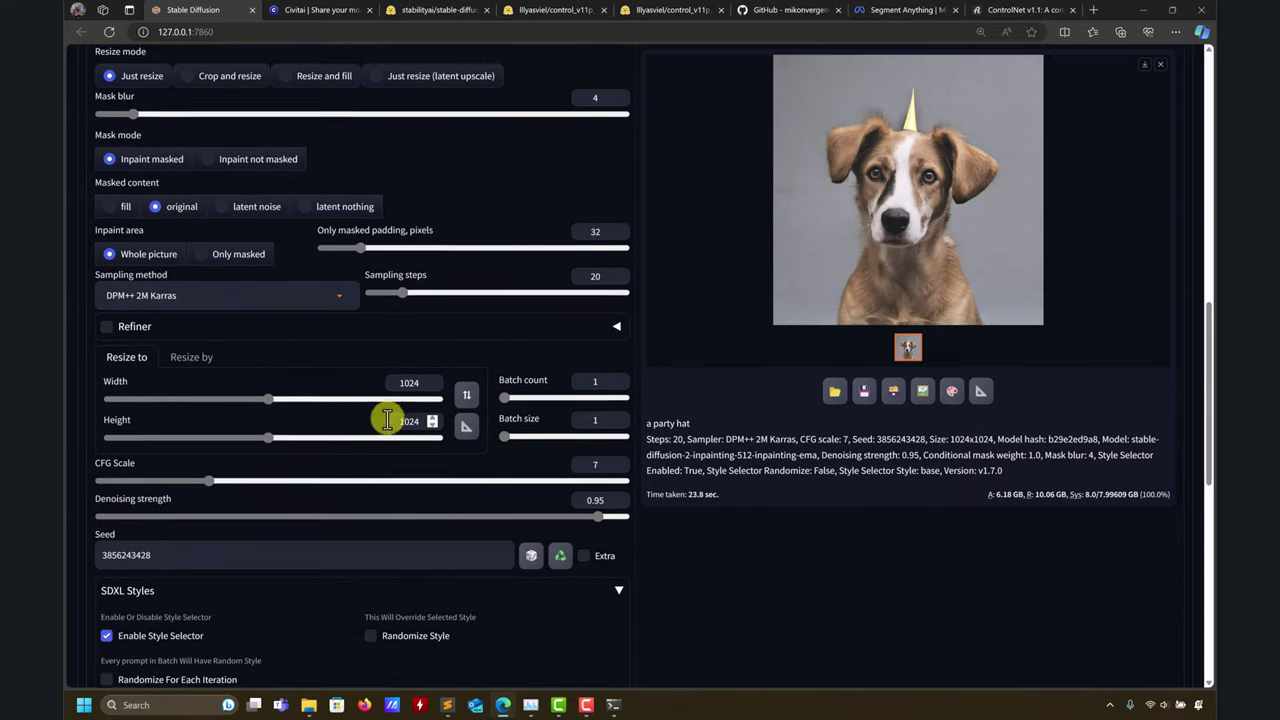
scroll(405, 480, up, 3)
scroll(408, 500, down, 3)
scroll(405, 495, up, 2)
scroll(401, 590, up, 7)
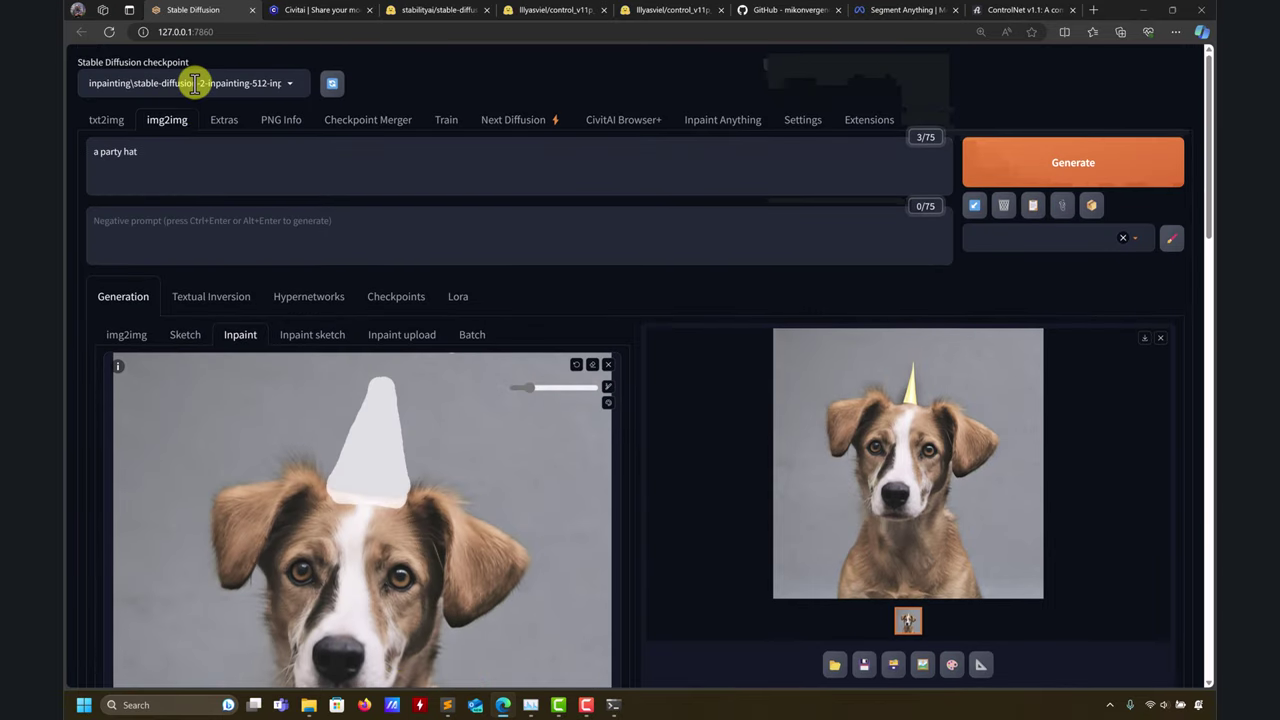
click(900, 393)
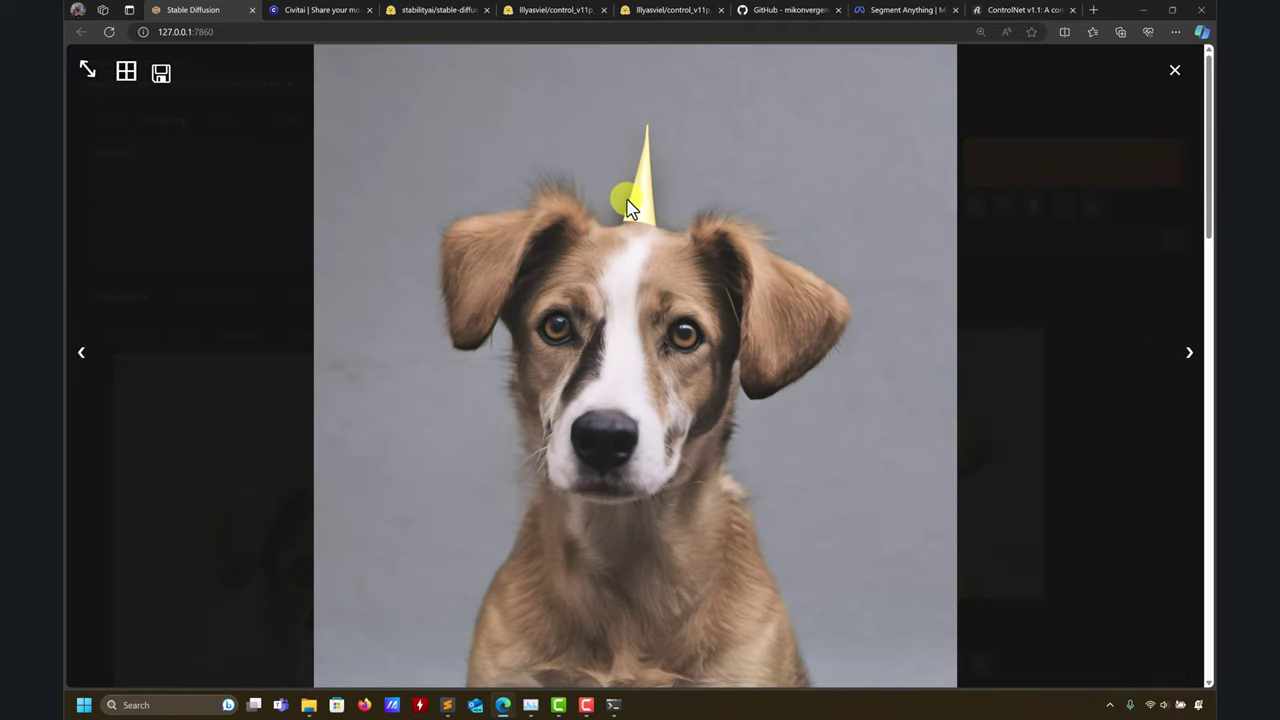
click(1175, 70)
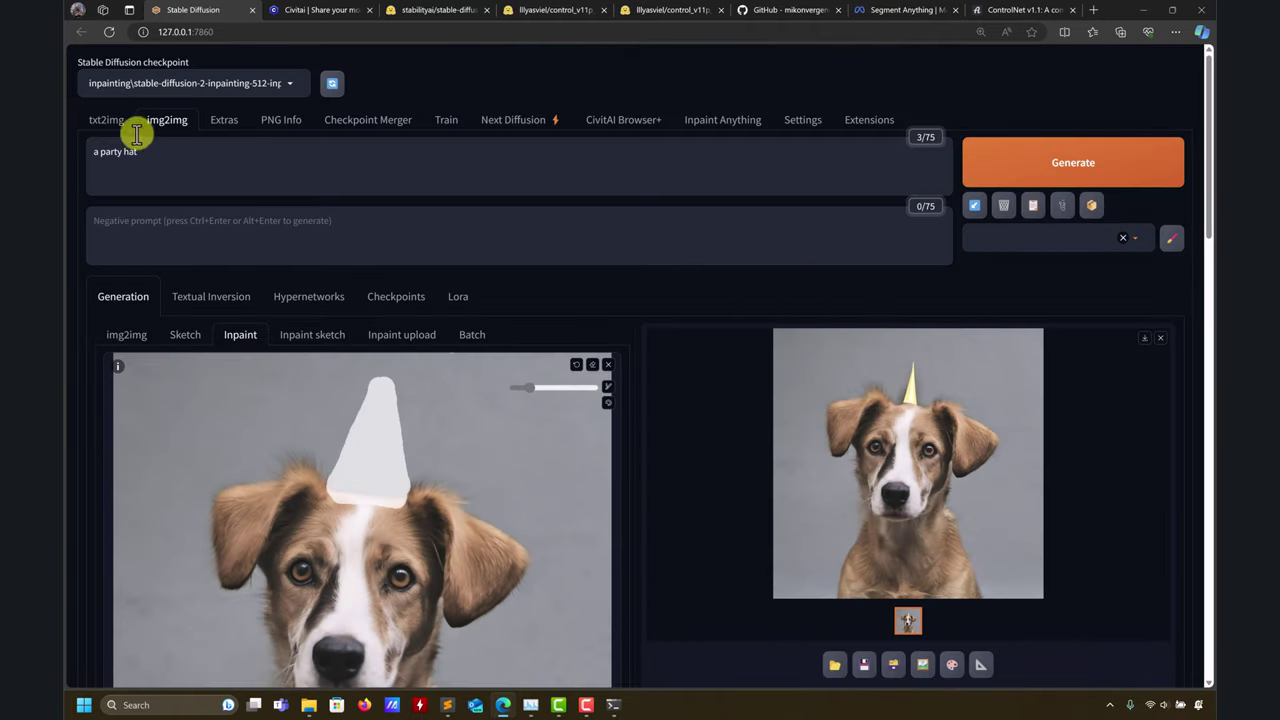
Switch the Stable Diffusion checkpoint to the dreamshaper_8Inpainting-v1-5 inpainting model.
scroll(600, 363, down, 10)
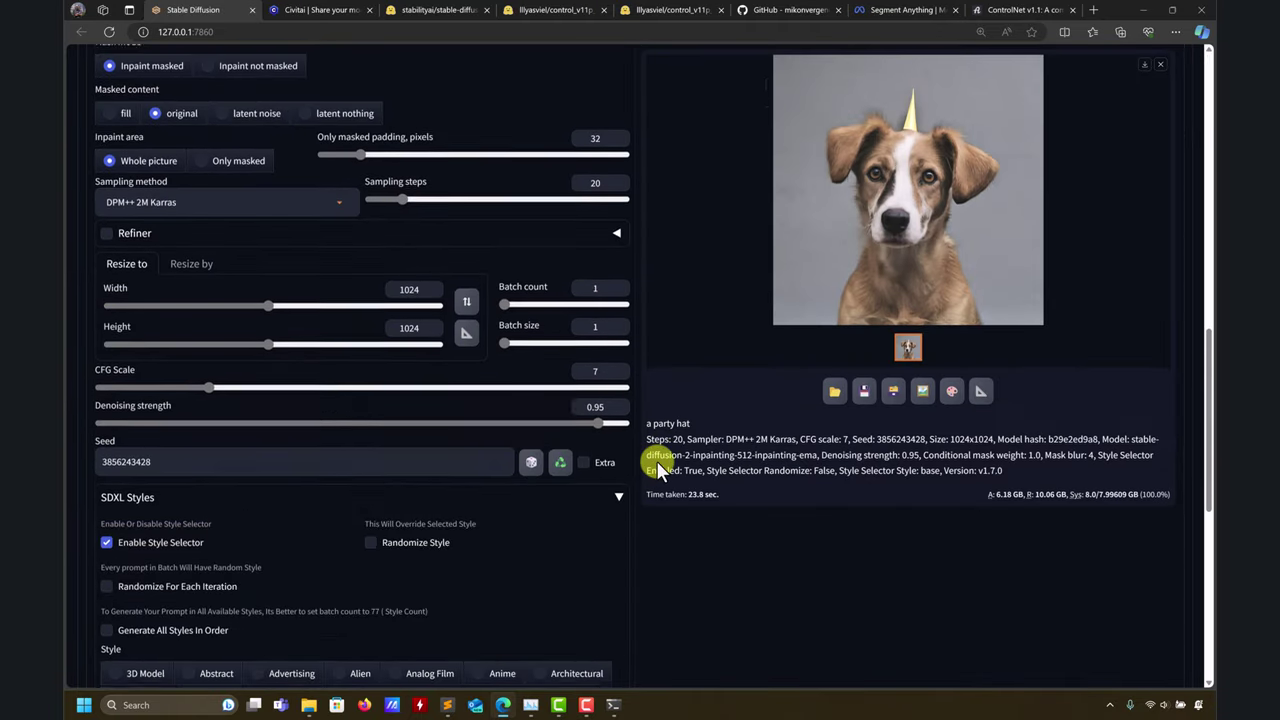
scroll(658, 459, up, 10)
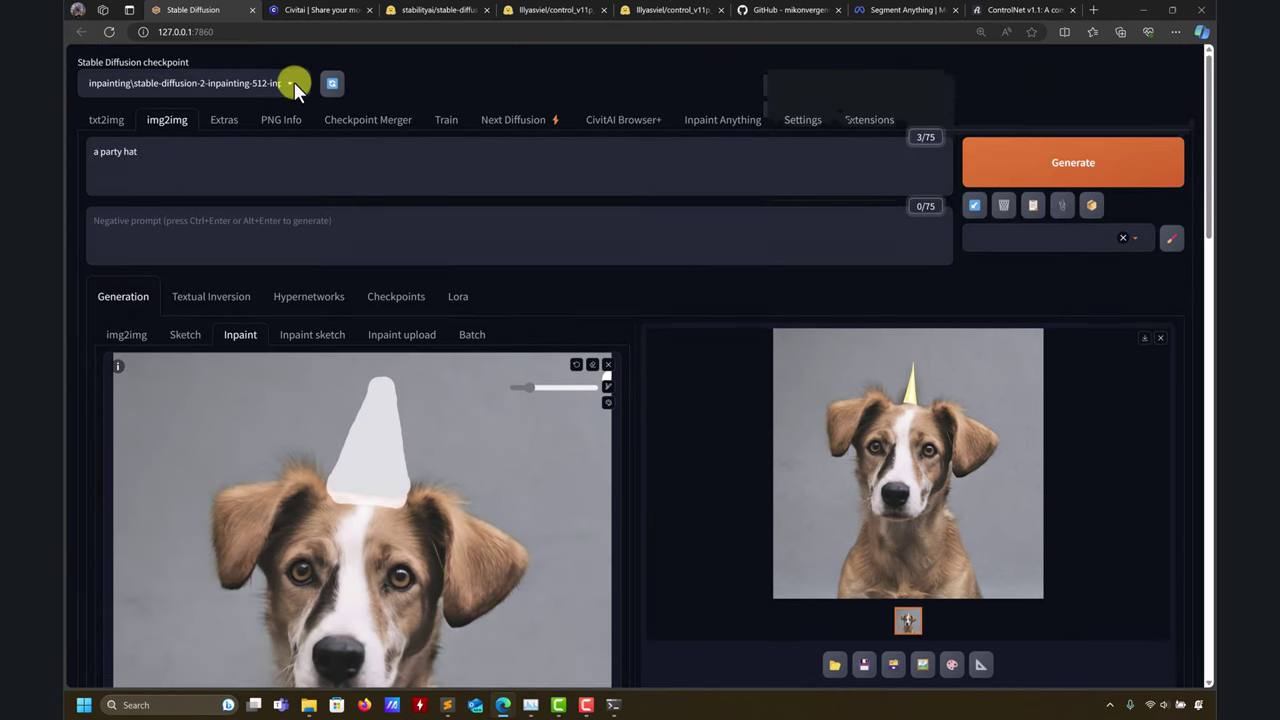
click(293, 82)
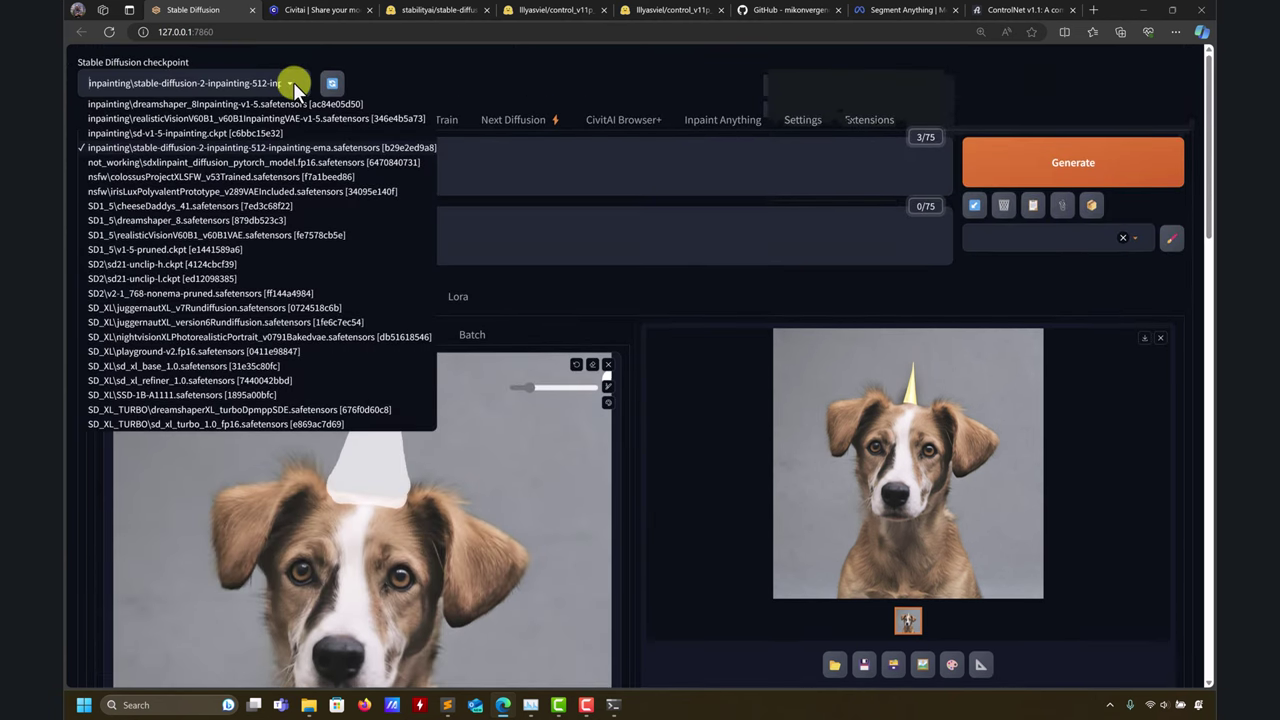
click(142, 105)
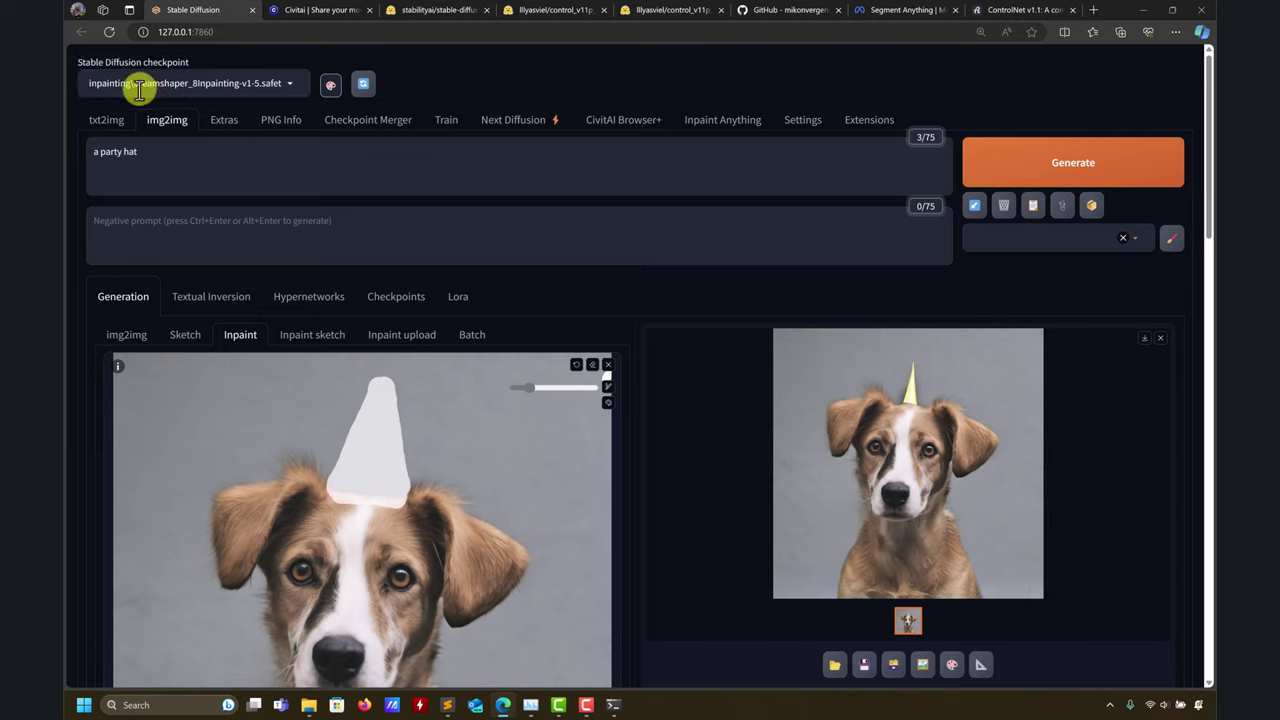
Examine the primary and secondary model choices and the merge options in the Checkpoint Merger, leaving them unset.
click(350, 125)
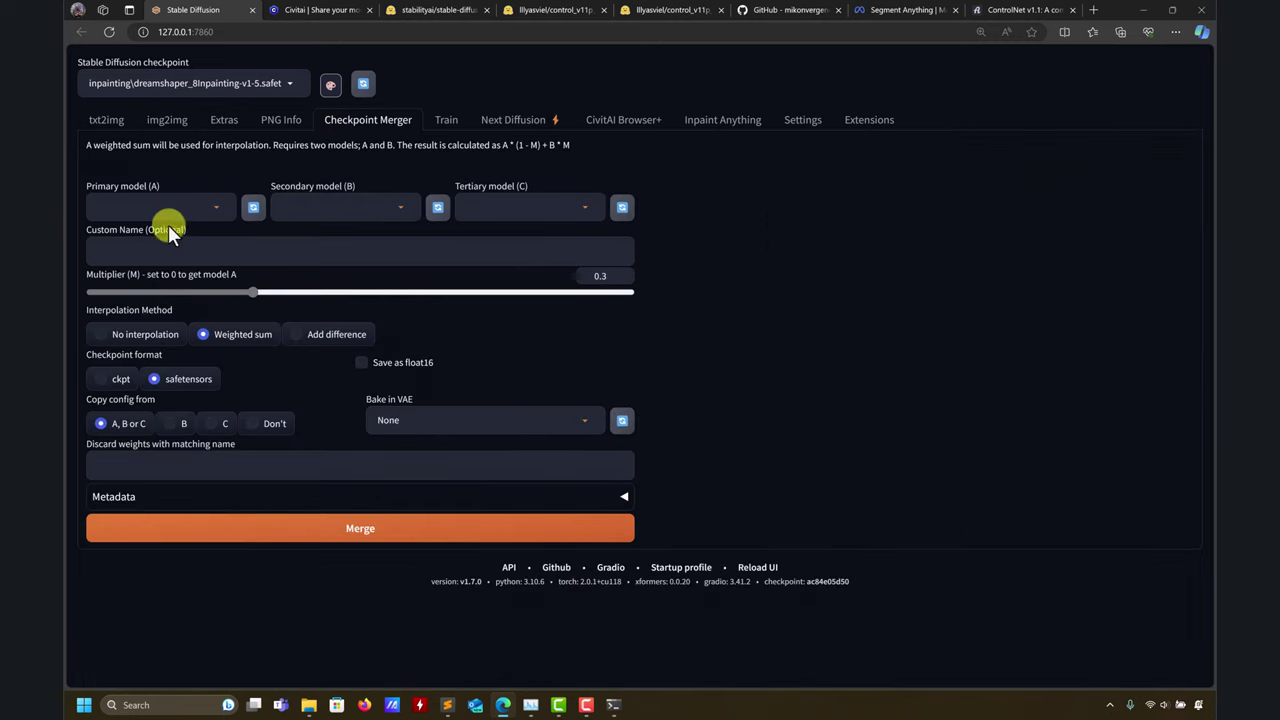
click(213, 200)
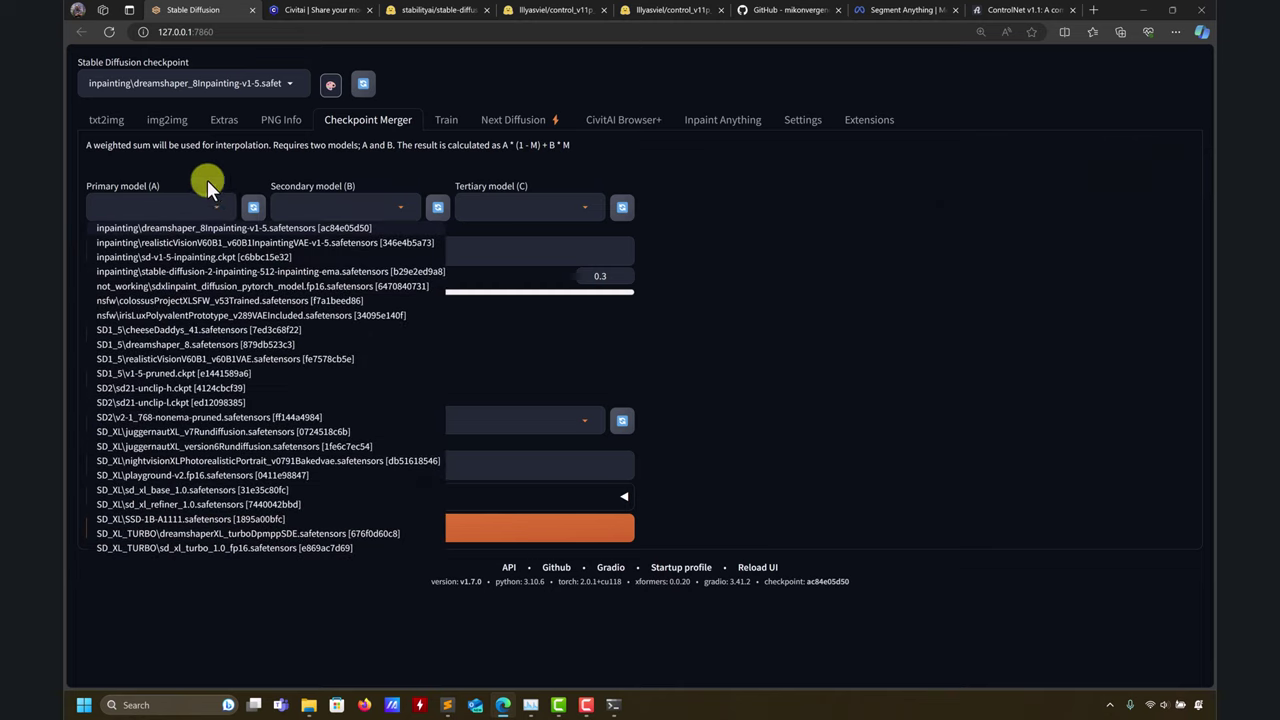
click(815, 183)
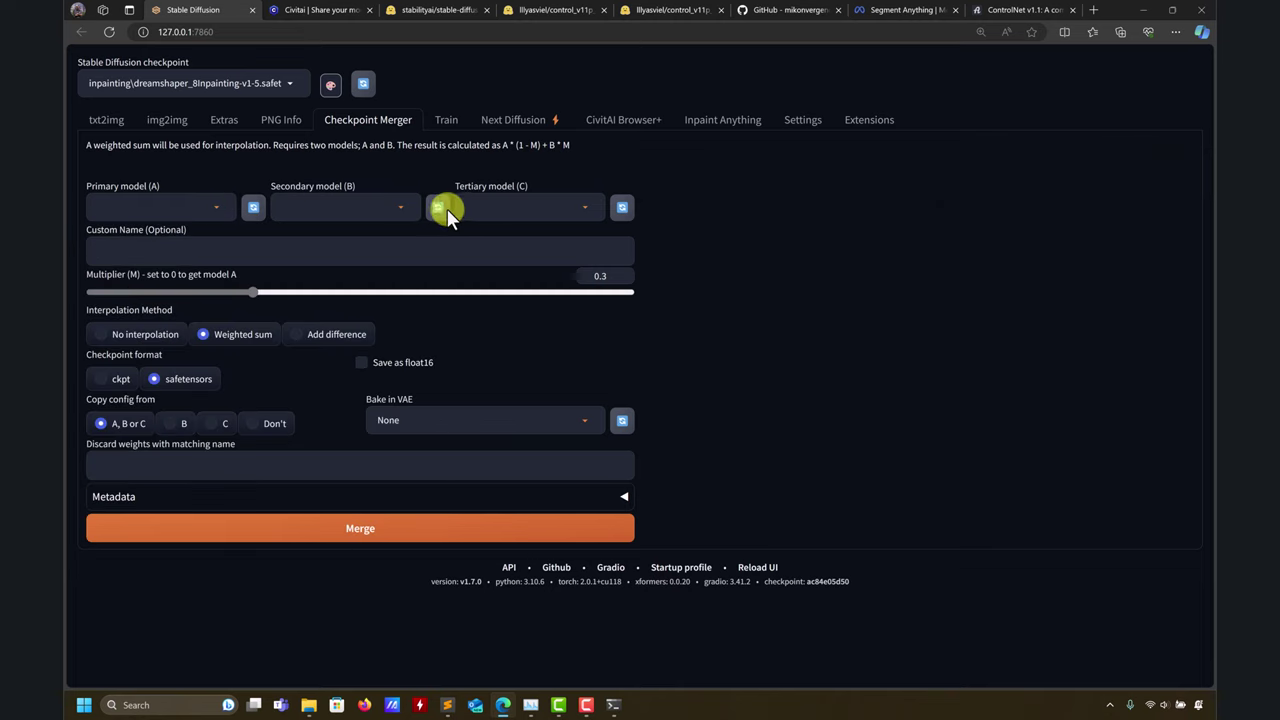
click(391, 210)
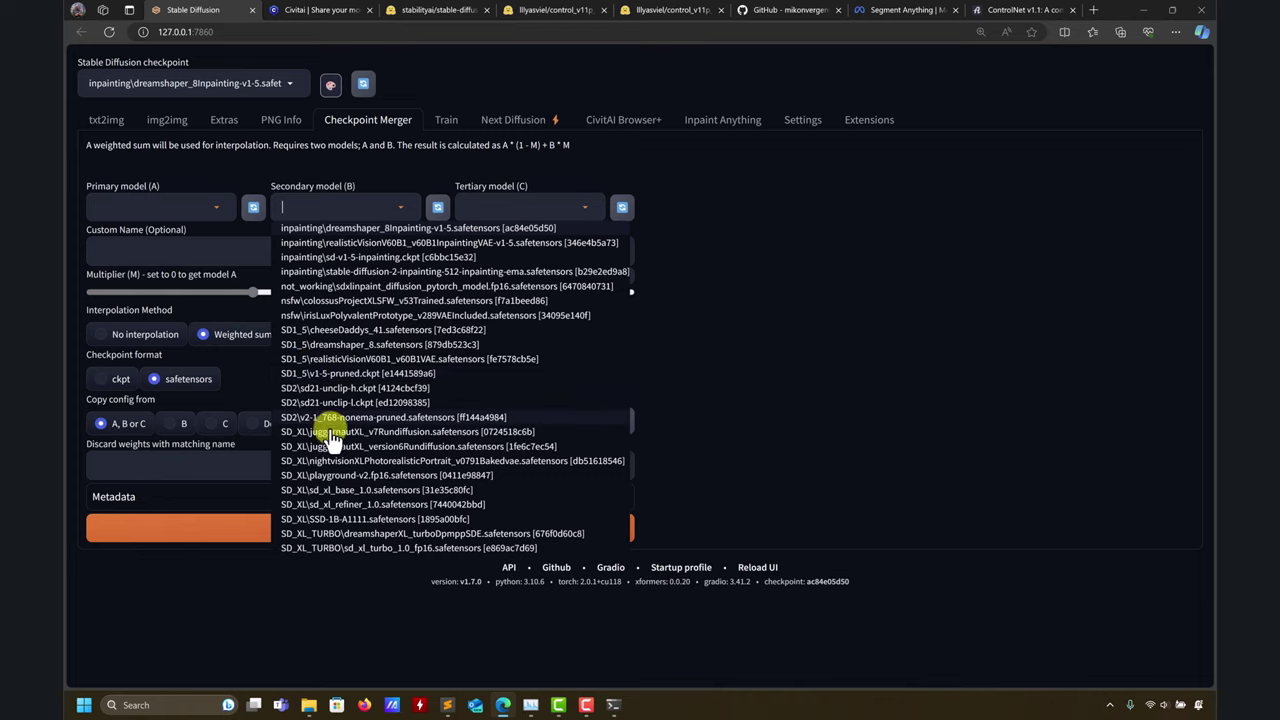
click(748, 382)
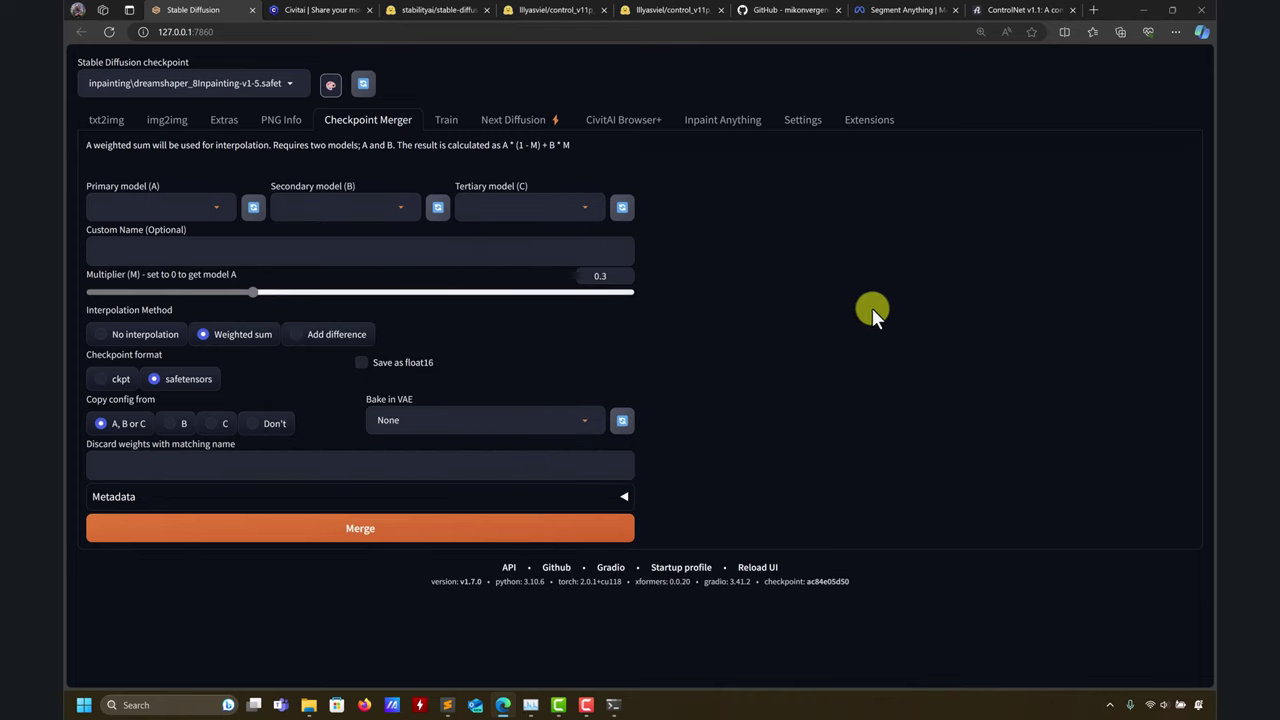
click(107, 121)
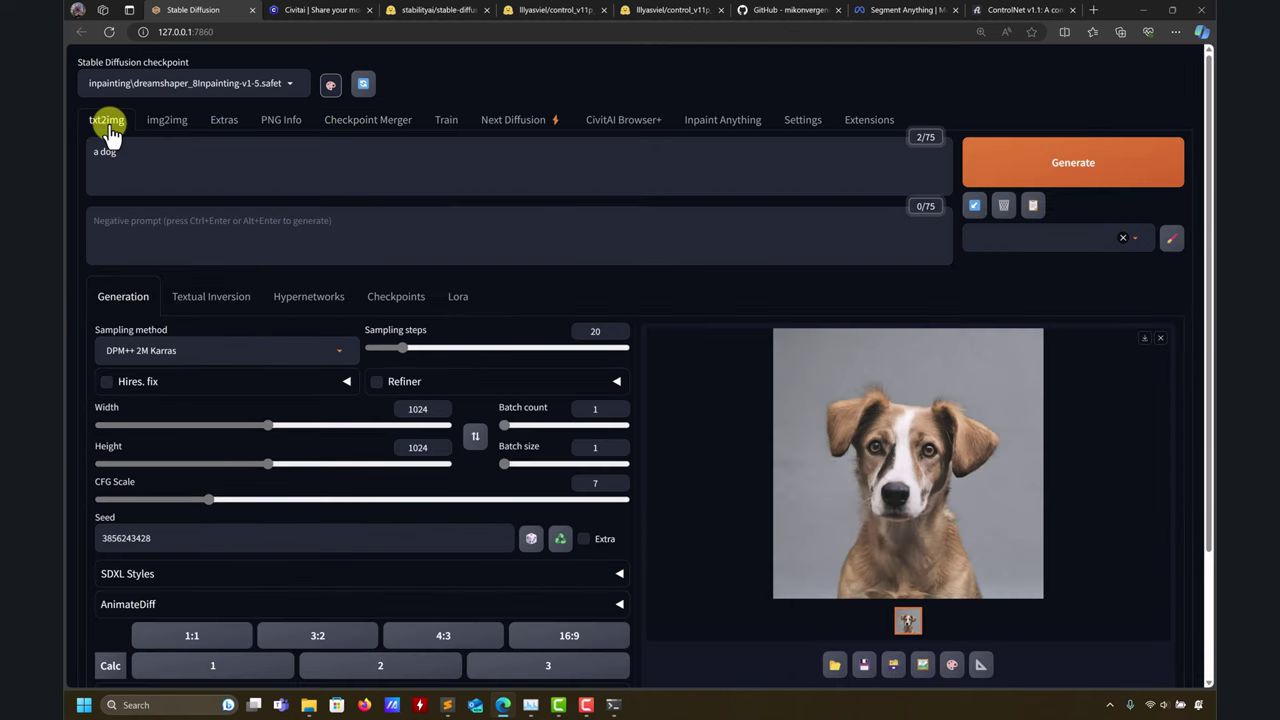
click(378, 124)
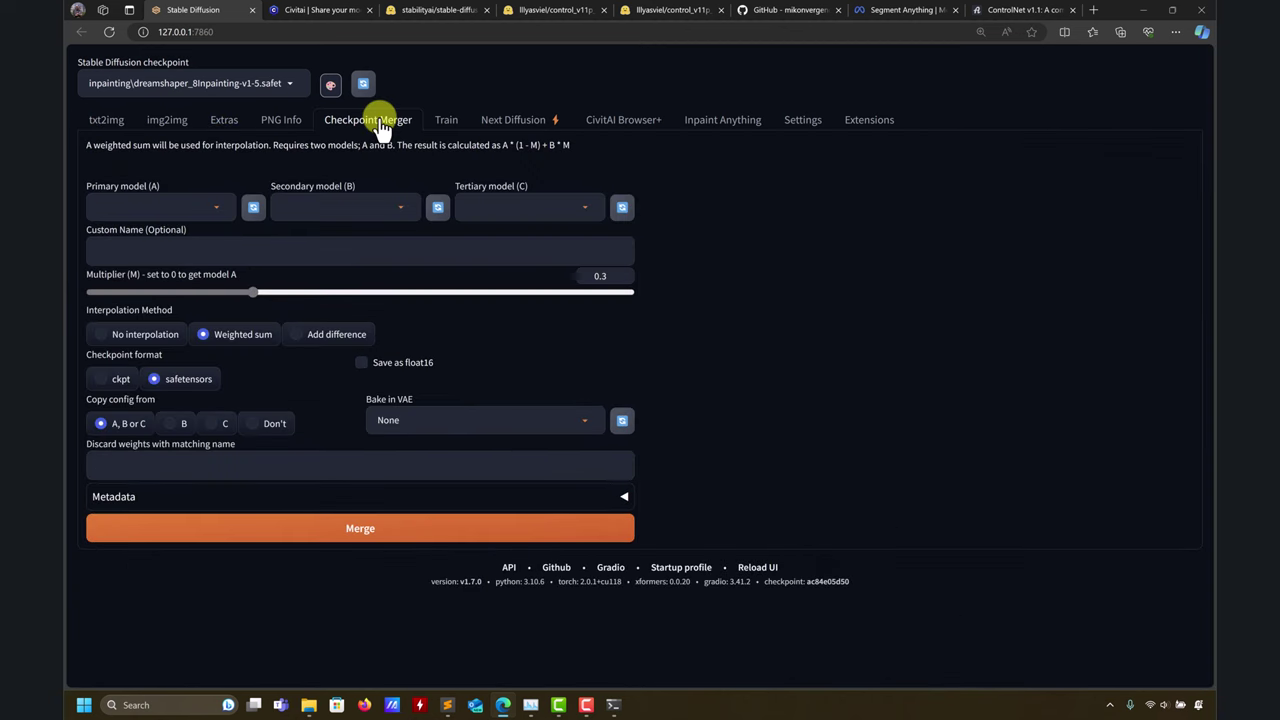
click(107, 121)
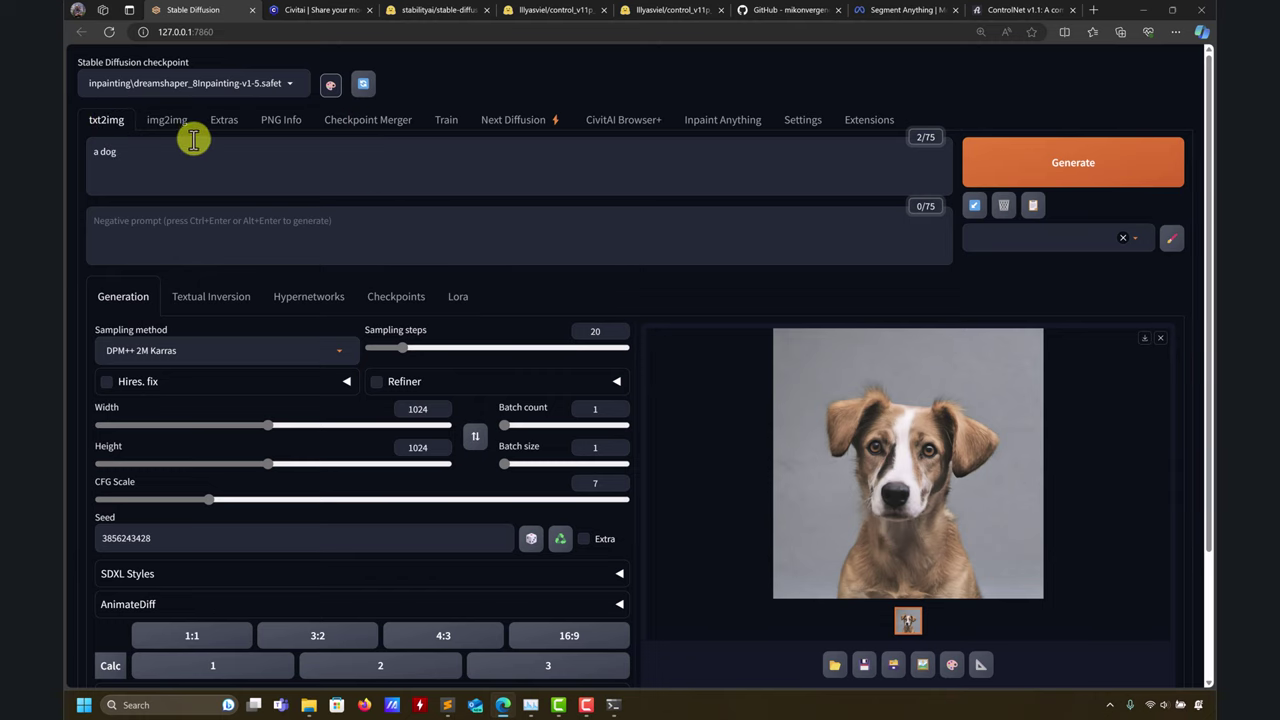
Return to the masked dog image in img2img inpainting and generate the party hat with the DreamShaper inpainting checkpoint.
click(166, 128)
scroll(740, 309, down, 2)
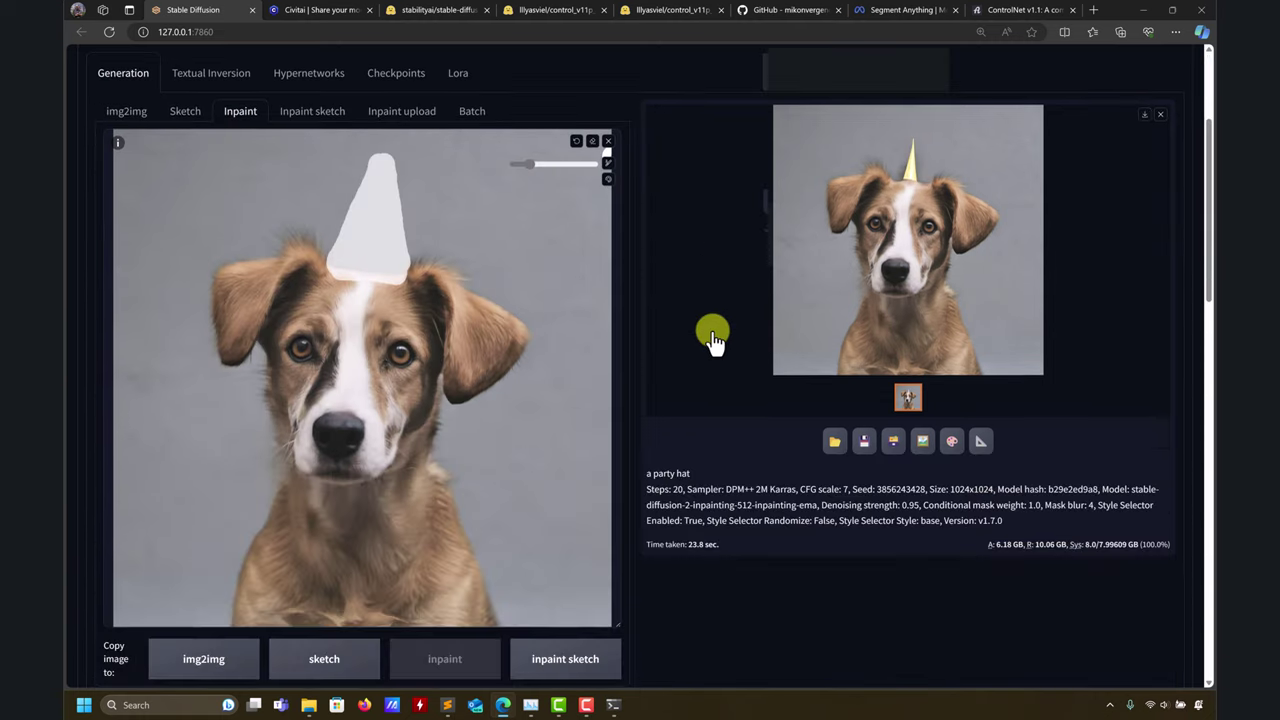
scroll(706, 332, up, 3)
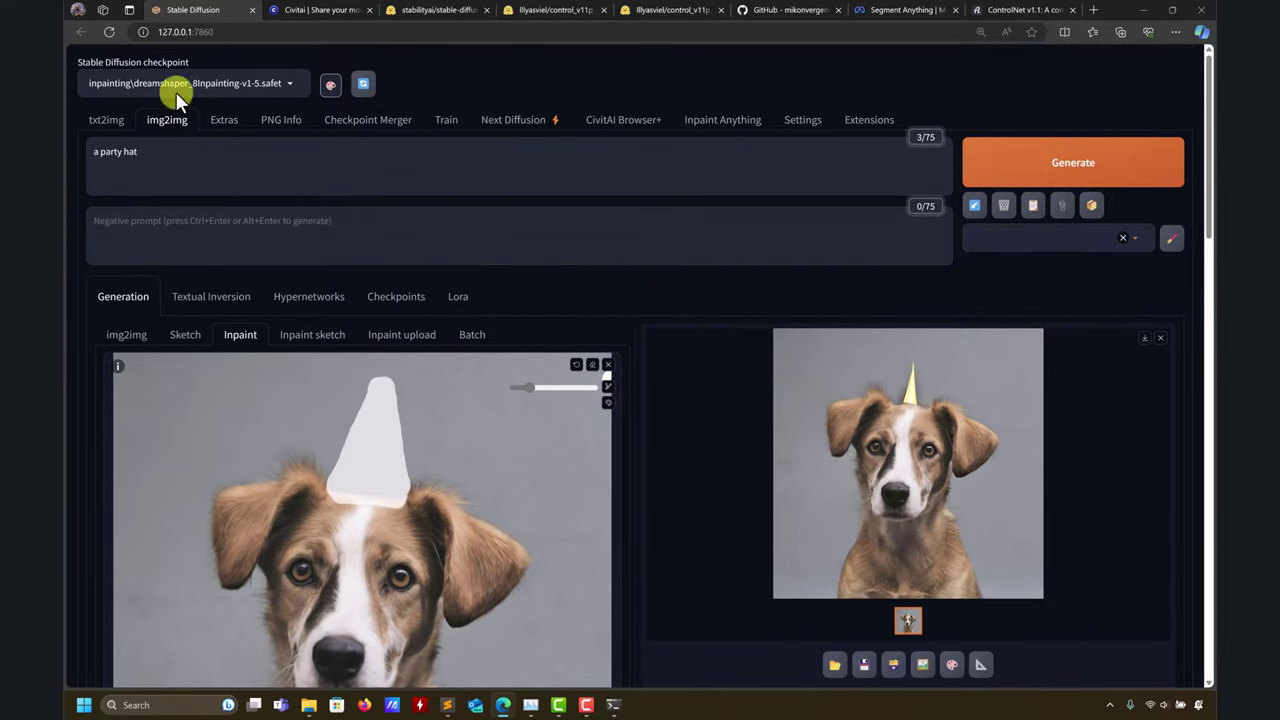
click(1000, 162)
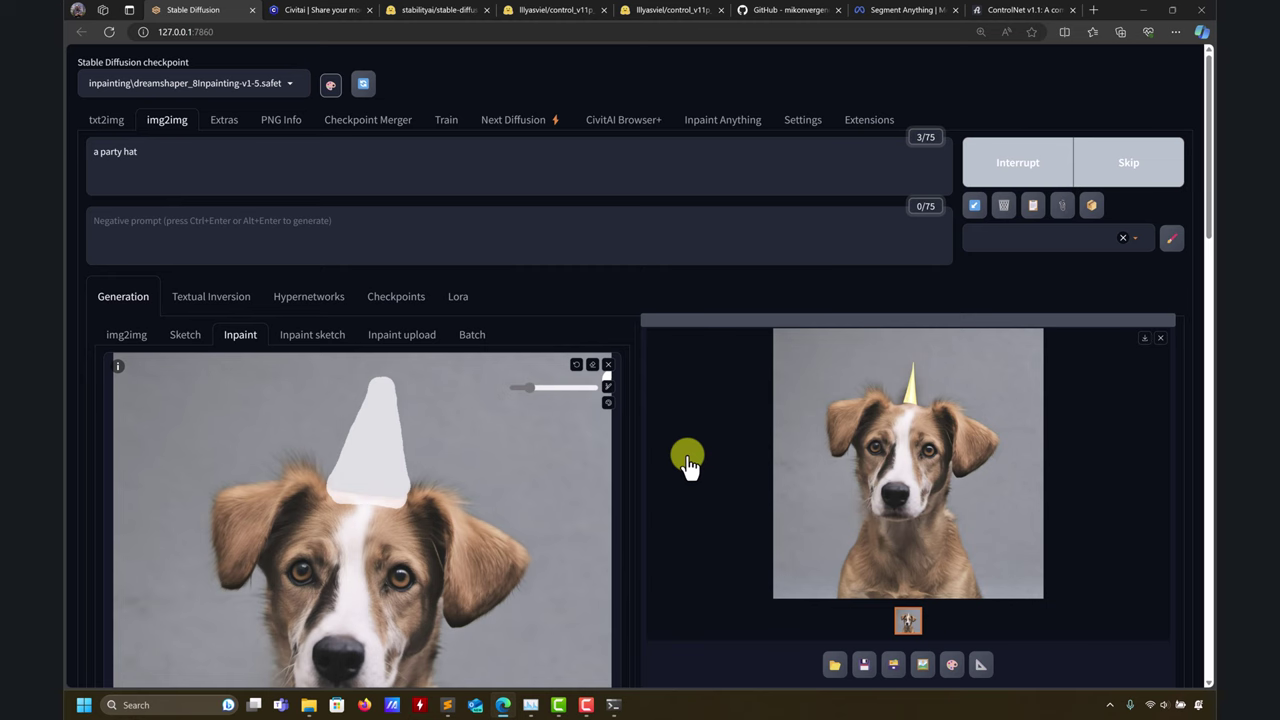
scroll(688, 462, down, 2)
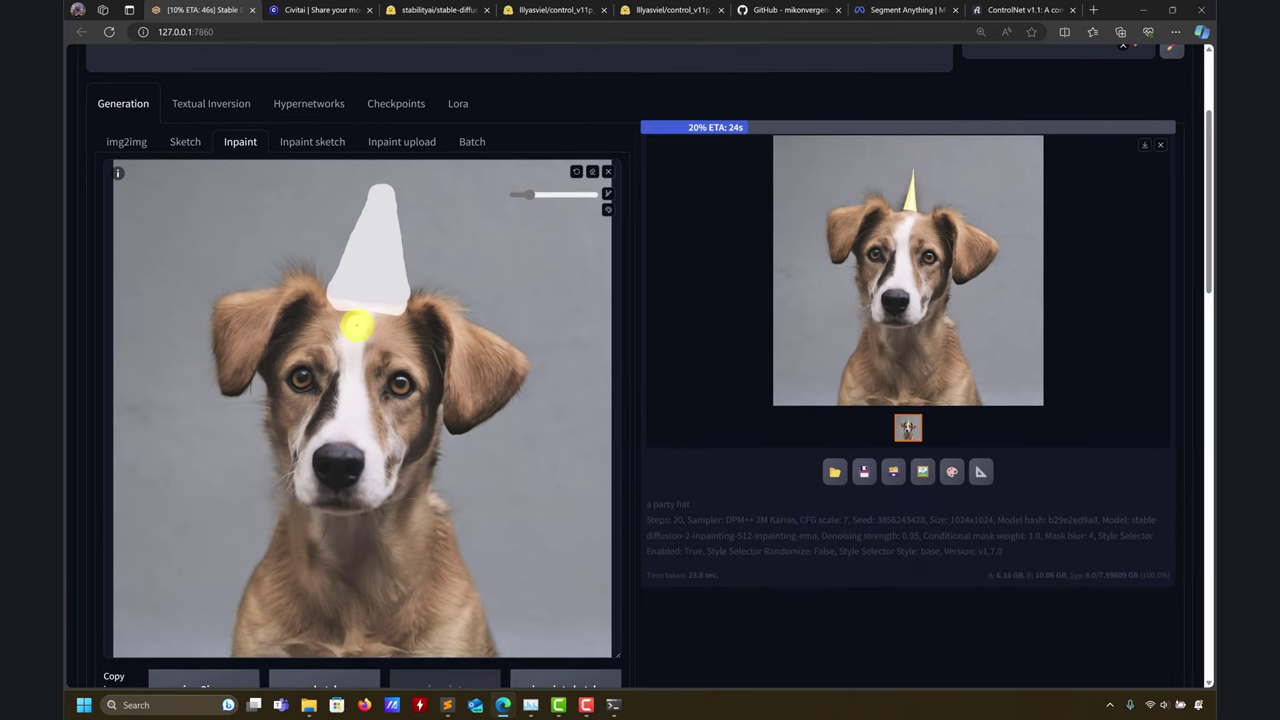
scroll(360, 294, up, 2)
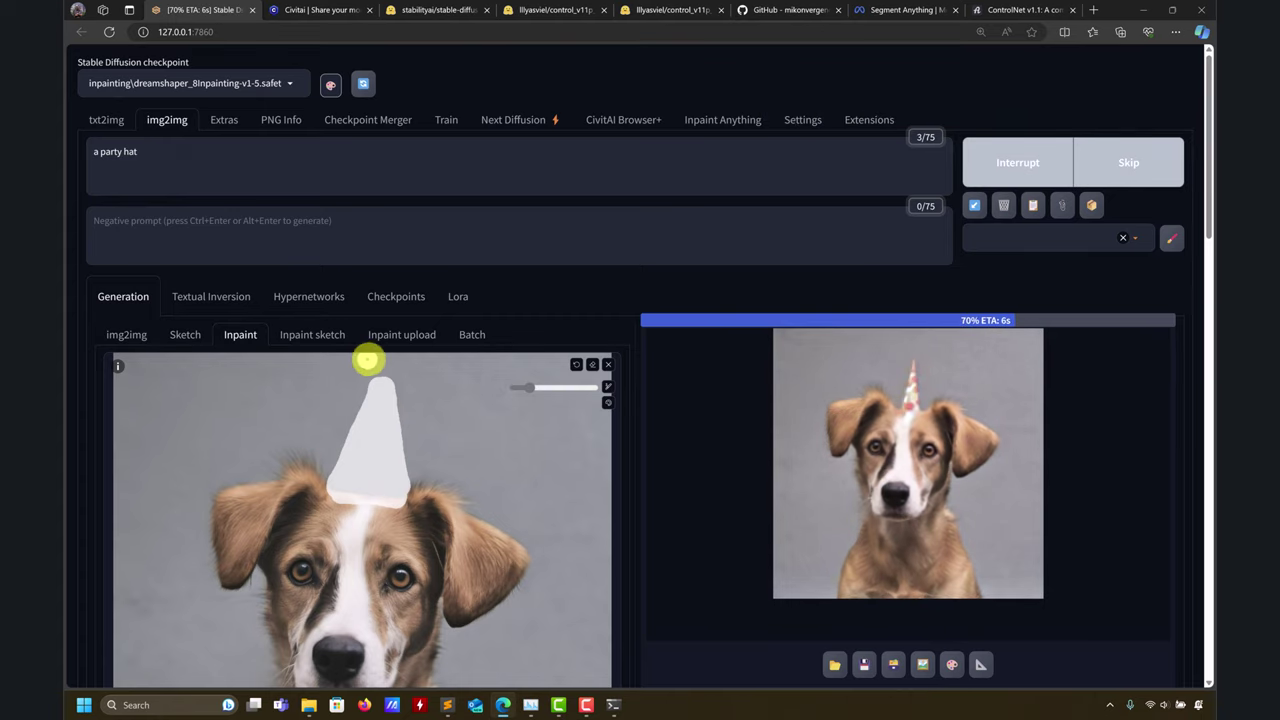
scroll(420, 368, down, 2)
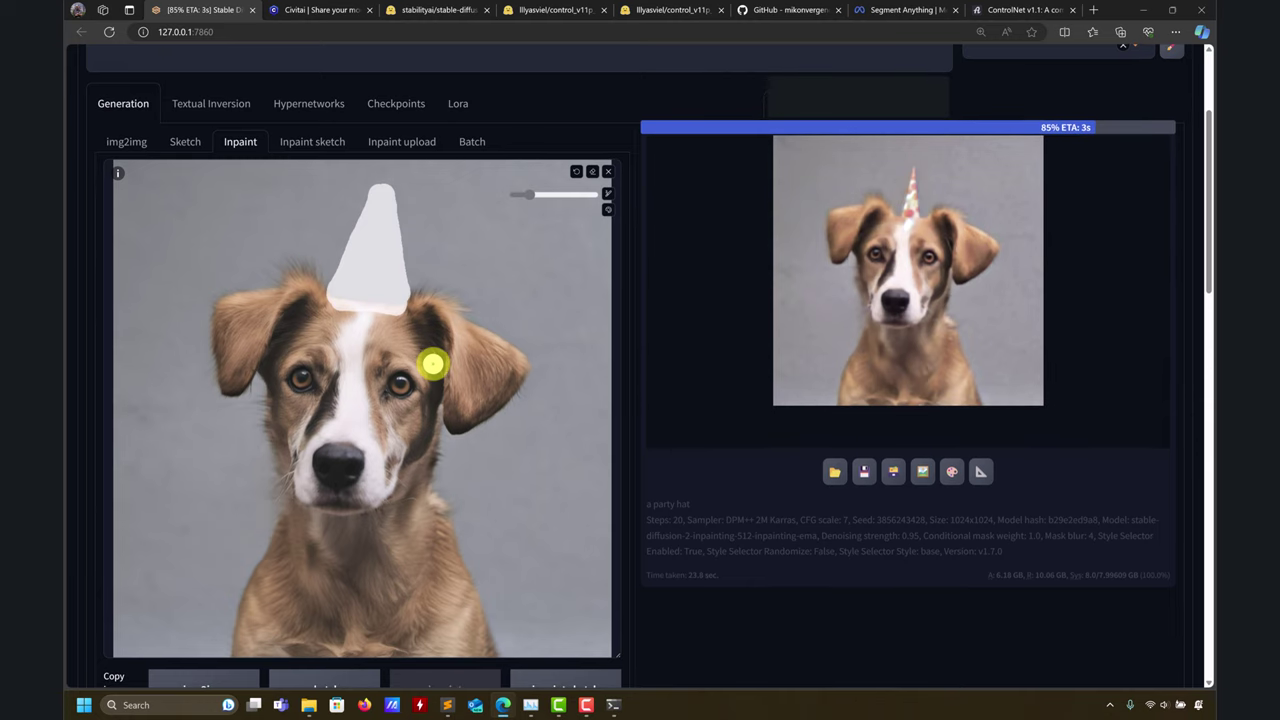
Check the generation progress in the command console and inspect the DreamShaper party hat result at enlarged size.
click(912, 222)
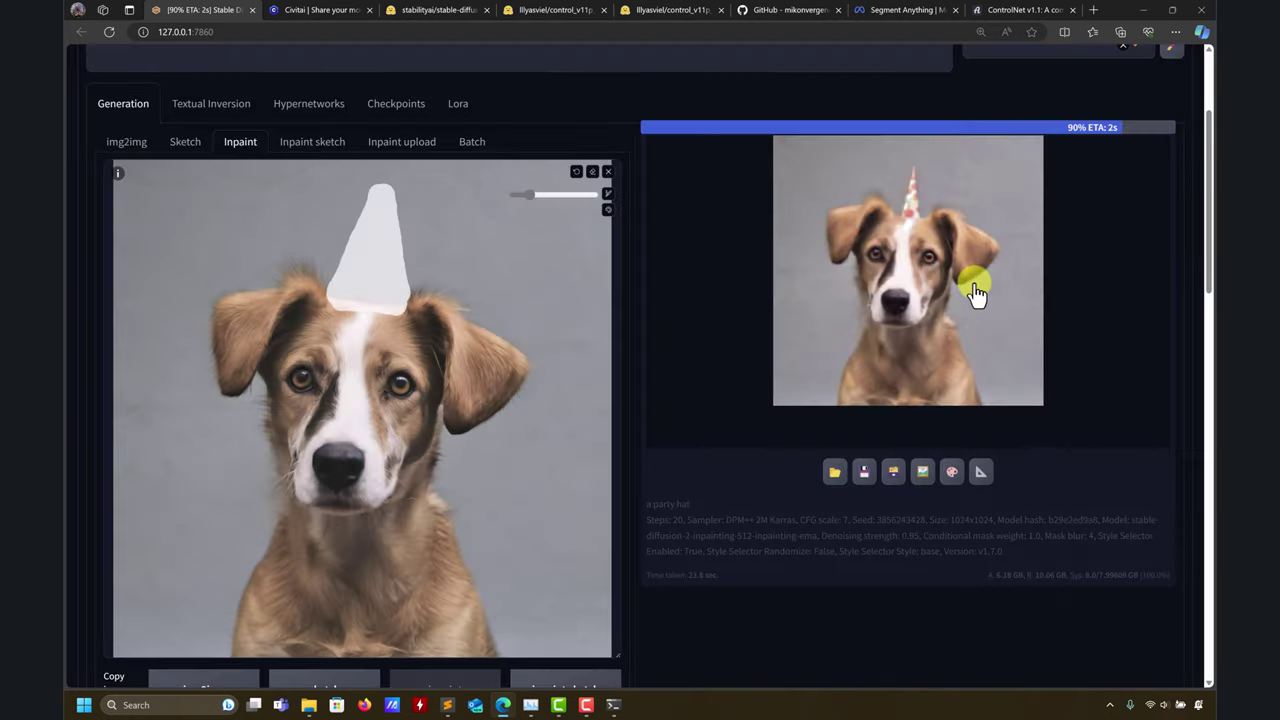
scroll(930, 320, up, 1)
scroll(780, 340, down, 7)
scroll(689, 343, up, 7)
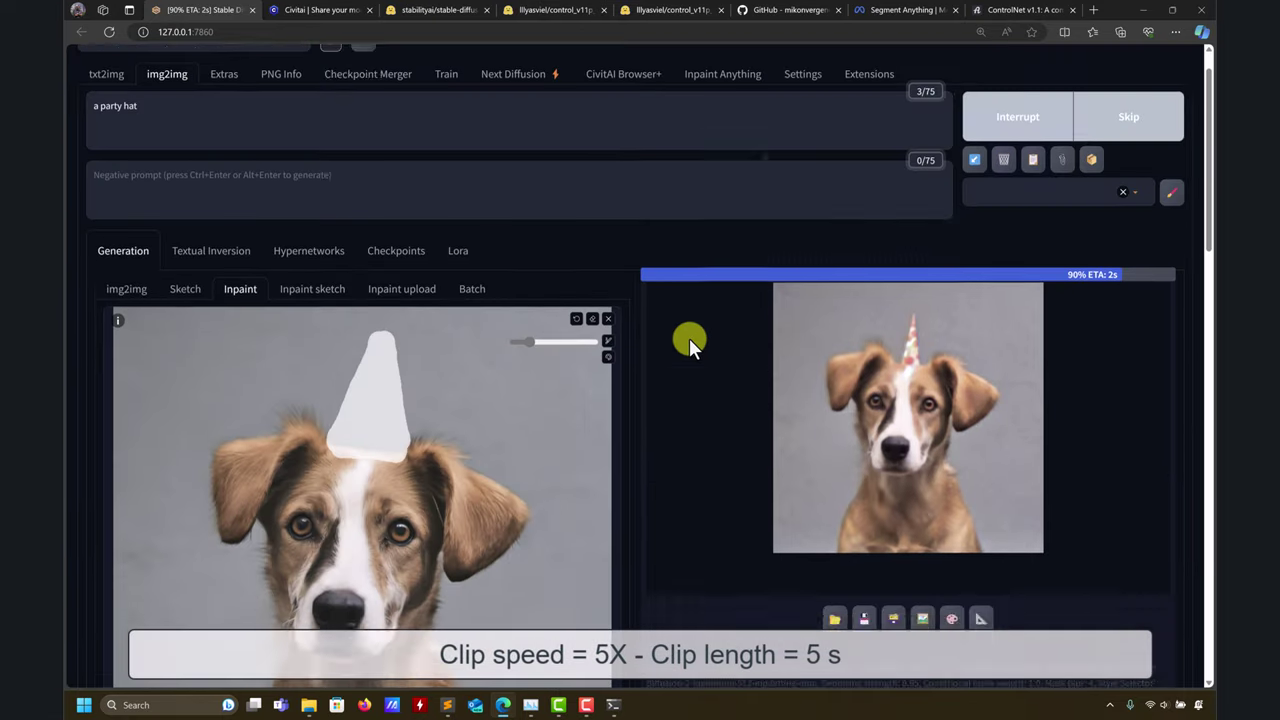
scroll(689, 343, down, 1)
key(alt+Tab)
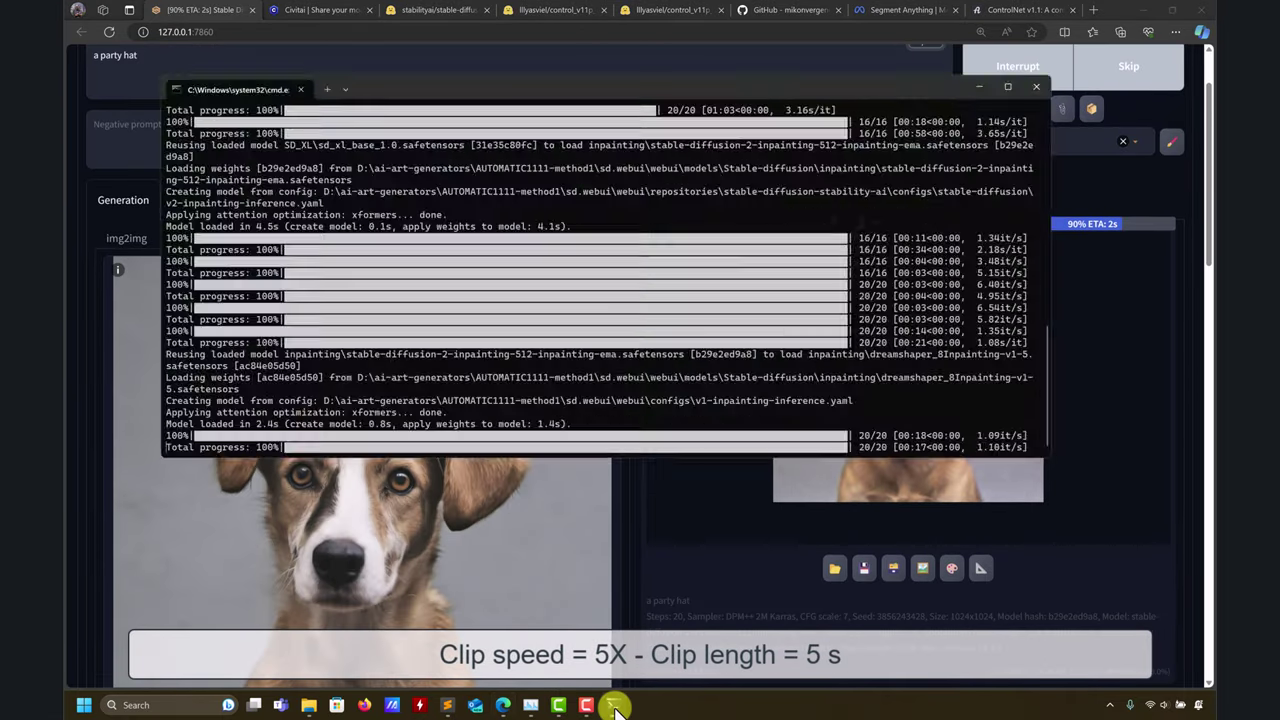
key(alt+Tab)
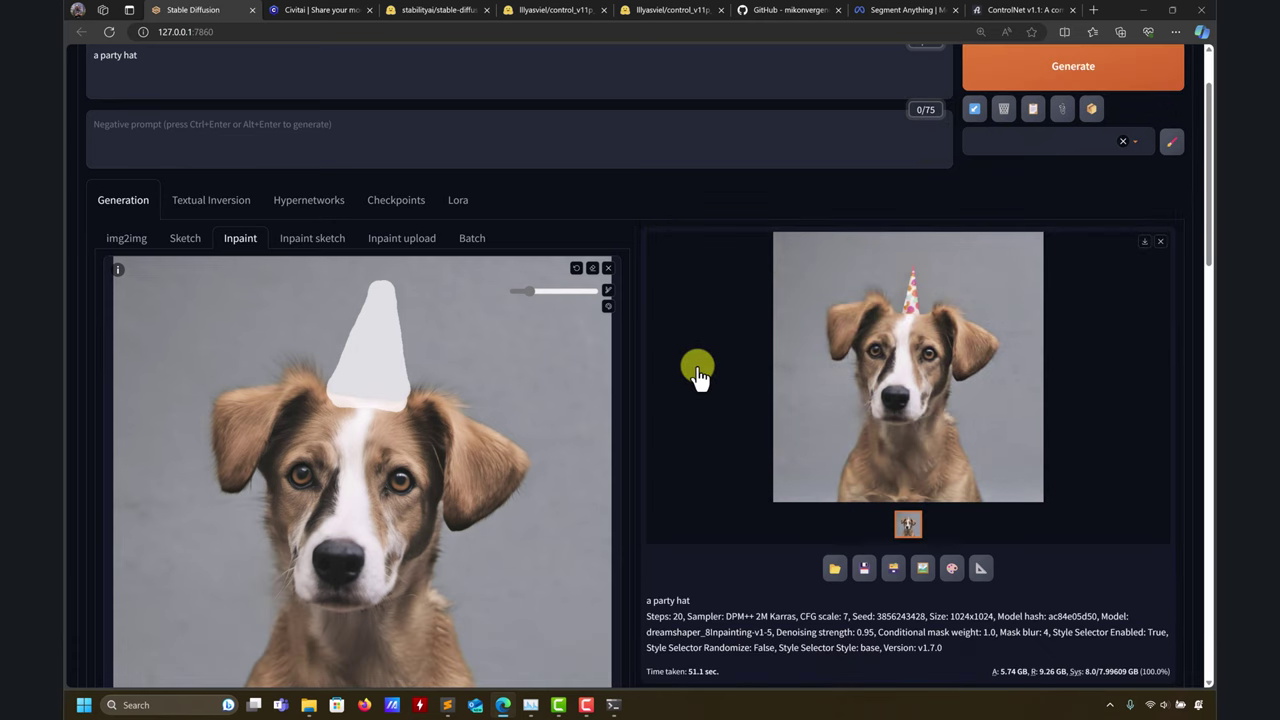
click(870, 292)
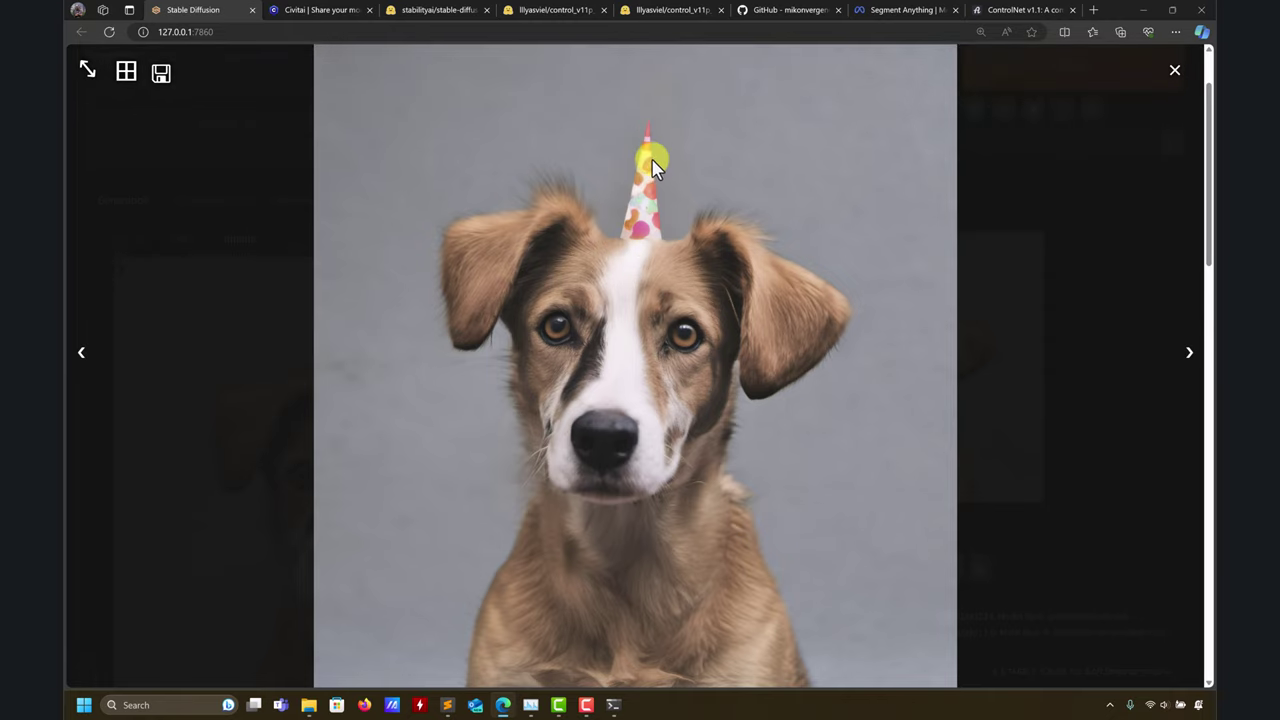
click(1174, 70)
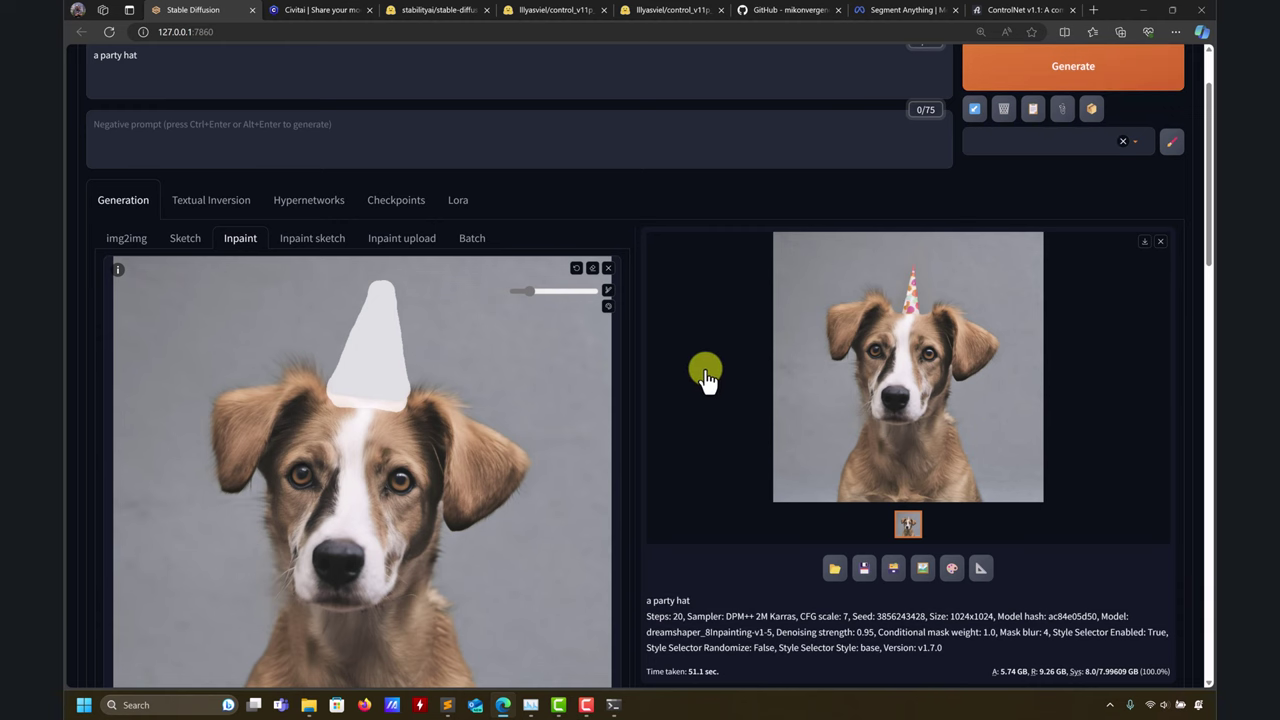
Switch the Stable Diffusion checkpoint to SD_XL\playground-v2.fp16 and generate the party hat with the same mask and settings.
scroll(705, 378, up, 1)
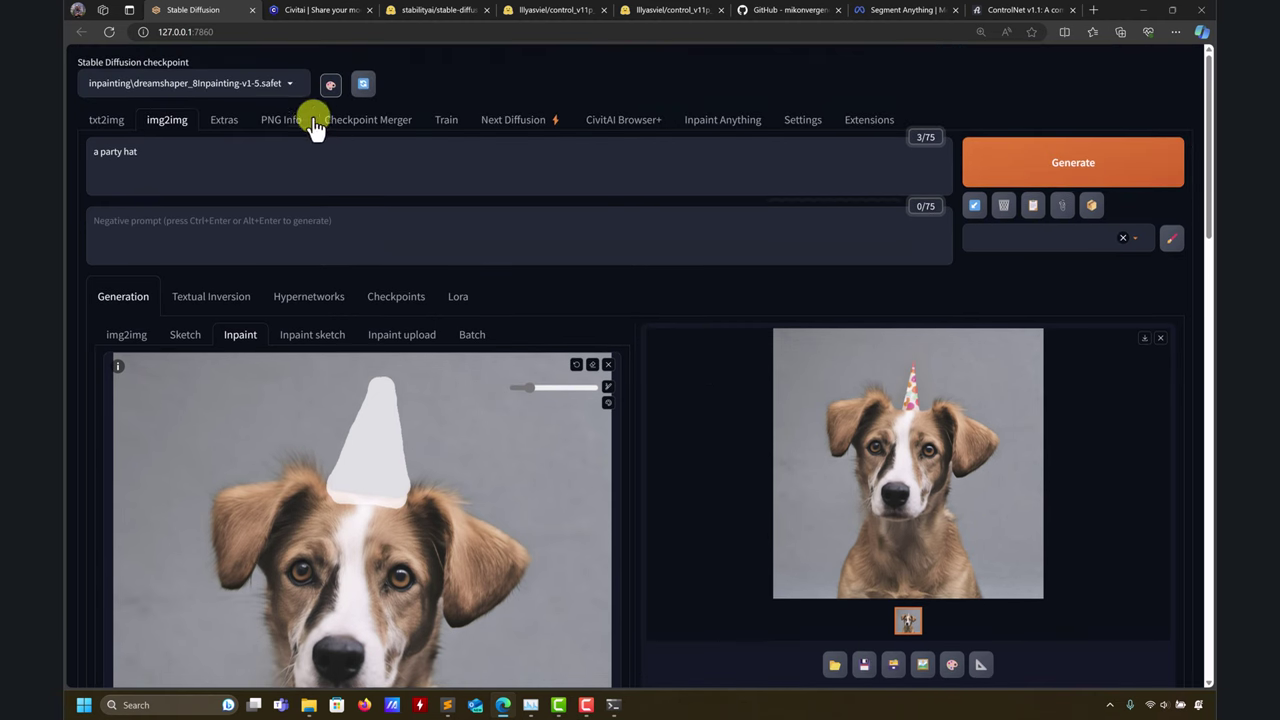
click(290, 82)
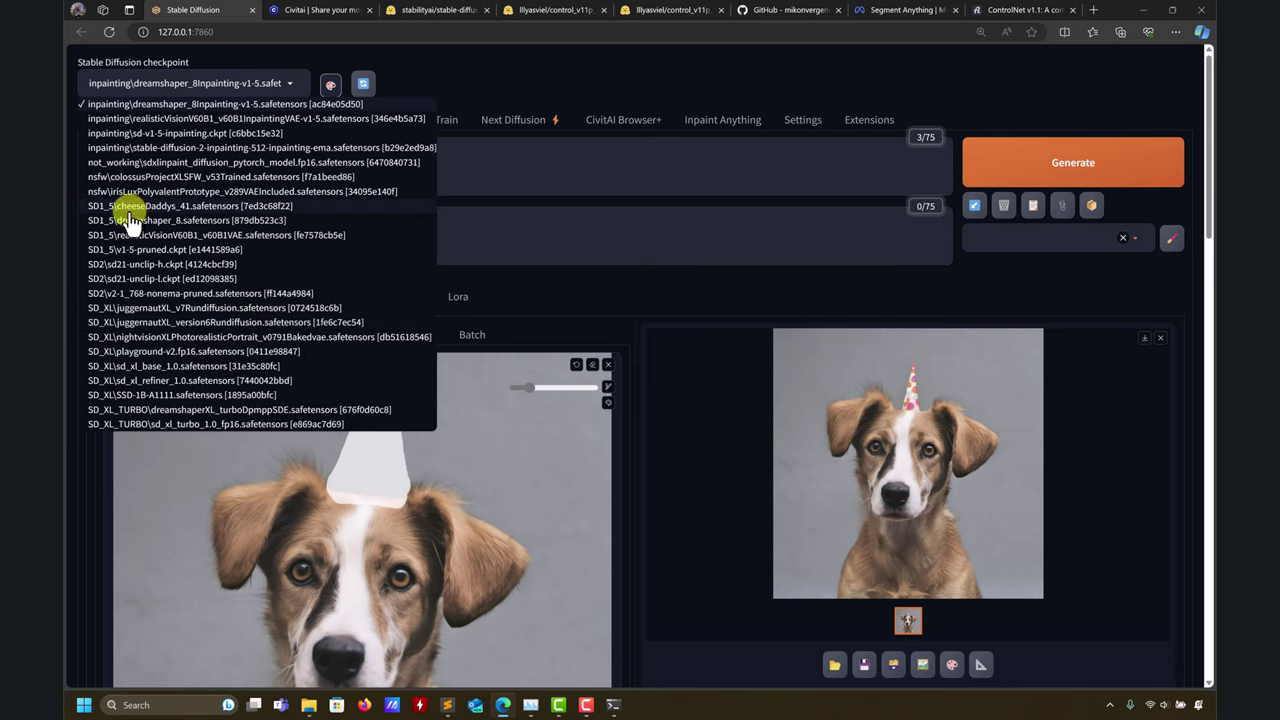
click(196, 352)
scroll(666, 368, down, 3)
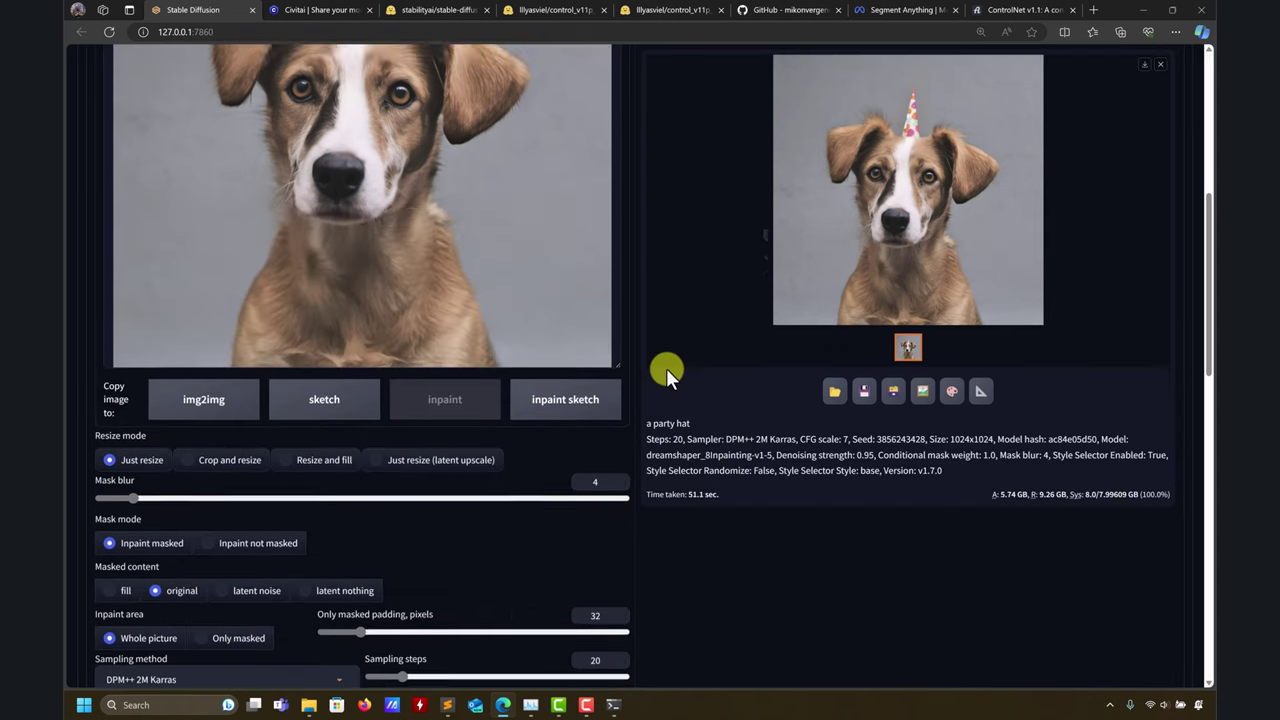
scroll(667, 366, down, 10)
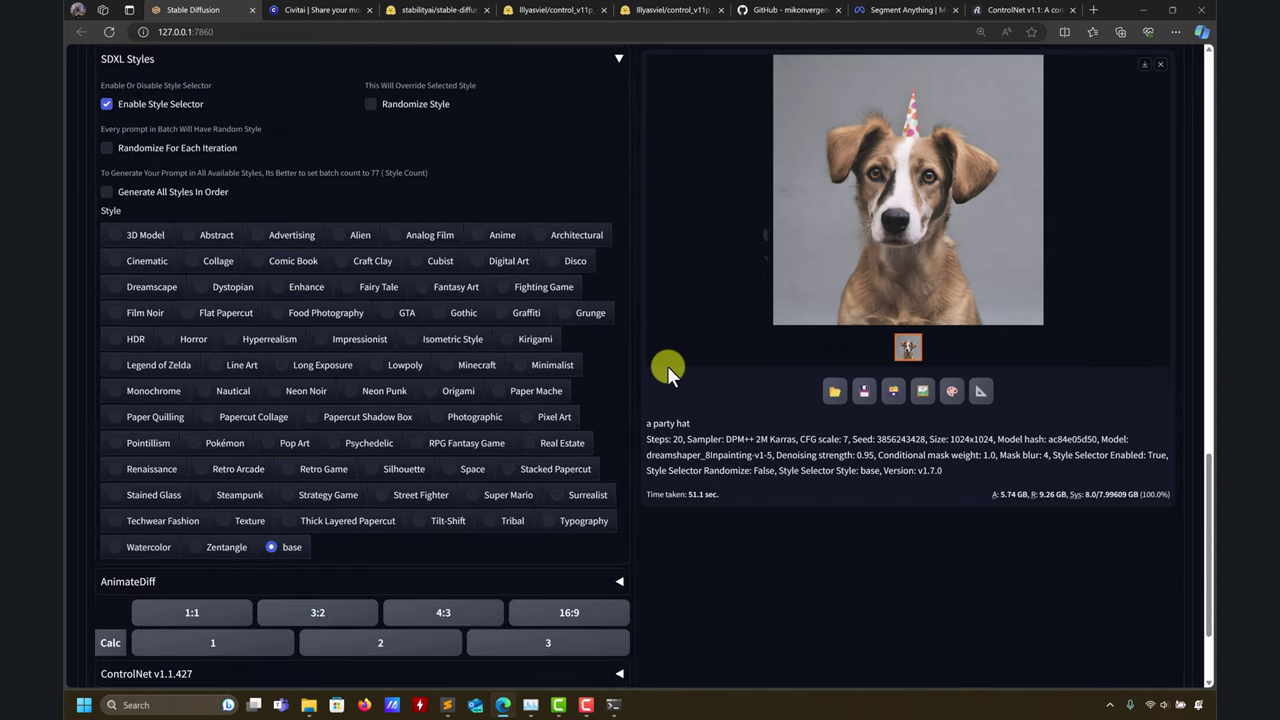
scroll(668, 364, up, 8)
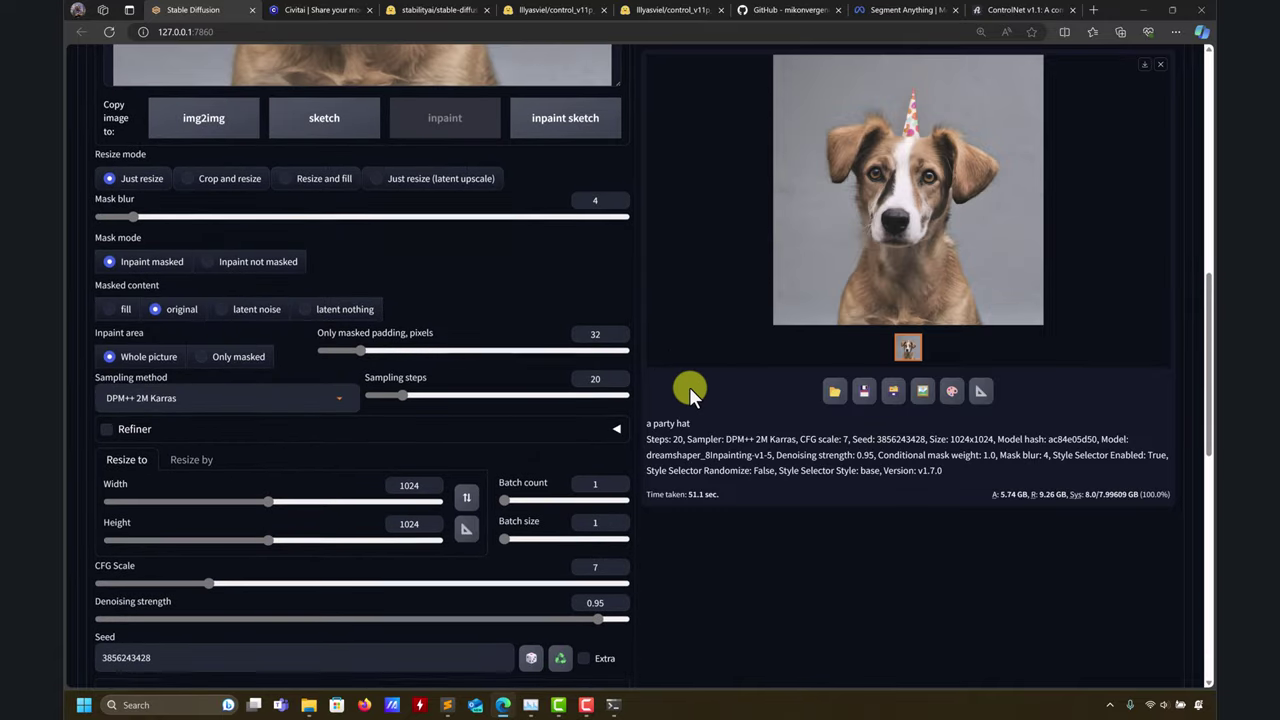
scroll(689, 387, up, 4)
scroll(718, 392, up, 5)
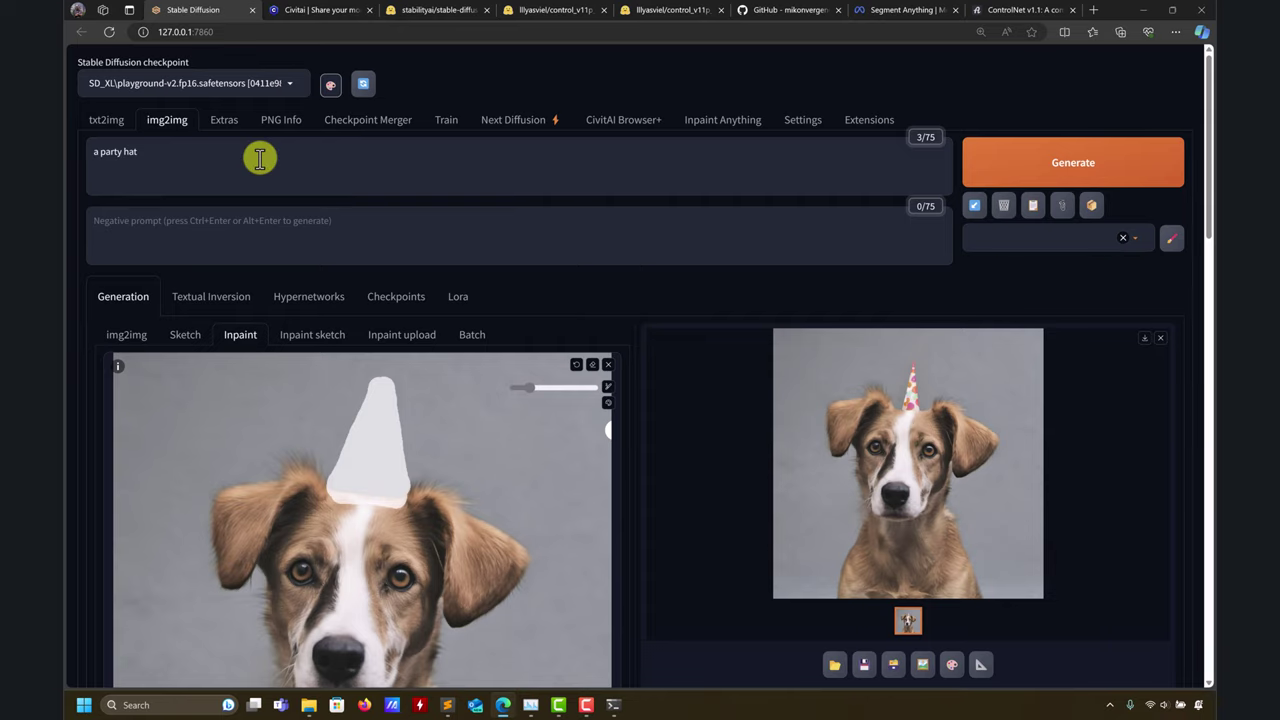
click(1034, 163)
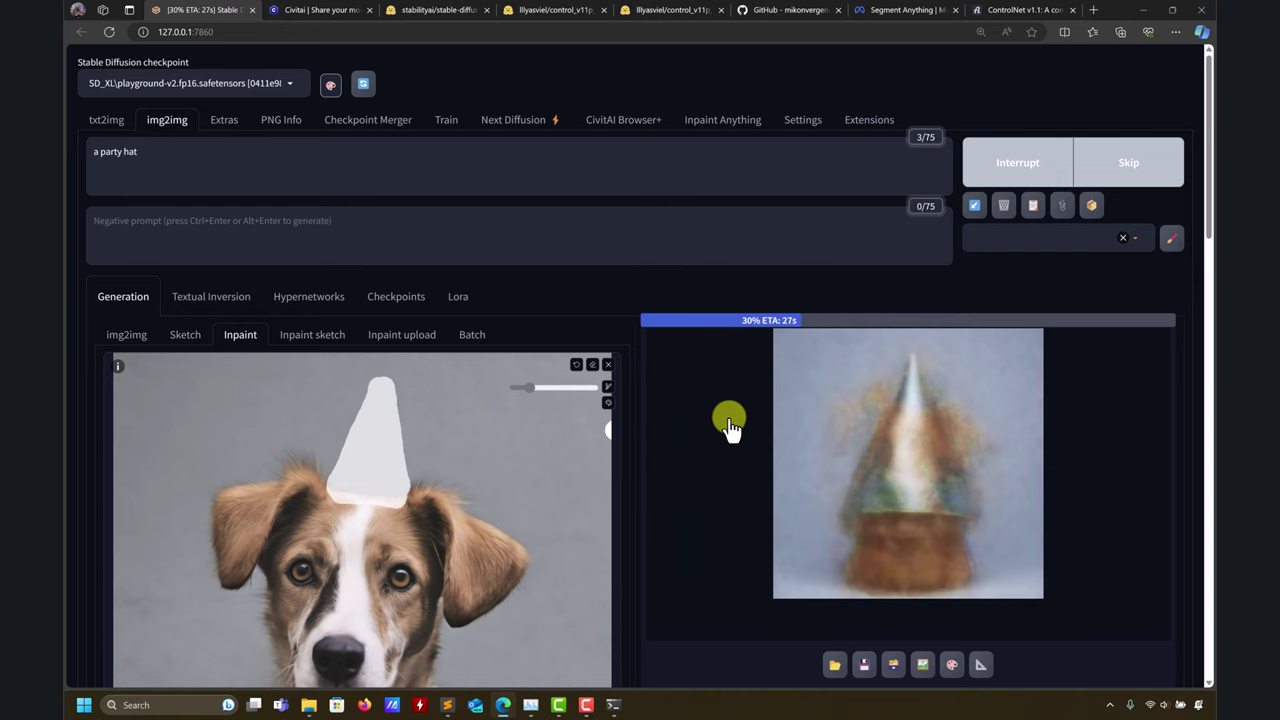
Review the inpaint area and resize settings against the Playground v2 preview, and examine the finished party hat at enlarged size.
scroll(730, 426, down, 7)
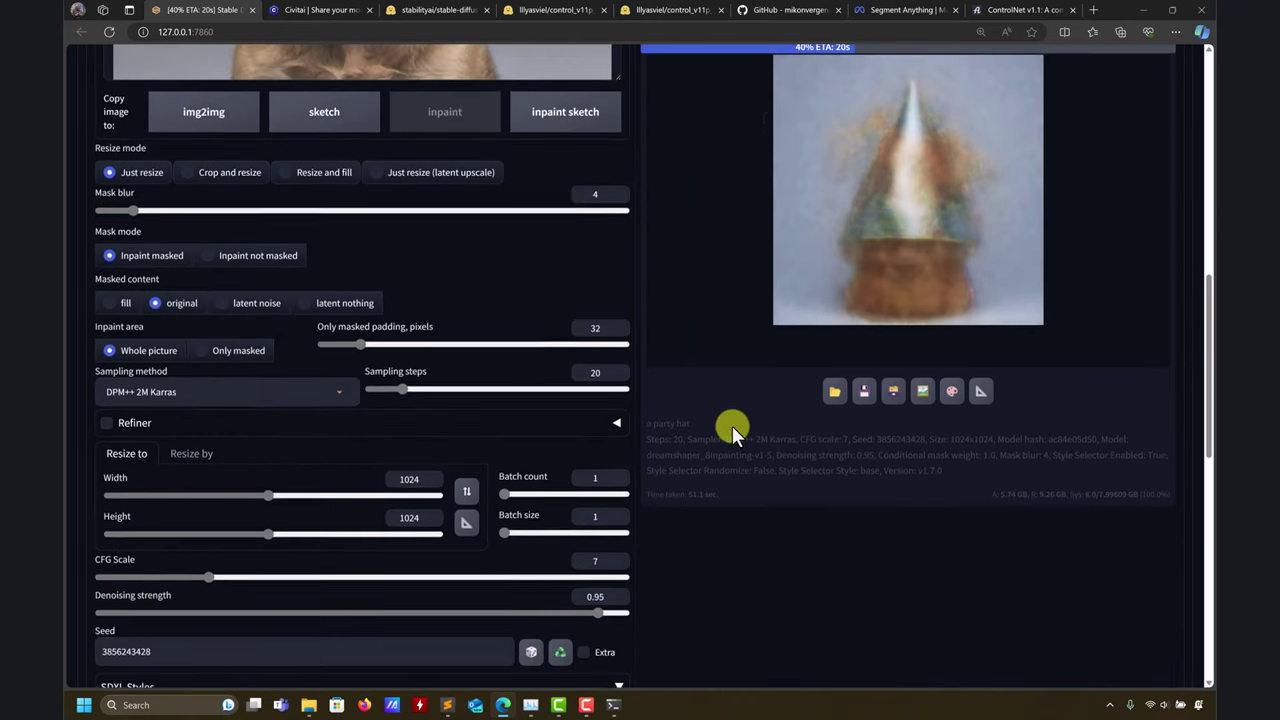
scroll(888, 327, up, 5)
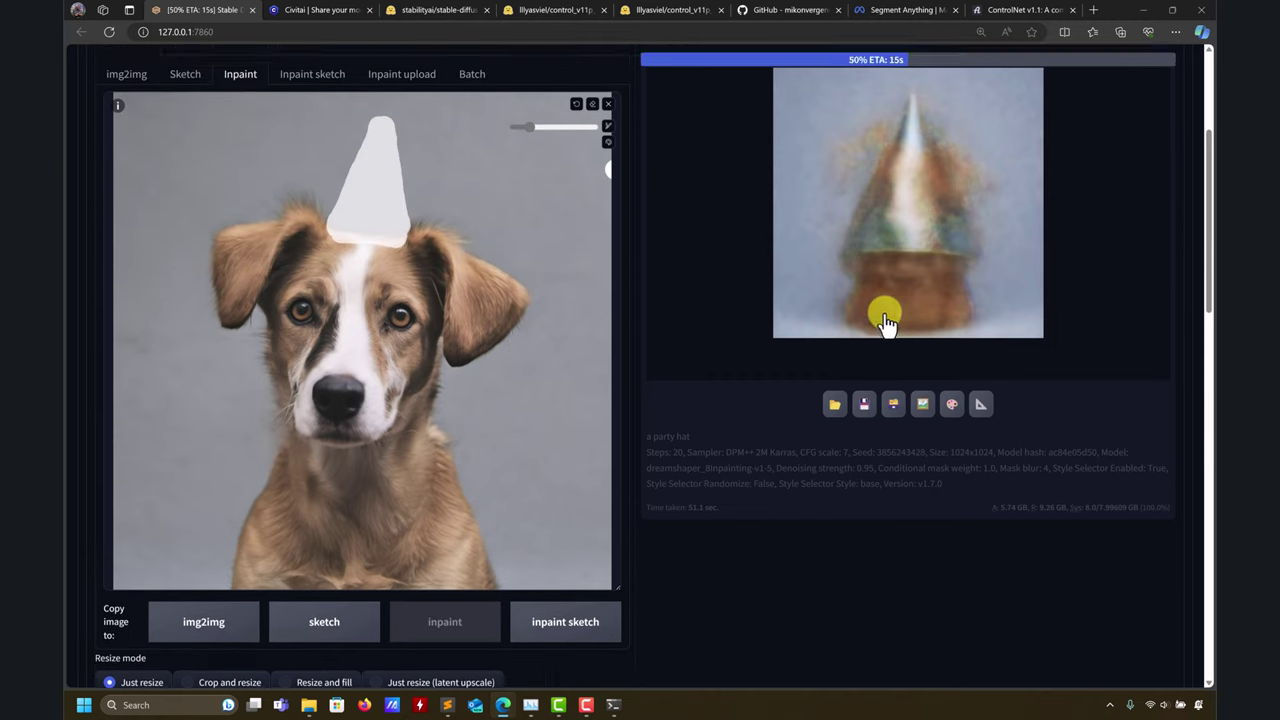
scroll(737, 374, up, 2)
scroll(723, 400, down, 7)
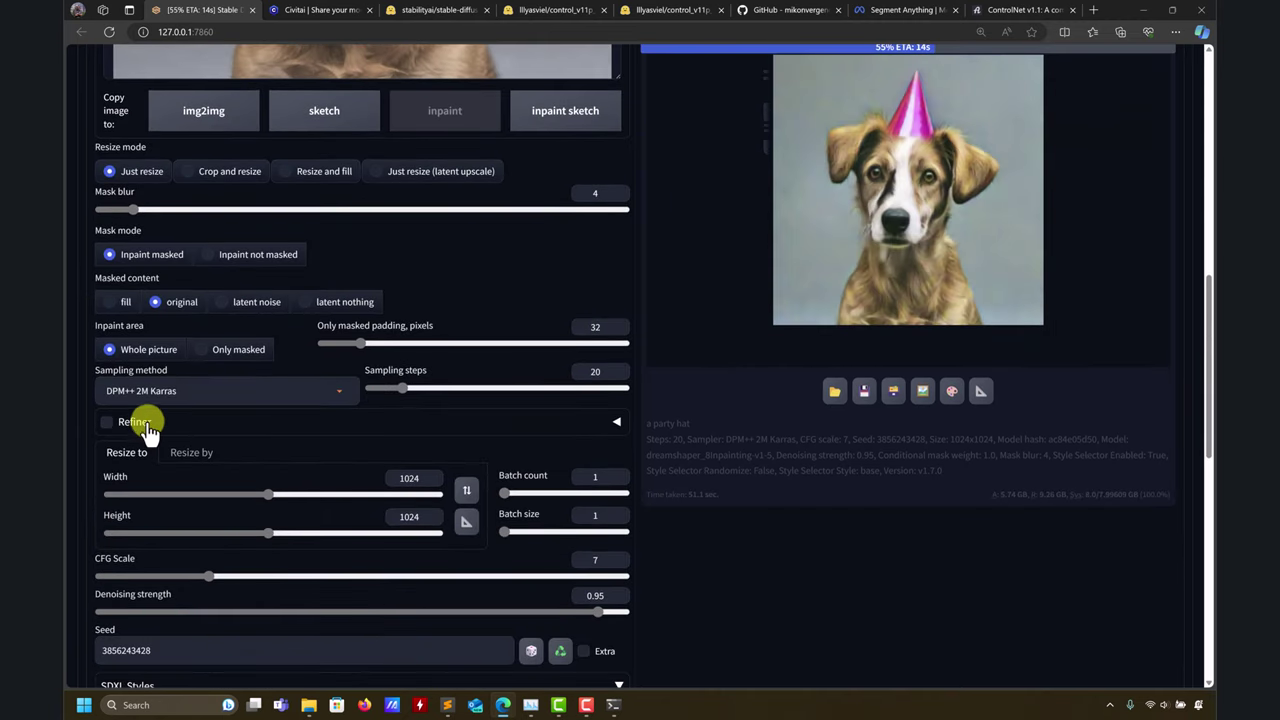
scroll(920, 243, up, 5)
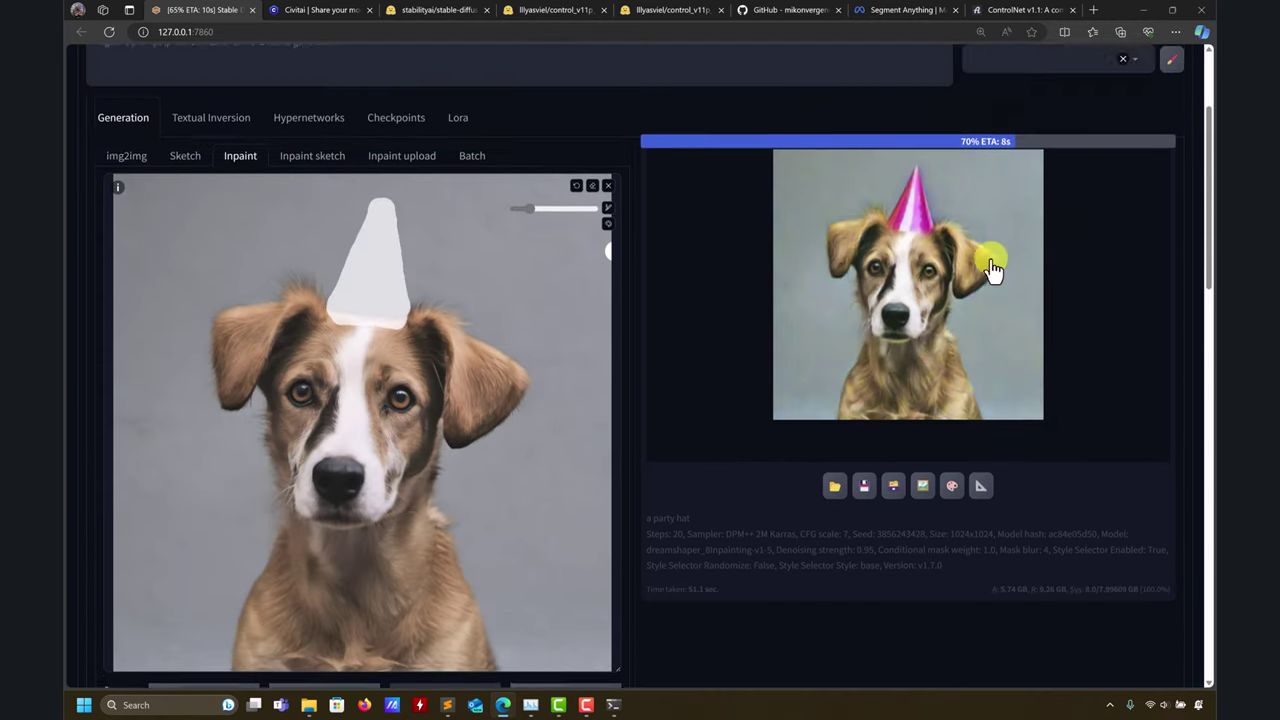
scroll(980, 300, up, 2)
scroll(700, 354, down, 7)
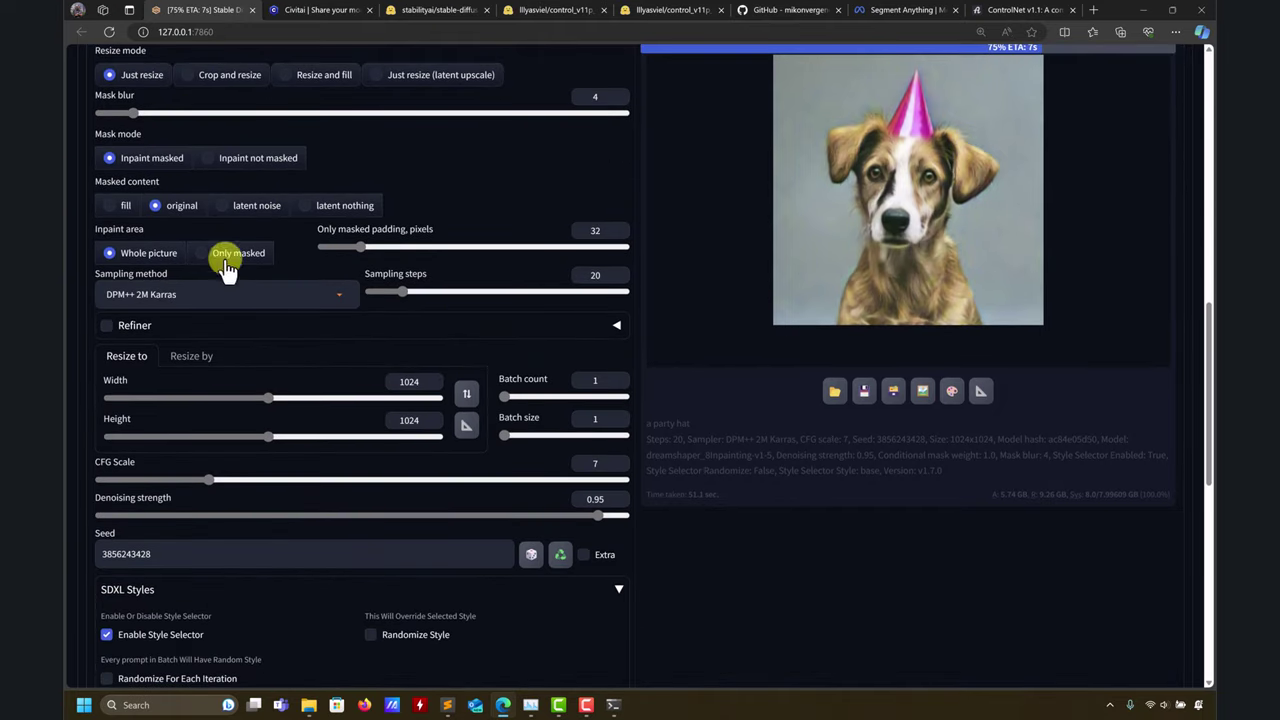
scroll(846, 334, up, 4)
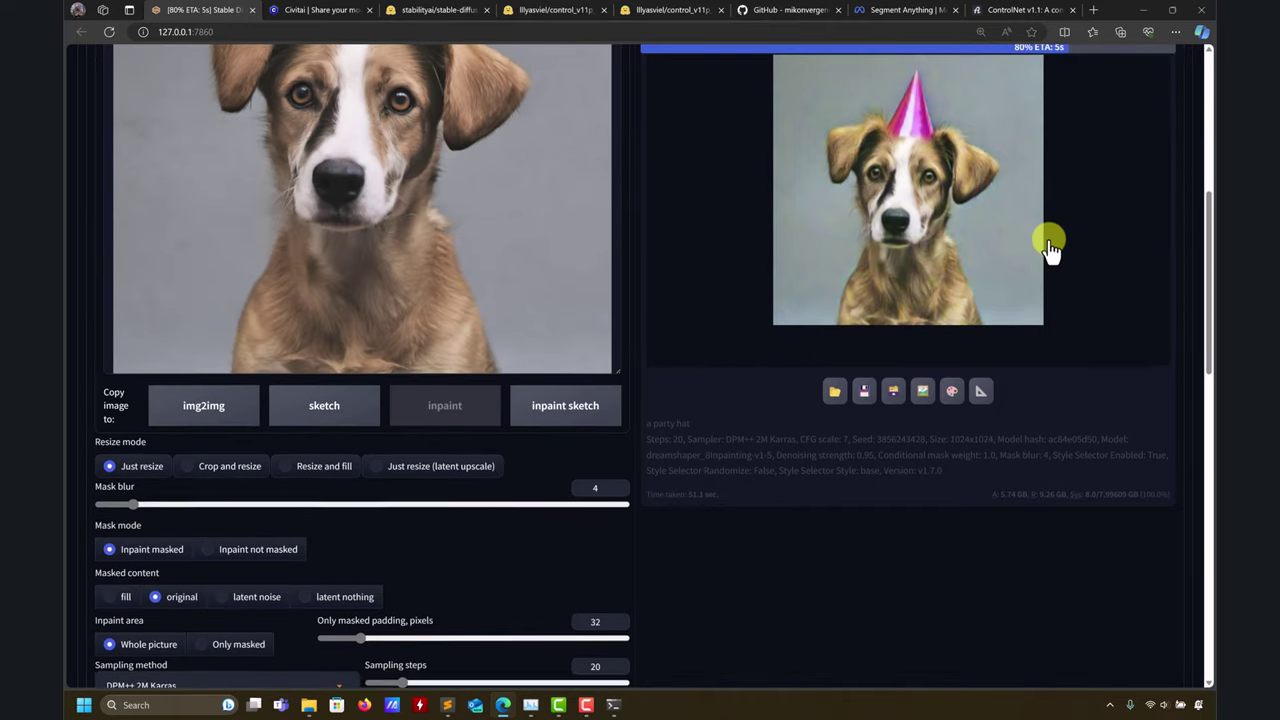
scroll(1050, 248, up, 1)
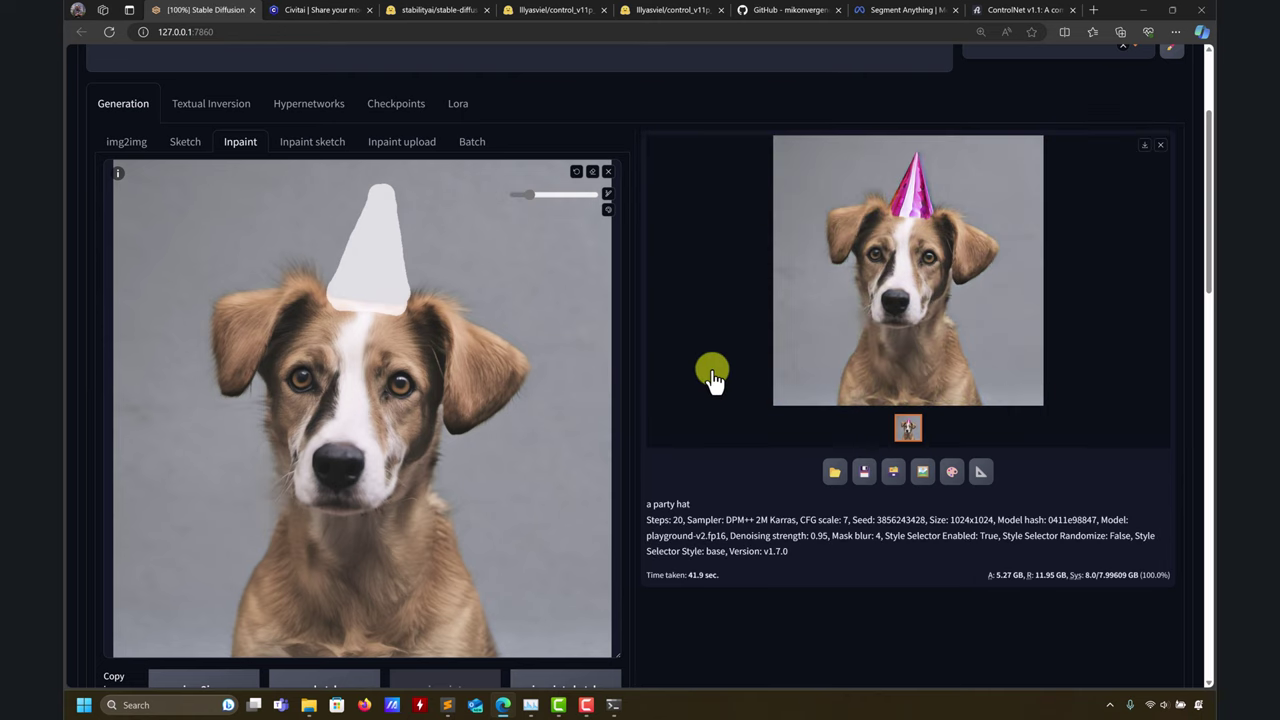
click(866, 276)
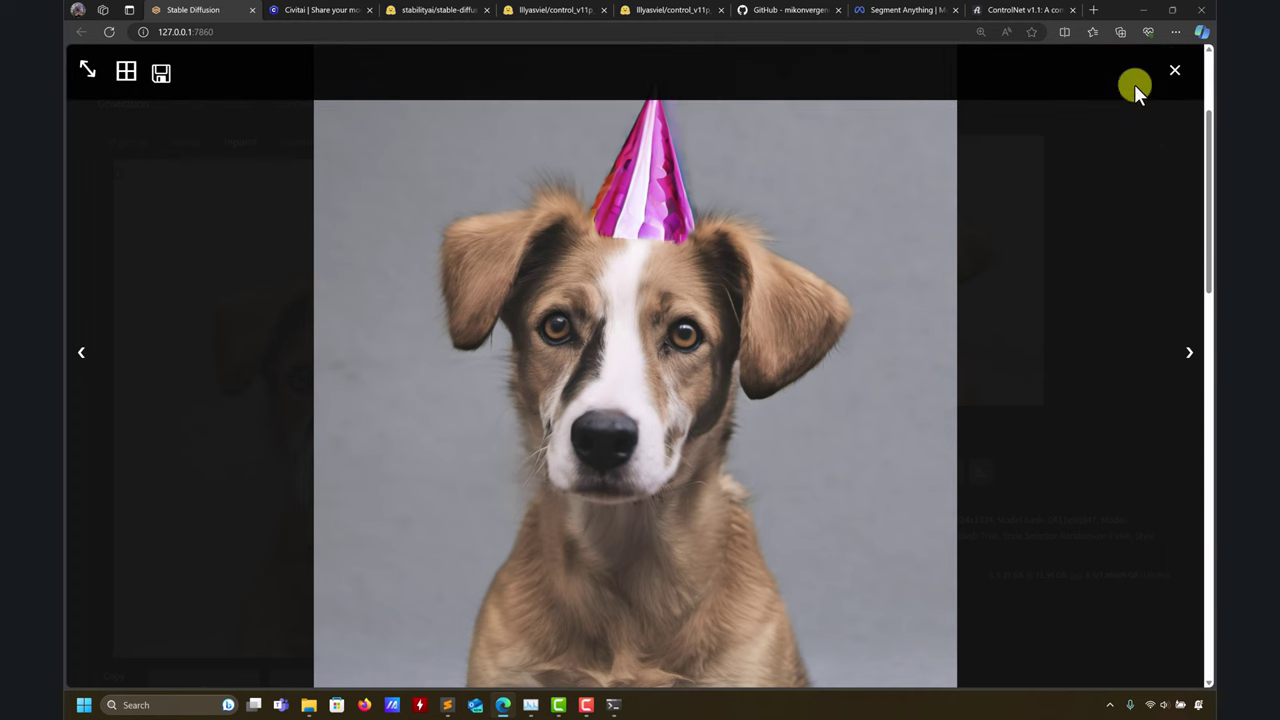
click(1183, 70)
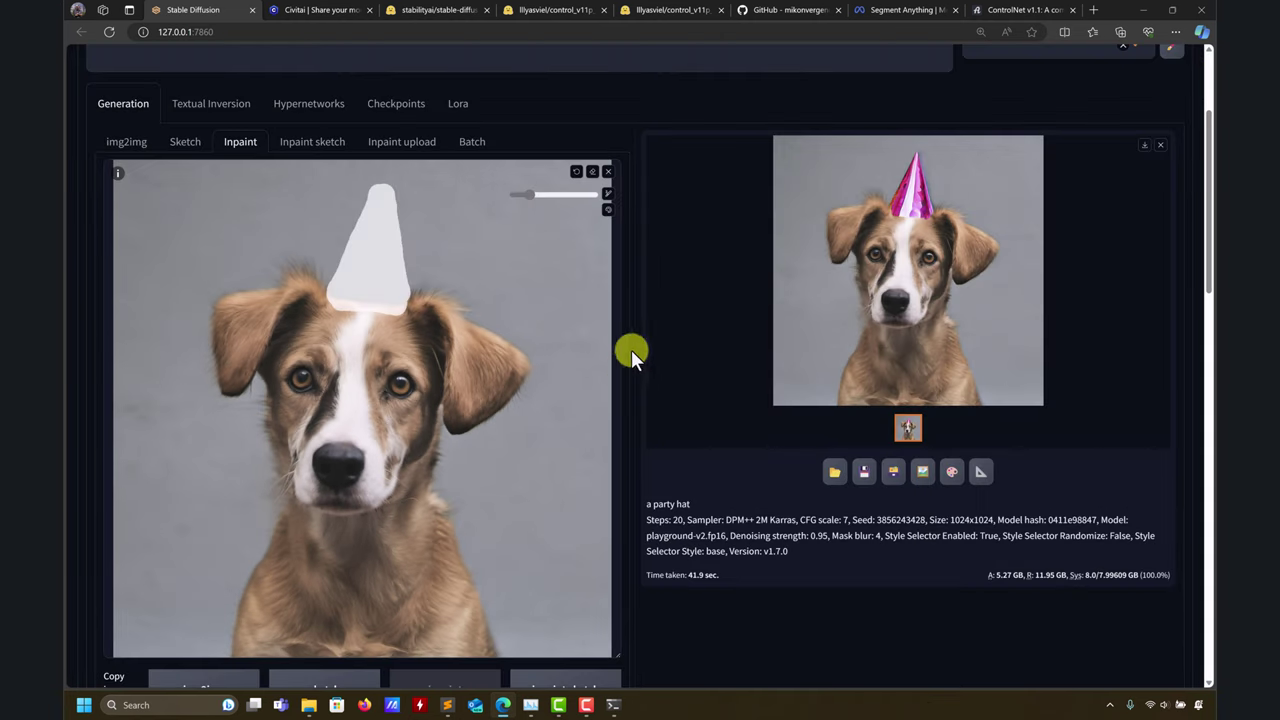
Clear the hat mask, reduce the brush size and mask both of the dog's eyes on the enlarged canvas.
click(592, 173)
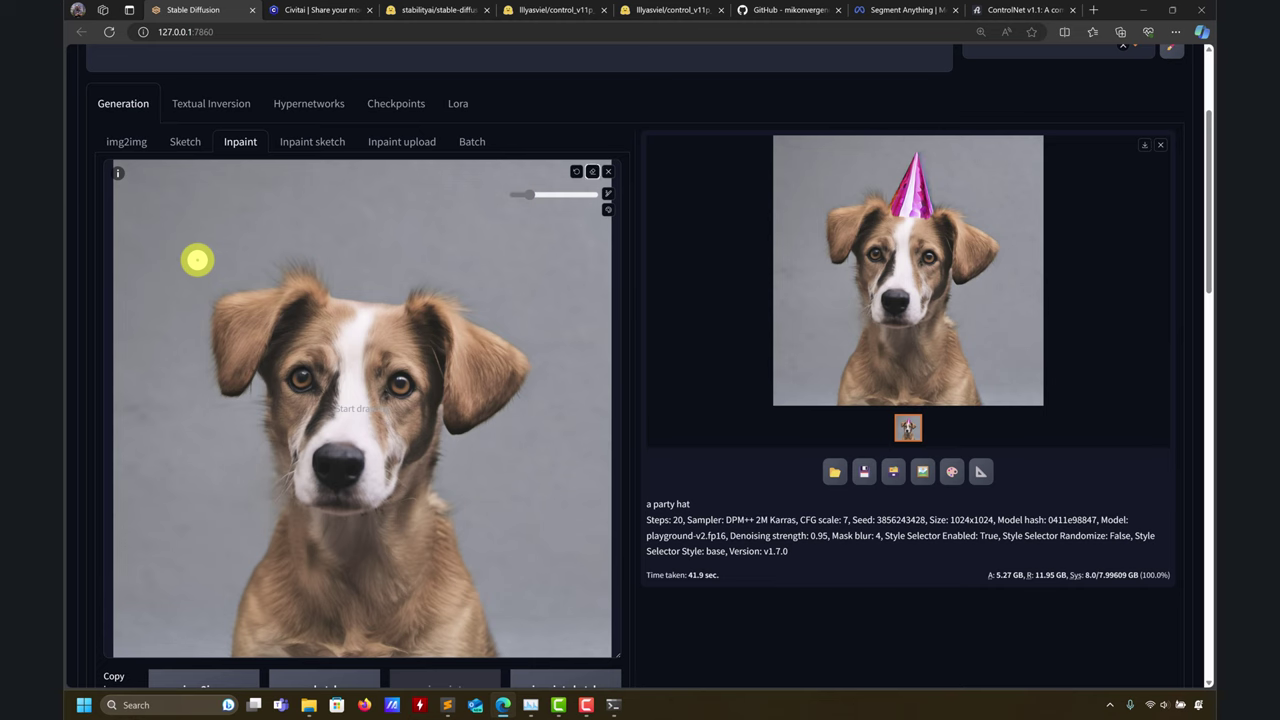
scroll(197, 260, up, 5)
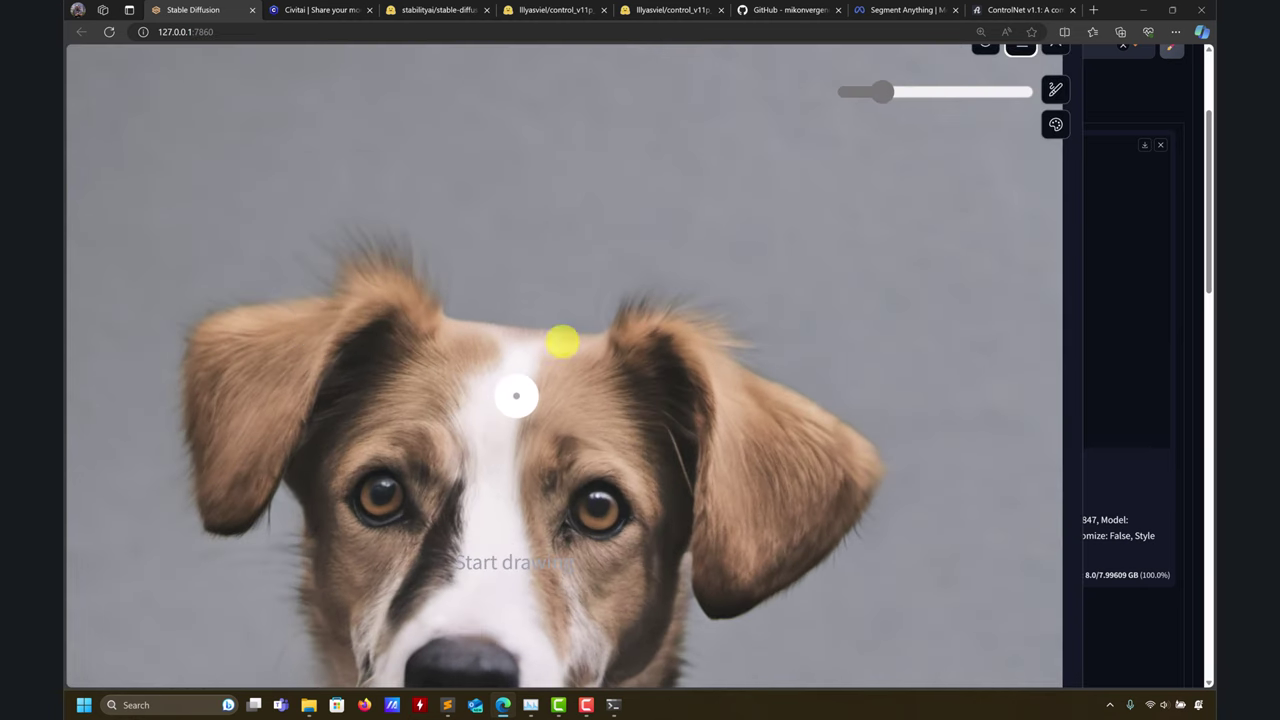
drag(880, 91, 994, 91)
click(872, 92)
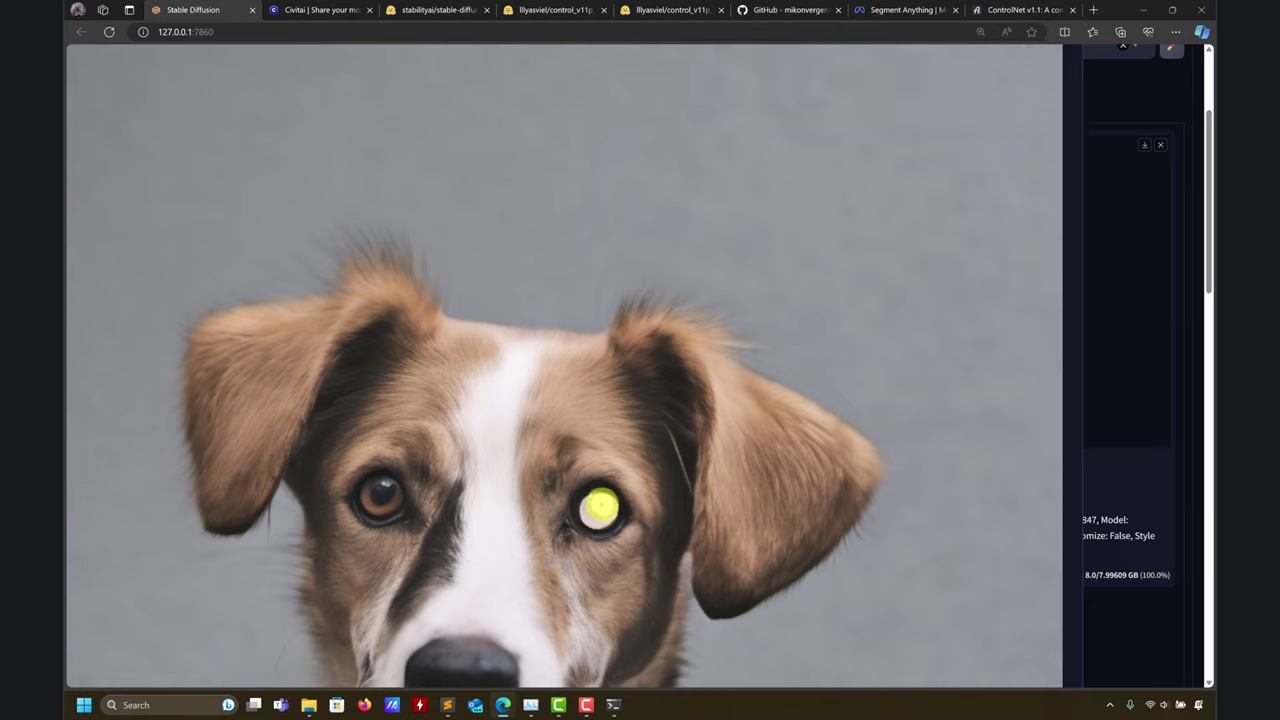
click(600, 508)
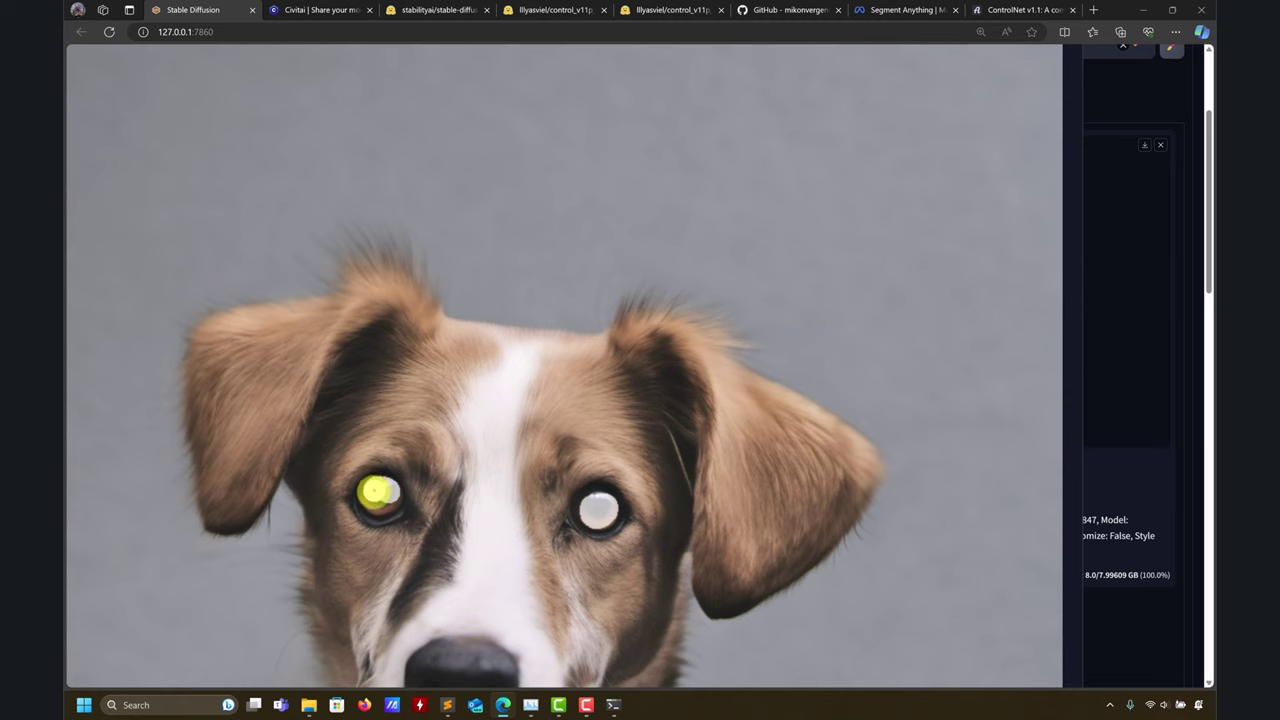
key(r)
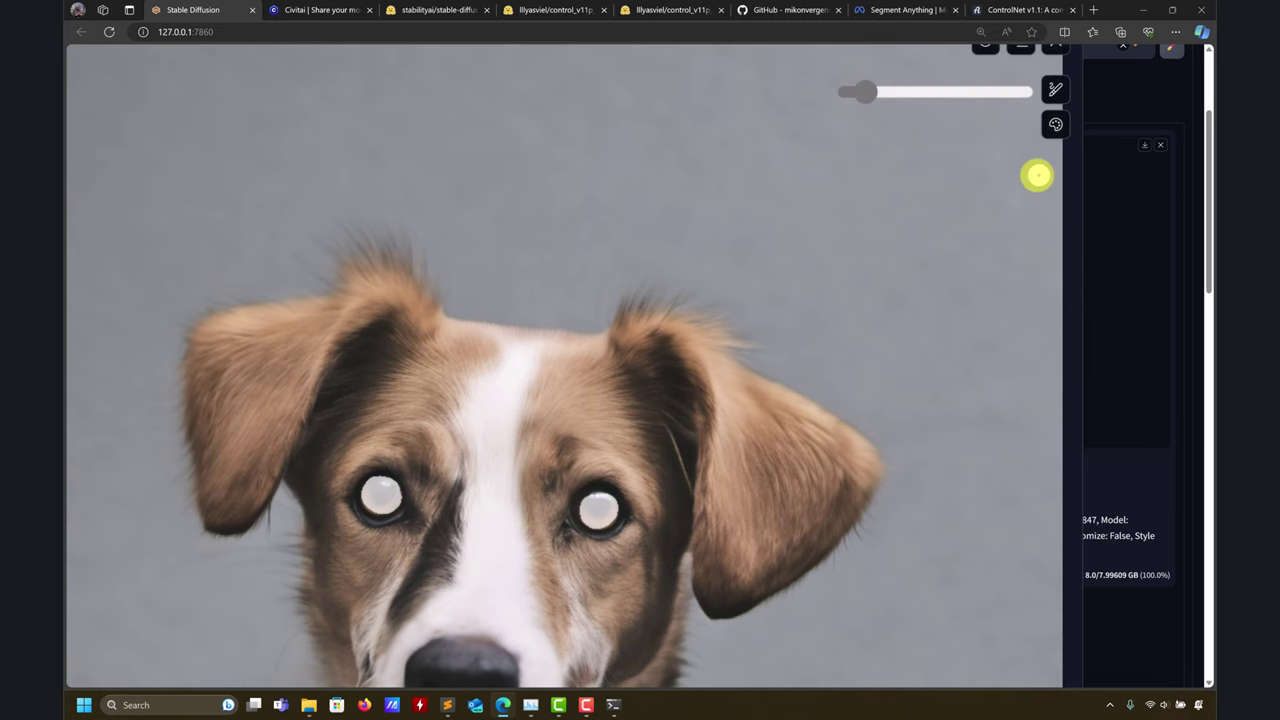
key(s)
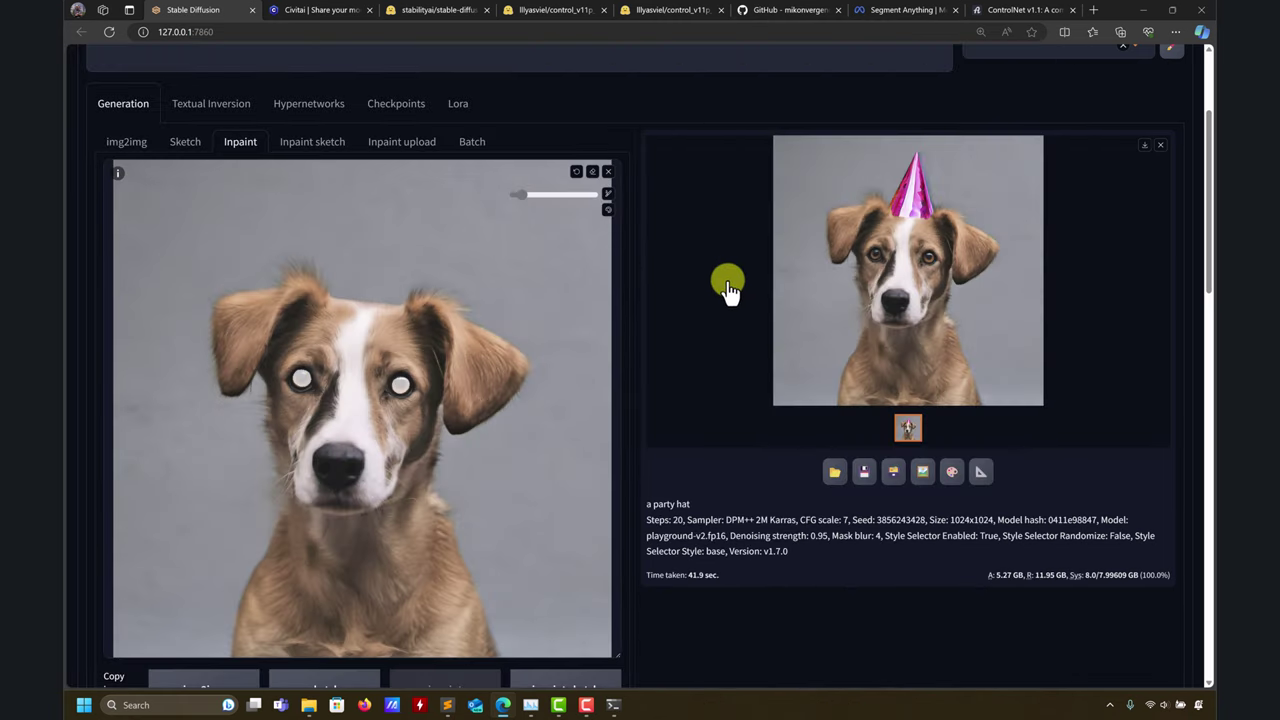
Replace the prompt with "green eyes" and switch the Stable Diffusion checkpoint to SD_XL\sd_xl_base_1.0.
scroll(683, 294, up, 2)
triple_click(166, 155)
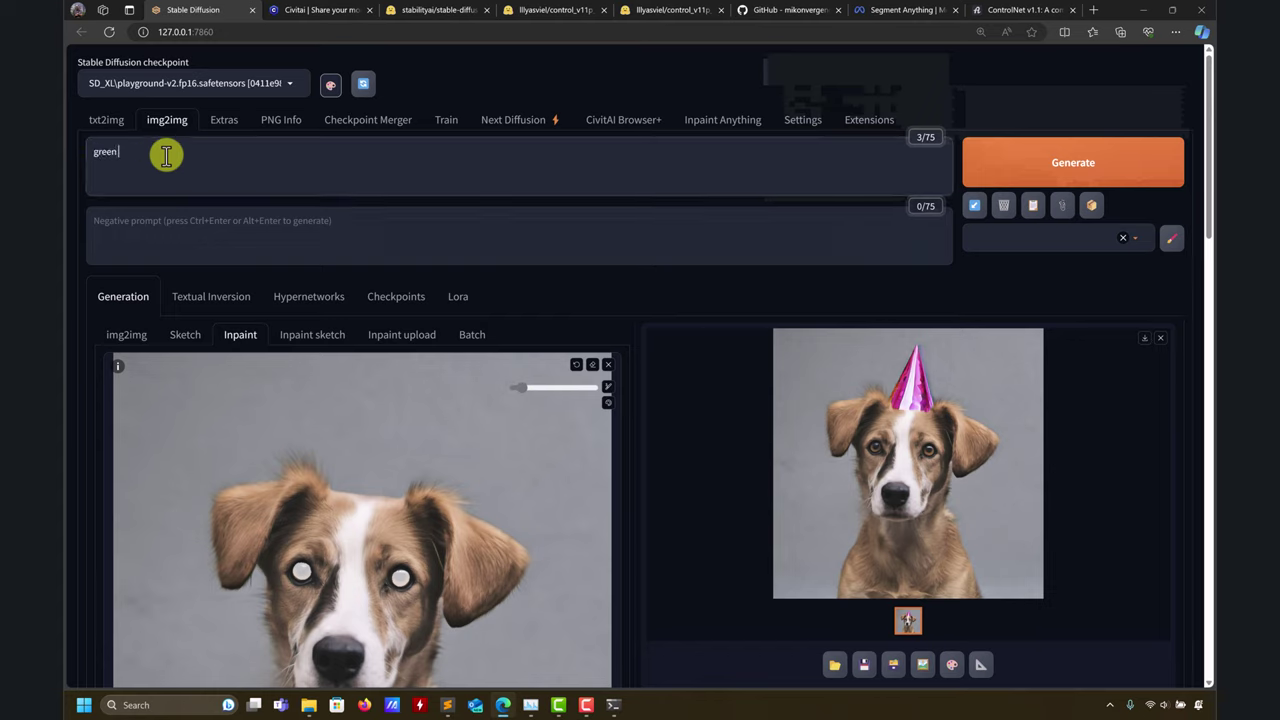
text(green eyes)
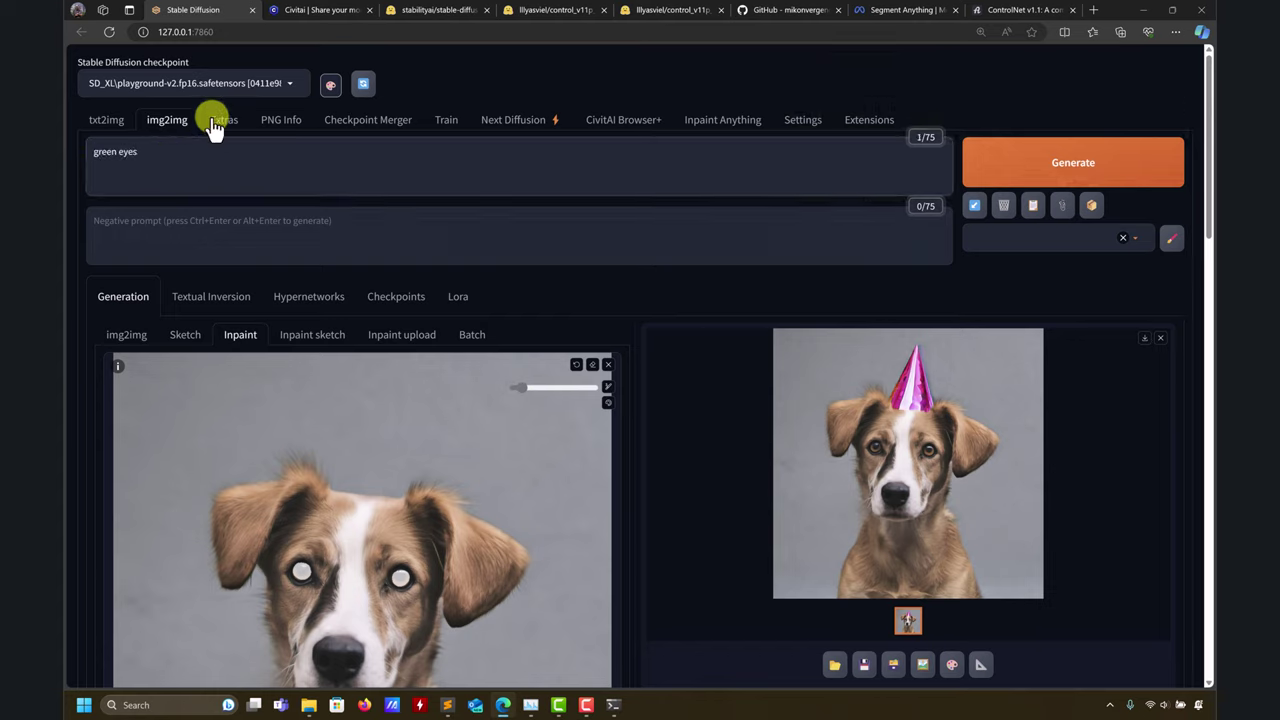
click(289, 82)
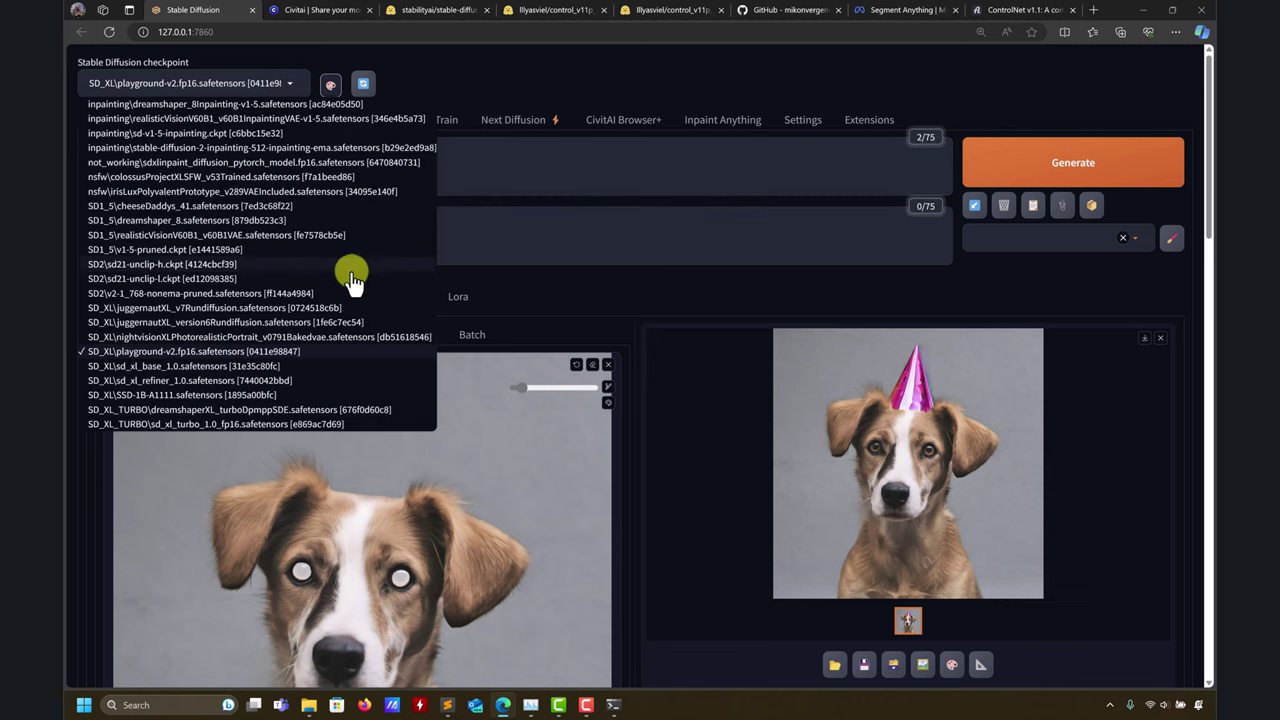
click(245, 366)
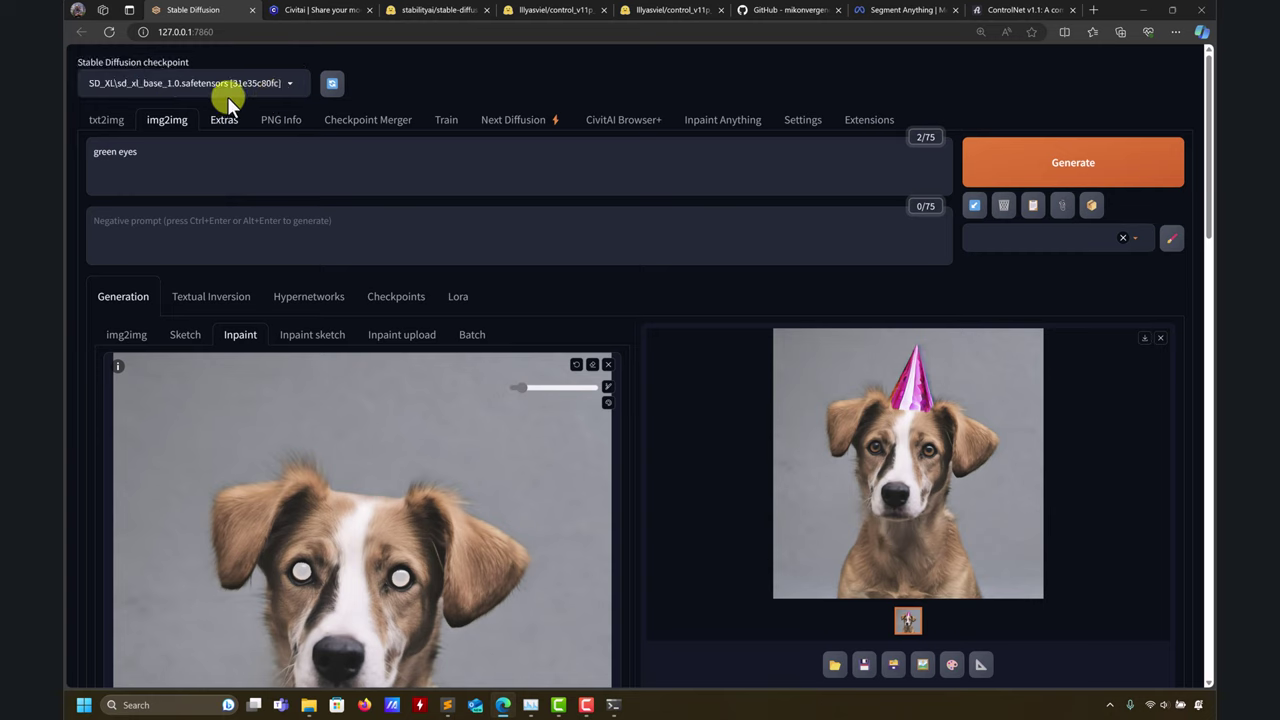
Set the inpaint area to Only masked and generate the green eyes.
scroll(704, 316, down, 2)
scroll(704, 316, down, 7)
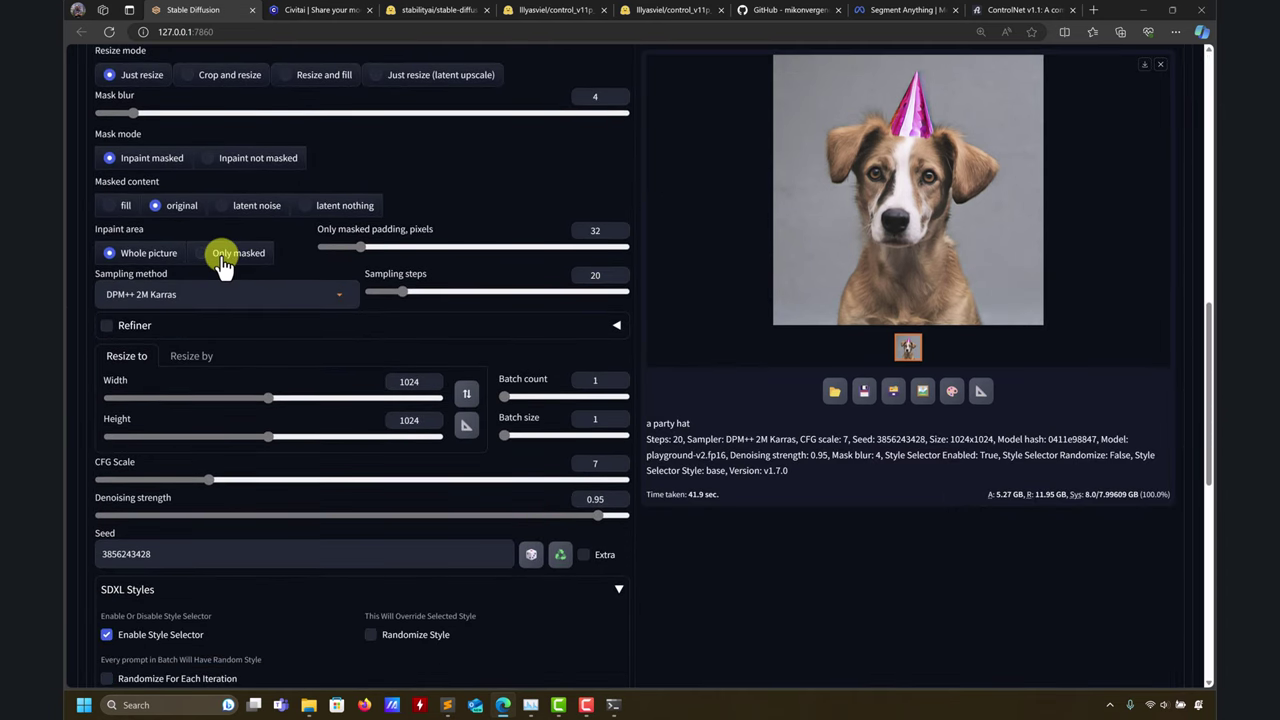
click(223, 264)
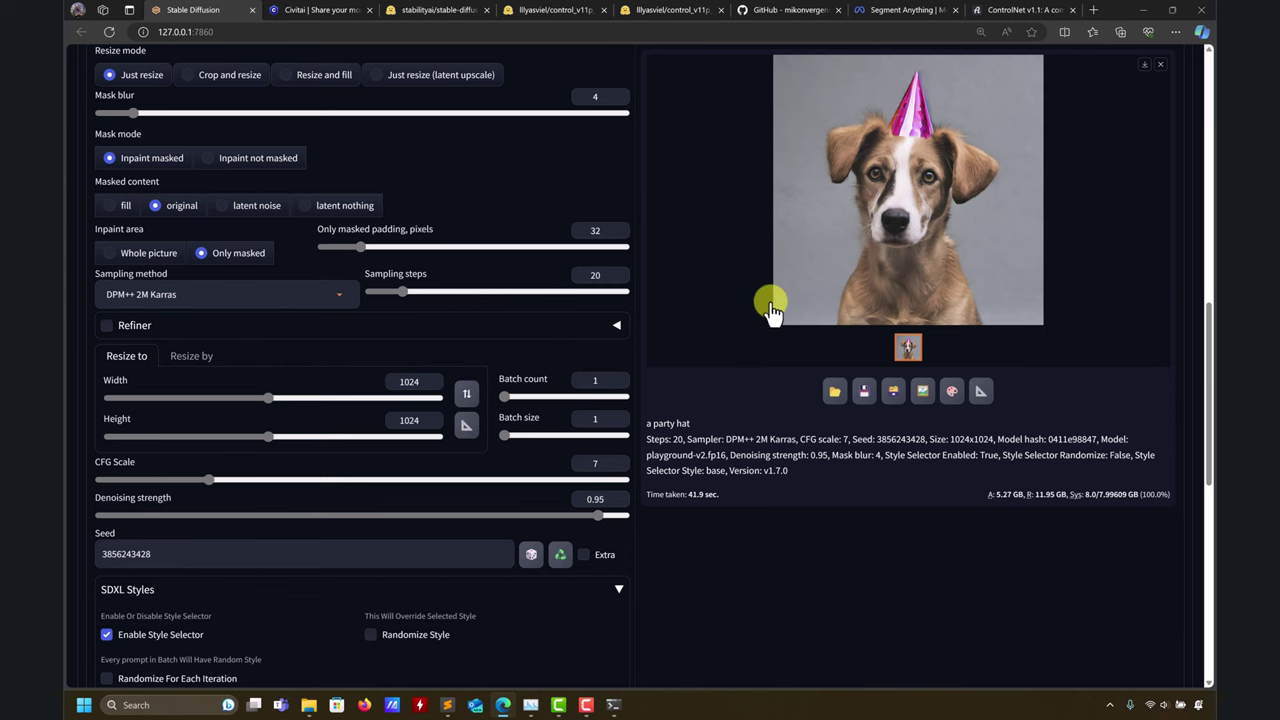
scroll(766, 290, up, 10)
click(1047, 160)
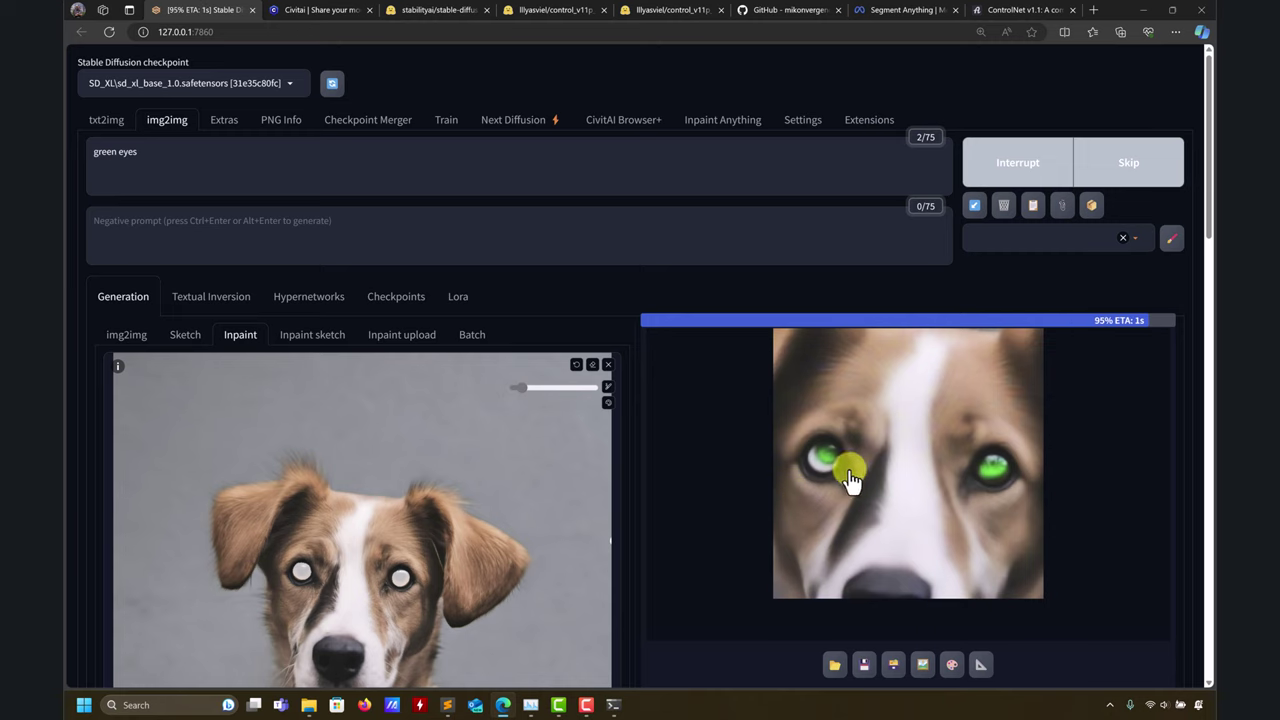
Review the masked canvas and the inpaint area, resize and denoising settings against the green eyes preview while it generates.
scroll(325, 493, down, 1)
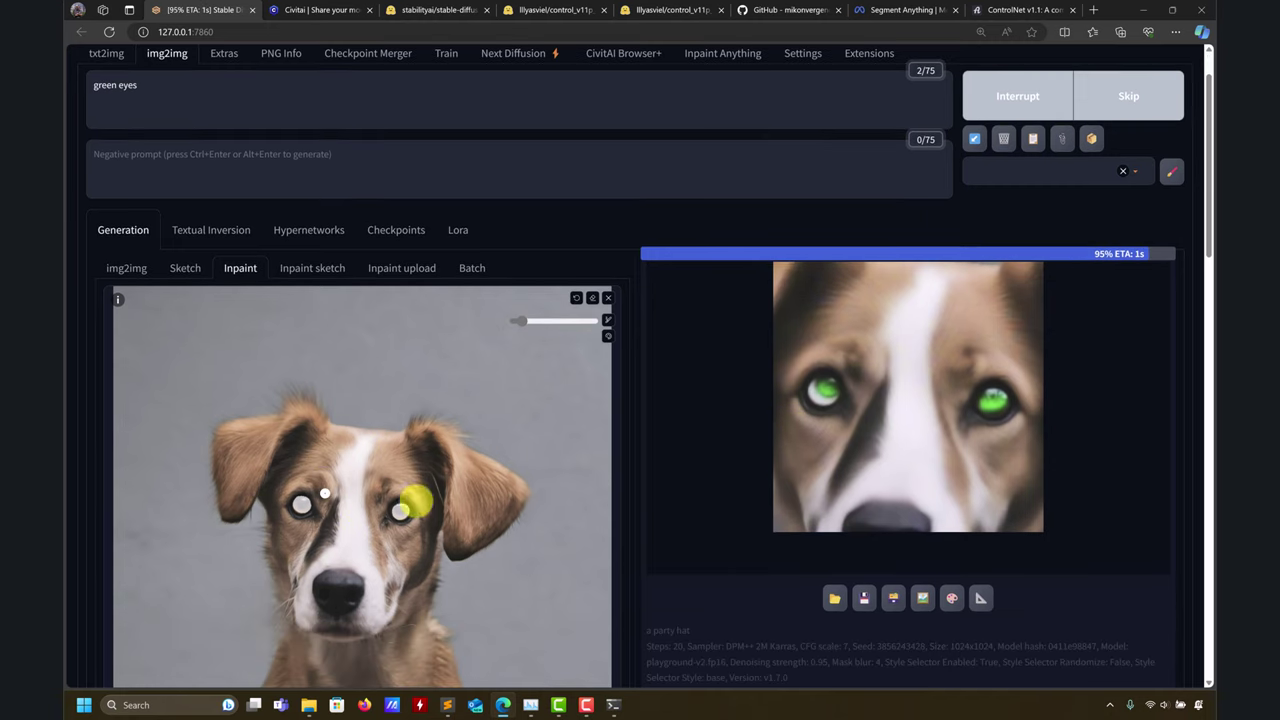
scroll(640, 460, down, 2)
scroll(652, 433, up, 3)
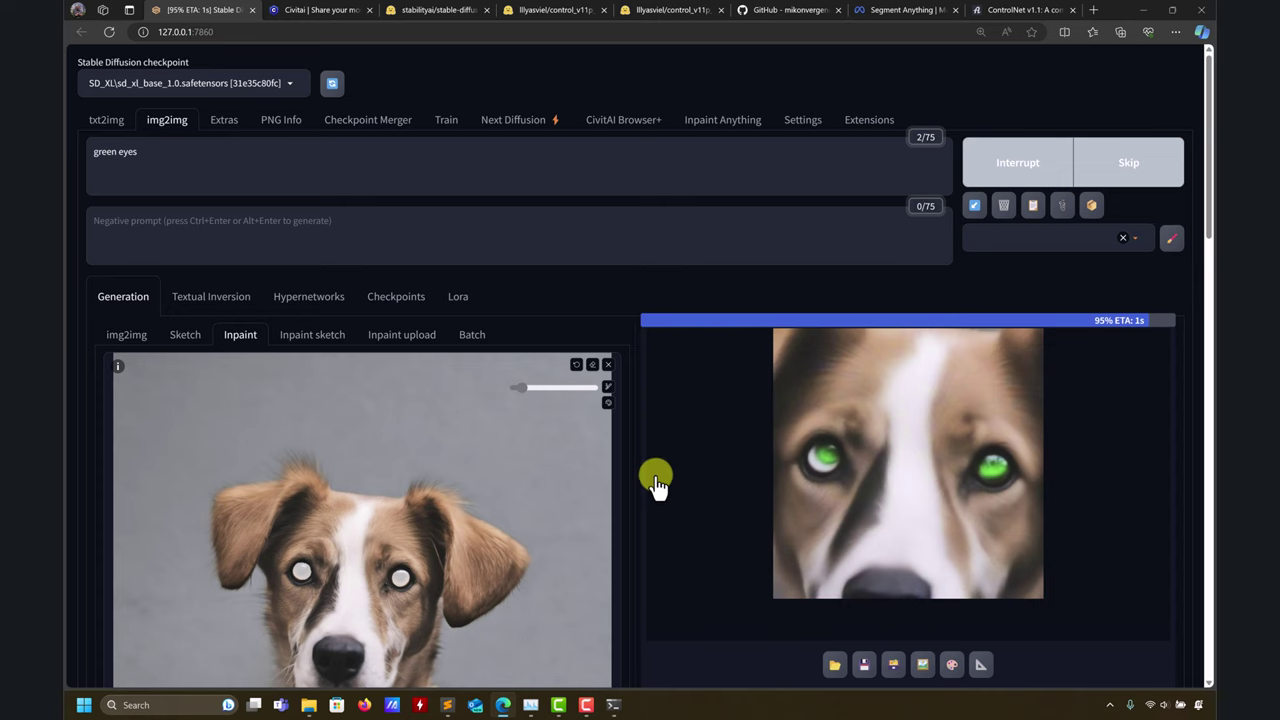
scroll(654, 486, down, 10)
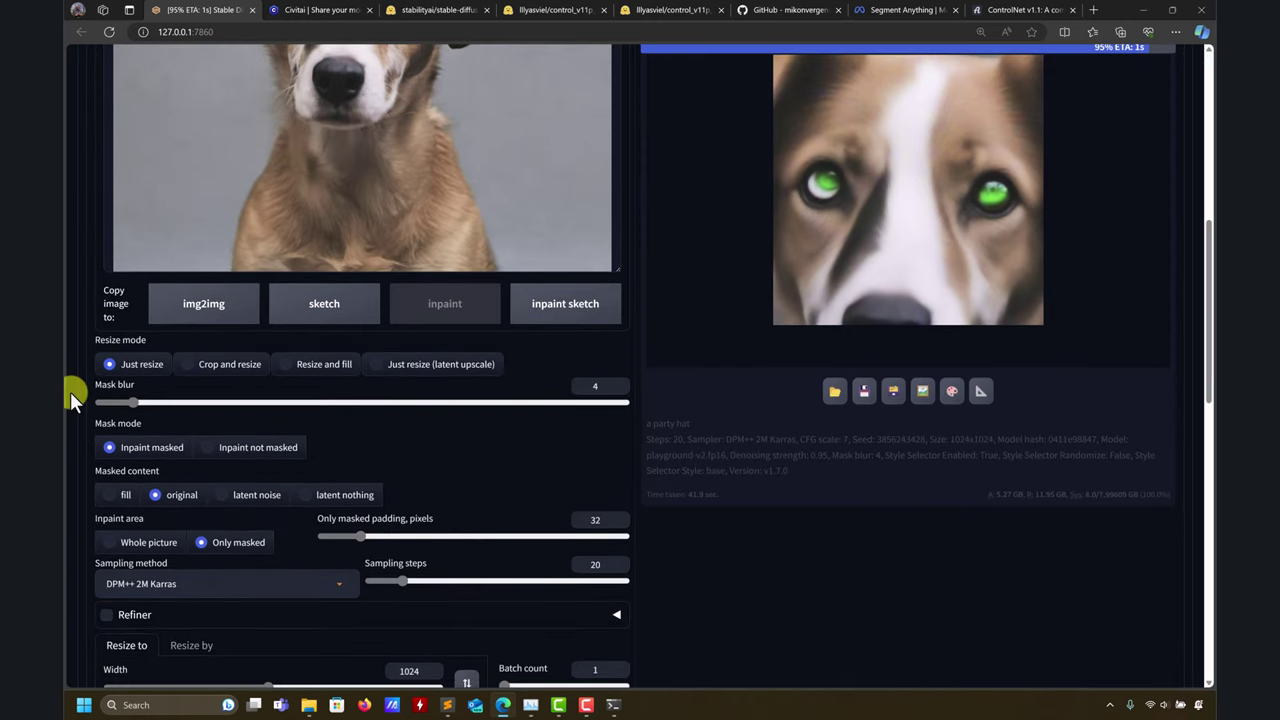
scroll(724, 557, down, 1)
scroll(724, 557, down, 2)
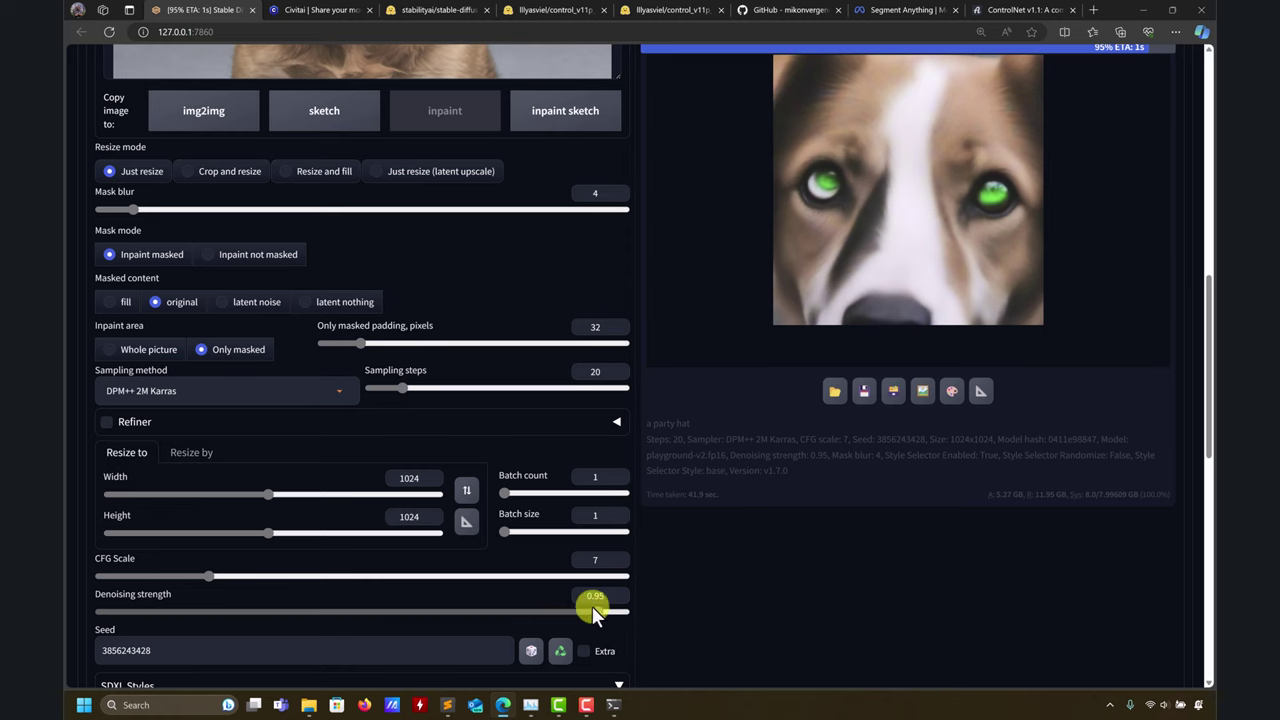
scroll(722, 594, up, 3)
scroll(722, 594, down, 3)
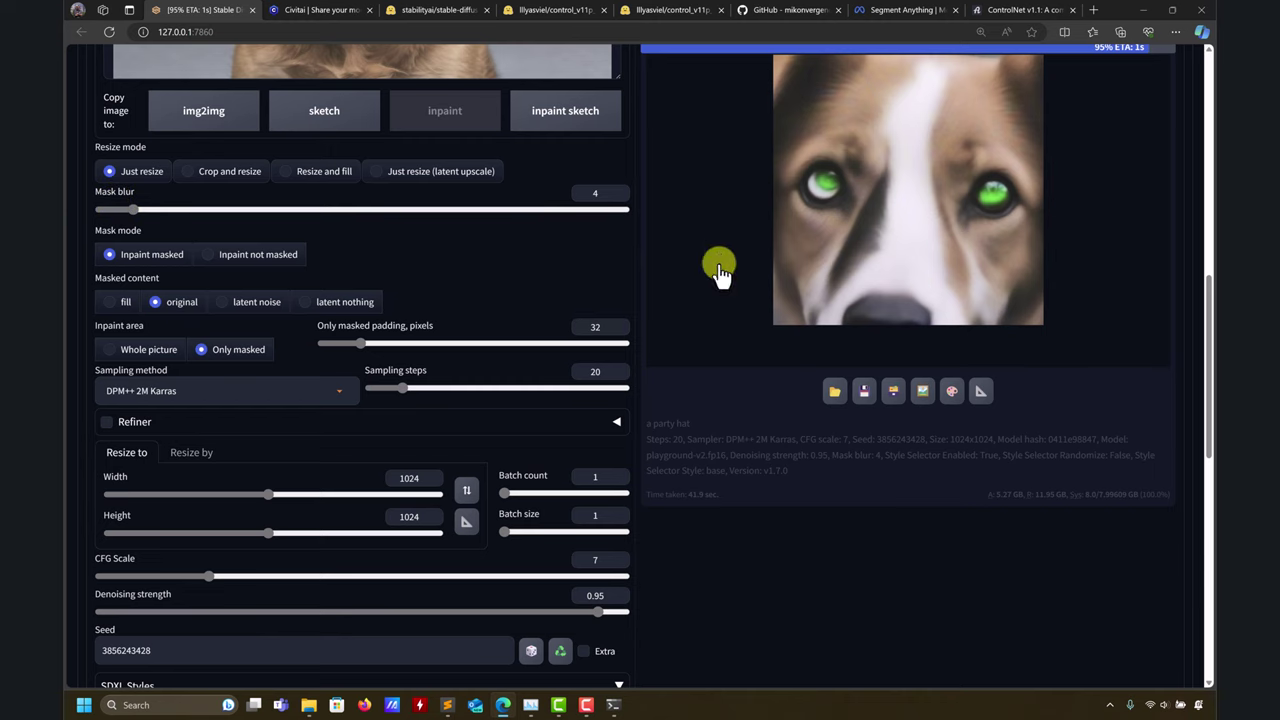
Compare the eye mask and settings with the preview, and examine the finished green eyes at enlarged size.
scroll(667, 349, up, 4)
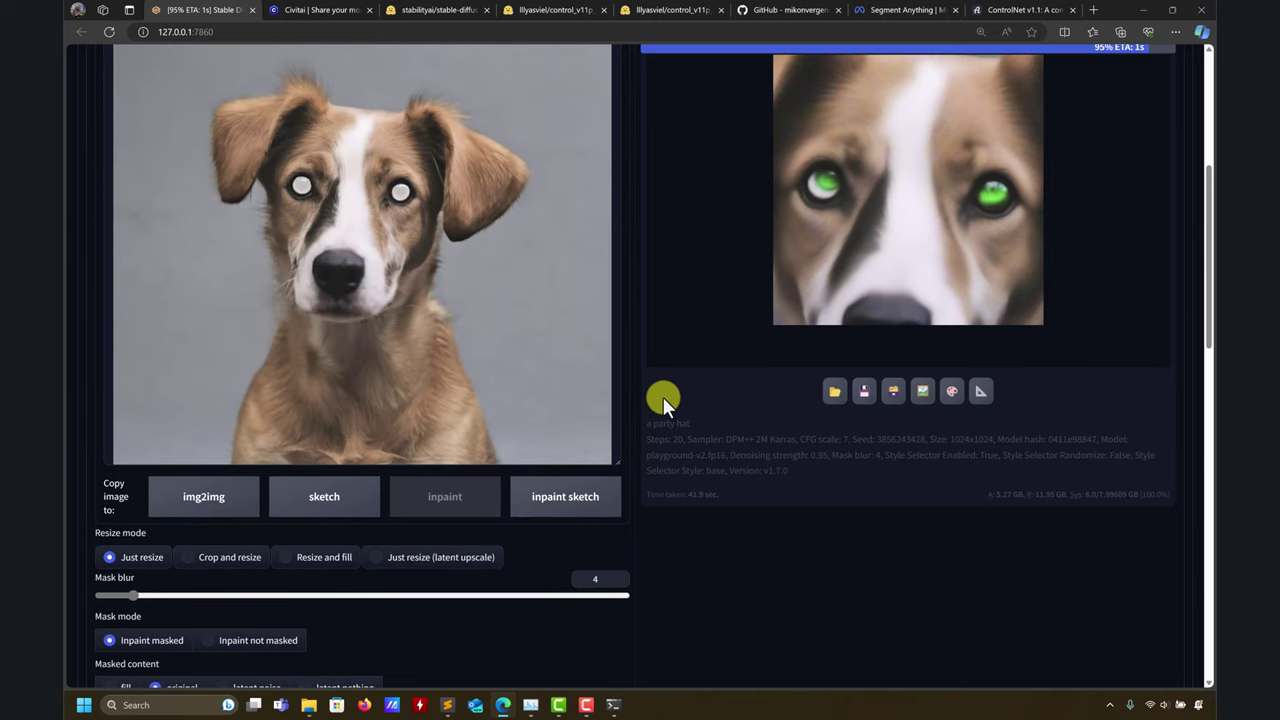
scroll(730, 420, down, 3)
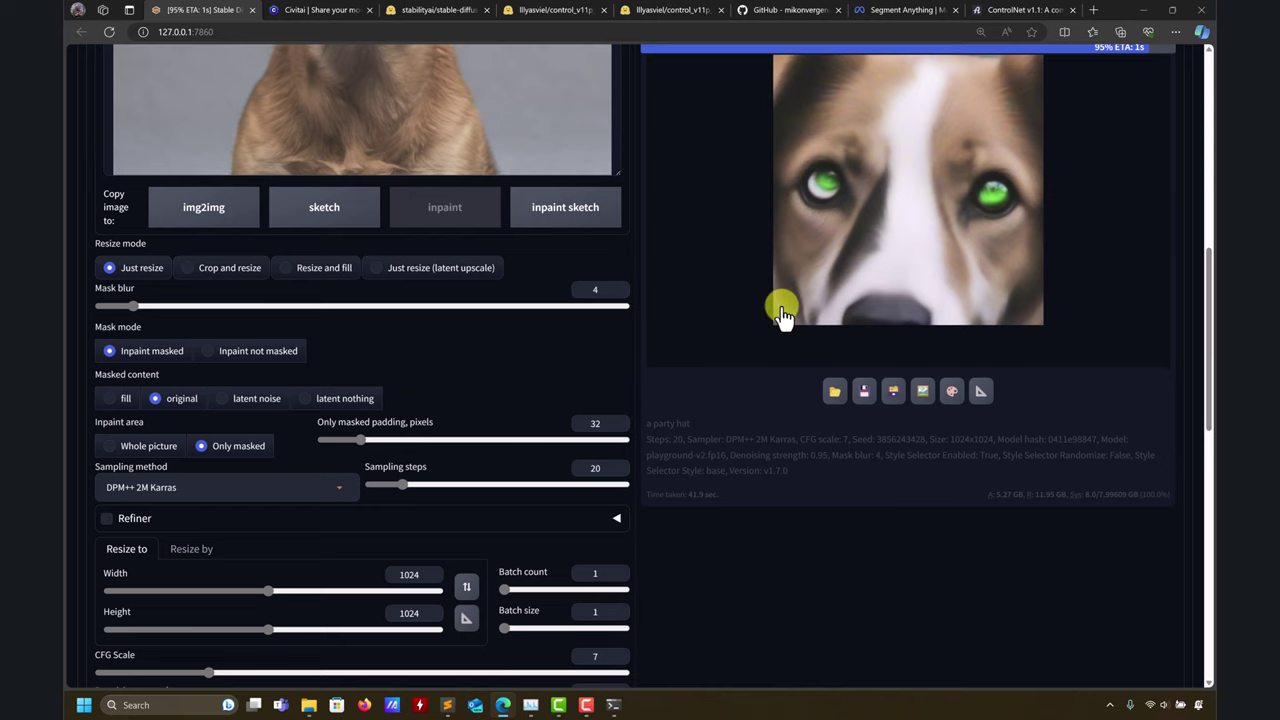
scroll(772, 336, up, 4)
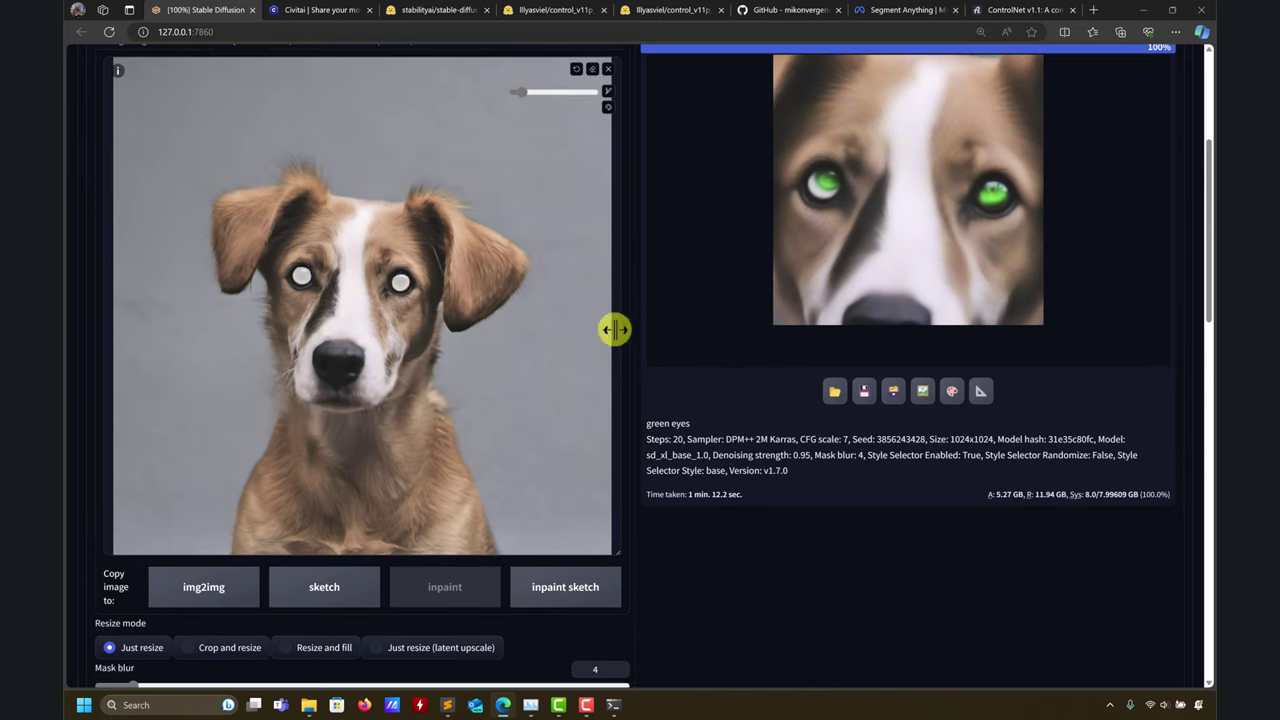
click(916, 182)
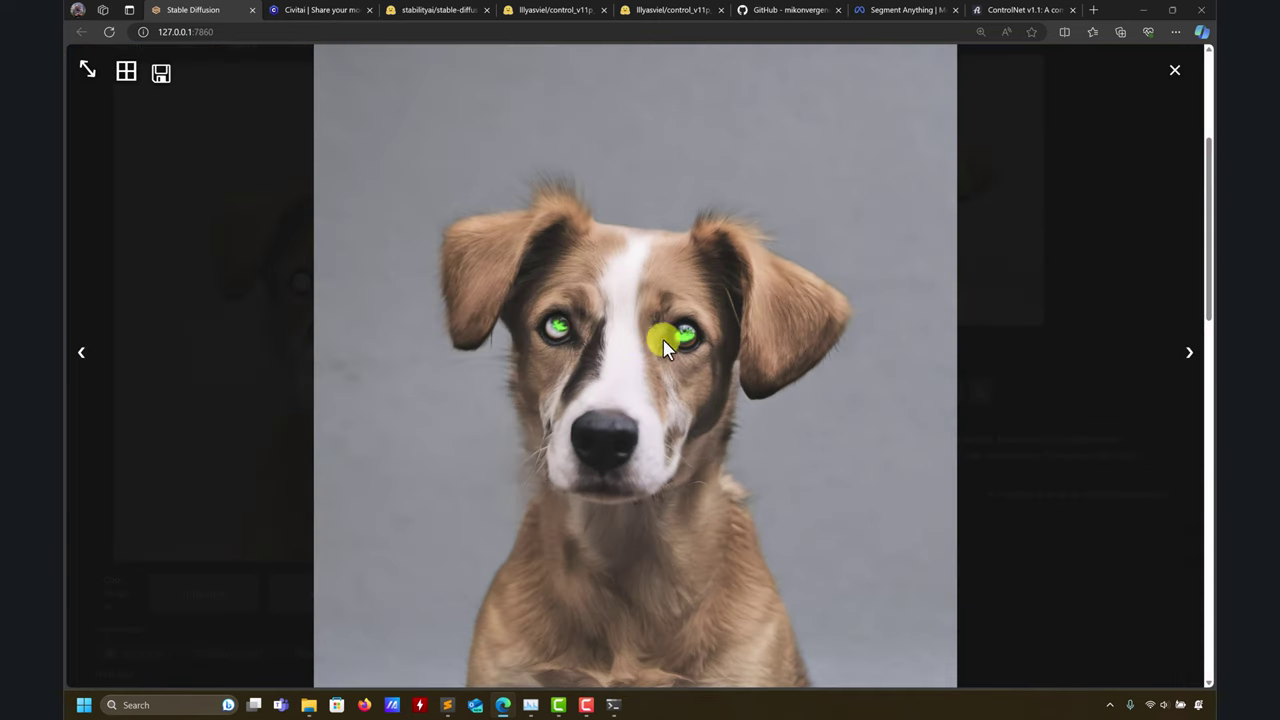
click(1175, 70)
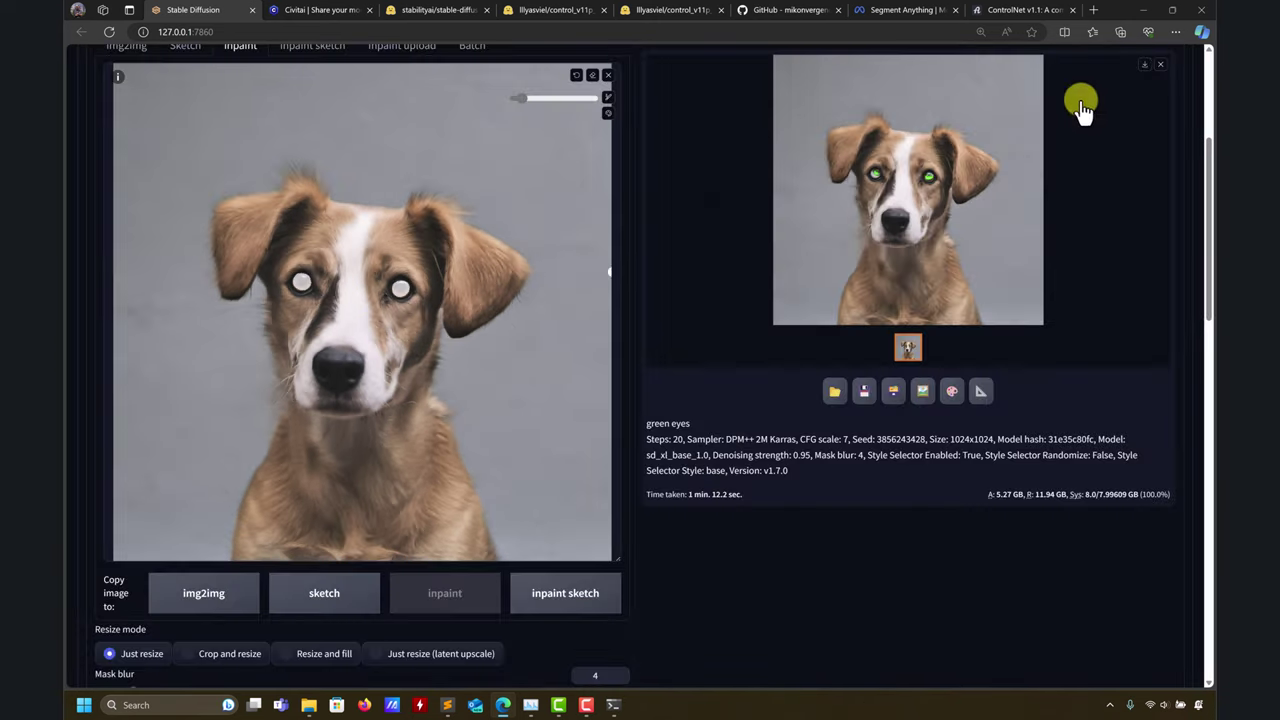
Set the mask blur to 0 and check the masked eyes on the canvas.
scroll(246, 438, down, 3)
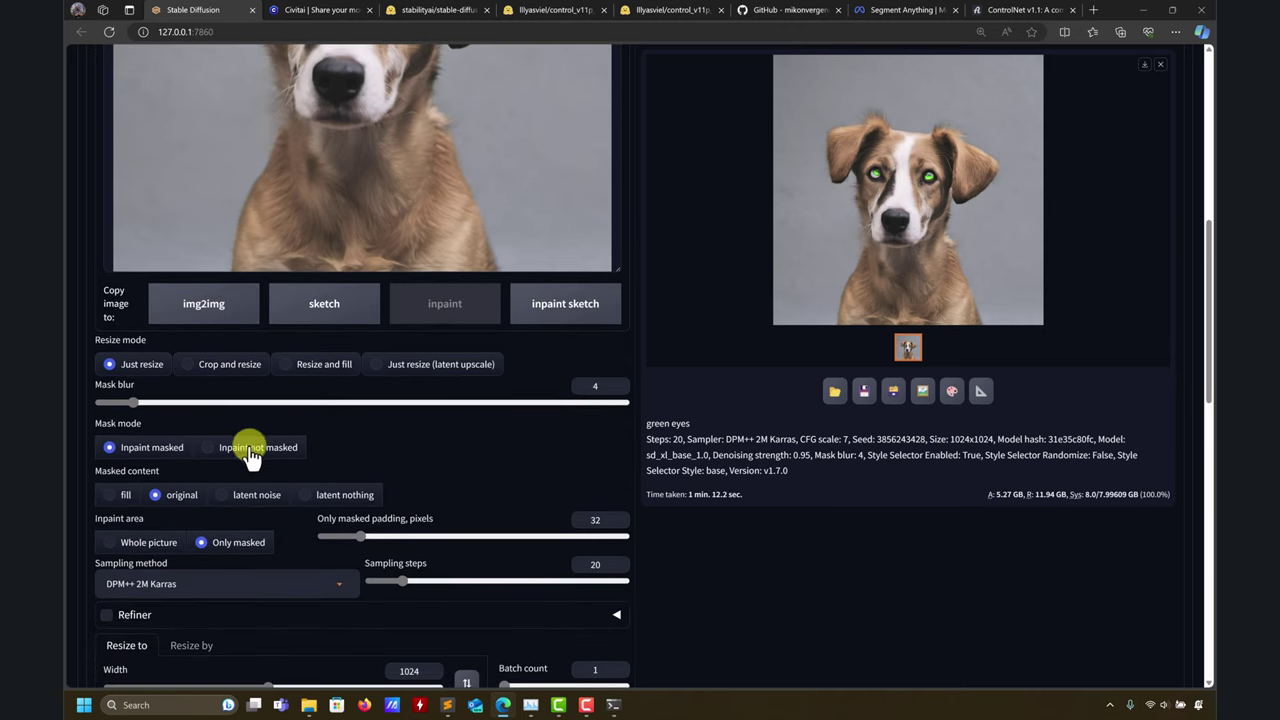
scroll(251, 523, down, 1)
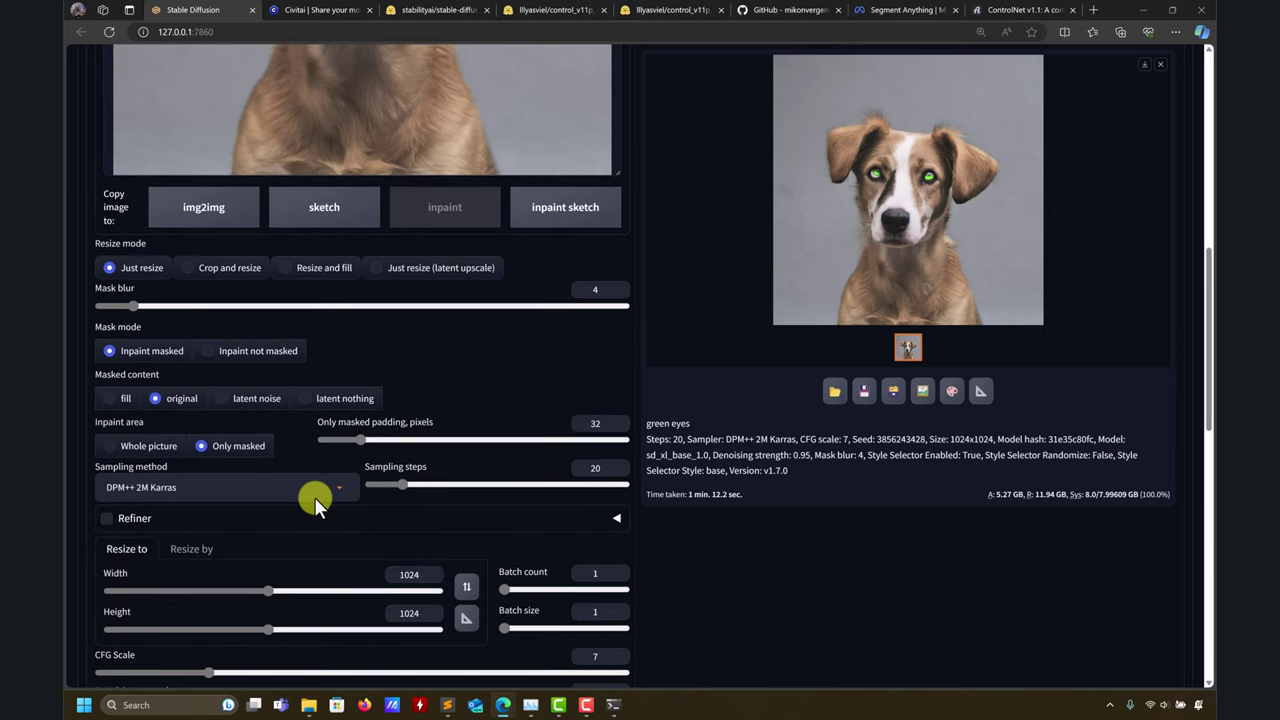
scroll(434, 435, down, 2)
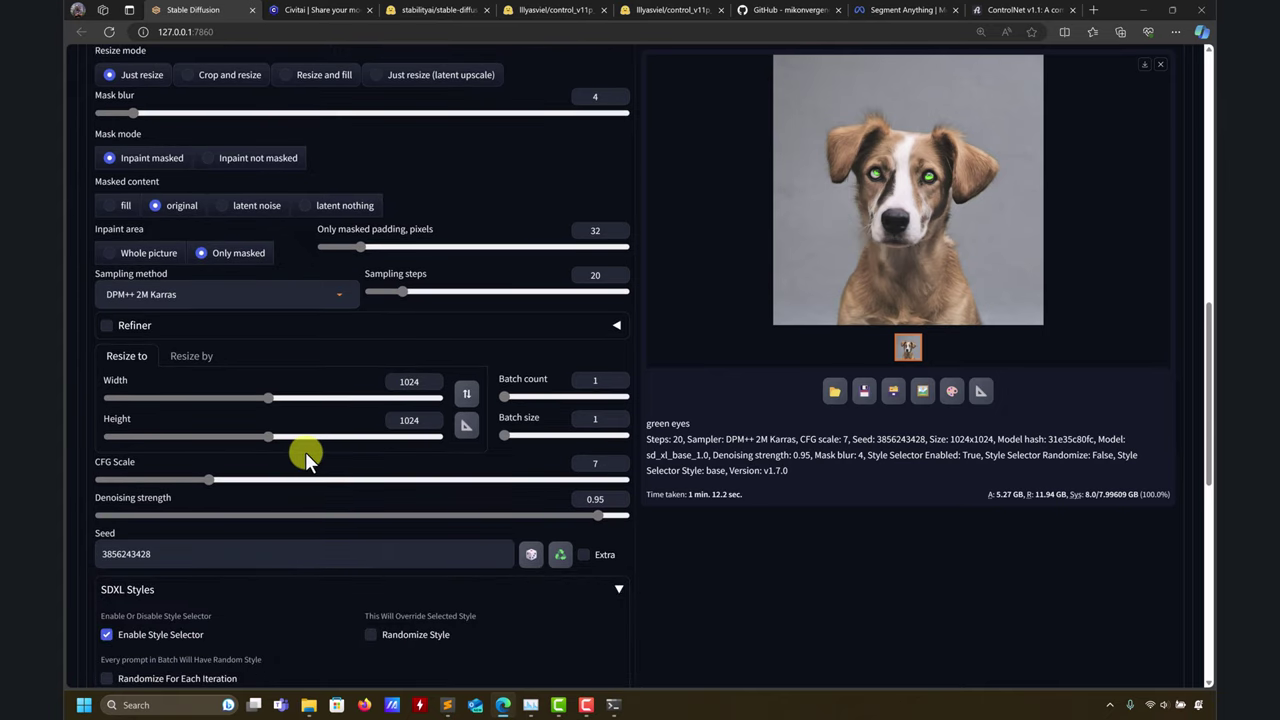
scroll(275, 265, up, 1)
scroll(190, 310, up, 2)
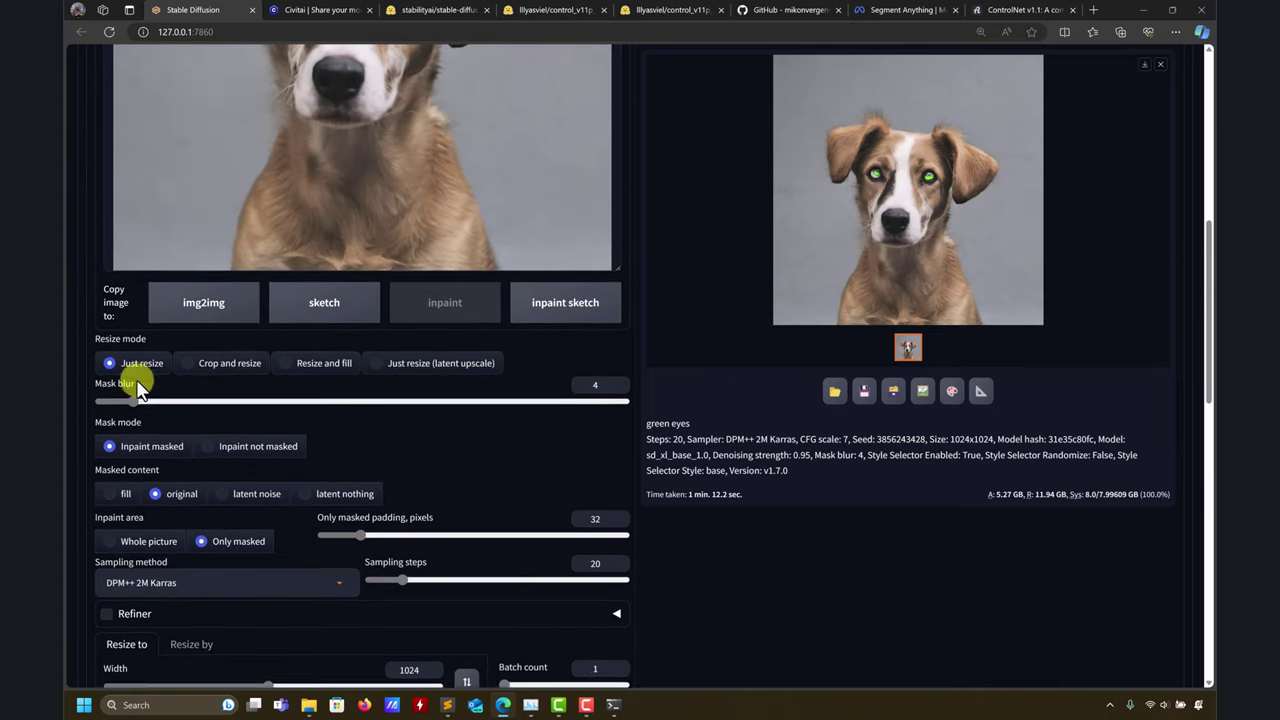
drag(133, 400, 110, 406)
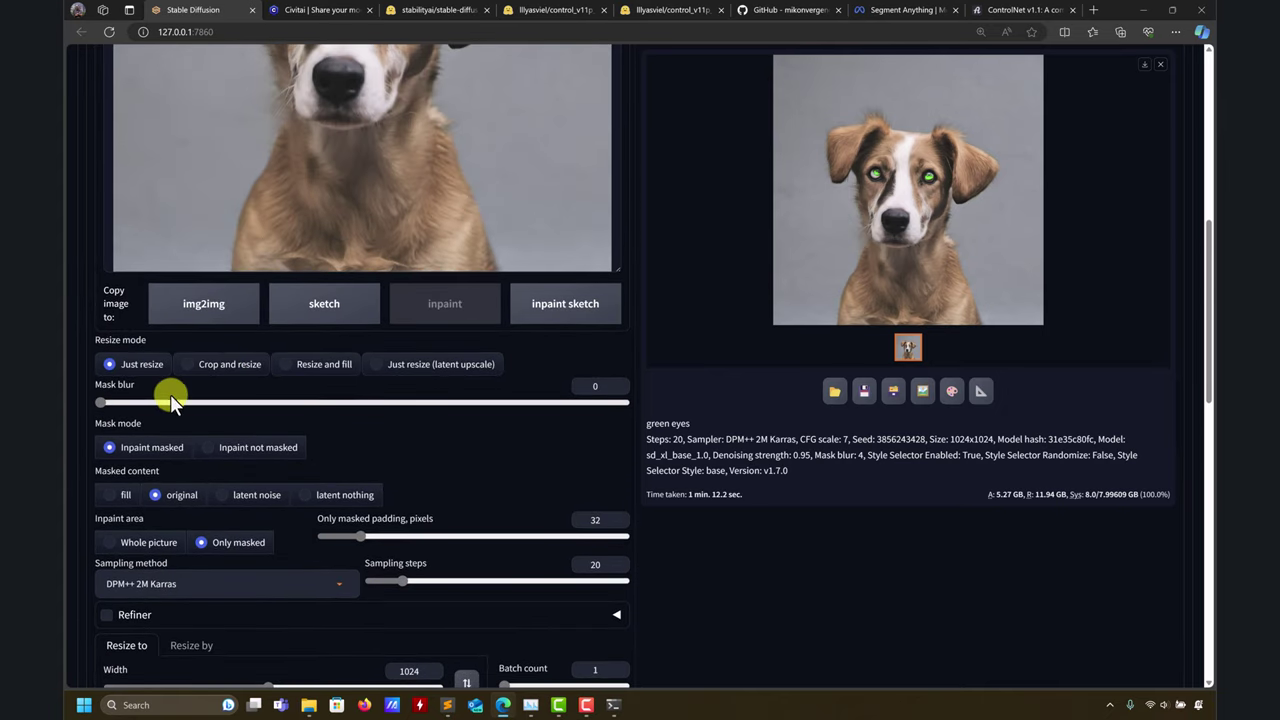
scroll(170, 394, up, 3)
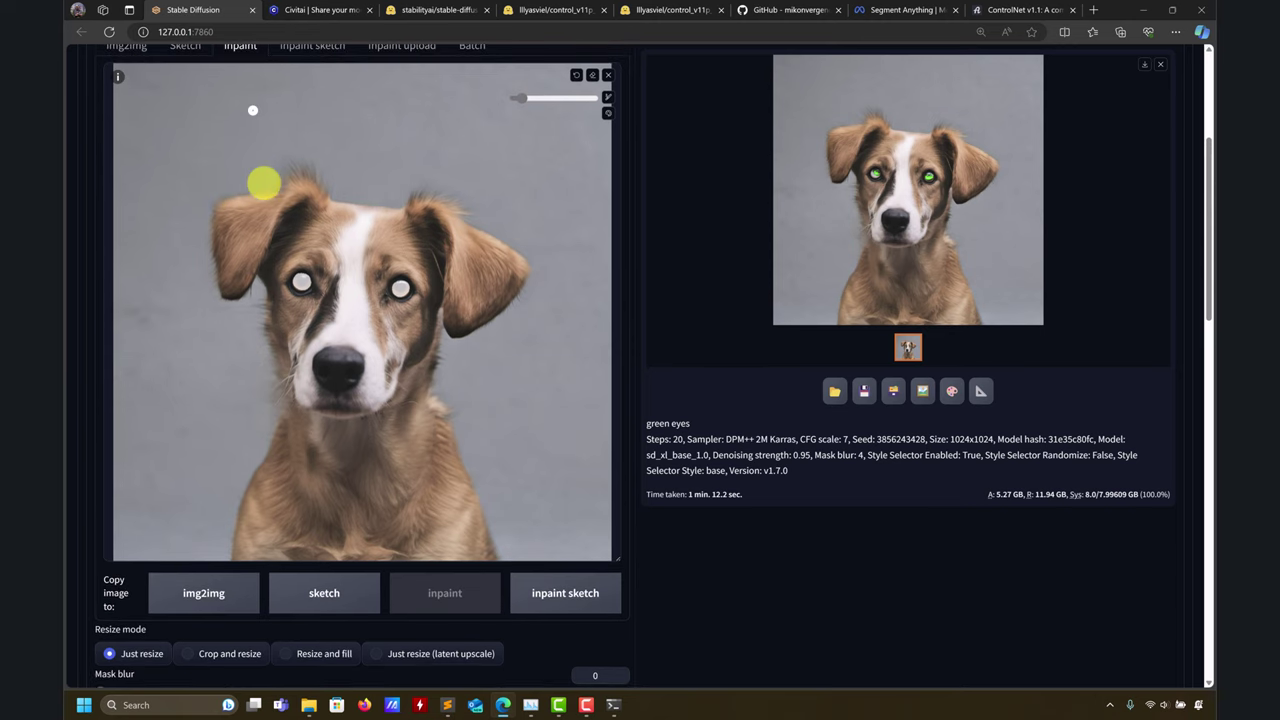
Set the mask blur to its maximum of 64 and review the eye masks on the canvas.
scroll(301, 384, down, 3)
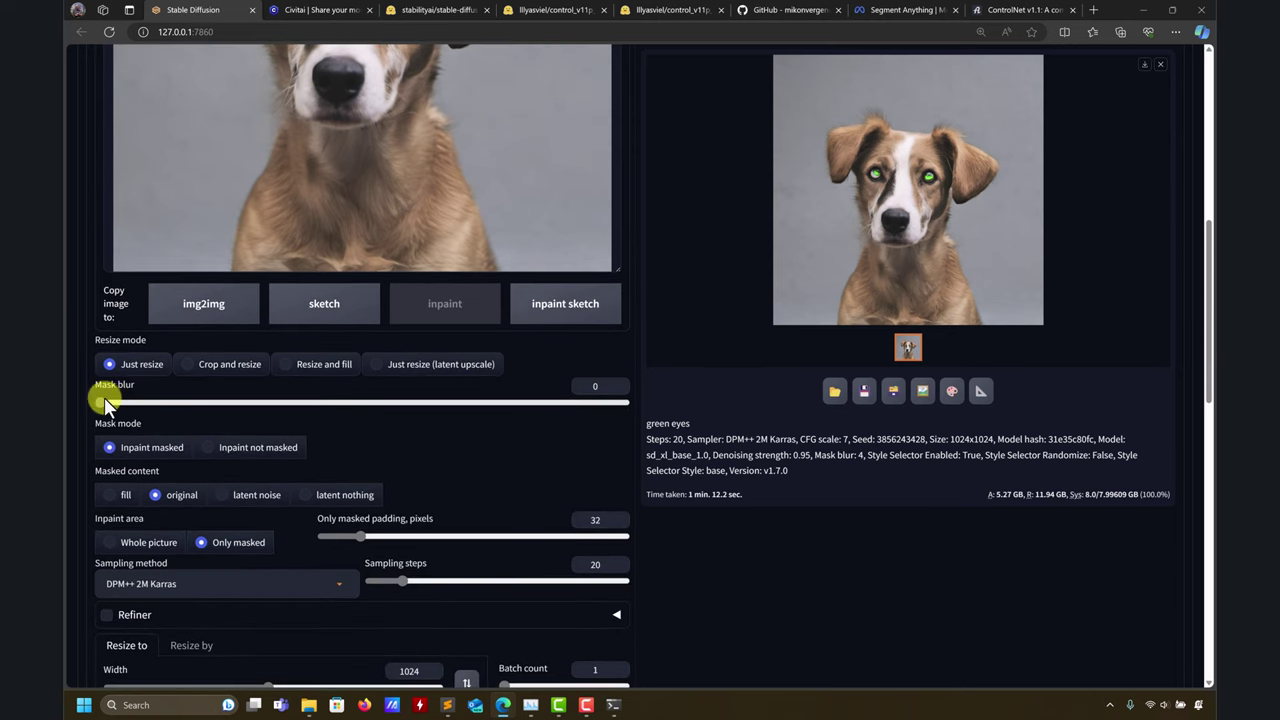
drag(103, 403, 629, 406)
scroll(629, 408, up, 1)
scroll(294, 357, up, 4)
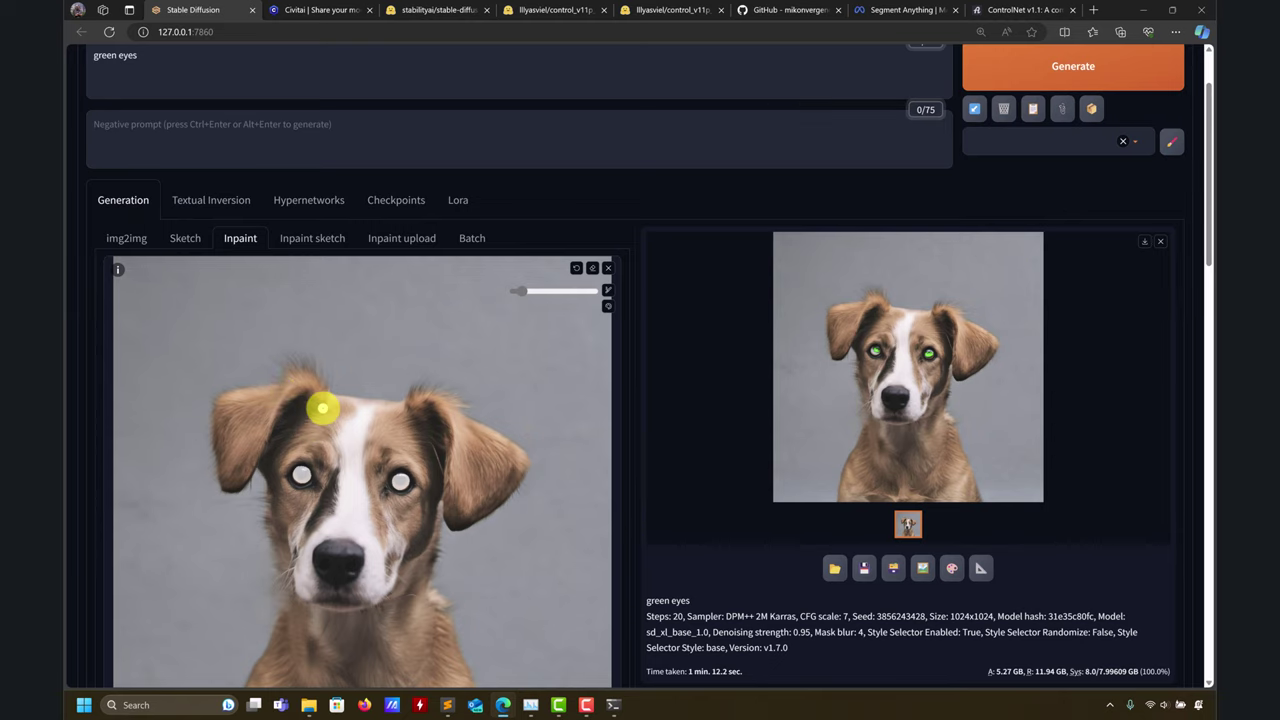
scroll(335, 432, down, 1)
scroll(399, 524, down, 2)
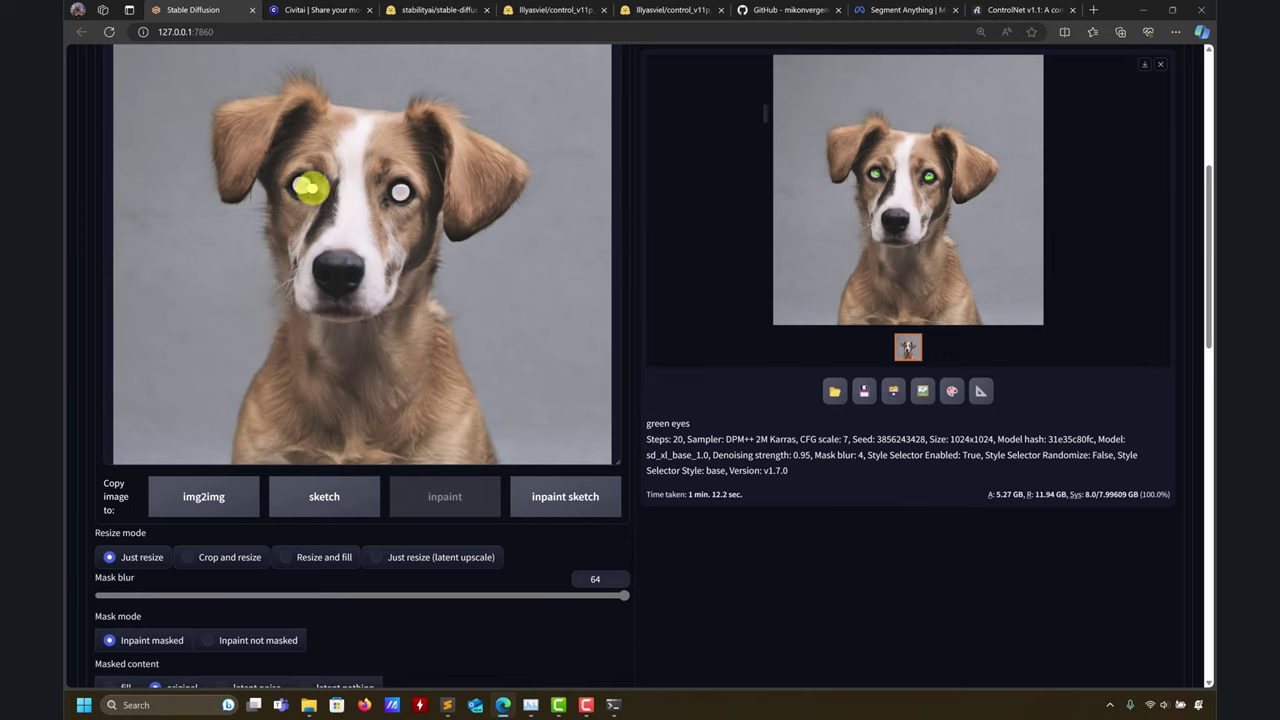
Set the inpainting mask blur to 8.
click(298, 190)
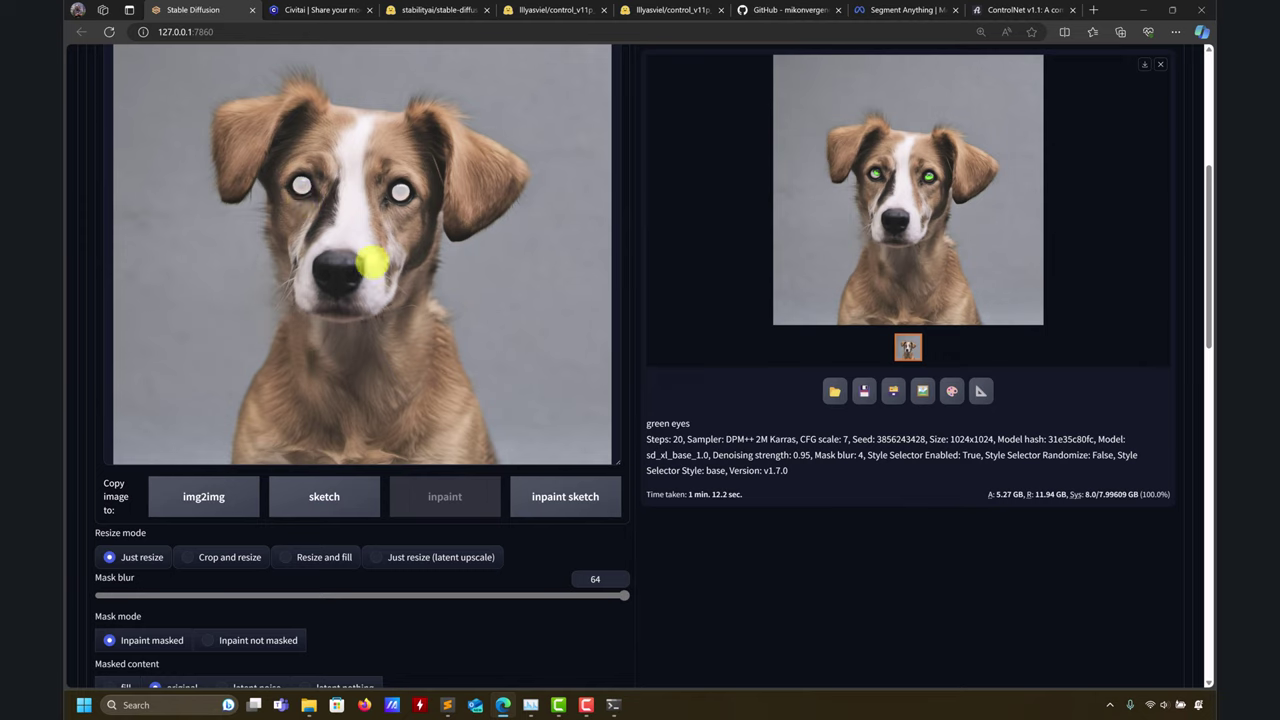
drag(621, 594, 400, 600)
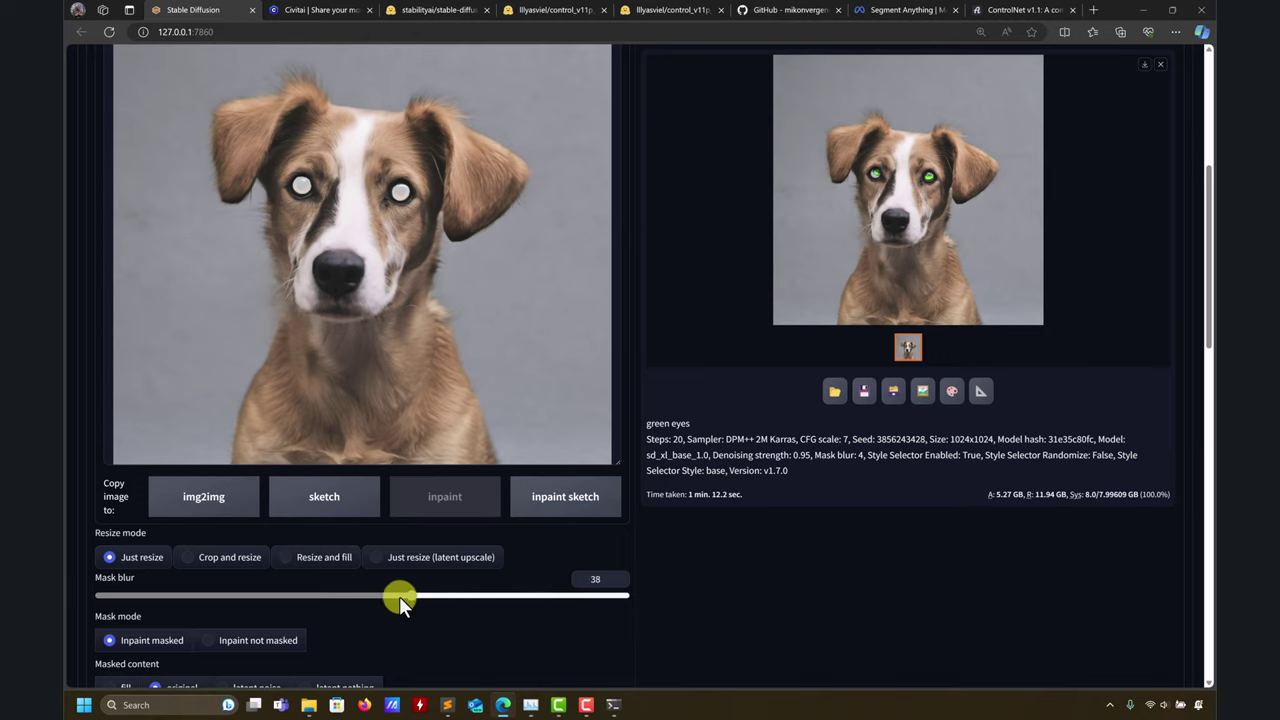
drag(106, 605, 208, 605)
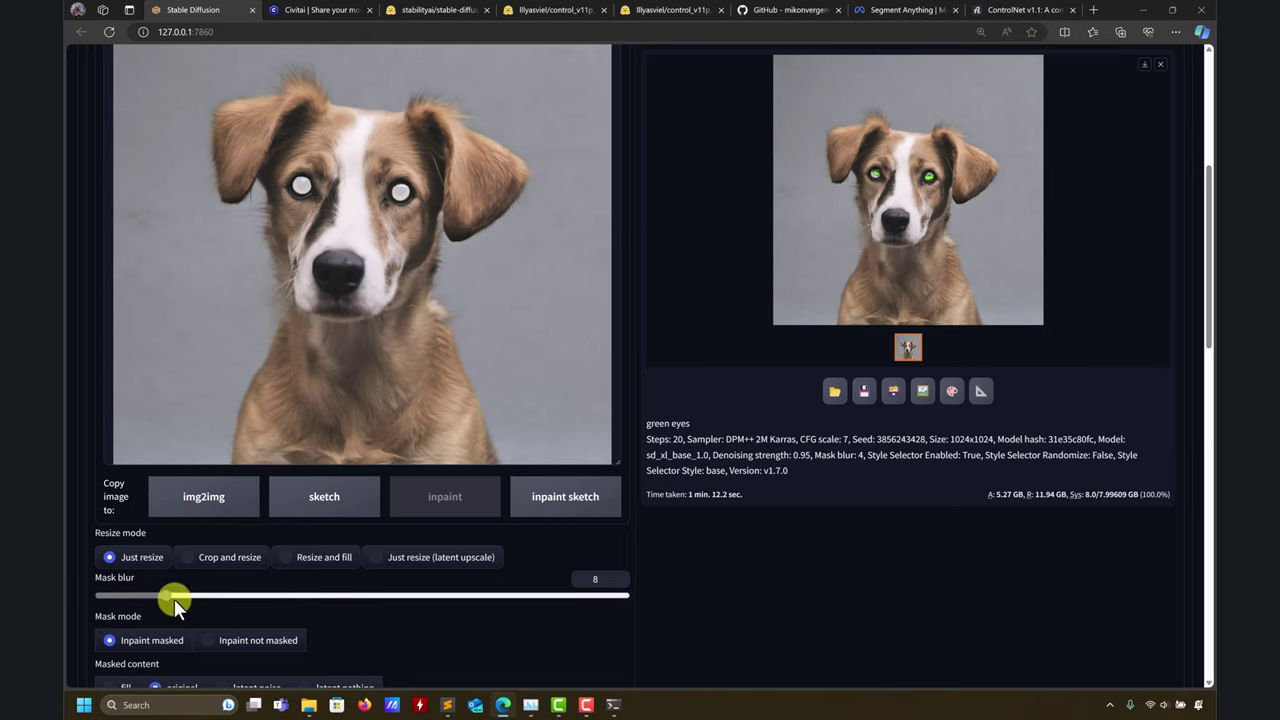
drag(164, 593, 233, 595)
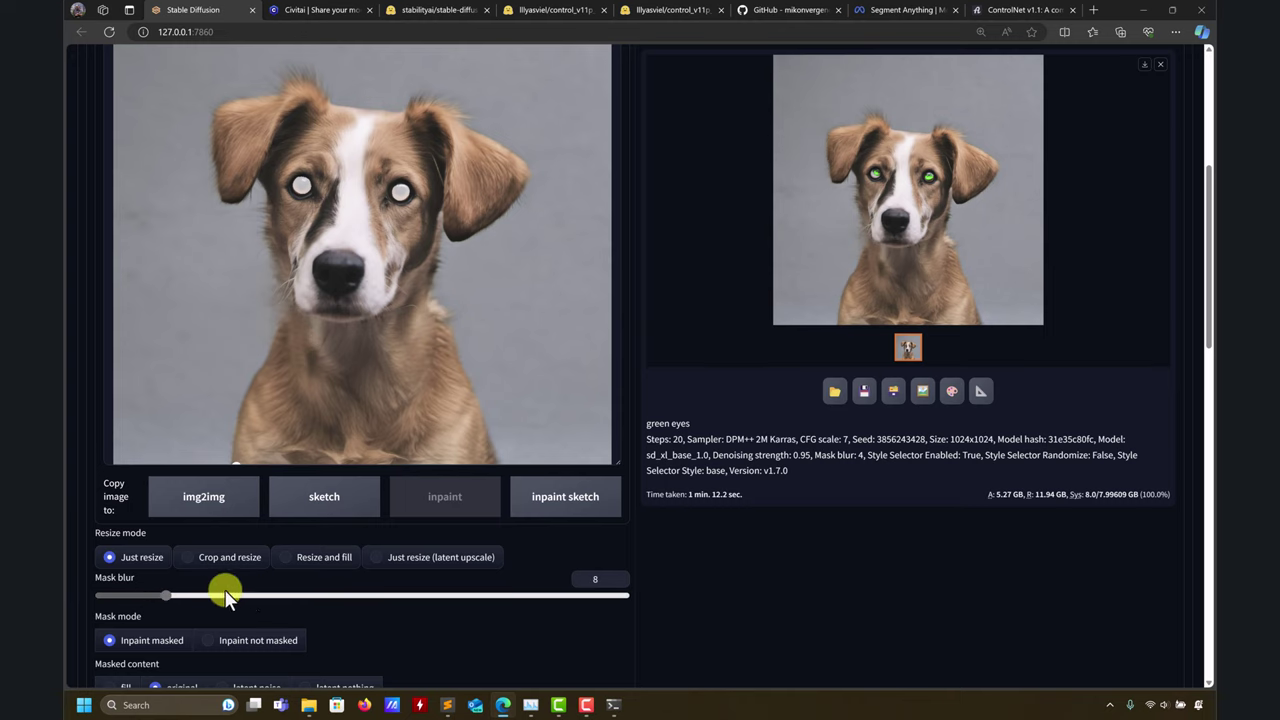
Enlarge the mask brush slightly and paint a mask over the dog's floppy ear on the image's right side.
scroll(741, 509, up, 3)
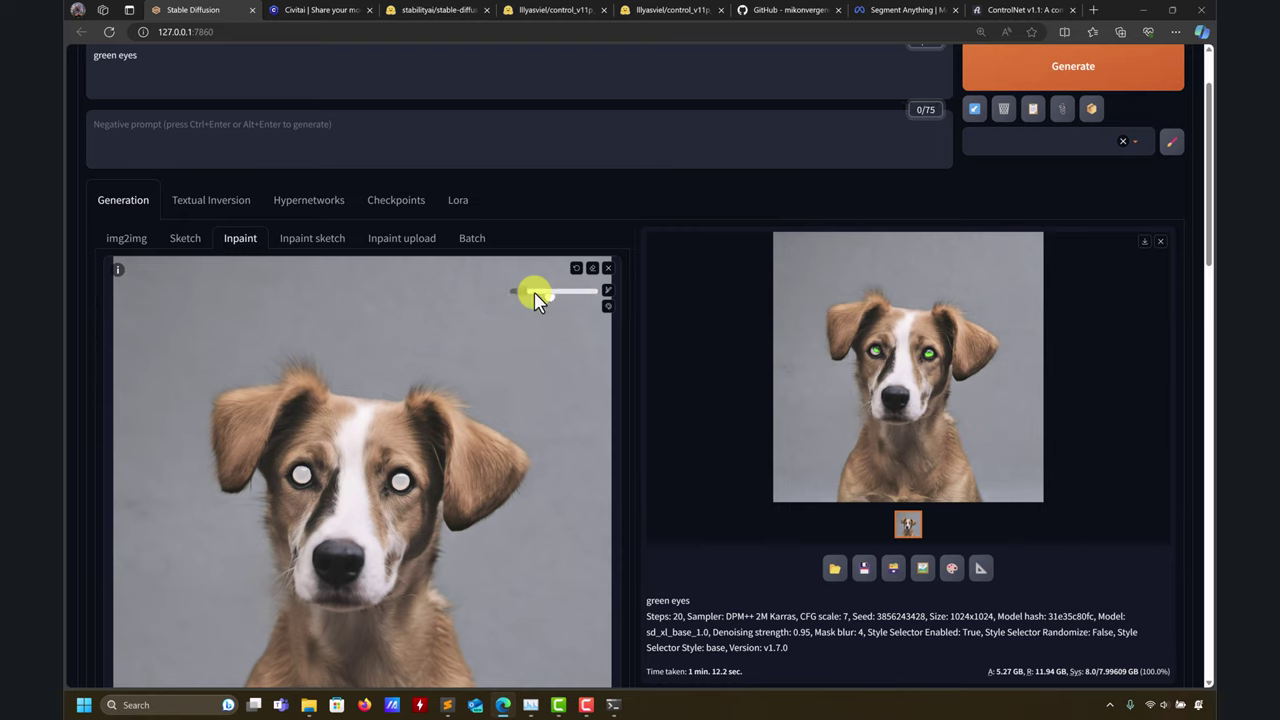
drag(520, 287, 530, 295)
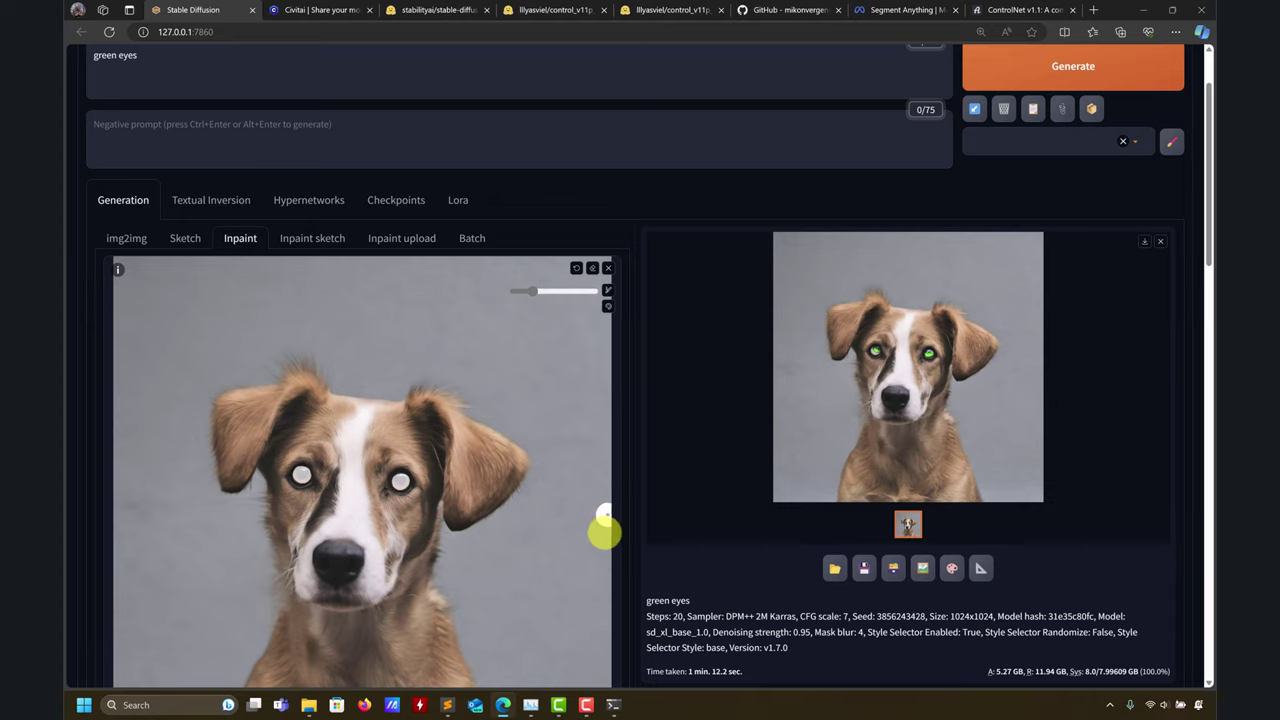
scroll(543, 443, down, 1)
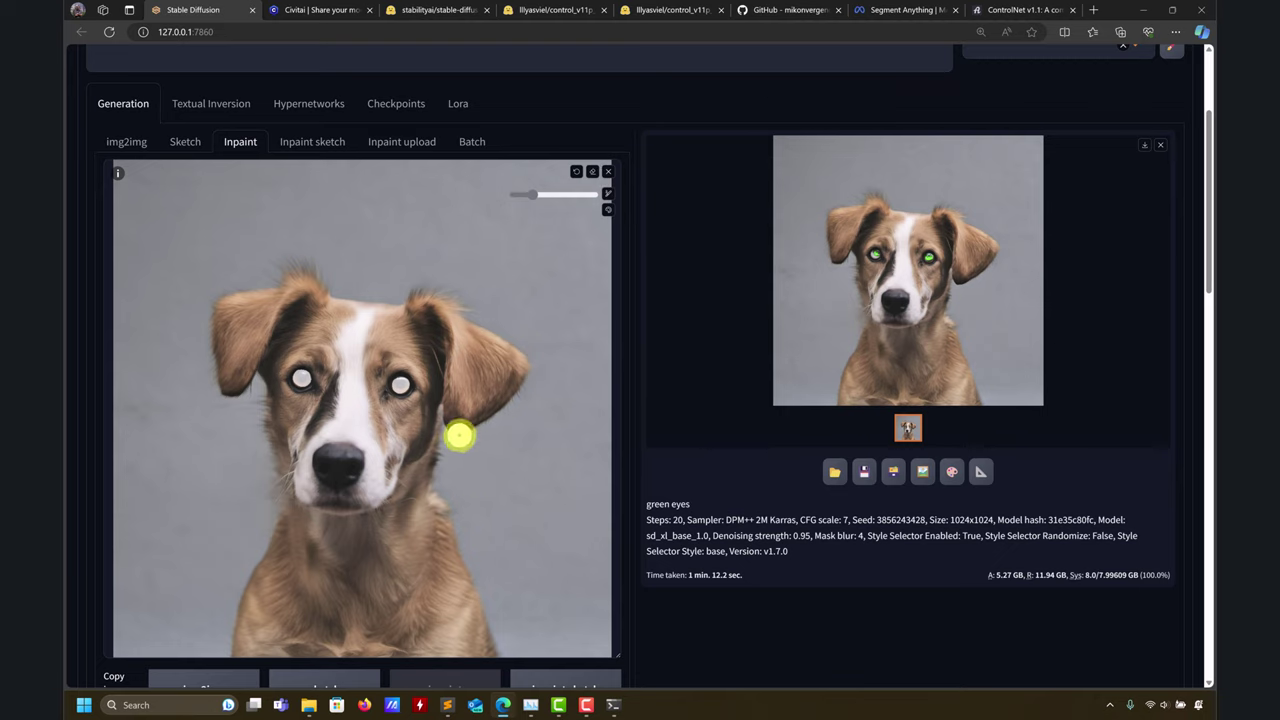
mouse_move(459, 435)
mouse_down()
mouse_move(512, 398)
mouse_move(497, 337)
mouse_move(466, 318)
mouse_move(449, 380)
mouse_move(457, 429)
mouse_move(465, 340)
mouse_move(491, 394)
mouse_move(484, 345)
mouse_up()
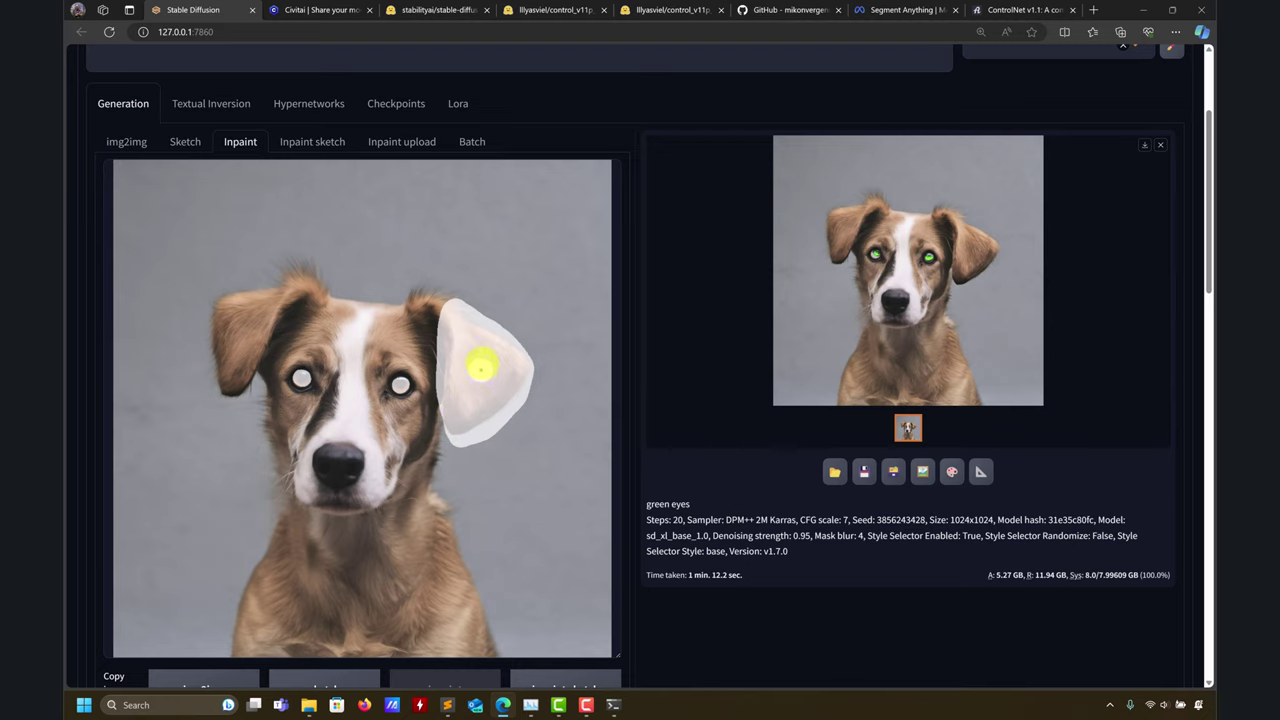
Replace the prompt with "empty wall".
scroll(474, 410, up, 2)
scroll(465, 334, down, 1)
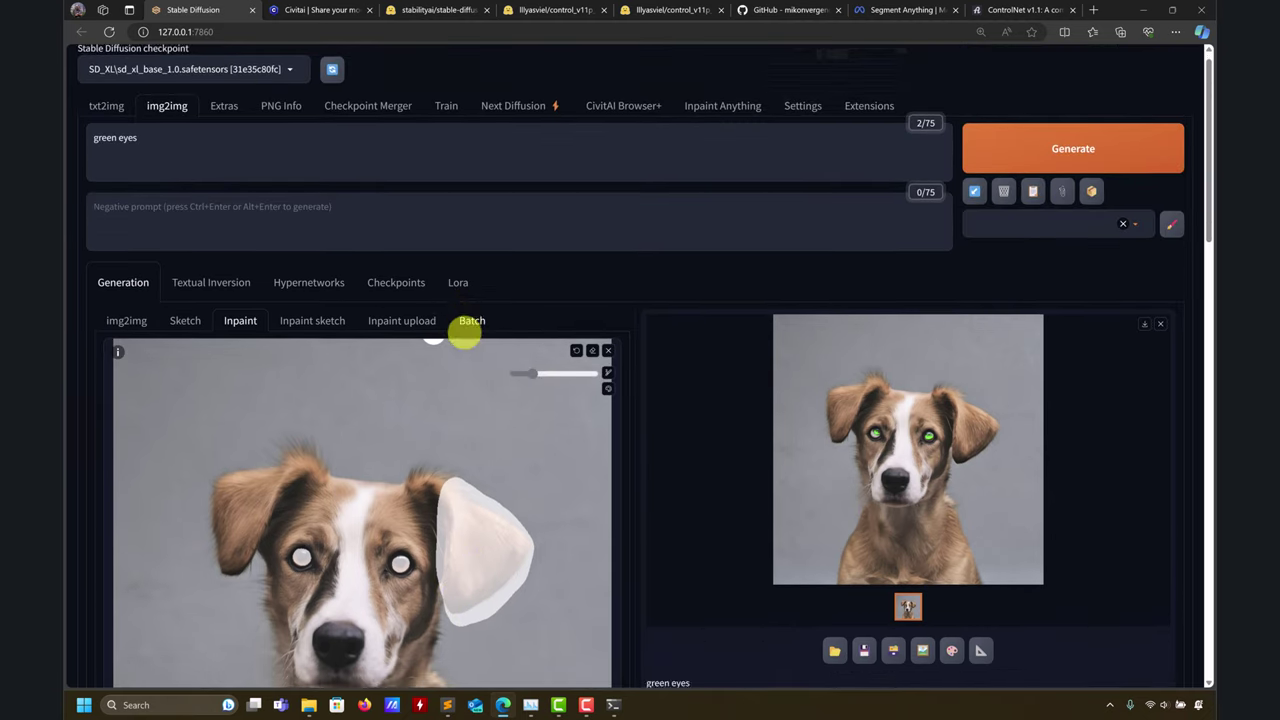
scroll(465, 334, down, 3)
scroll(491, 377, up, 3)
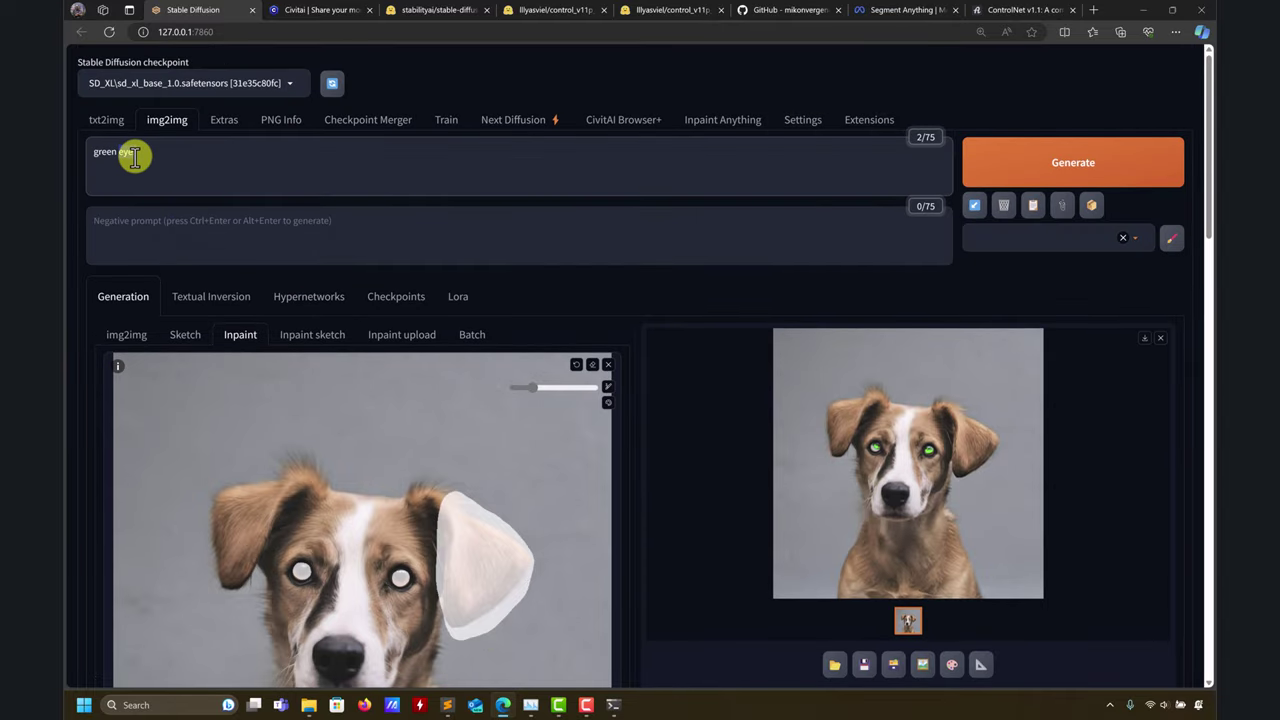
key(BackSpace)
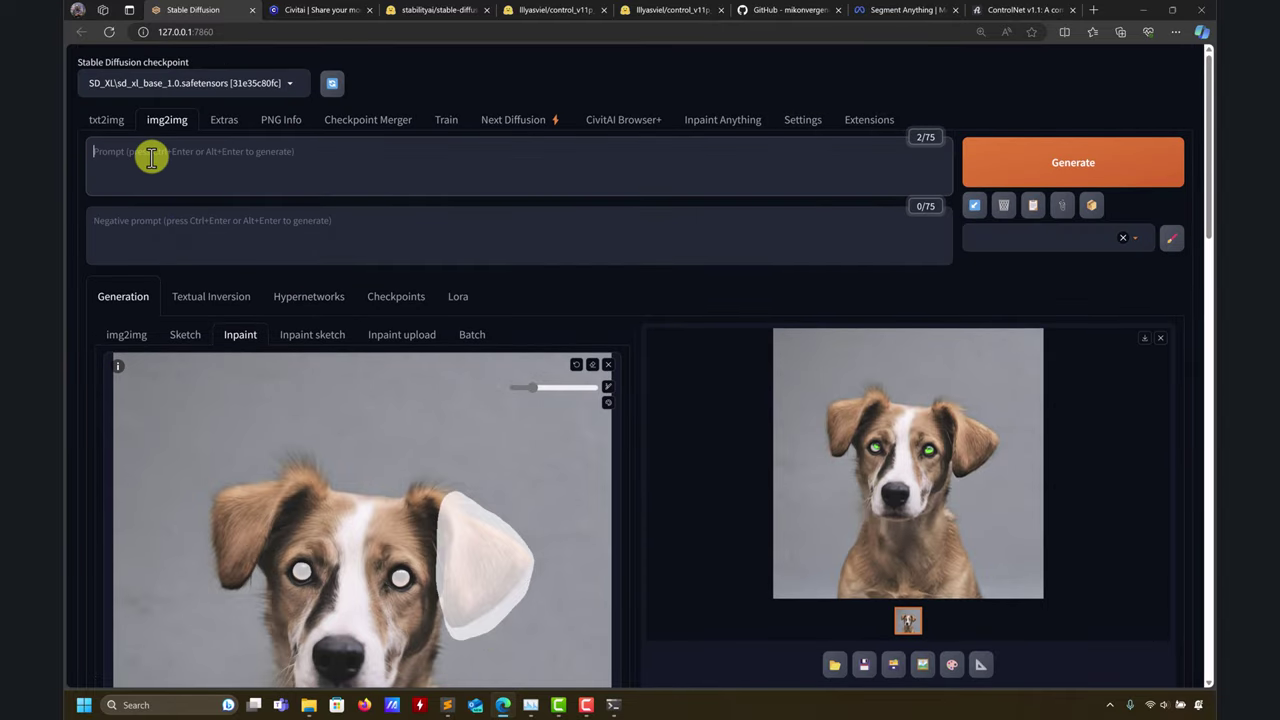
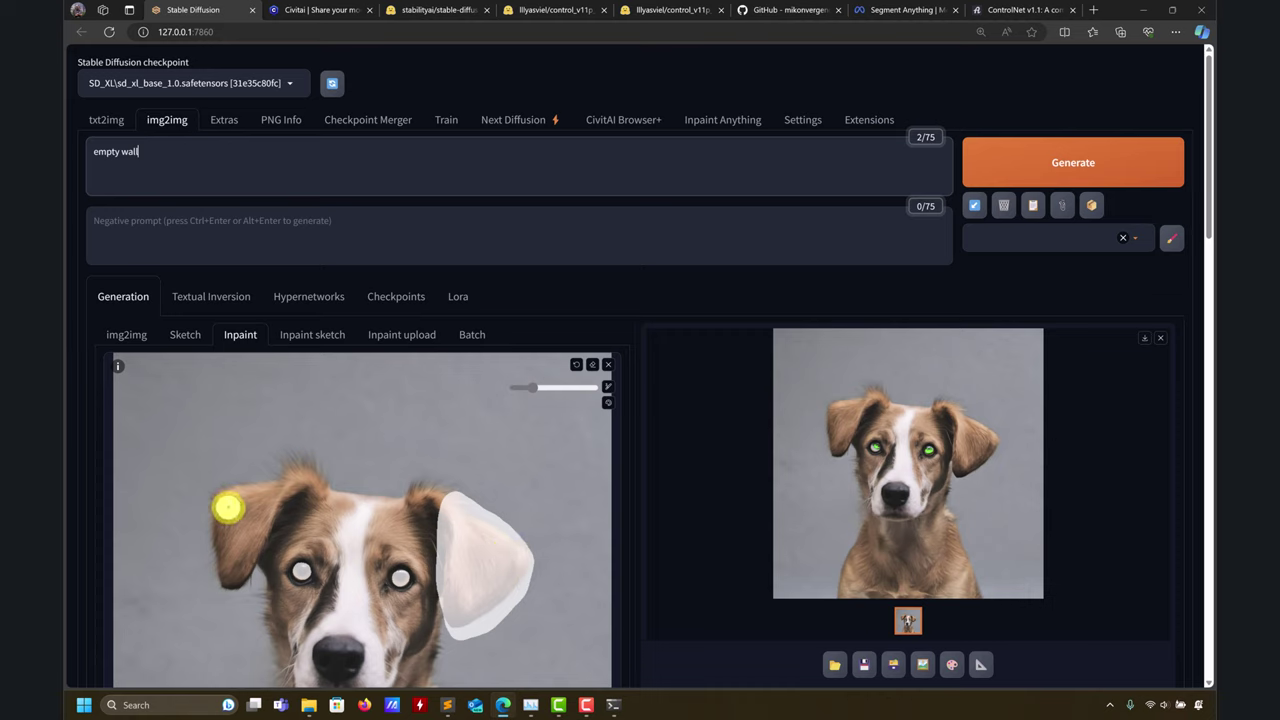
Clear the existing mask, mask only the dog's ear on the image's right side, and generate the inpainted image.
mouse_move(228, 507)
mouse_down()
mouse_move(223, 560)
mouse_move(245, 549)
mouse_move(260, 514)
mouse_move(250, 494)
mouse_up()
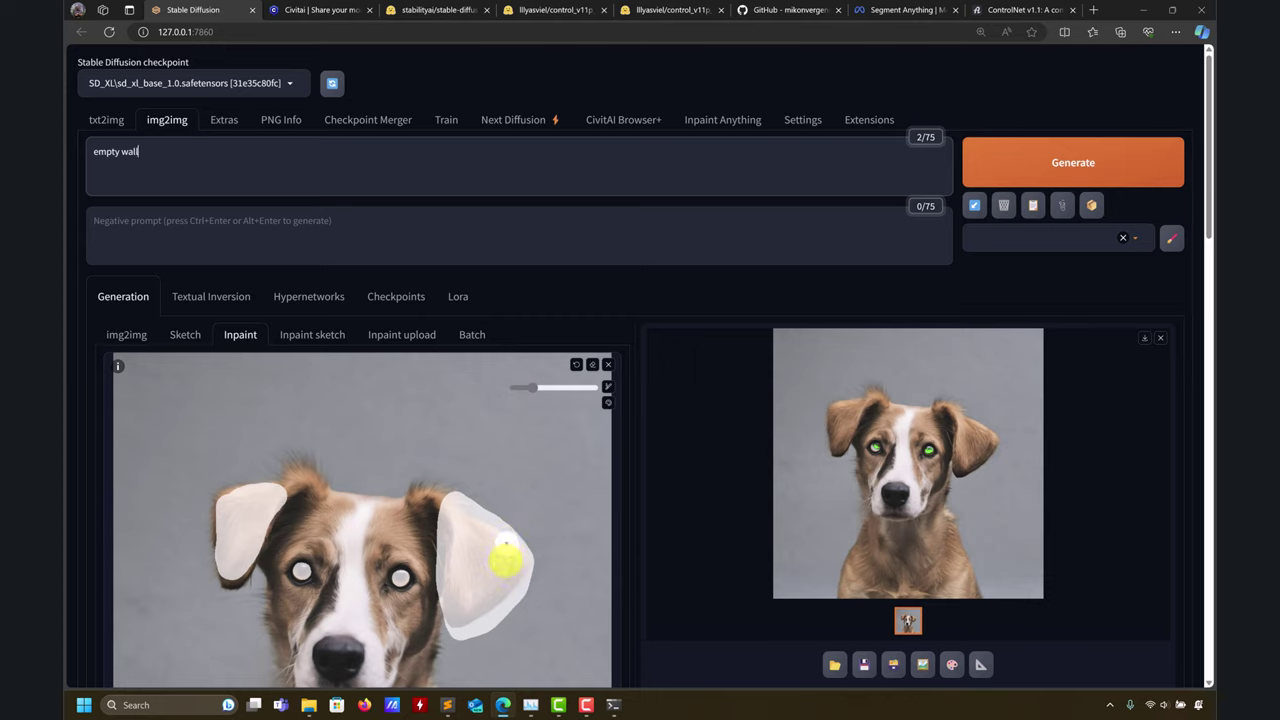
click(592, 365)
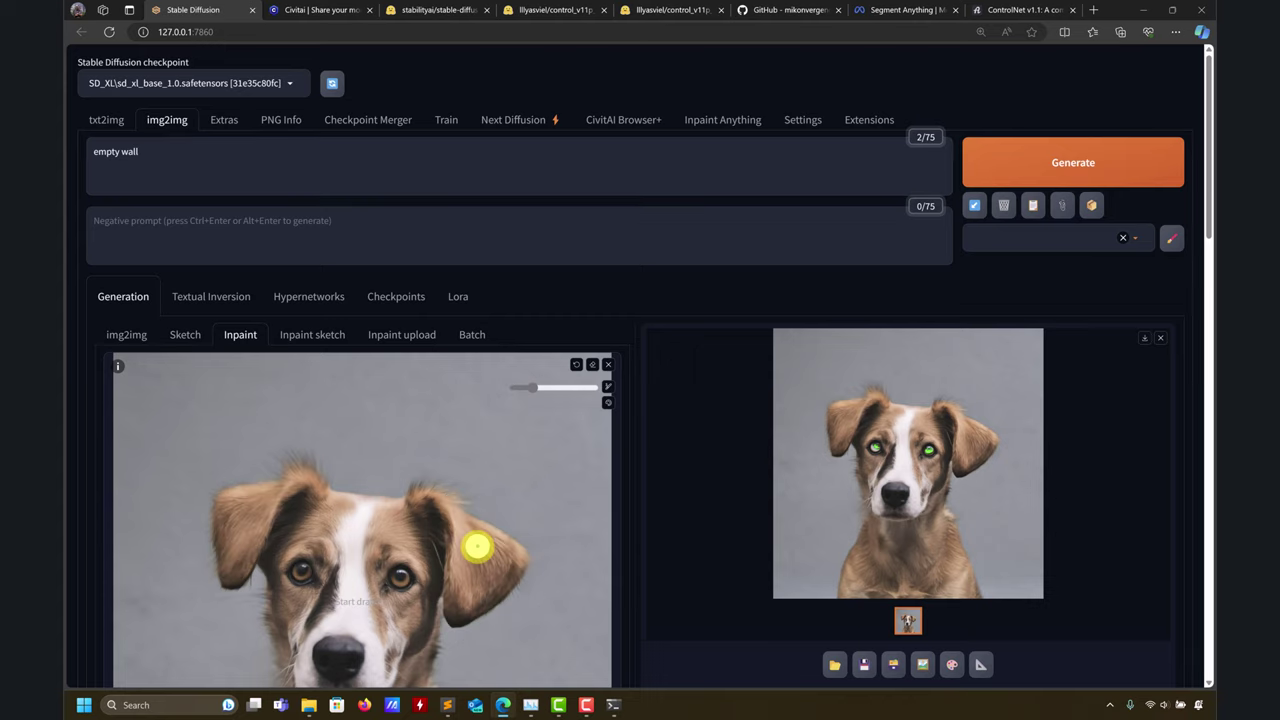
mouse_move(463, 515)
mouse_down()
mouse_move(520, 551)
mouse_move(520, 573)
mouse_move(455, 624)
mouse_move(456, 515)
mouse_move(463, 582)
mouse_move(481, 537)
mouse_move(461, 604)
mouse_move(486, 563)
mouse_up()
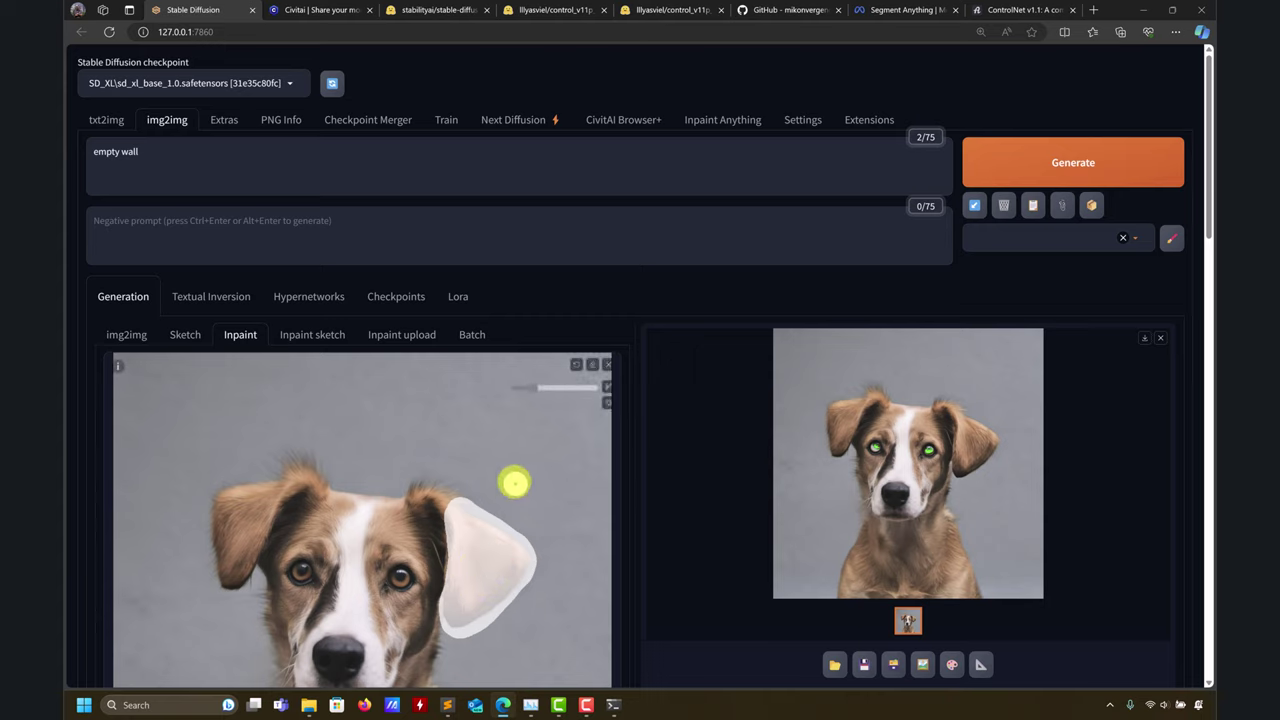
click(1115, 162)
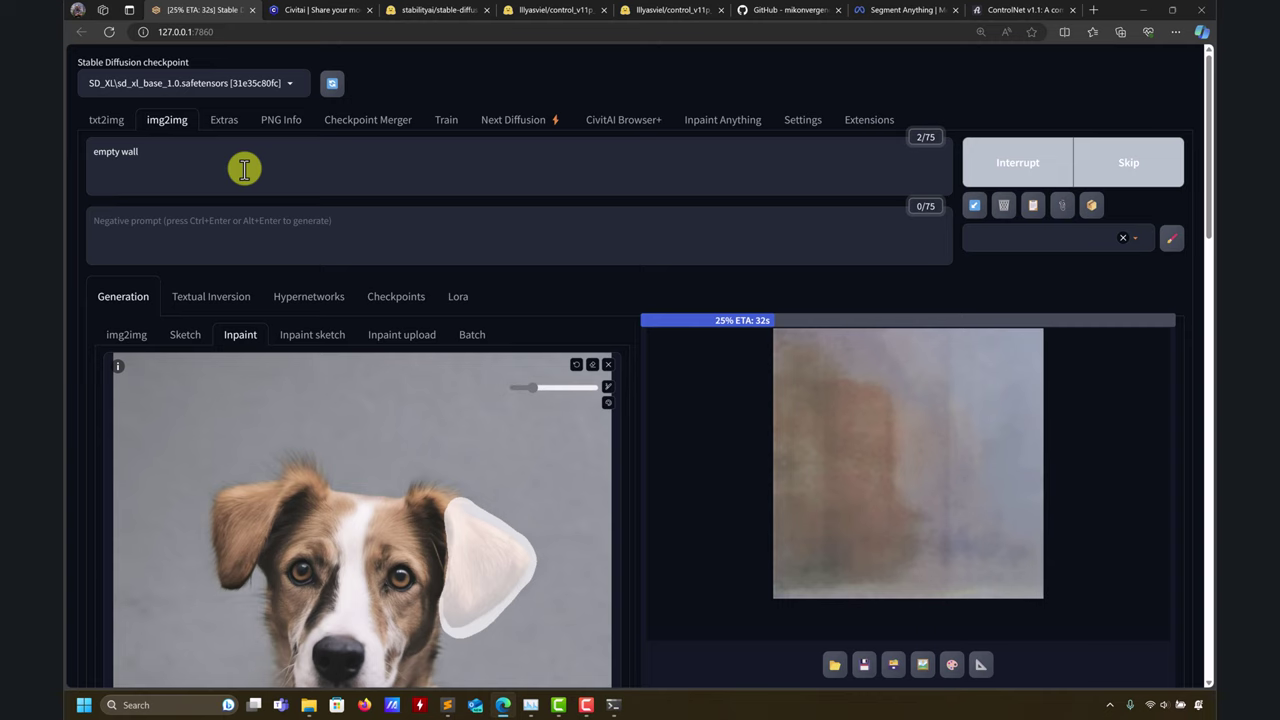
Review the inpaint settings and preview during generation, and inspect the finished image enlarged.
scroll(640, 530, down, 2)
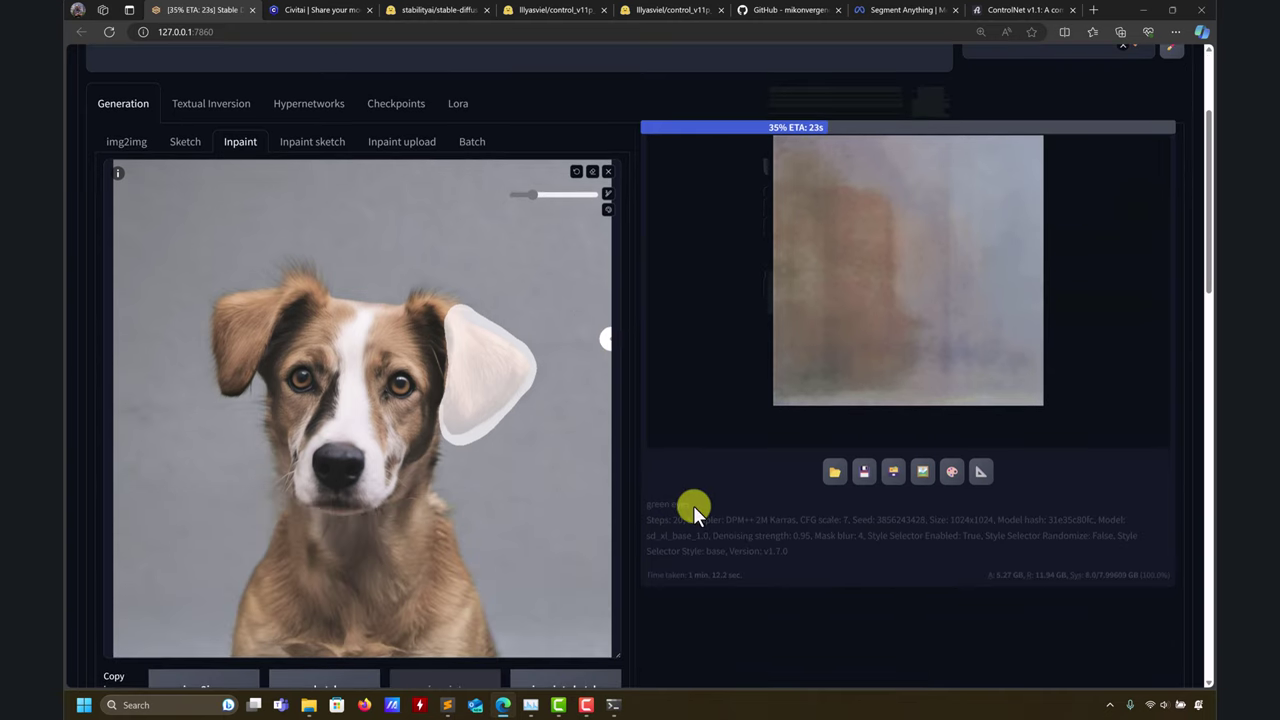
scroll(693, 505, down, 1)
scroll(518, 360, down, 2)
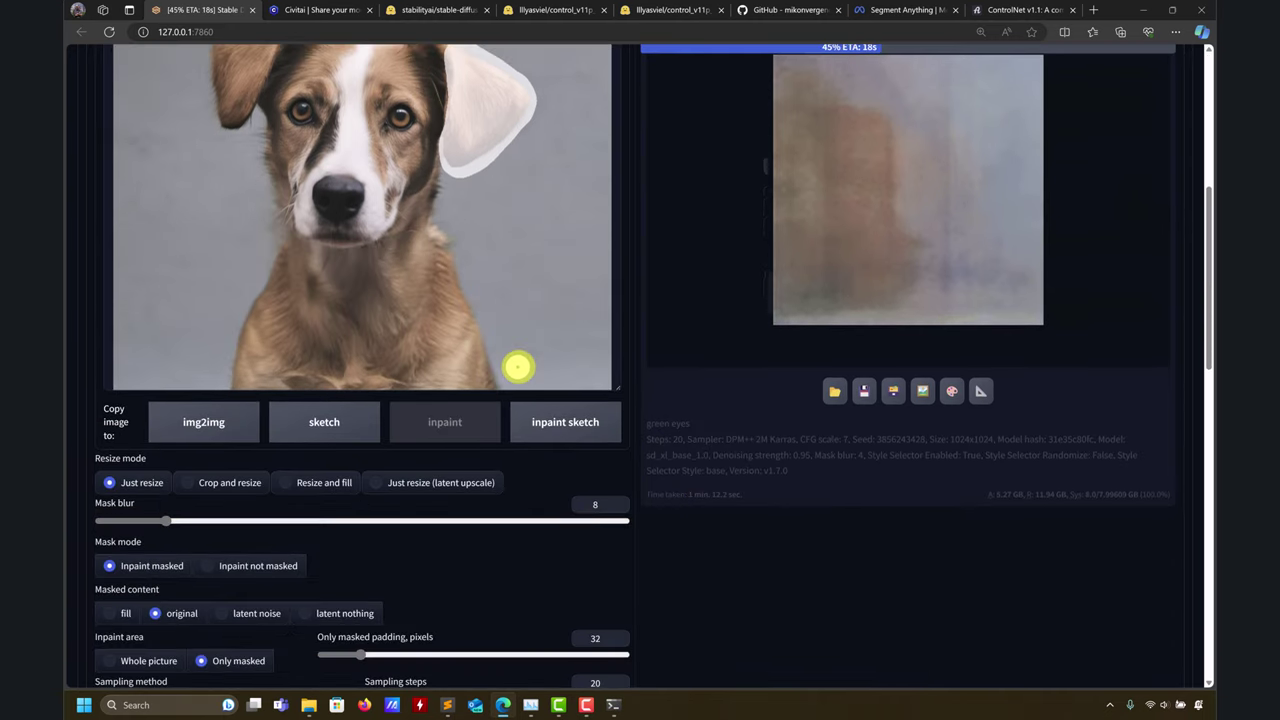
scroll(534, 357, up, 3)
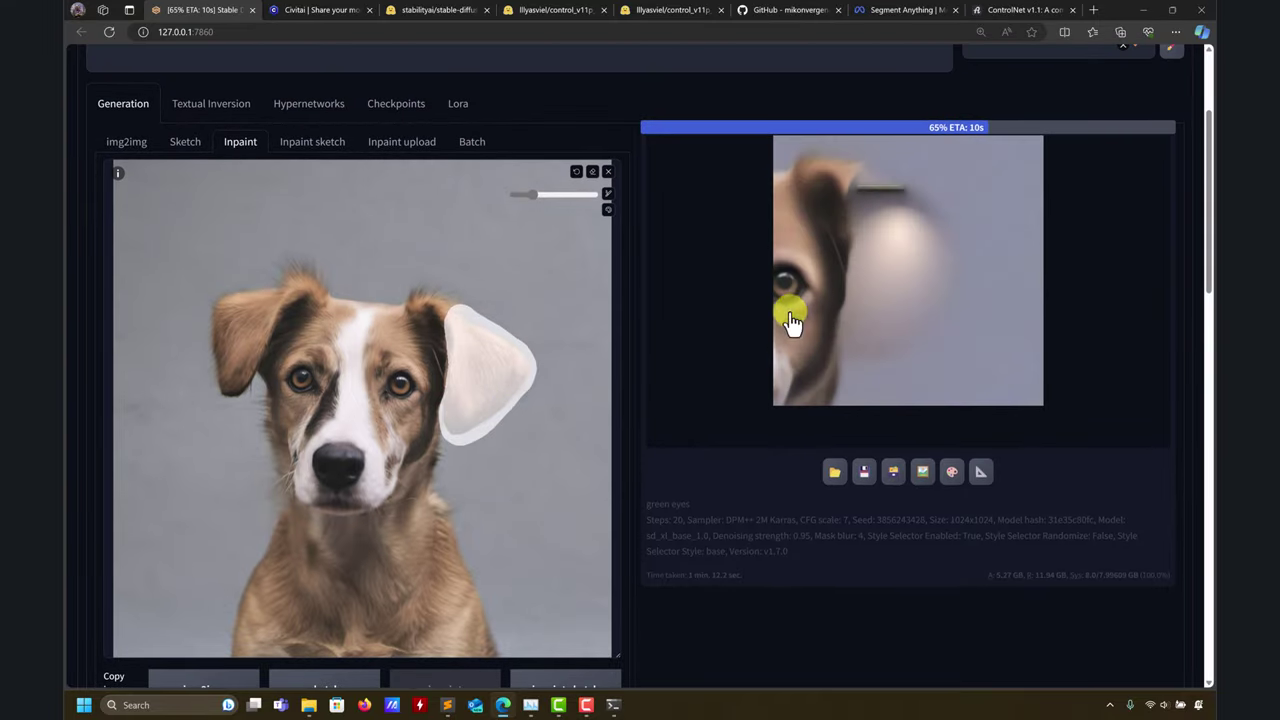
scroll(770, 348, up, 2)
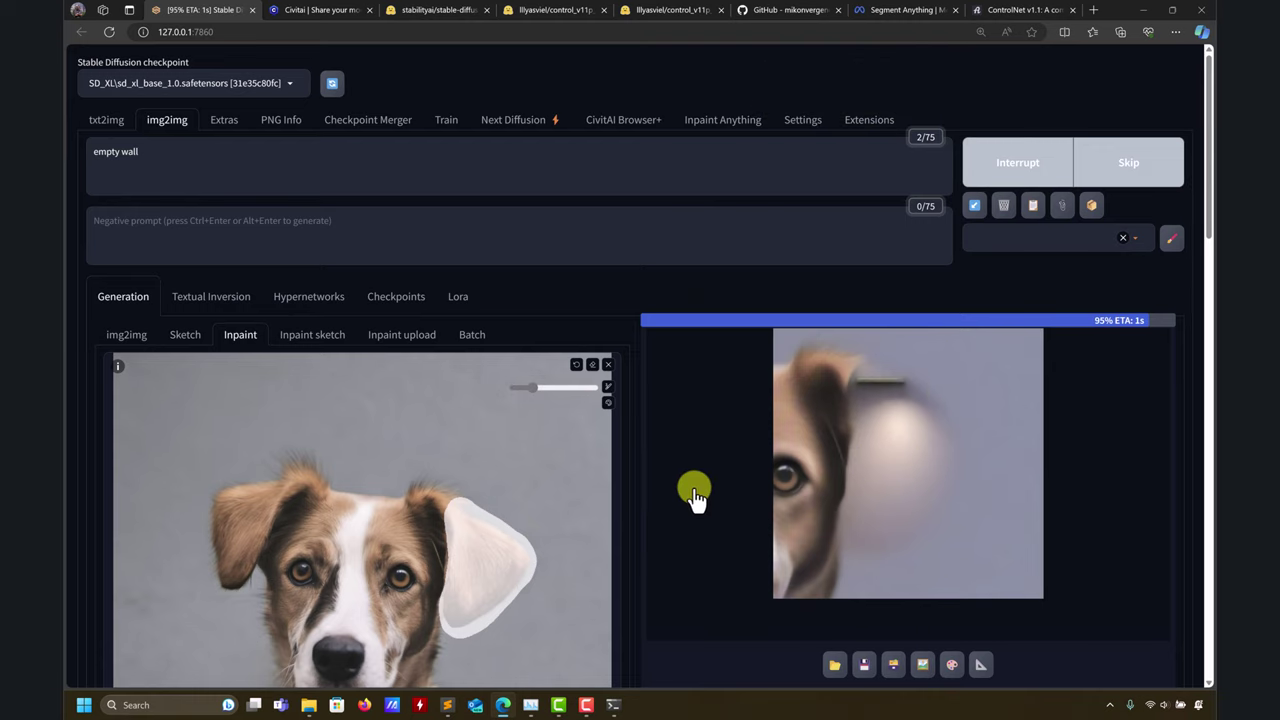
scroll(543, 486, down, 8)
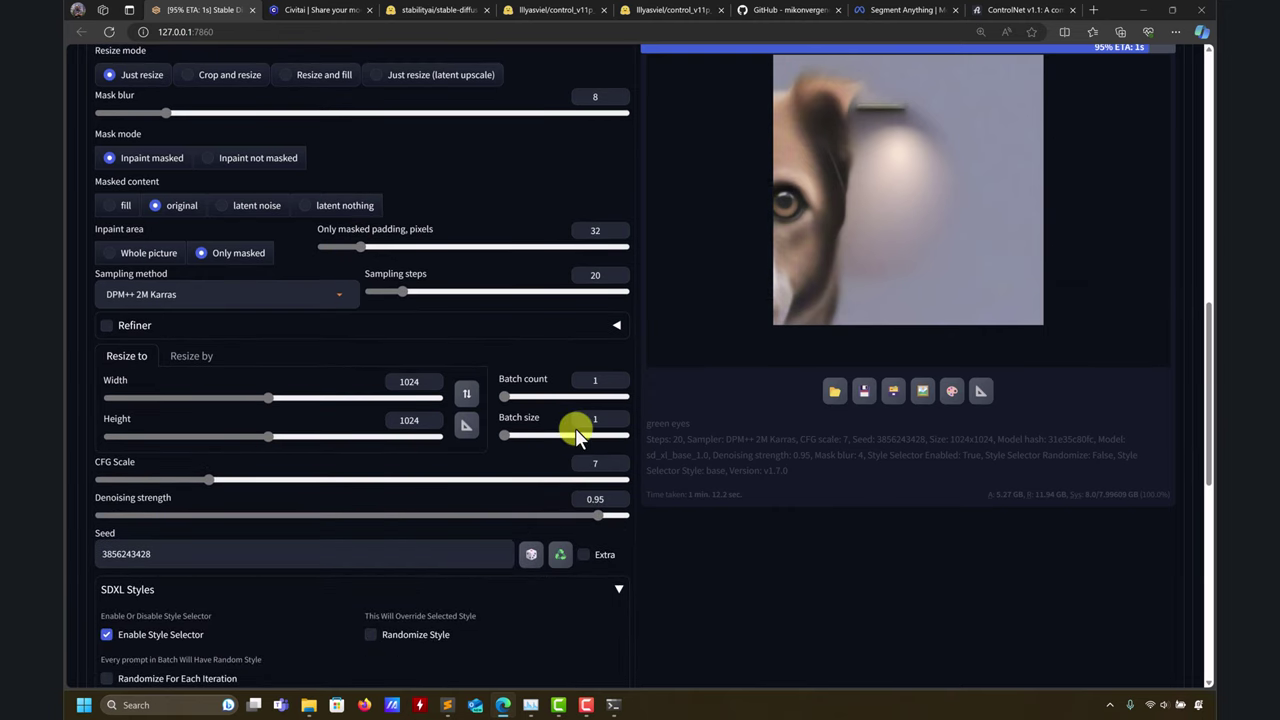
scroll(689, 358, up, 1)
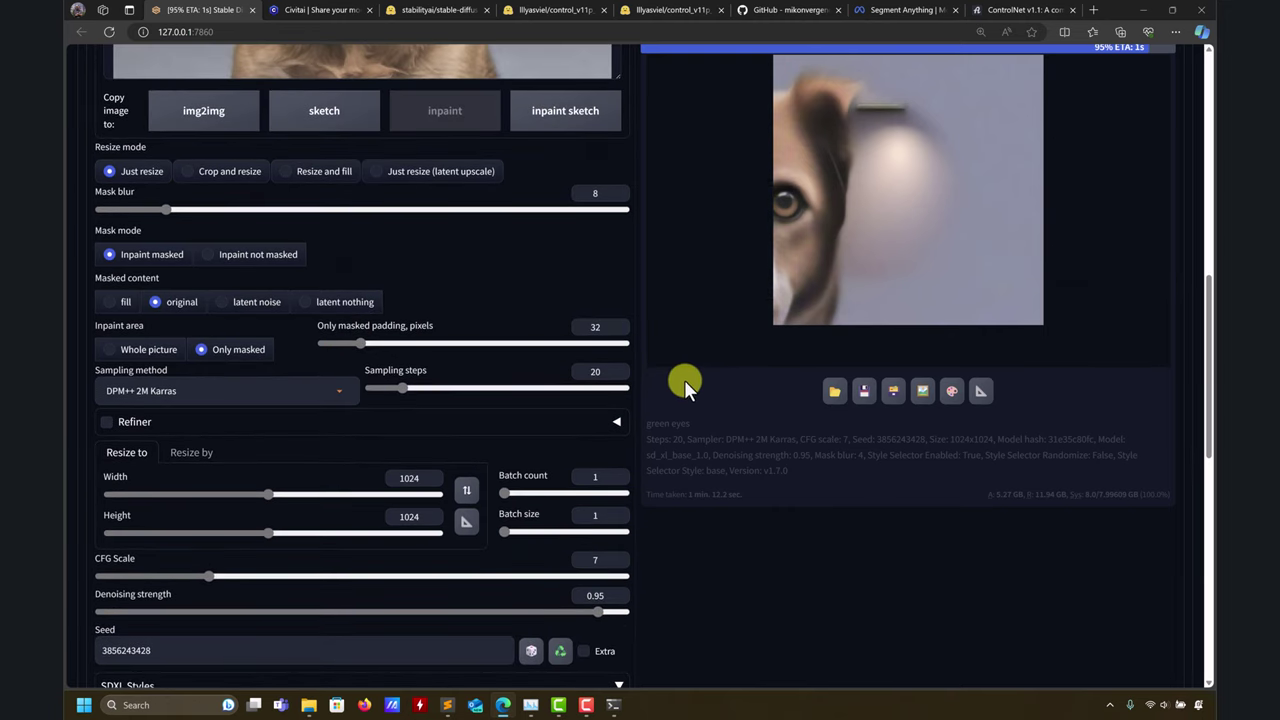
scroll(713, 360, up, 3)
scroll(713, 357, down, 2)
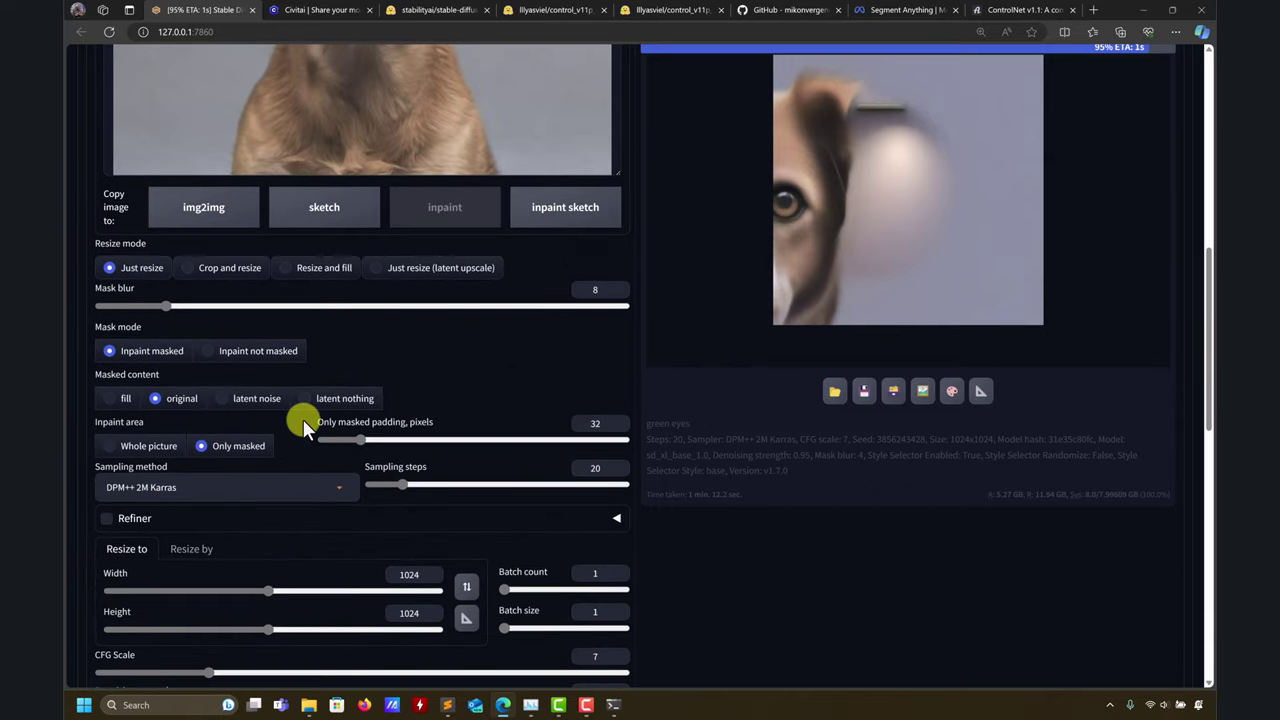
scroll(741, 385, up, 6)
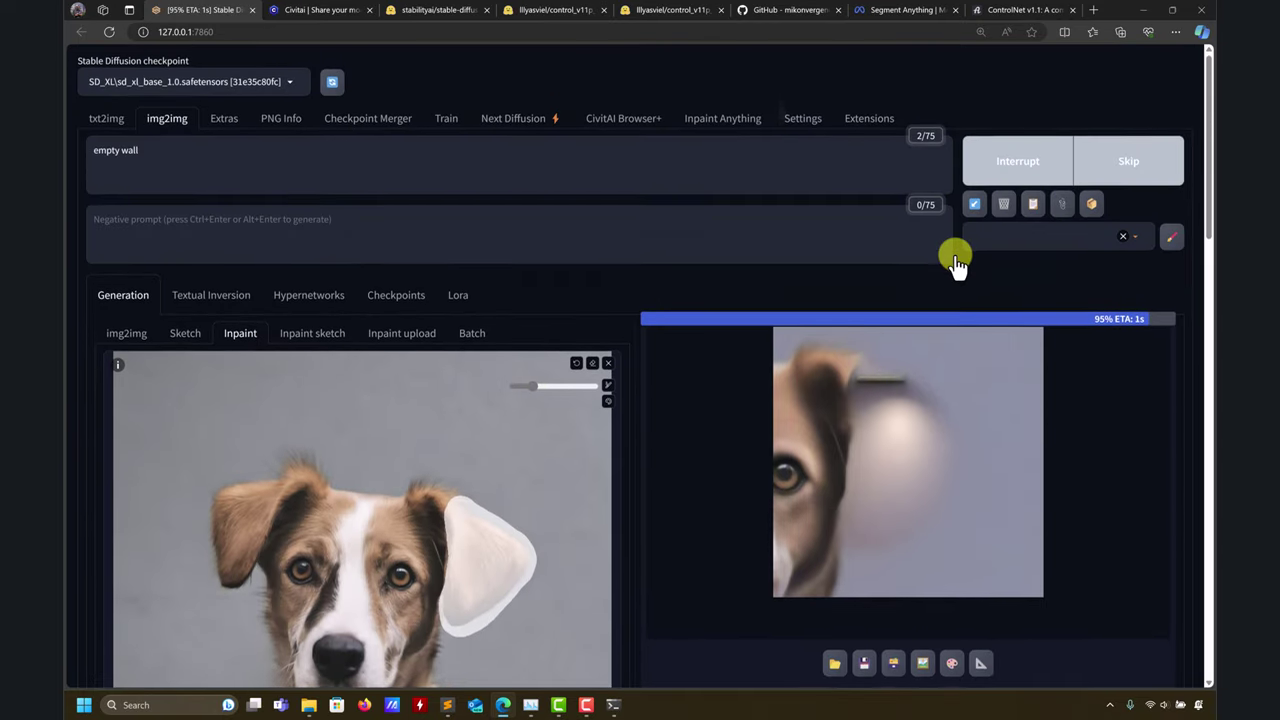
scroll(486, 514, down, 5)
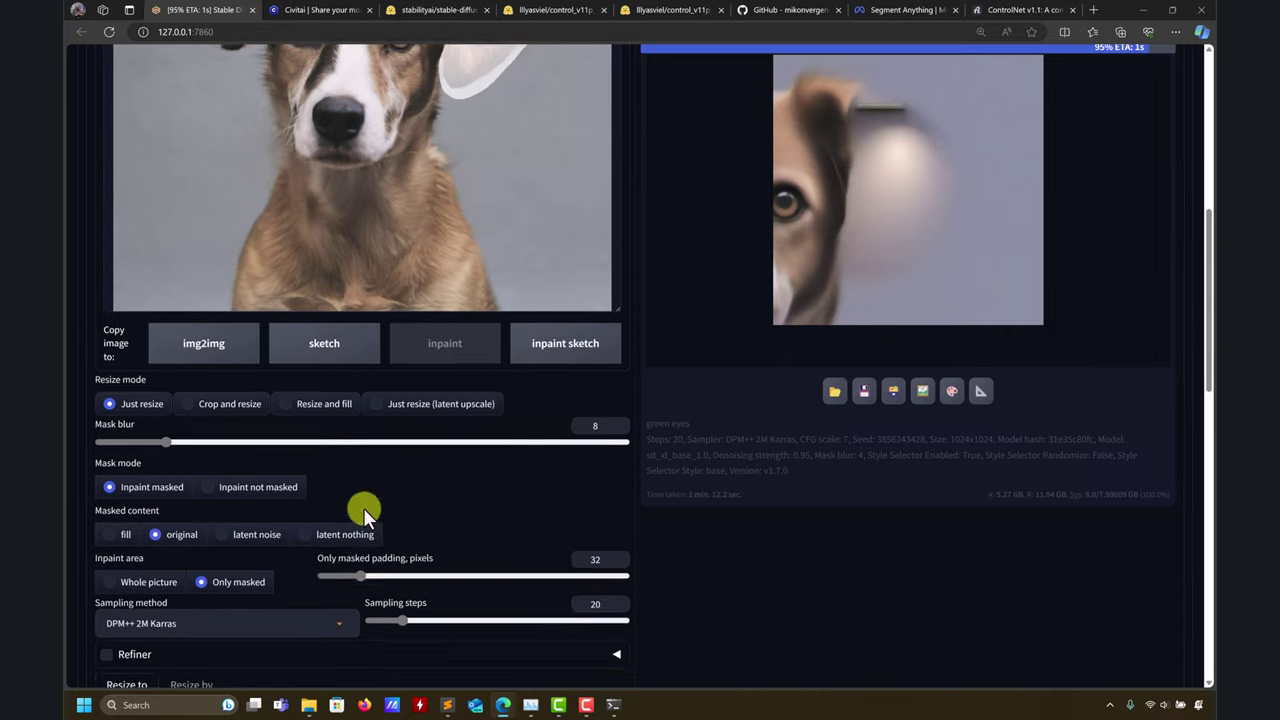
scroll(363, 507, down, 2)
scroll(974, 394, up, 5)
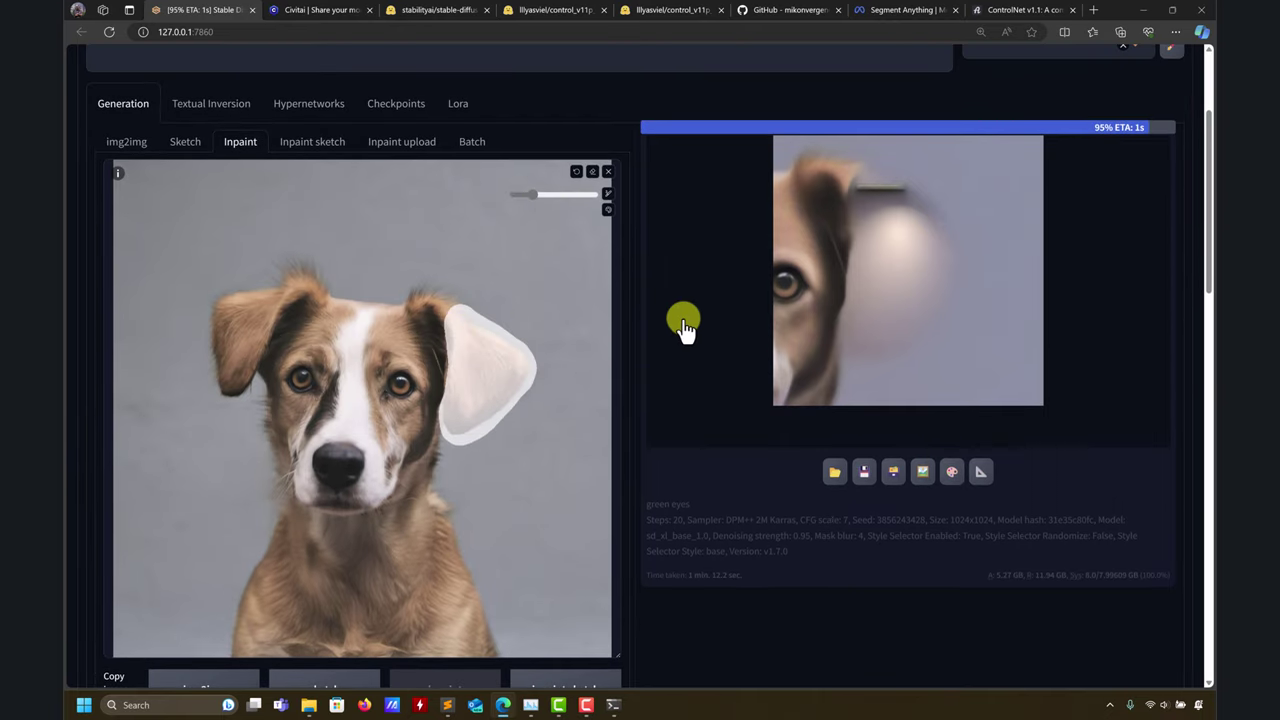
scroll(400, 490, down, 5)
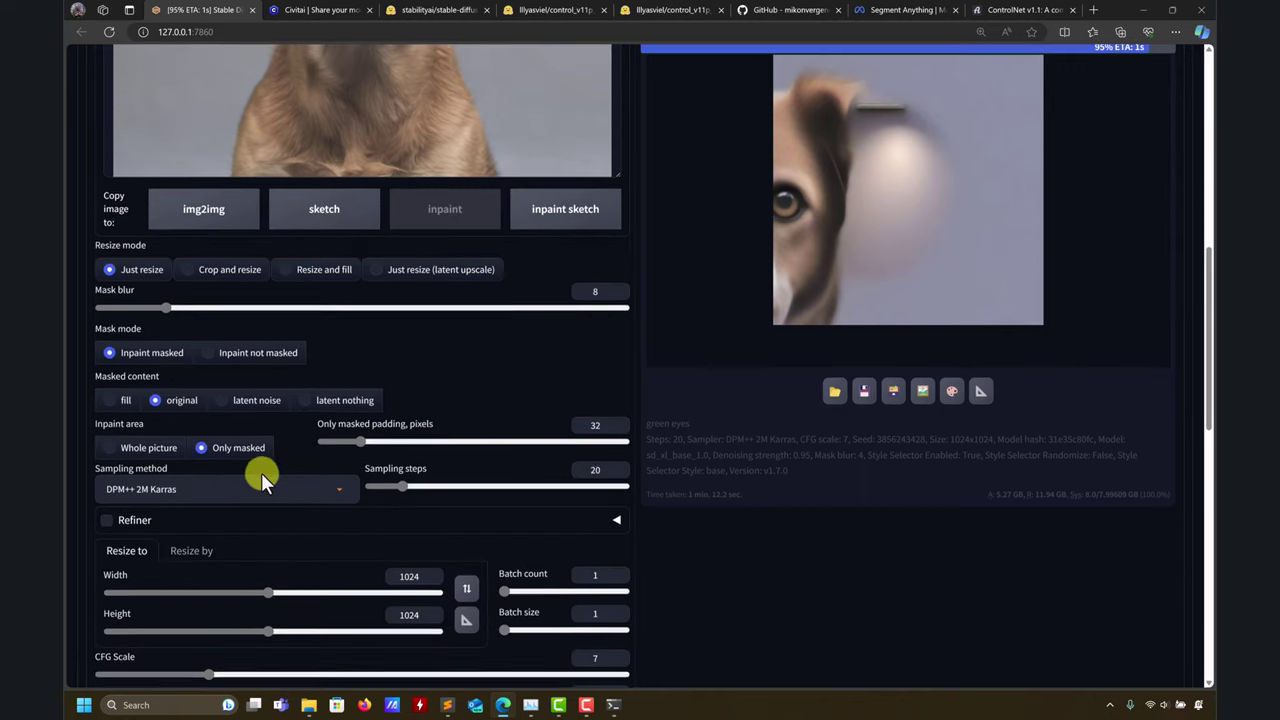
scroll(444, 421, up, 5)
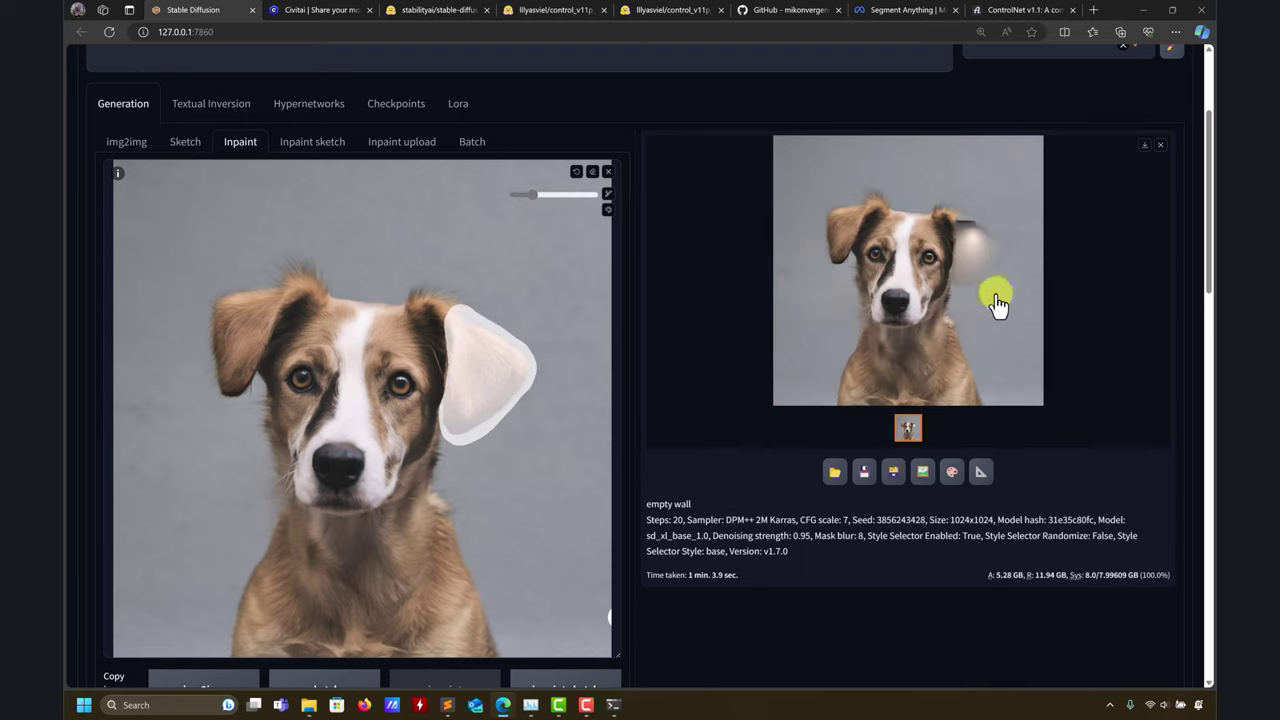
click(990, 263)
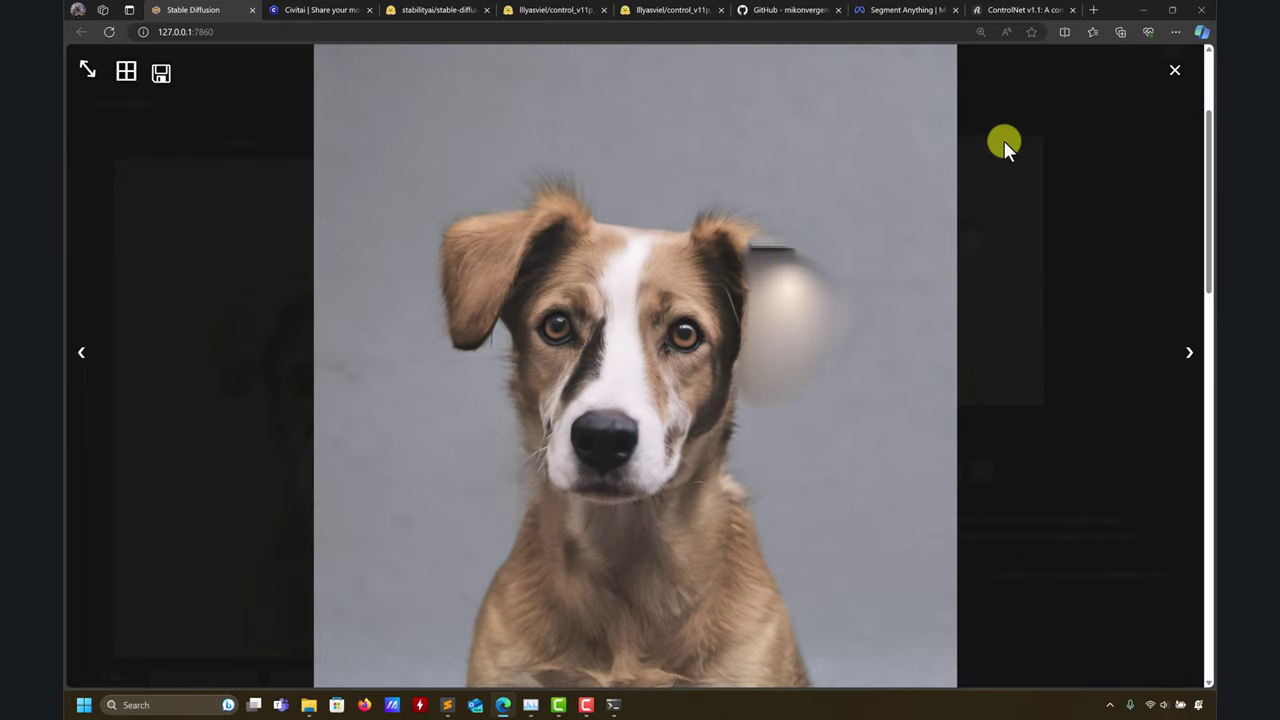
click(1177, 75)
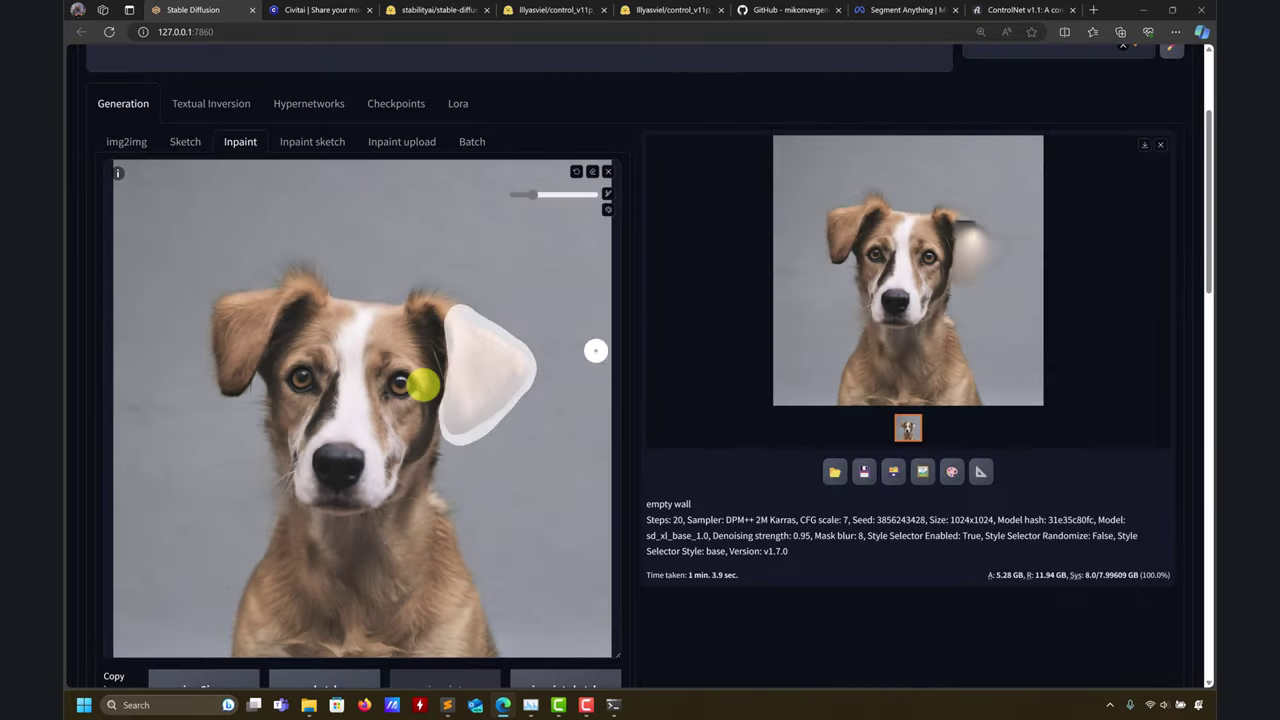
Set the inpaint area to Whole picture and generate the image again.
scroll(543, 500, down, 6)
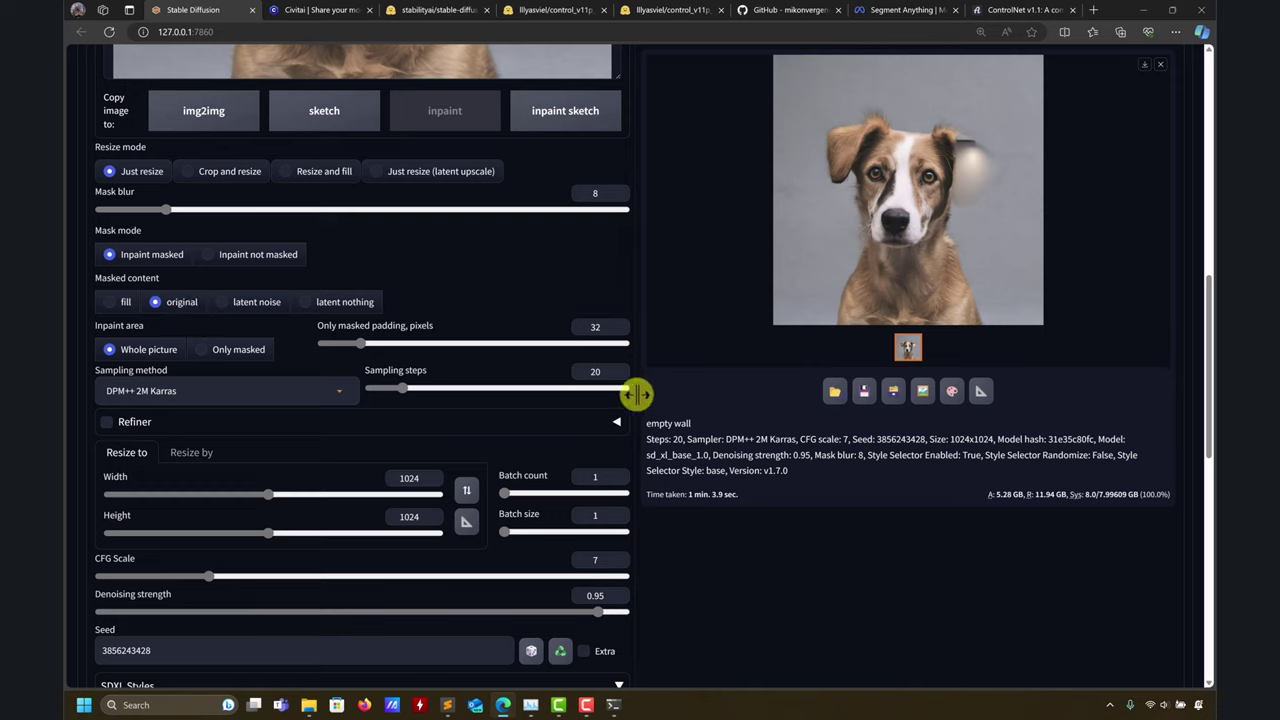
scroll(723, 619, down, 4)
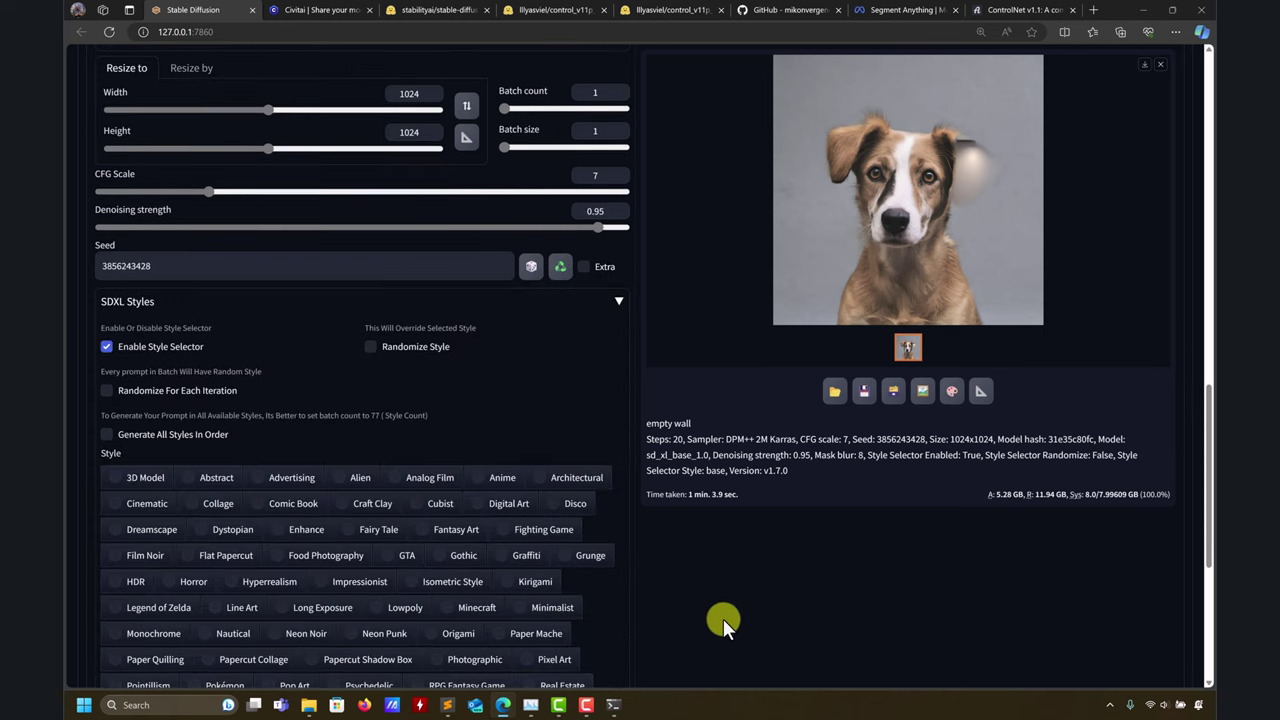
scroll(723, 619, up, 10)
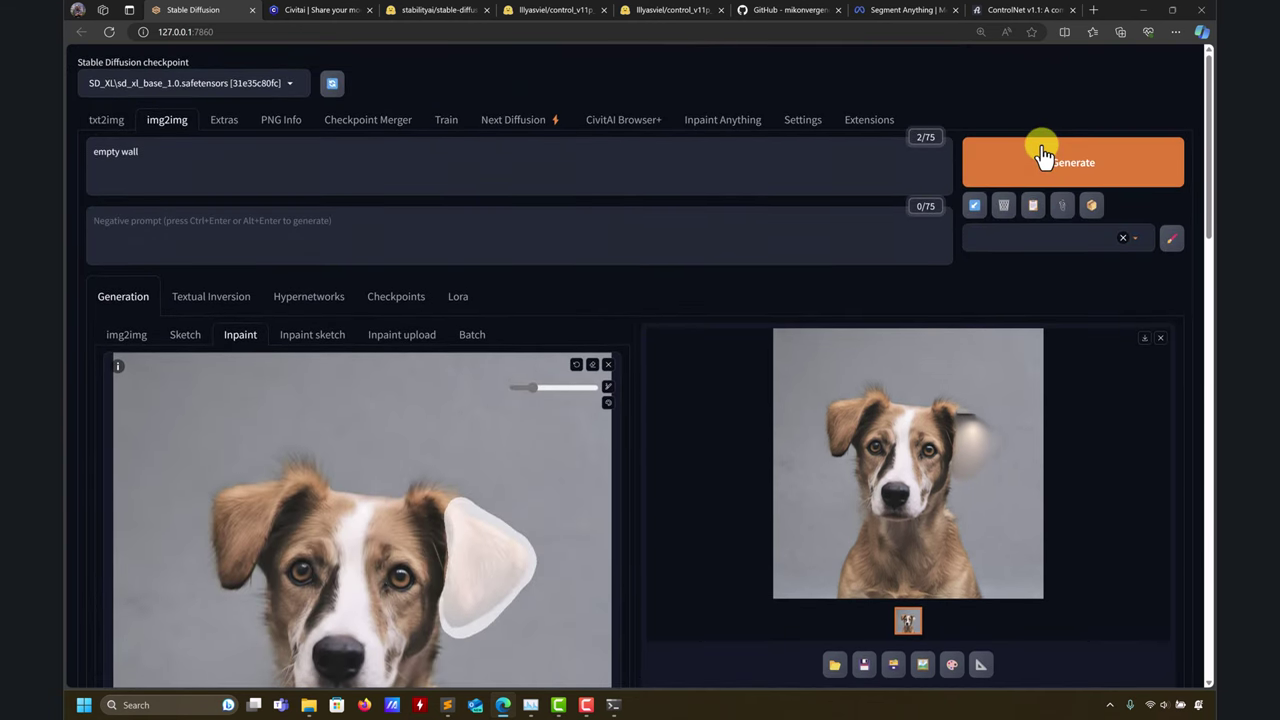
click(1043, 155)
scroll(650, 395, down, 8)
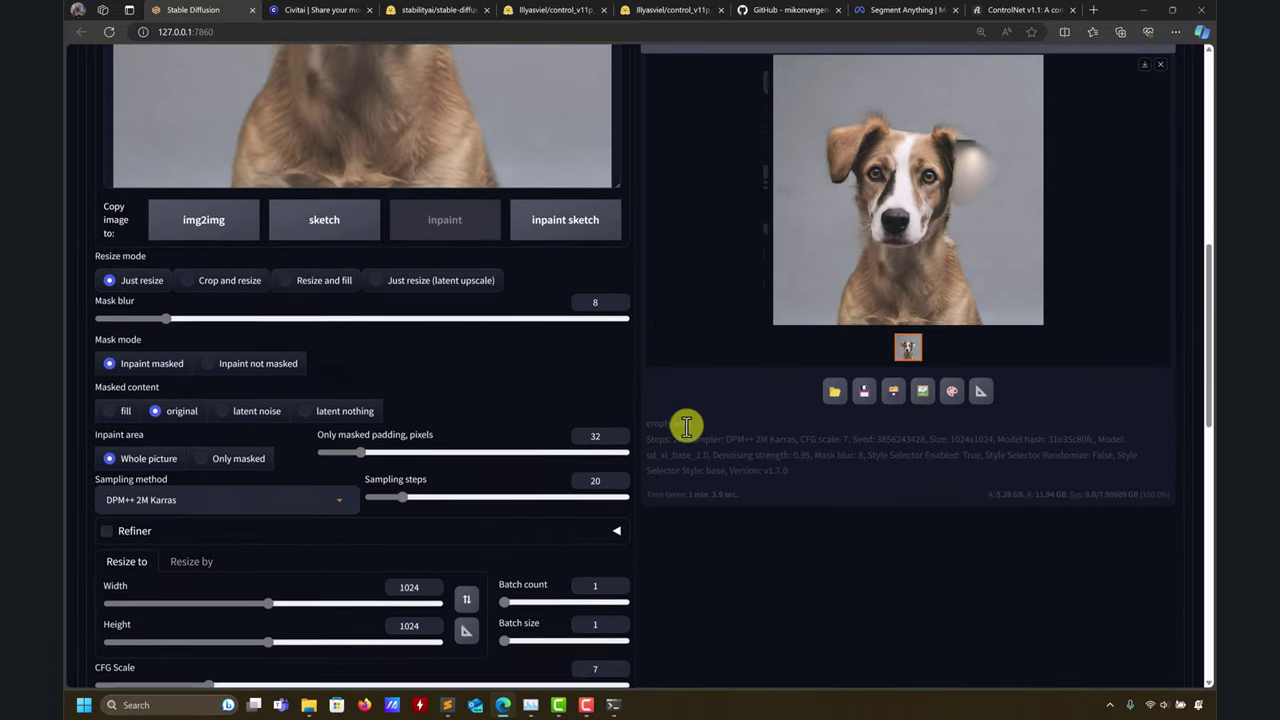
scroll(678, 472, down, 1)
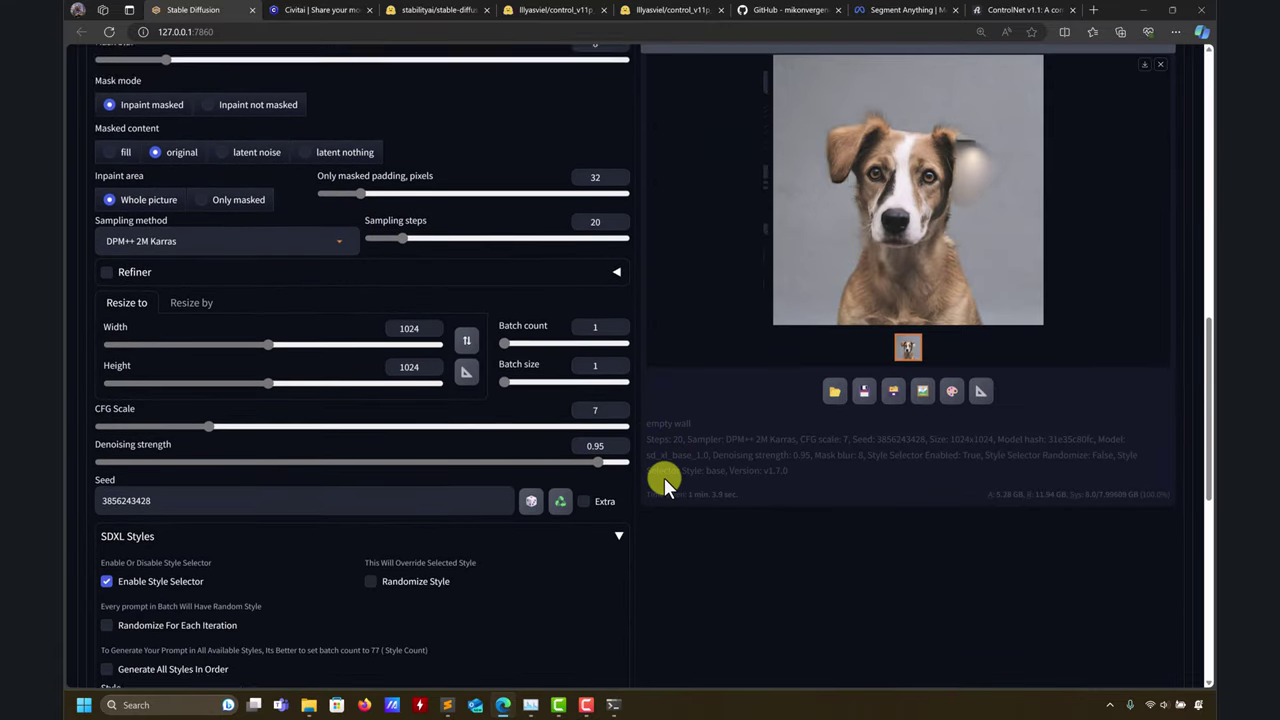
Review the mask and inpaint settings during generation, and inspect the masked ear in the finished image enlarged.
scroll(666, 451, up, 2)
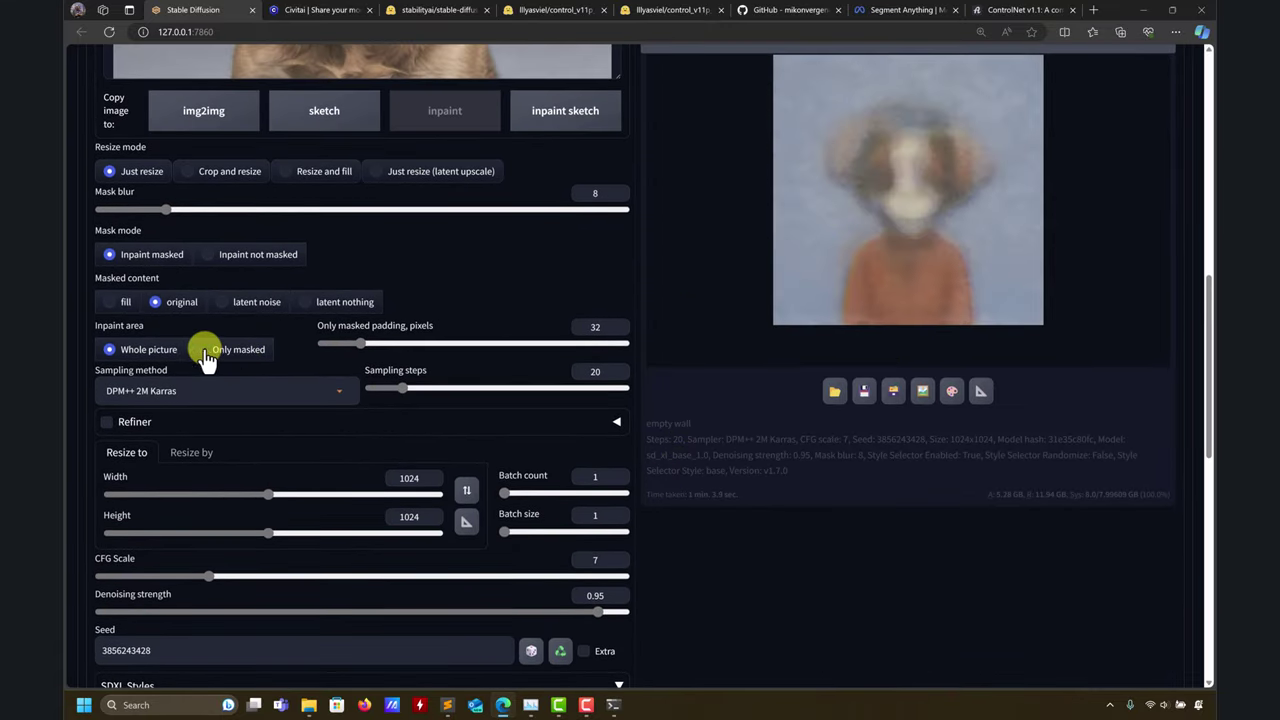
scroll(728, 419, up, 5)
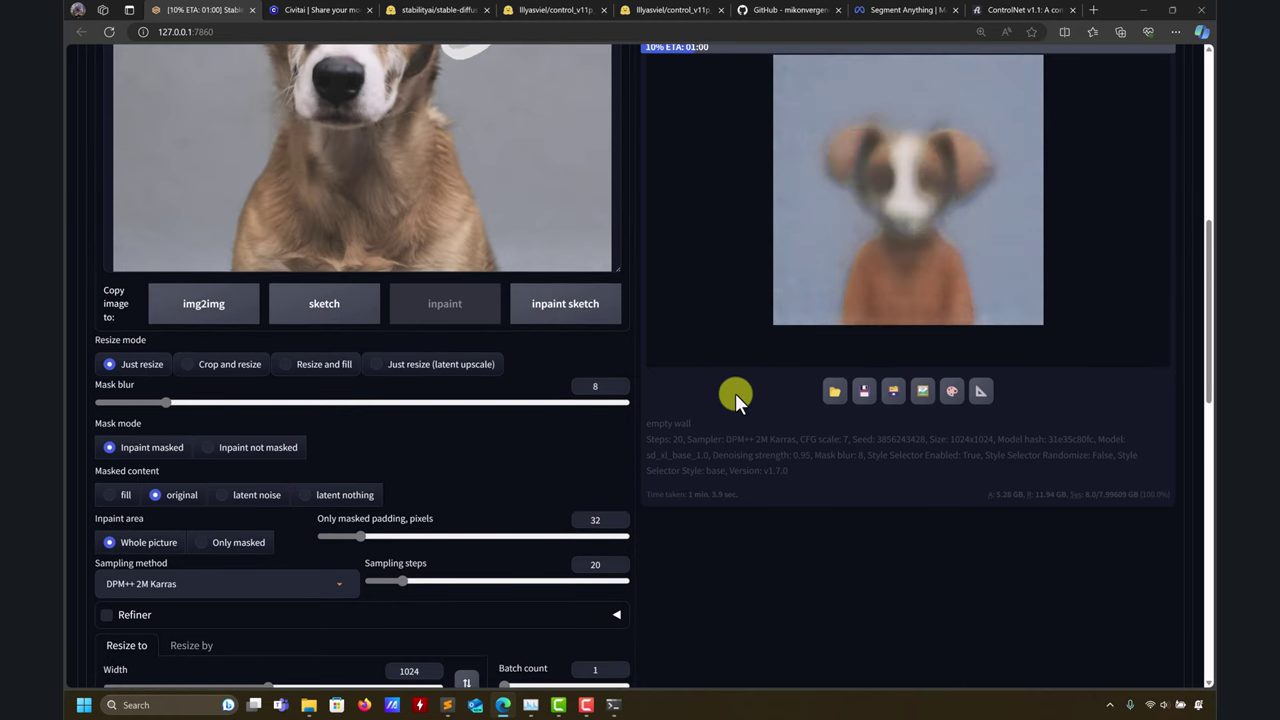
scroll(735, 393, up, 1)
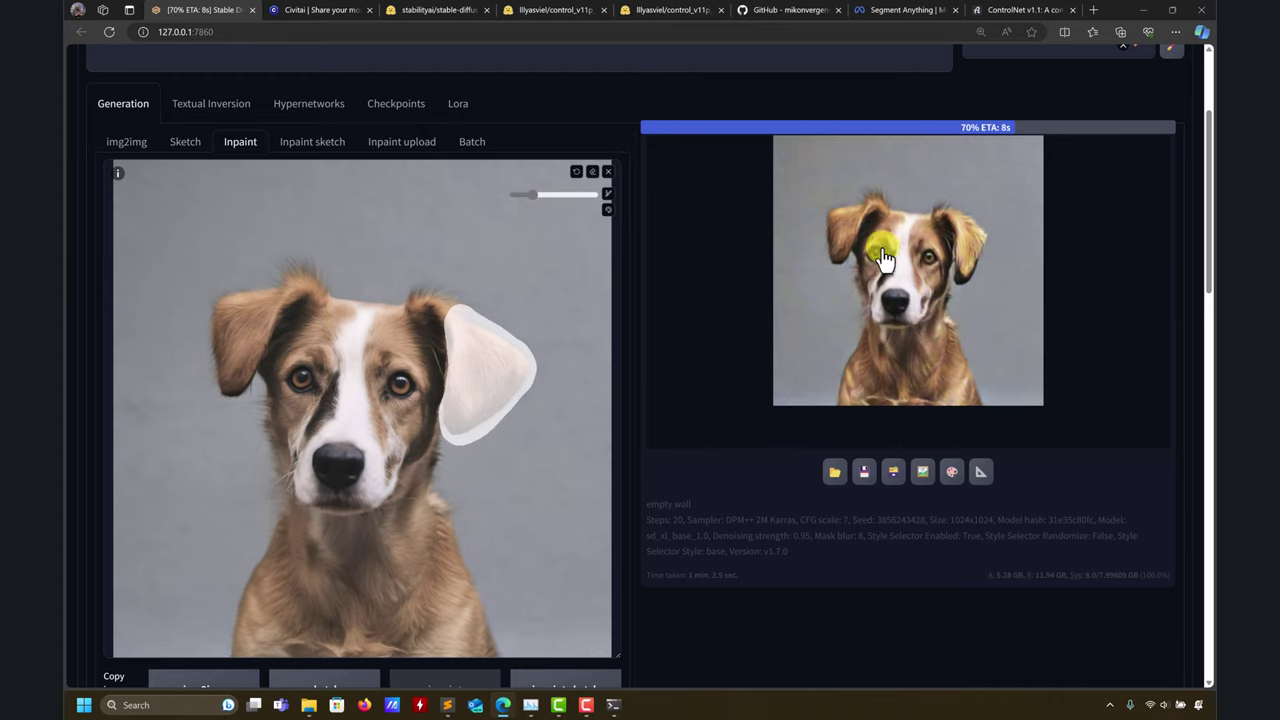
scroll(688, 330, up, 2)
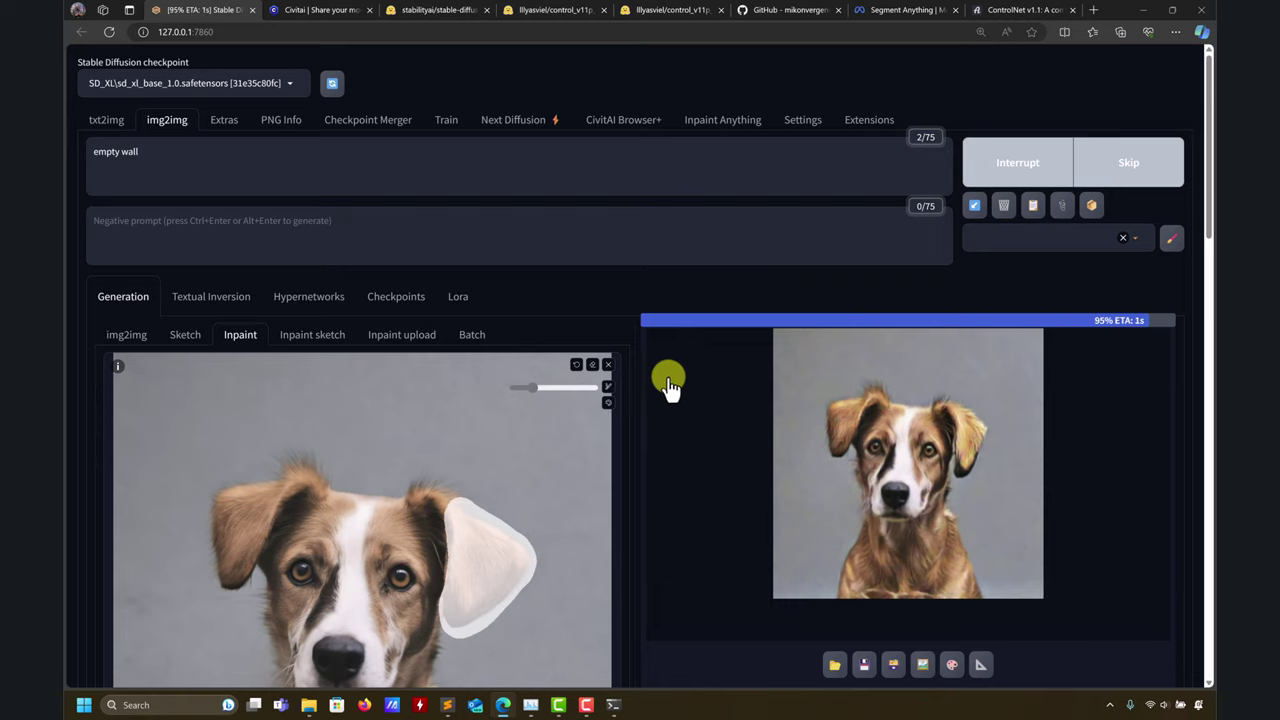
scroll(678, 383, down, 3)
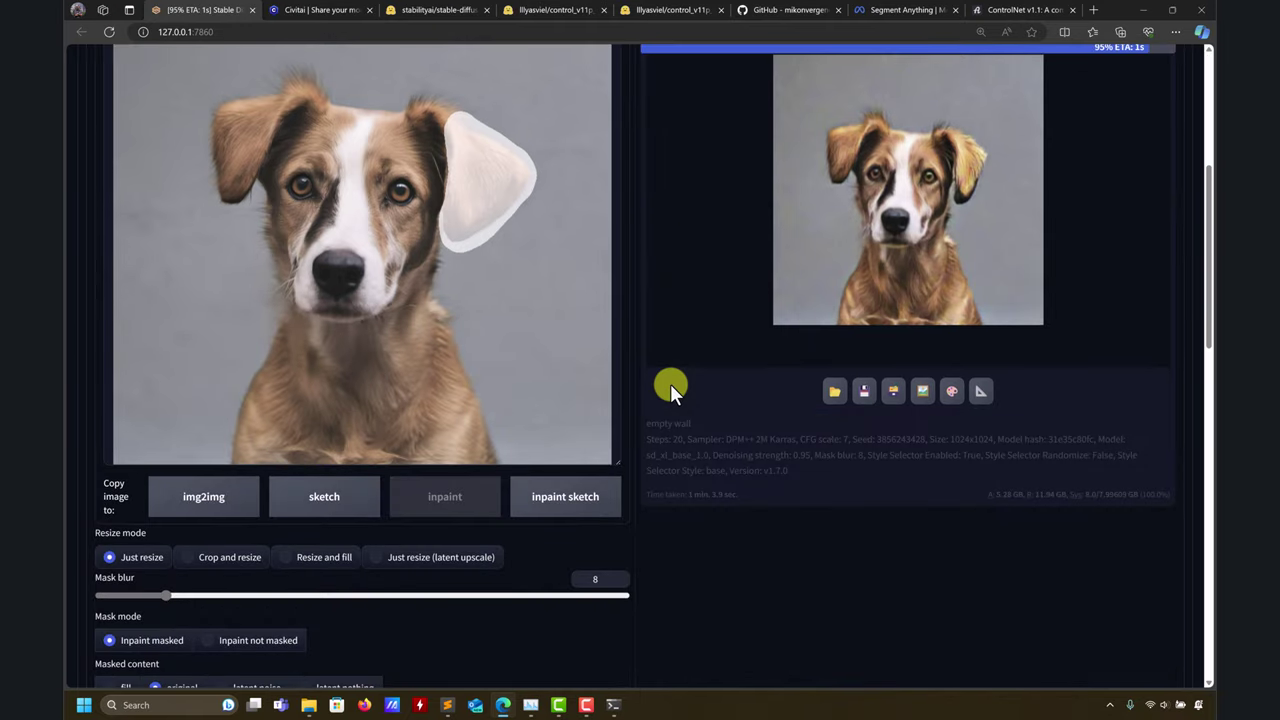
scroll(671, 381, up, 2)
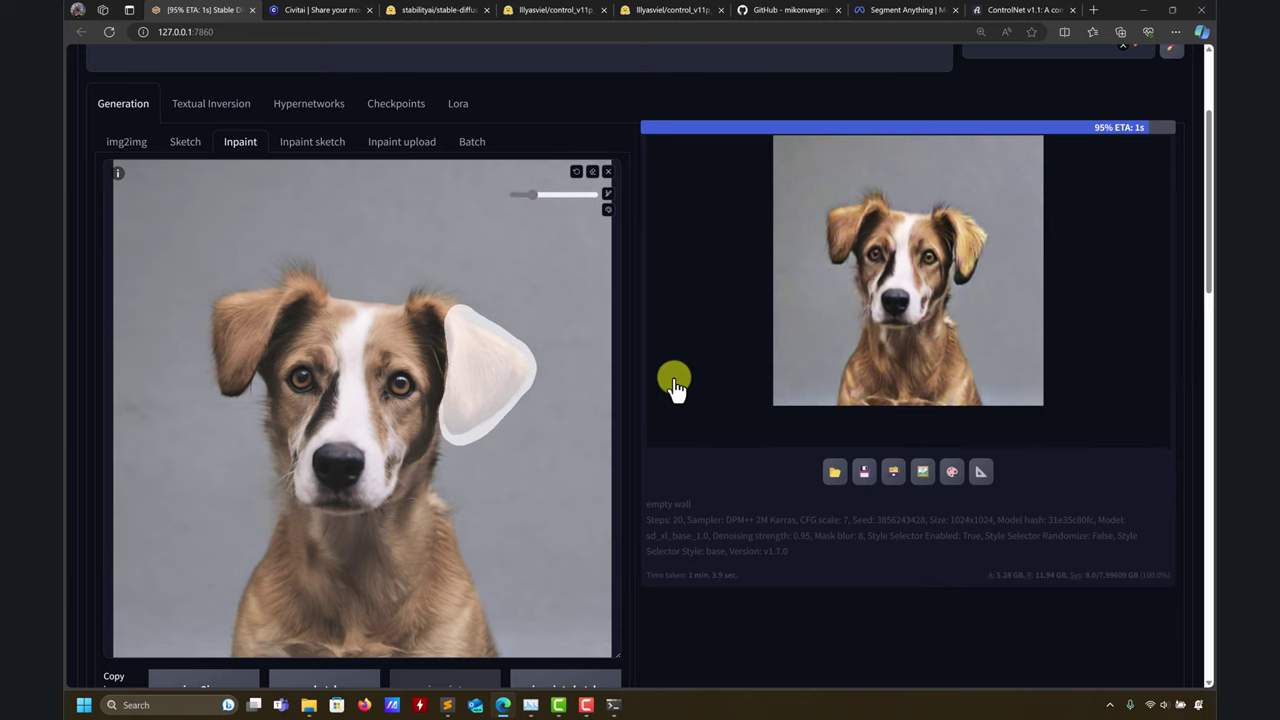
scroll(676, 388, up, 1)
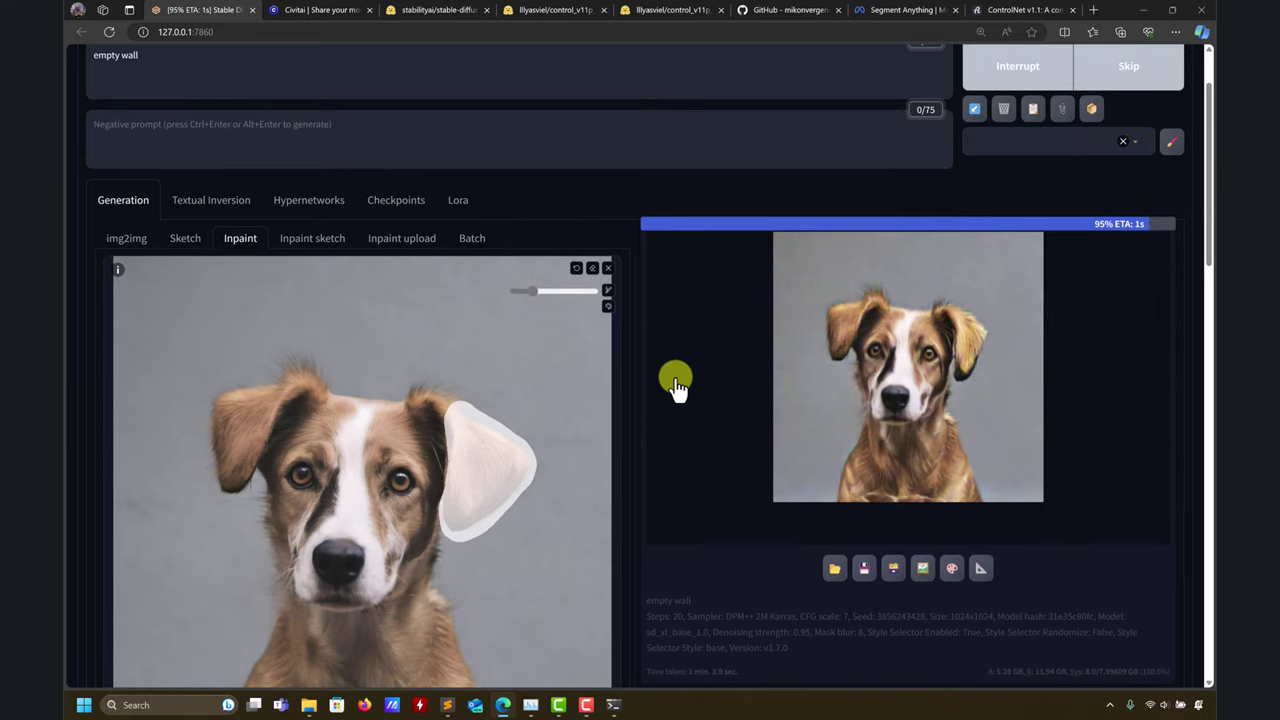
scroll(676, 388, up, 1)
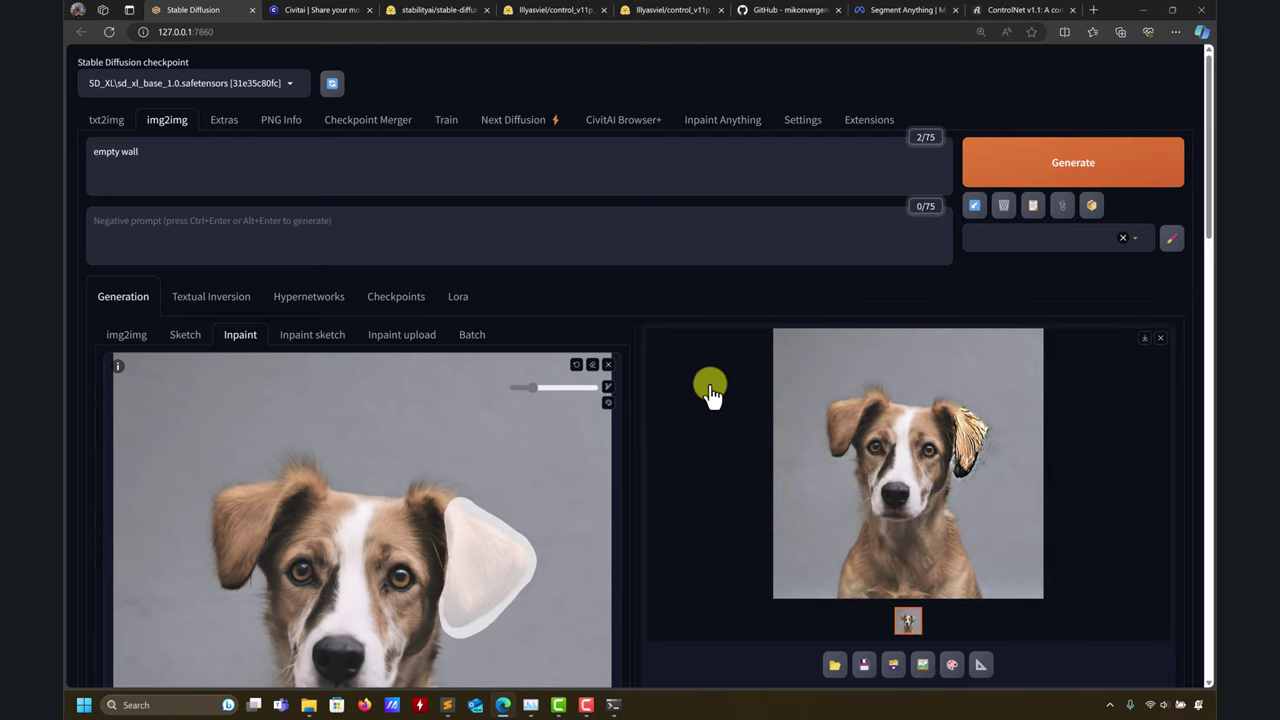
click(916, 432)
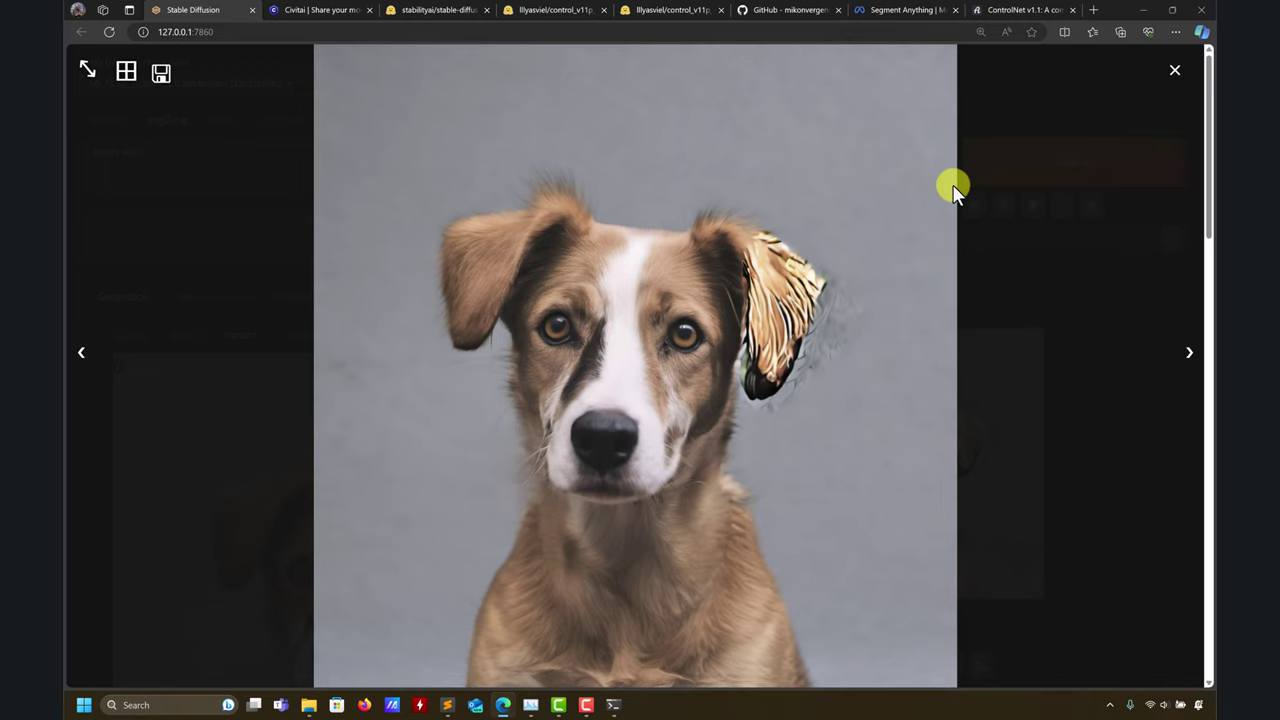
click(1173, 72)
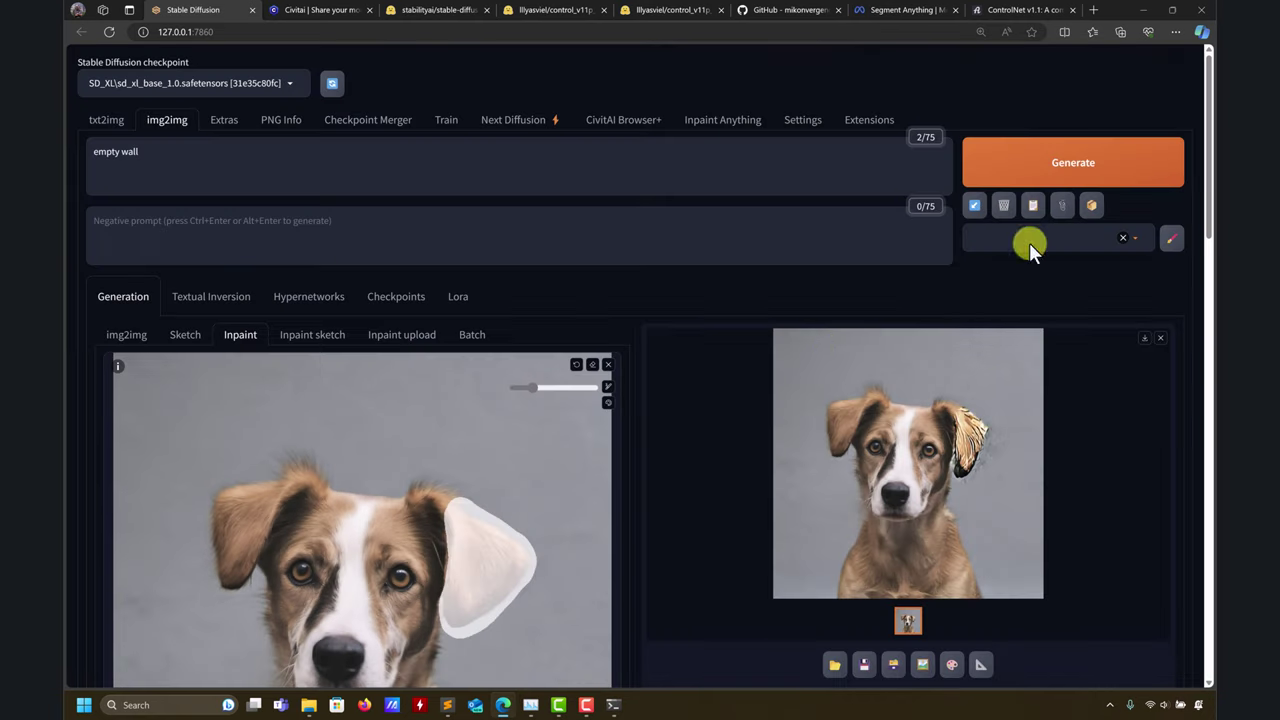
Switch the checkpoint to stable-diffusion-2-inpainting-512-inpainting-ema and generate the image again.
click(288, 81)
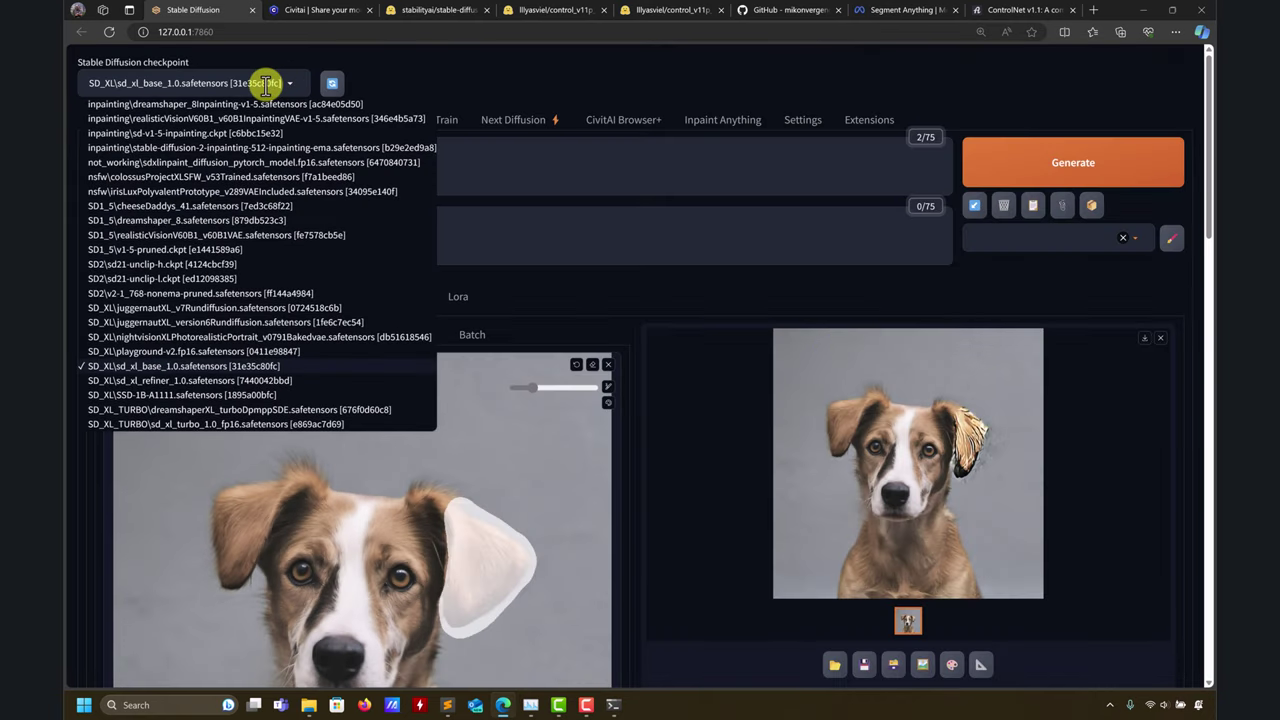
click(110, 147)
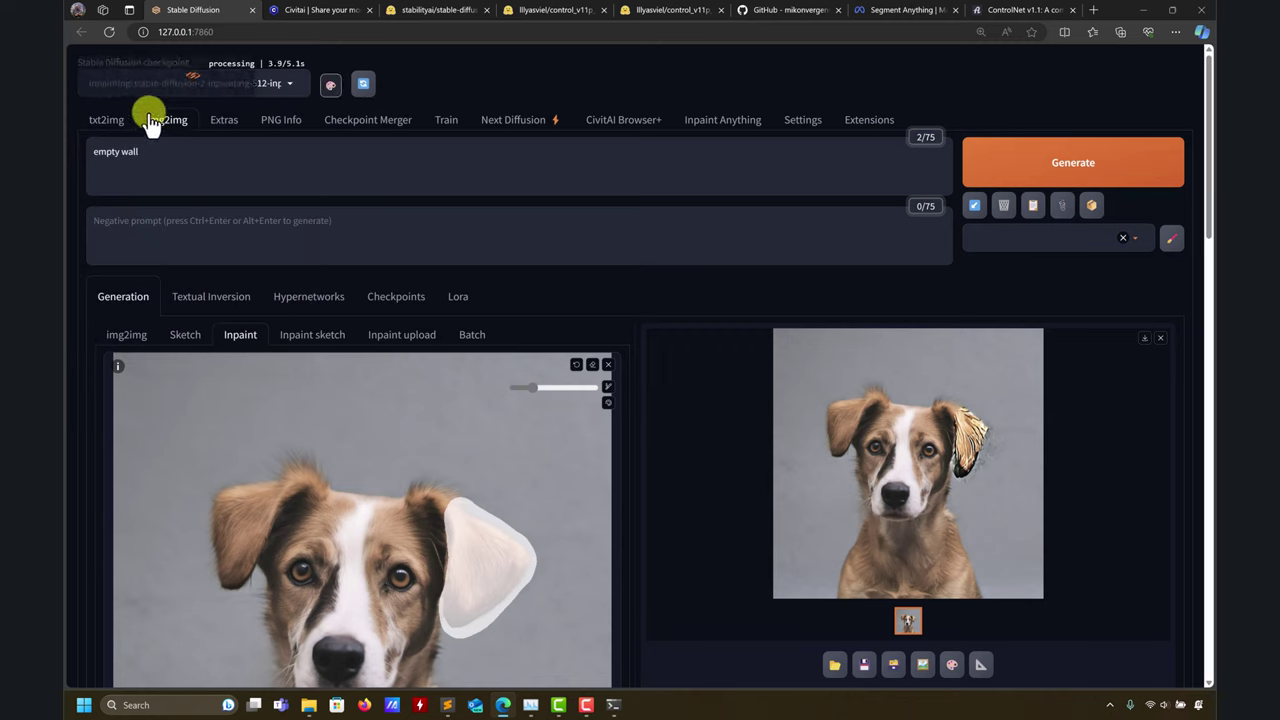
click(1071, 178)
Expand the ControlNet v1.1.427 settings below the style options.
scroll(740, 420, down, 3)
scroll(737, 410, down, 10)
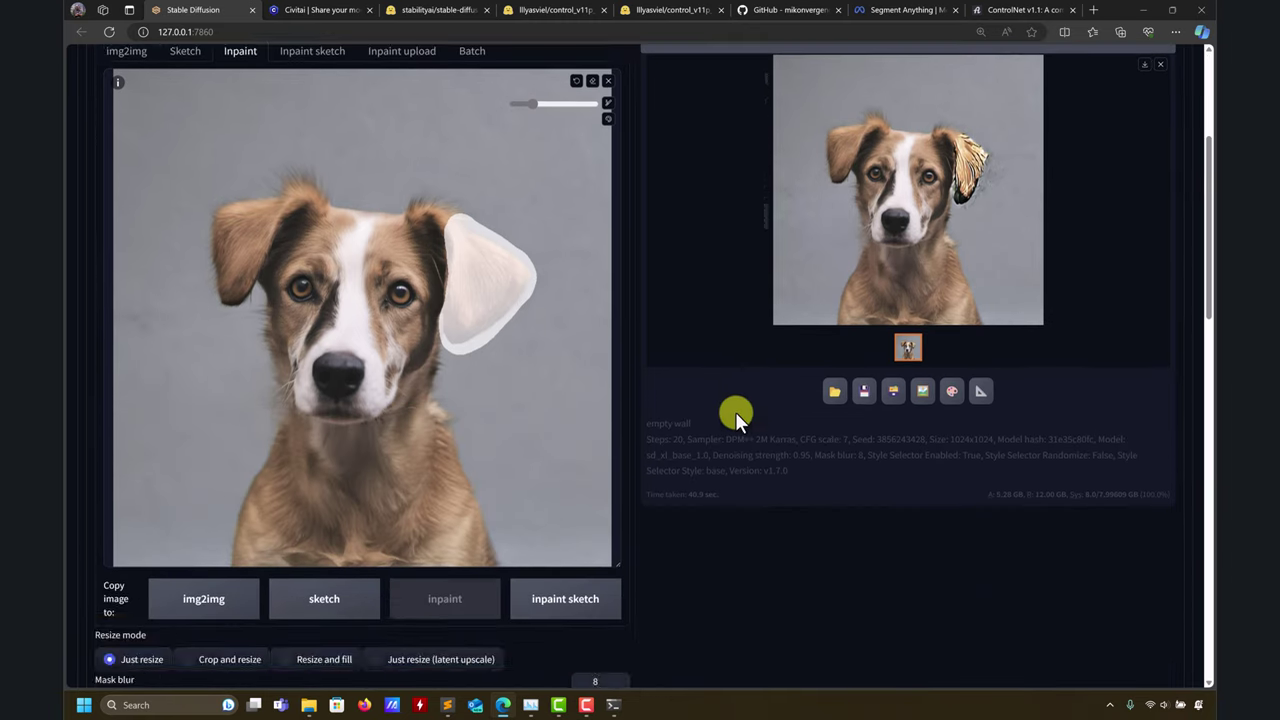
scroll(268, 545, down, 10)
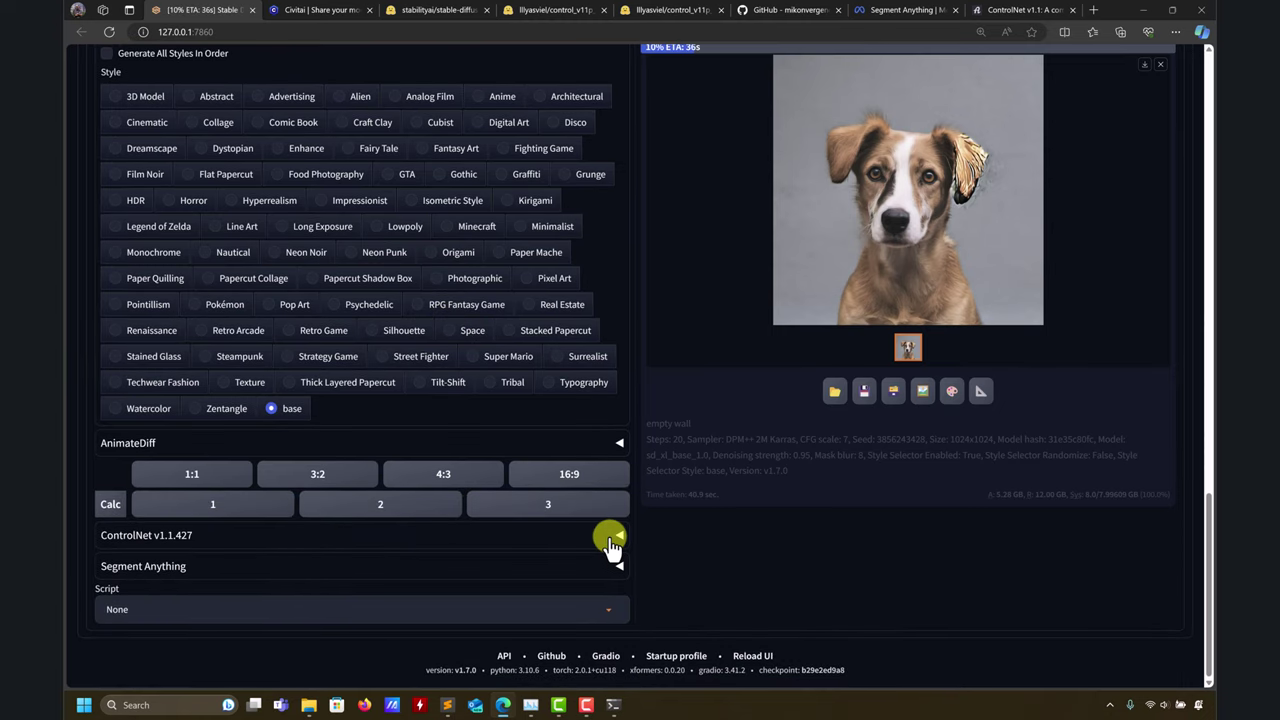
click(613, 540)
scroll(694, 543, down, 3)
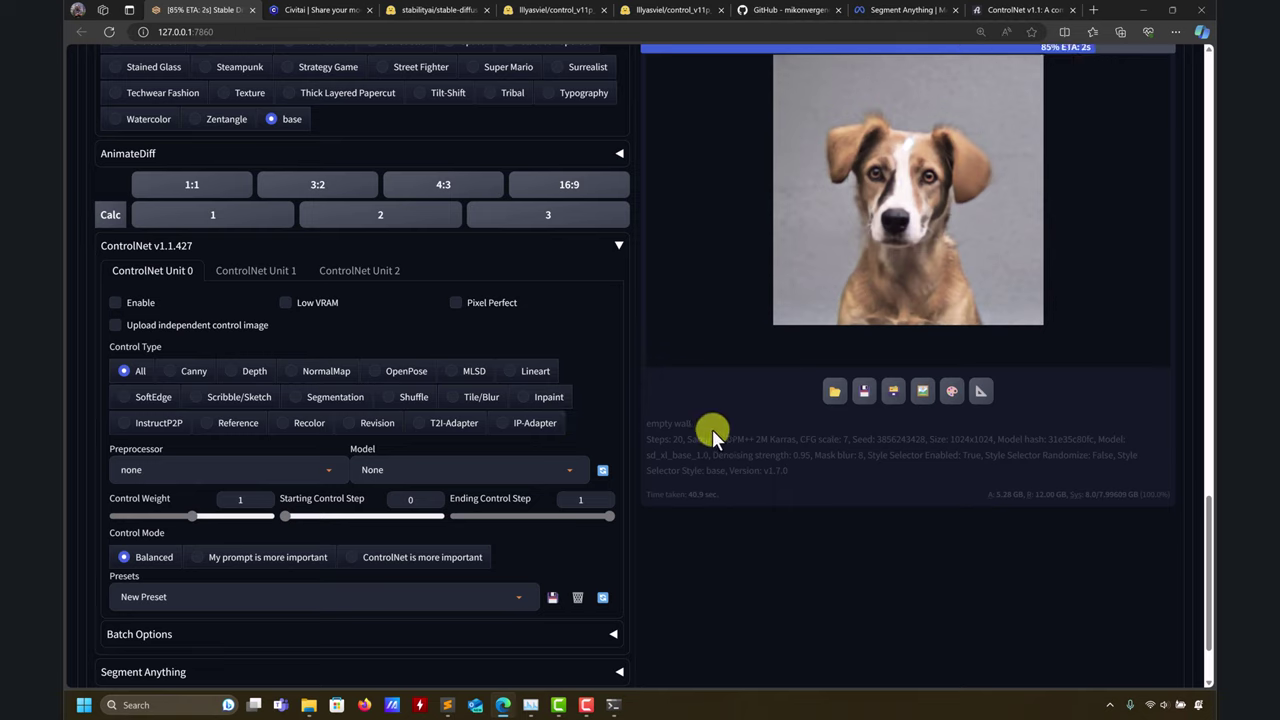
Compare the newly generated image with the masked source, and inspect the ear area enlarged.
scroll(728, 466, up, 5)
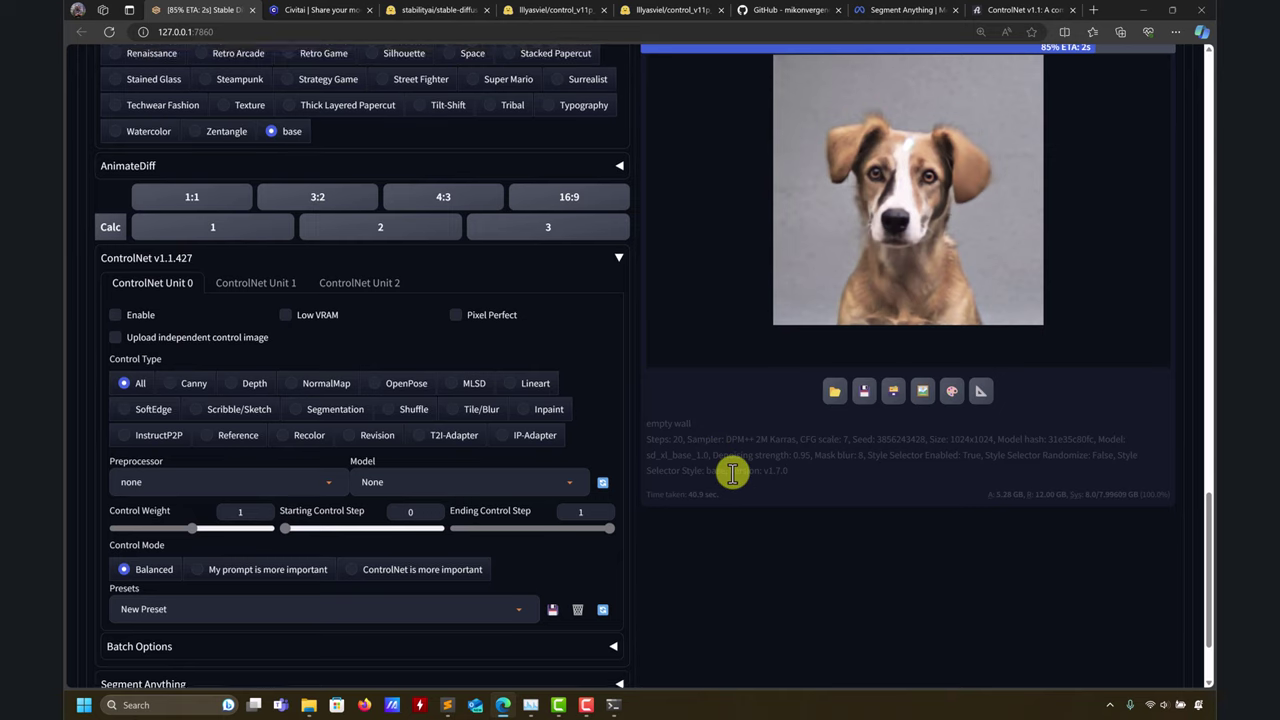
scroll(722, 463, up, 10)
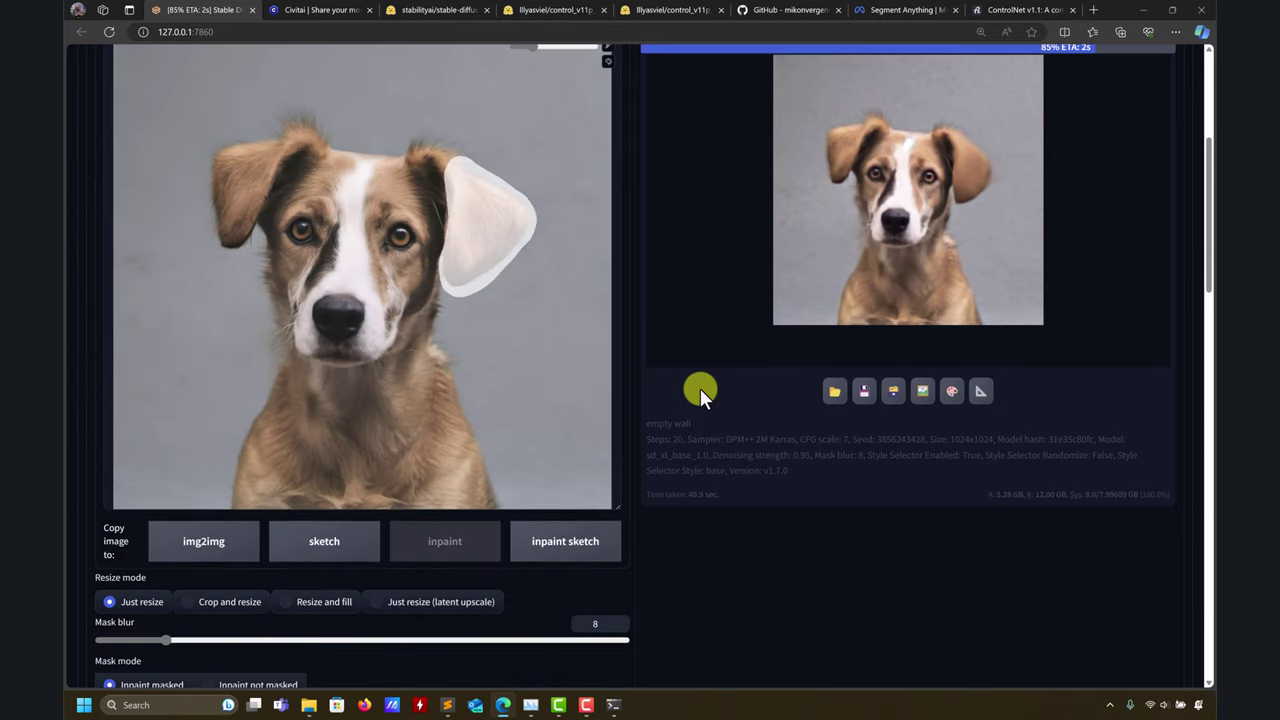
scroll(708, 443, down, 4)
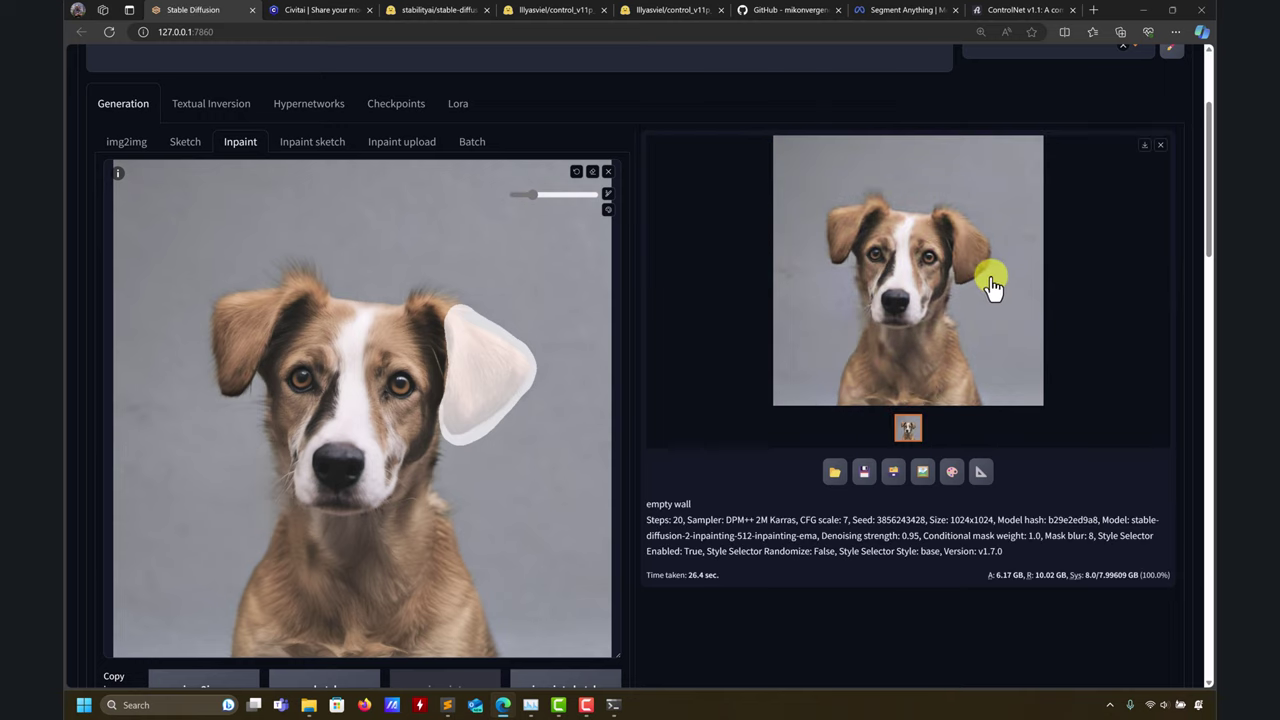
scroll(1020, 240, up, 2)
scroll(1104, 356, down, 1)
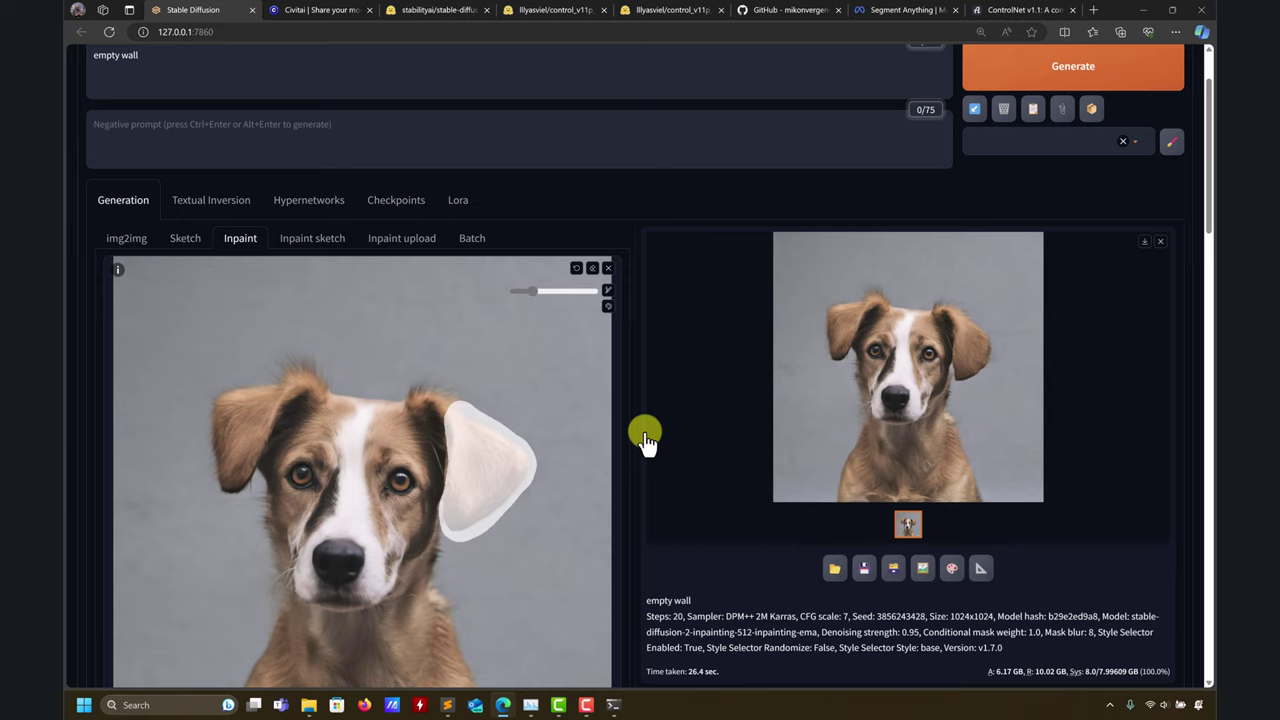
click(987, 343)
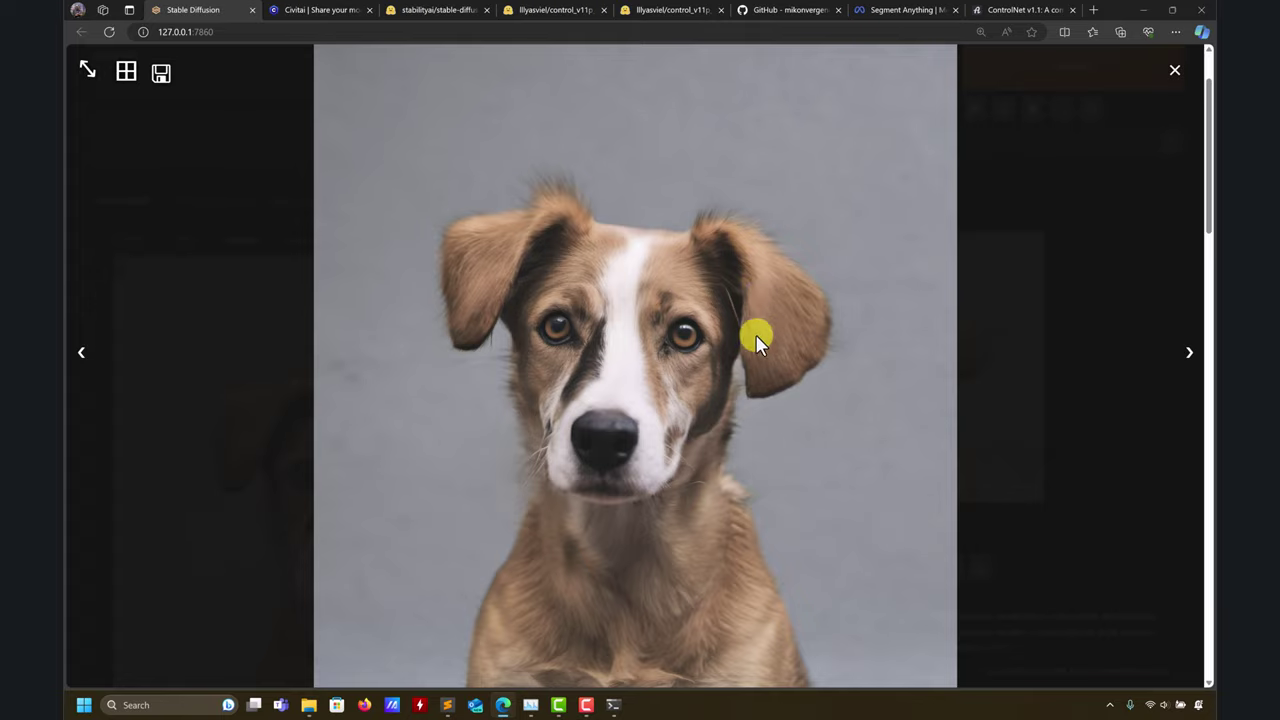
click(1172, 70)
Enable ControlNet Unit 0 and turn on Pixel Perfect for it.
scroll(566, 414, down, 10)
scroll(576, 411, down, 10)
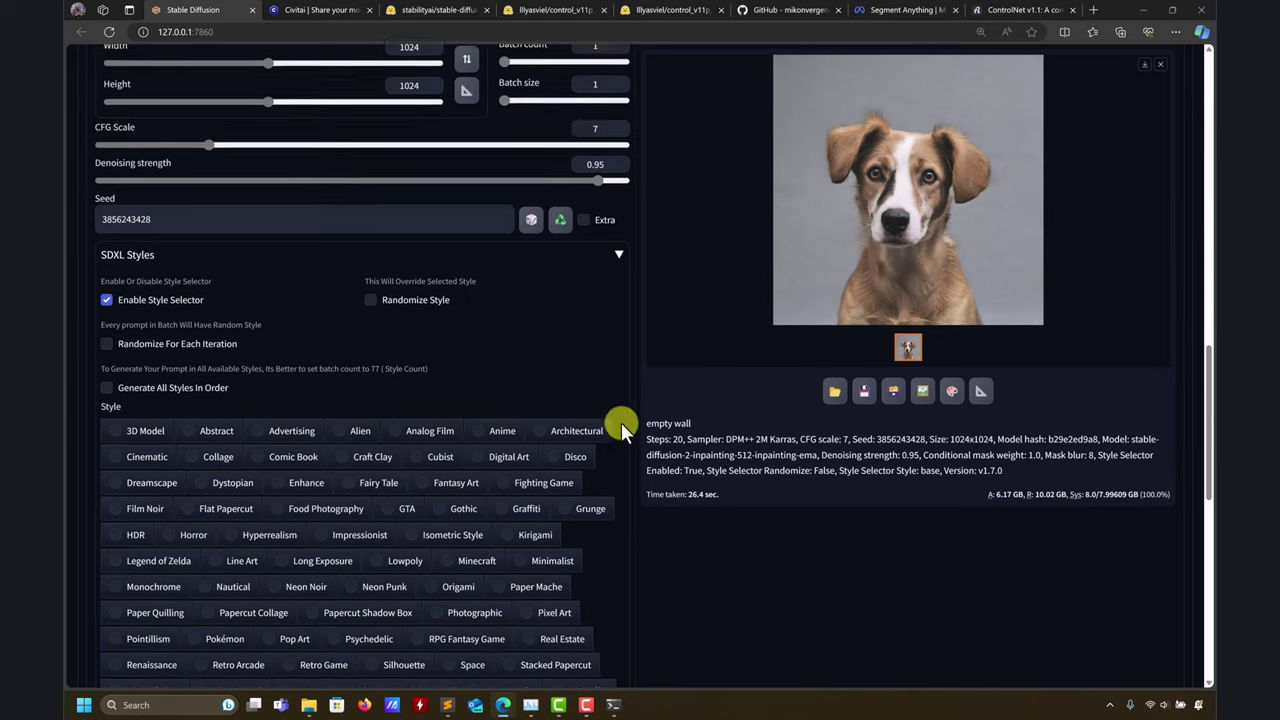
scroll(676, 446, down, 1)
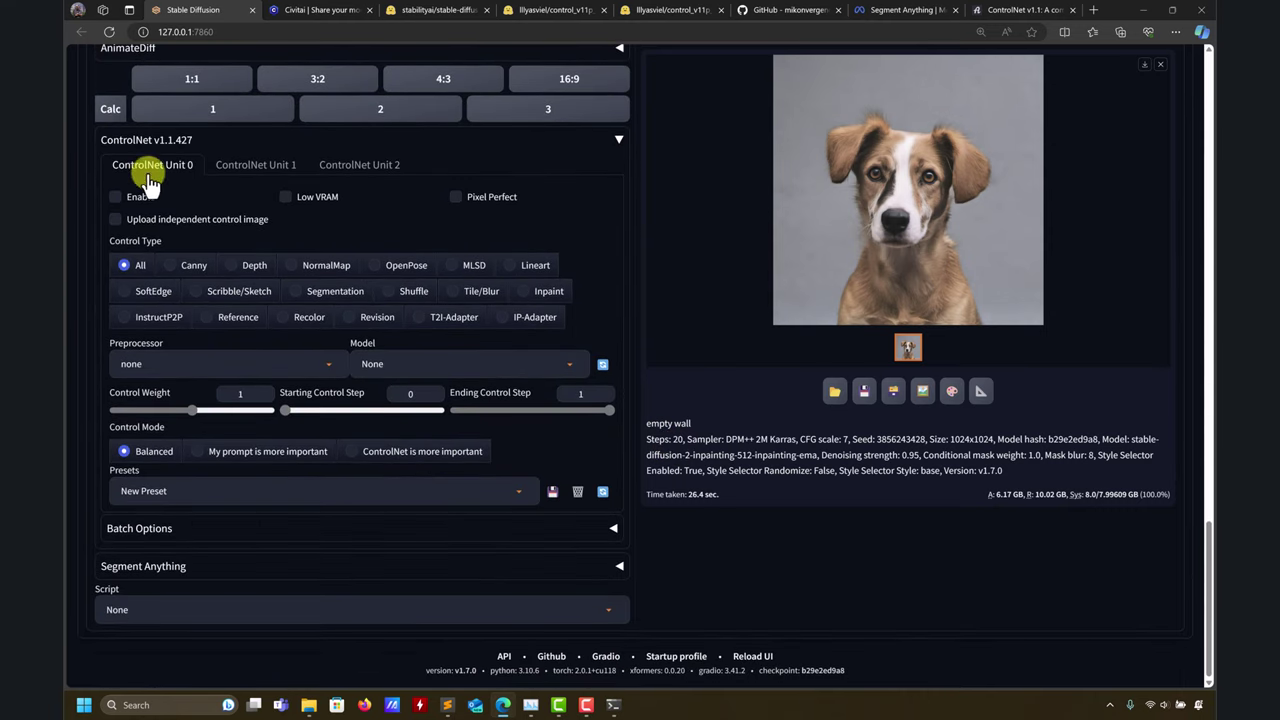
click(140, 199)
click(480, 200)
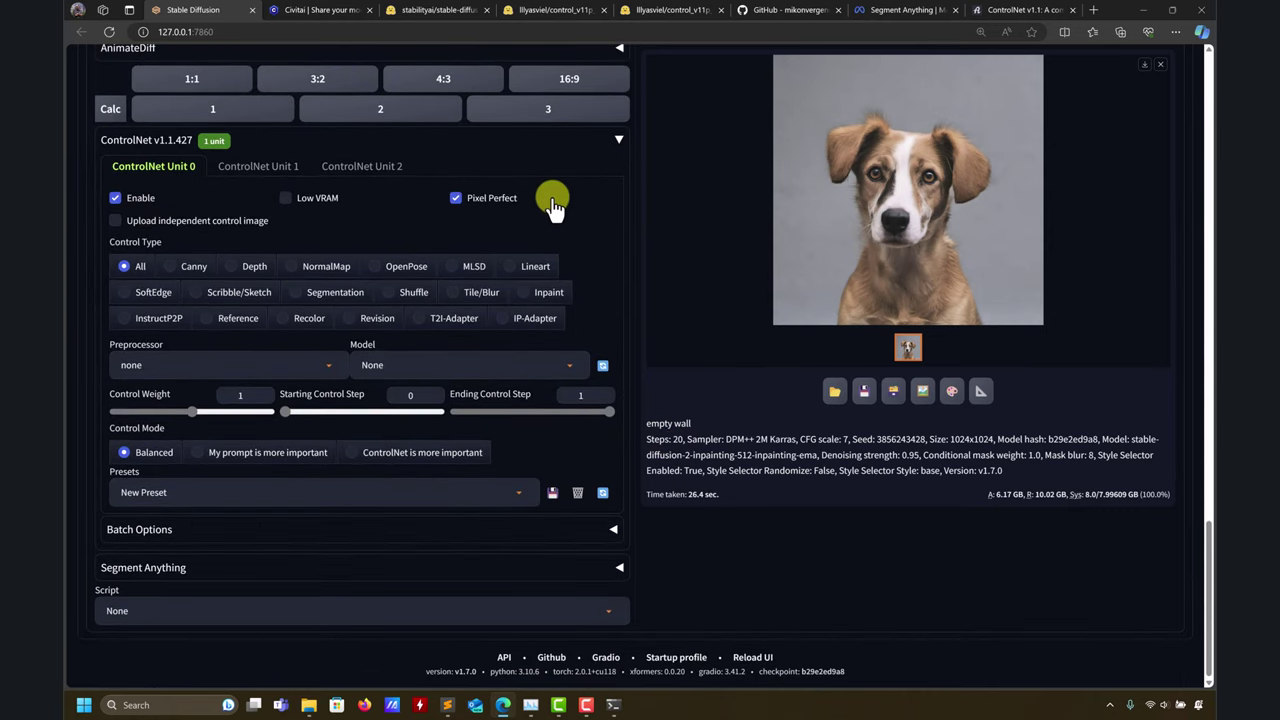
Set ControlNet Unit 0's control type to Inpaint and its model to control_v11p_sd15_inpaint.
scroll(160, 244, up, 1)
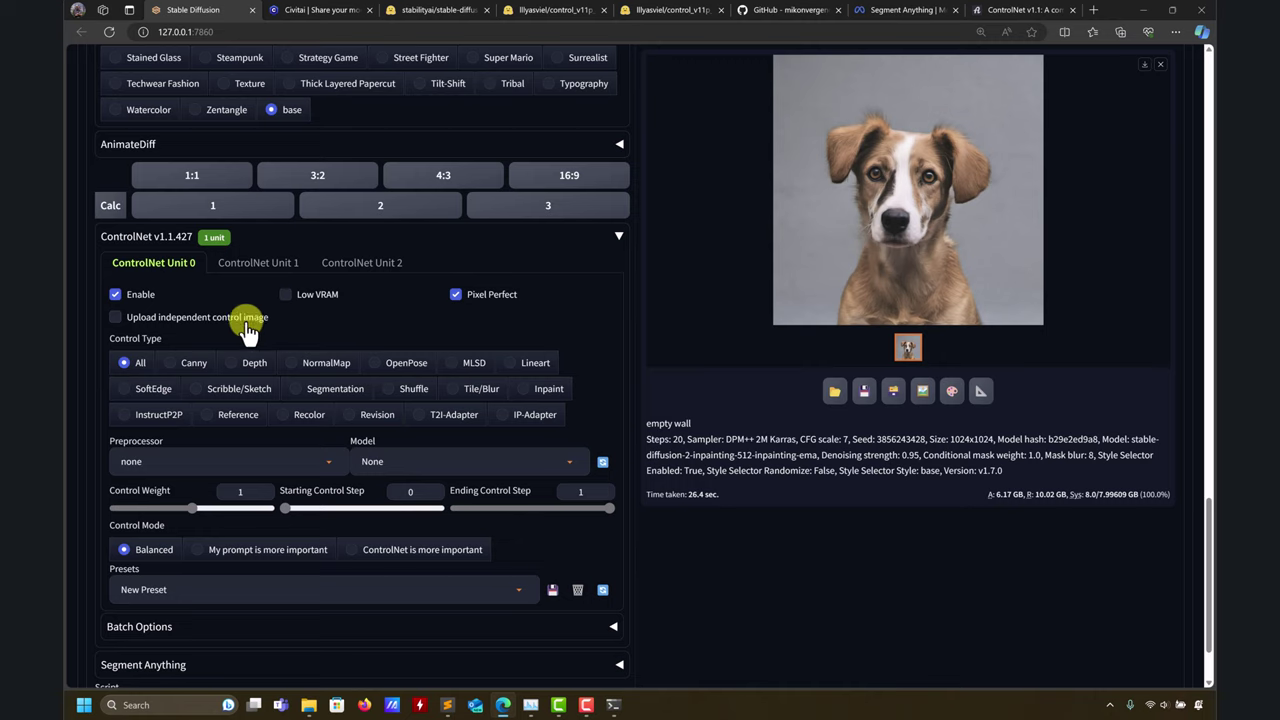
click(538, 396)
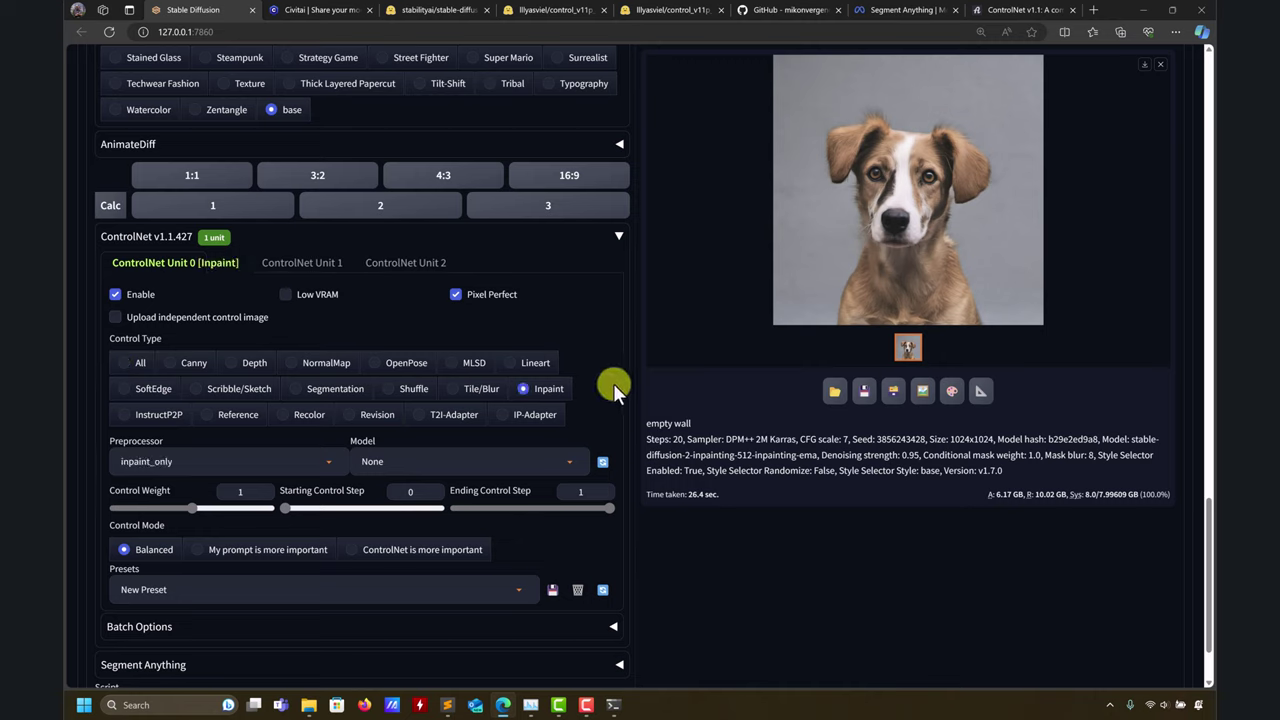
click(560, 461)
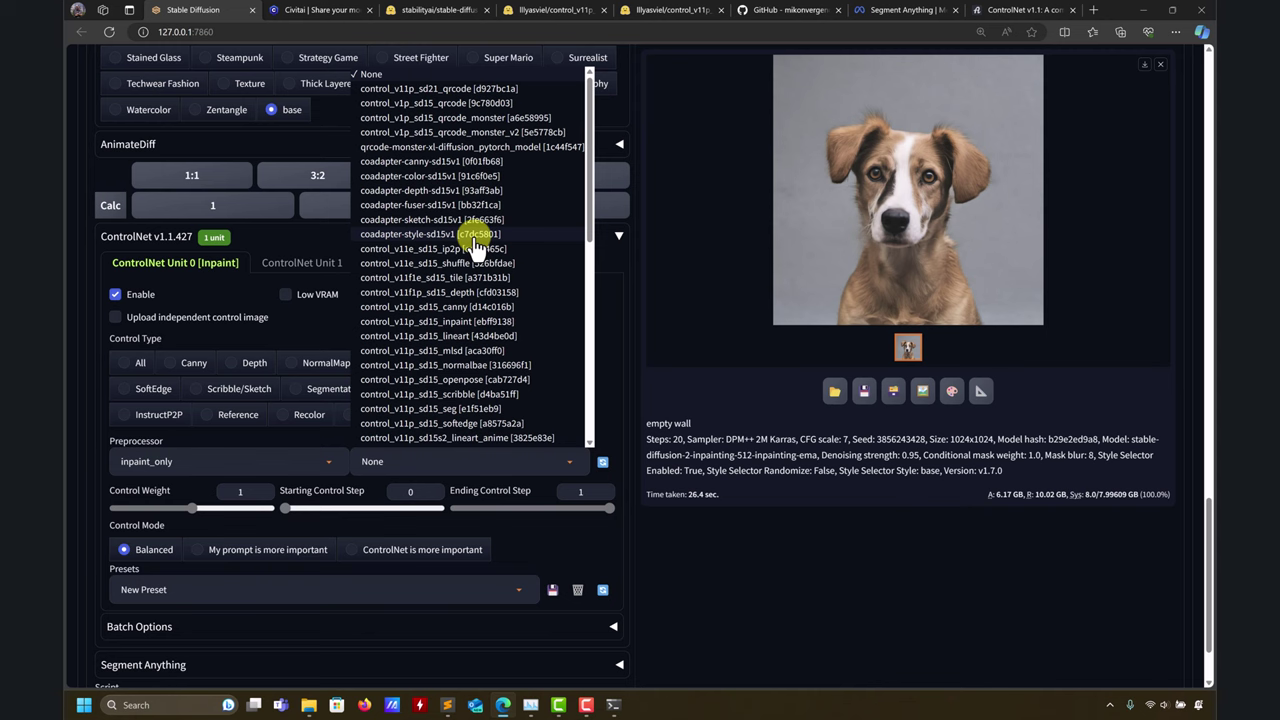
scroll(478, 260, down, 3)
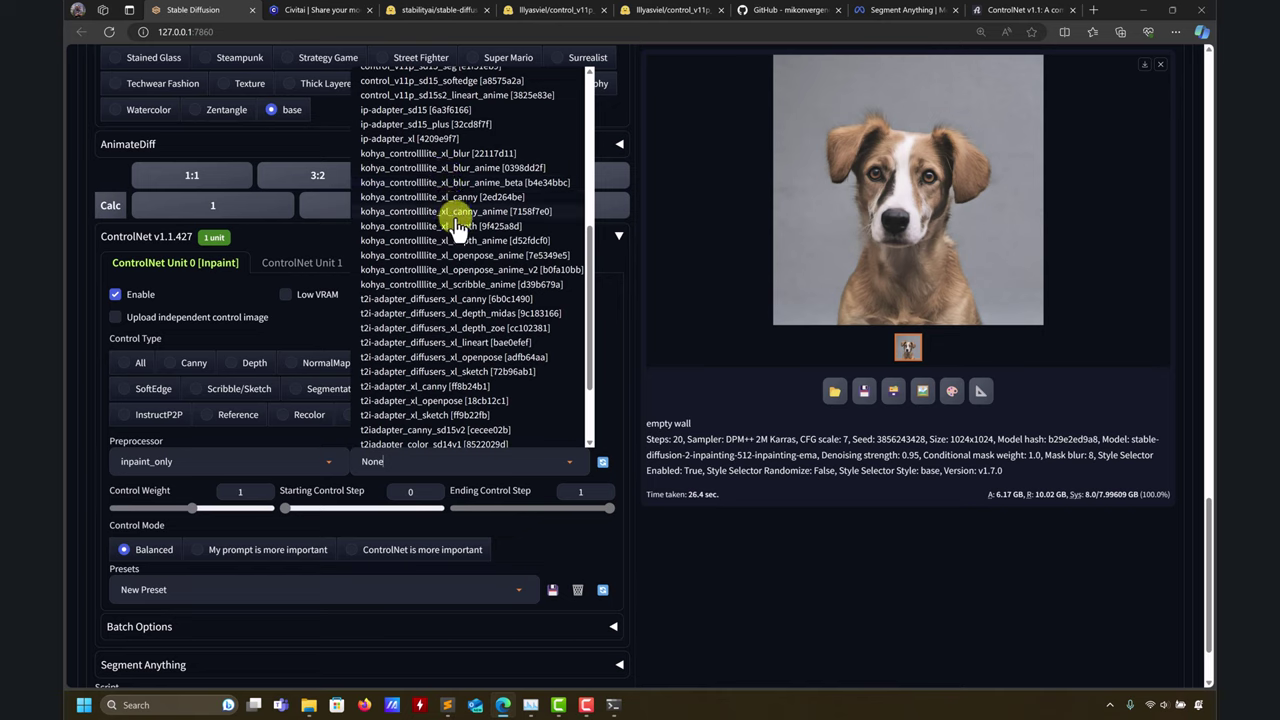
scroll(455, 235, up, 3)
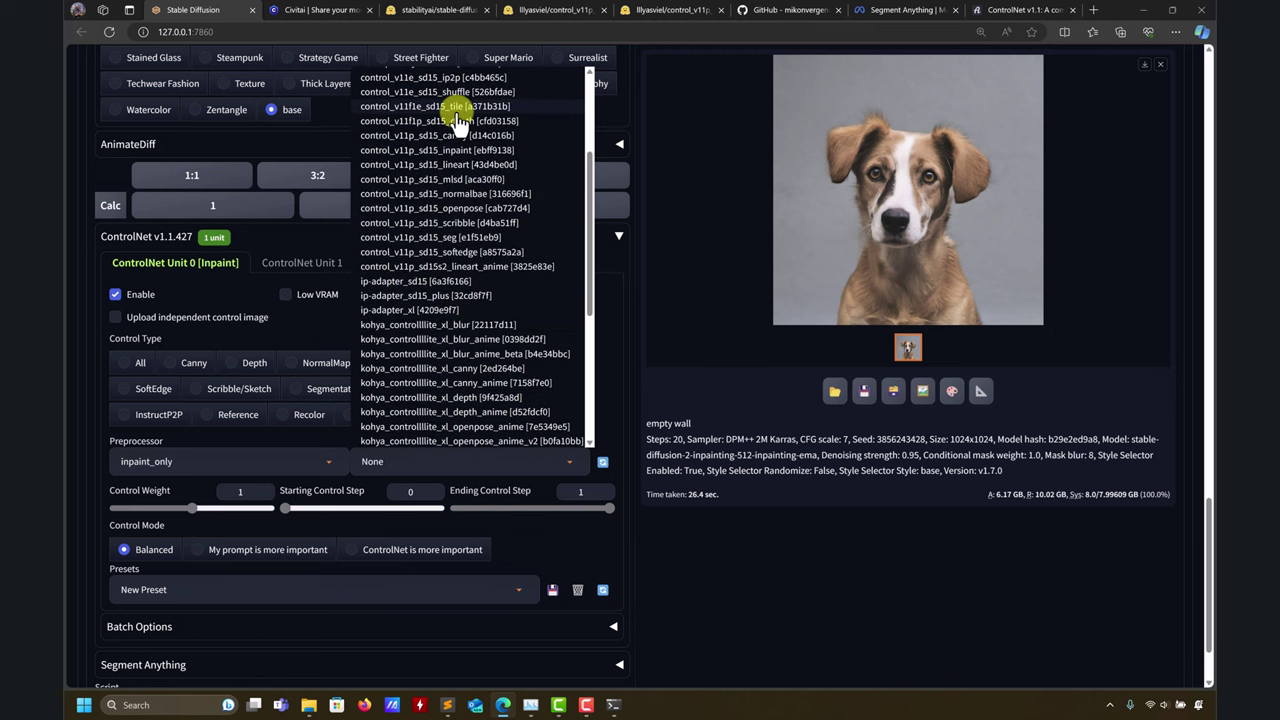
click(437, 150)
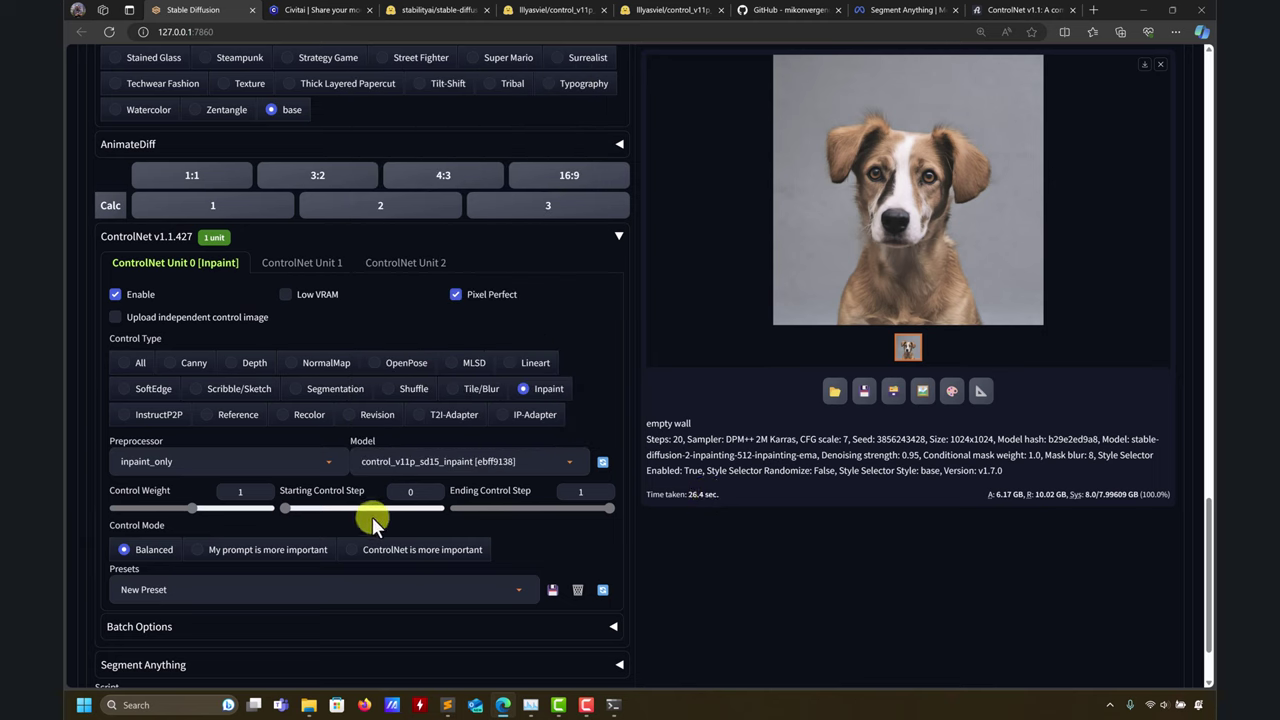
Try the inpaint_global_harmonious preprocessor for ControlNet Unit 0, and set it to inpaint_only+lama instead.
click(322, 463)
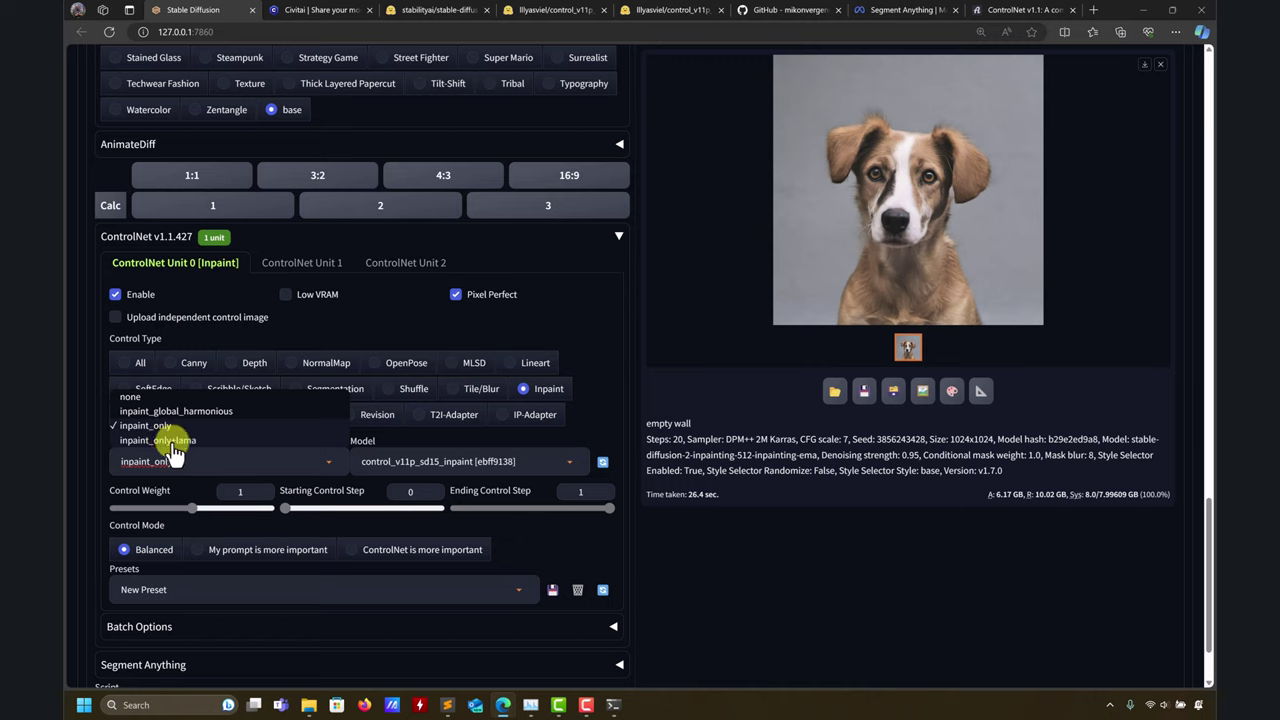
click(137, 414)
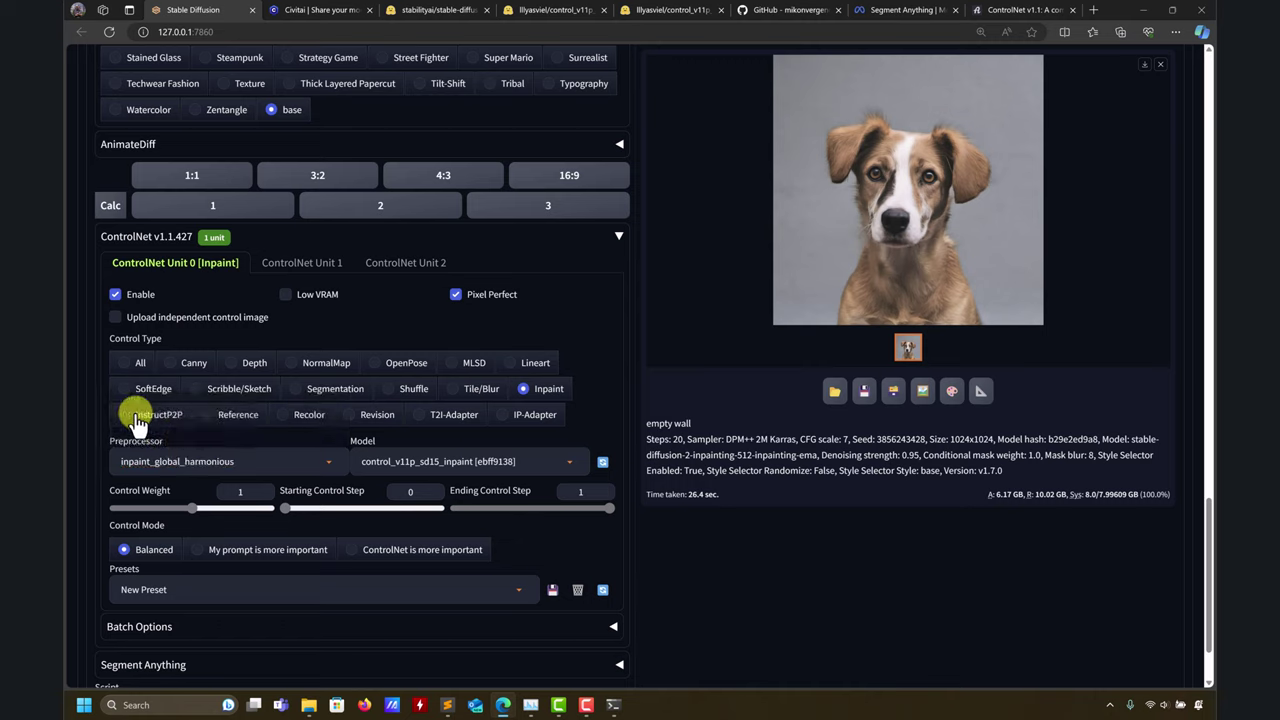
click(225, 459)
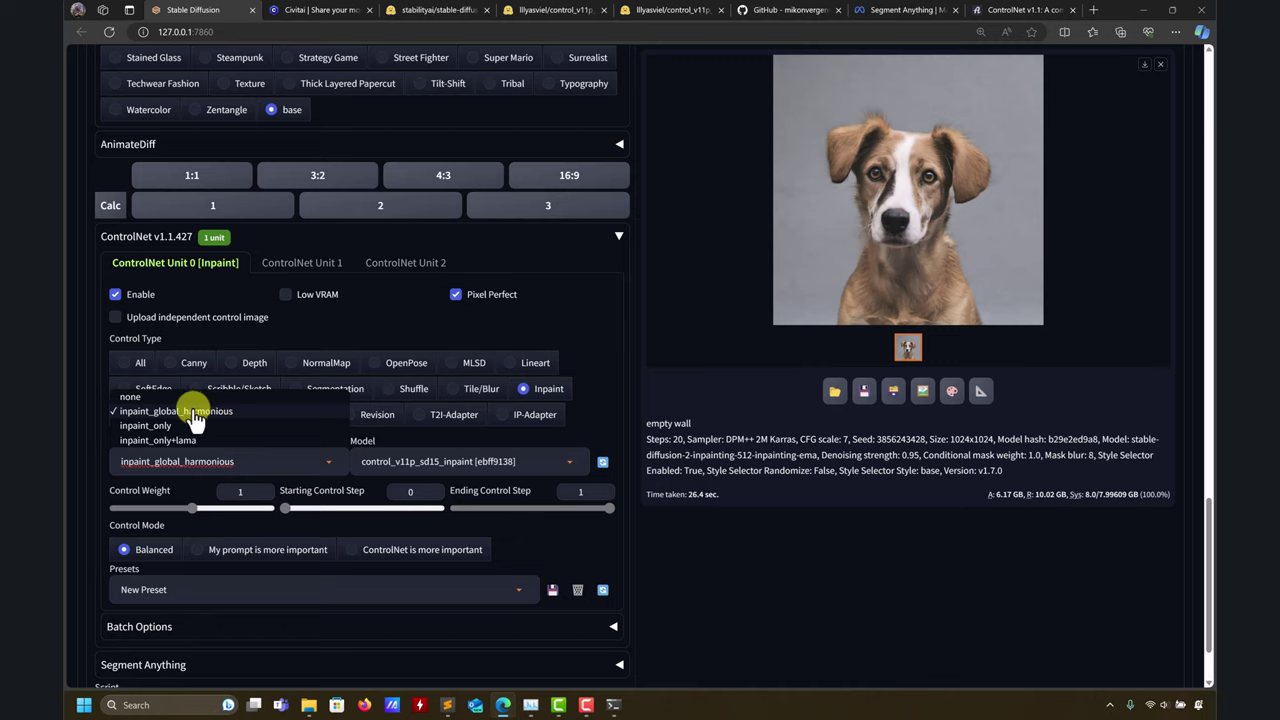
click(158, 441)
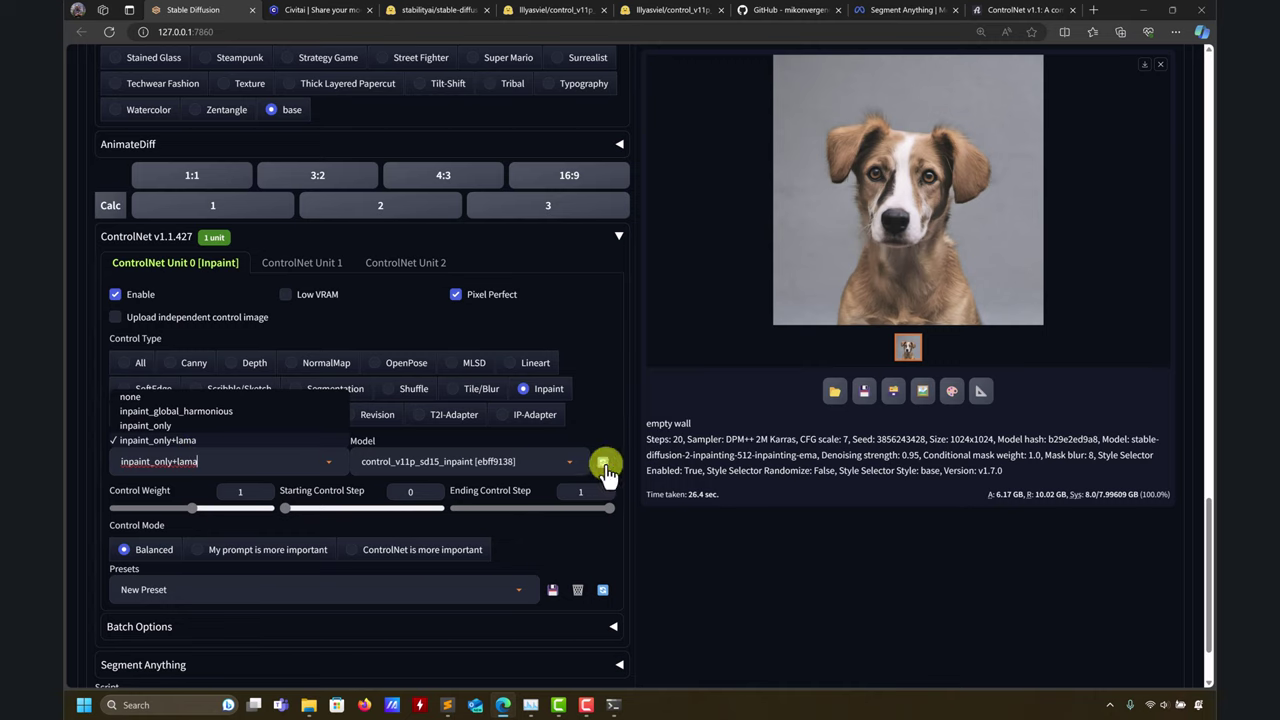
scroll(706, 423, up, 7)
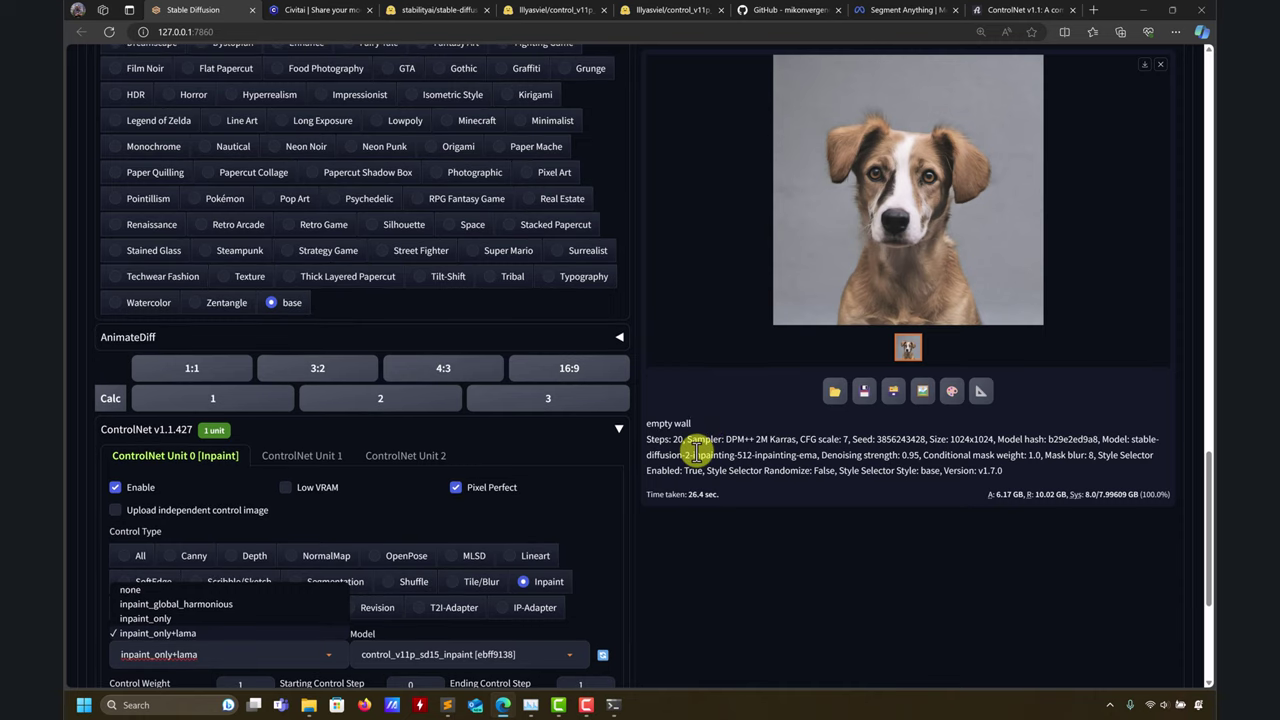
scroll(365, 343, up, 7)
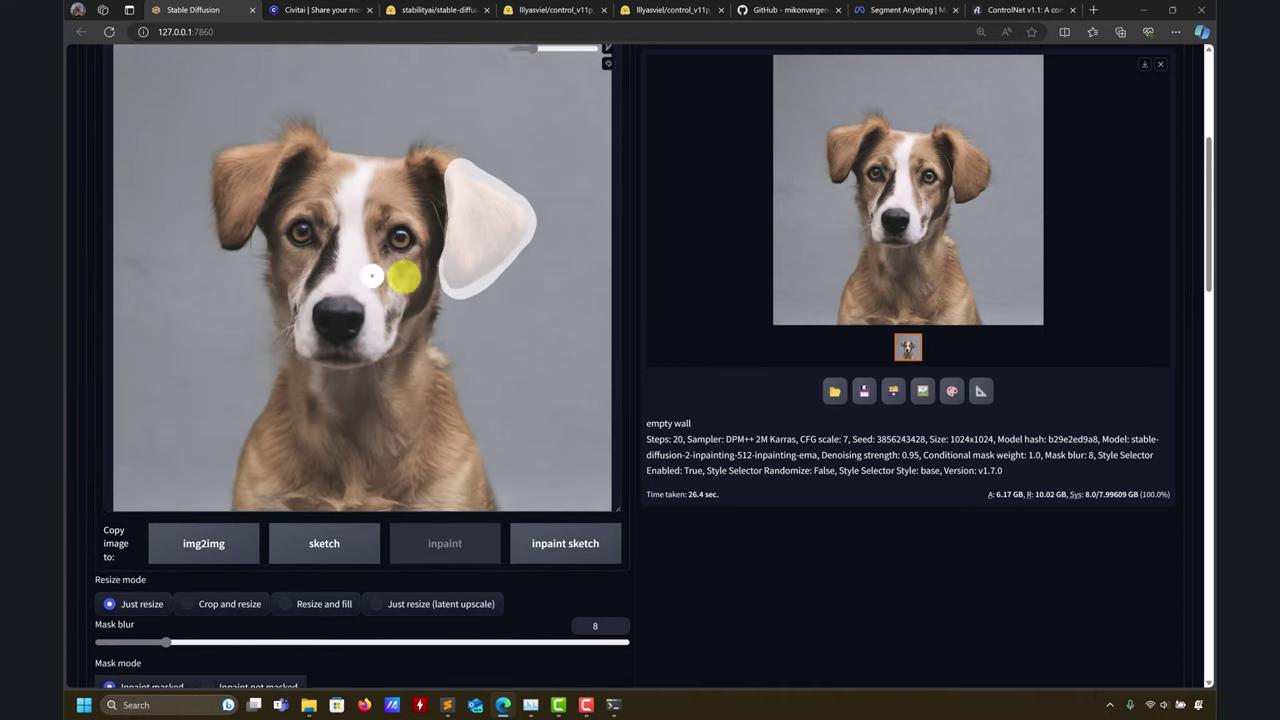
Try generating the inpainted image with the SD 2 inpainting checkpoint and the inpaint_only+lama ControlNet unit, and check the console log.
scroll(654, 434, down, 2)
scroll(719, 471, down, 12)
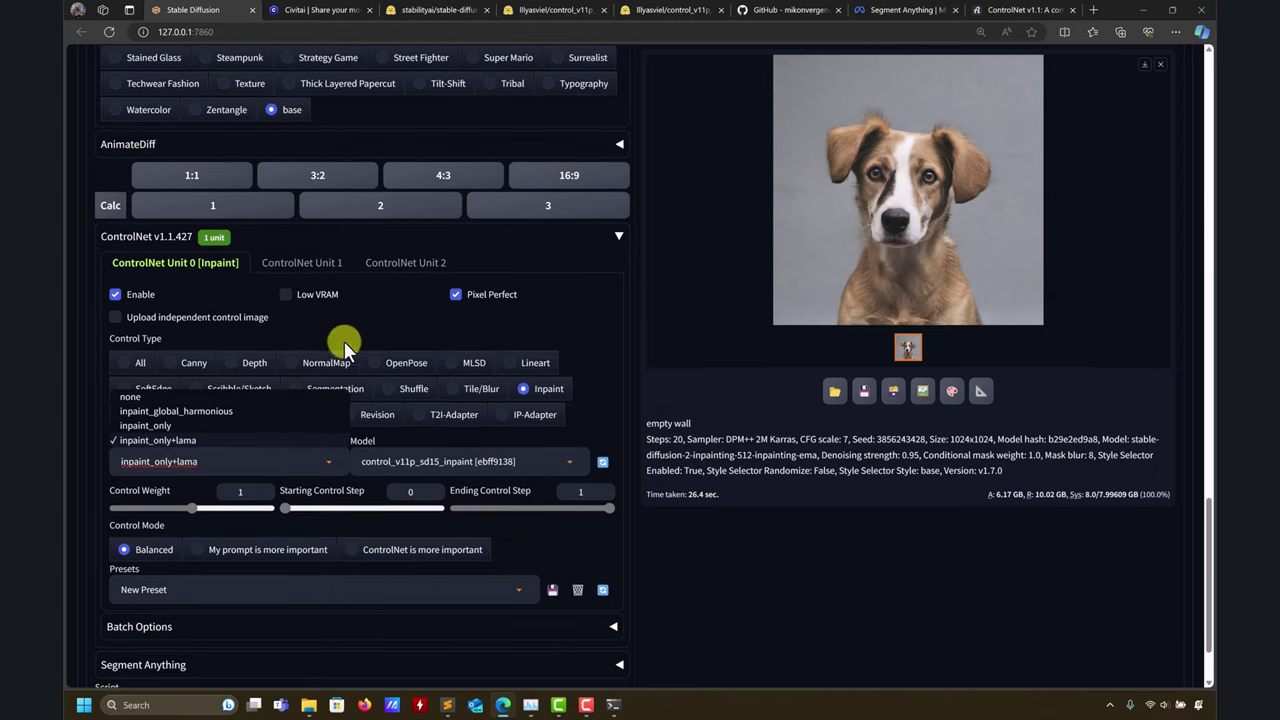
scroll(329, 399, up, 10)
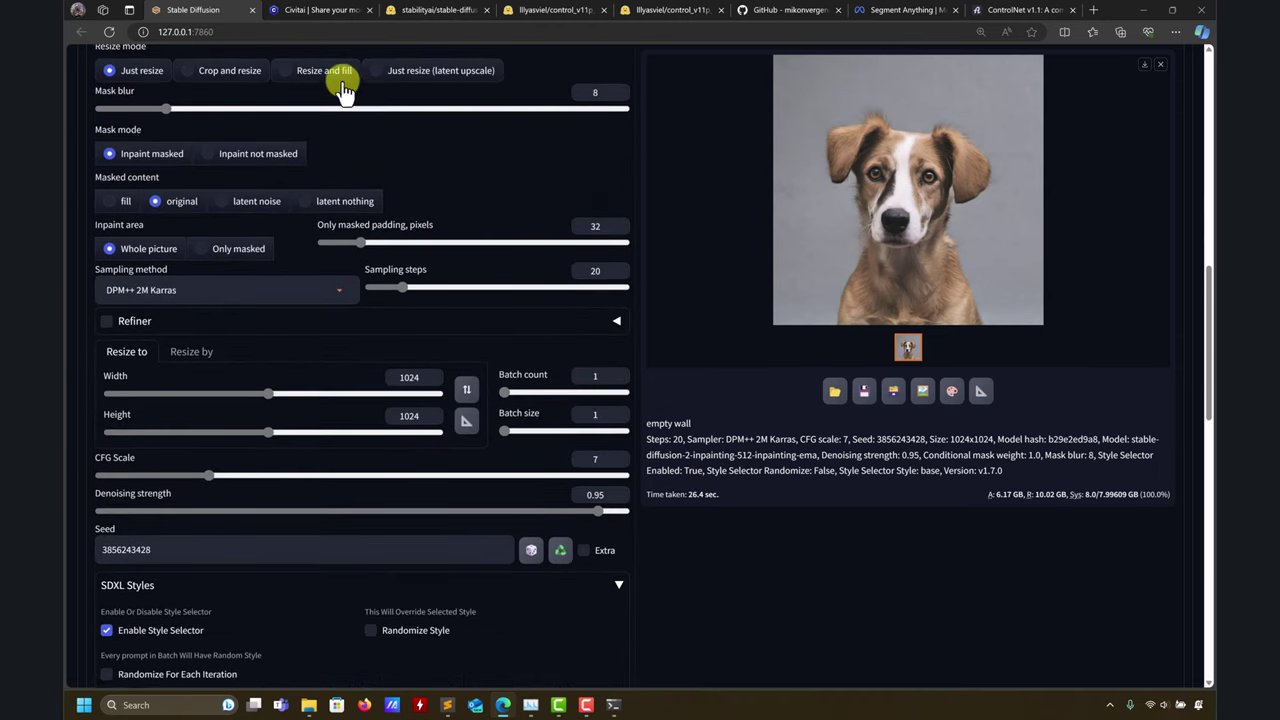
scroll(350, 150, up, 7)
scroll(565, 520, down, 3)
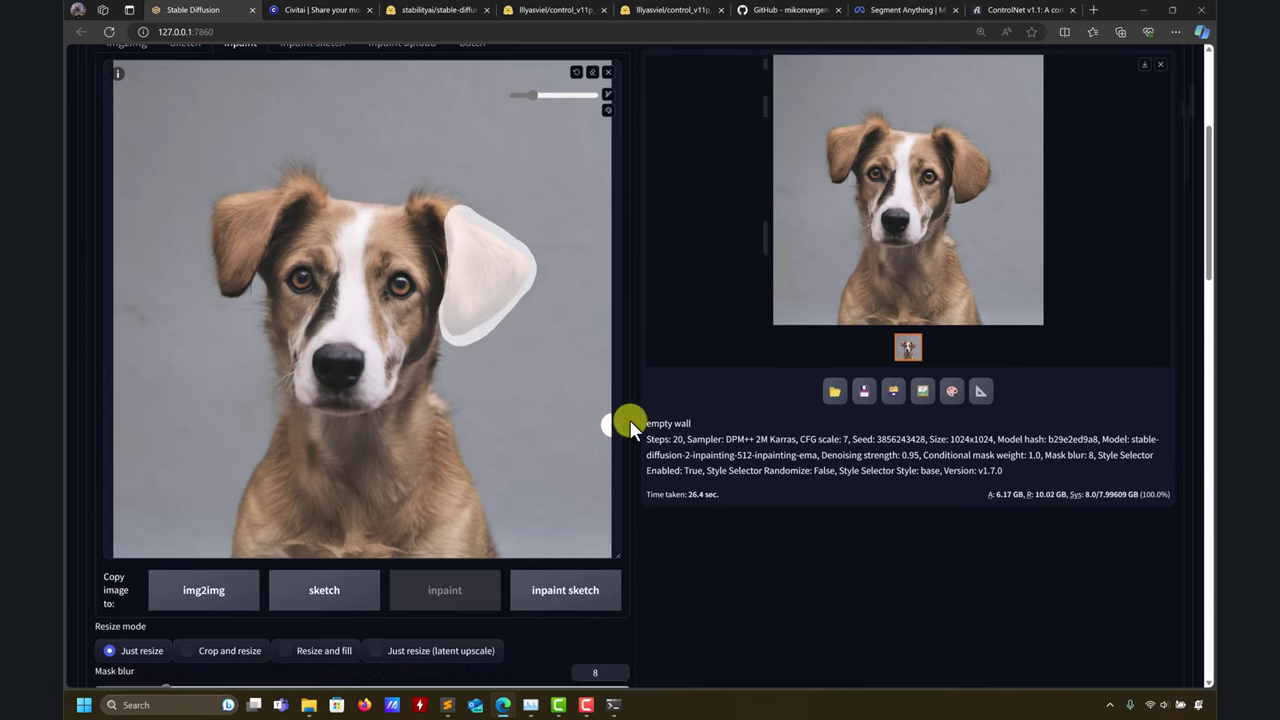
scroll(600, 410, up, 2)
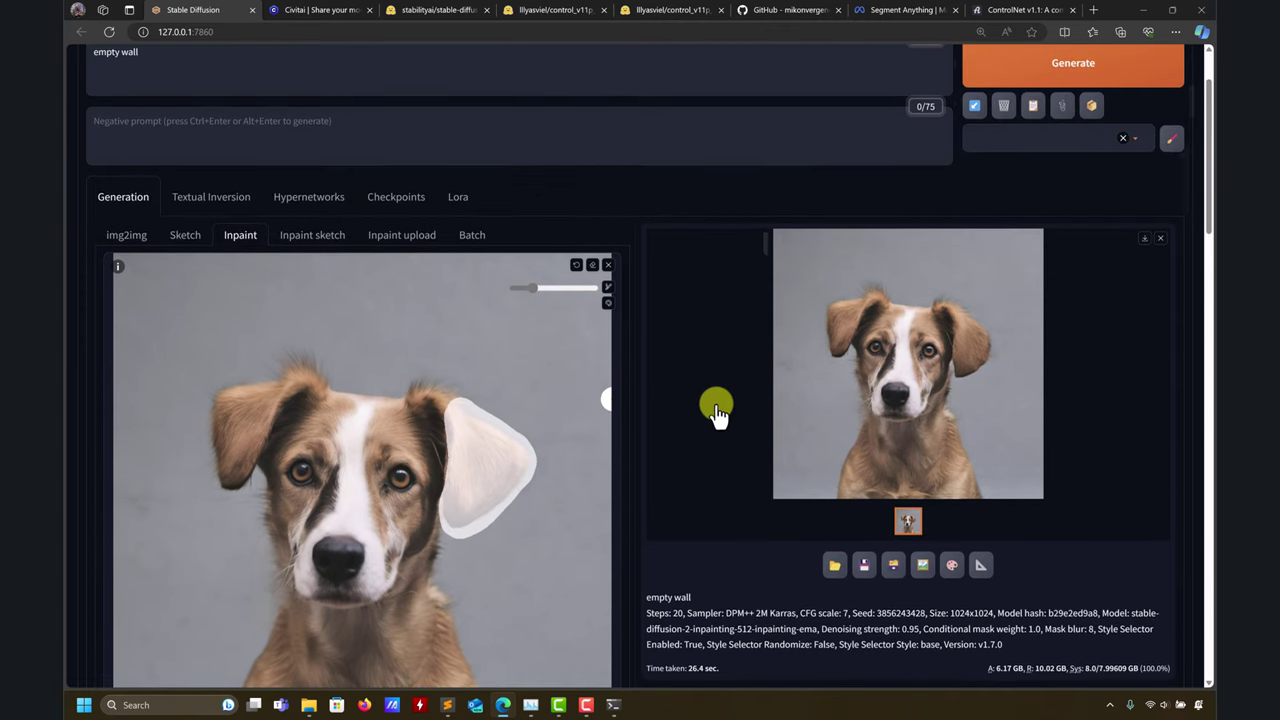
click(1093, 75)
click(613, 705)
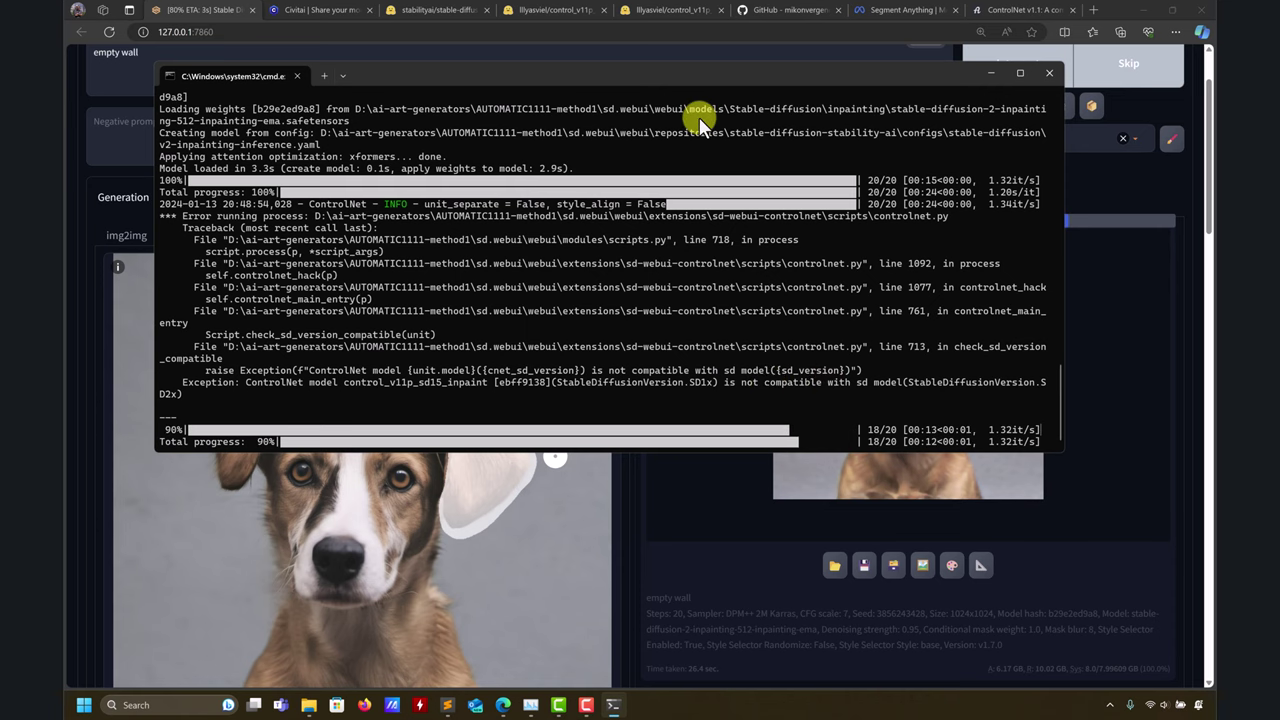
click(988, 73)
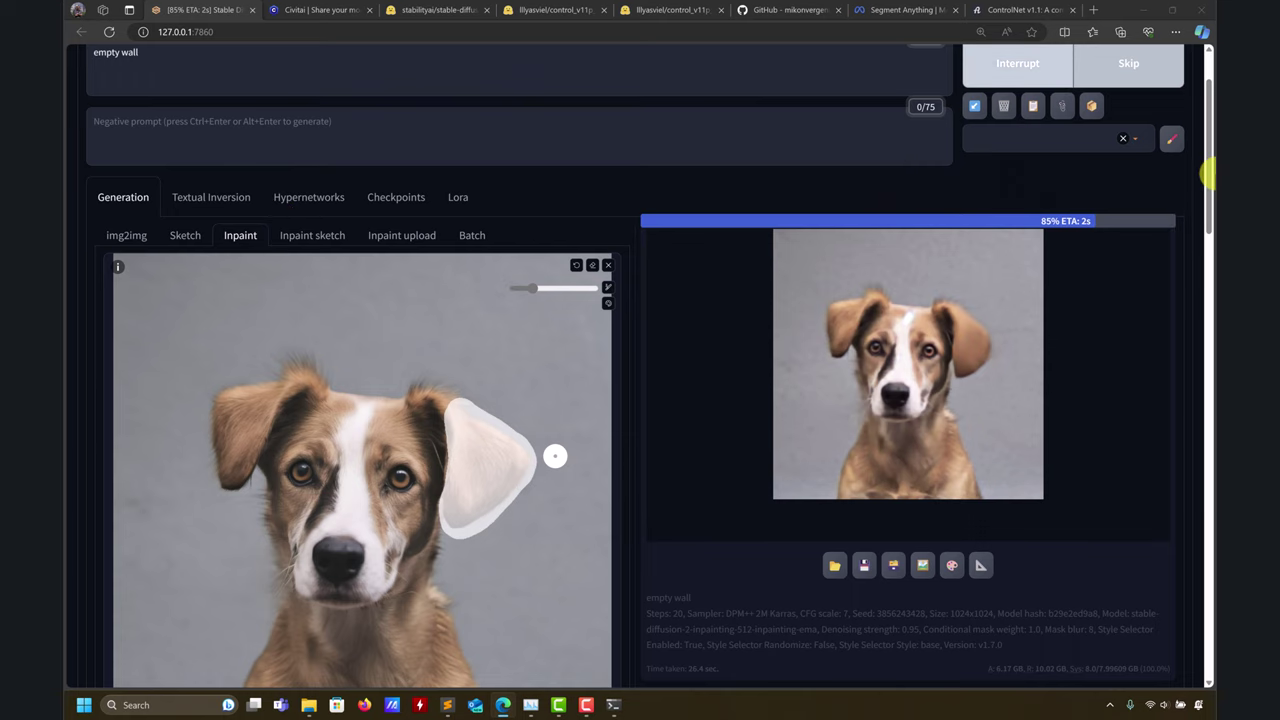
Set the Stable Diffusion checkpoint to SD1_5\v1-5-pruned.ckpt, and check in the console that it loads.
scroll(1200, 171, up, 2)
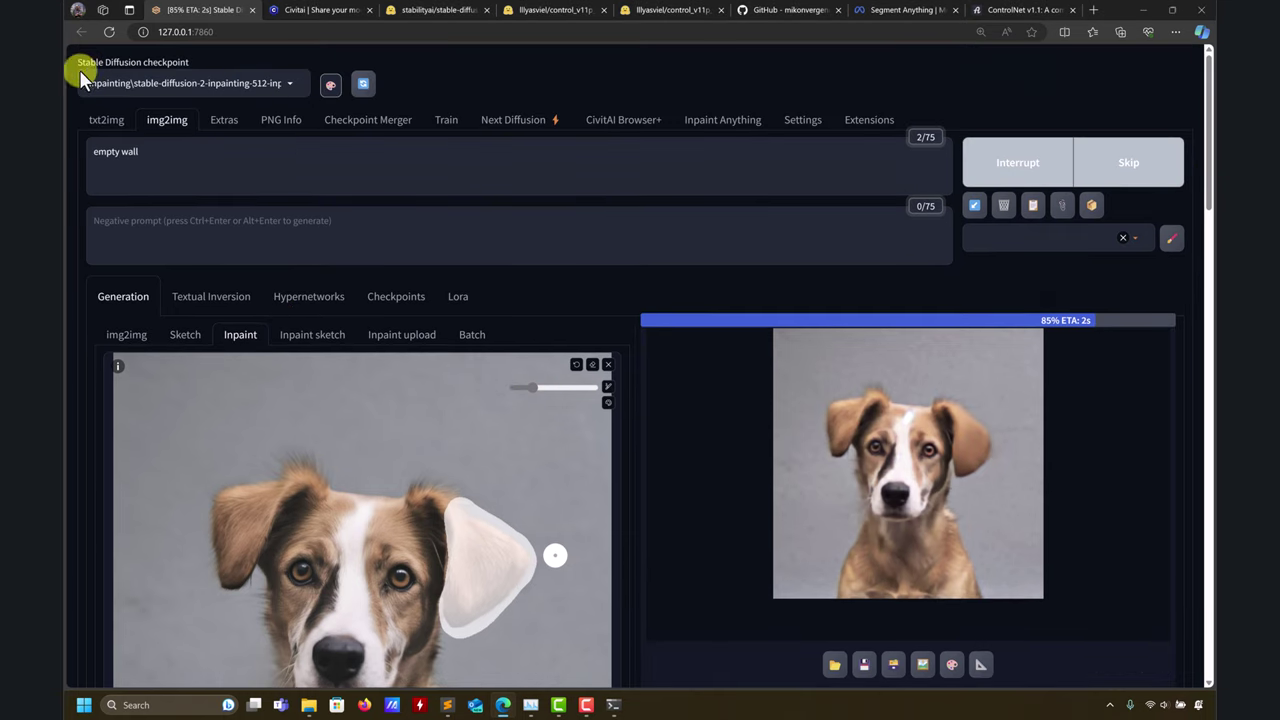
click(282, 85)
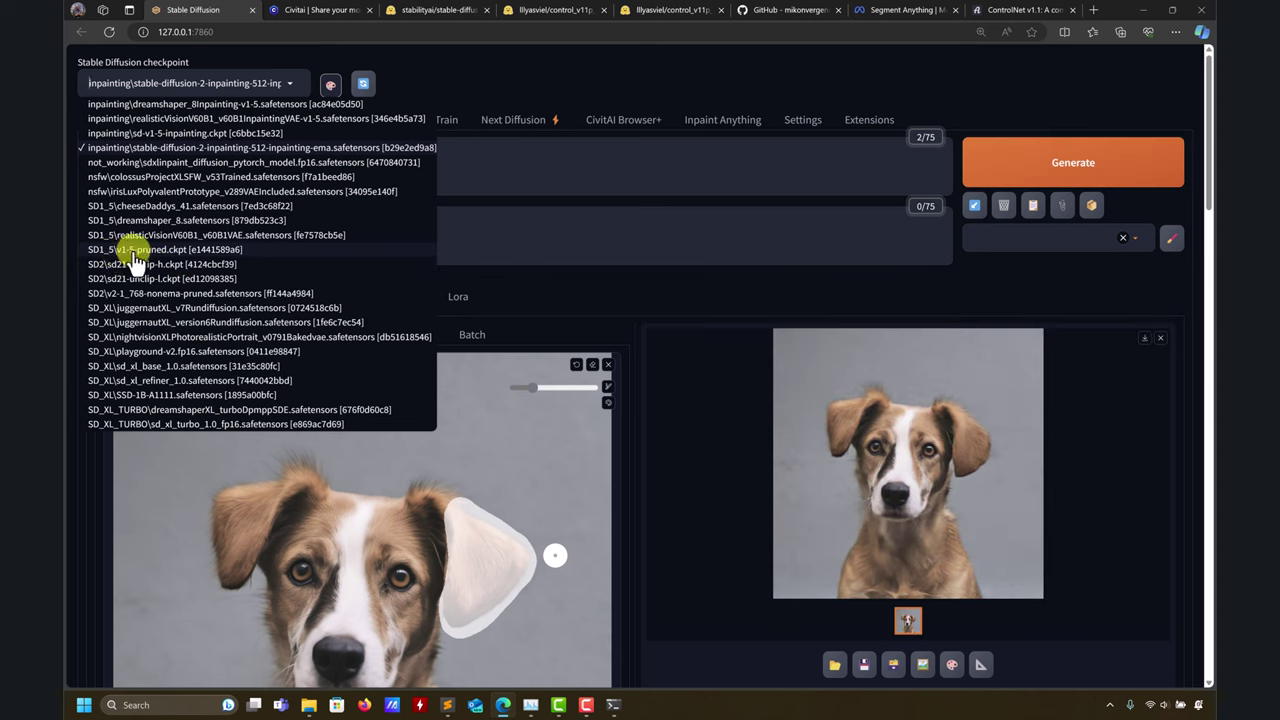
click(135, 250)
click(287, 80)
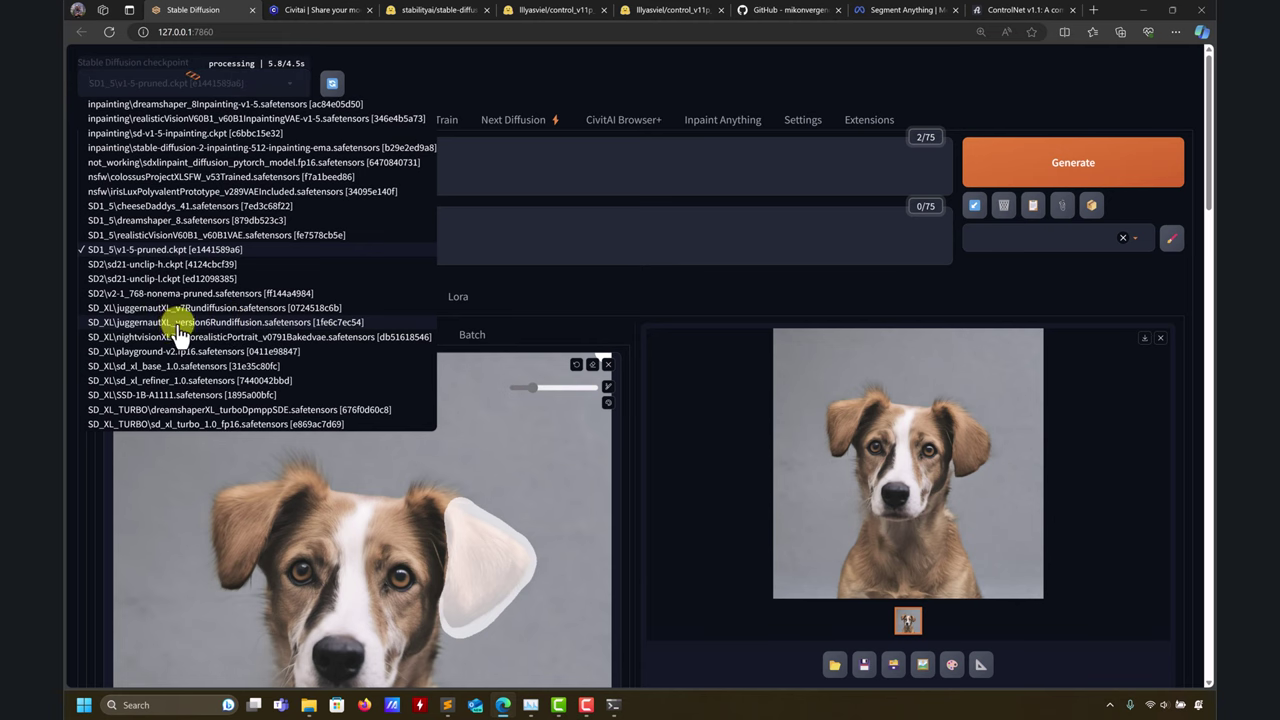
click(613, 705)
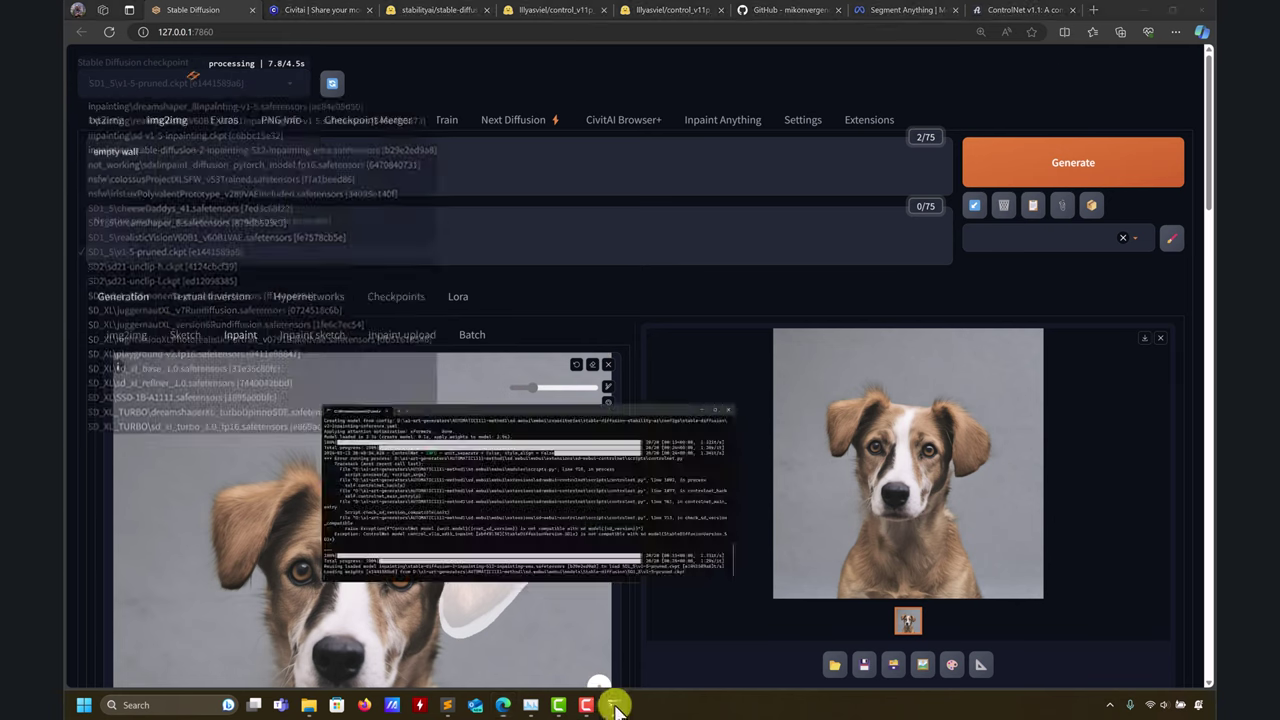
click(986, 63)
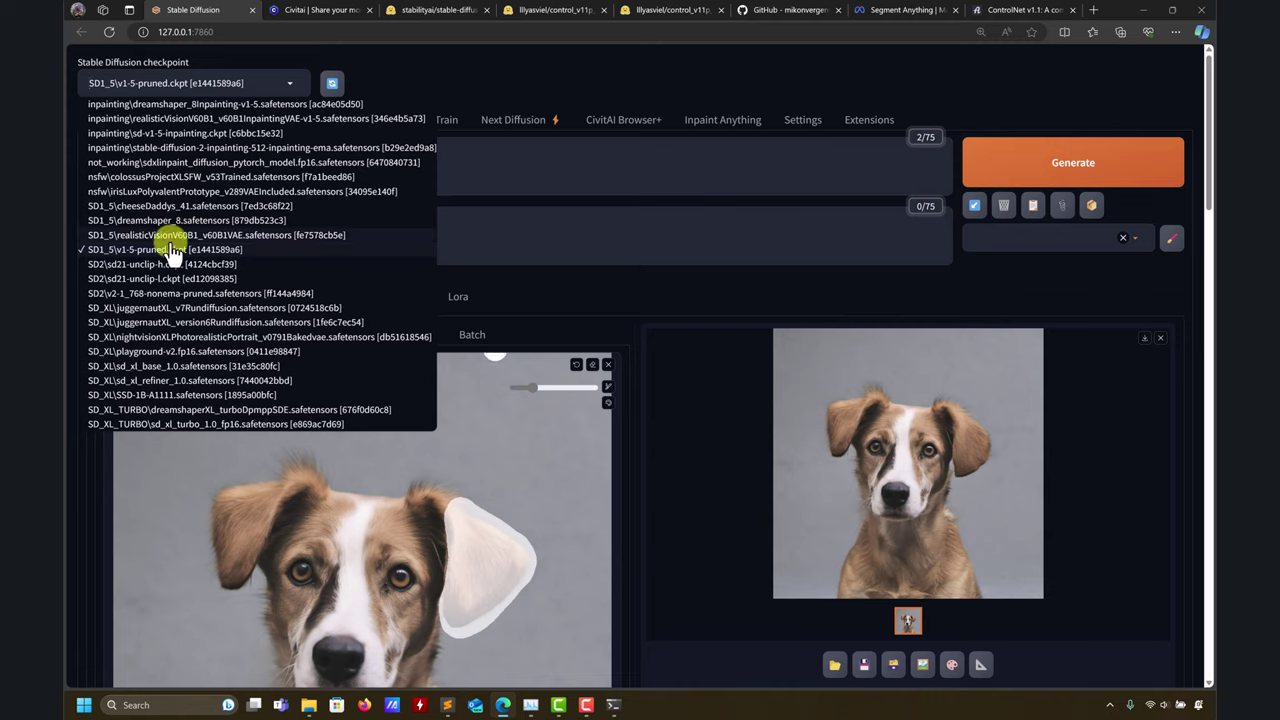
Generate the inpainted image while monitoring the console log, and inspect the result enlarged.
click(1114, 158)
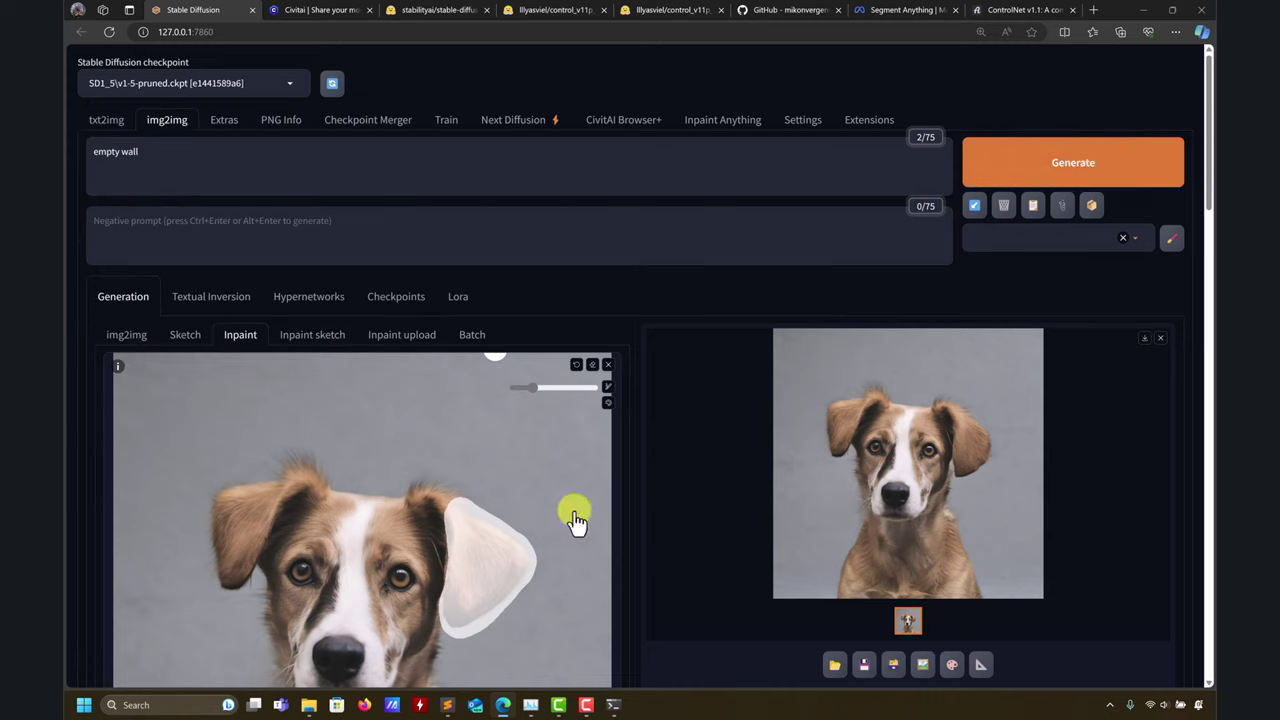
click(612, 706)
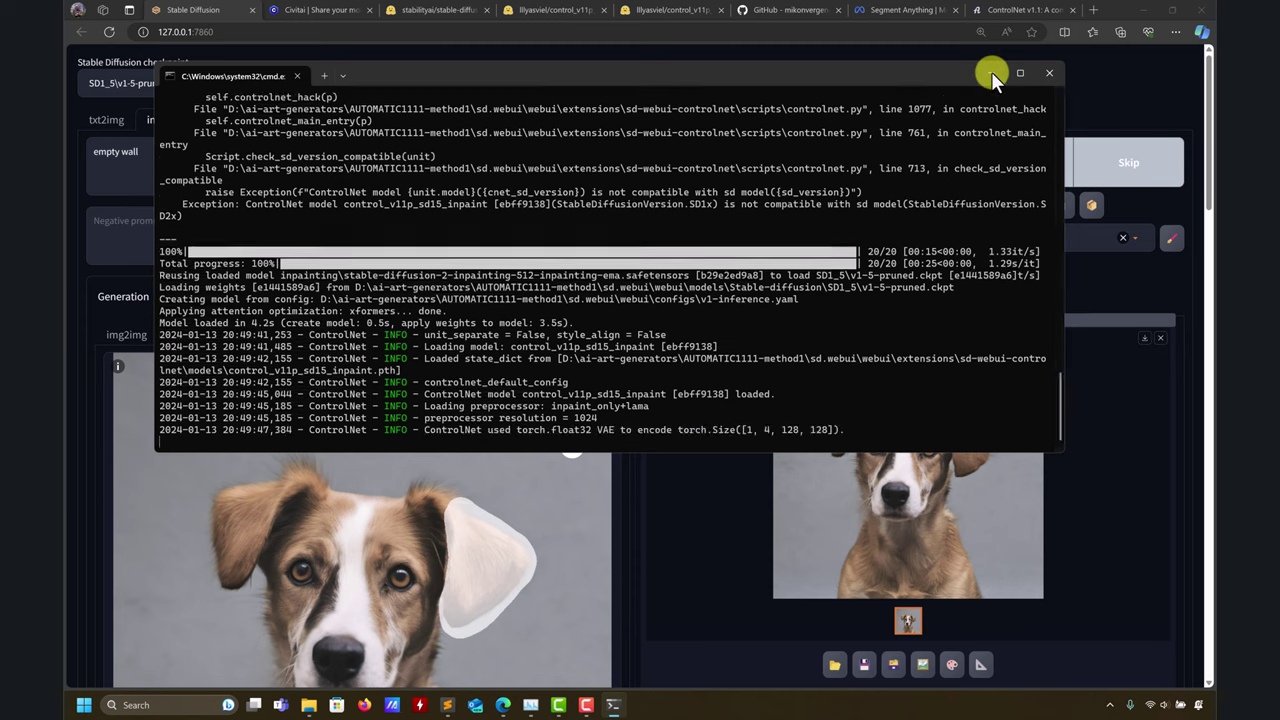
click(990, 73)
click(612, 705)
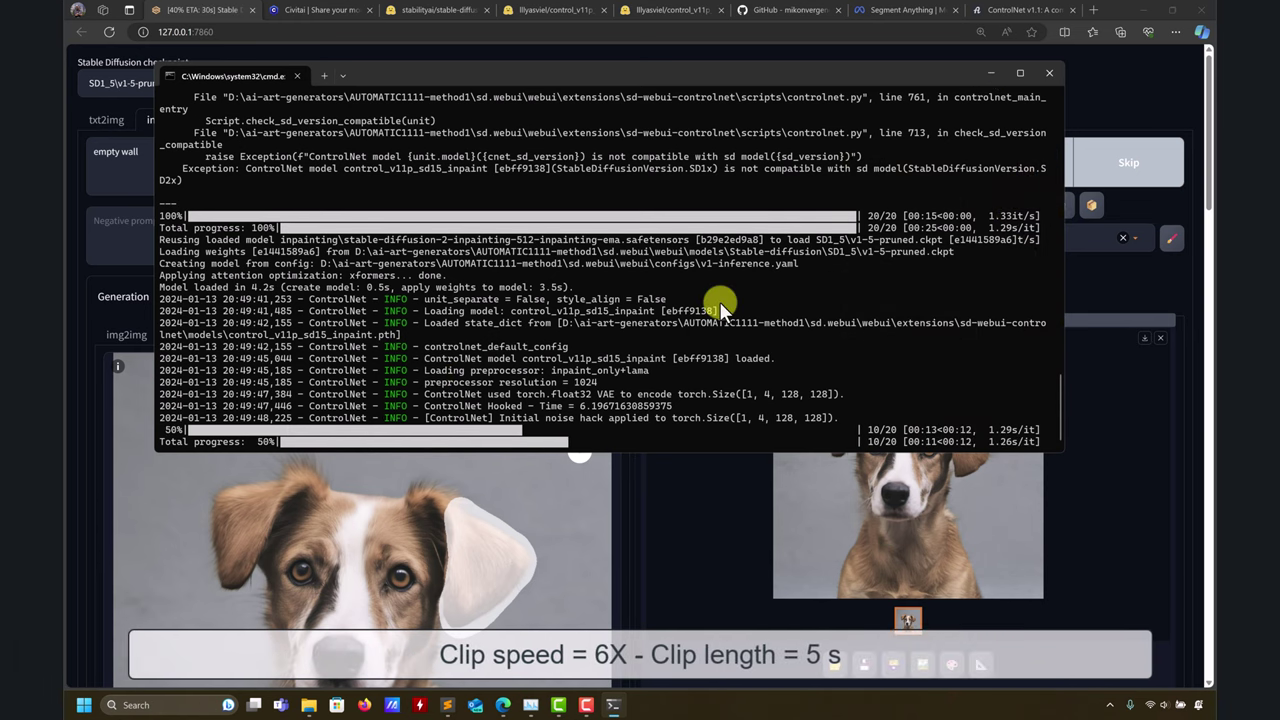
drag(953, 75, 731, 67)
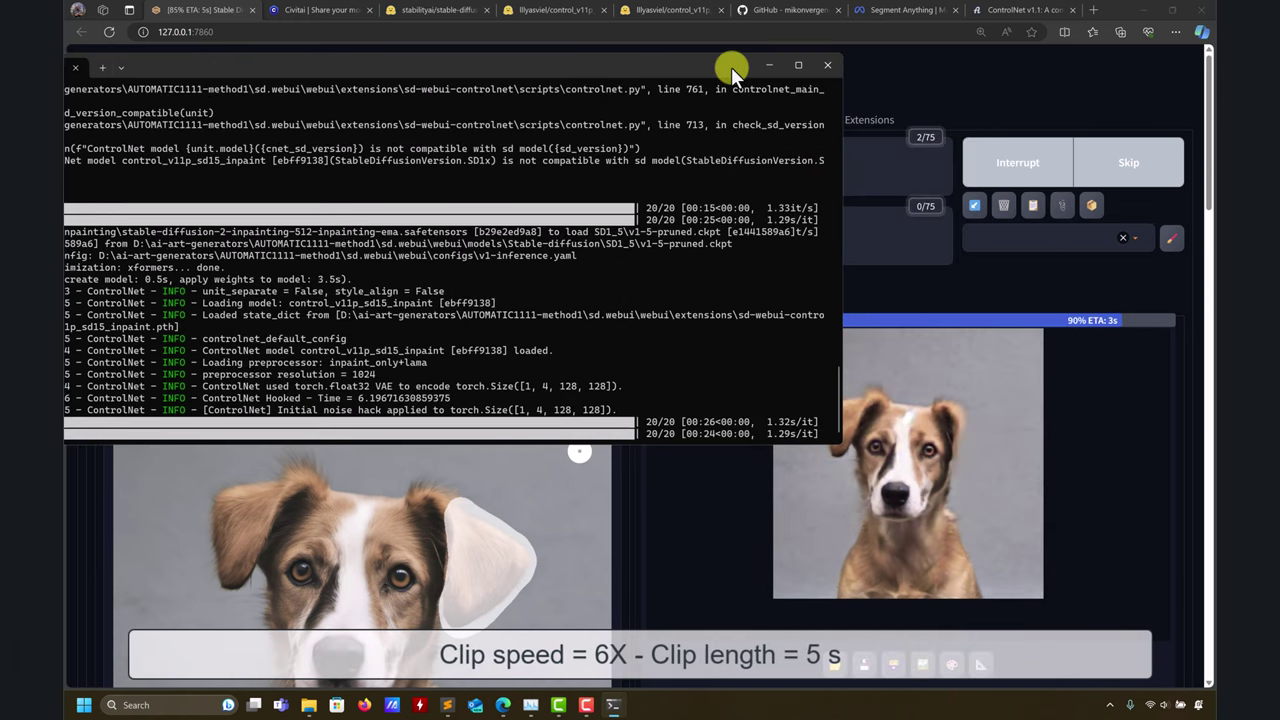
click(769, 65)
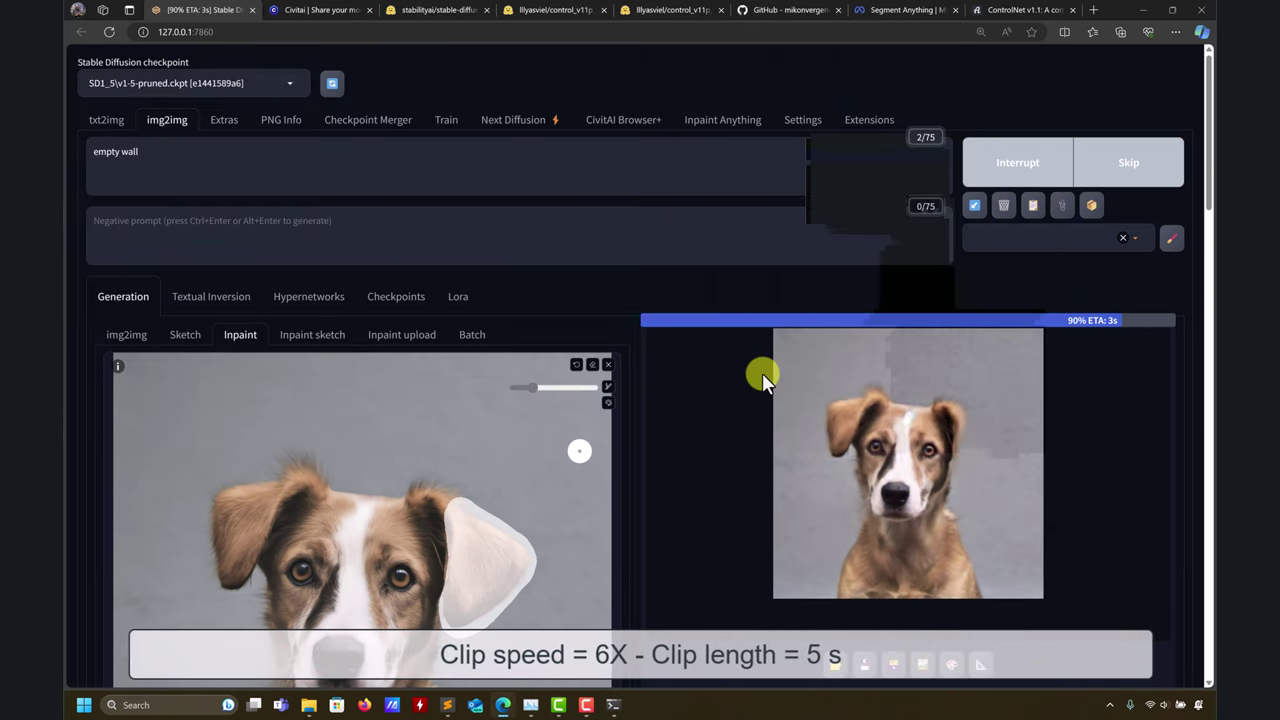
click(925, 462)
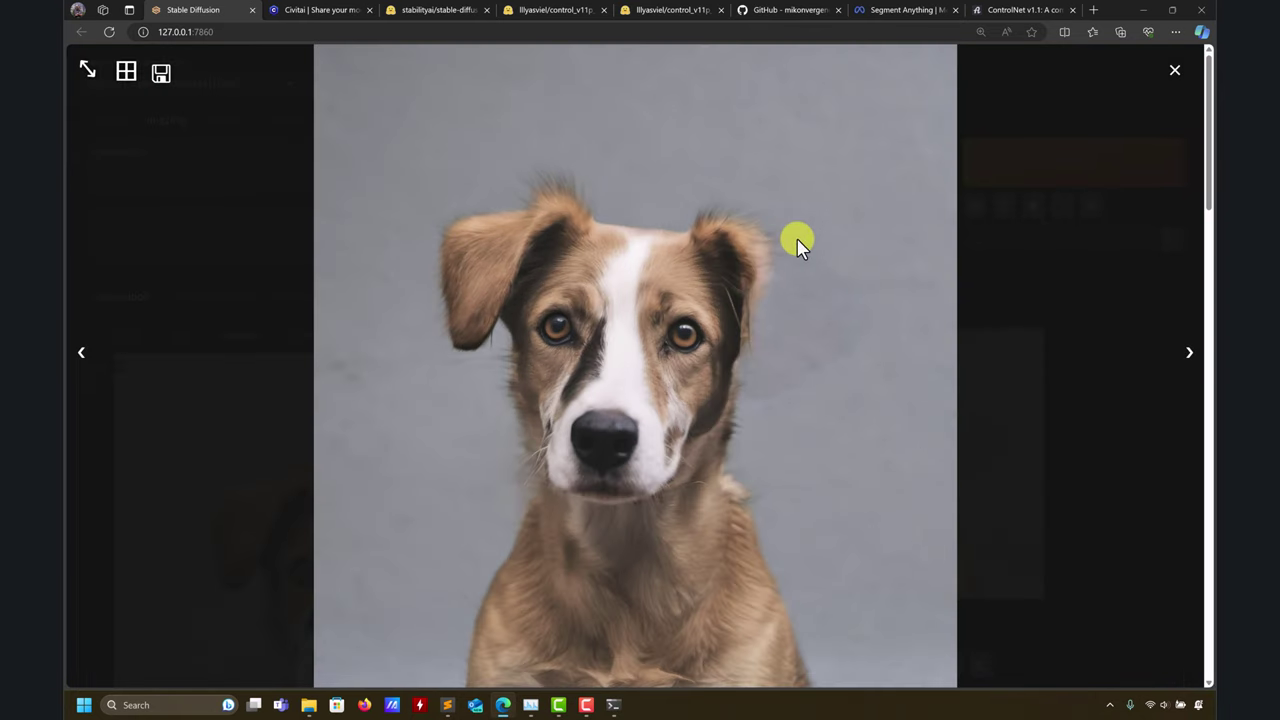
click(1170, 72)
Review the generation settings and the available inpaint preprocessors of ControlNet Unit 0.
scroll(480, 491, down, 3)
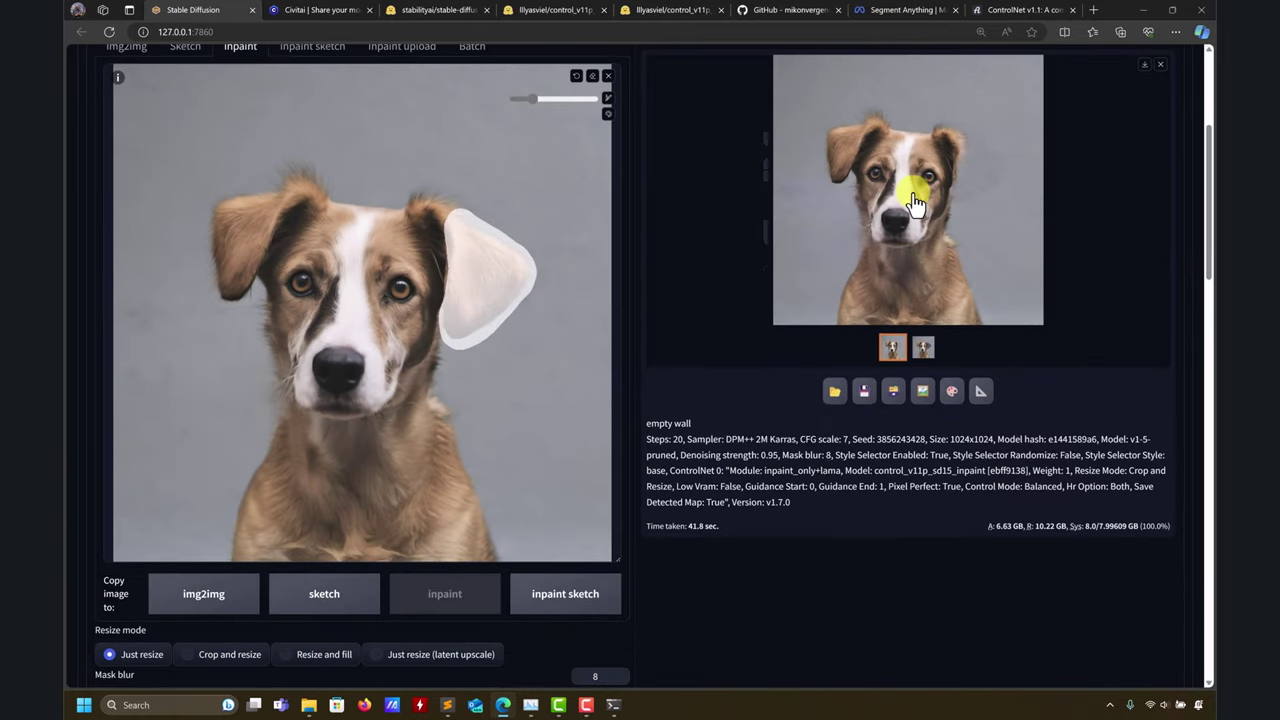
scroll(673, 378, down, 7)
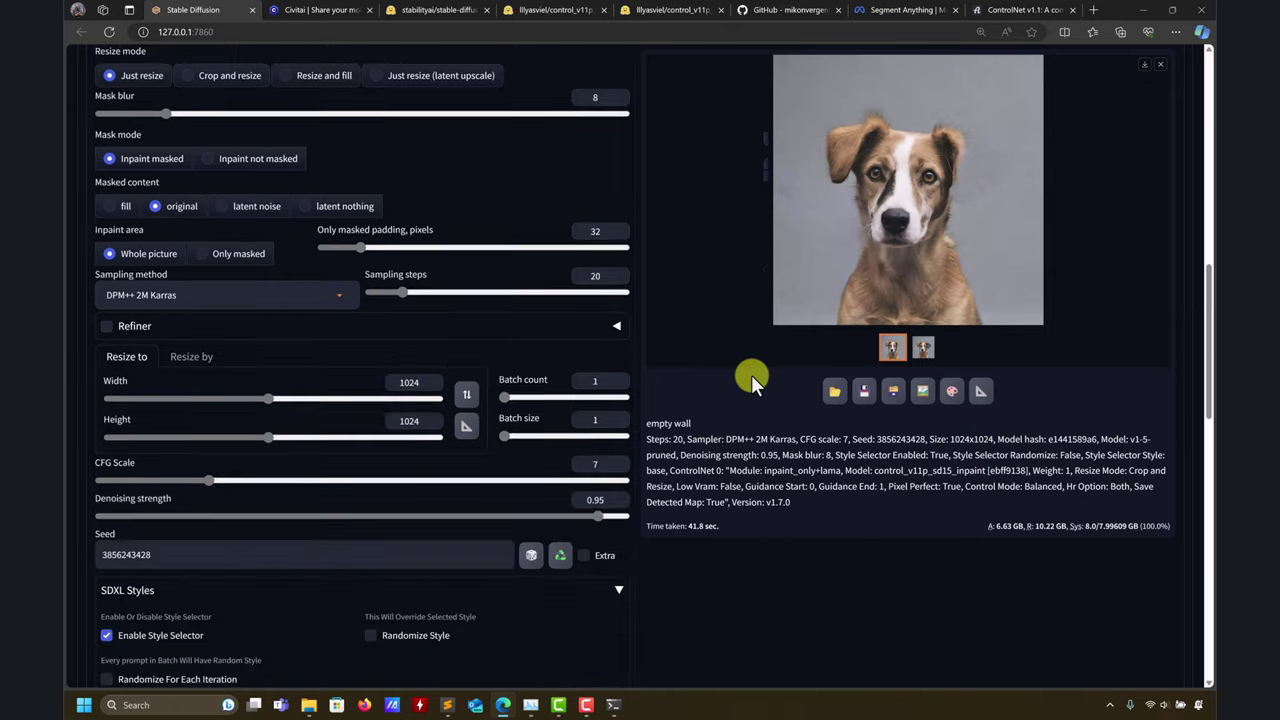
scroll(751, 374, down, 7)
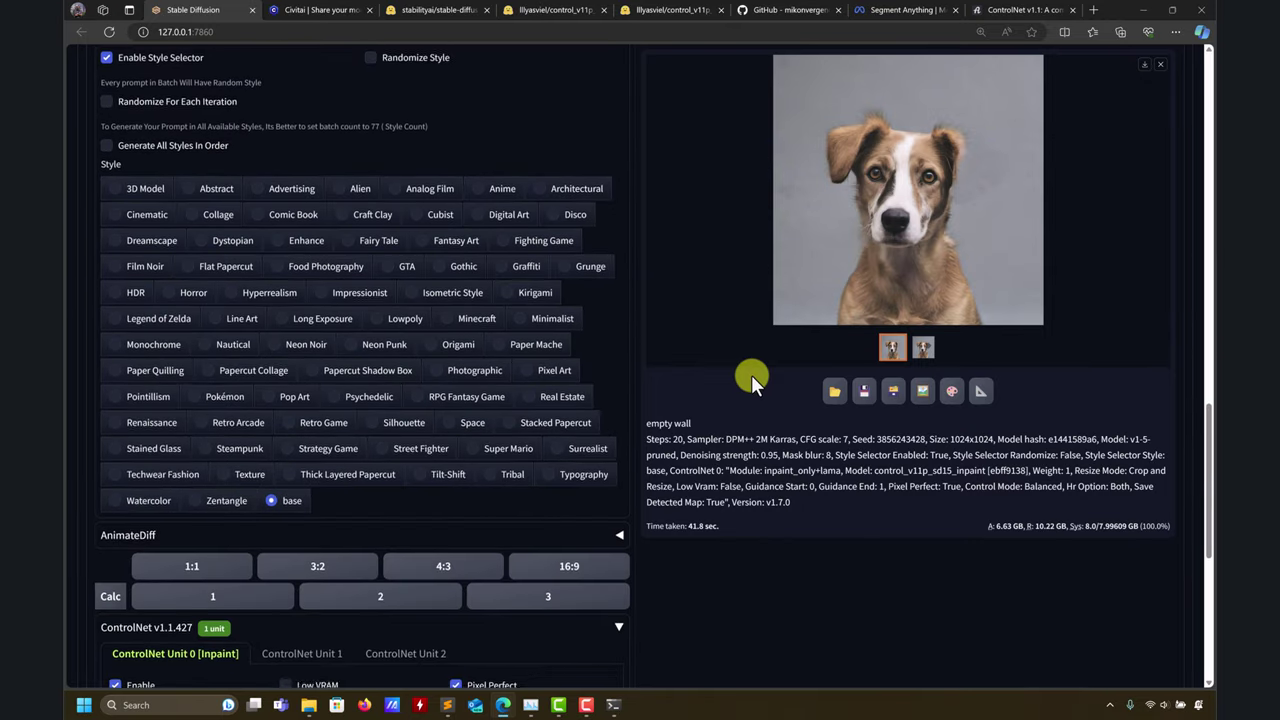
scroll(751, 374, down, 2)
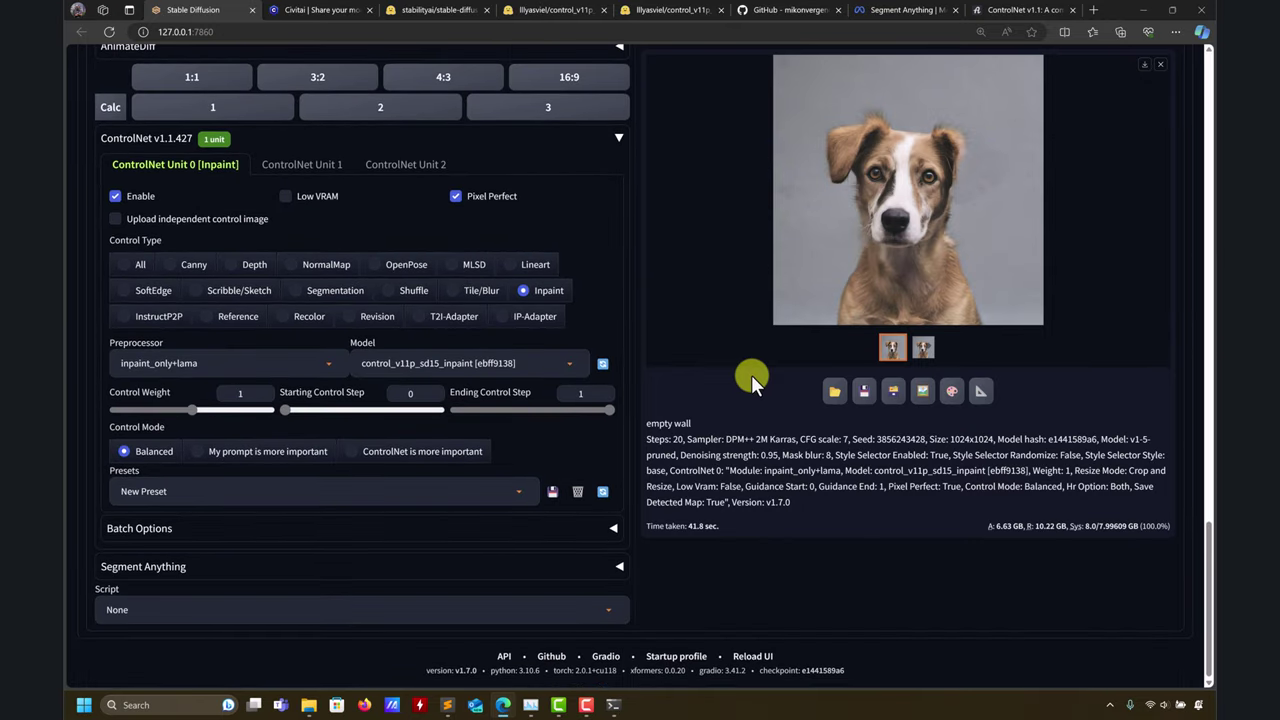
click(218, 363)
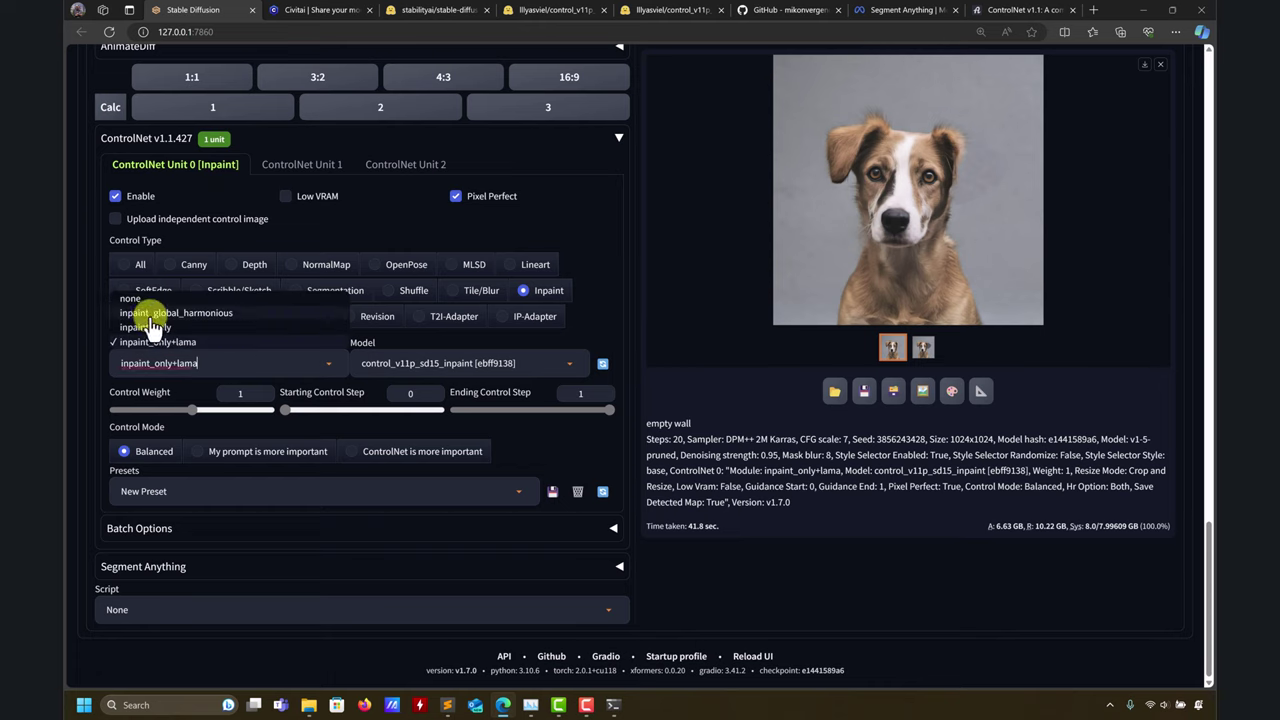
click(709, 418)
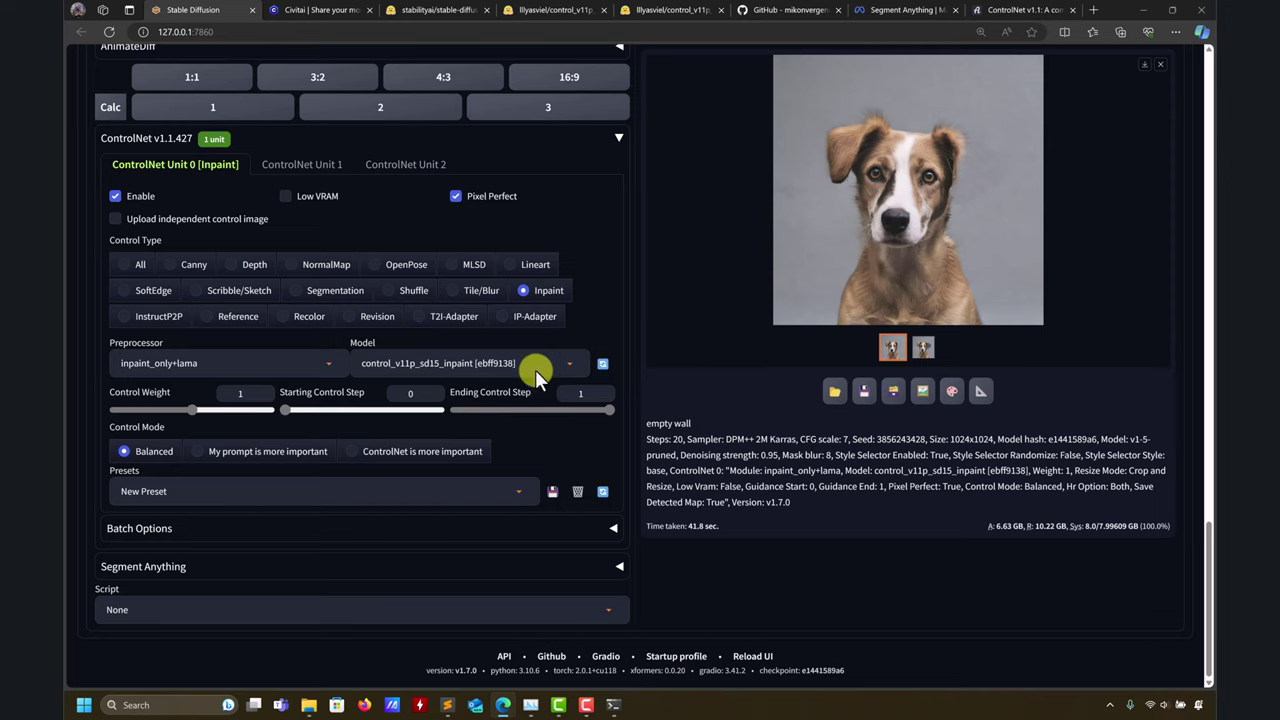
Open the Inpaint Anything extension and bring up its list of Segment Anything models.
scroll(749, 375, up, 20)
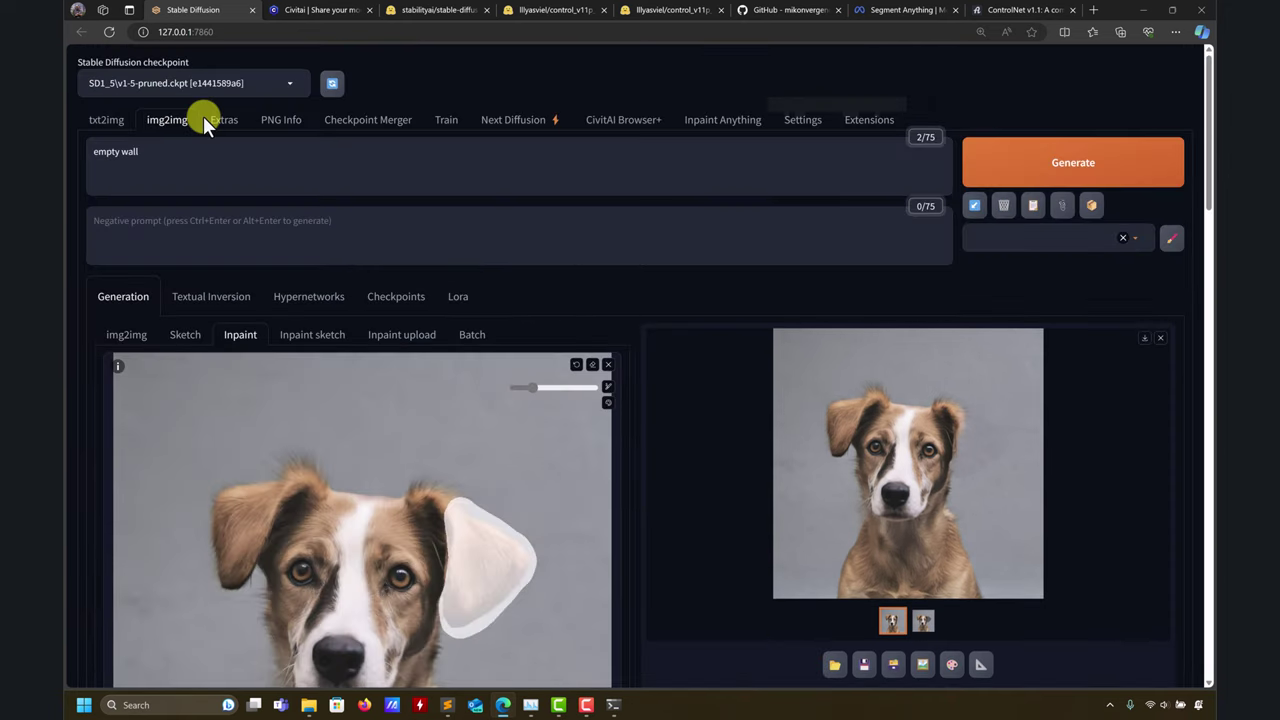
scroll(712, 430, down, 8)
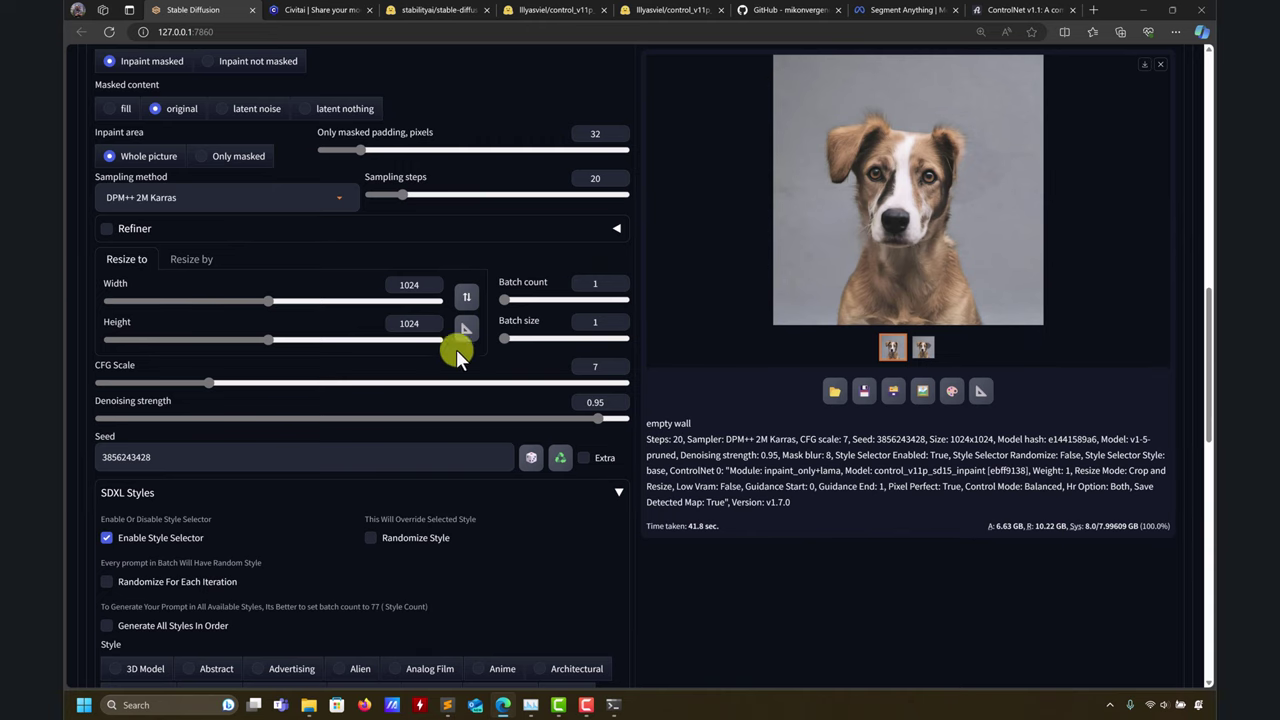
scroll(738, 401, up, 8)
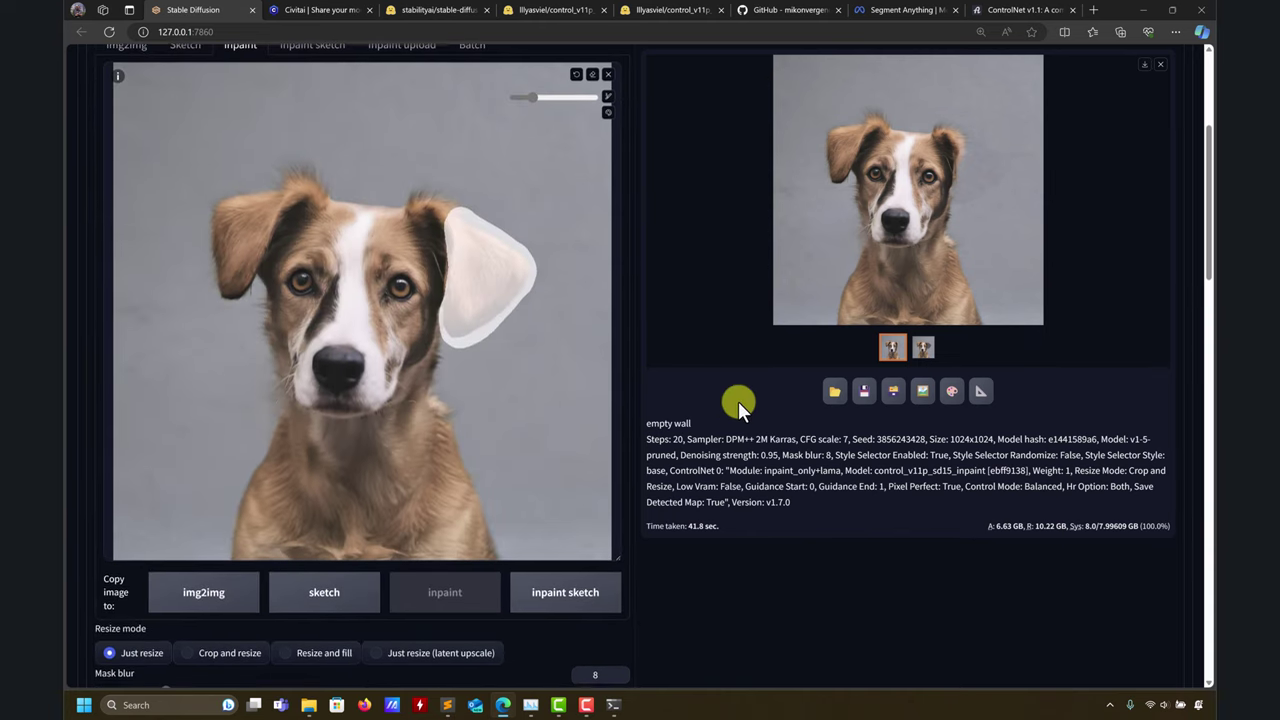
scroll(736, 400, up, 2)
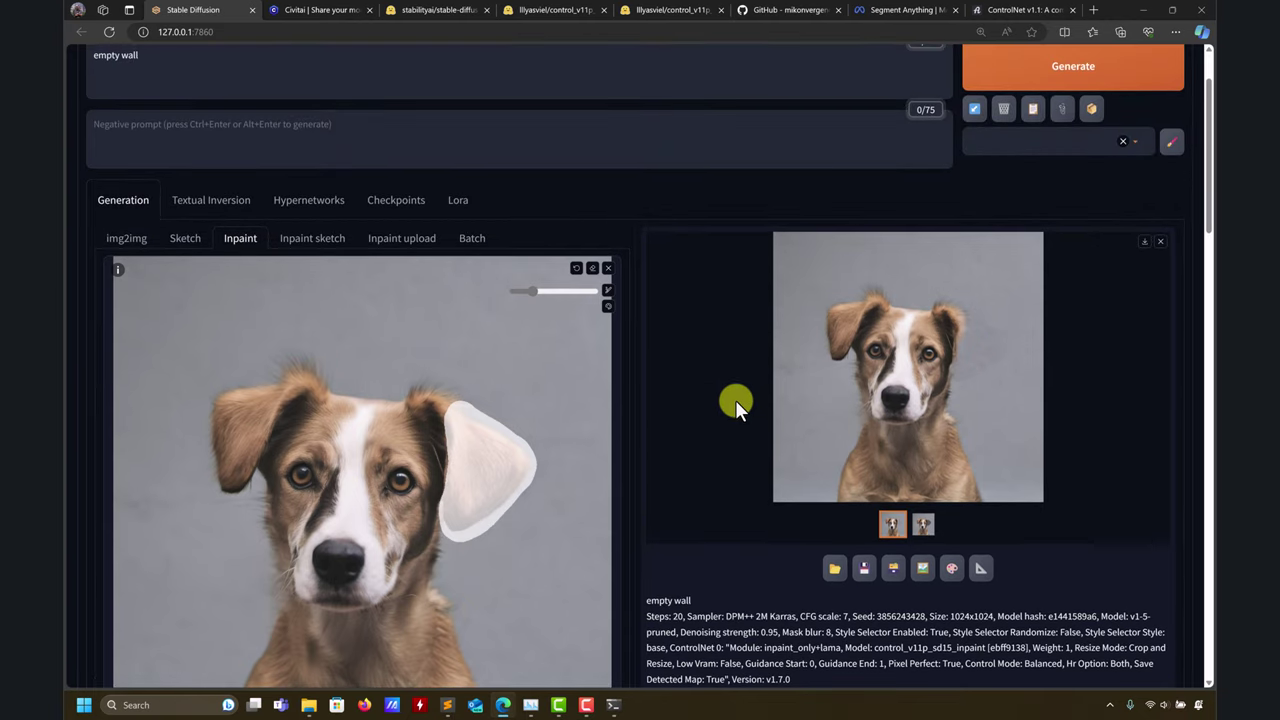
scroll(736, 410, up, 1)
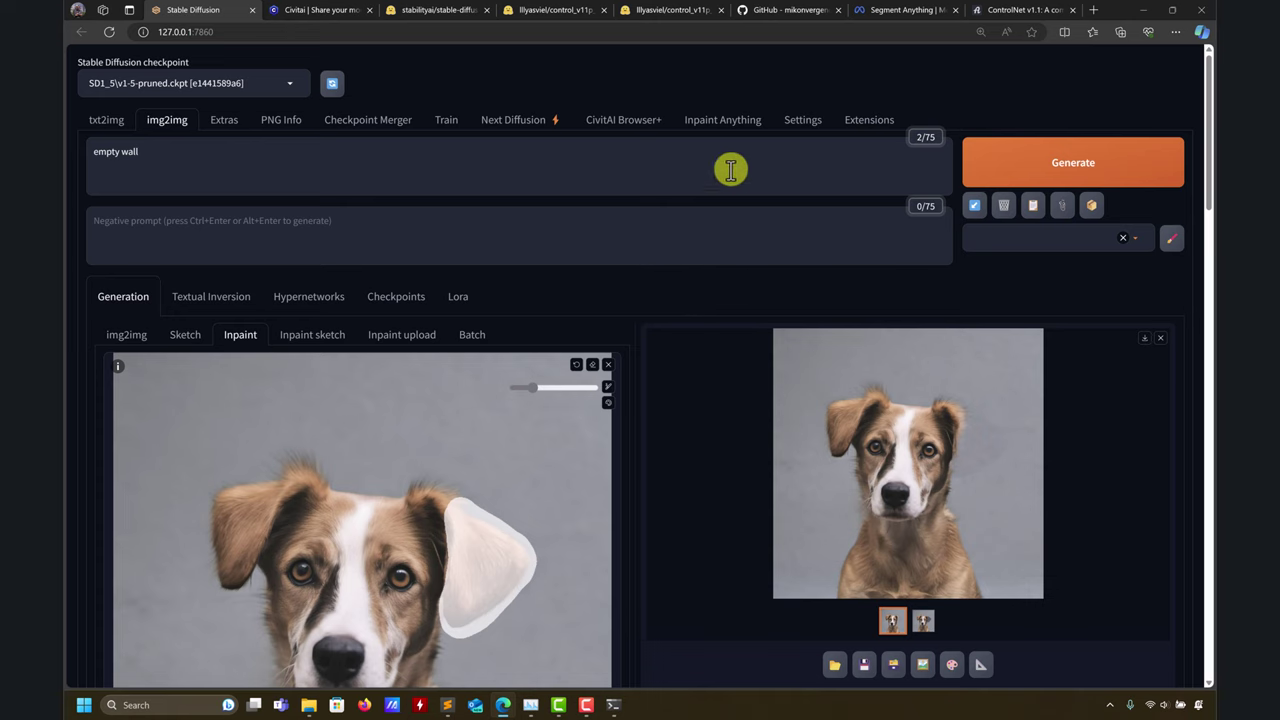
click(724, 121)
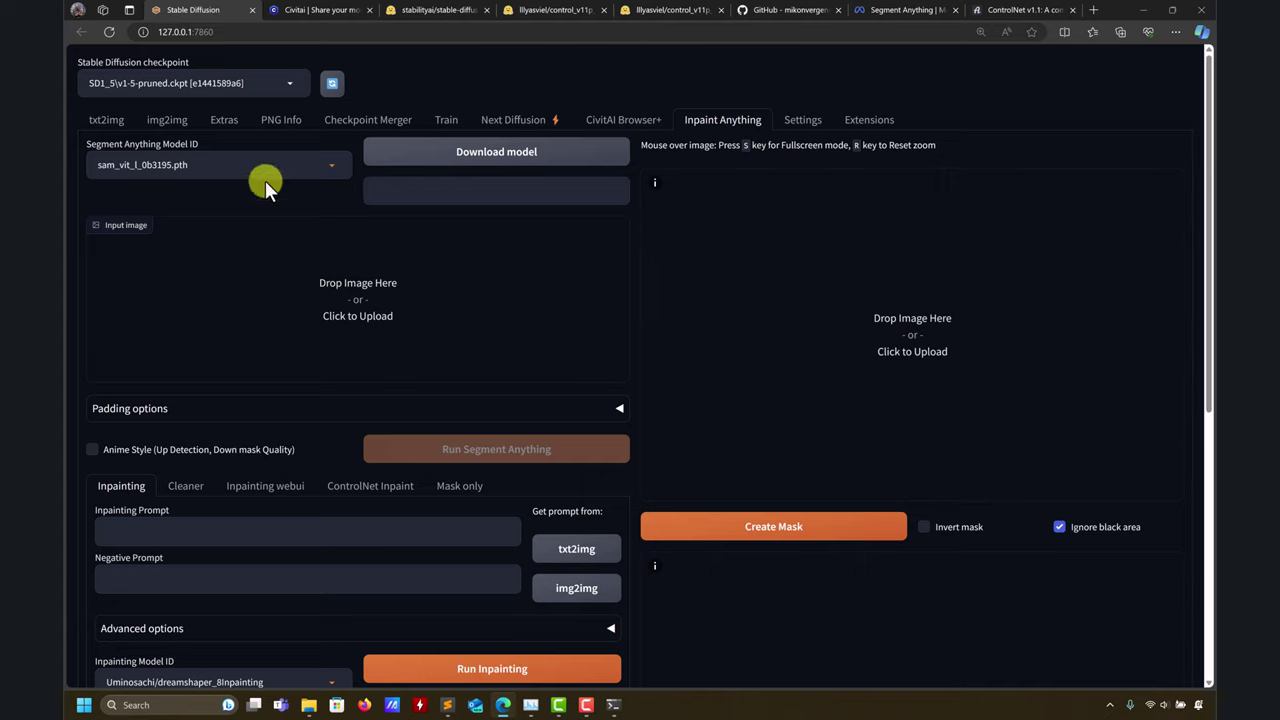
click(325, 168)
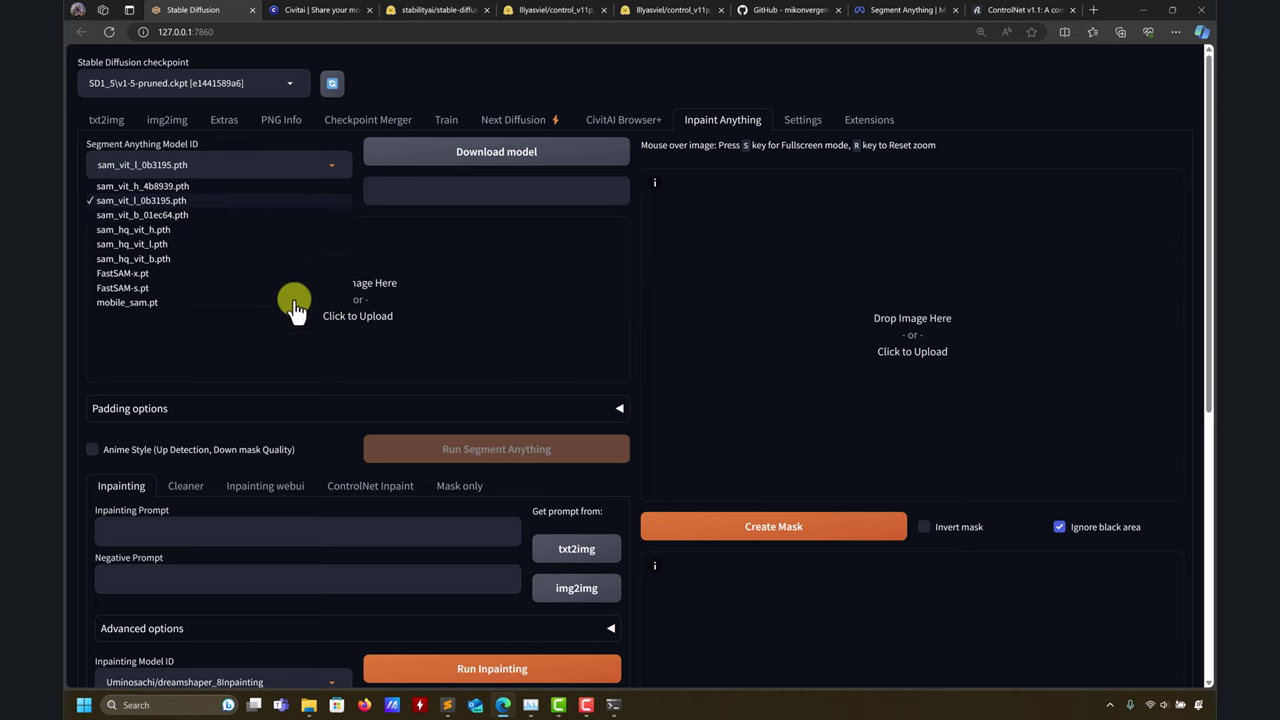
Check in File Explorer which model files are stored in the webui folder extensions\sd-webui-inpaint-anything\models, and return to the browser.
click(309, 705)
click(212, 632)
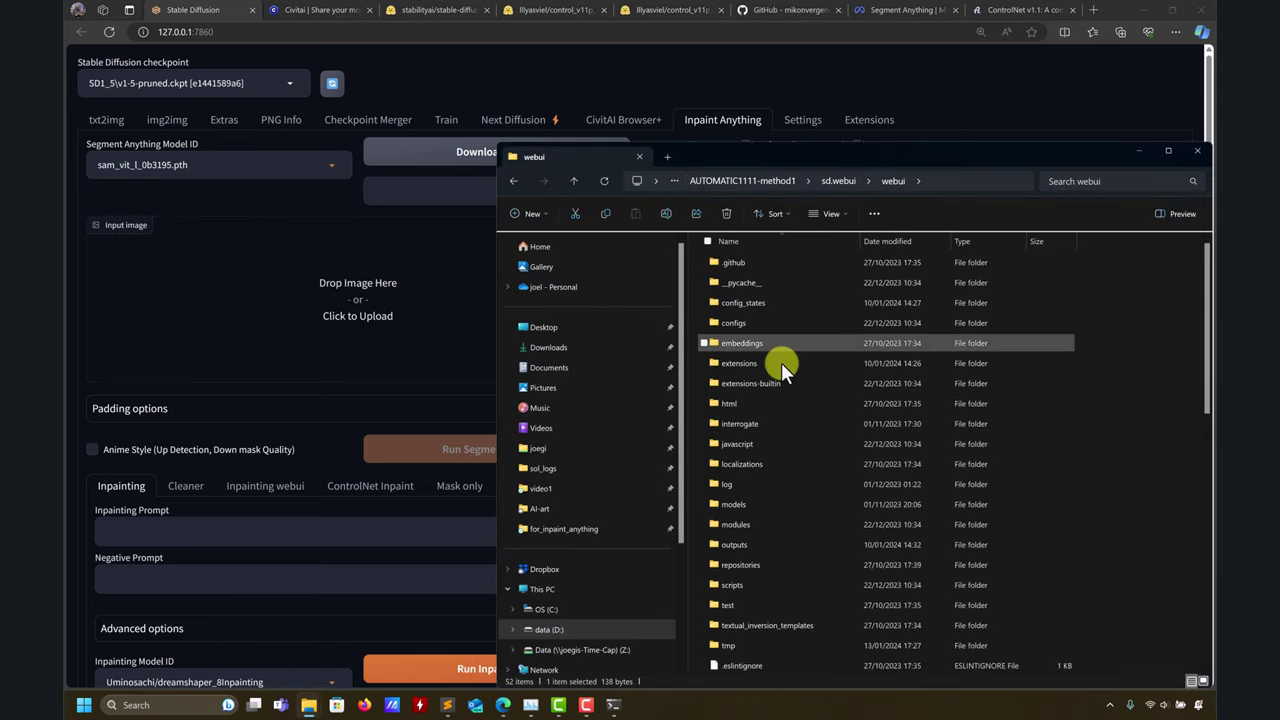
click(742, 366)
double_click(742, 366)
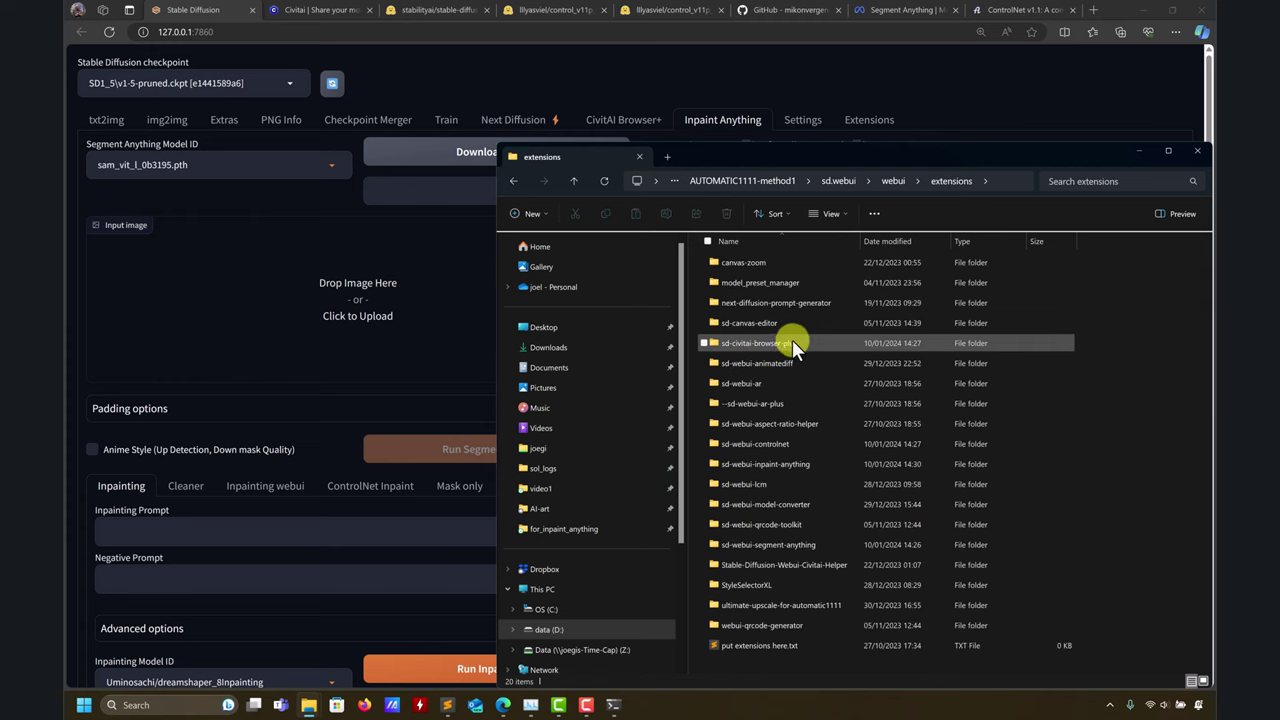
double_click(798, 464)
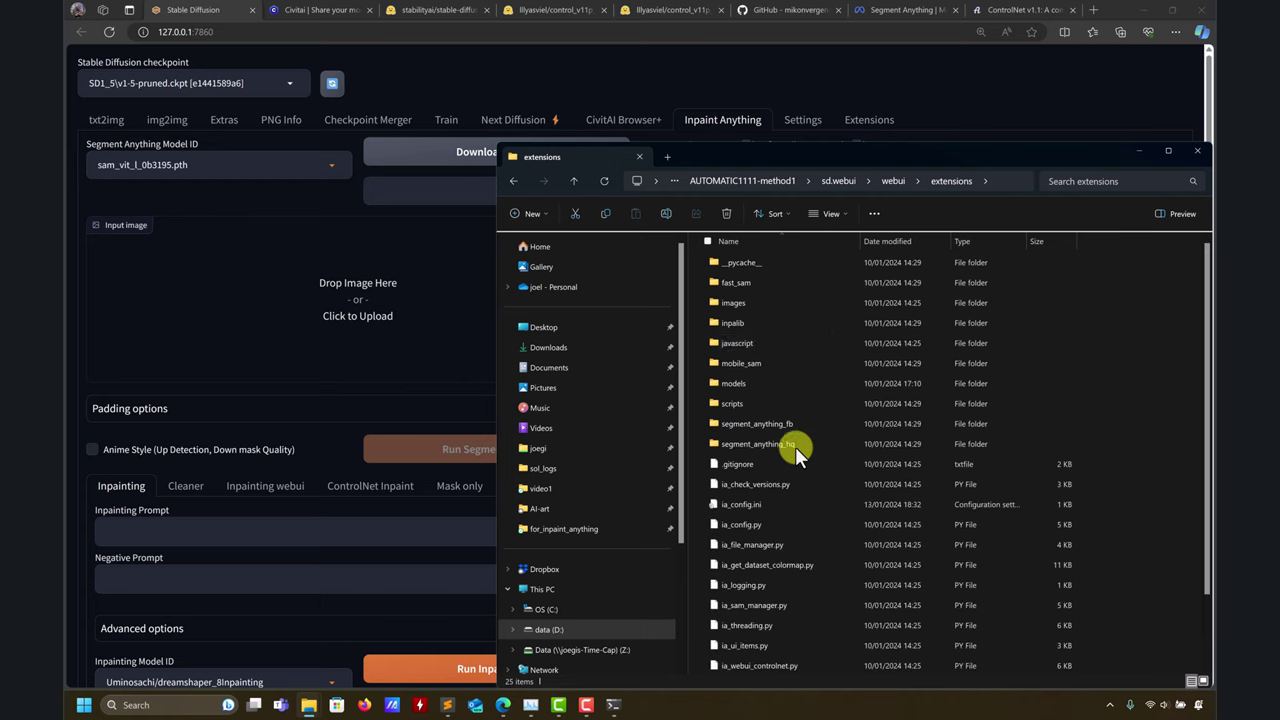
double_click(742, 382)
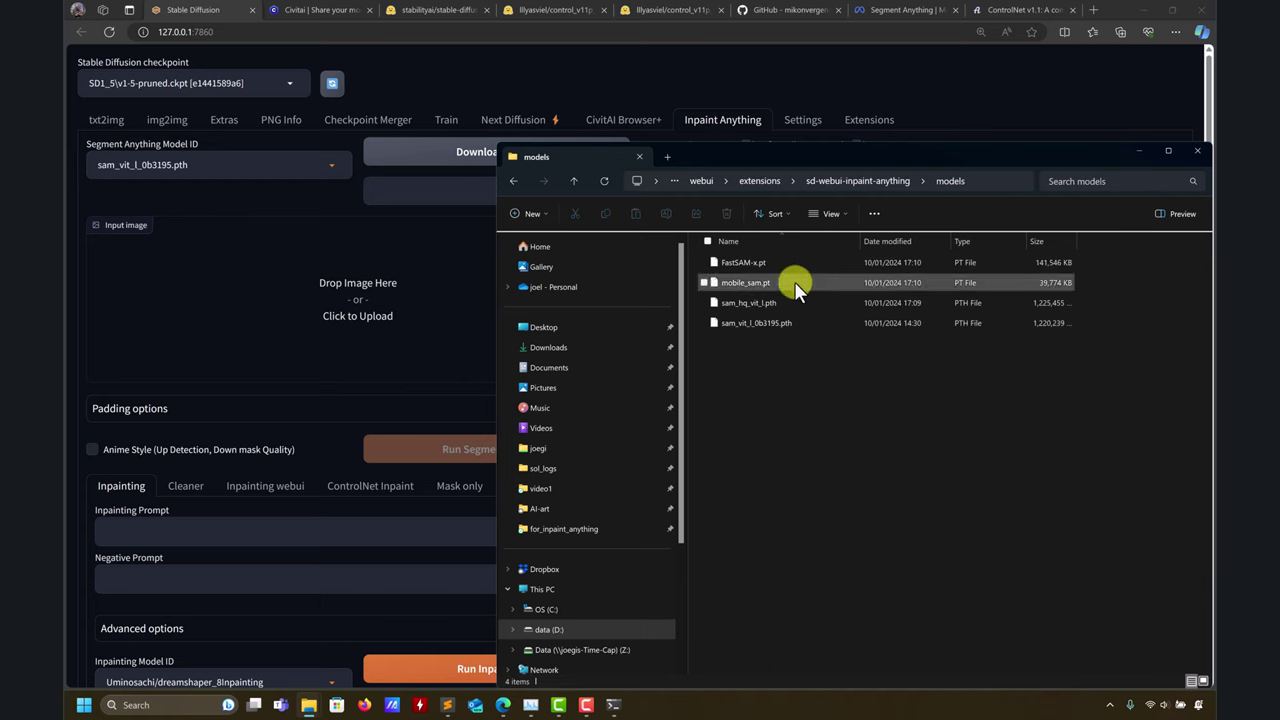
click(576, 183)
click(1138, 151)
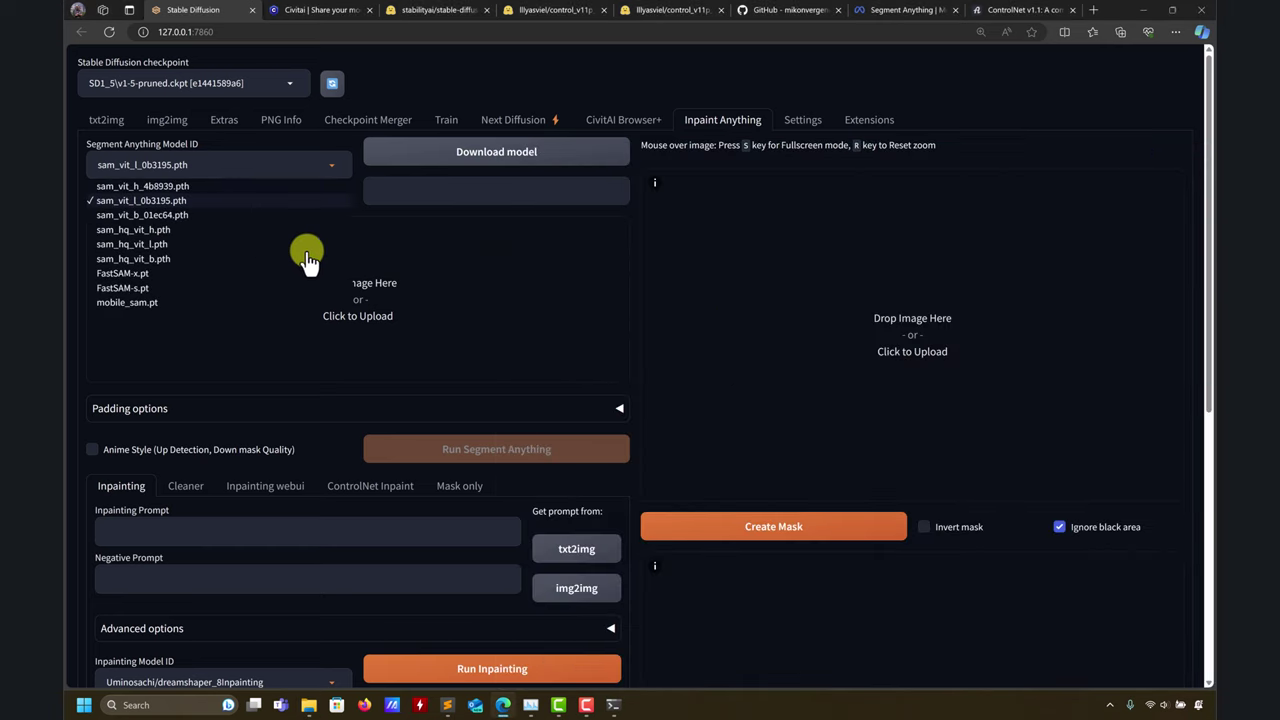
Choose sam_vit_l_0b3195.pth as the Segment Anything model.
click(168, 200)
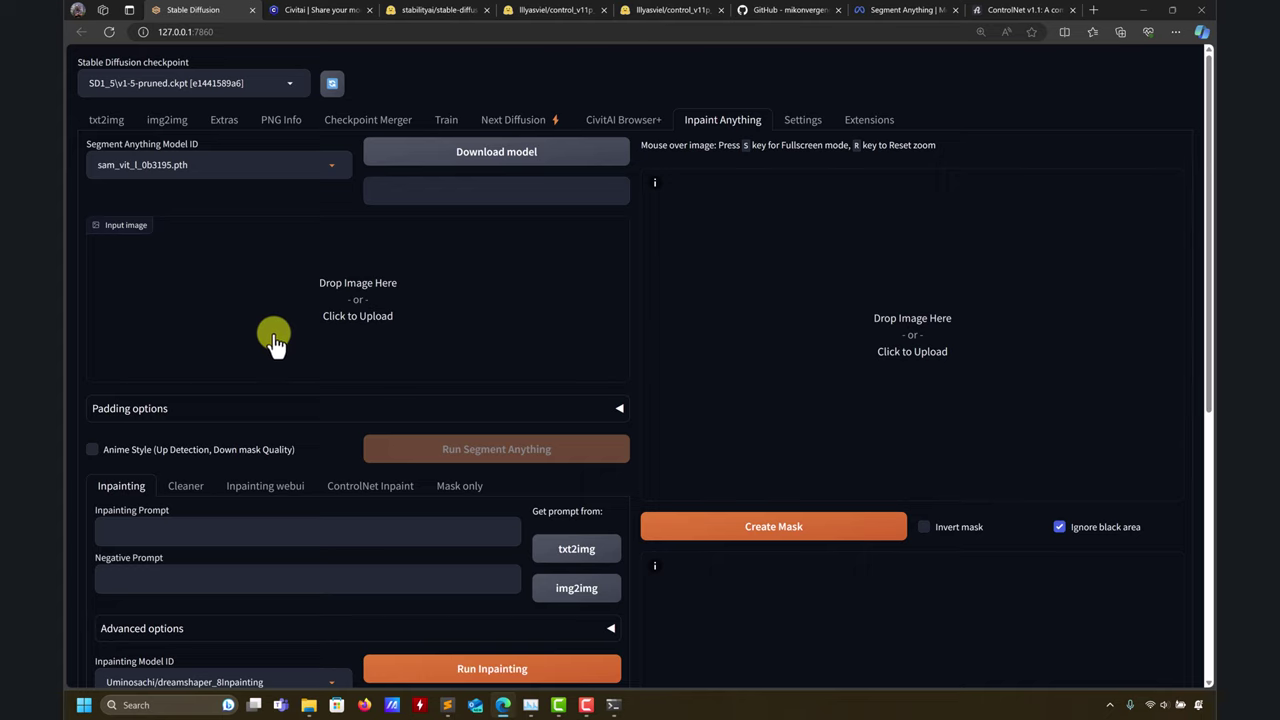
click(312, 164)
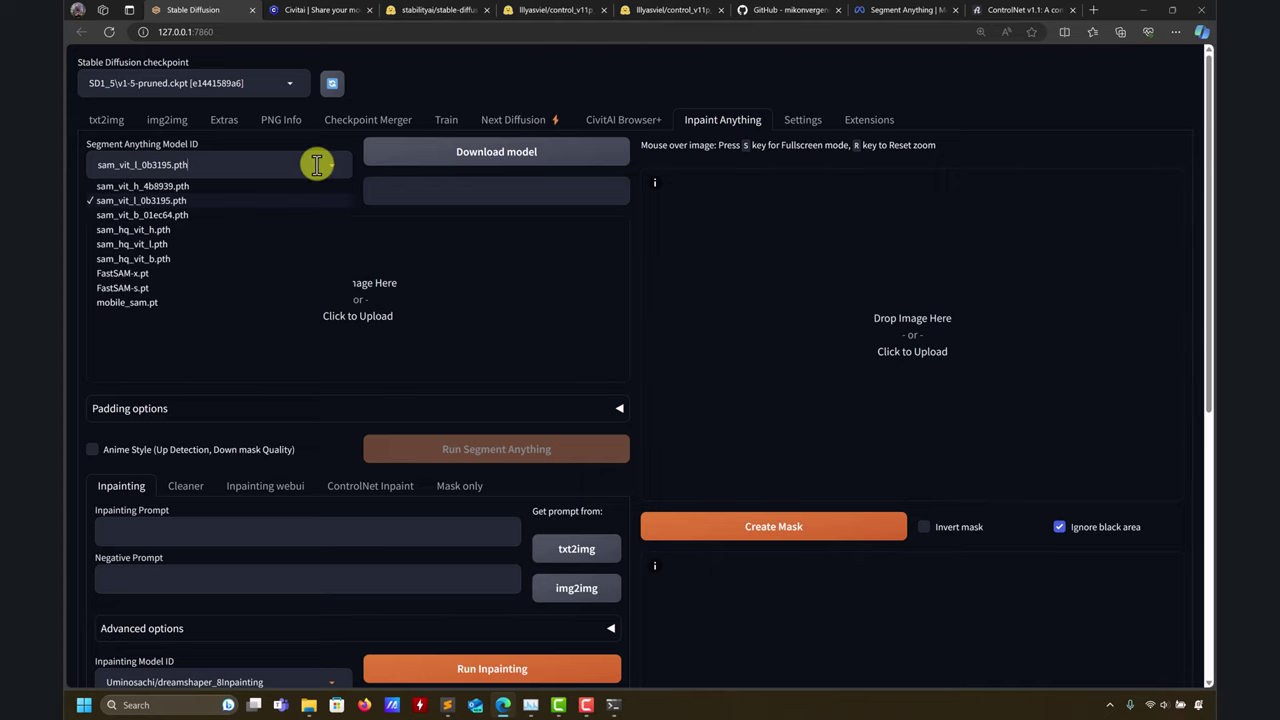
click(185, 202)
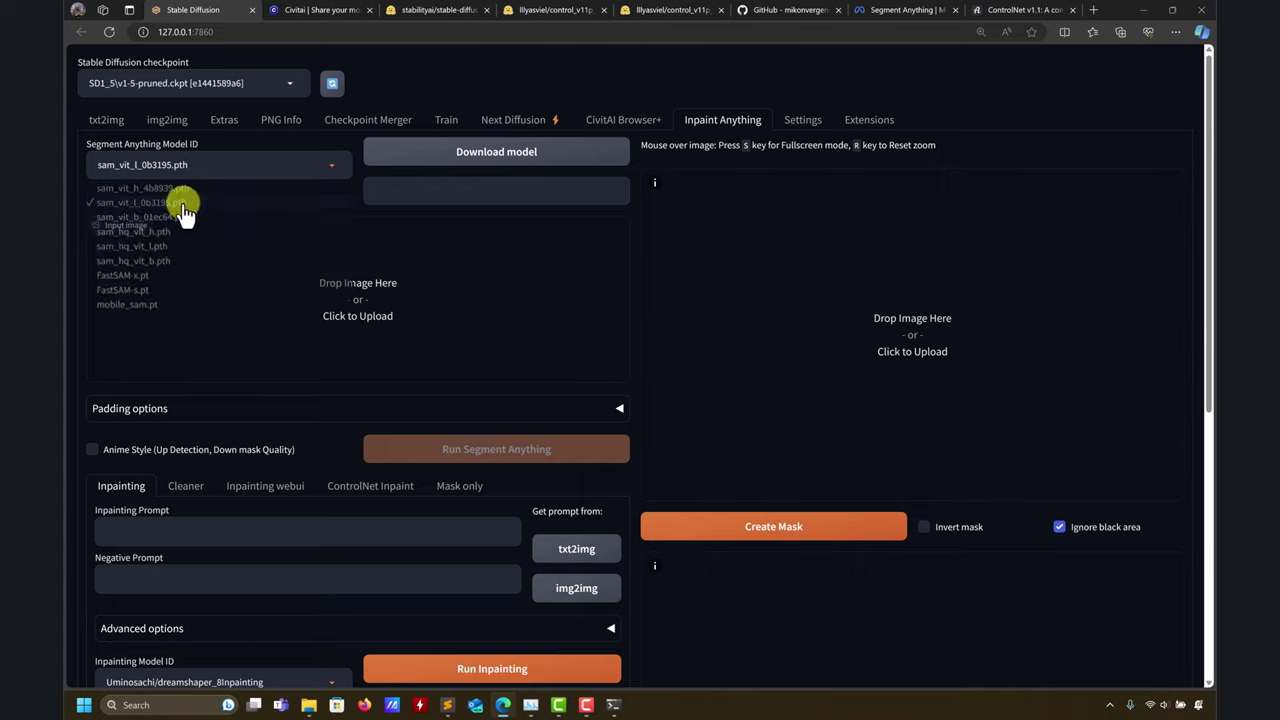
click(400, 330)
click(604, 338)
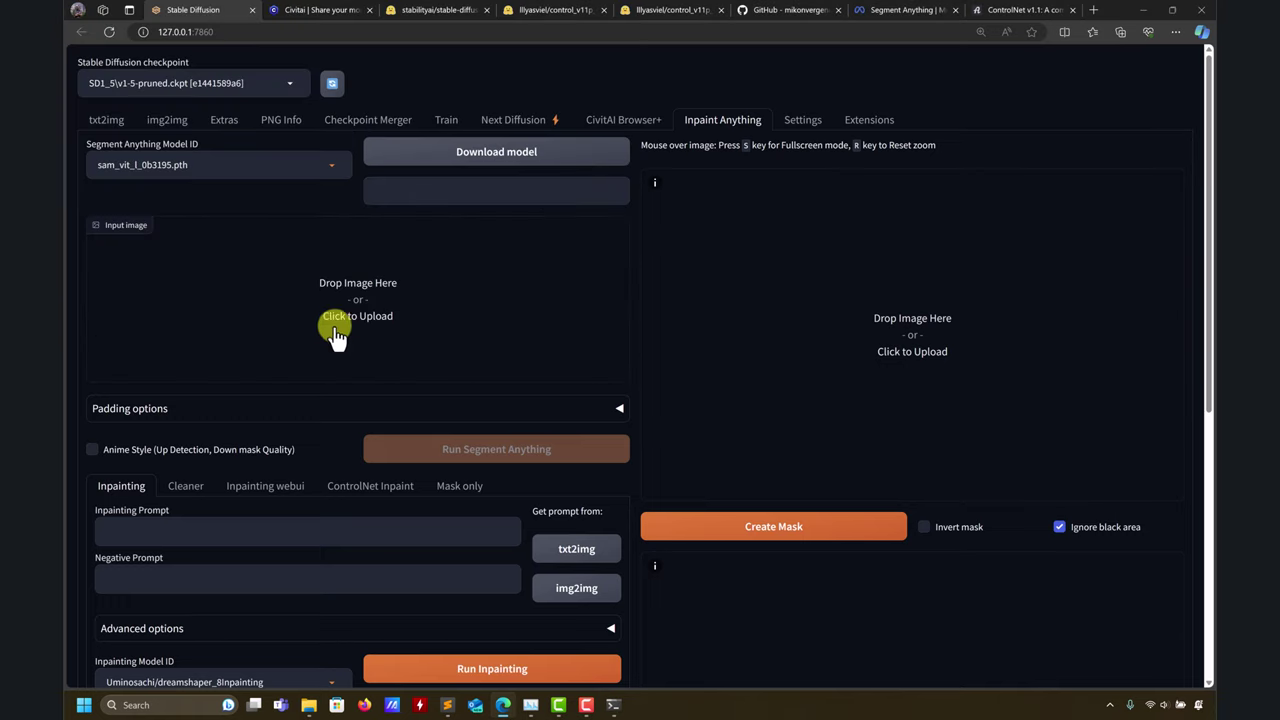
Load the dog photo from the for_inpaint_anything folder as the input image of Inpaint Anything.
mouse_move(307, 702)
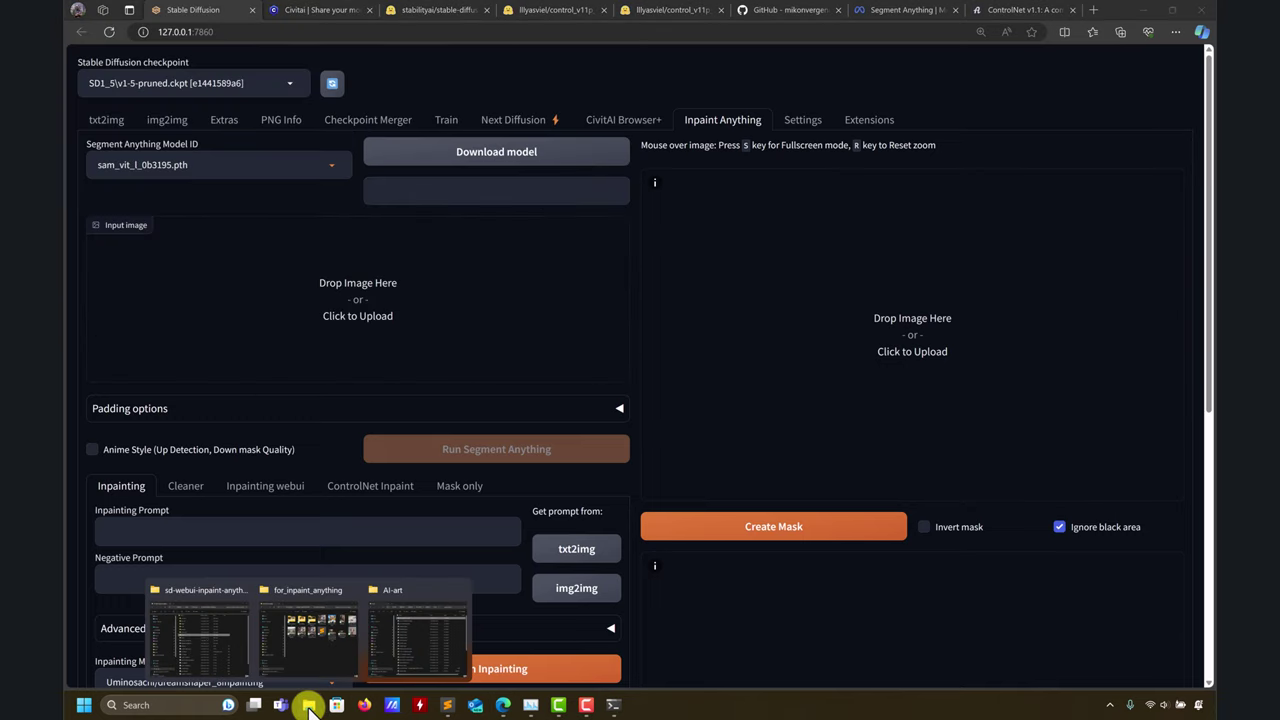
click(316, 655)
drag(1005, 340, 249, 286)
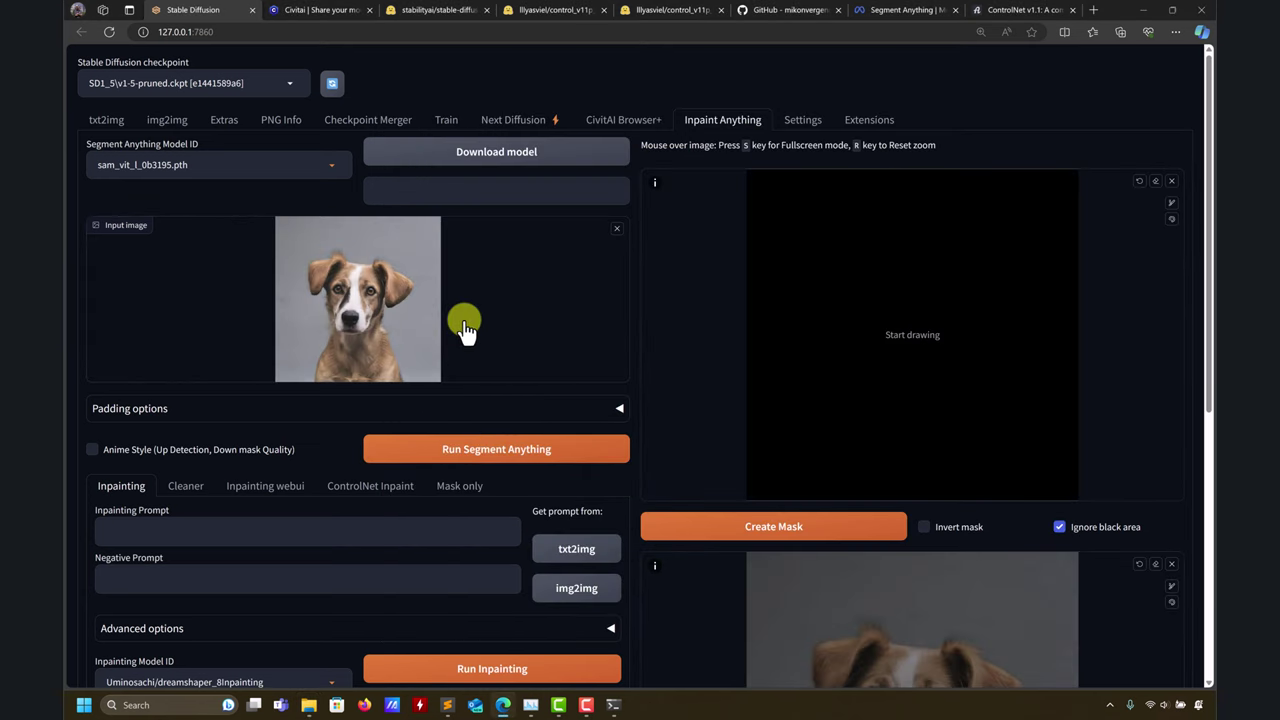
Look at the input prompt examples on the Segment Anything website and return to Stable Diffusion.
click(895, 10)
scroll(487, 418, down, 6)
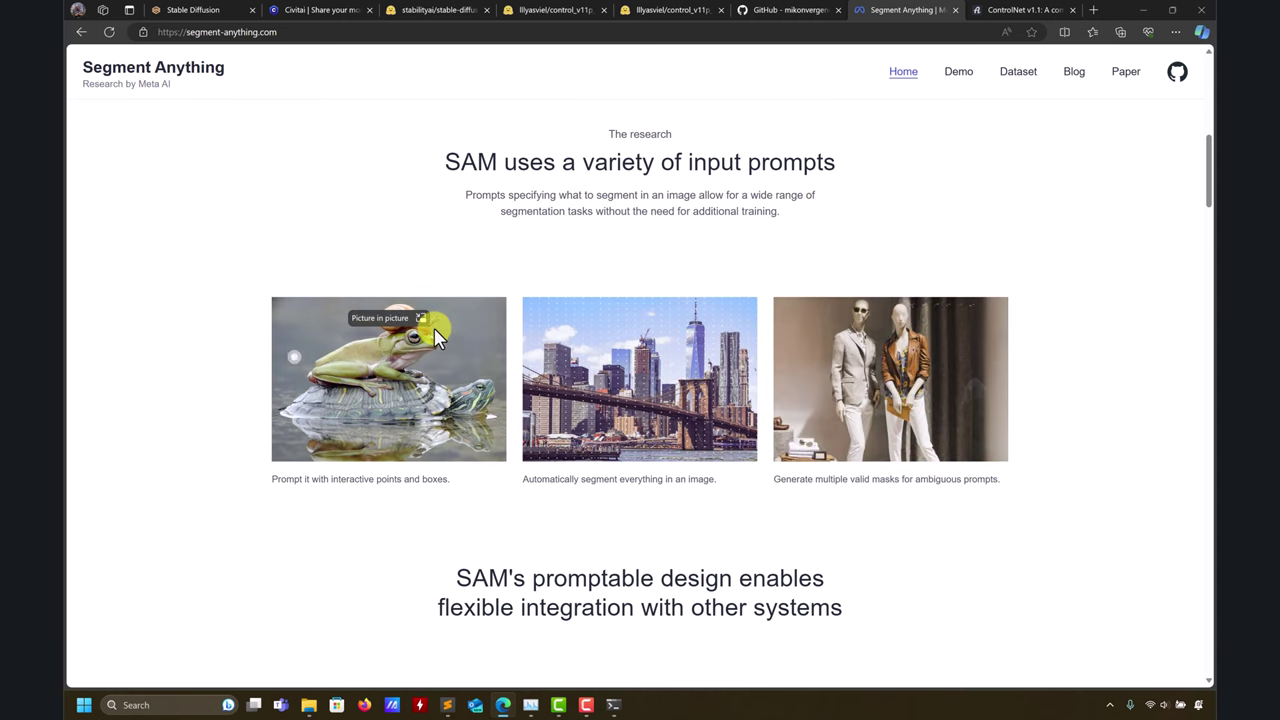
click(181, 10)
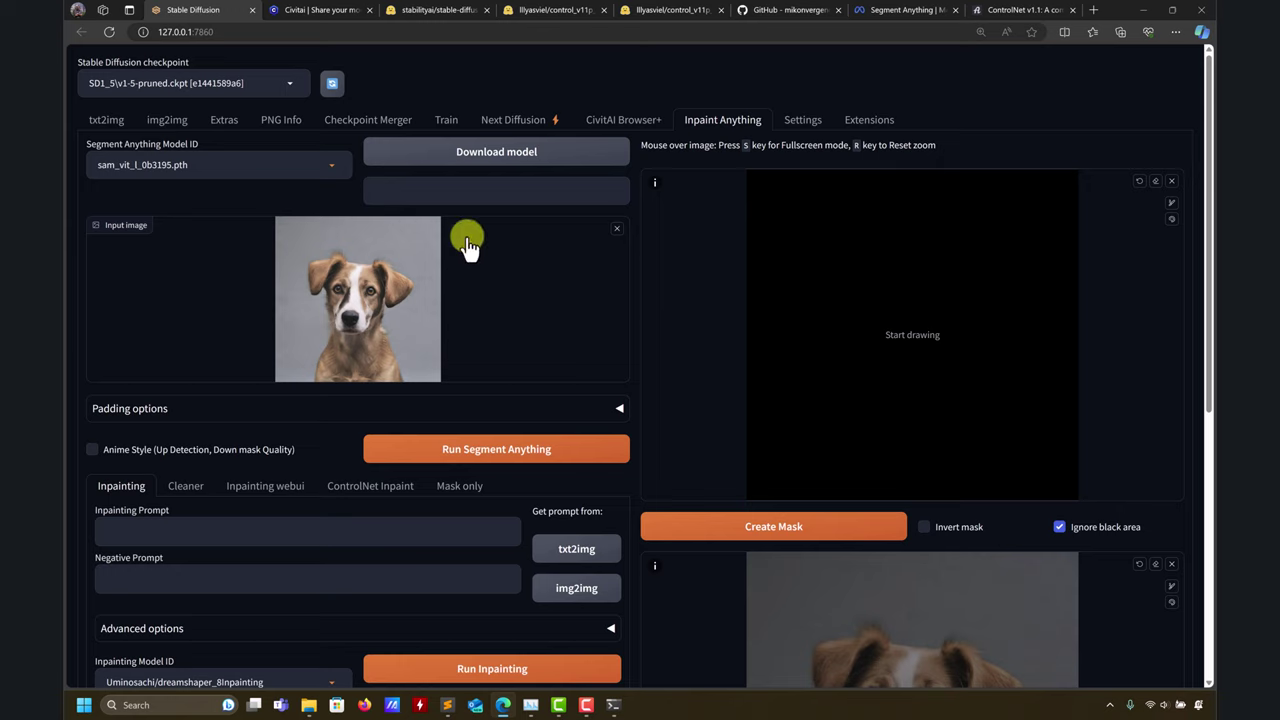
Run Segment Anything on the dog photo to produce its segmentation map.
click(496, 449)
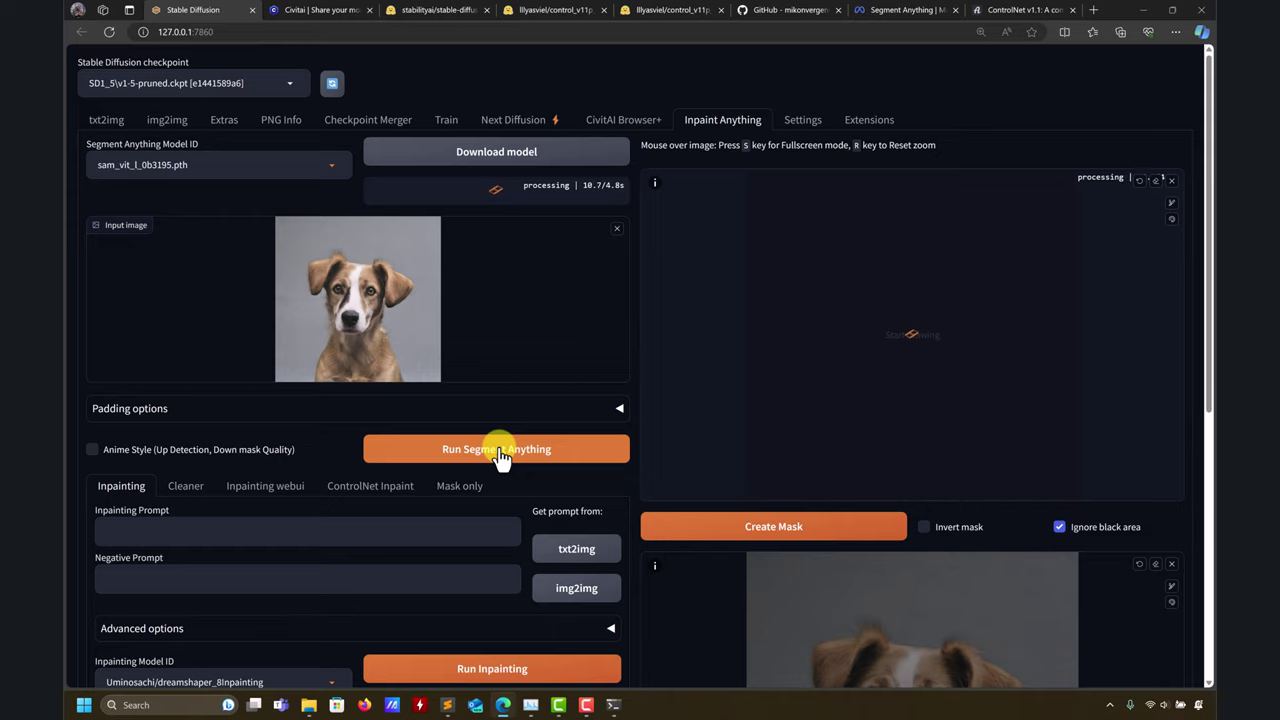
scroll(486, 390, down, 2)
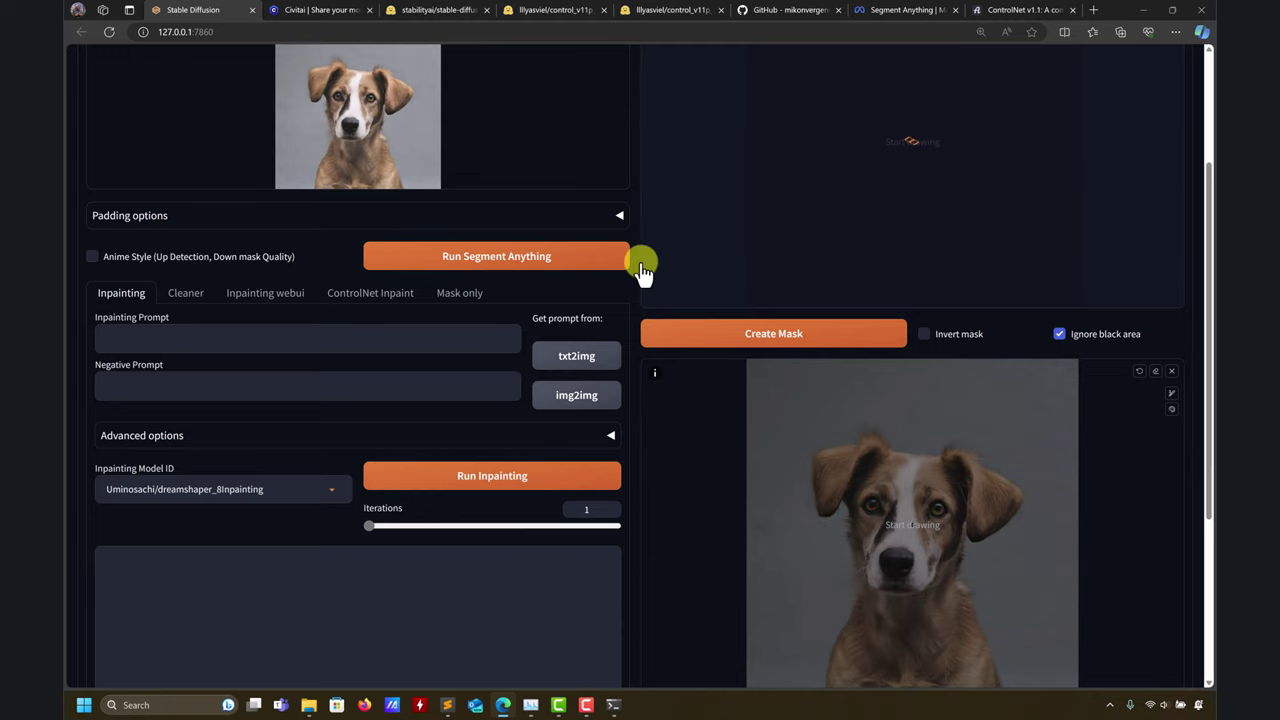
scroll(632, 266, down, 1)
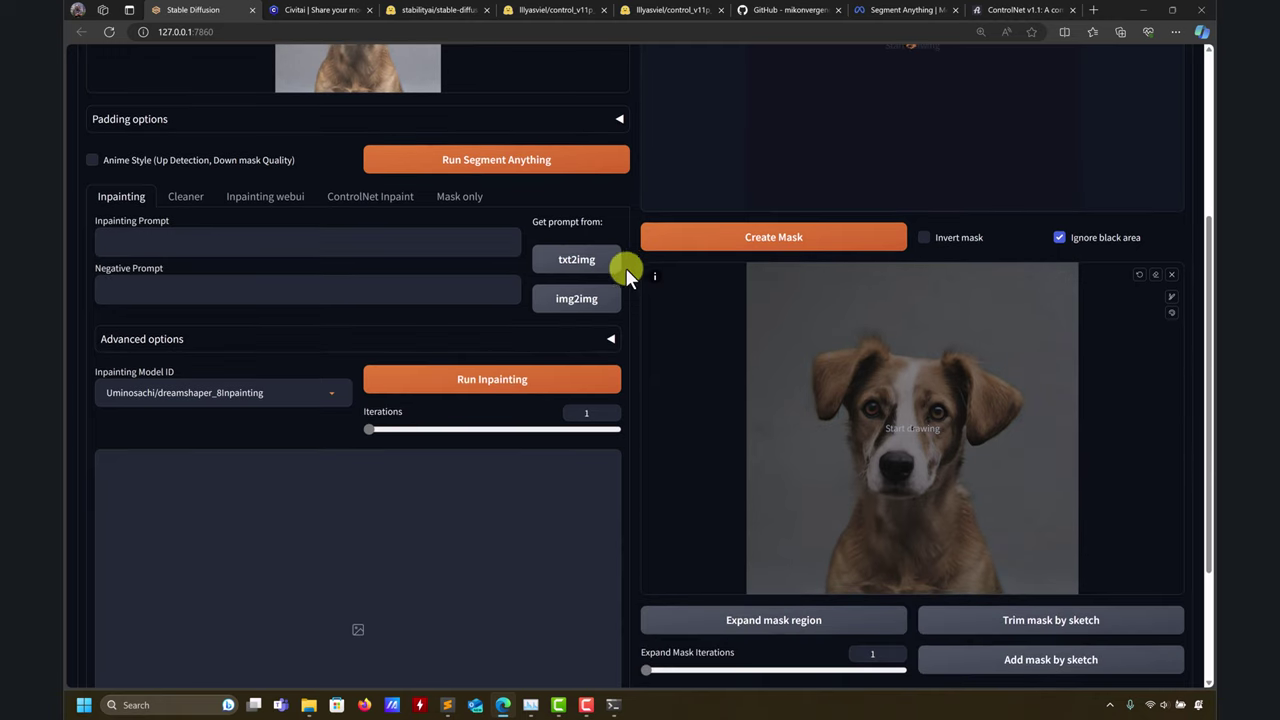
click(111, 240)
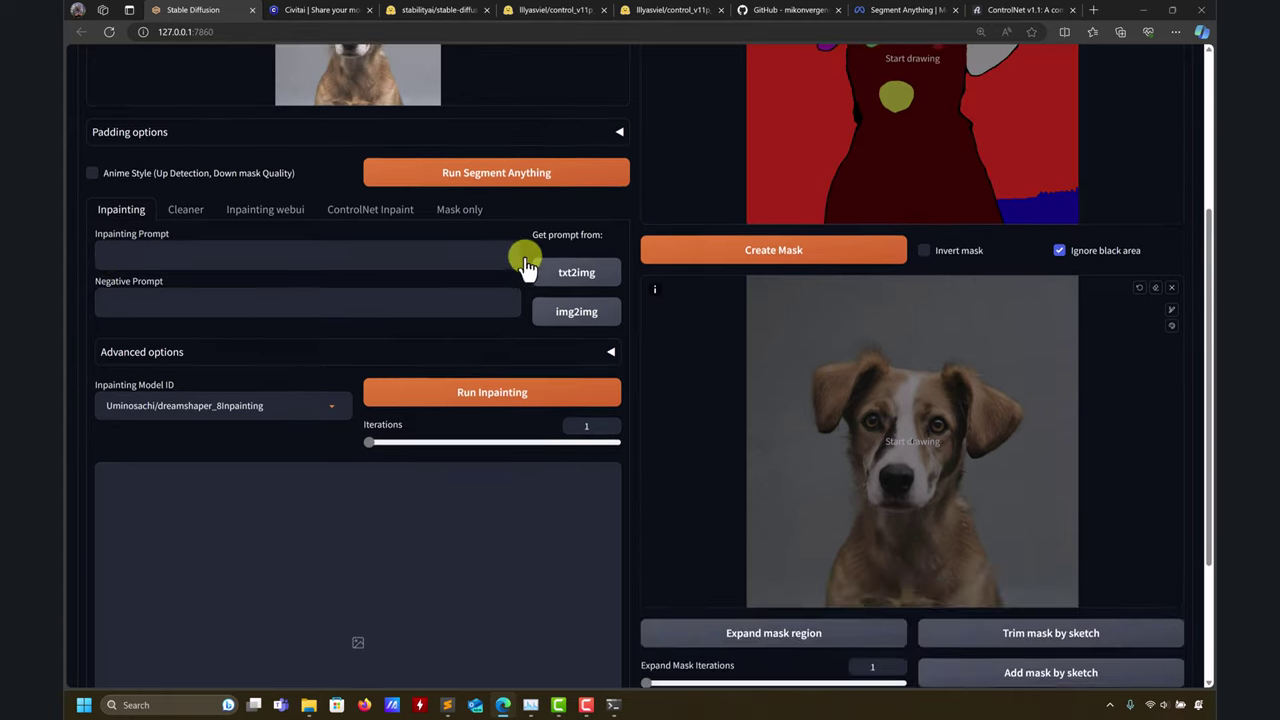
scroll(196, 220, down, 1)
Open the Cleaner options and review the available cleaner models, keeping lama selected.
click(192, 98)
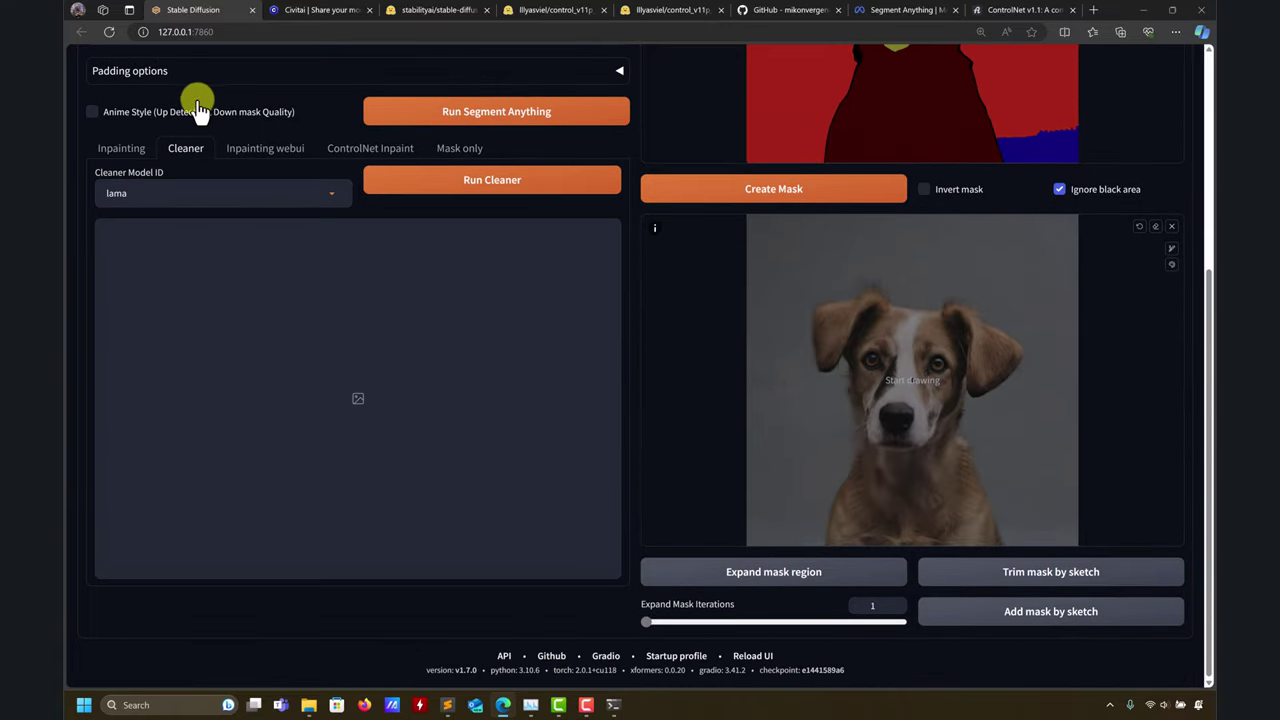
click(310, 196)
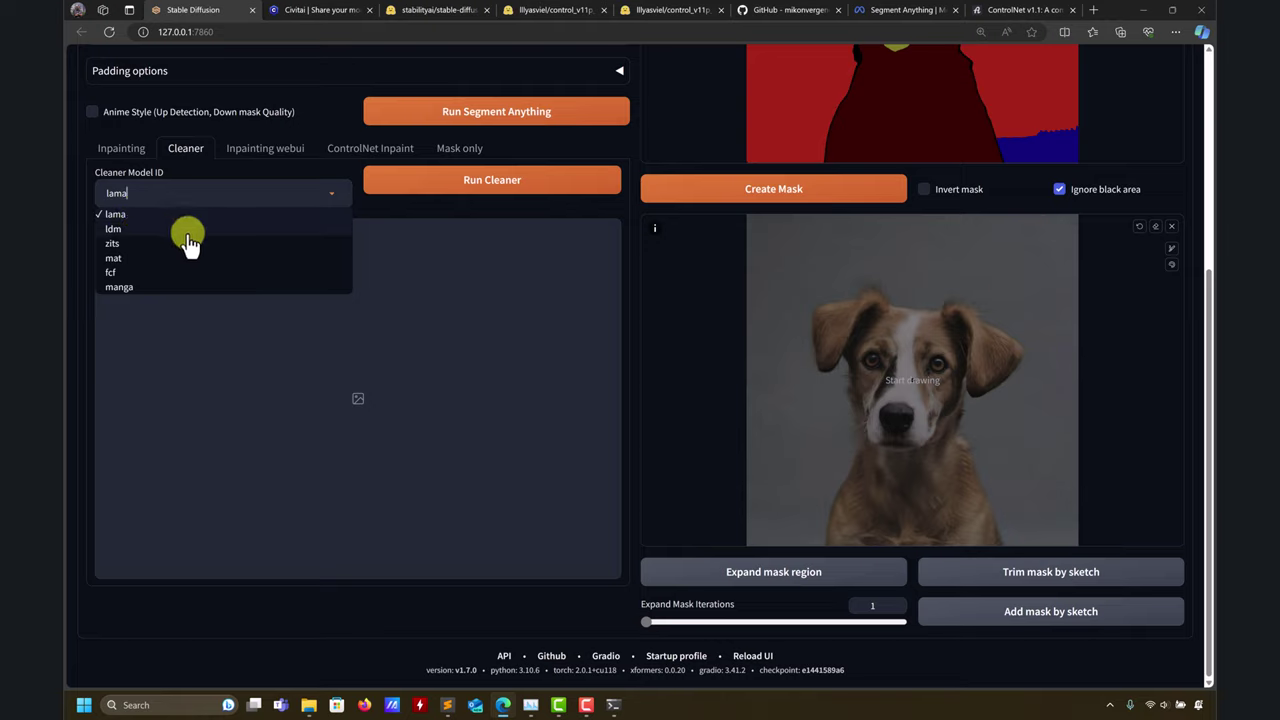
click(116, 212)
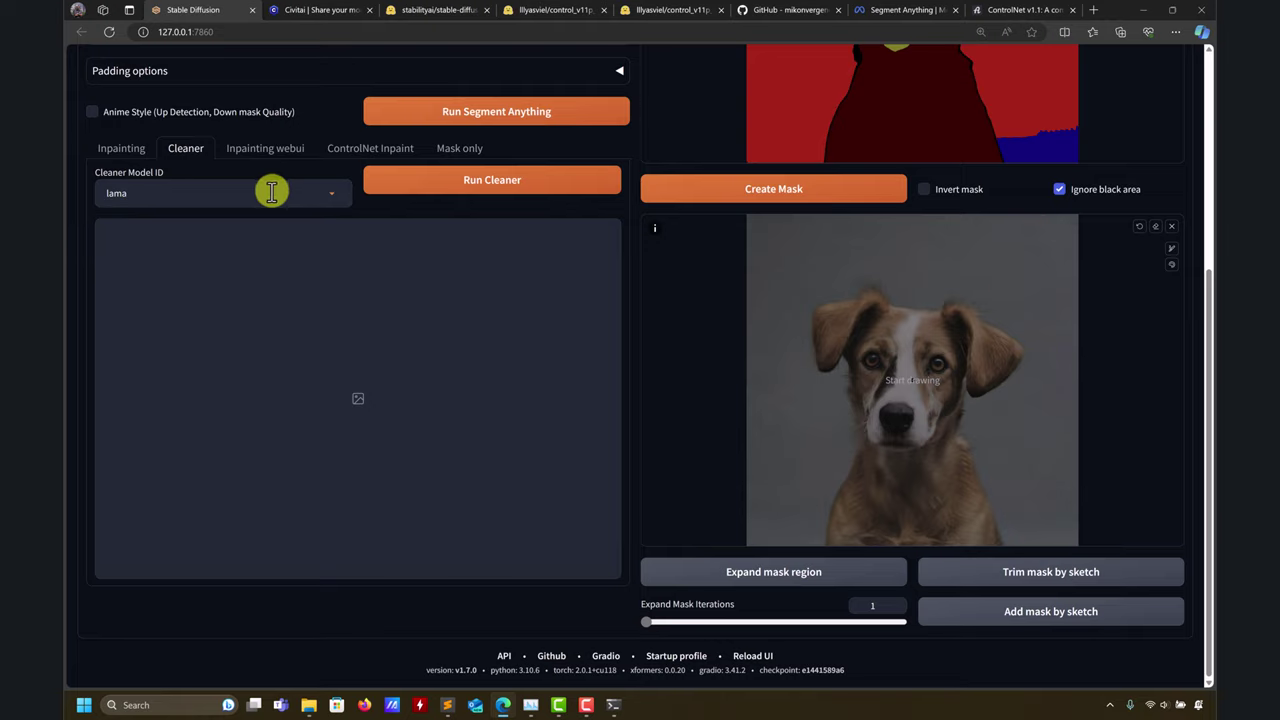
click(305, 194)
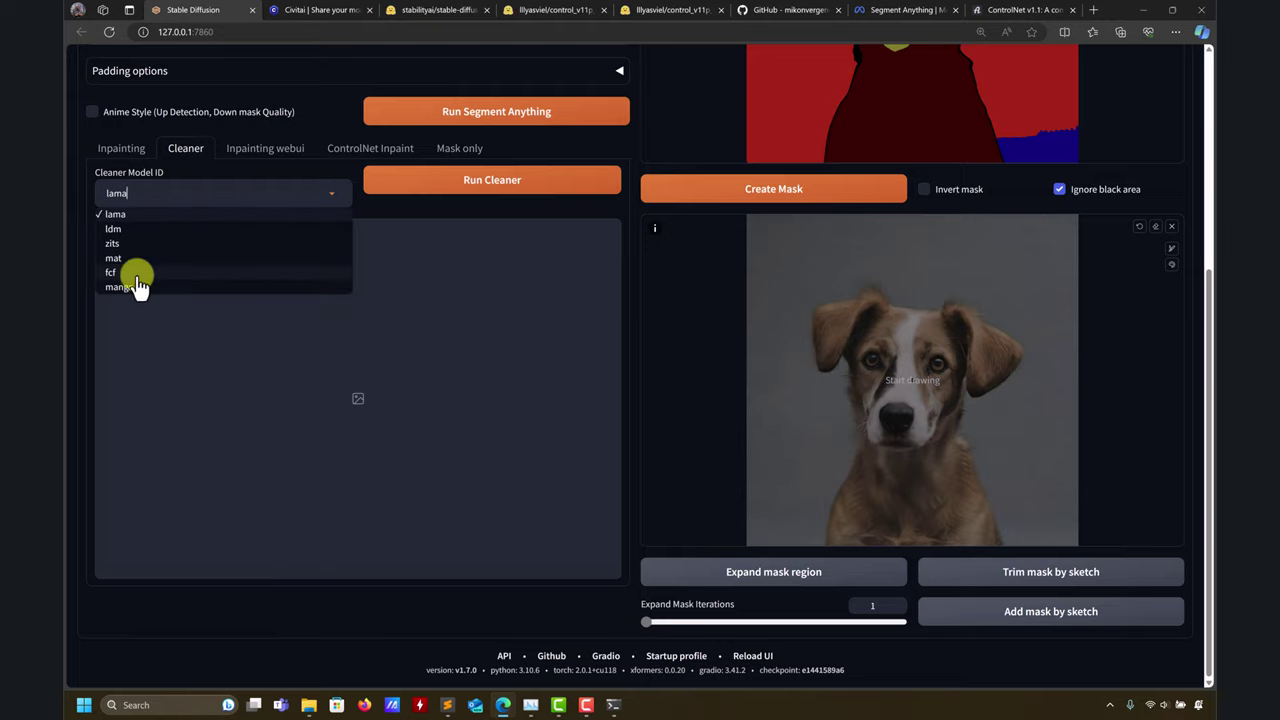
click(131, 215)
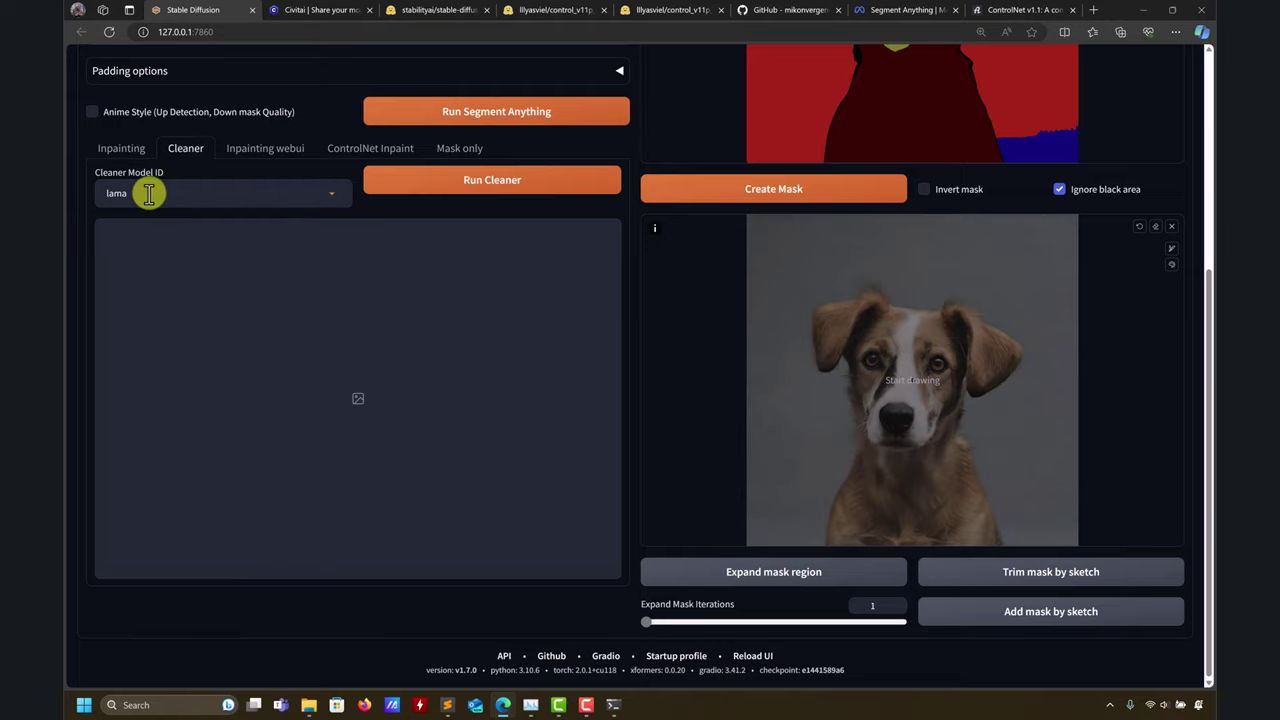
Review the Inpainting webui, ControlNet Inpaint and Mask only options of Inpaint Anything.
click(268, 152)
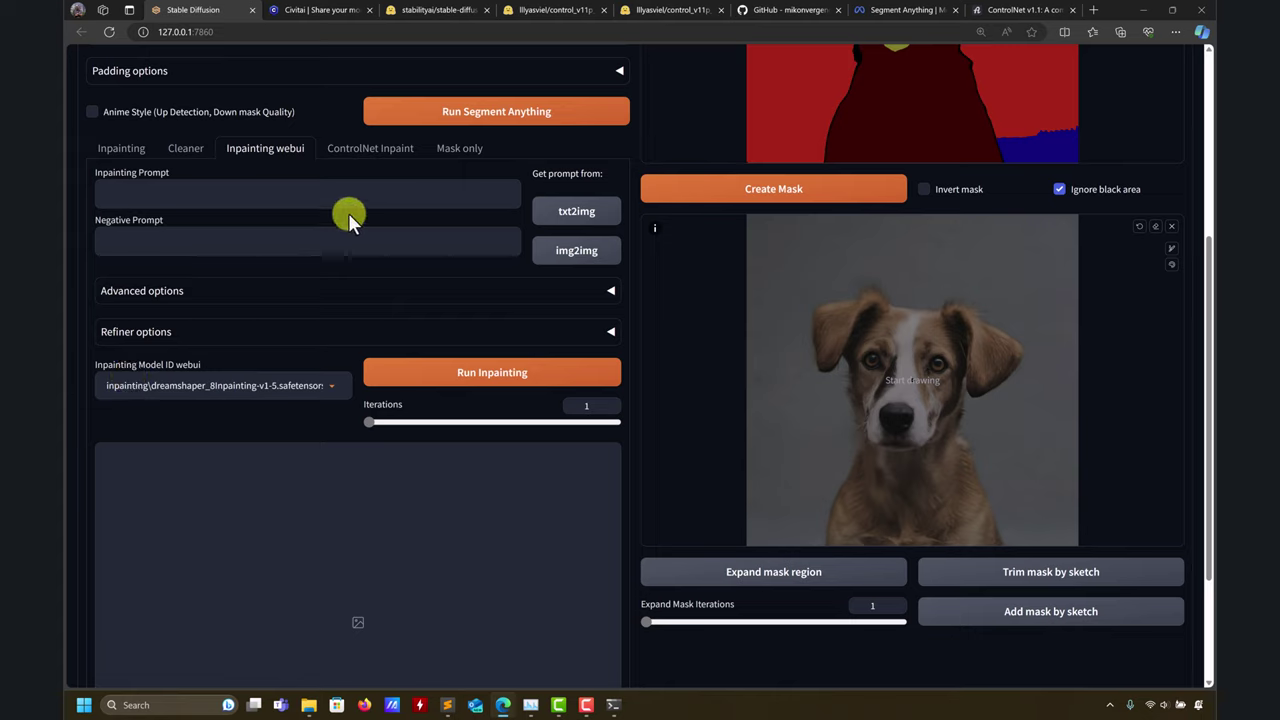
click(385, 150)
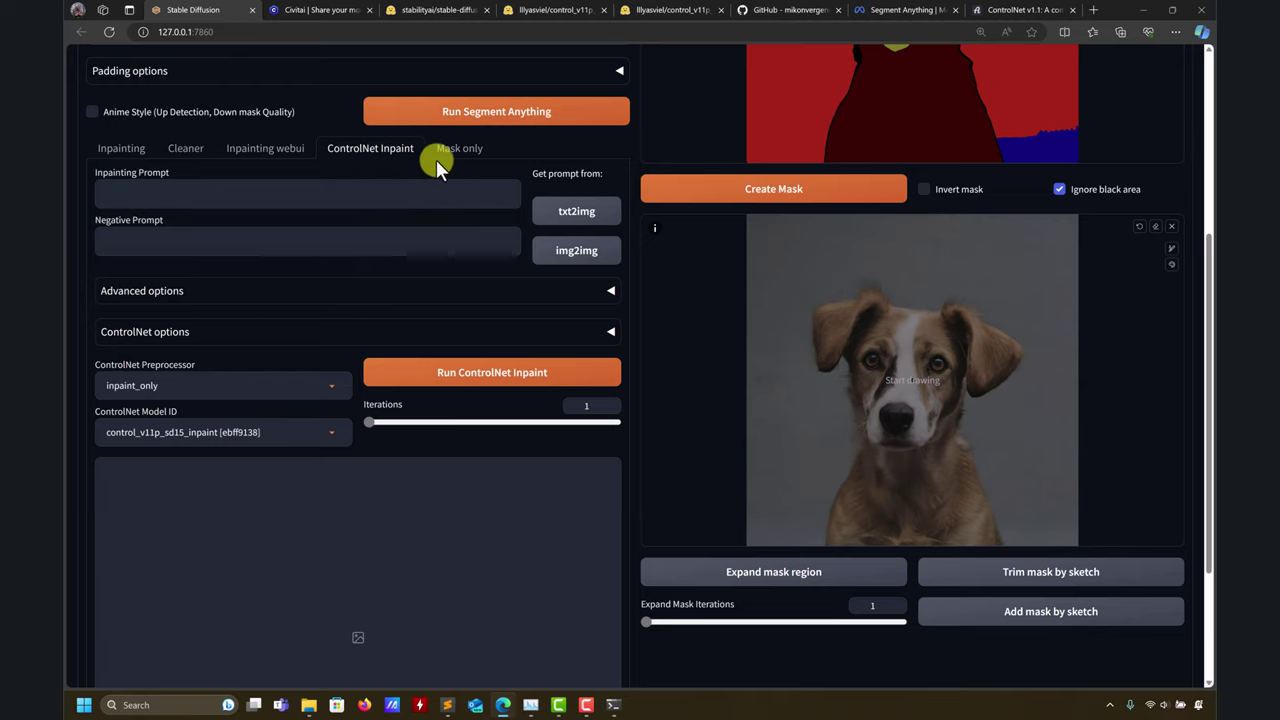
click(478, 152)
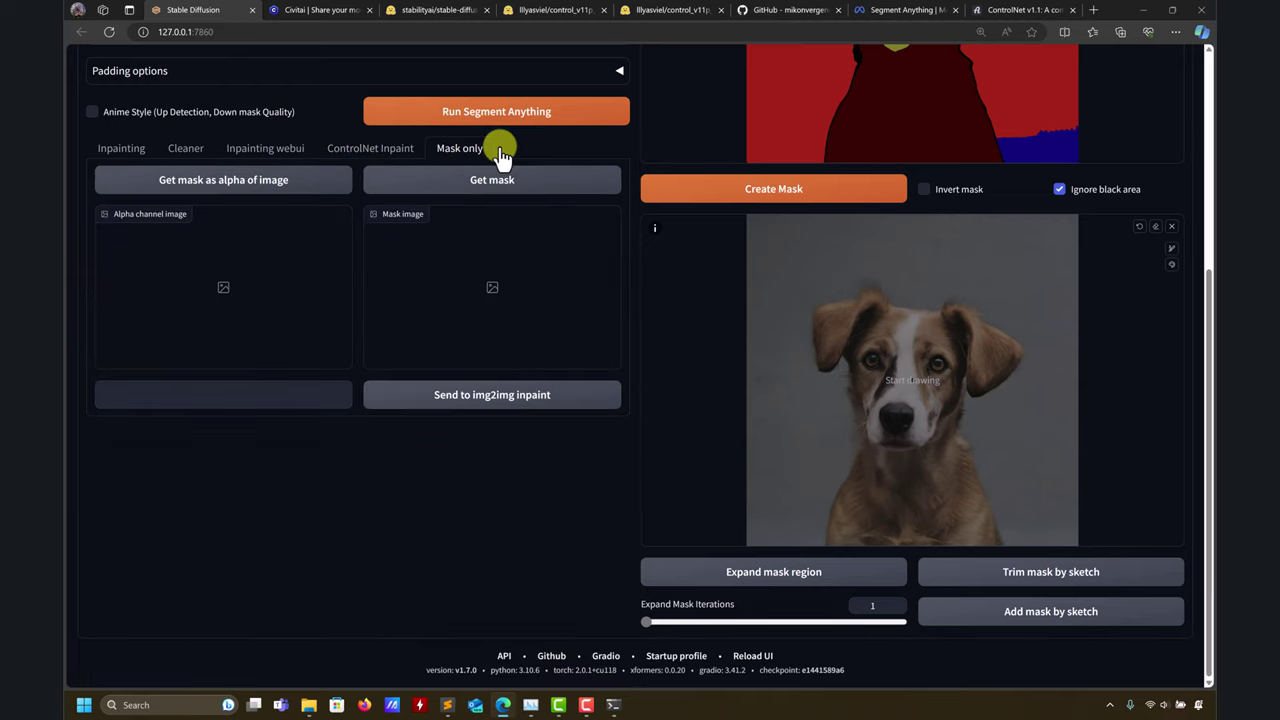
Compare the Inpainting and Cleaner options, and examine the segmentation map of the dog with Inpainting open.
click(124, 156)
click(177, 160)
click(116, 150)
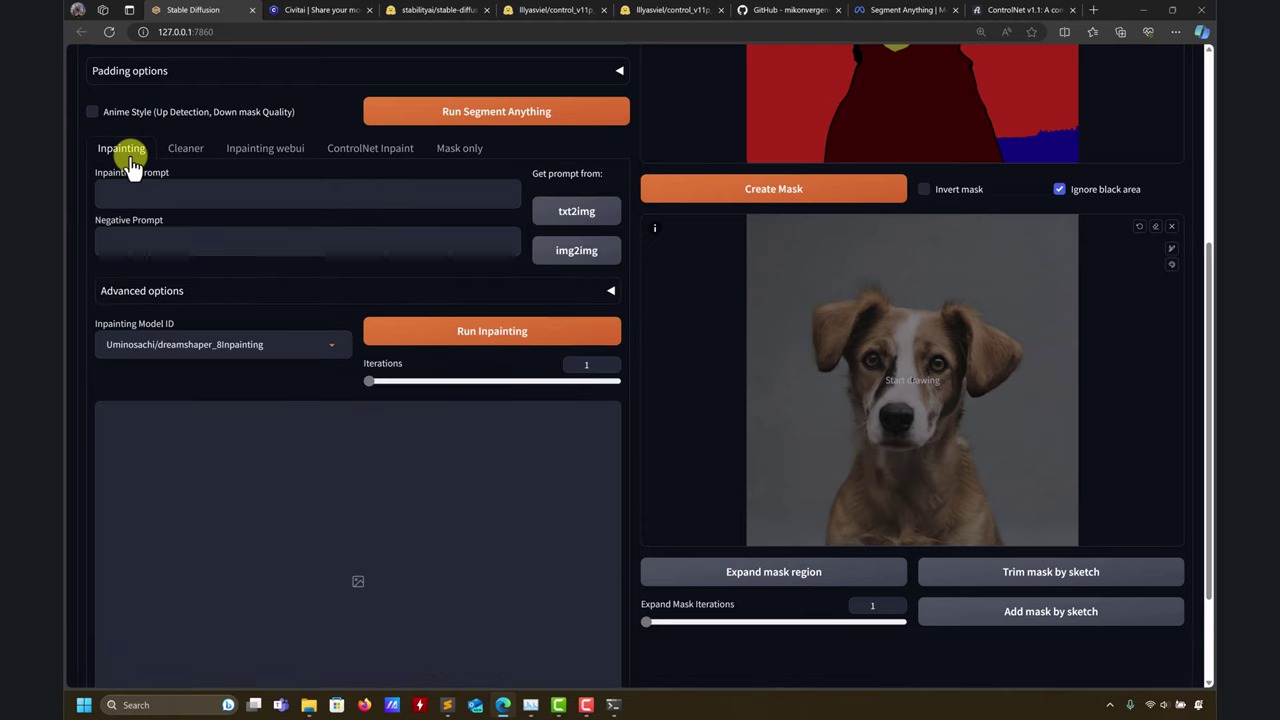
click(172, 150)
click(130, 158)
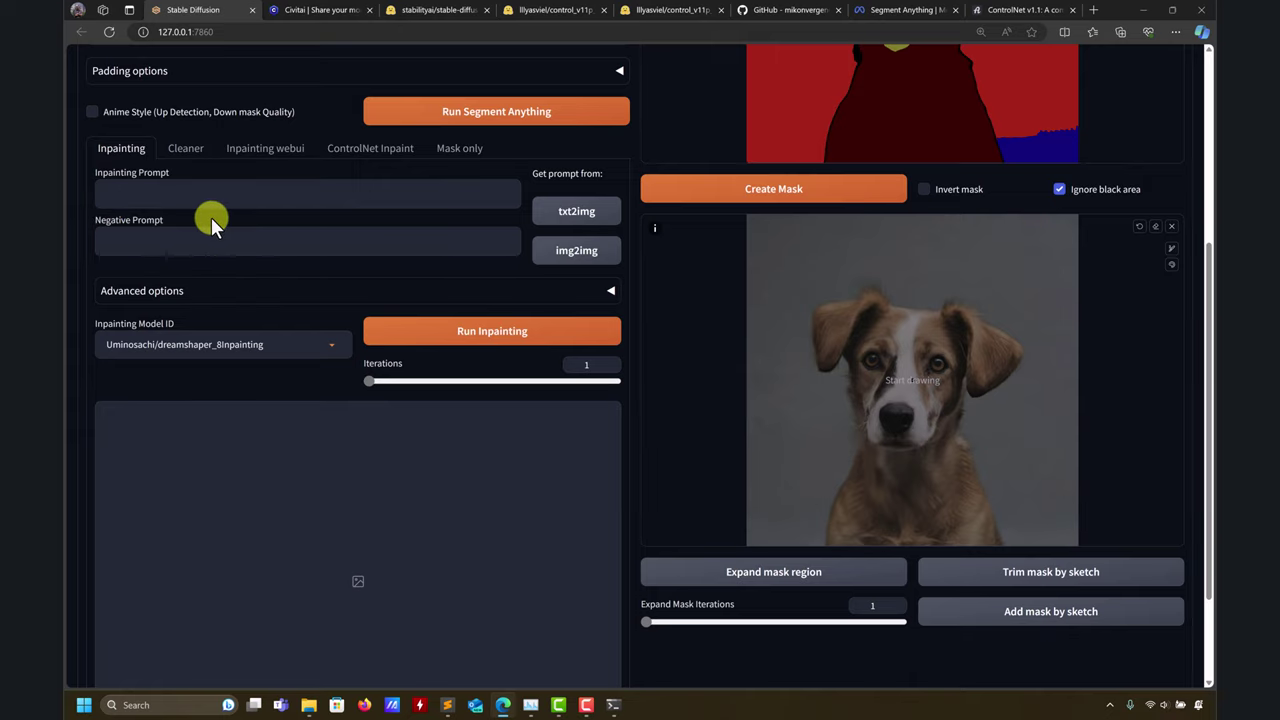
scroll(260, 270, up, 3)
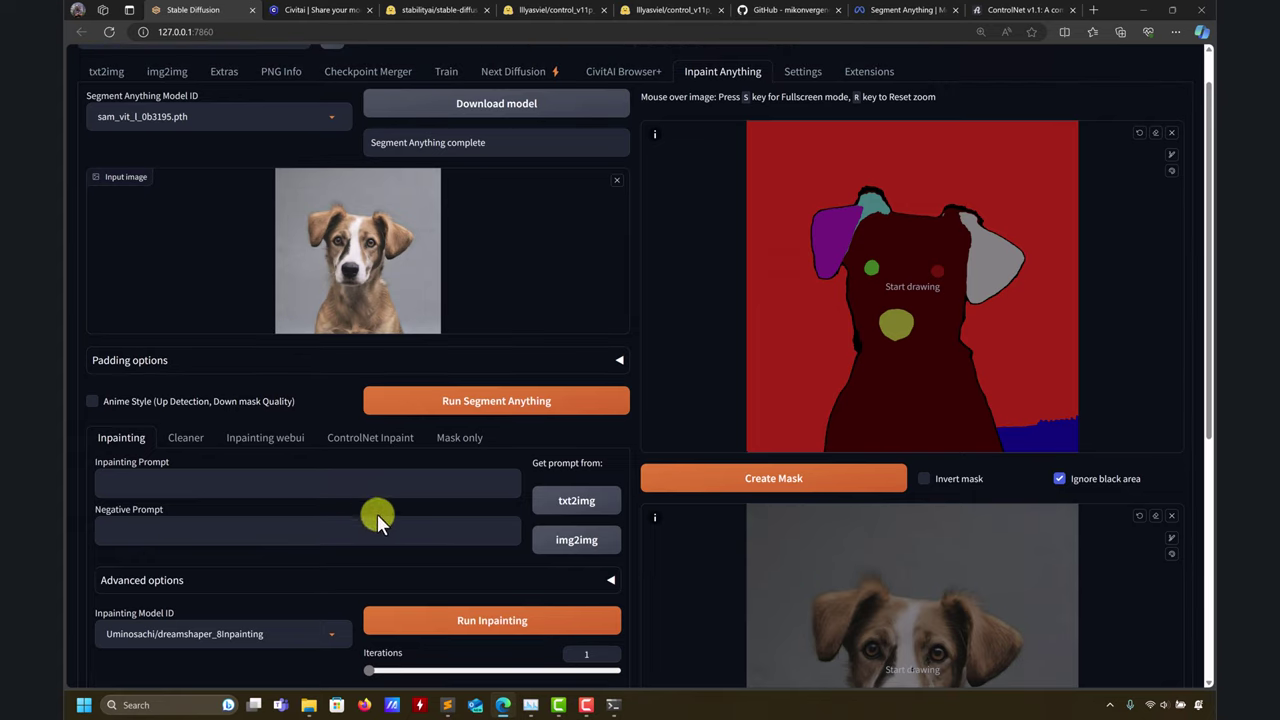
scroll(442, 393, down, 3)
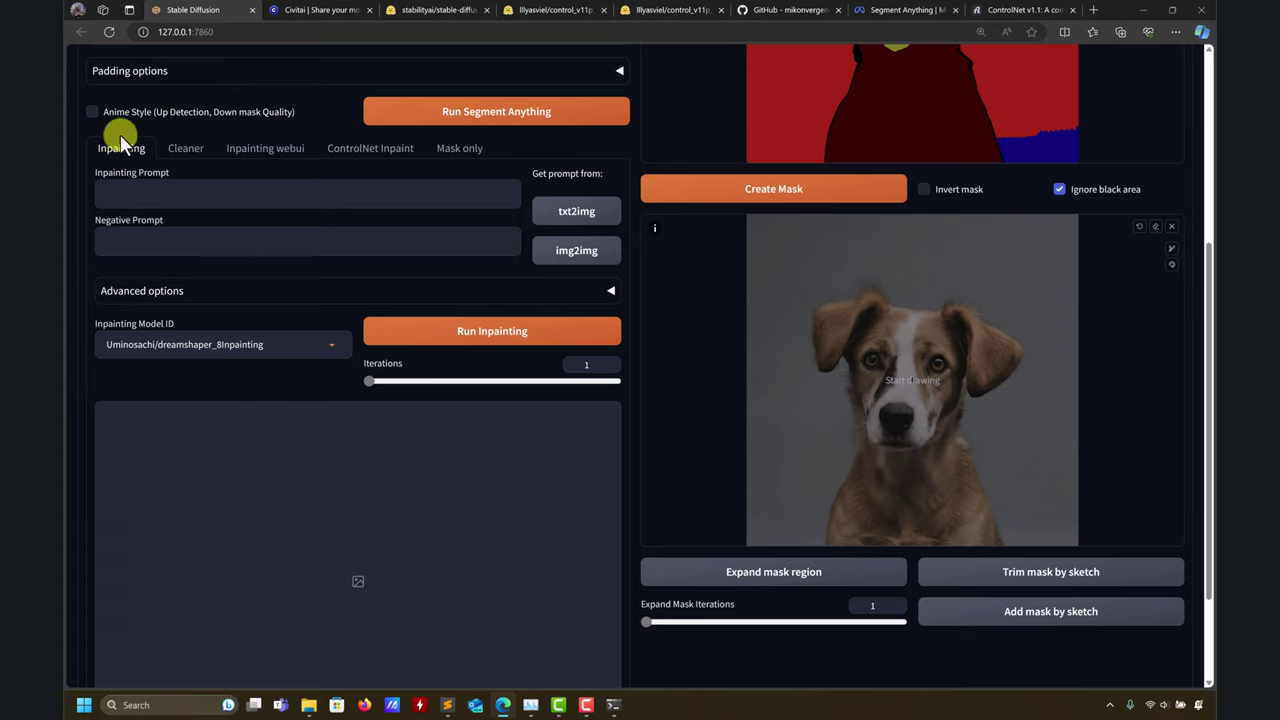
Set the Inpainting model to stabilityai/stable-diffusion-2-inpainting.
click(326, 344)
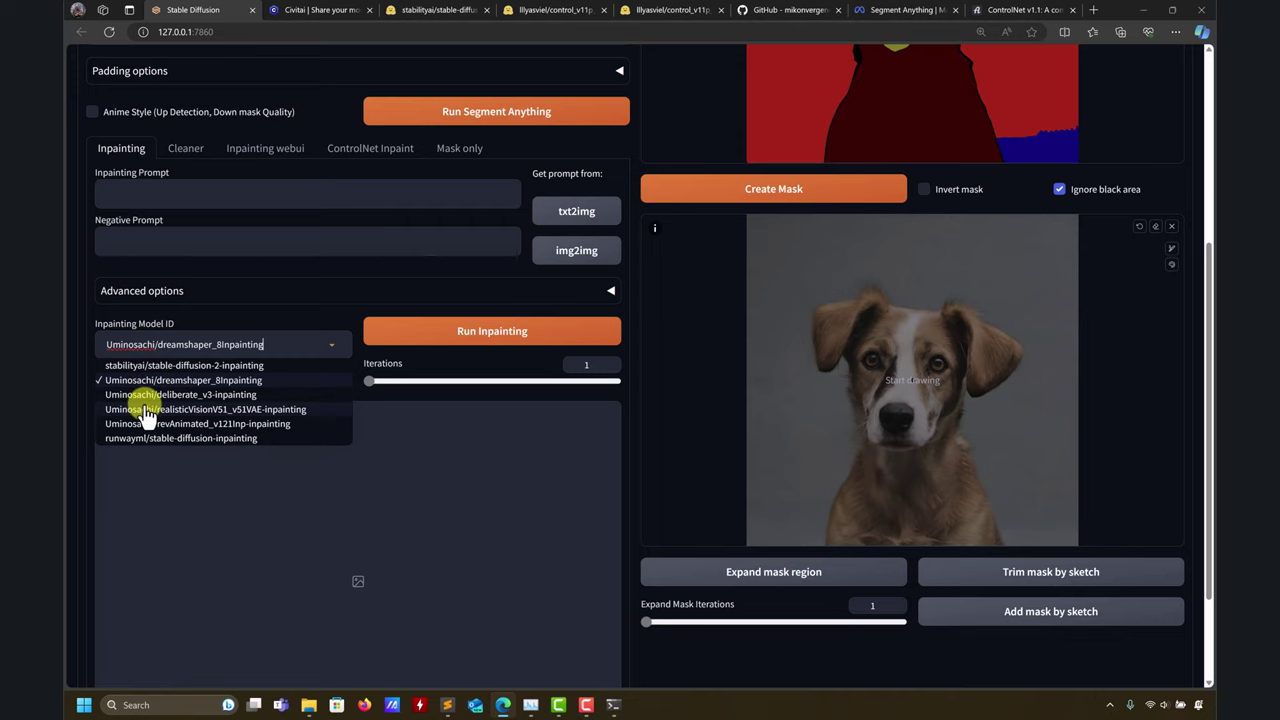
click(161, 366)
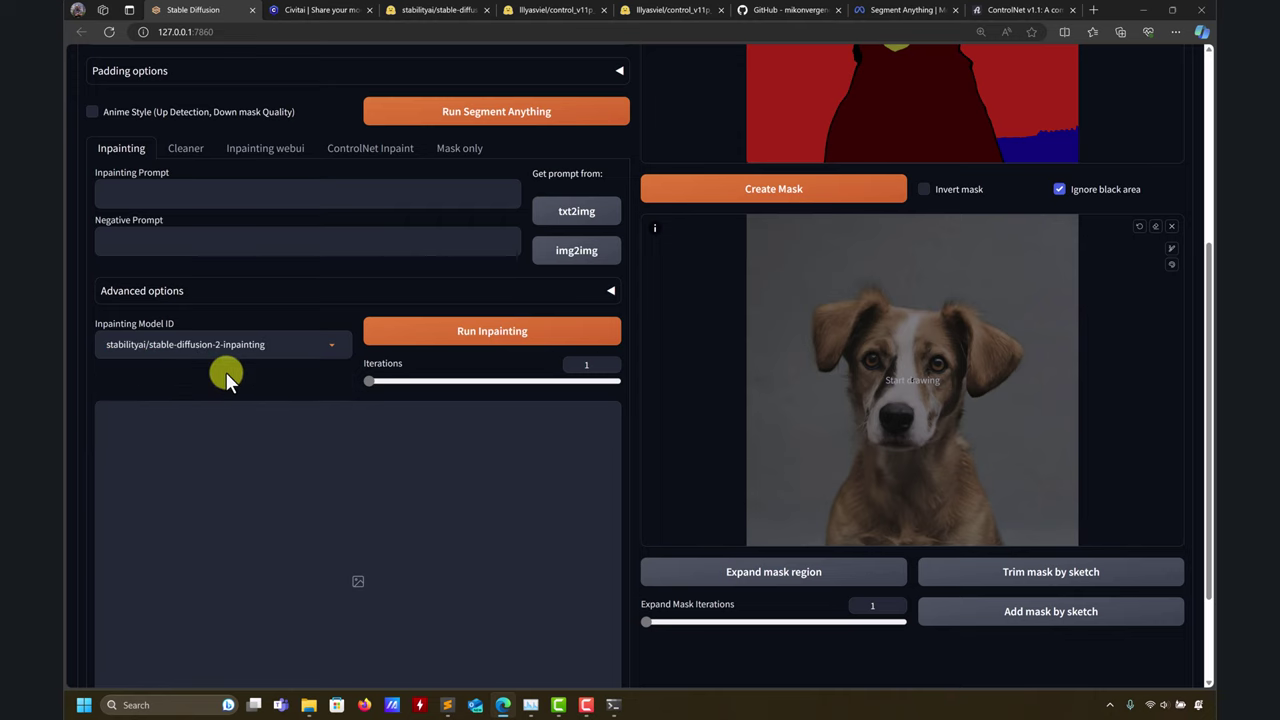
scroll(226, 366, up, 4)
scroll(209, 366, down, 4)
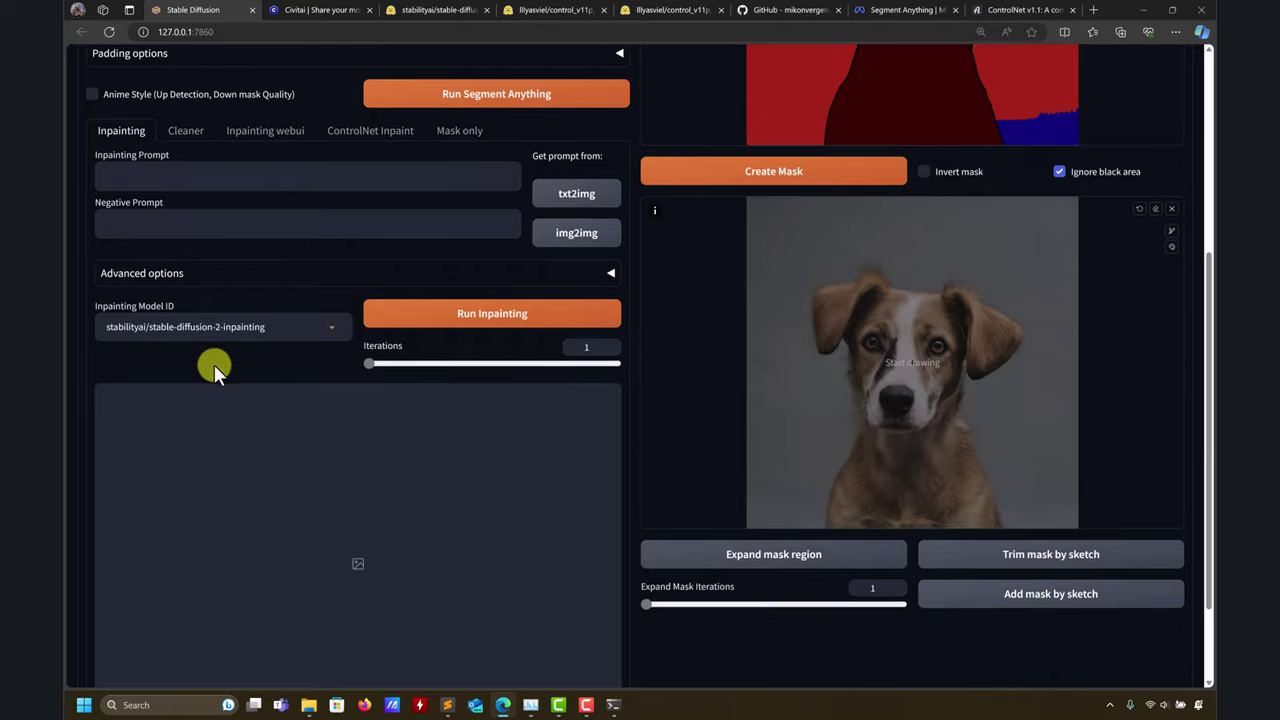
scroll(200, 333, up, 1)
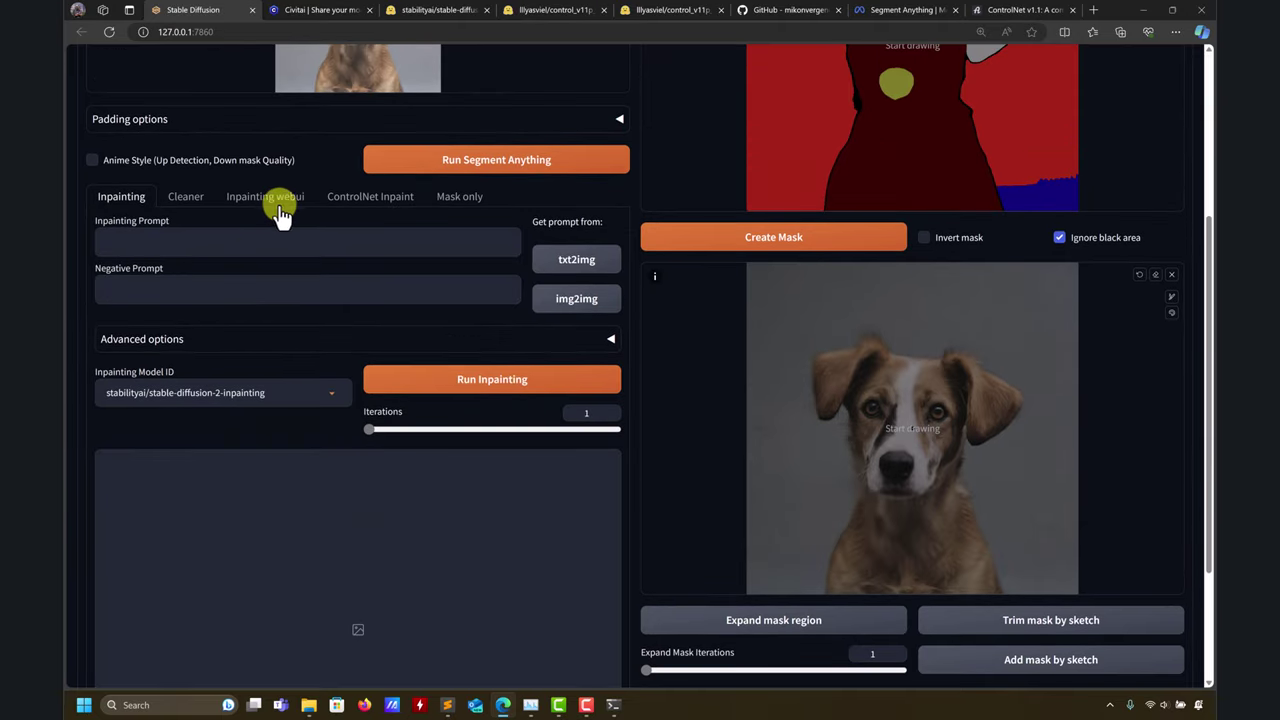
Check which models Inpainting webui offers, and return to the Inpainting options.
click(275, 202)
click(343, 433)
click(326, 434)
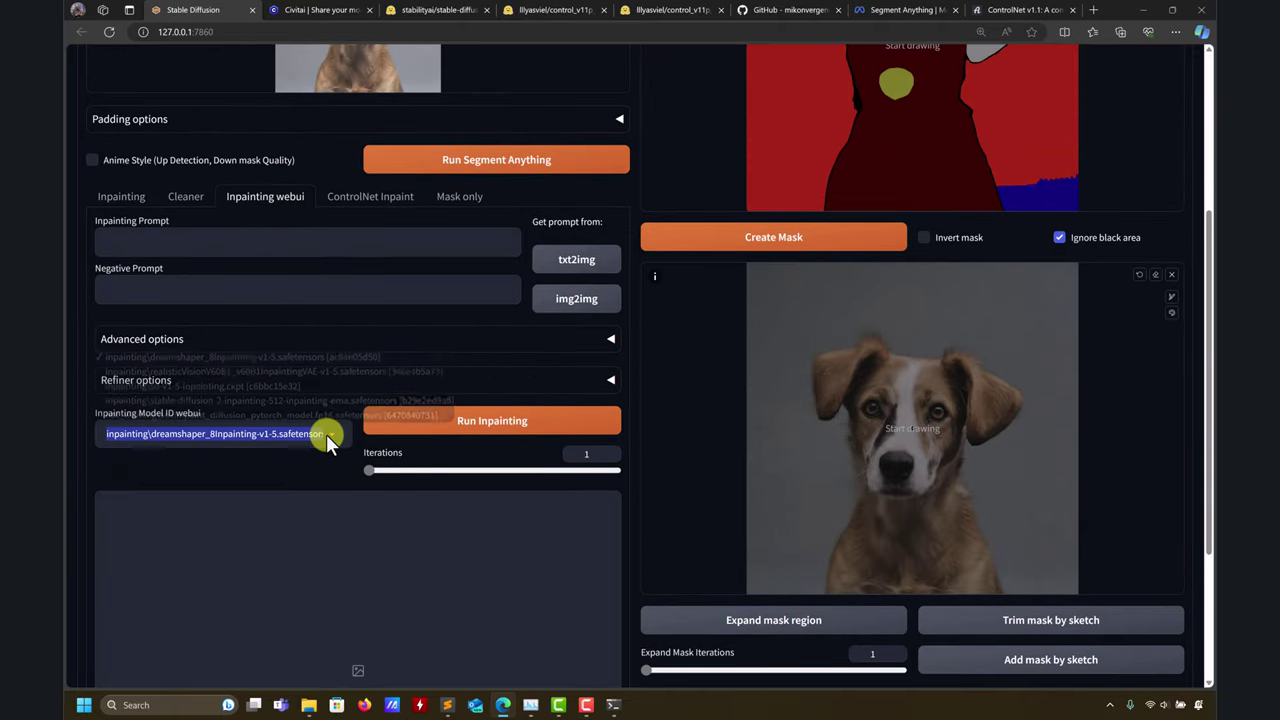
click(118, 197)
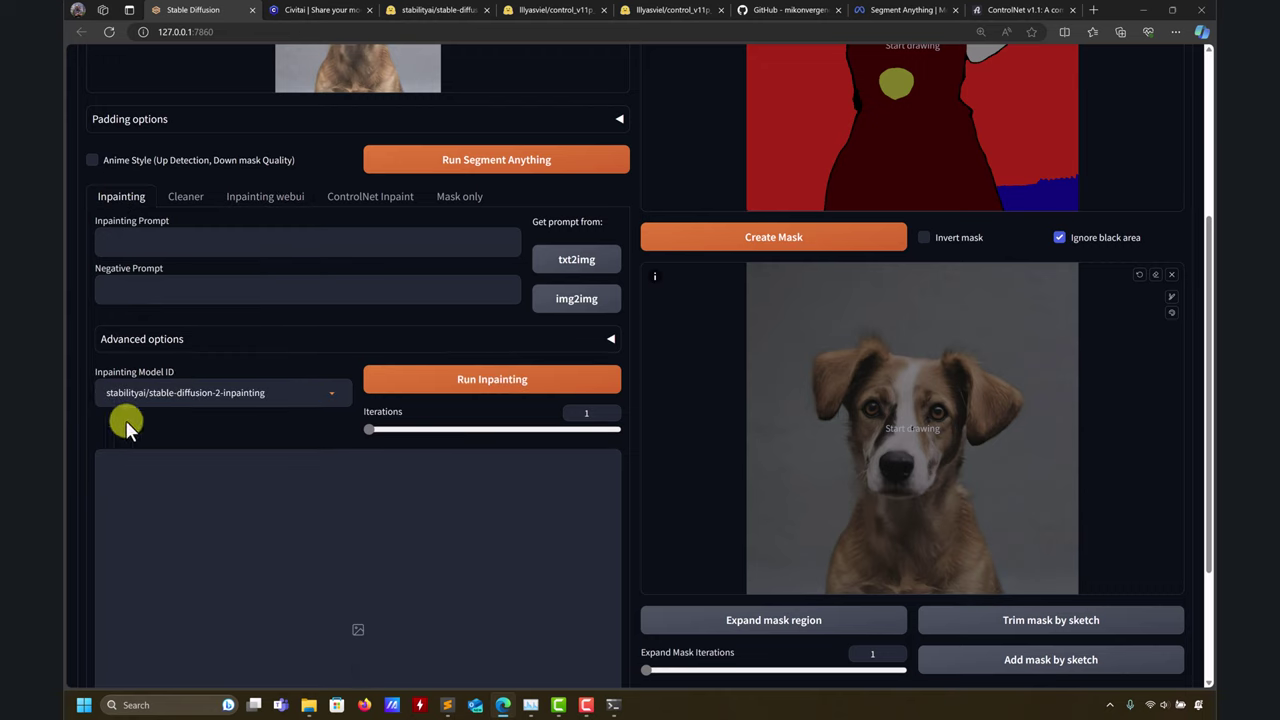
Review the list of Inpainting models, keeping stabilityai/stable-diffusion-2-inpainting selected.
click(336, 394)
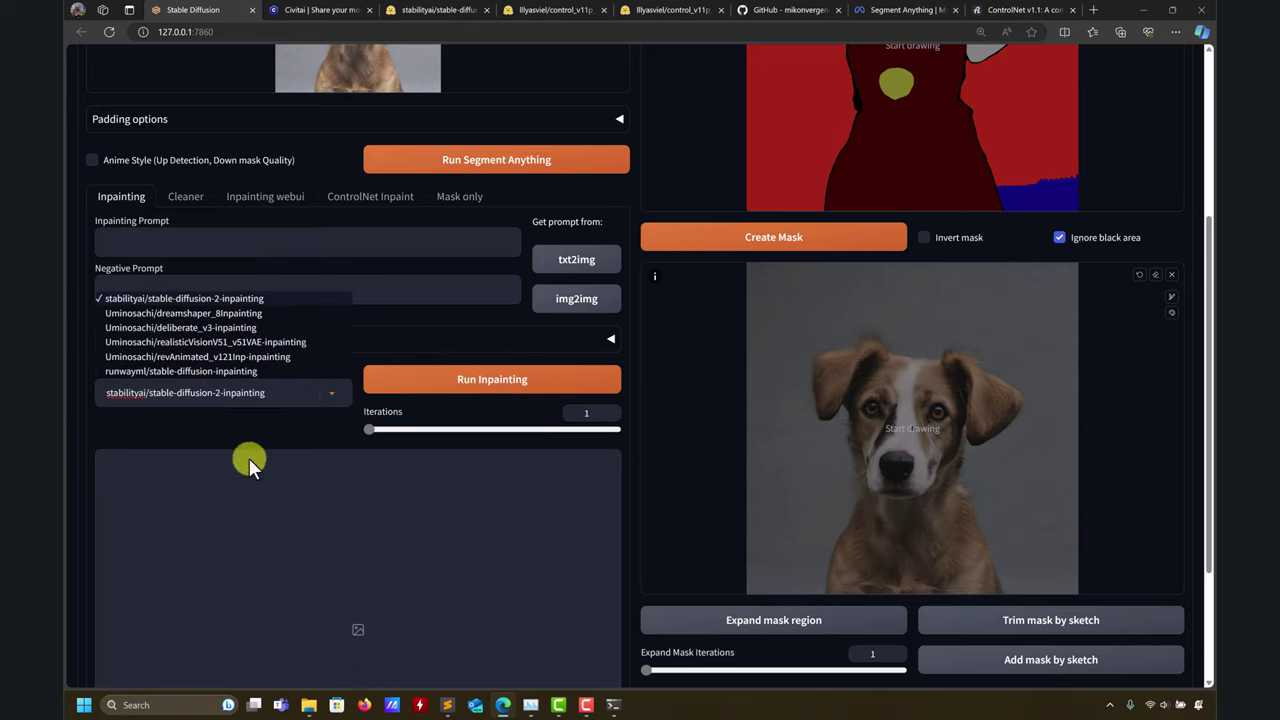
click(156, 420)
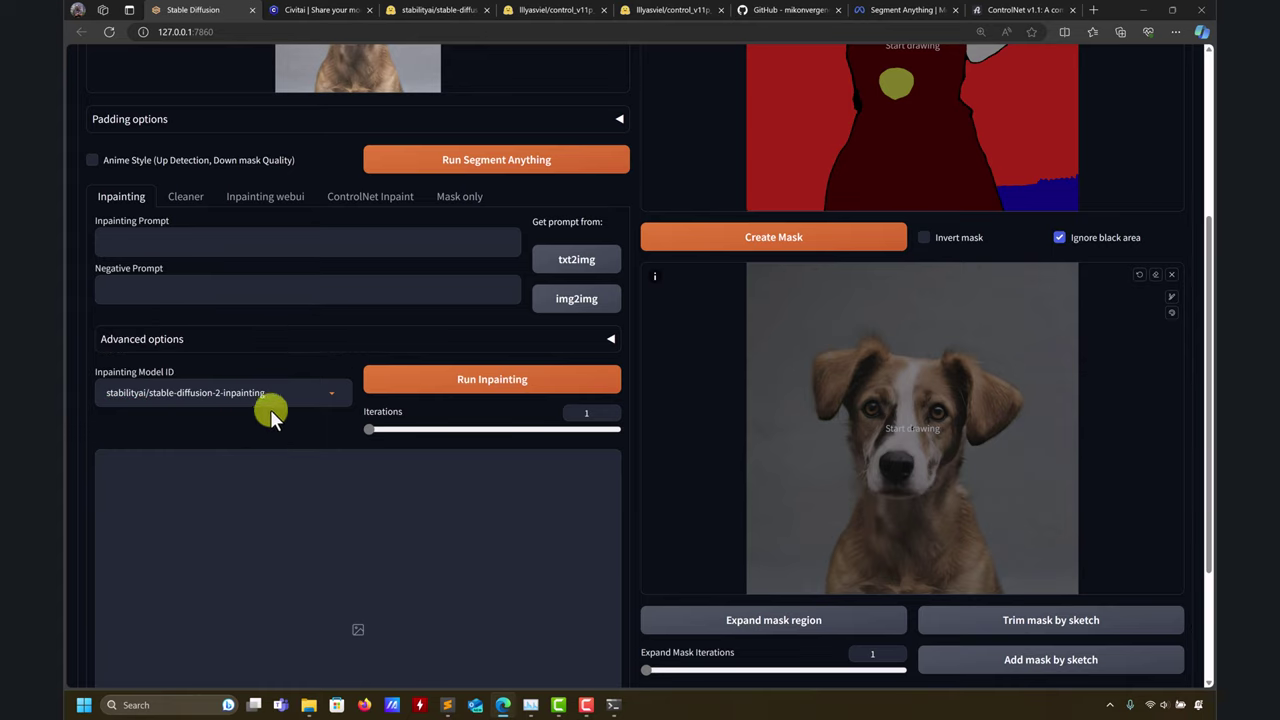
click(323, 395)
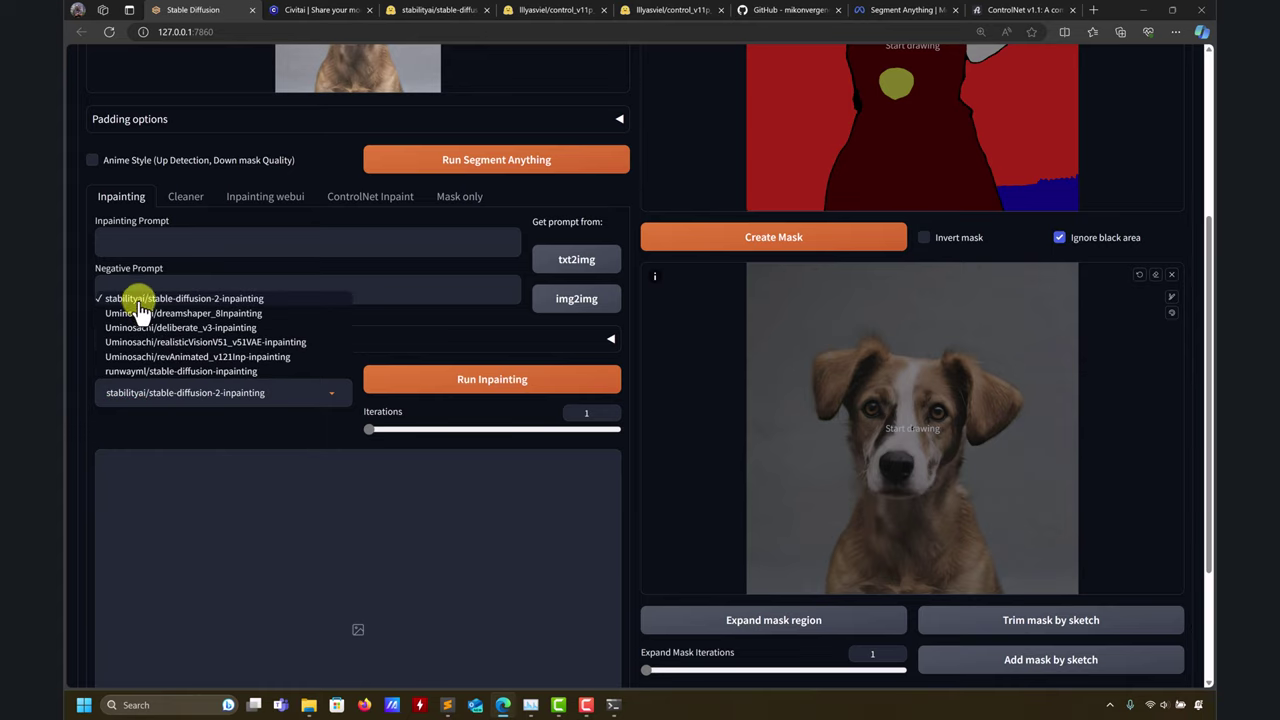
click(134, 306)
Browse in File Explorer to .cache\huggingface\hub under the user's profile on drive C, and review the model folders stored there.
mouse_move(309, 709)
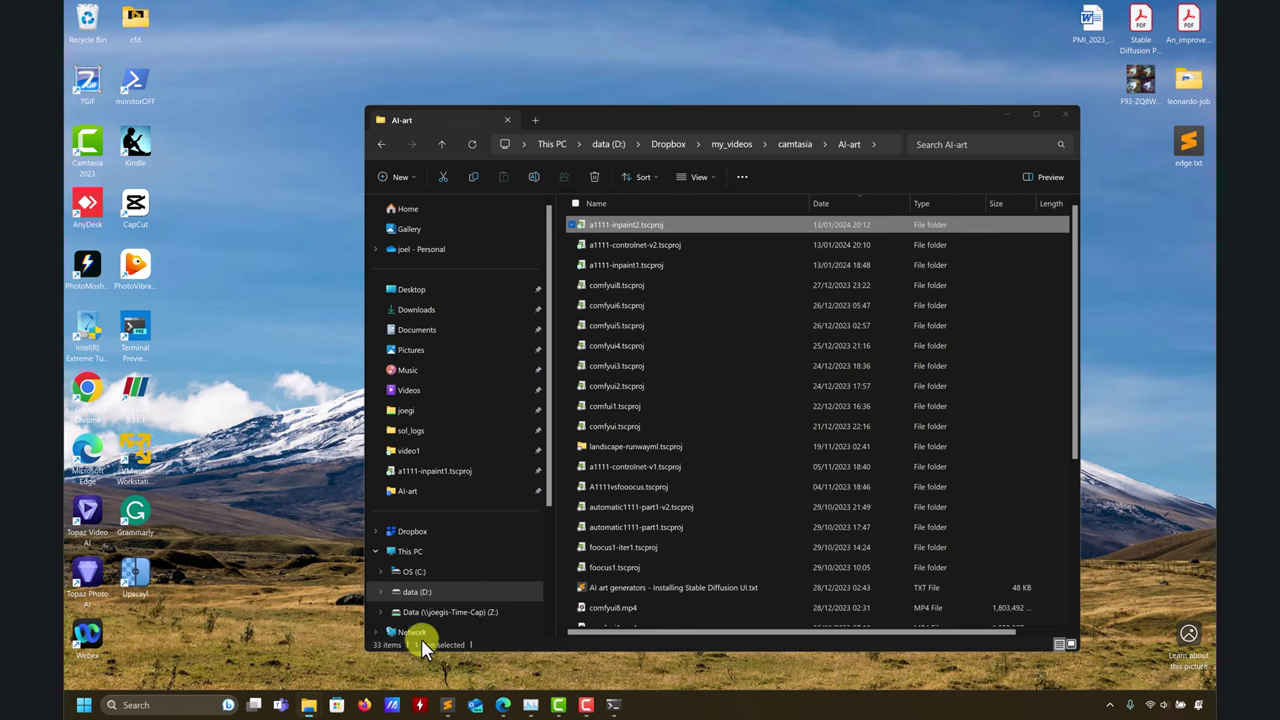
click(421, 640)
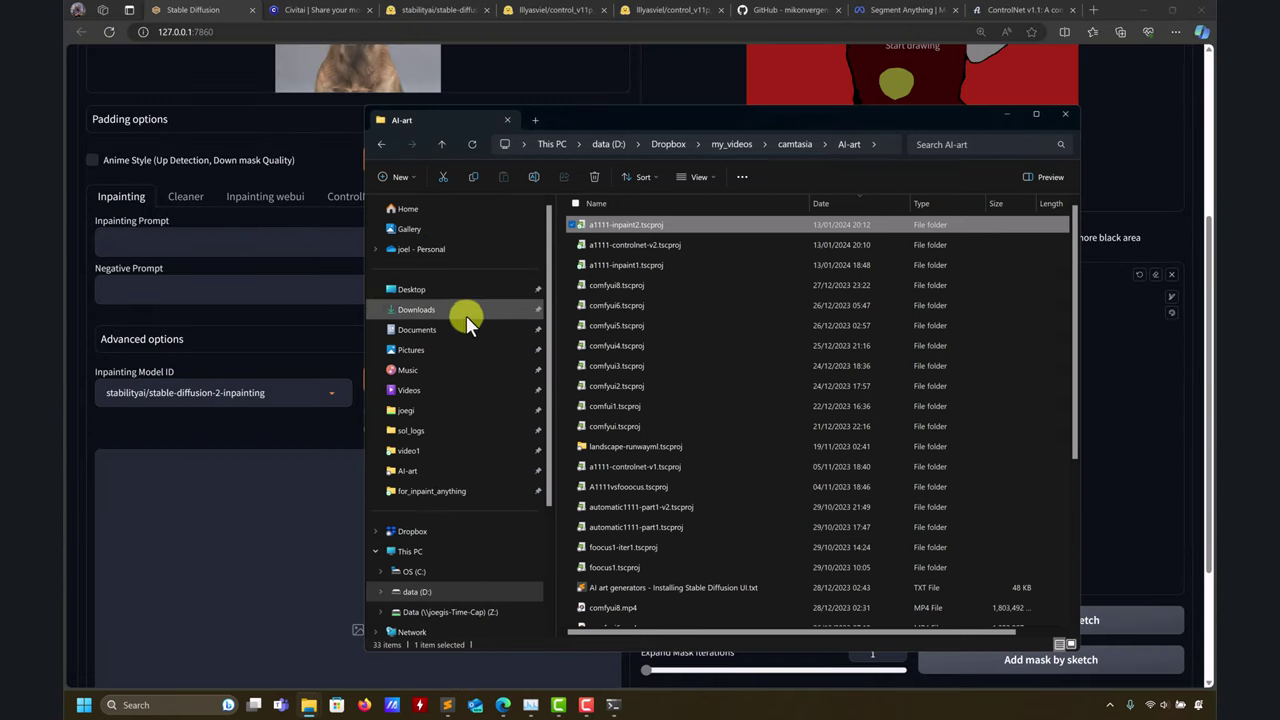
click(439, 573)
click(615, 287)
double_click(615, 287)
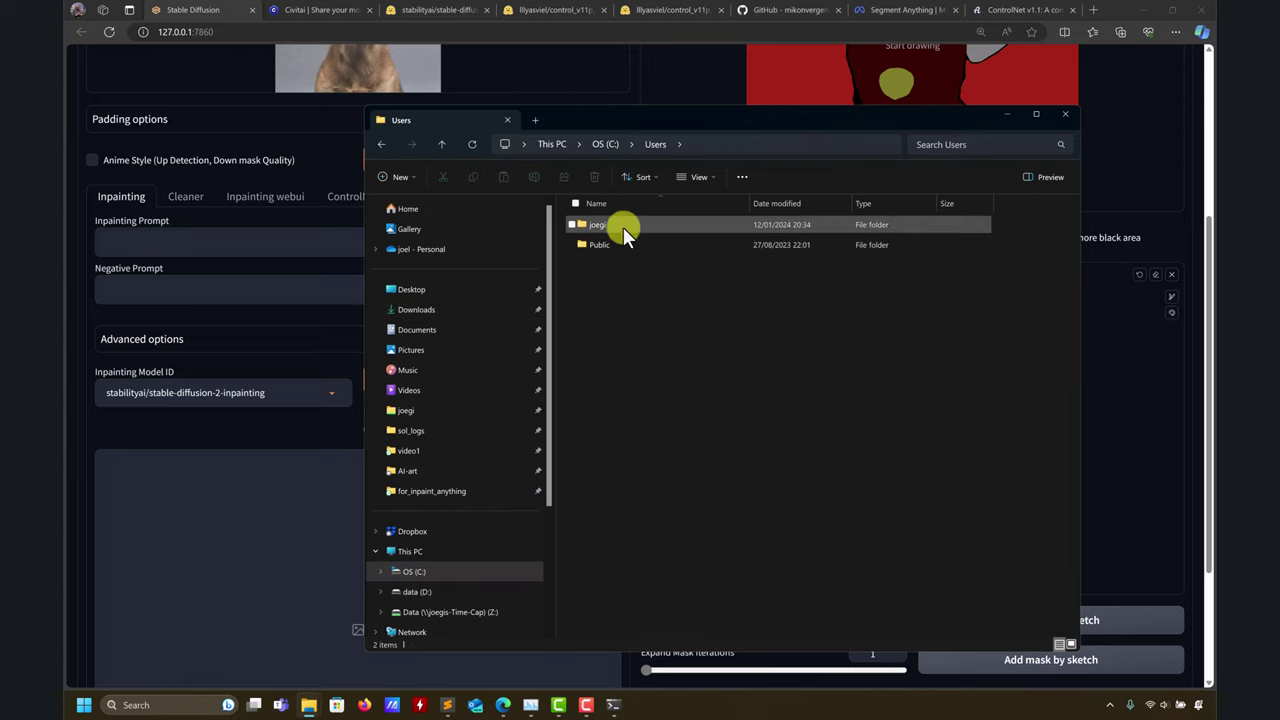
double_click(610, 224)
double_click(605, 225)
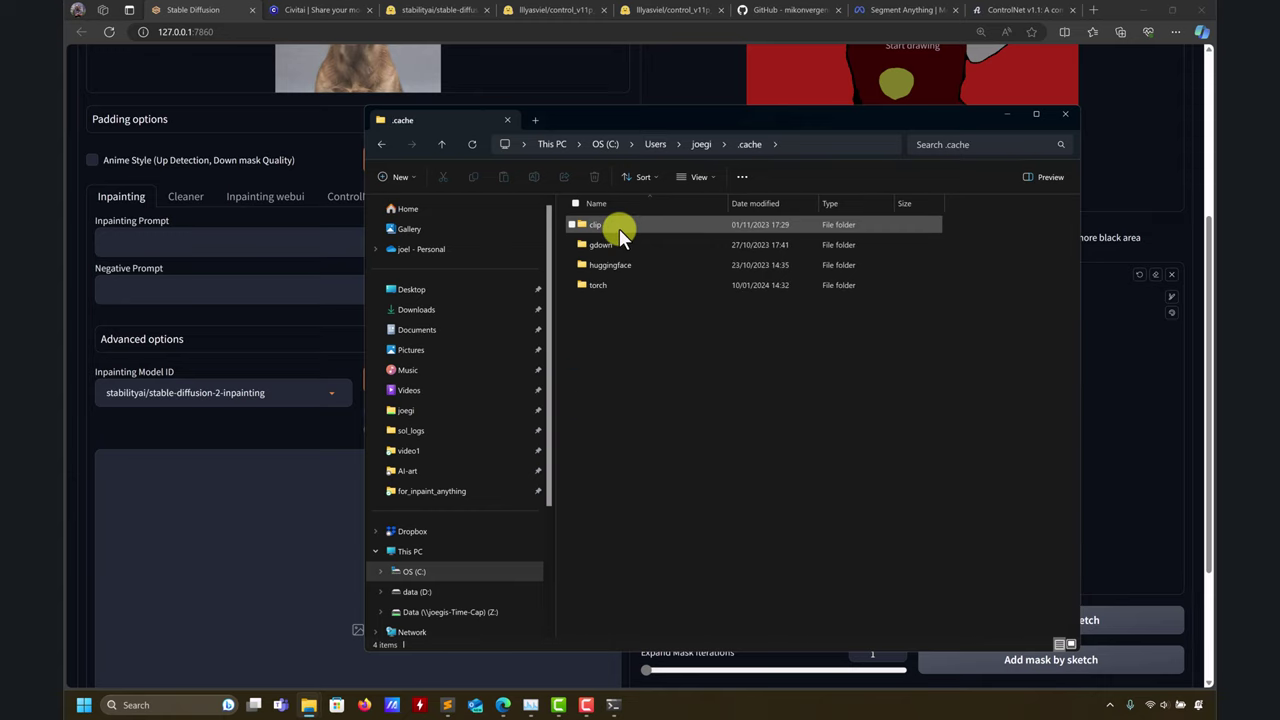
double_click(612, 267)
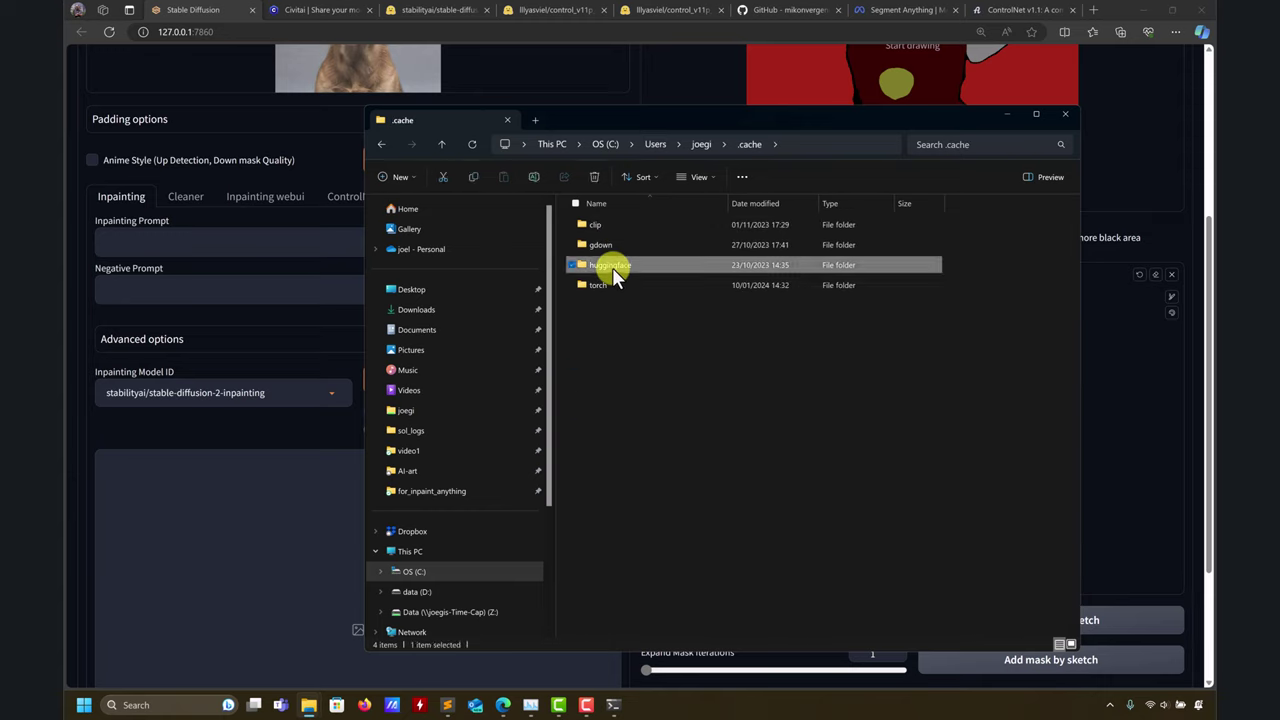
double_click(606, 226)
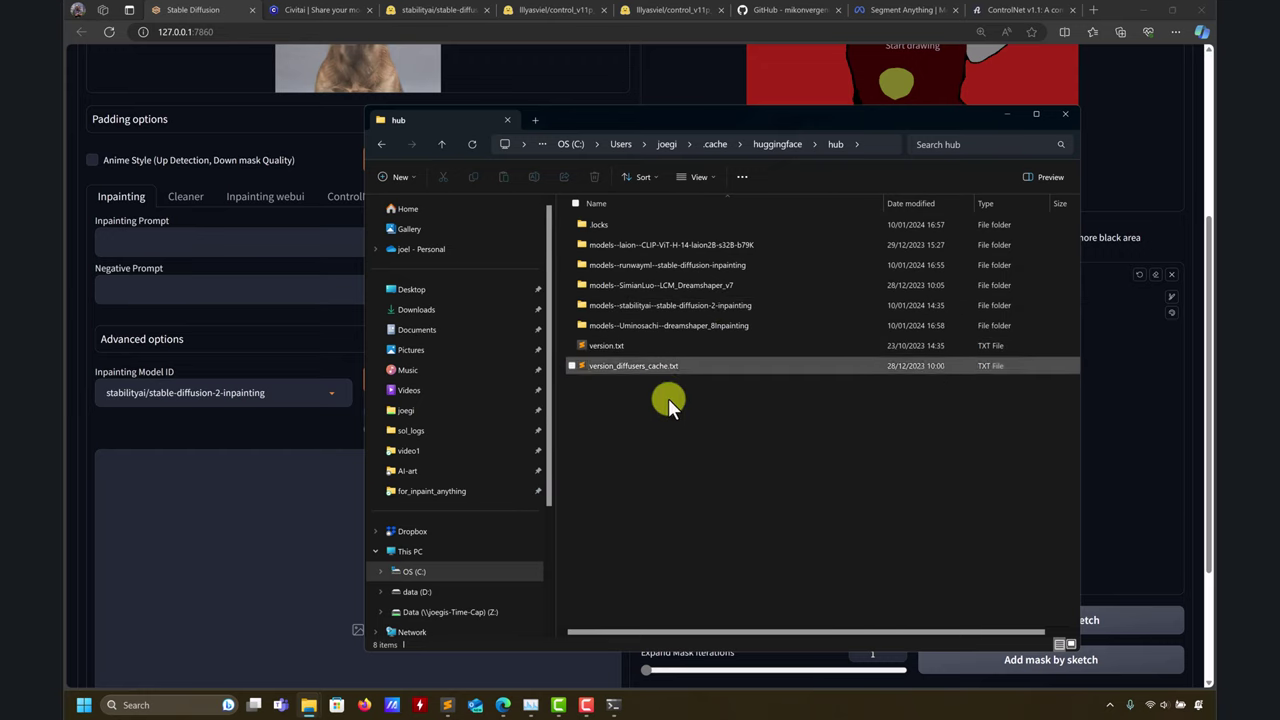
Check the torch\hub folder inside .cache, and switch back to Inpaint Anything in the browser.
click(446, 144)
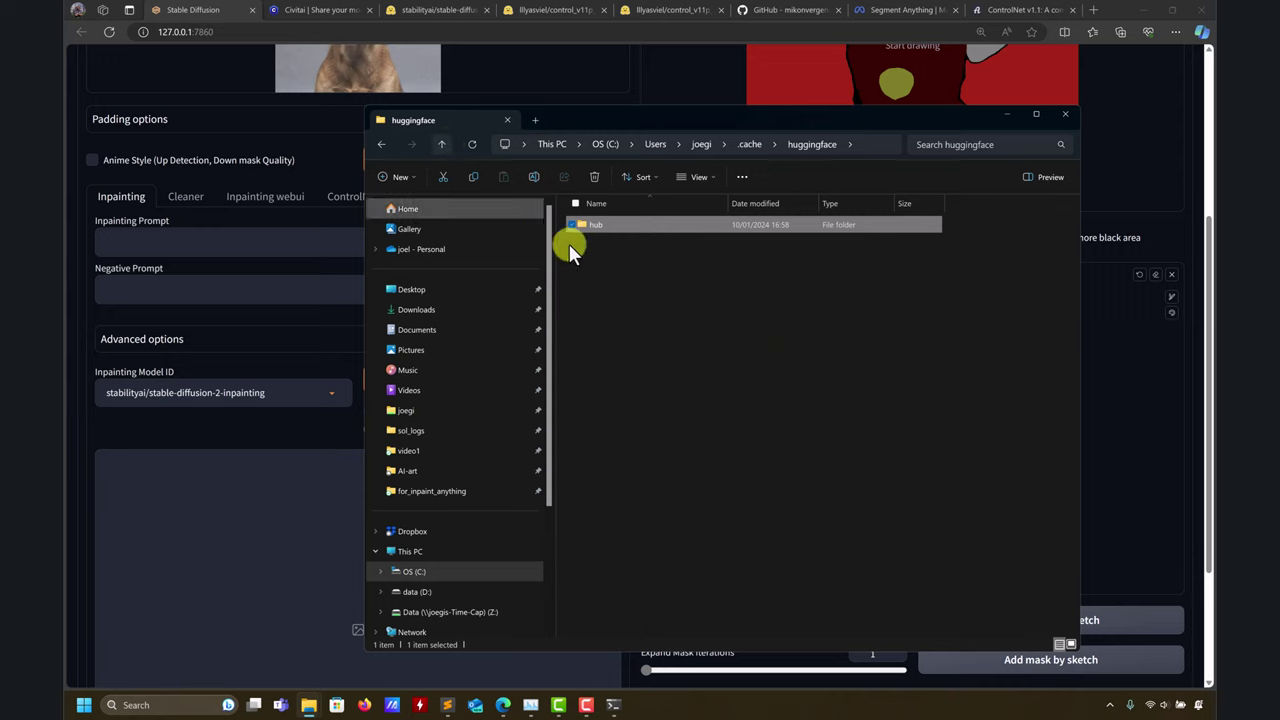
click(448, 143)
click(448, 143)
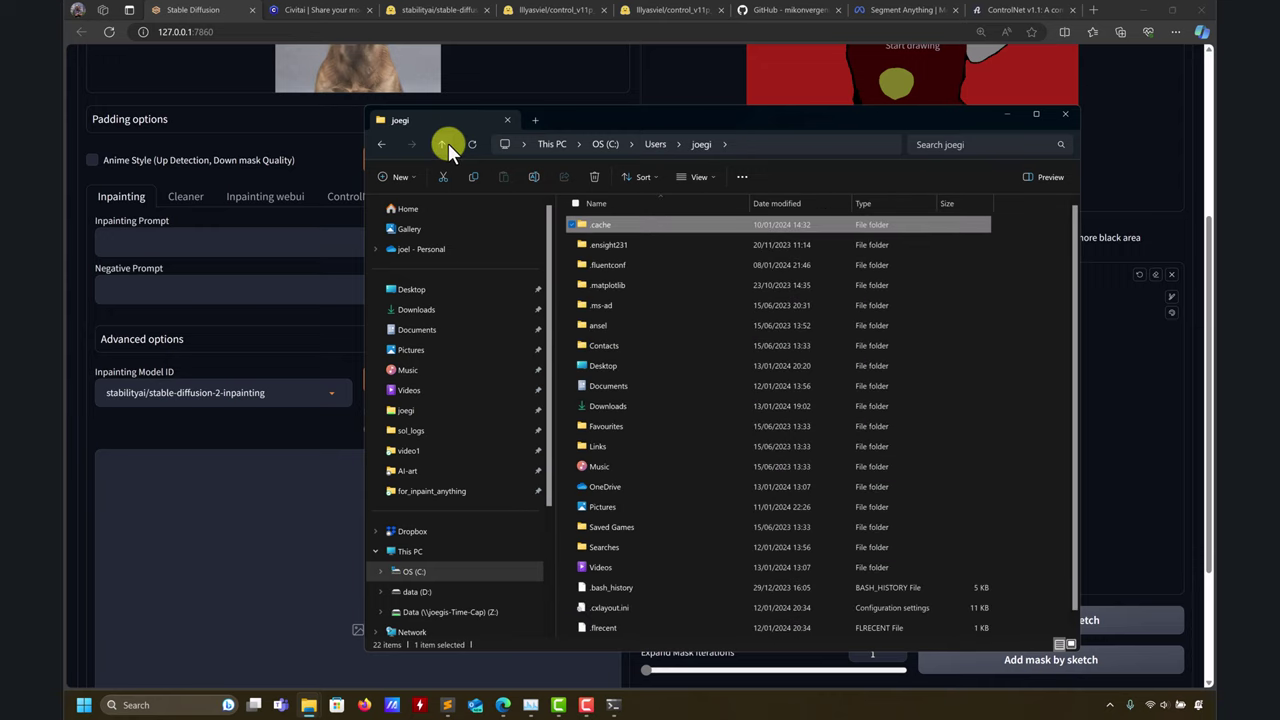
double_click(587, 225)
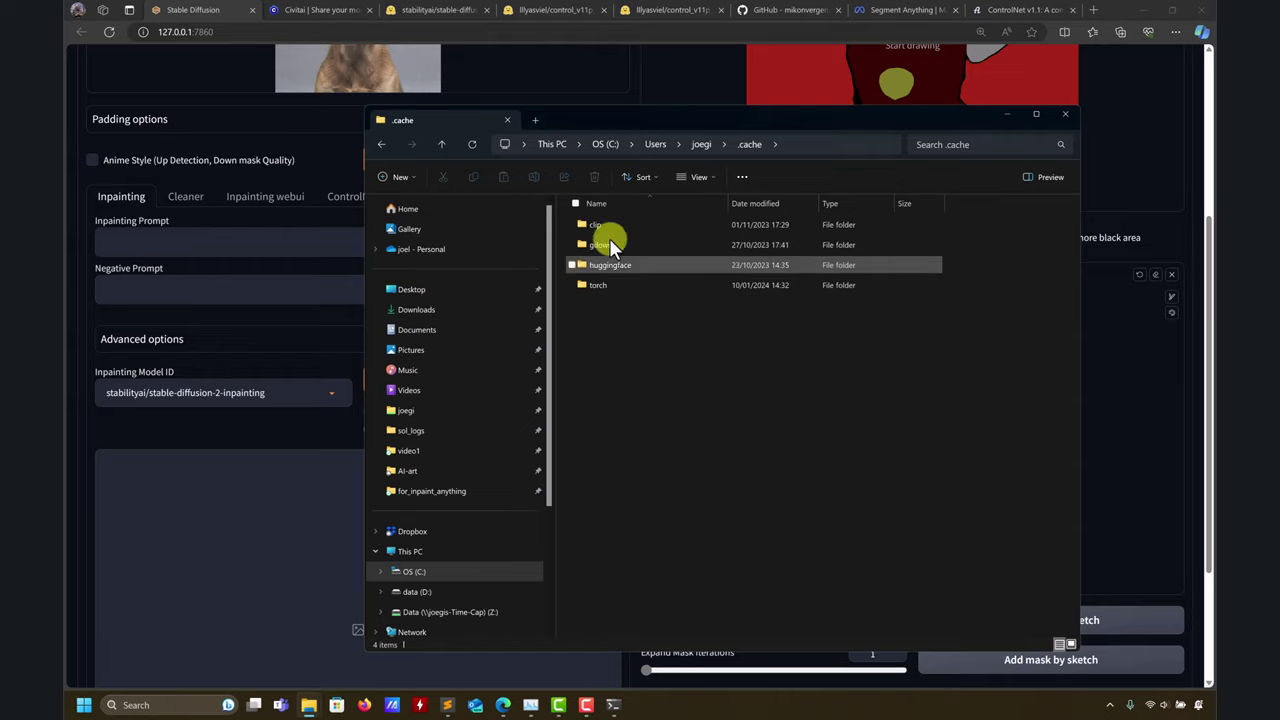
double_click(607, 291)
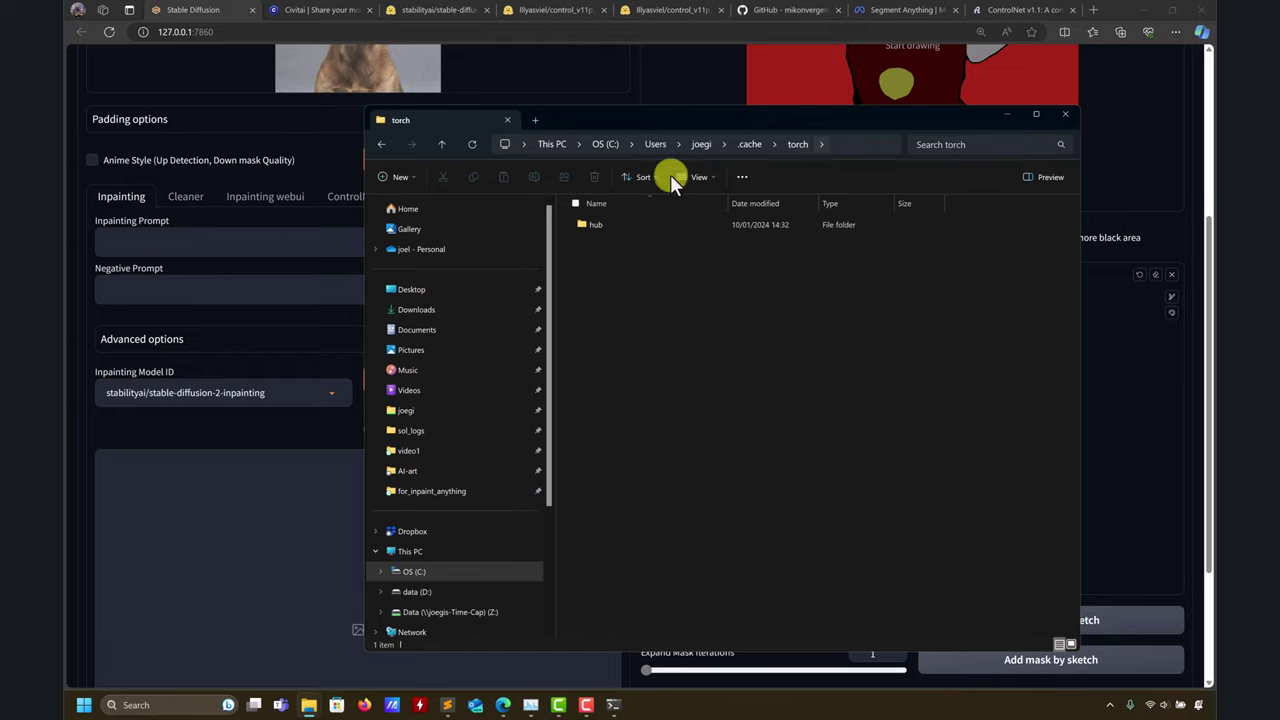
double_click(605, 224)
click(438, 149)
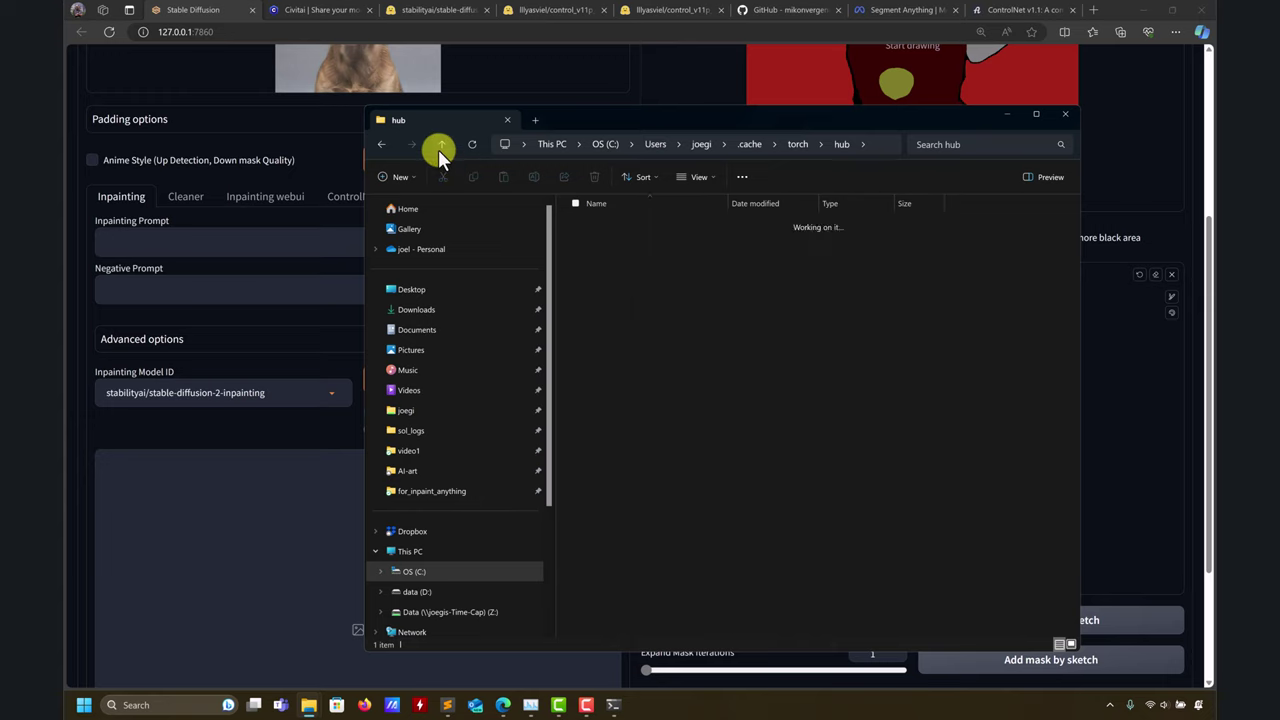
click(438, 149)
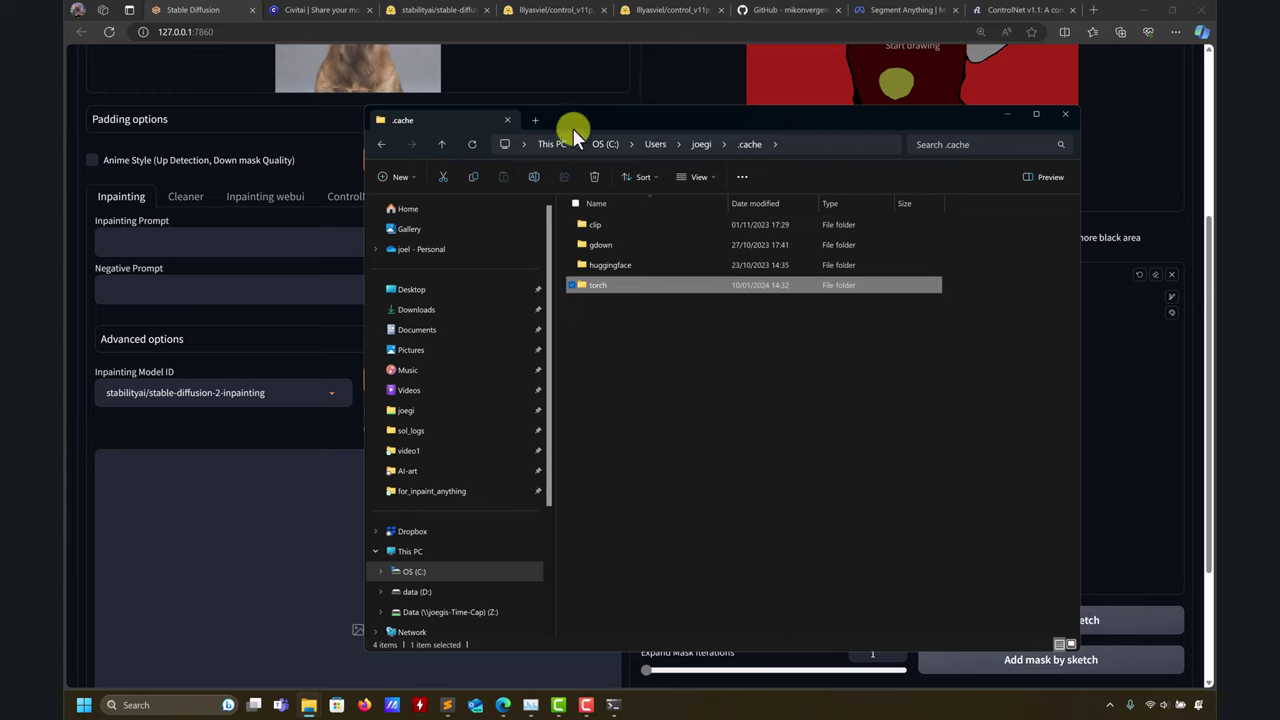
click(1030, 116)
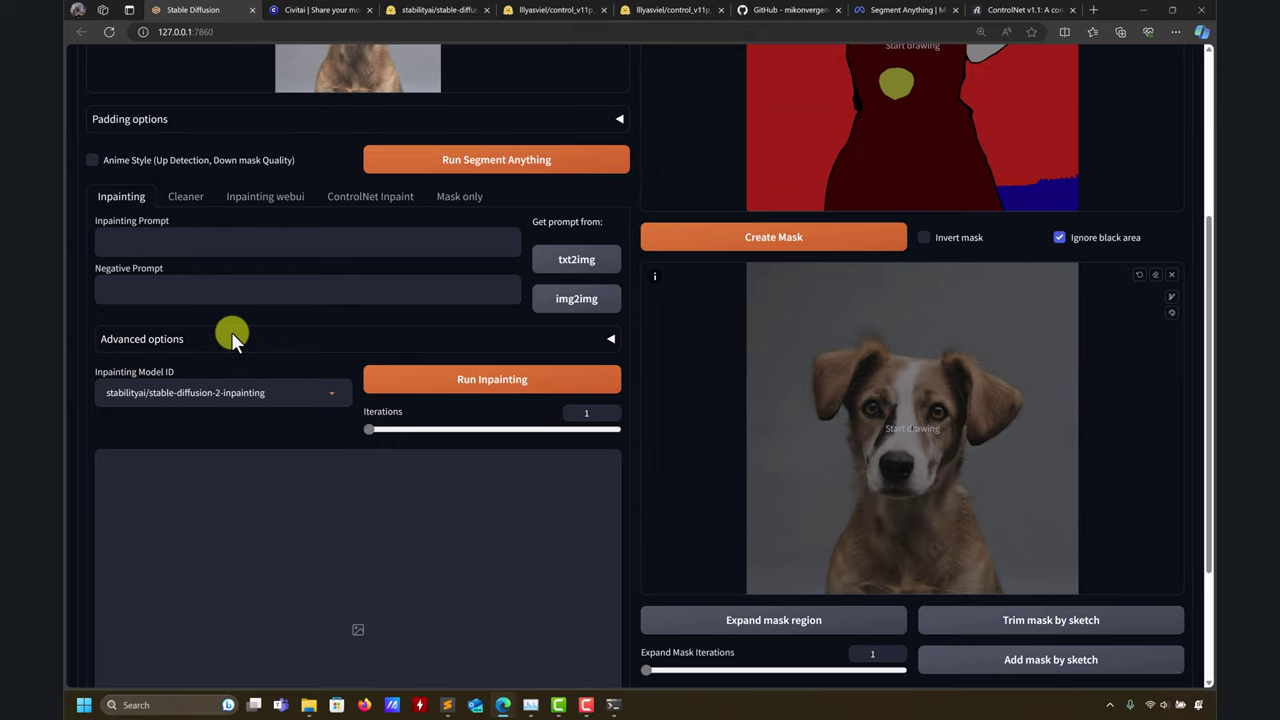
Mark the dog's grey ear segment in the segmentation map, create a mask from it and review the masked ear.
scroll(298, 322, up, 3)
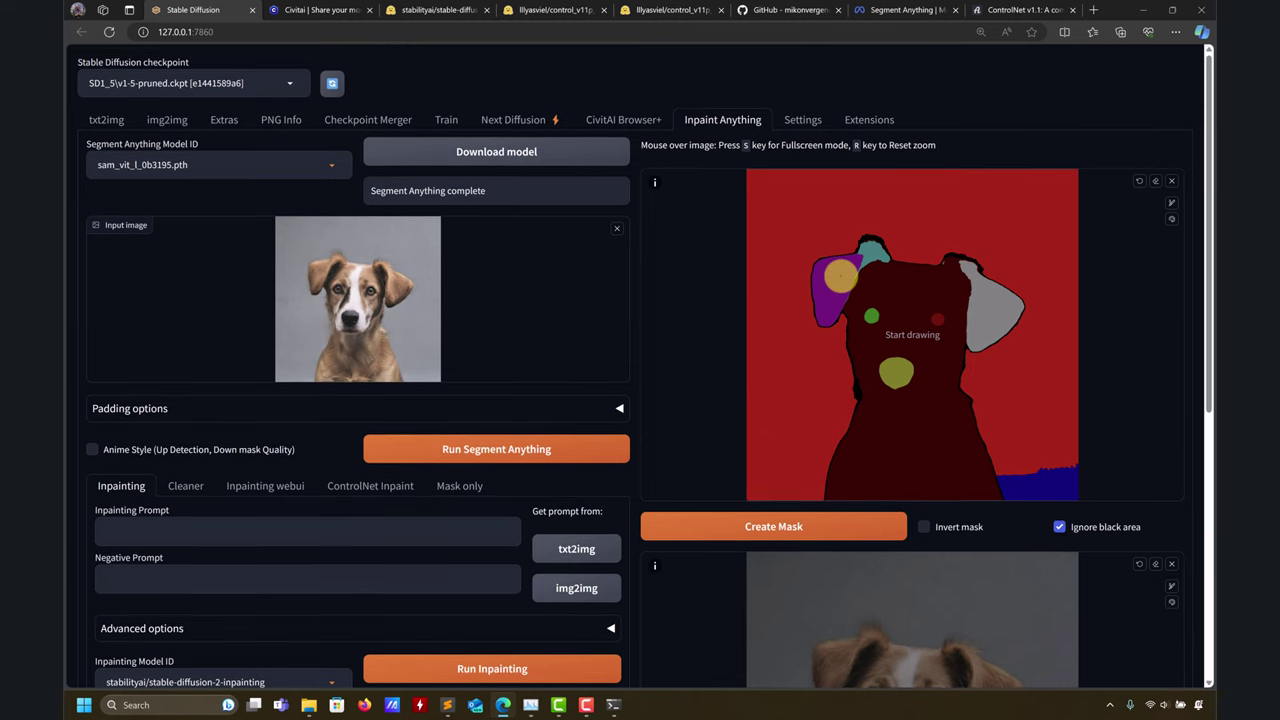
scroll(300, 443, down, 5)
scroll(700, 380, up, 4)
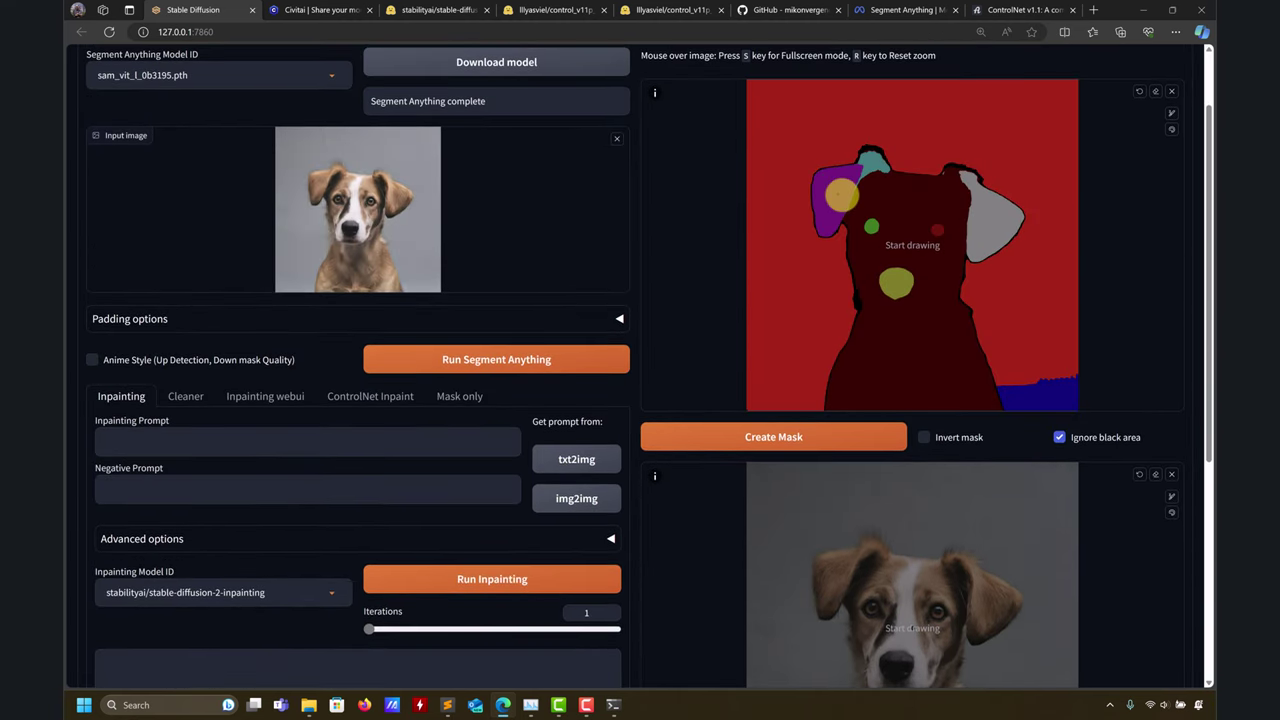
click(990, 210)
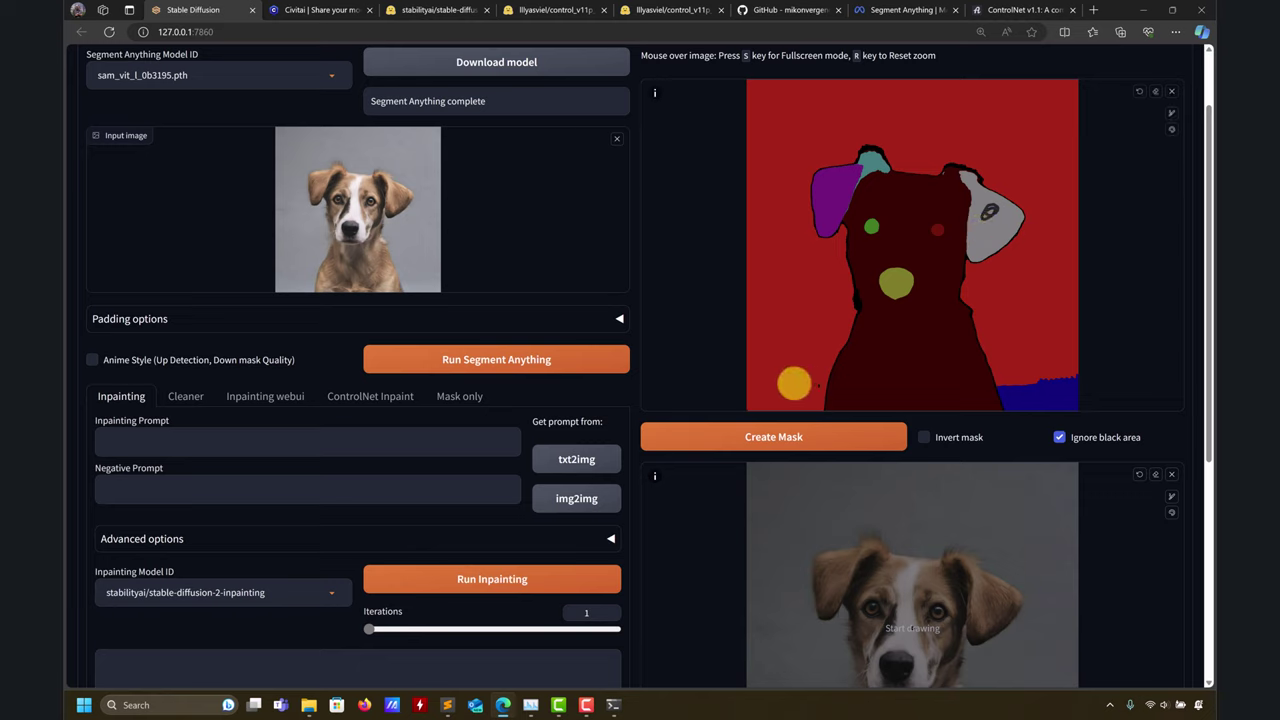
click(757, 440)
scroll(986, 486, down, 2)
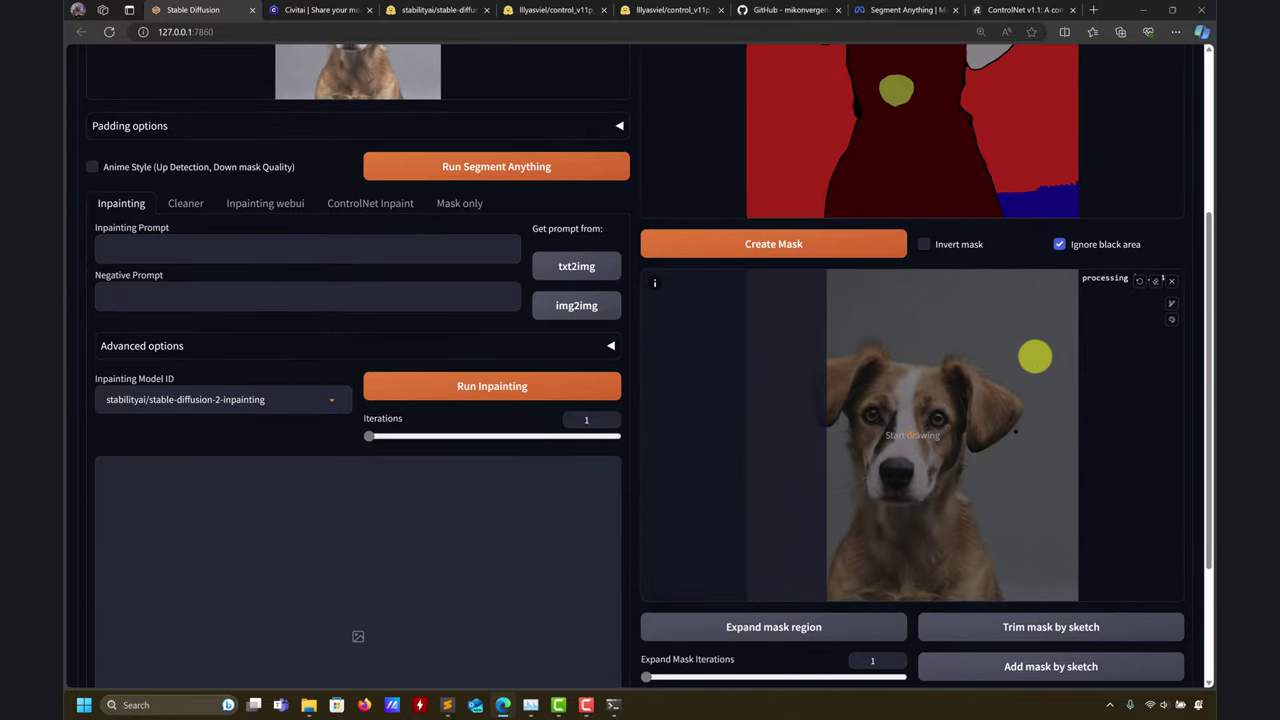
scroll(1040, 420, up, 2)
scroll(1020, 465, down, 2)
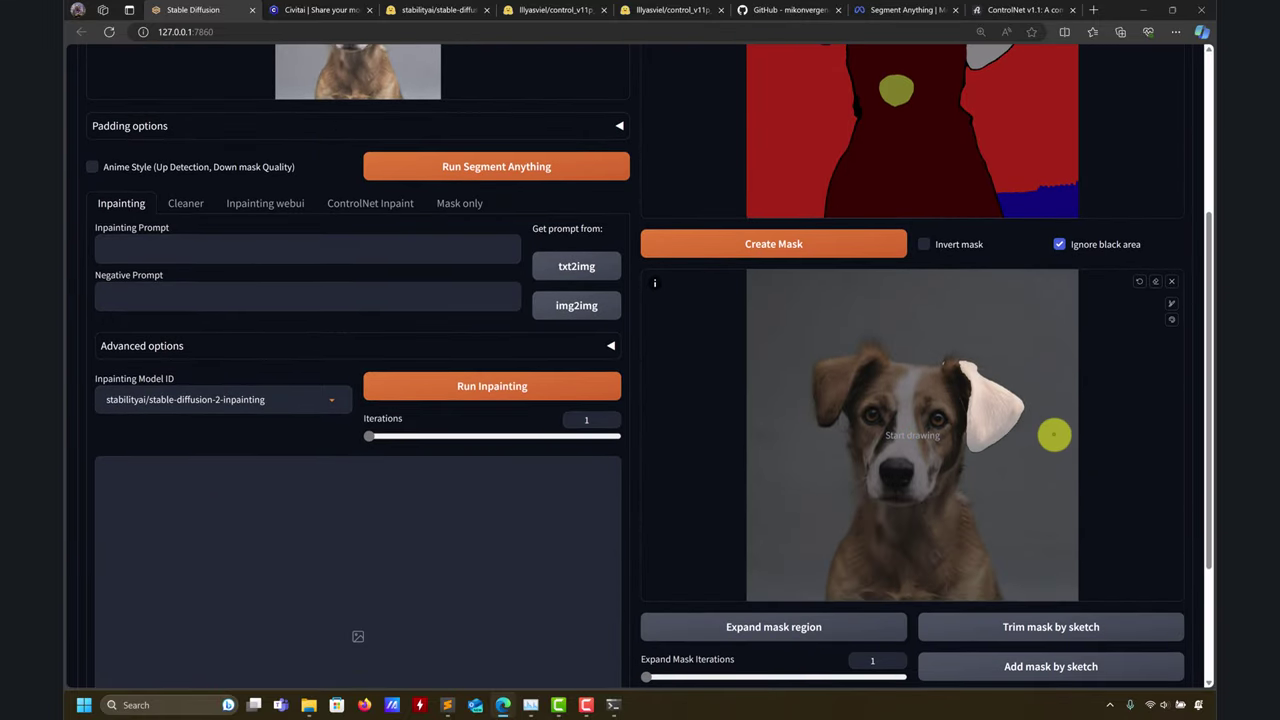
scroll(1048, 434, up, 2)
scroll(1043, 436, down, 2)
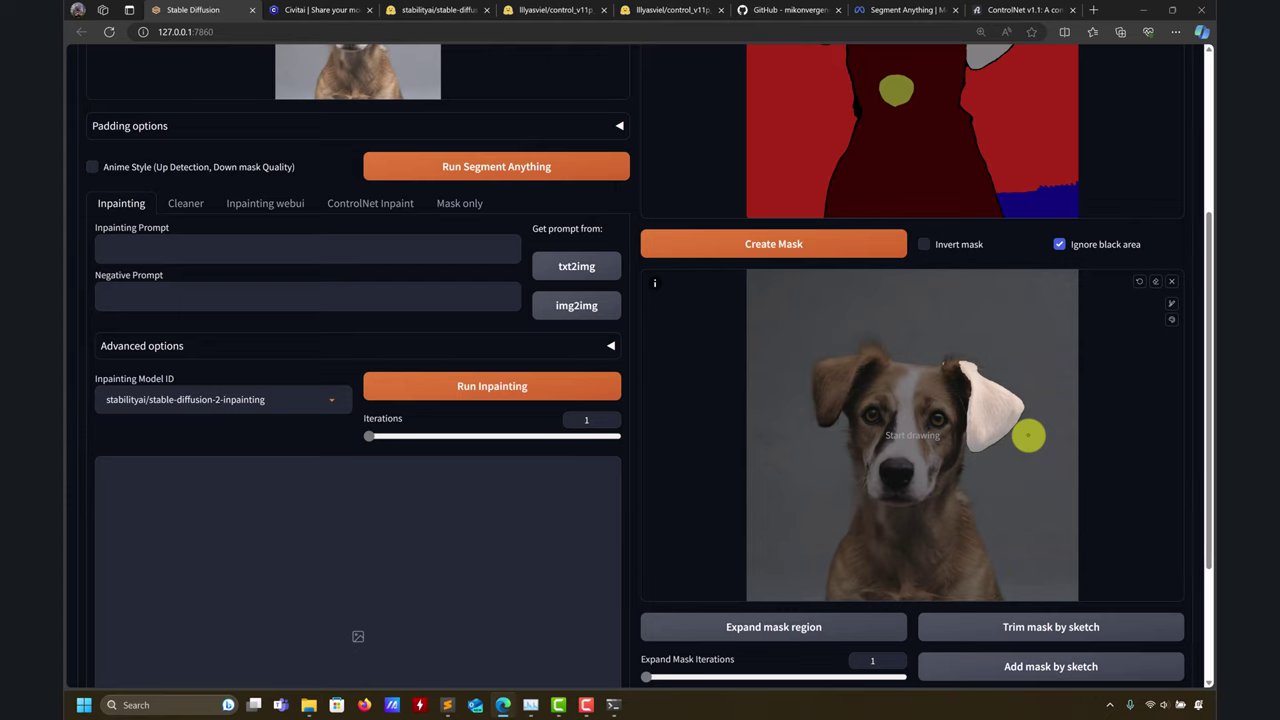
Recreate the mask from the marked ear segment to replace its expanded version.
scroll(1054, 451, down, 1)
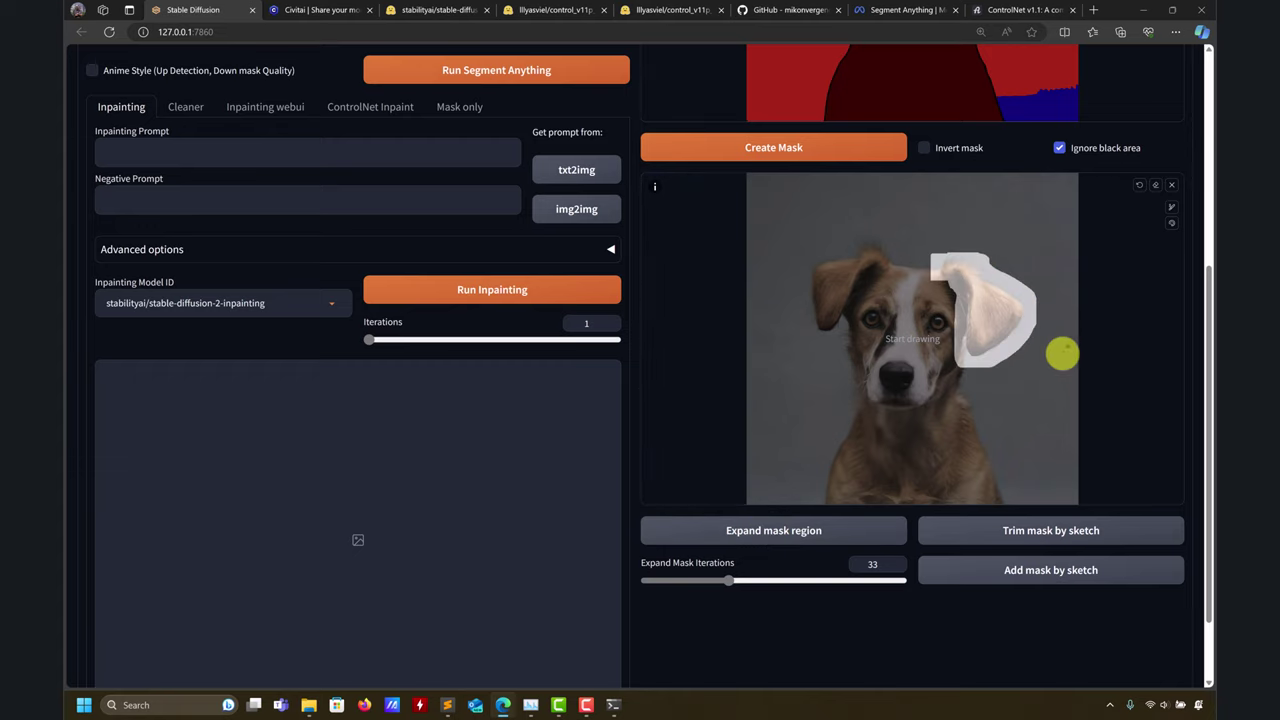
scroll(1040, 345, up, 2)
click(848, 338)
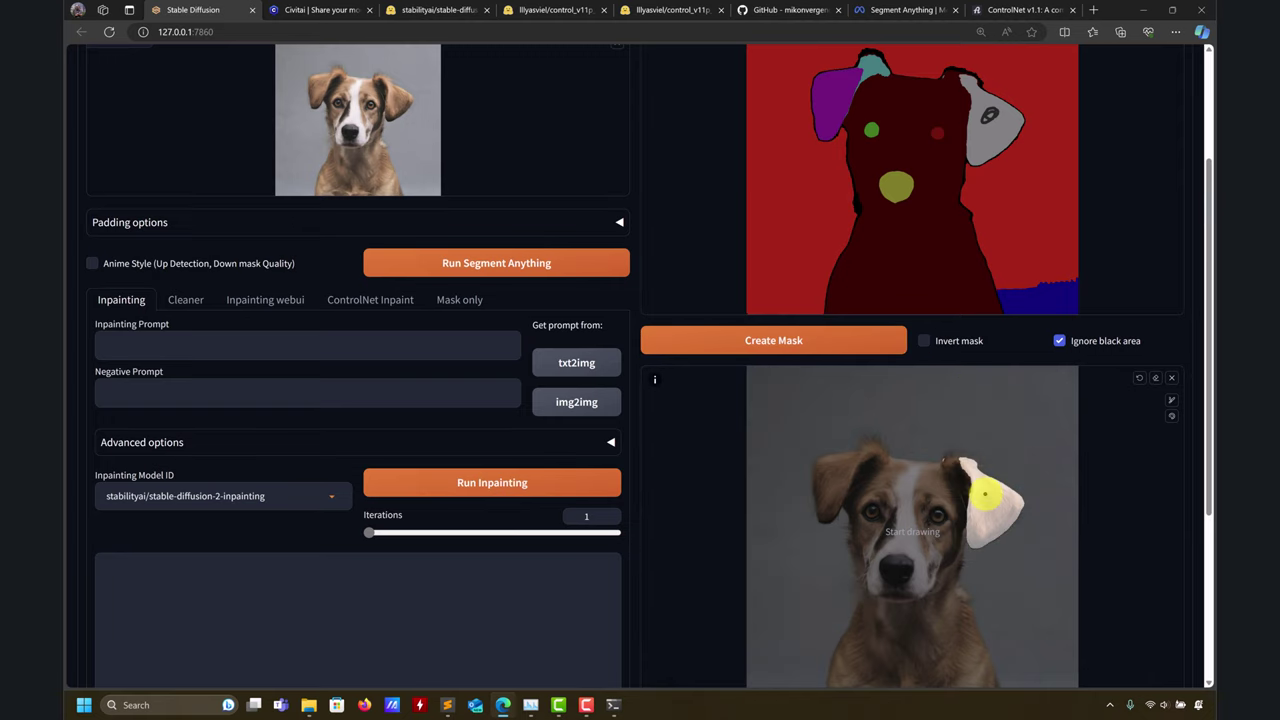
Adjust the brush size, sketch a spot at the inner top edge of the masked ear, and trim it from the mask.
scroll(1000, 520, down, 2)
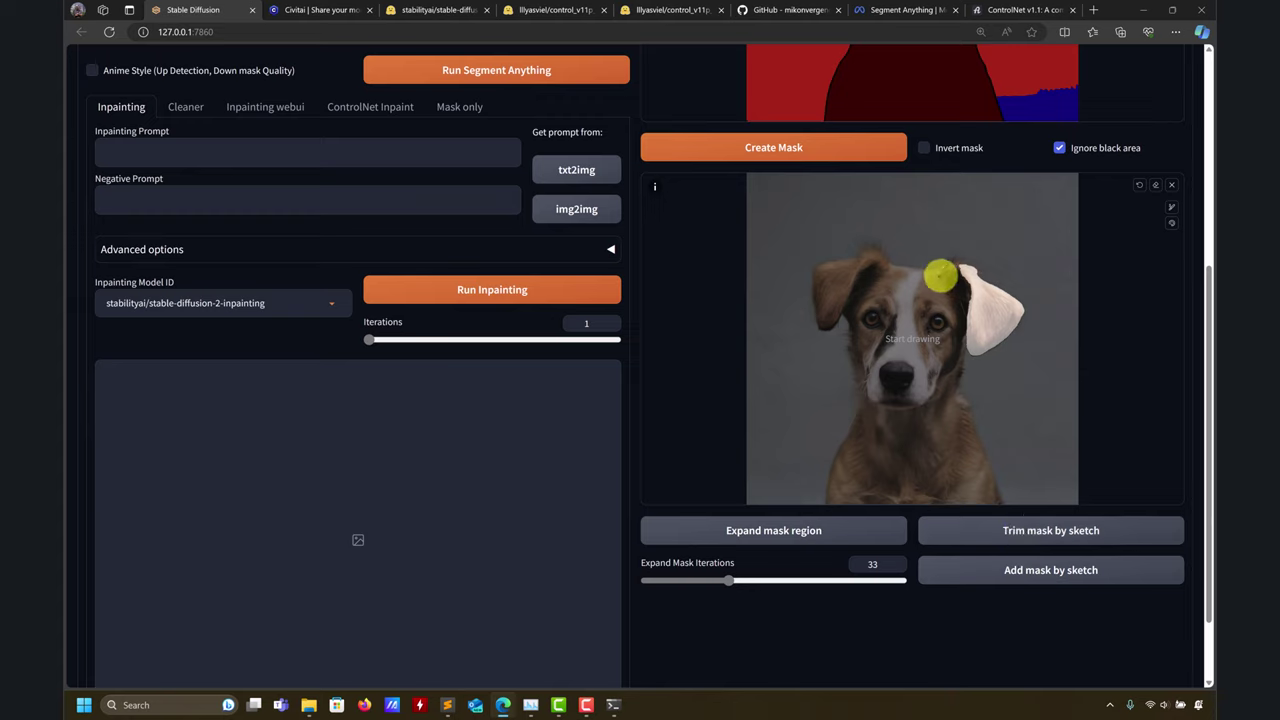
click(1033, 247)
click(1171, 207)
mouse_move(1163, 208)
mouse_down()
mouse_move(1088, 206)
mouse_move(1103, 216)
mouse_up()
click(943, 265)
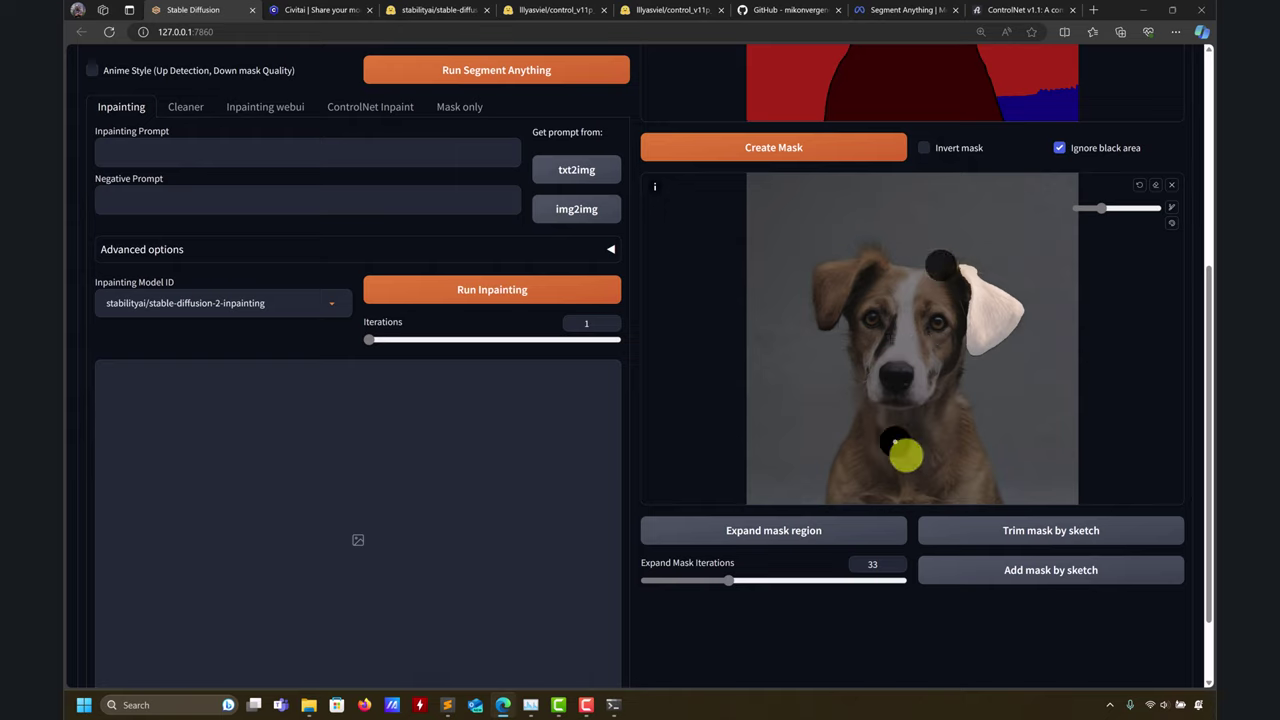
click(1058, 548)
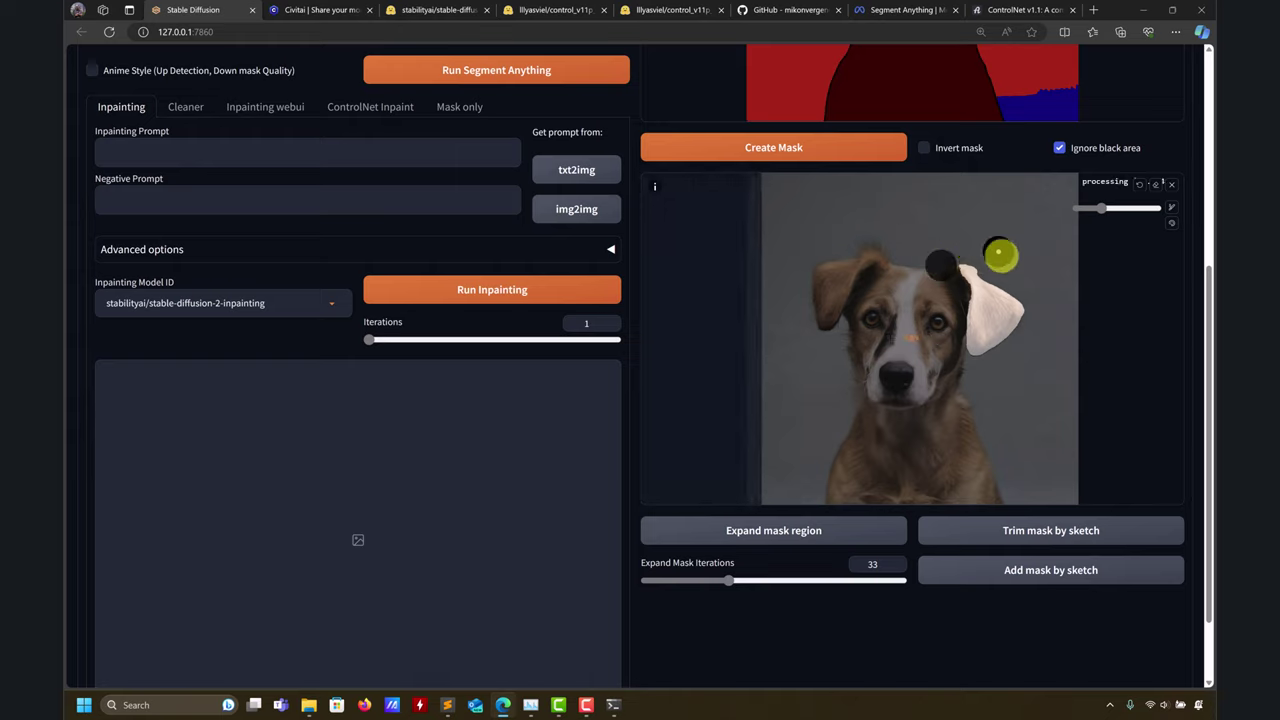
Sketch a small patch on the background above the dog's unmasked ear and add it to the mask.
click(1052, 574)
drag(857, 200, 820, 218)
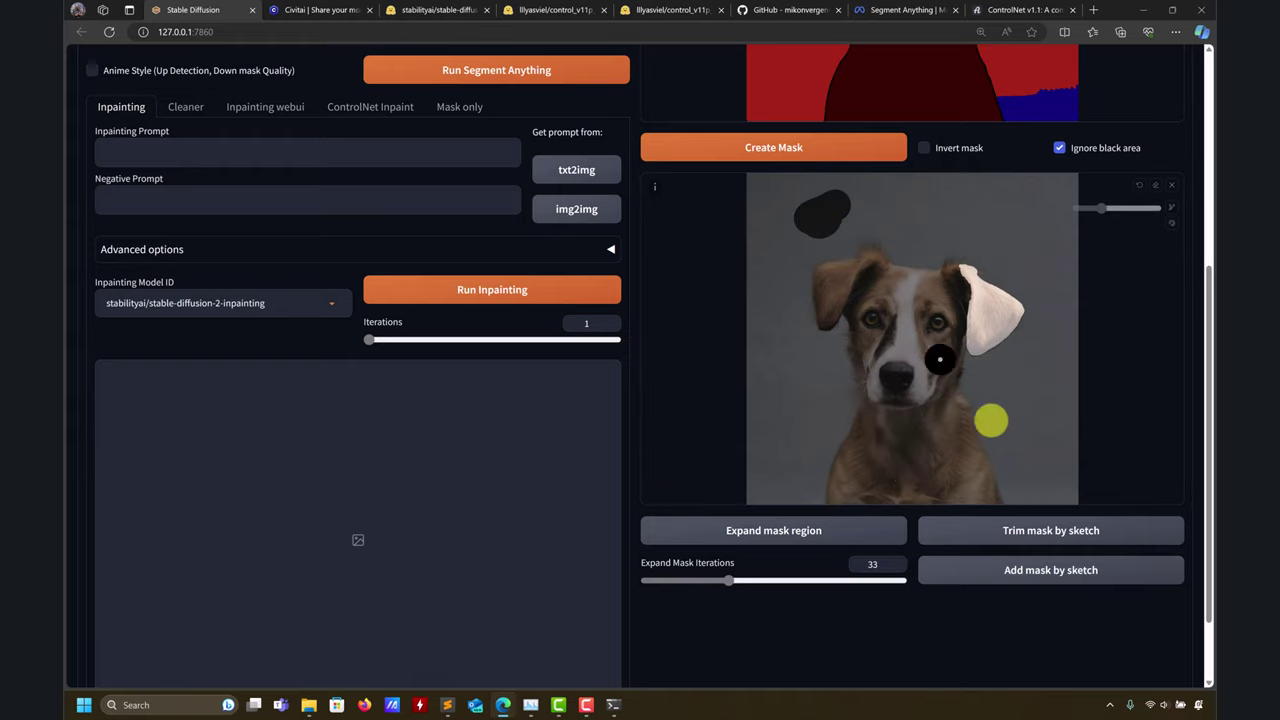
click(1070, 586)
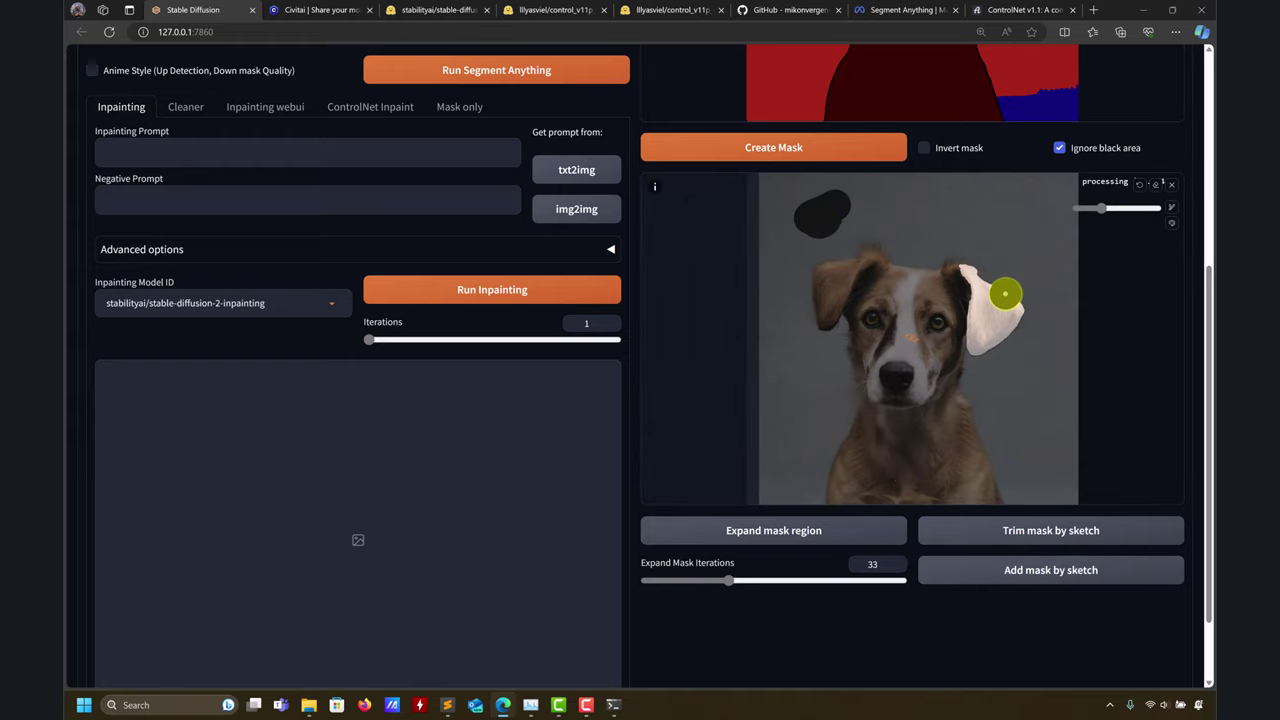
Sketch over the extra background patch, trim it from the mask, and reduce the brush size.
scroll(943, 251, up, 3)
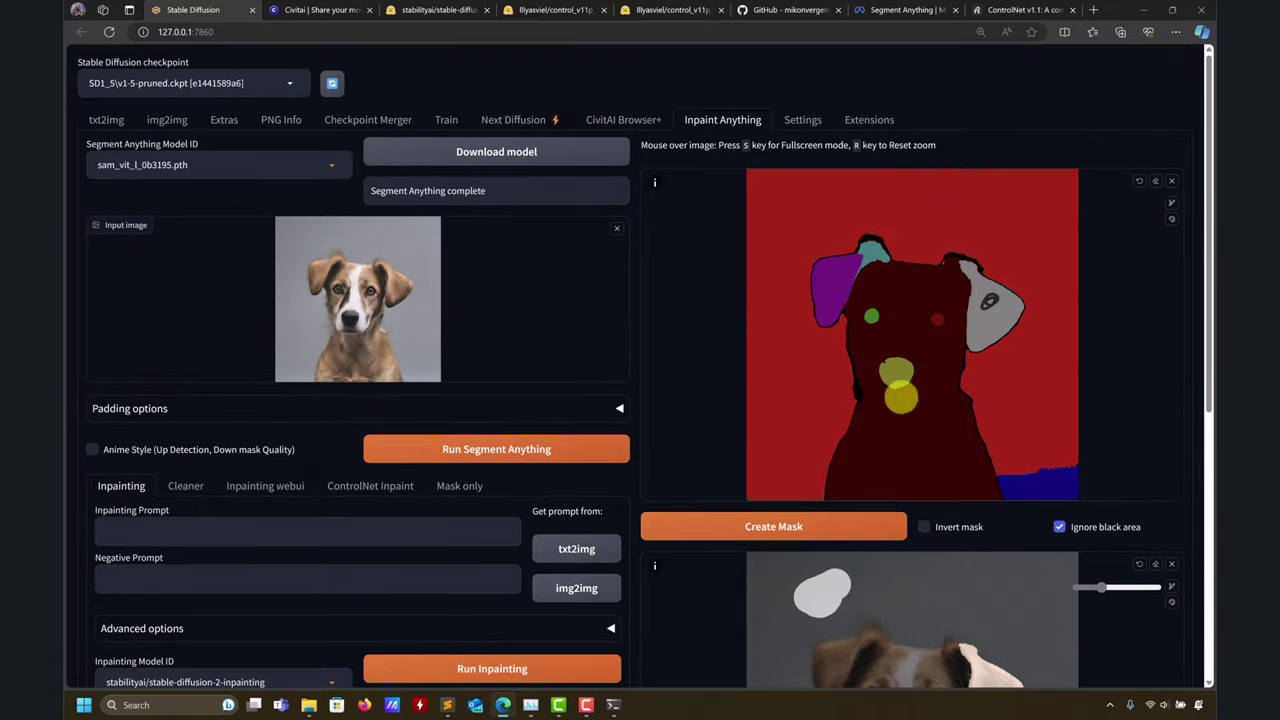
scroll(992, 421, down, 3)
scroll(992, 421, down, 1)
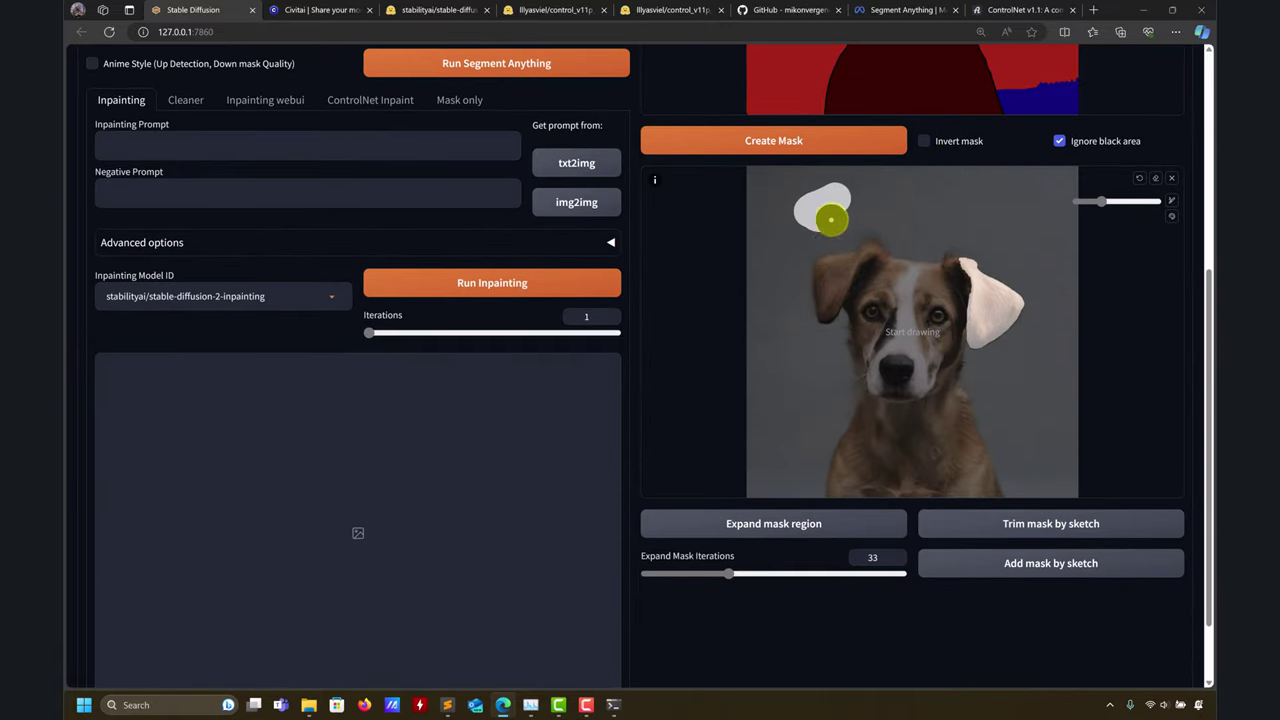
mouse_move(829, 209)
mouse_down()
mouse_move(804, 205)
mouse_move(820, 249)
mouse_up()
click(1043, 523)
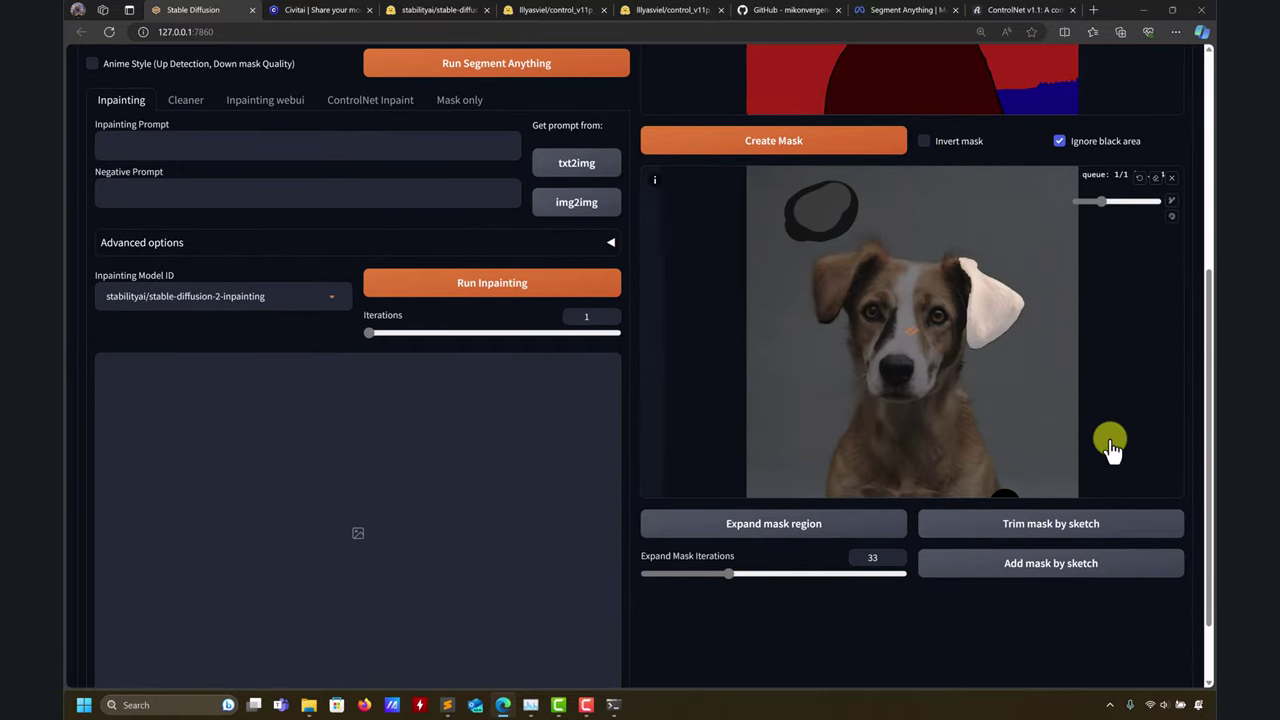
click(1098, 202)
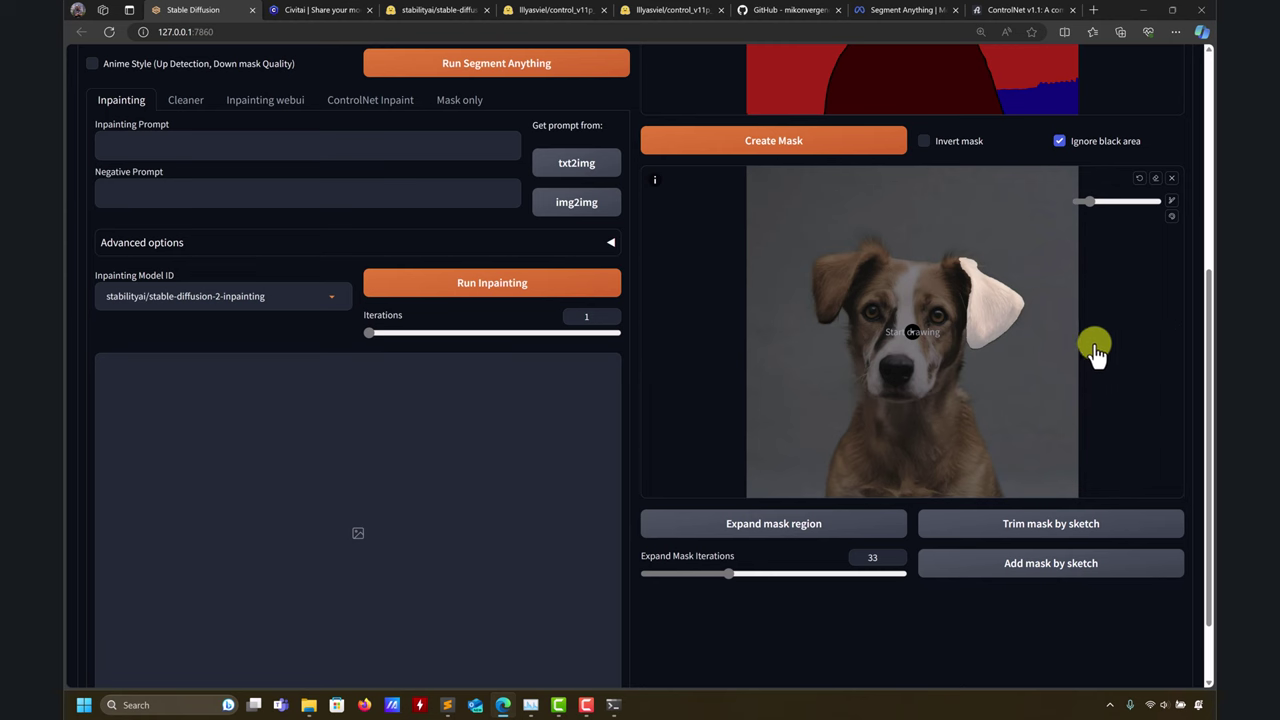
Run Cleaner with the lama model on the masked ear.
scroll(1094, 349, up, 2)
scroll(1097, 335, up, 1)
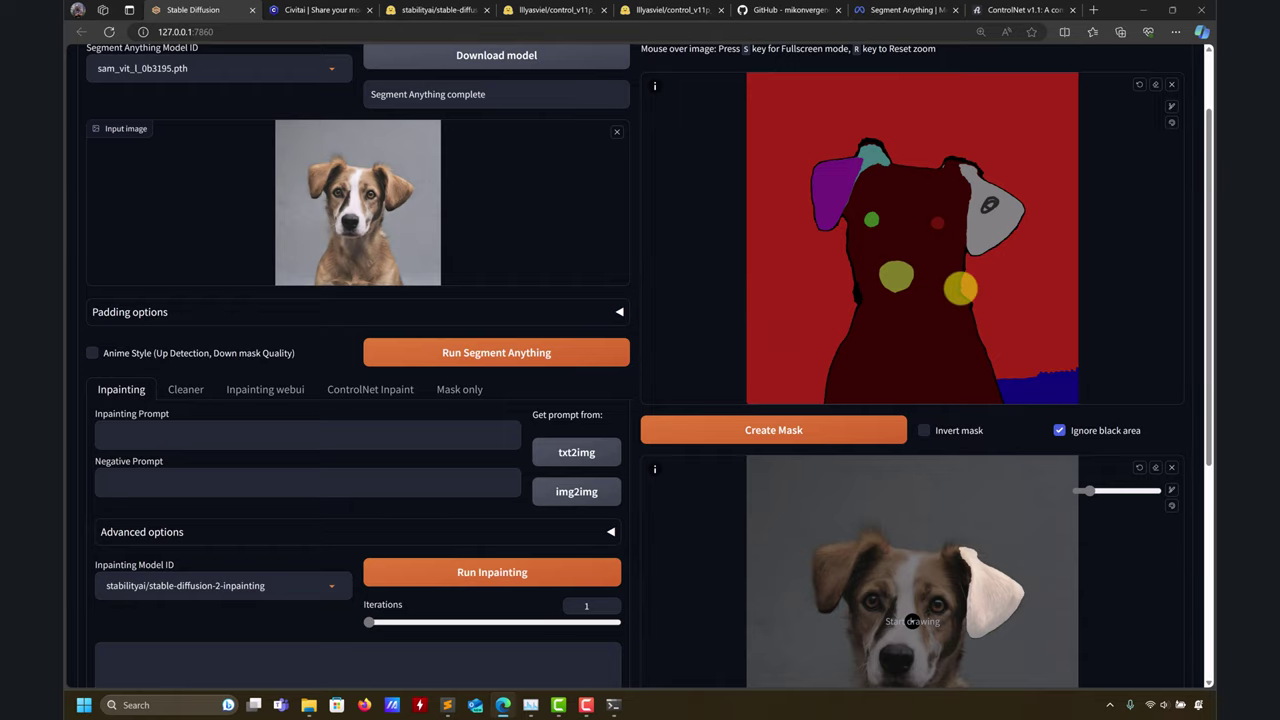
scroll(735, 490, down, 2)
scroll(735, 490, down, 1)
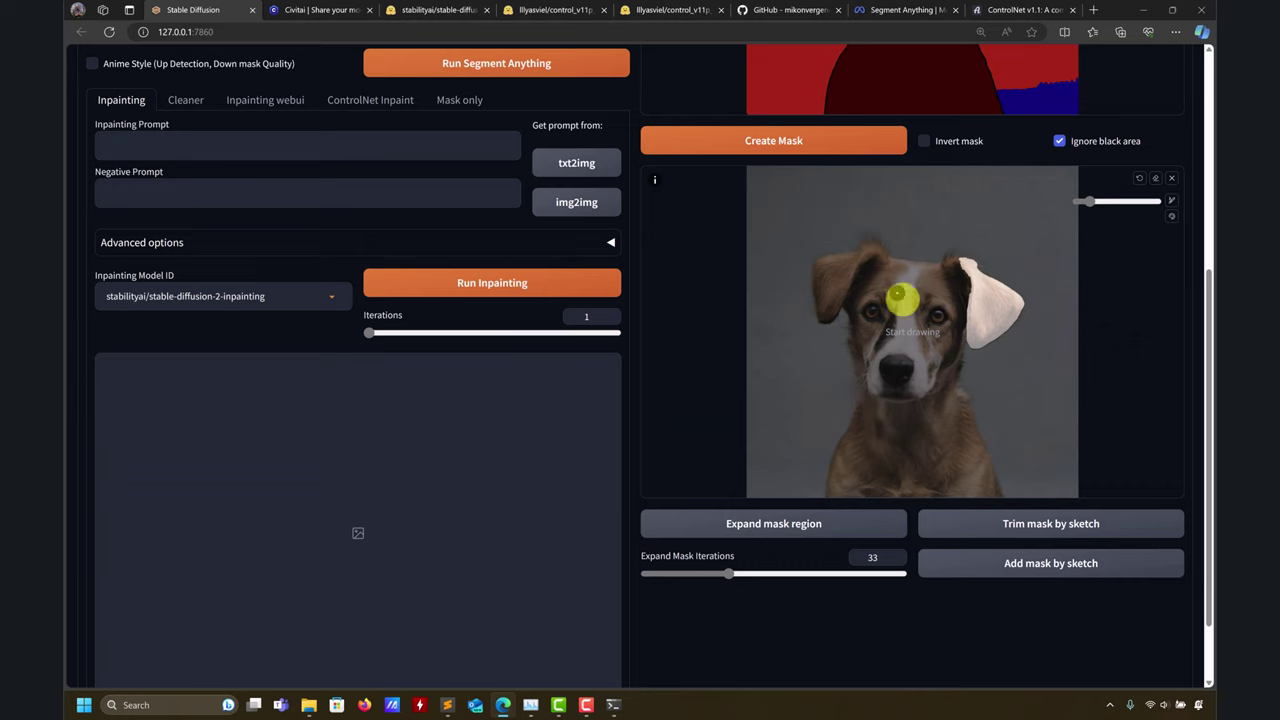
scroll(700, 340, up, 2)
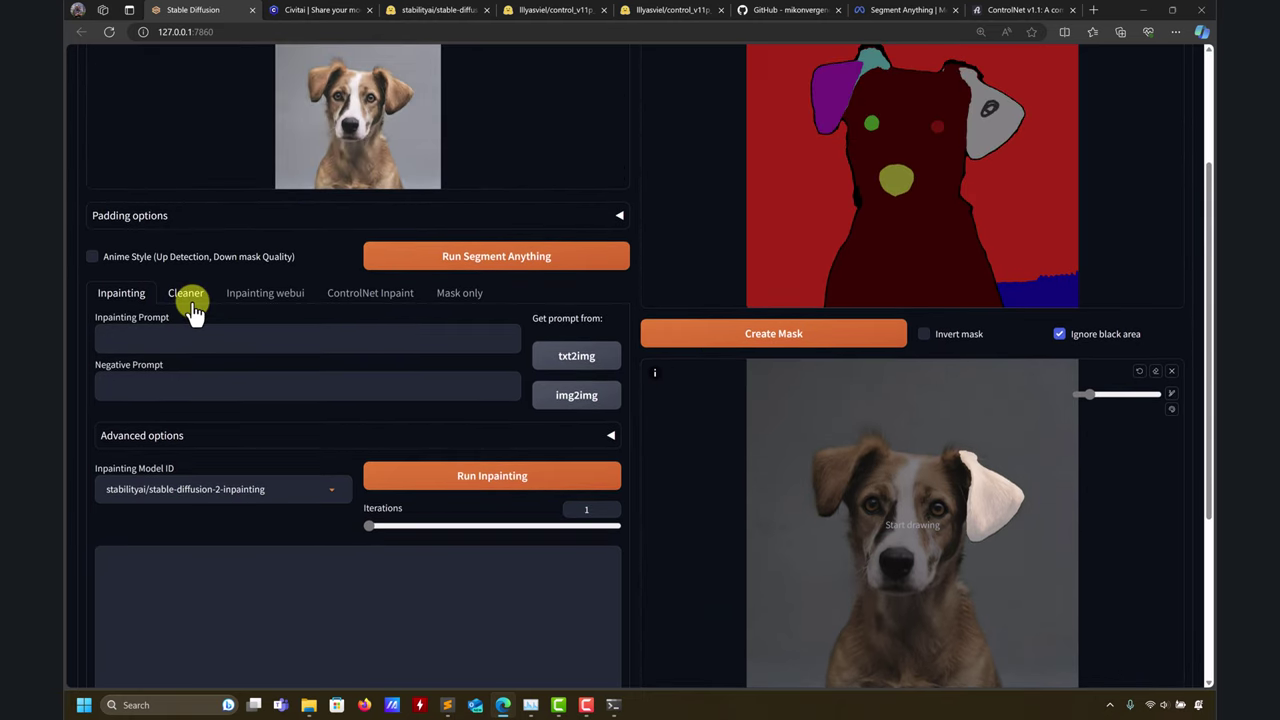
click(190, 300)
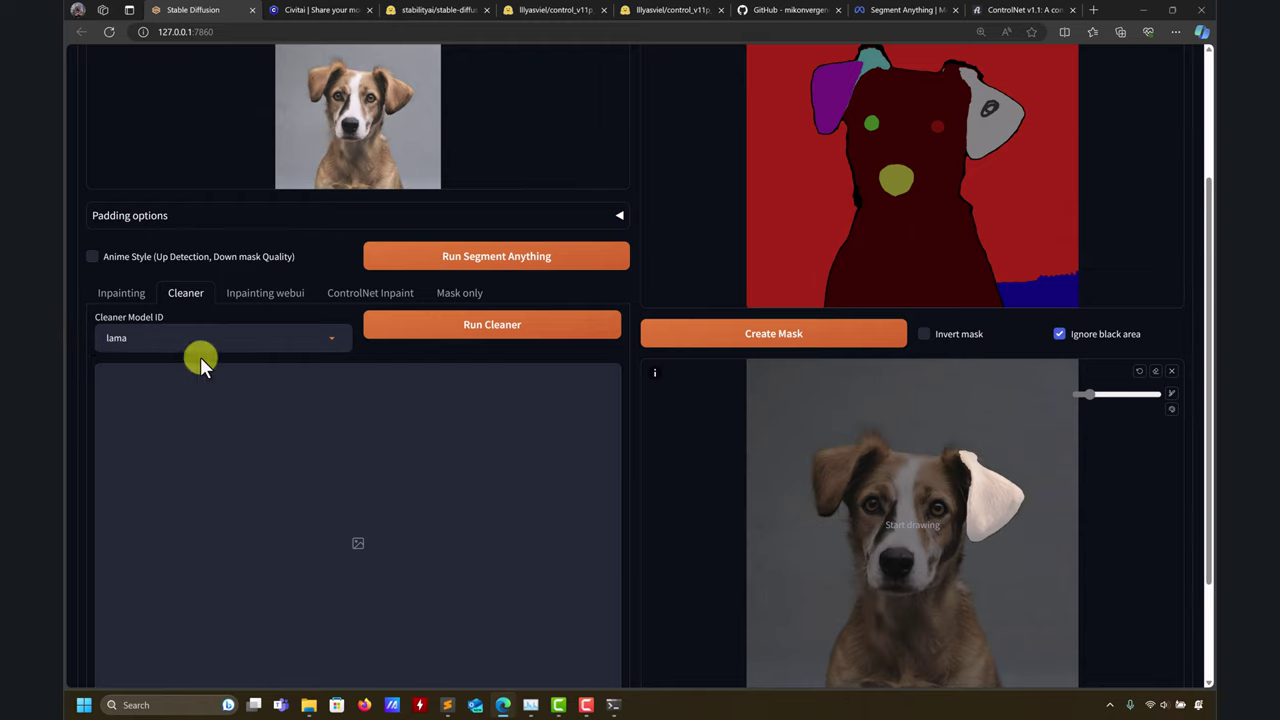
click(455, 332)
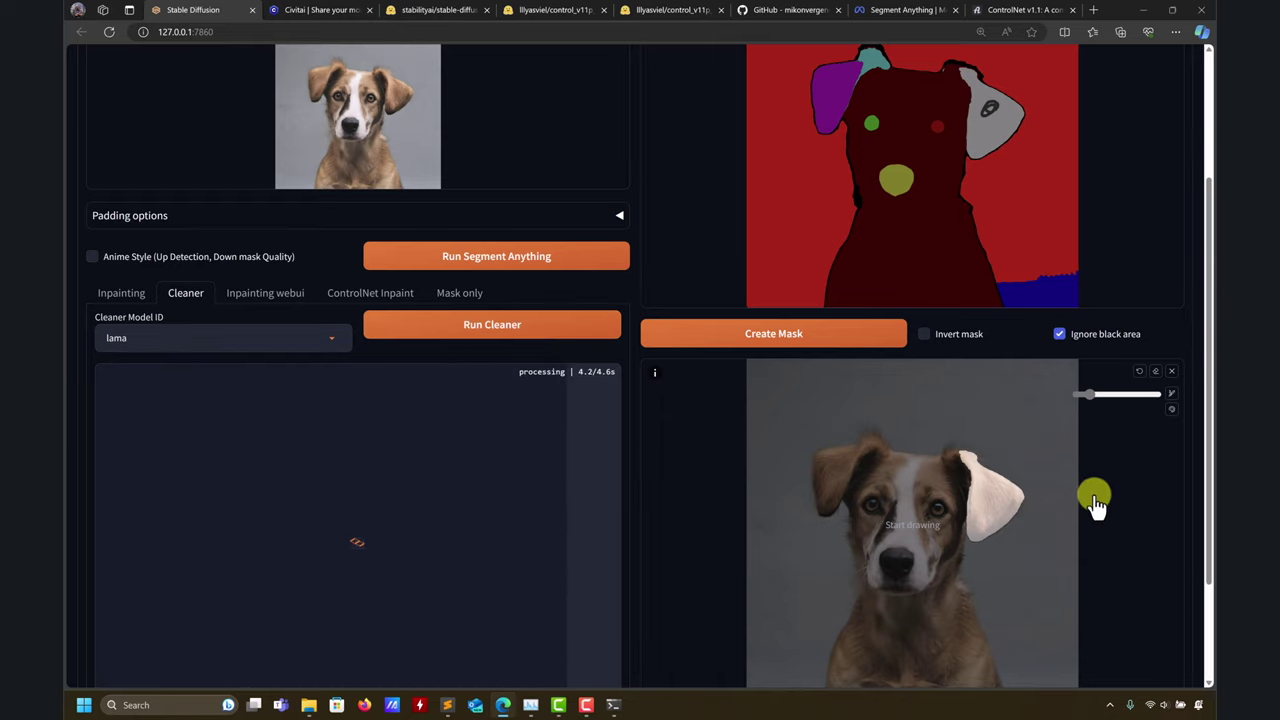
Expand the ear mask region with 10 iterations and rerun Cleaner with the lama model.
scroll(592, 490, down, 1)
scroll(592, 490, down, 1)
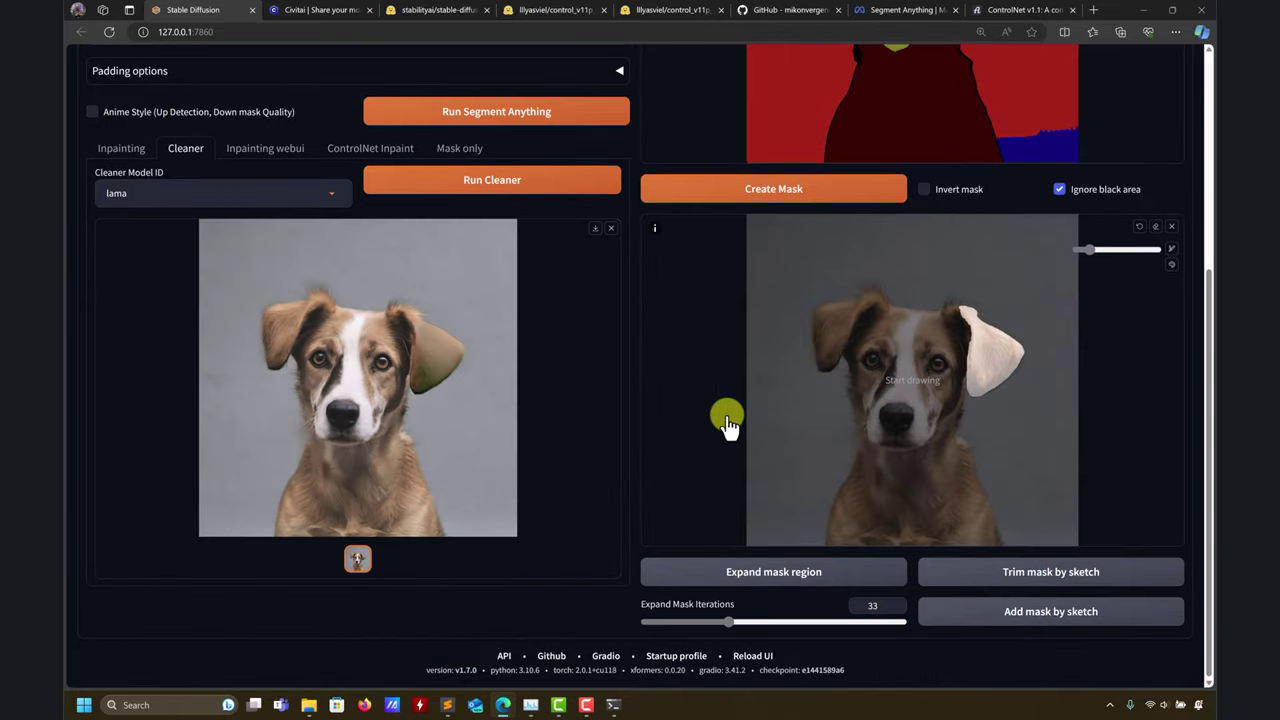
scroll(725, 421, up, 1)
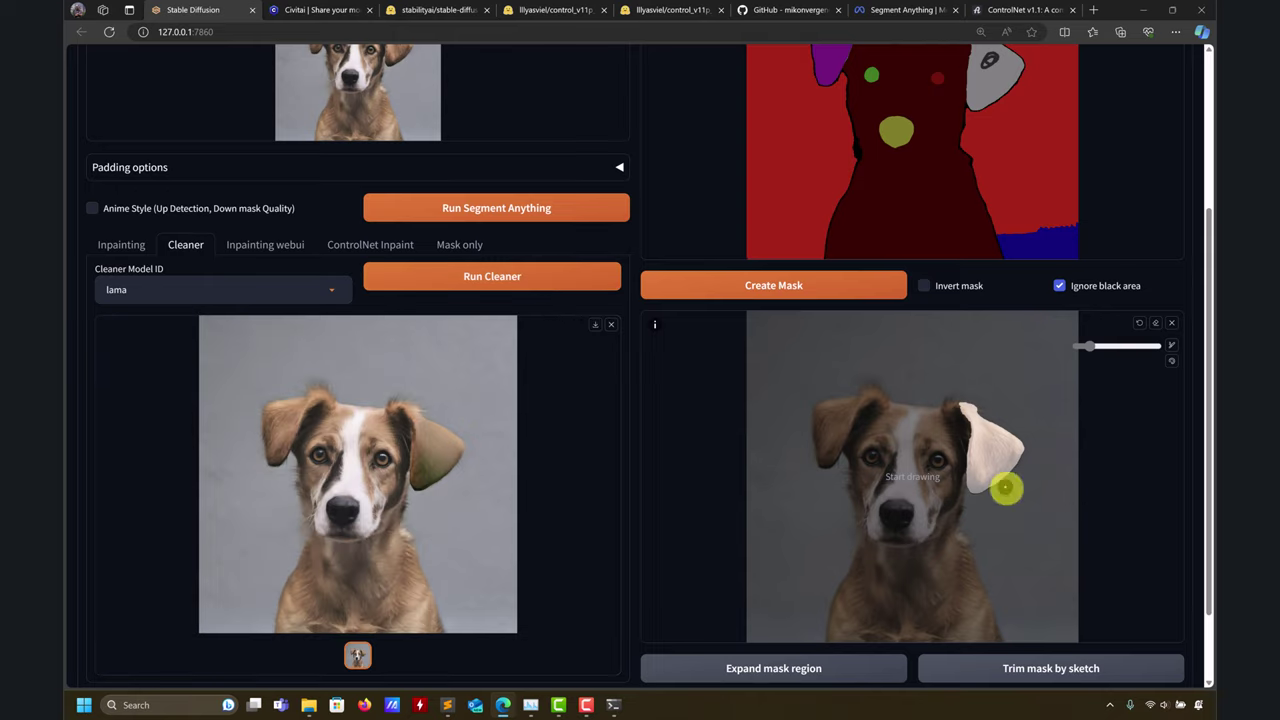
scroll(1085, 480, down, 2)
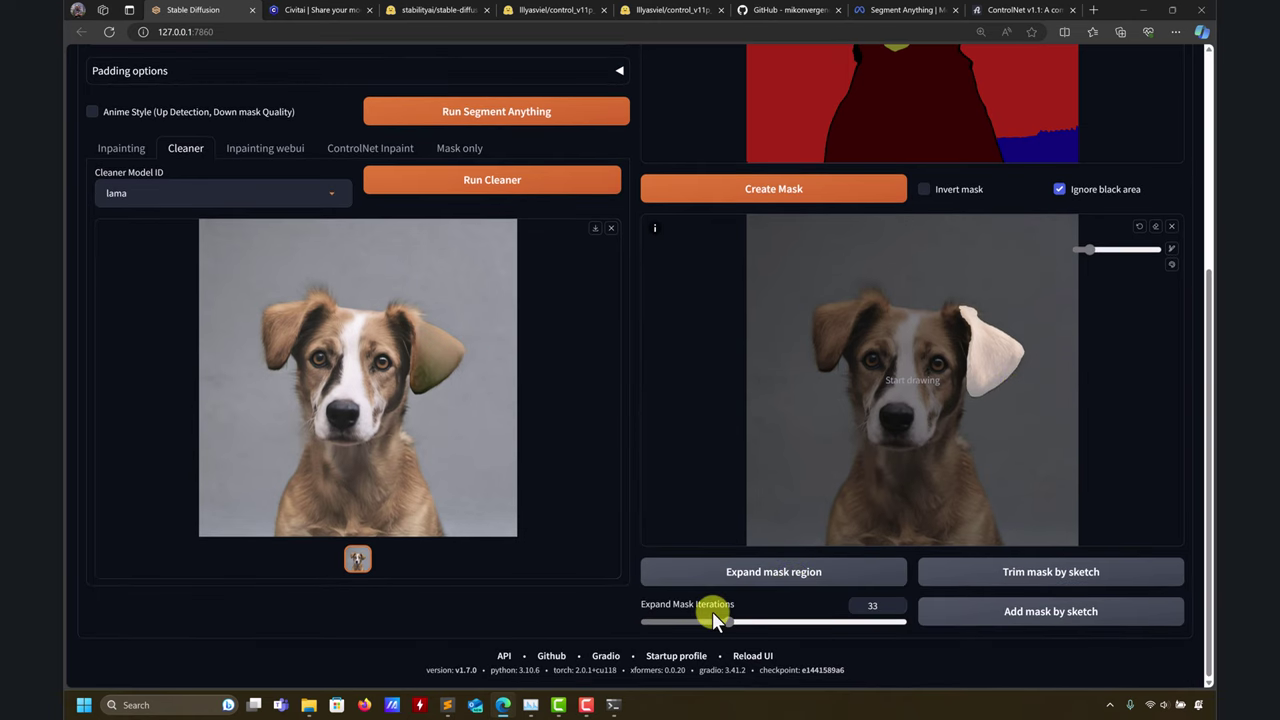
drag(726, 622, 680, 622)
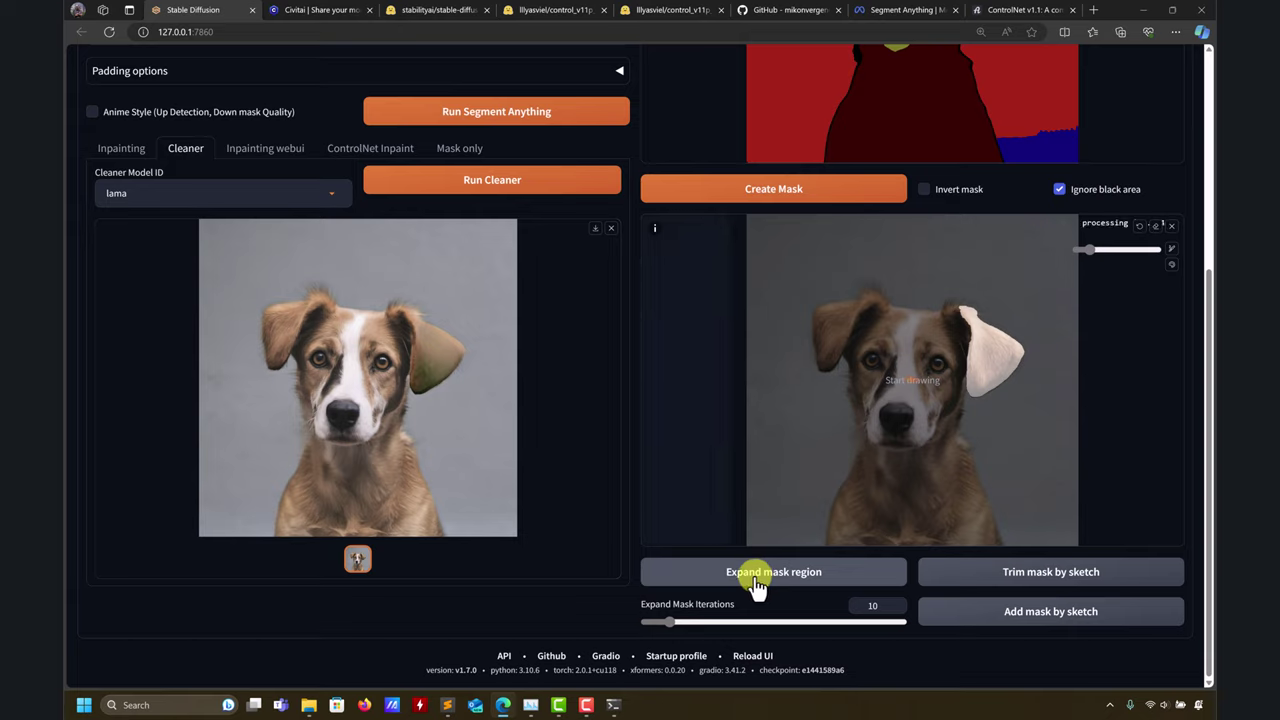
click(512, 182)
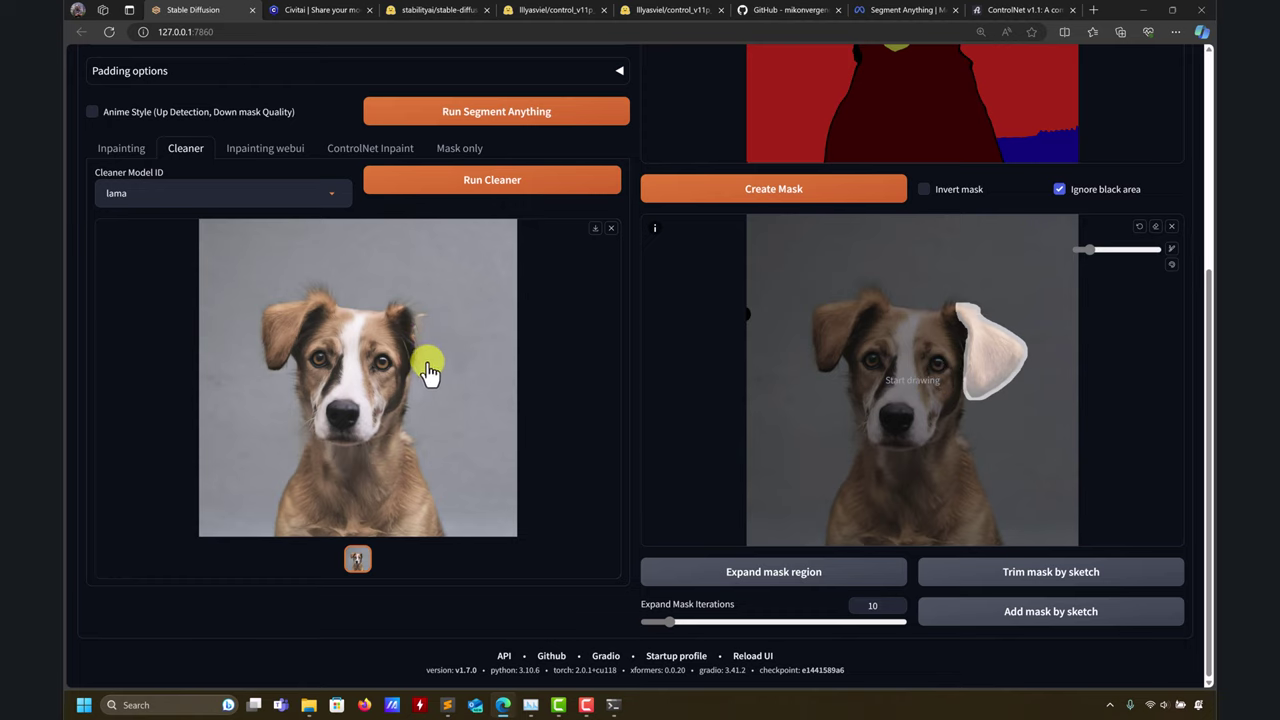
Replace the ear sketch on the segmentation map with a dot on each of the dog's eyes and create the mask.
scroll(640, 320, up, 3)
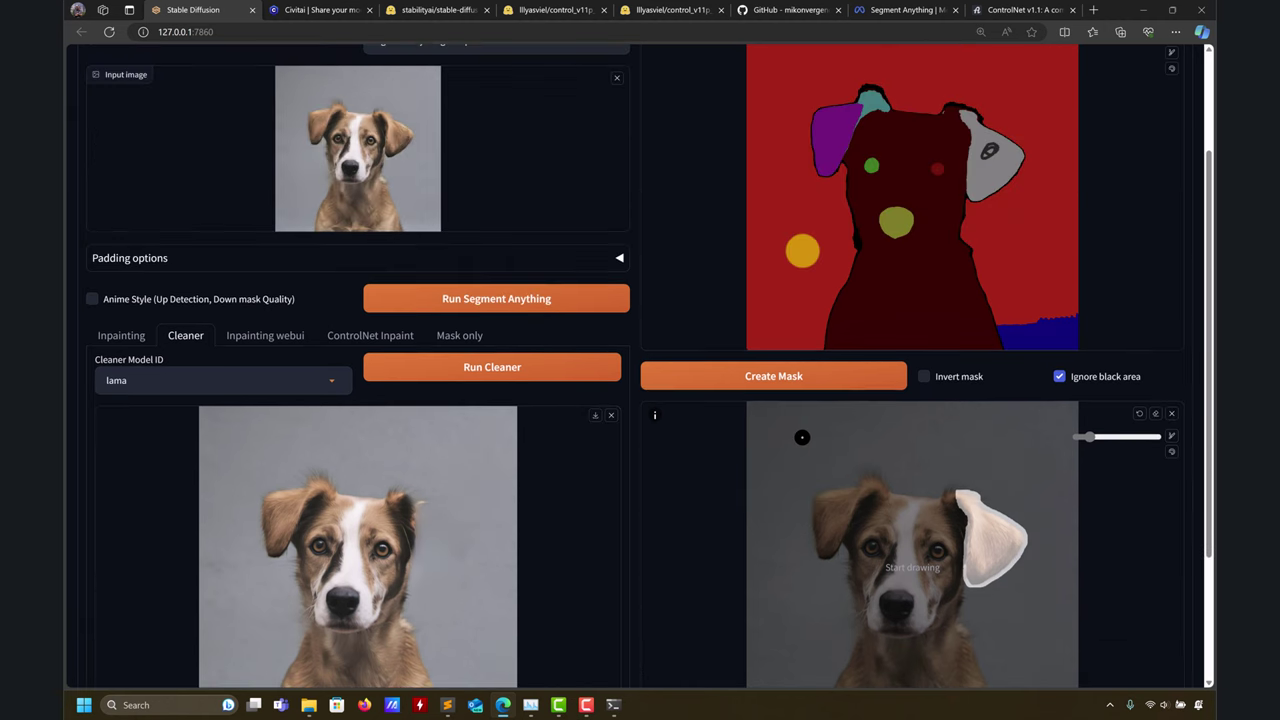
scroll(900, 410, down, 1)
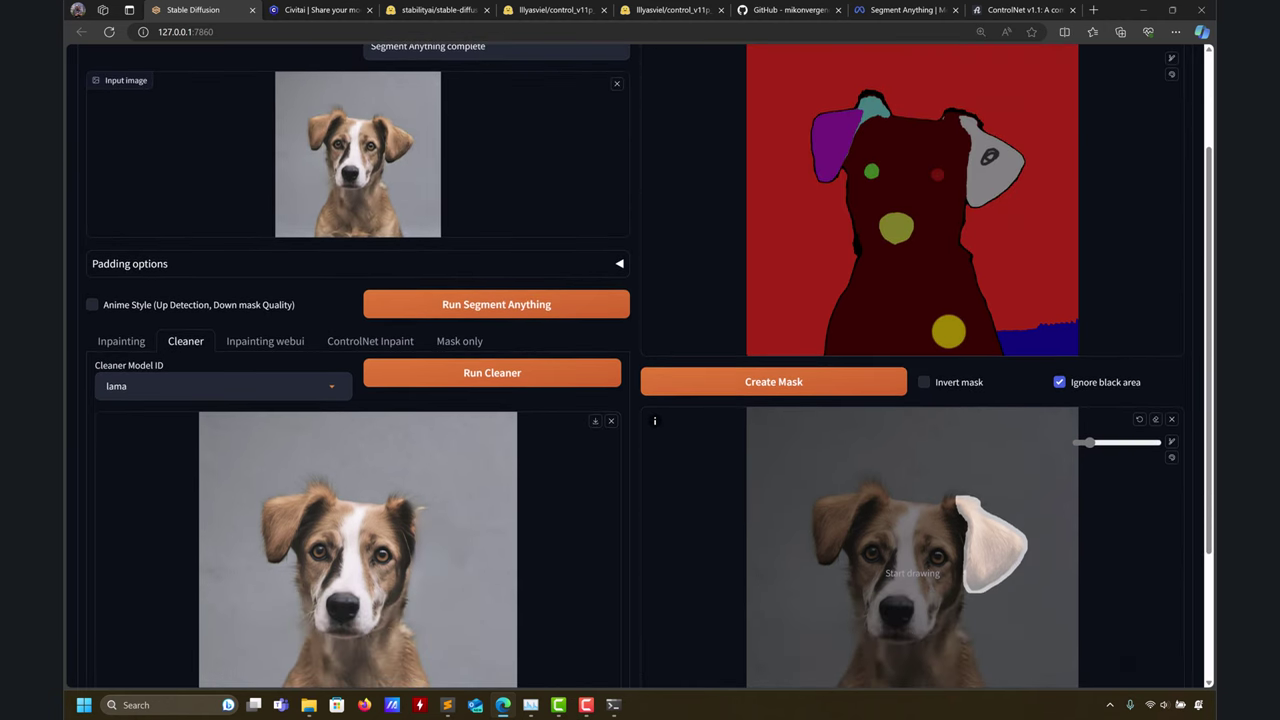
scroll(845, 404, up, 1)
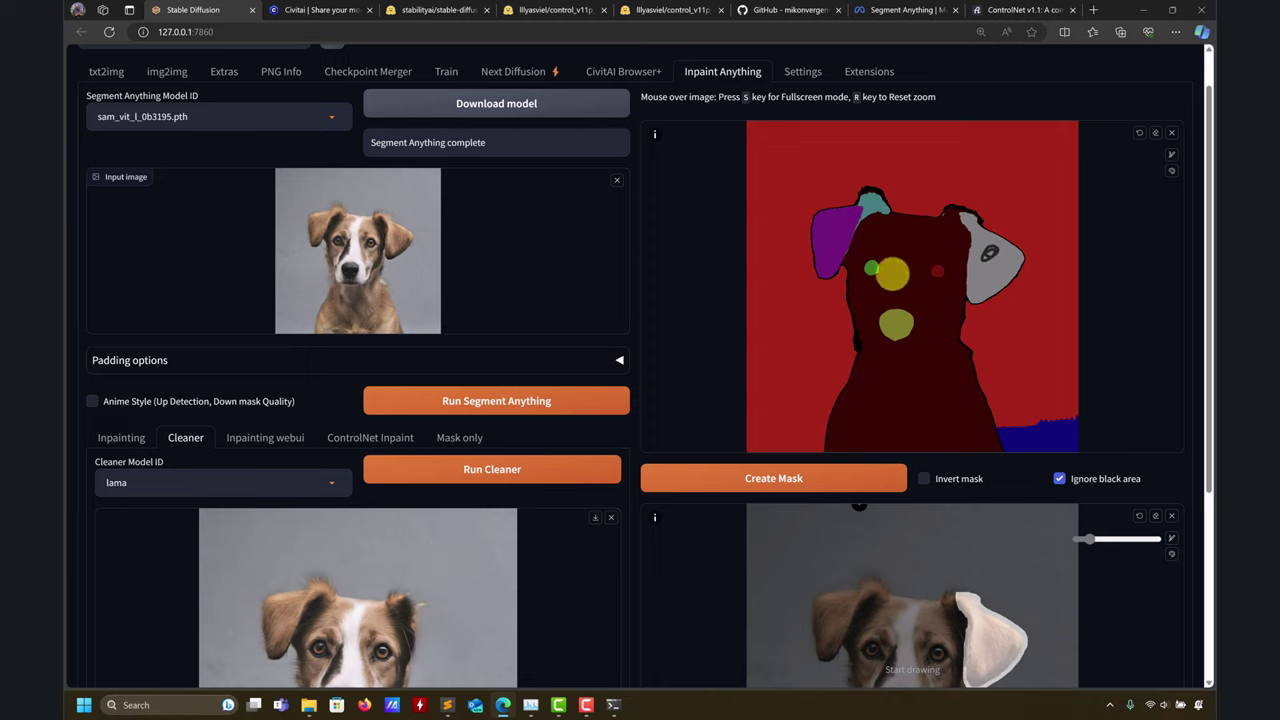
click(1171, 155)
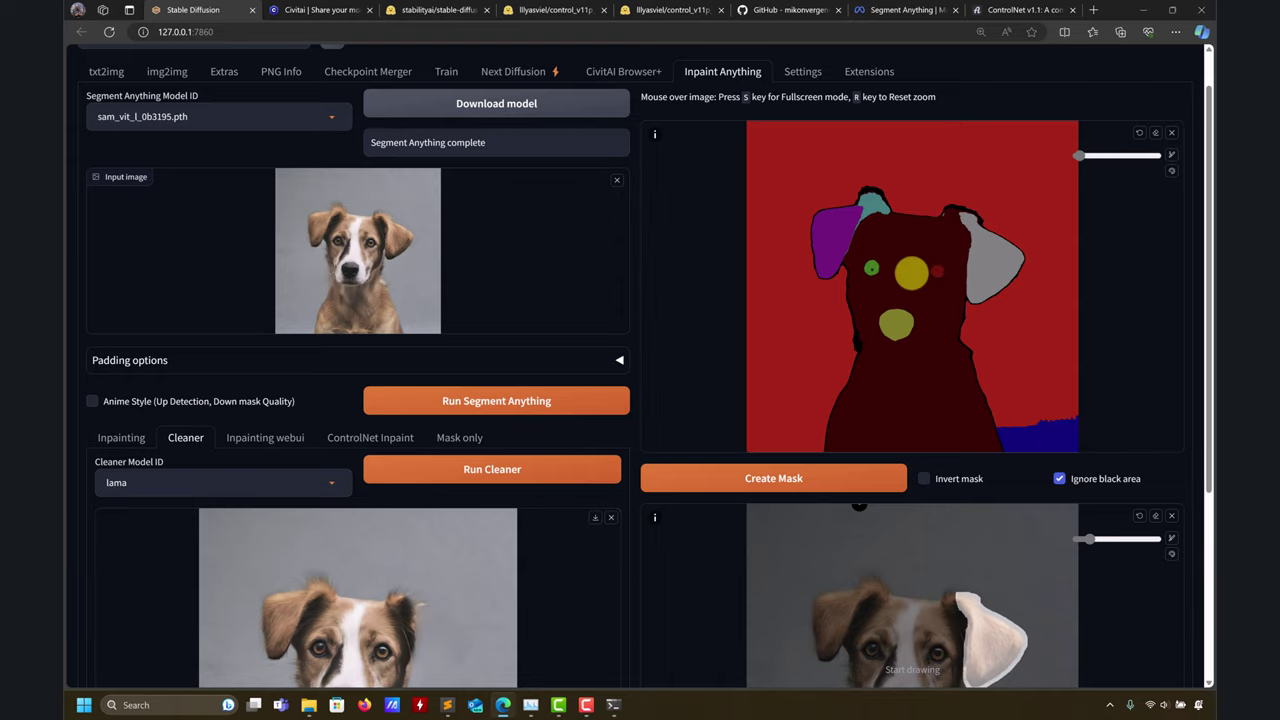
click(937, 271)
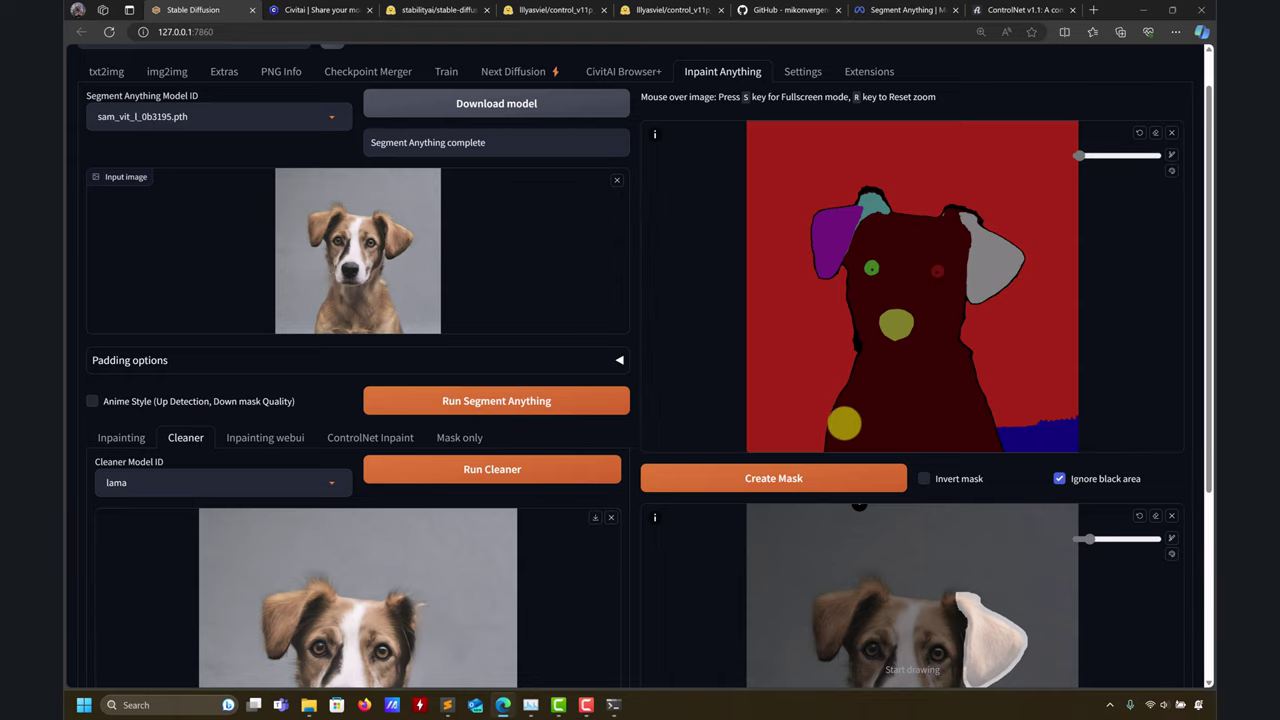
click(795, 484)
scroll(840, 430, down, 3)
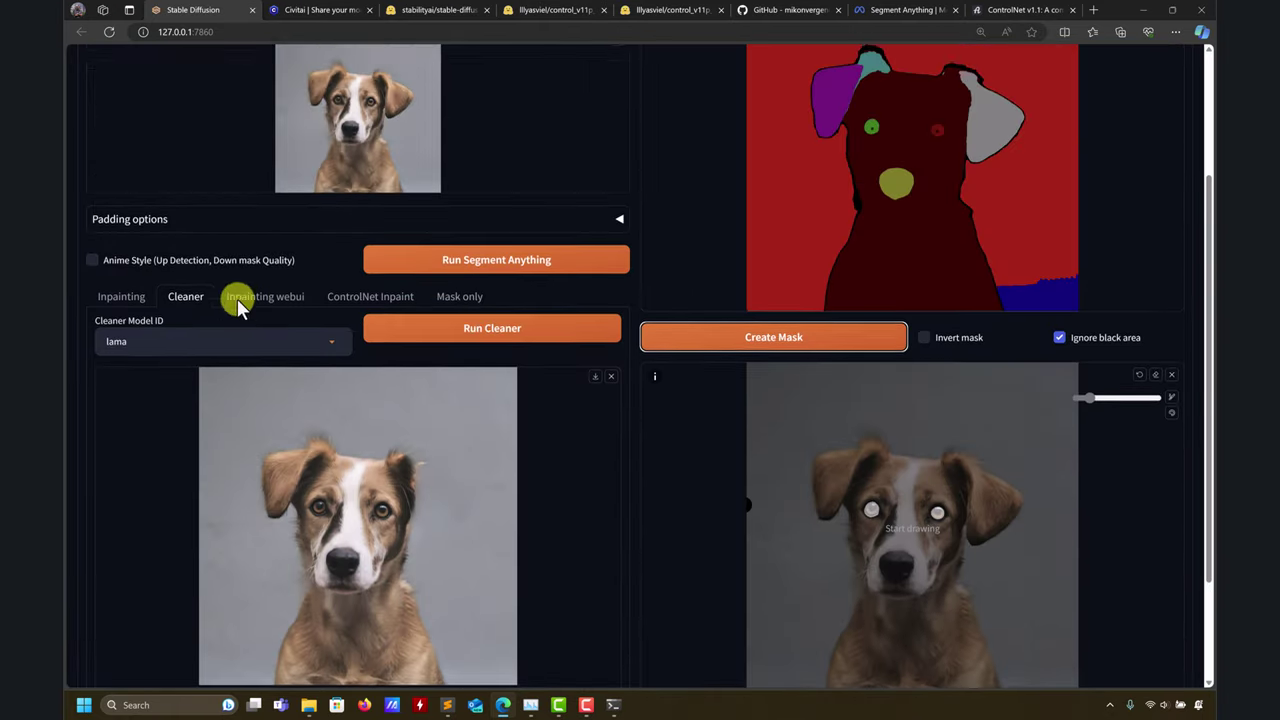
Switch to Inpainting and enter "green eyes" as the inpainting prompt.
scroll(238, 307, up, 1)
click(116, 337)
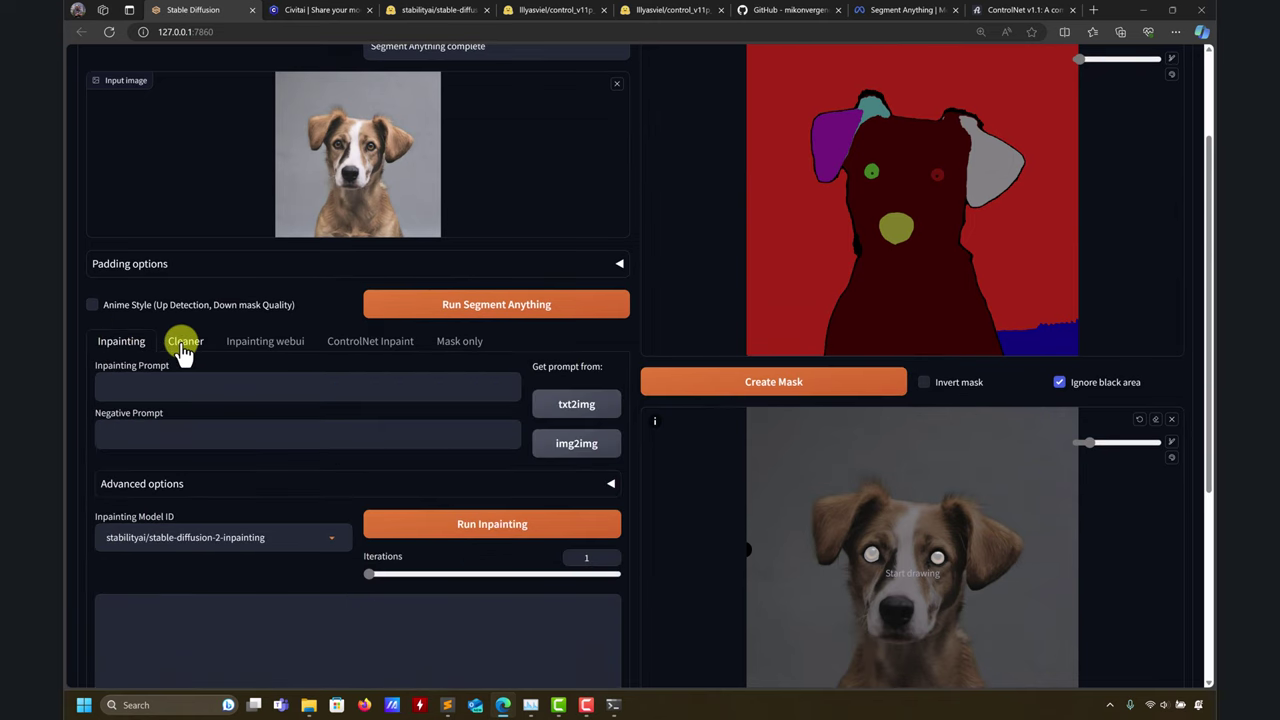
click(145, 388)
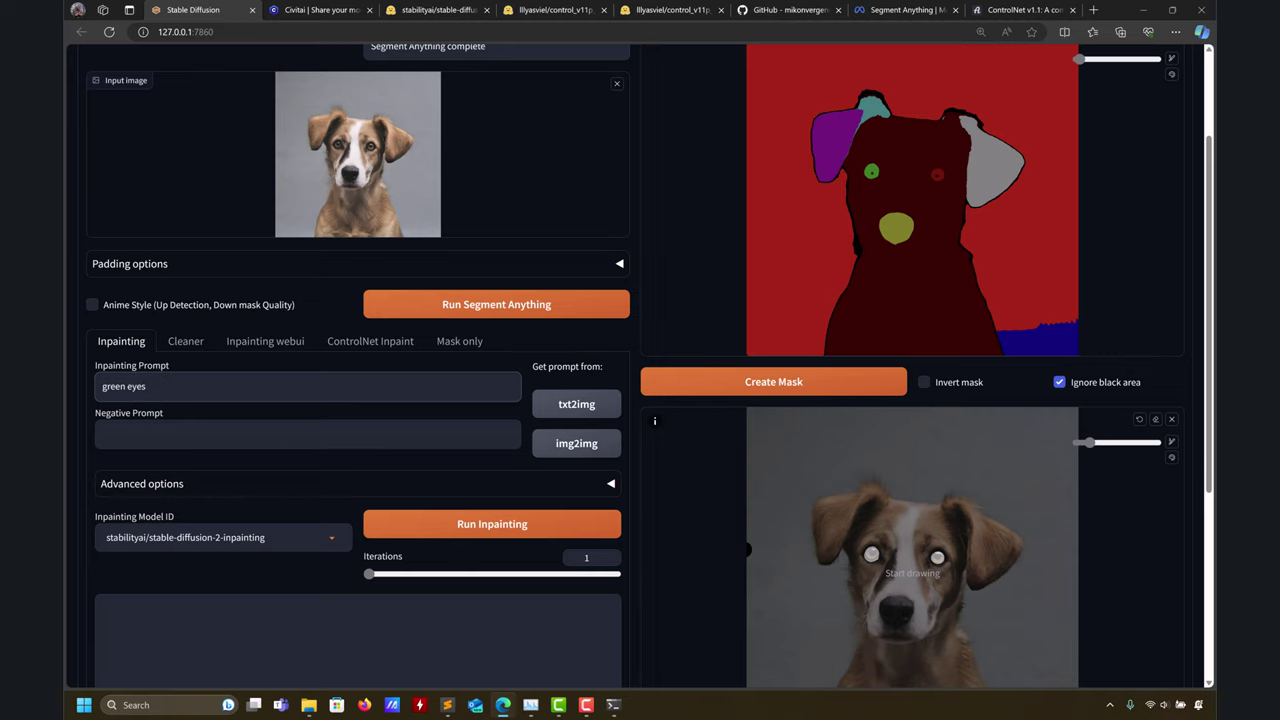
scroll(248, 523, down, 2)
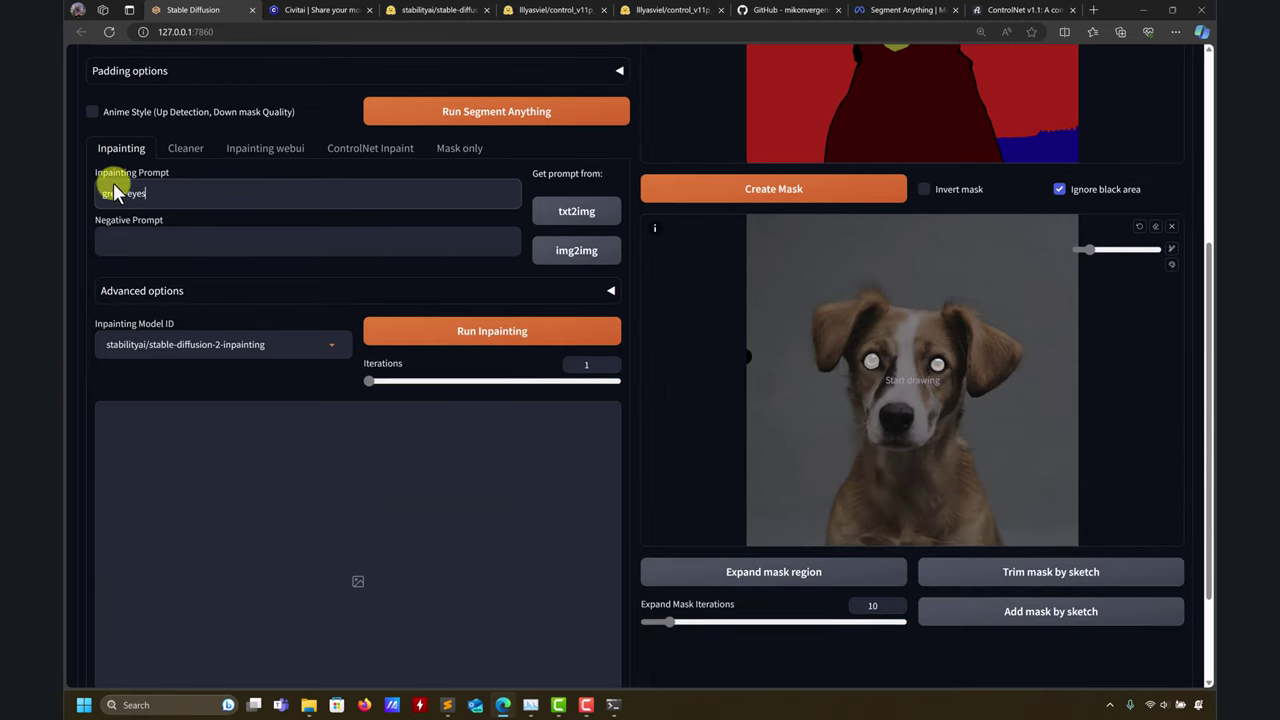
scroll(660, 216, up, 3)
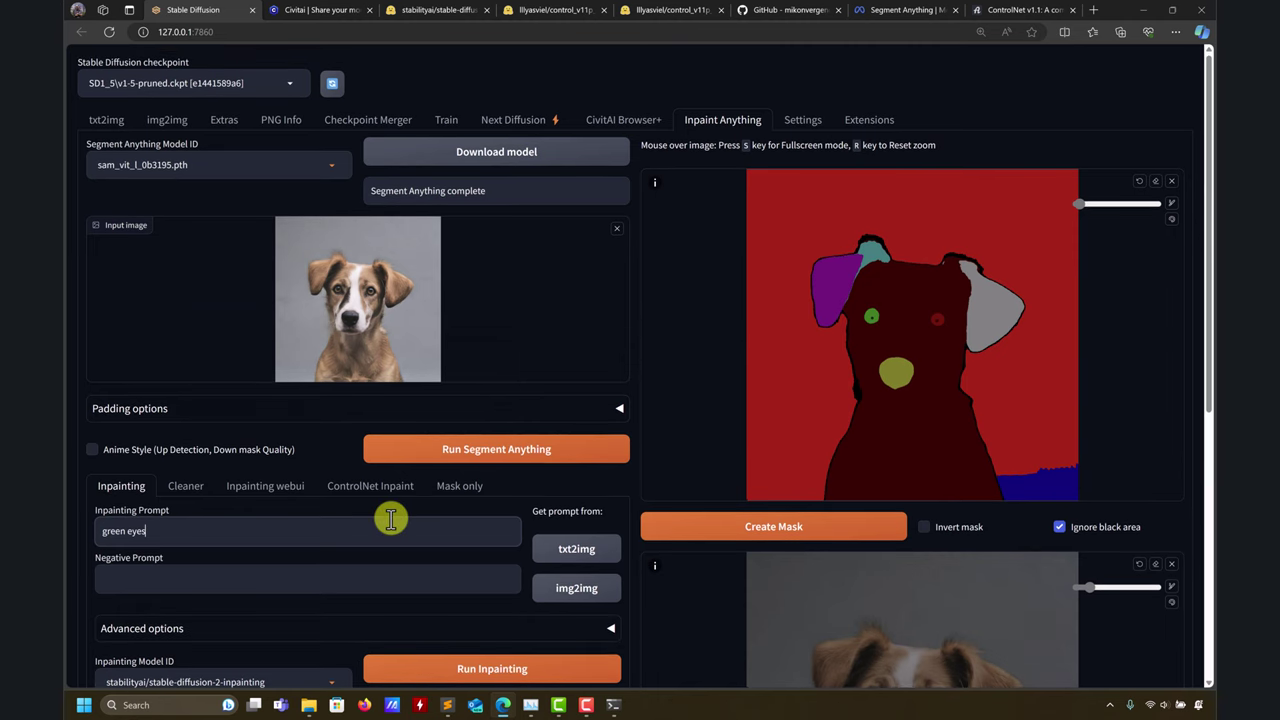
Run inpainting on the masked eyes with stabilityai/stable-diffusion-2-inpainting at 1 iteration, and view the result enlarged.
scroll(289, 405, down, 3)
click(287, 395)
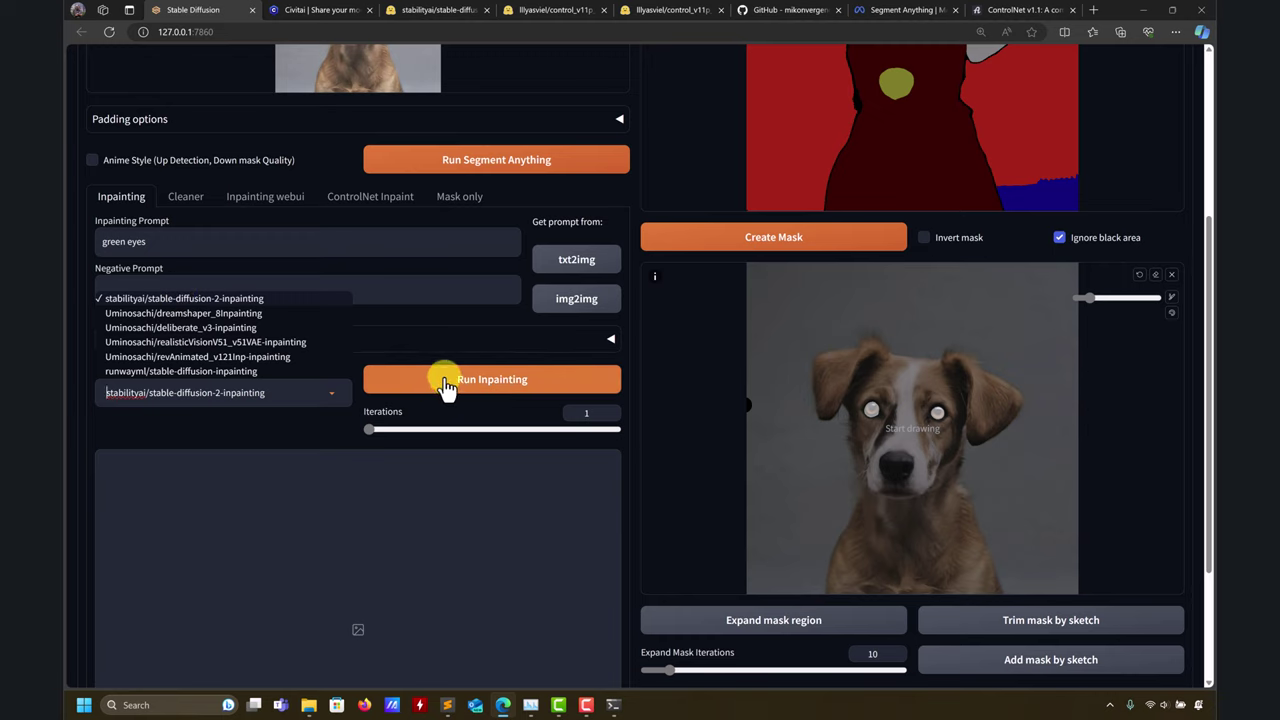
drag(370, 429, 437, 440)
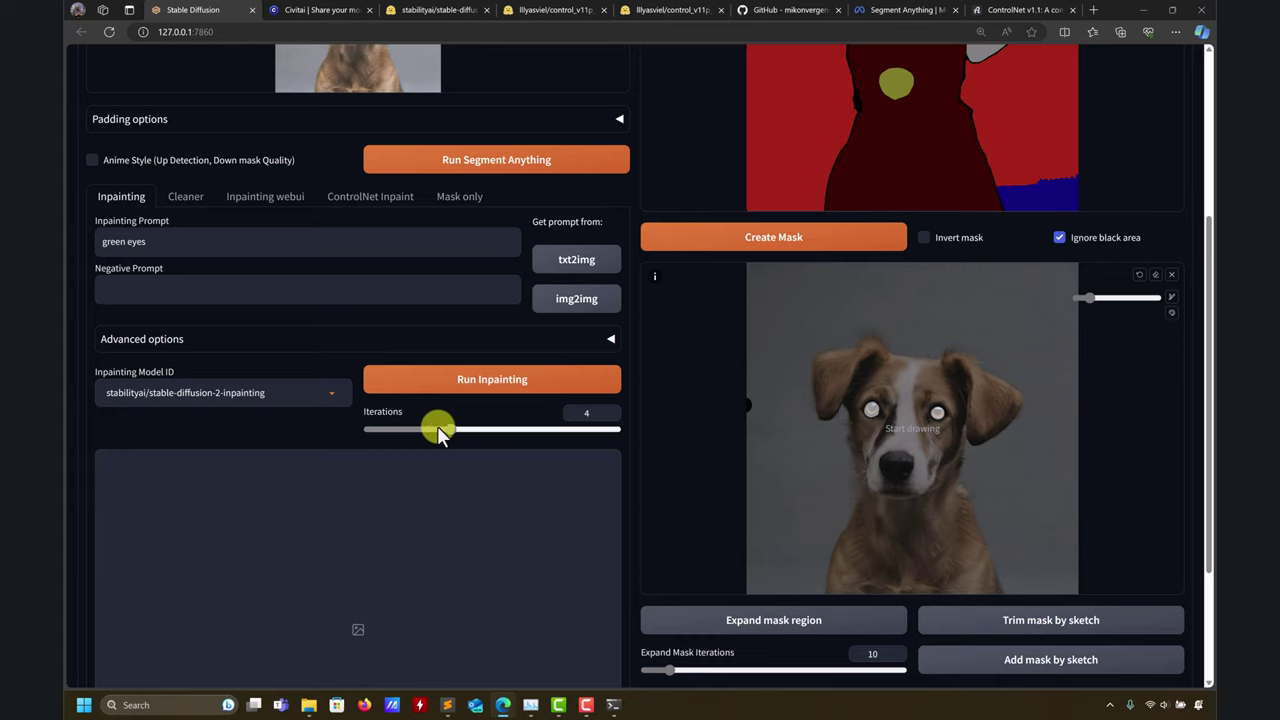
drag(456, 432, 369, 430)
click(498, 388)
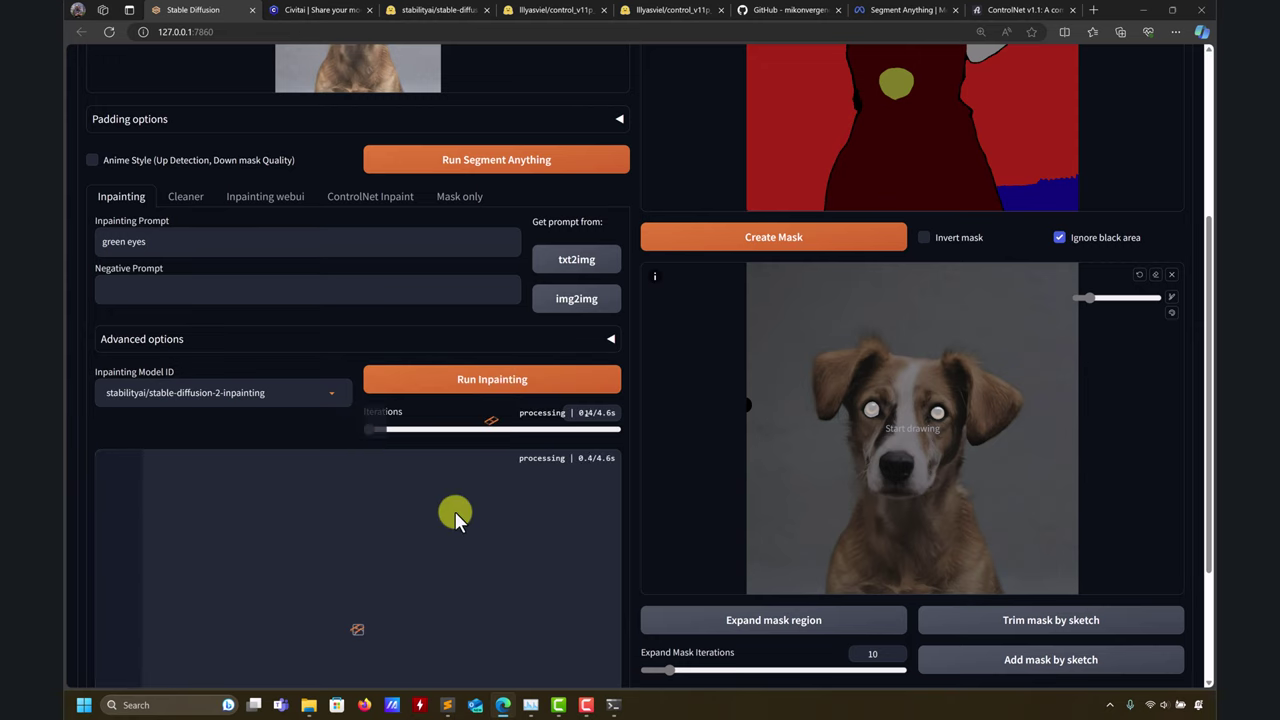
scroll(677, 489, down, 2)
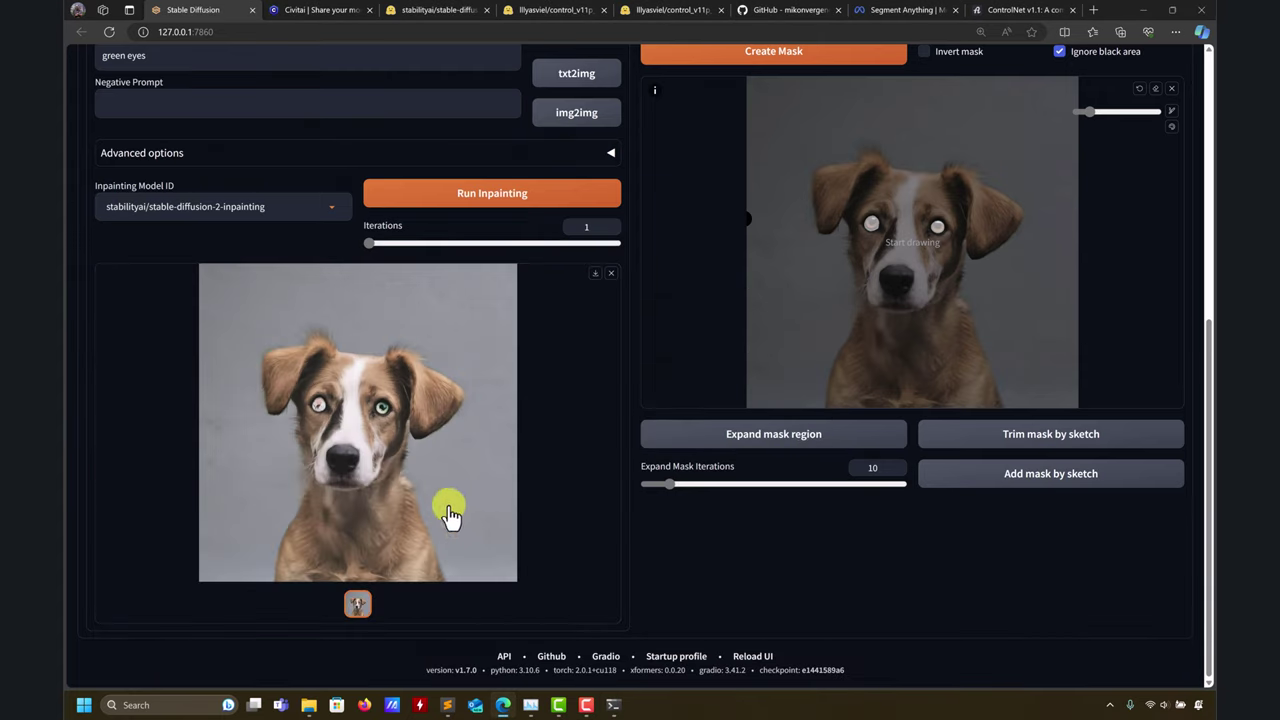
click(375, 447)
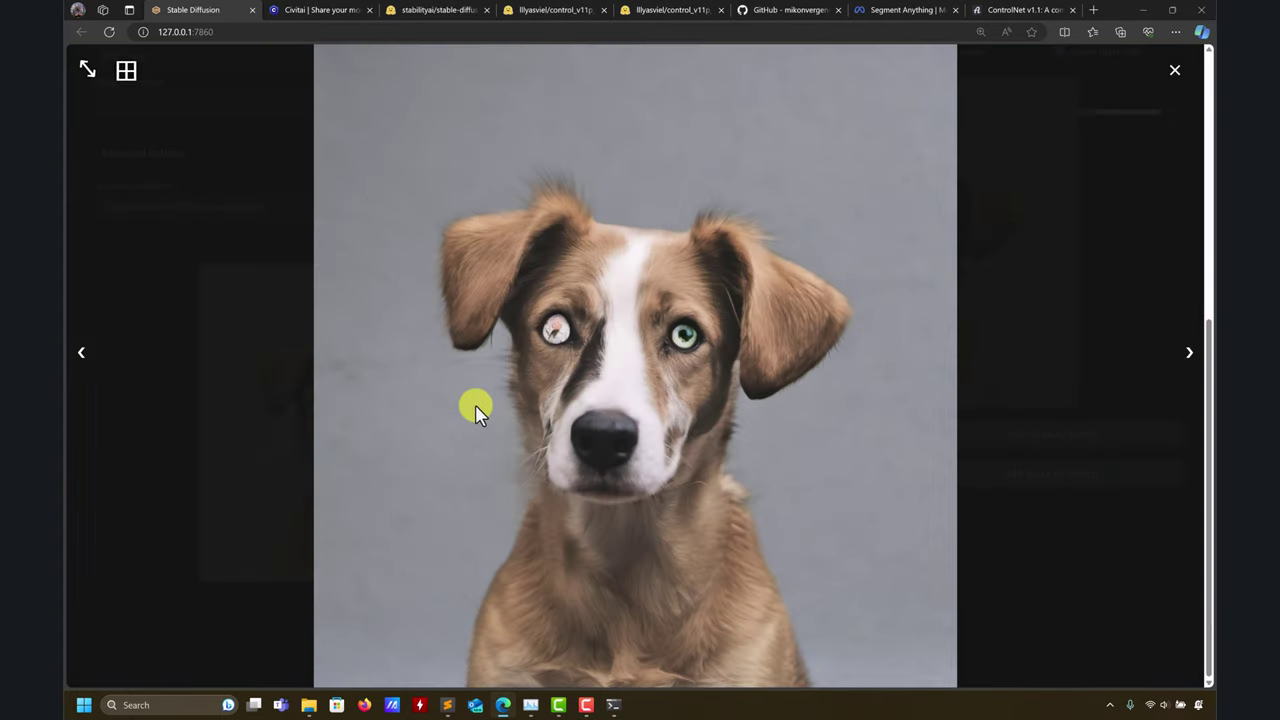
scroll(539, 367, up, 3)
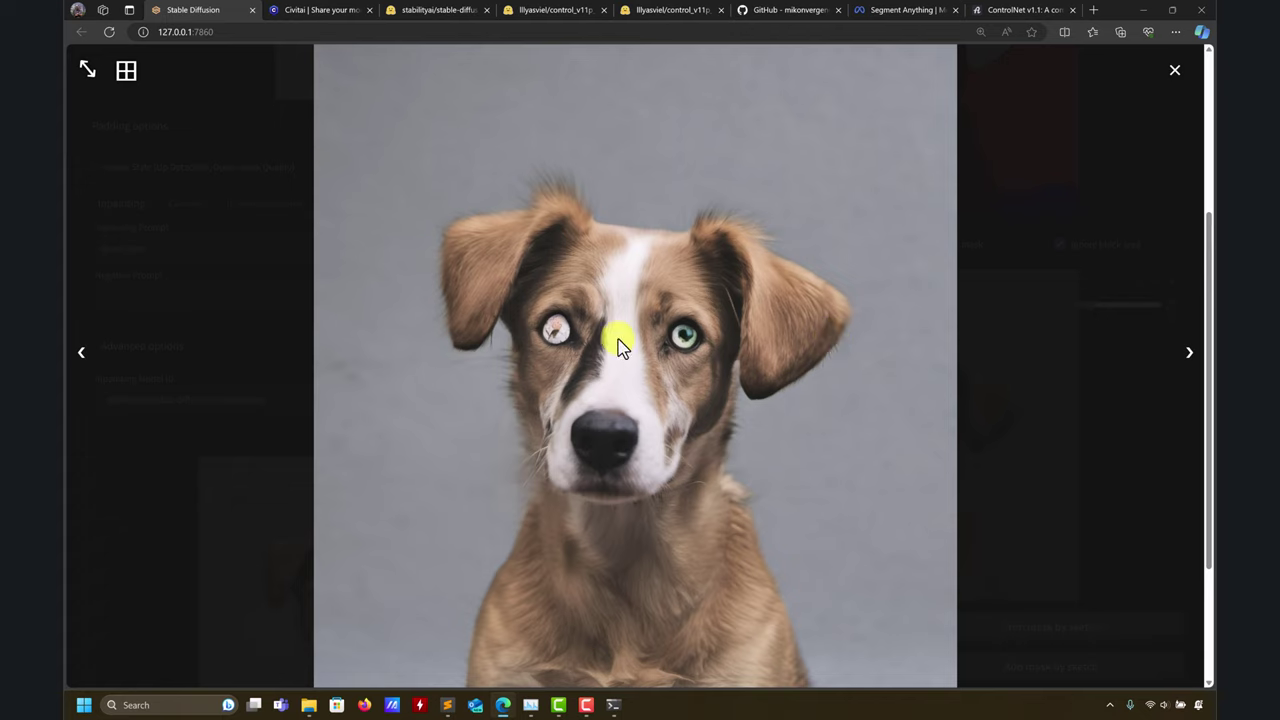
click(1175, 70)
Choose the runwayml/stable-diffusion-inpainting model, set the iterations to 4, and run inpainting again.
click(332, 397)
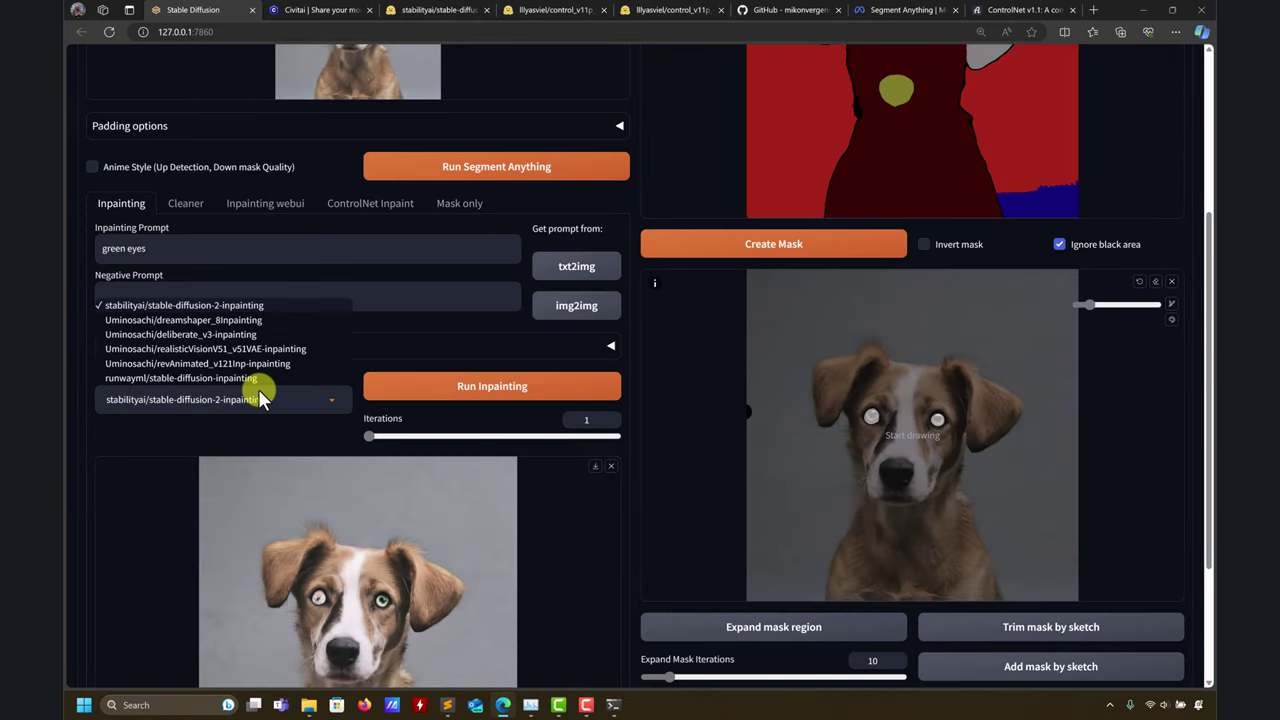
click(190, 379)
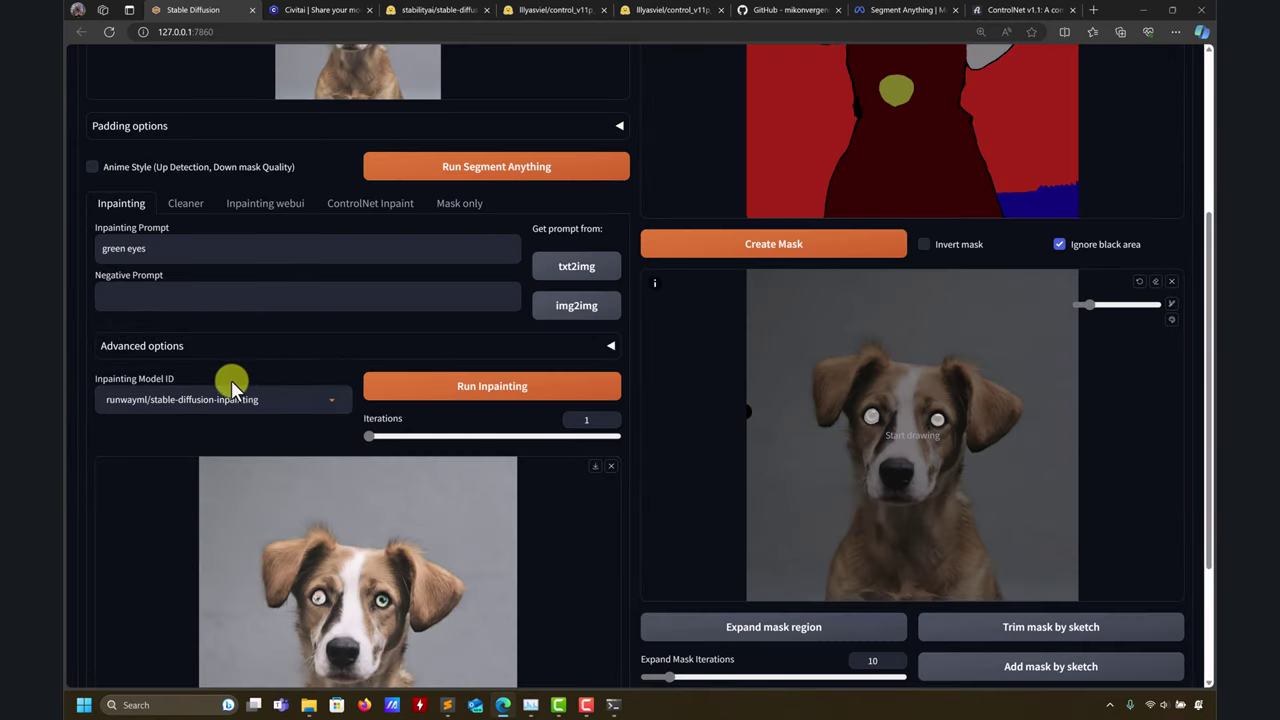
drag(374, 444, 452, 438)
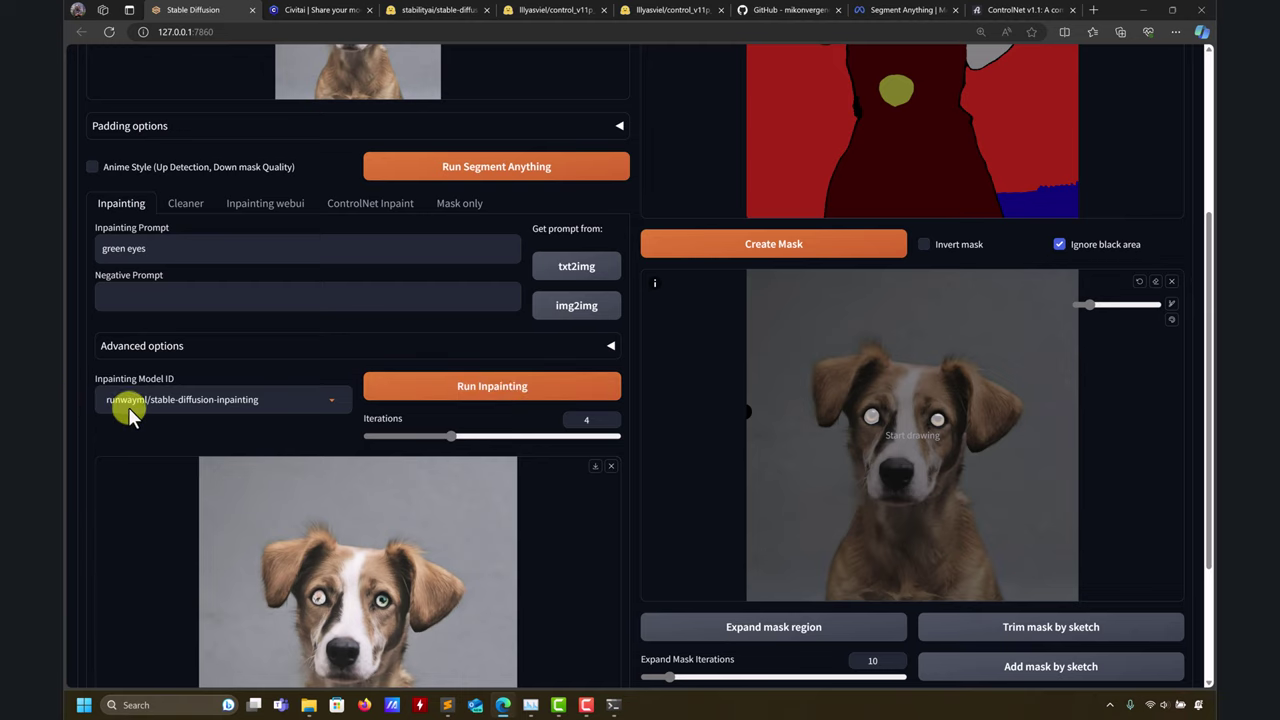
click(510, 392)
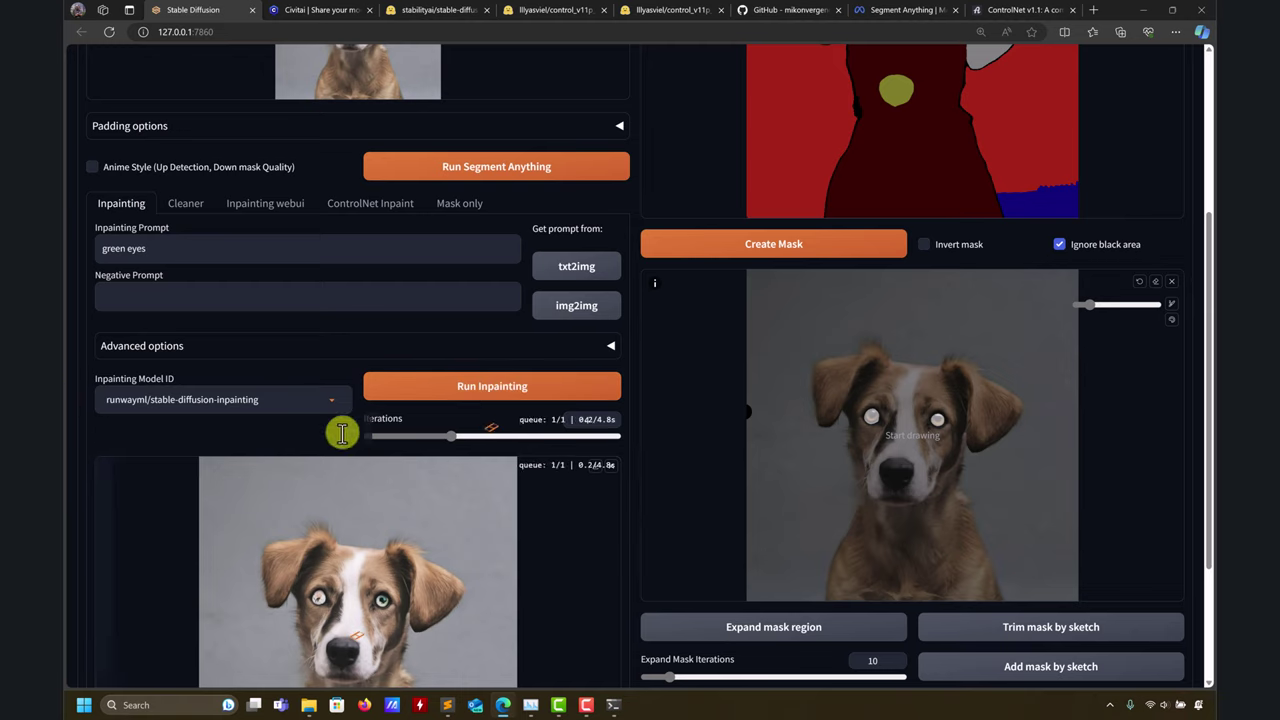
scroll(570, 510, down, 2)
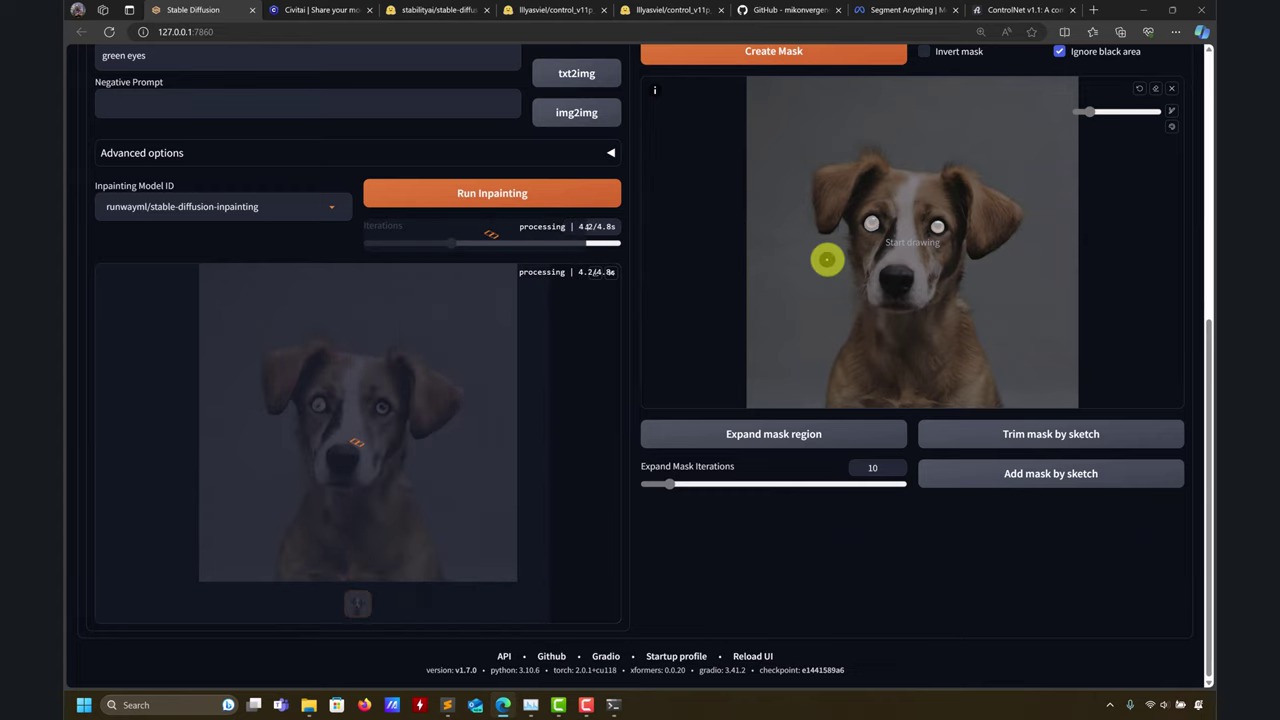
click(871, 225)
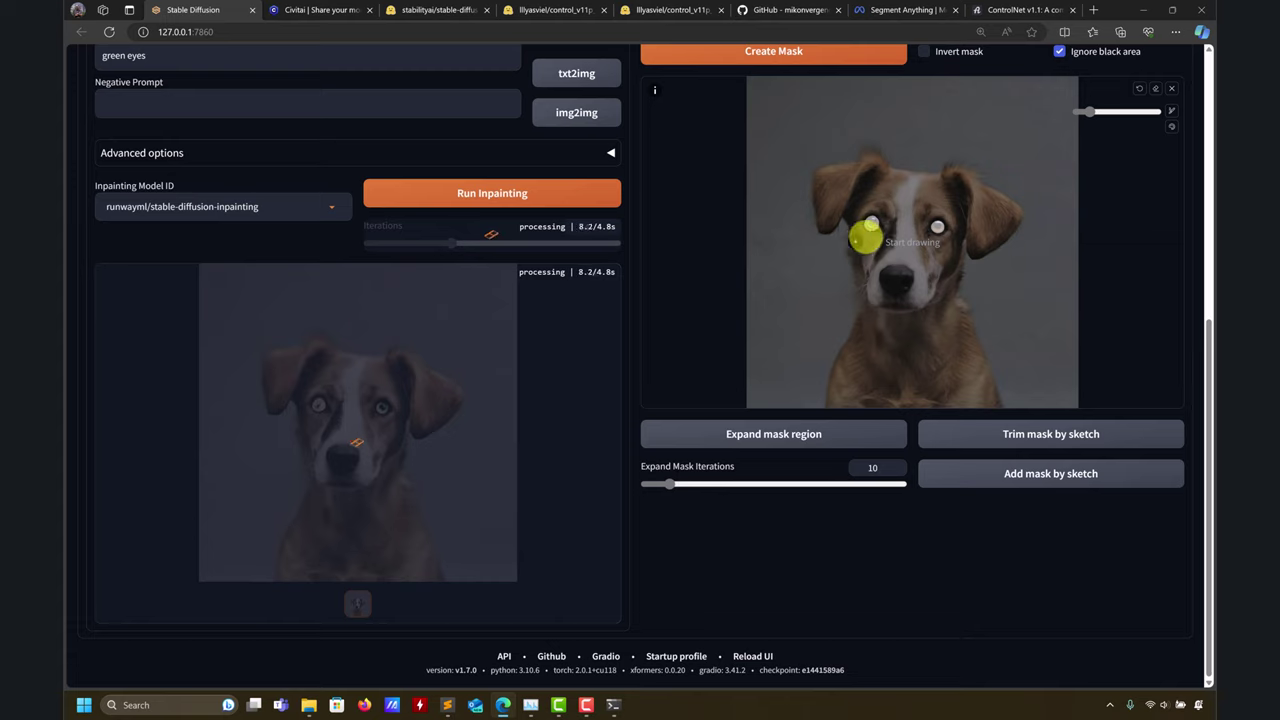
right_click(869, 246)
click(847, 273)
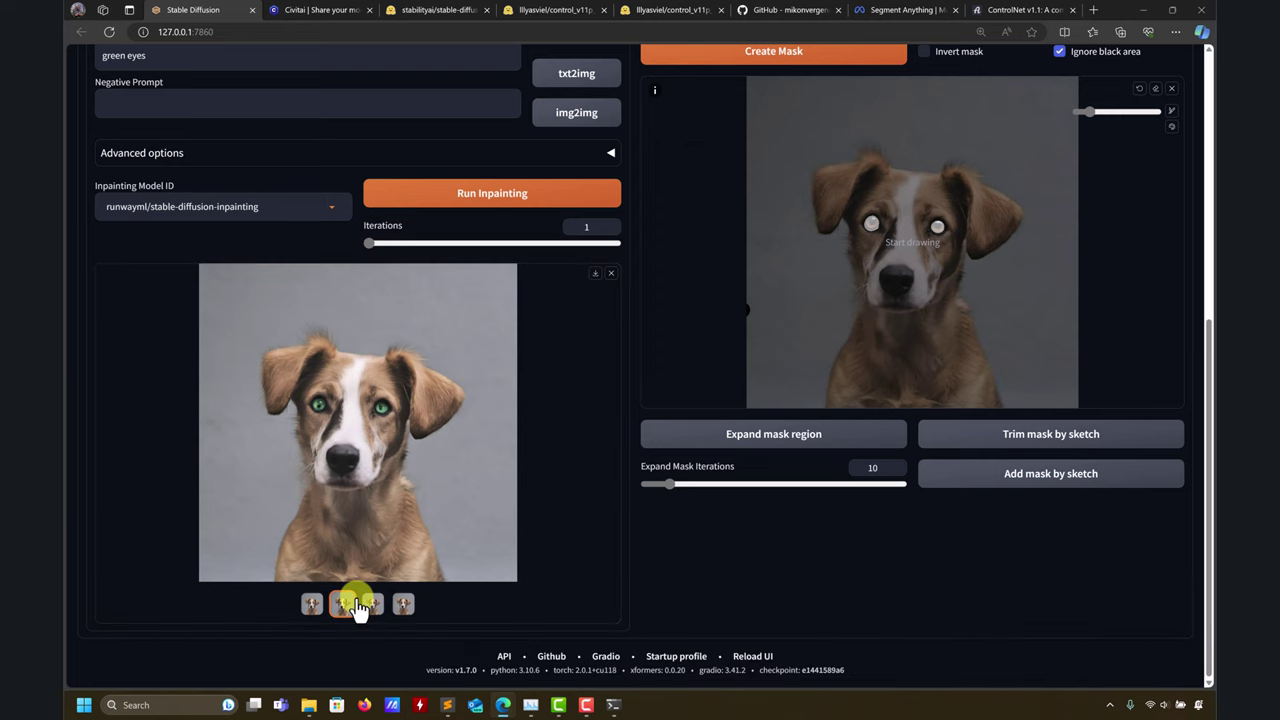
Compare the generated eye variants by viewing them one after another.
click(311, 605)
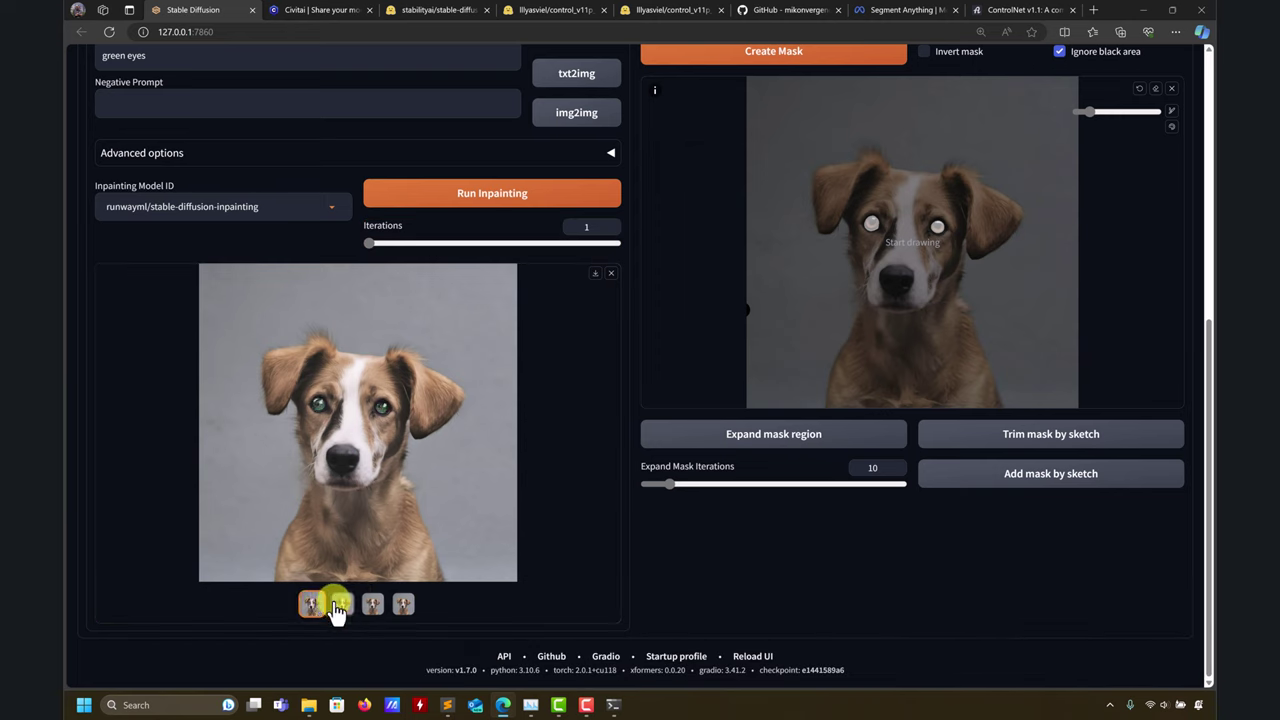
click(343, 605)
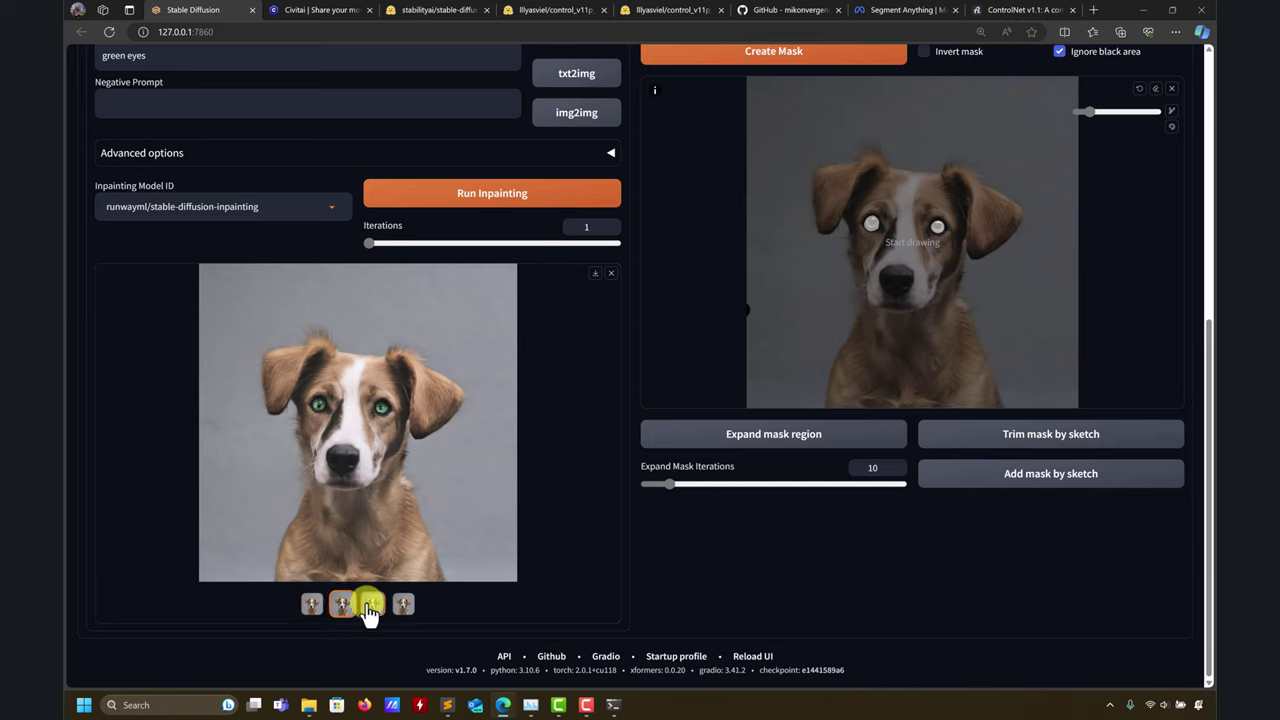
click(370, 606)
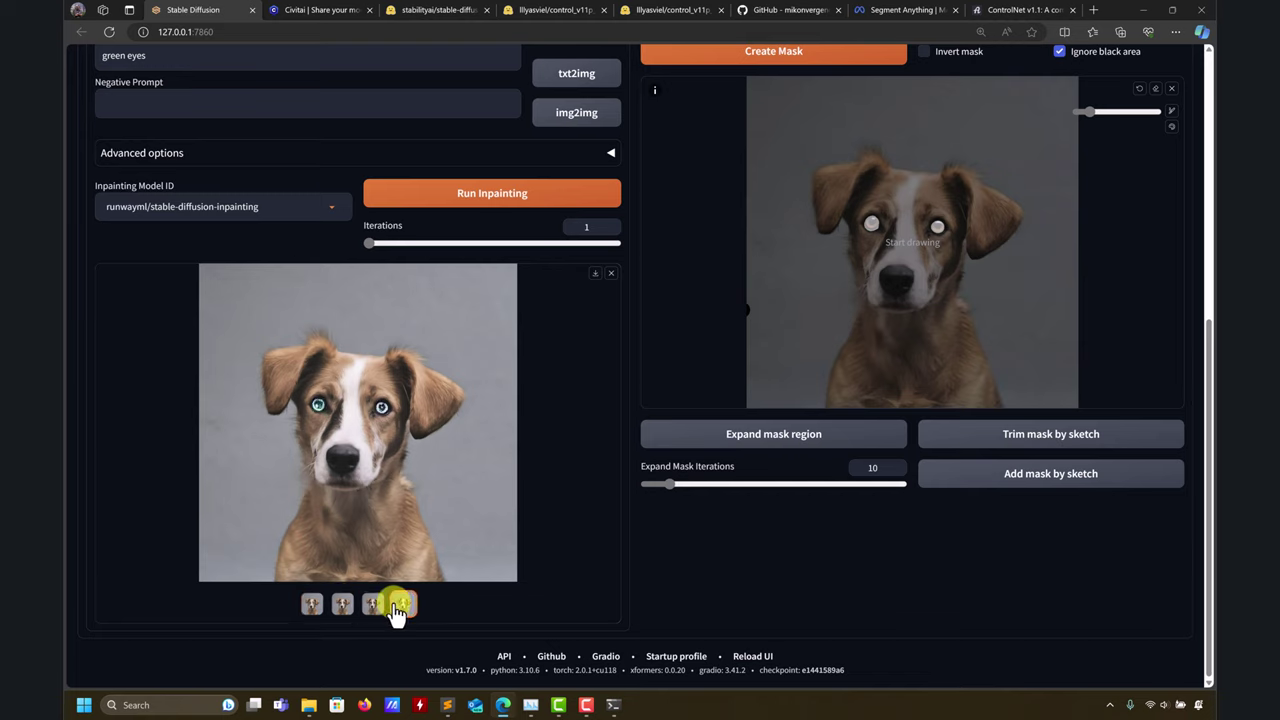
click(310, 604)
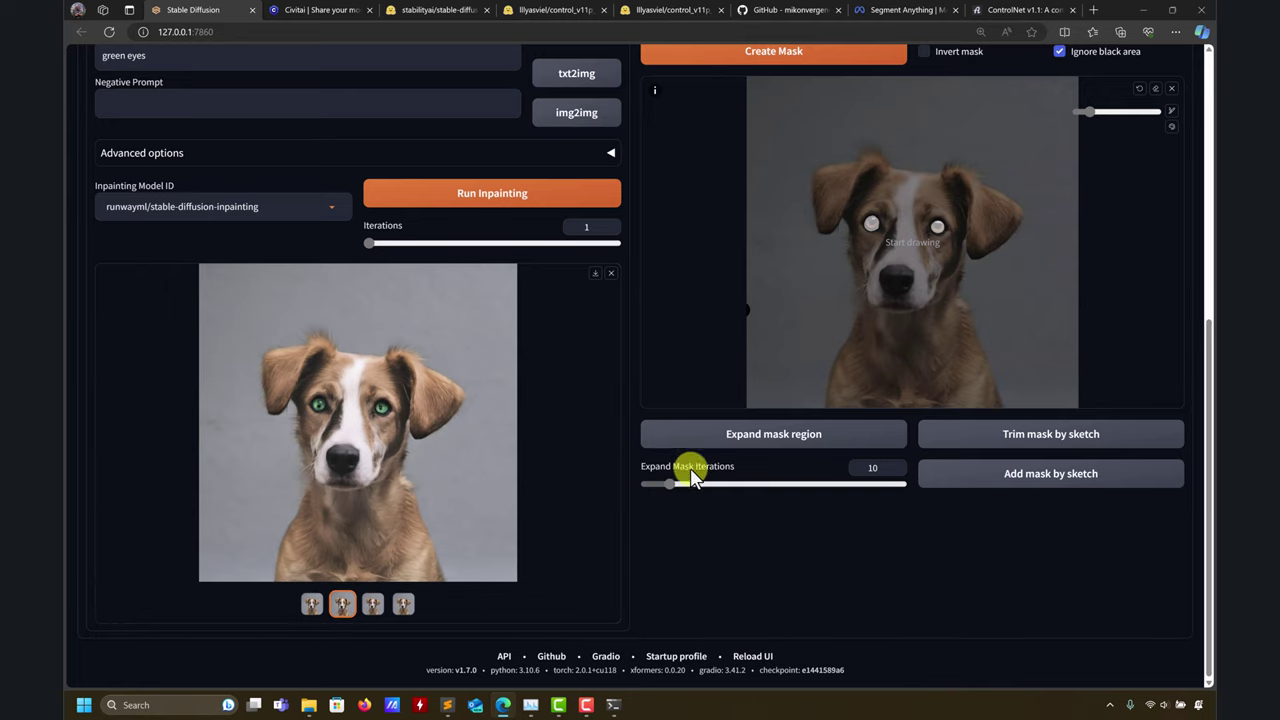
Mark both of the dog's floppy ears in the segmentation in addition to the eyes, and create the mask.
scroll(749, 458, up, 3)
scroll(740, 450, up, 2)
scroll(725, 446, down, 4)
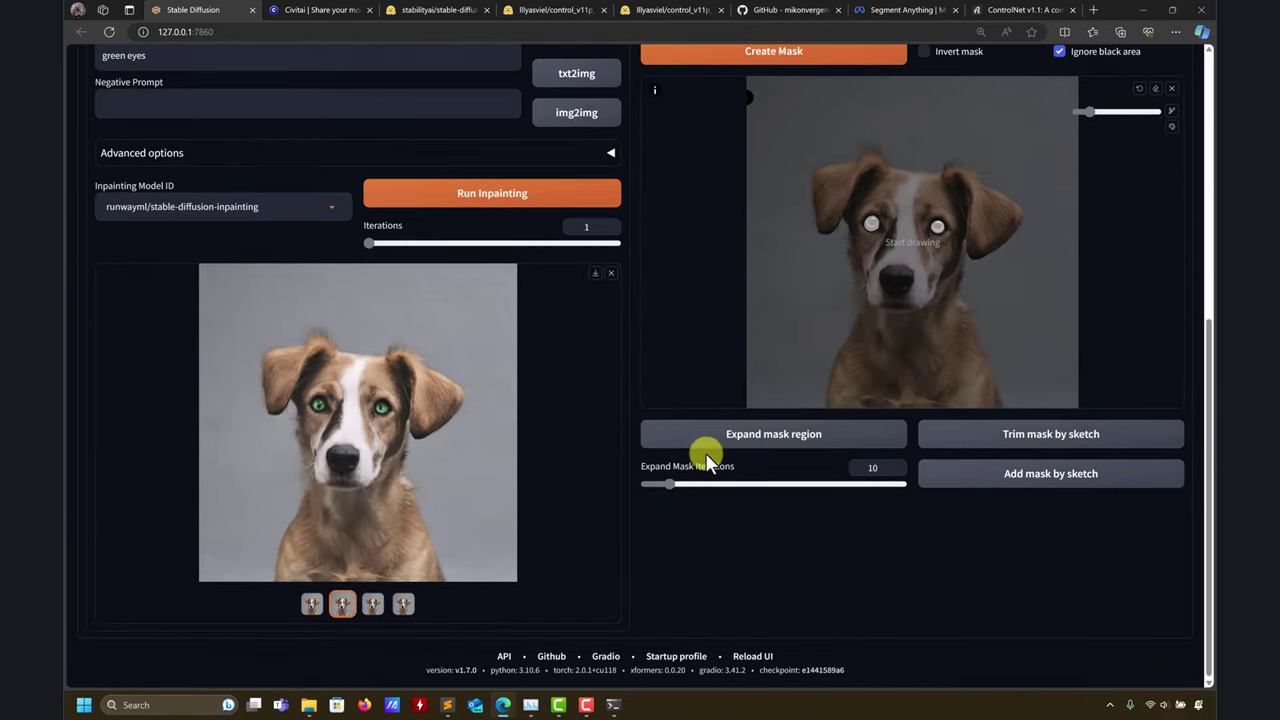
scroll(690, 450, up, 4)
scroll(669, 447, up, 1)
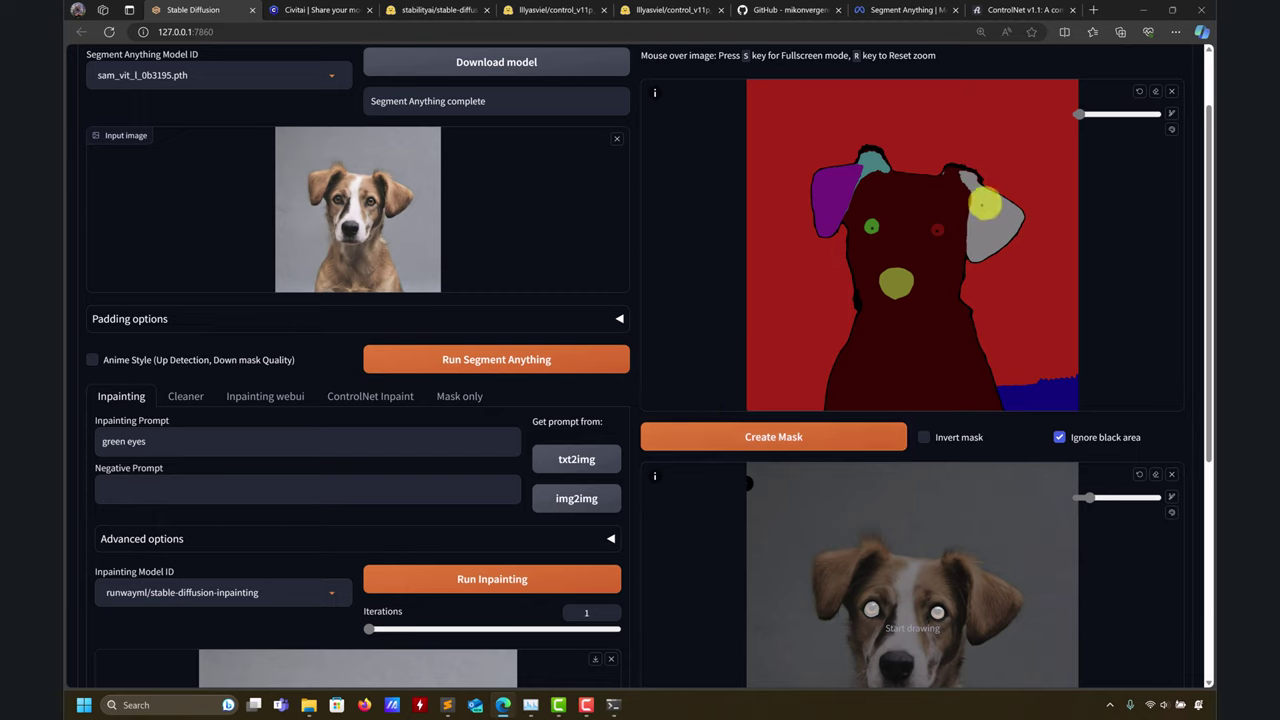
drag(979, 188, 1000, 232)
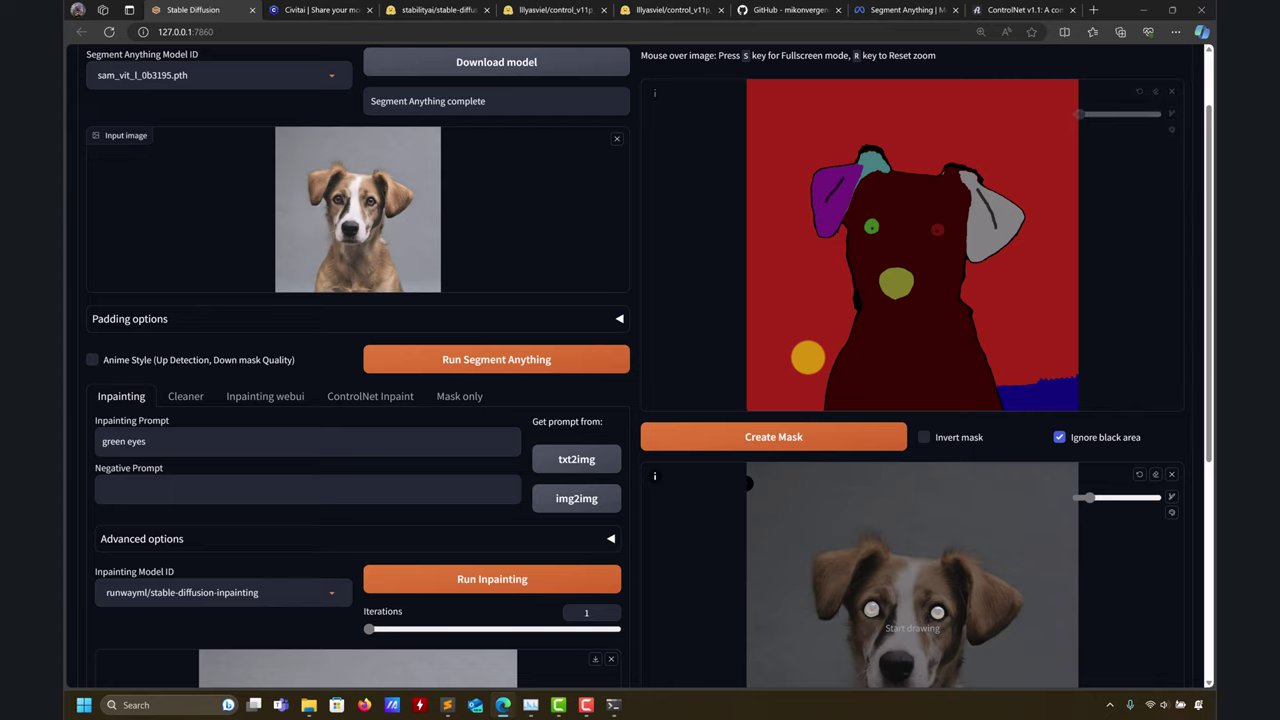
click(680, 450)
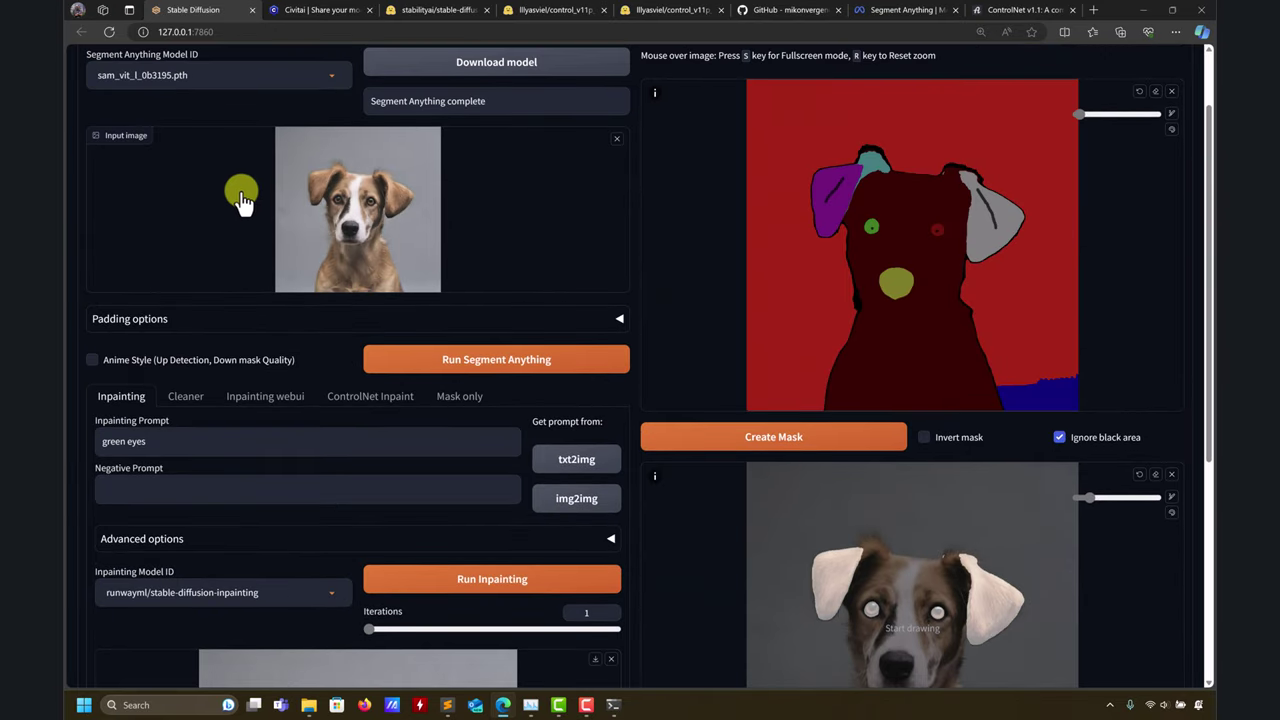
Extend the inpainting prompt to "green eyes, pink hair, pink fur" and run inpainting with runwayml/stable-diffusion-inpainting at 1 iteration.
scroll(167, 230, up, 1)
click(152, 531)
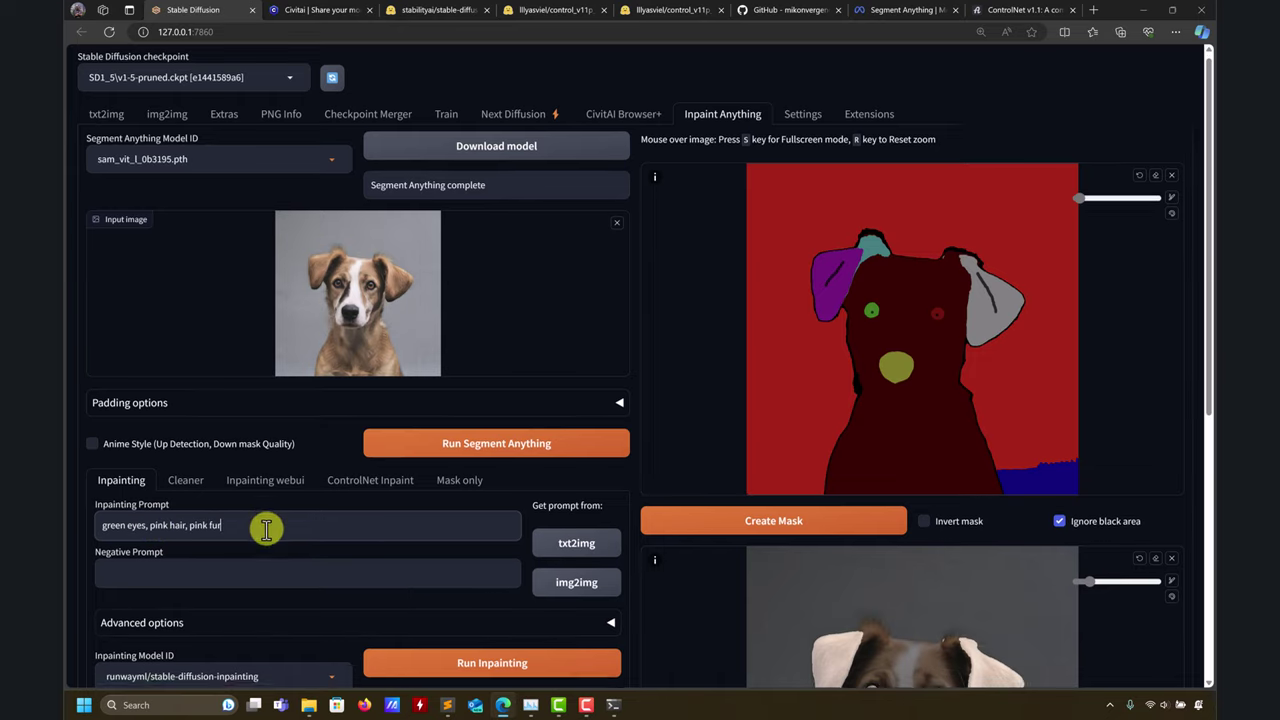
scroll(263, 526, down, 2)
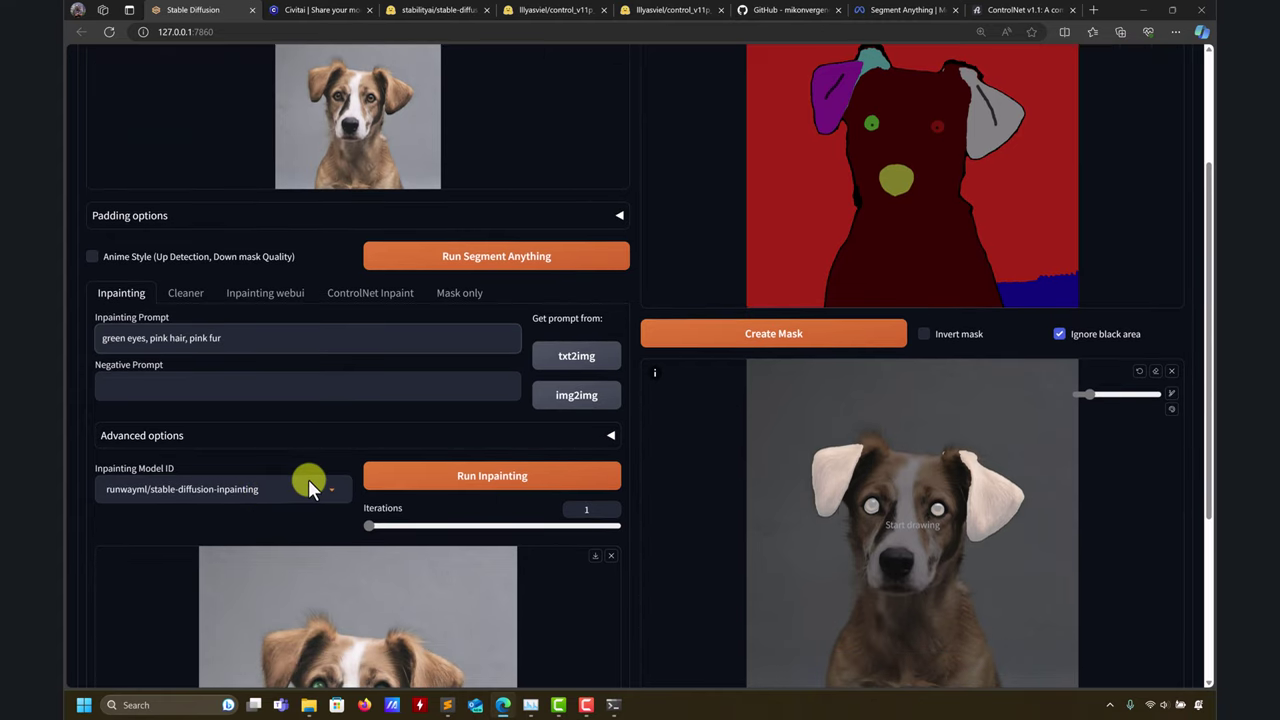
scroll(331, 453, down, 3)
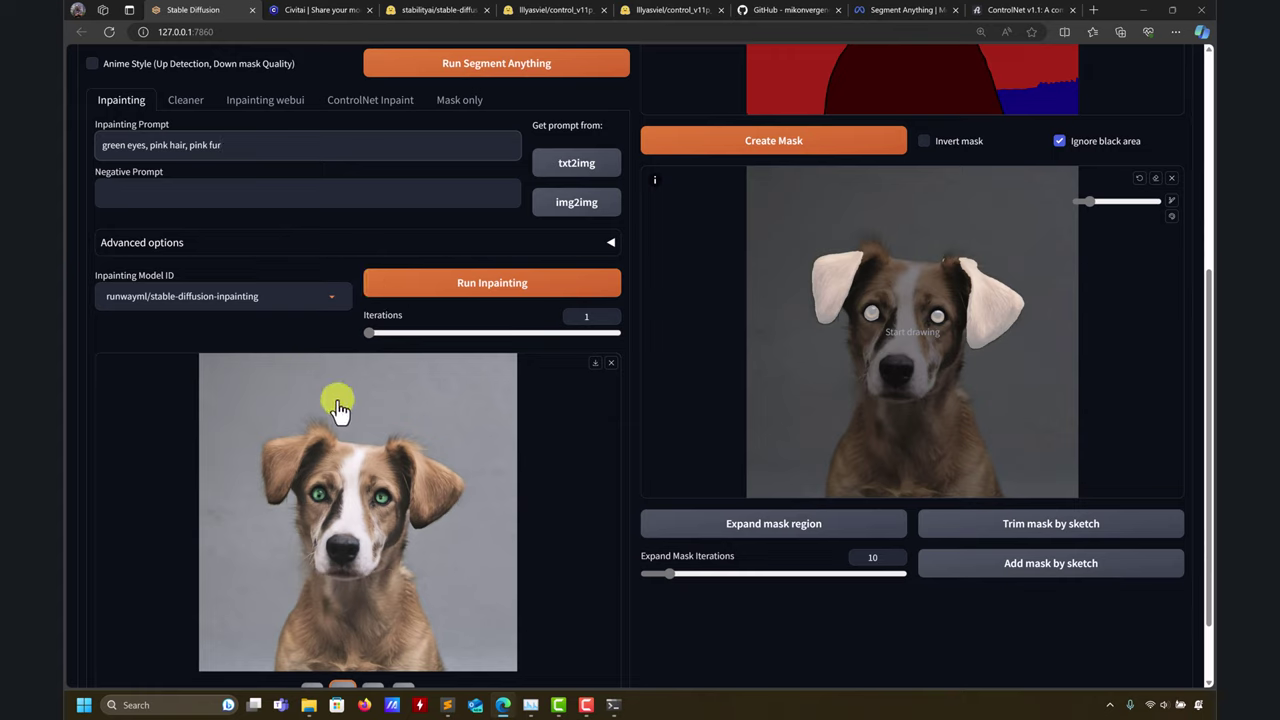
click(440, 287)
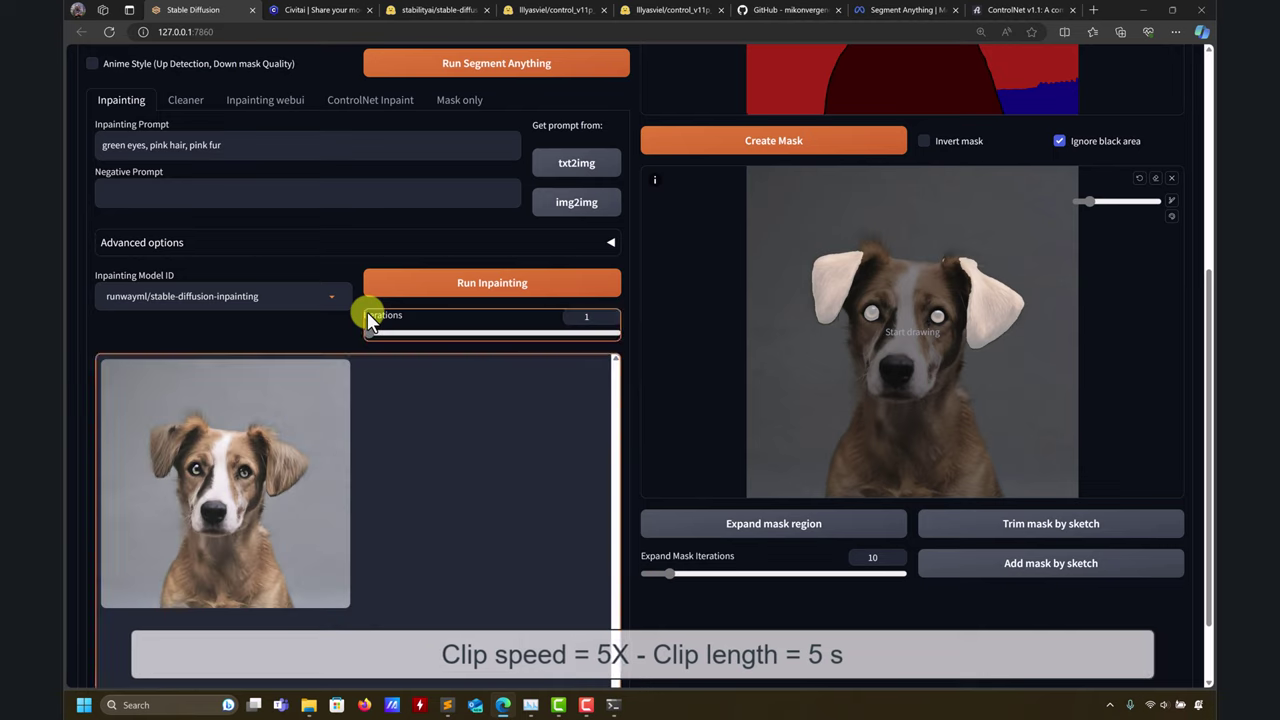
View the newly generated dog image enlarged to inspect its ears and eyes, and close the enlarged view.
click(215, 475)
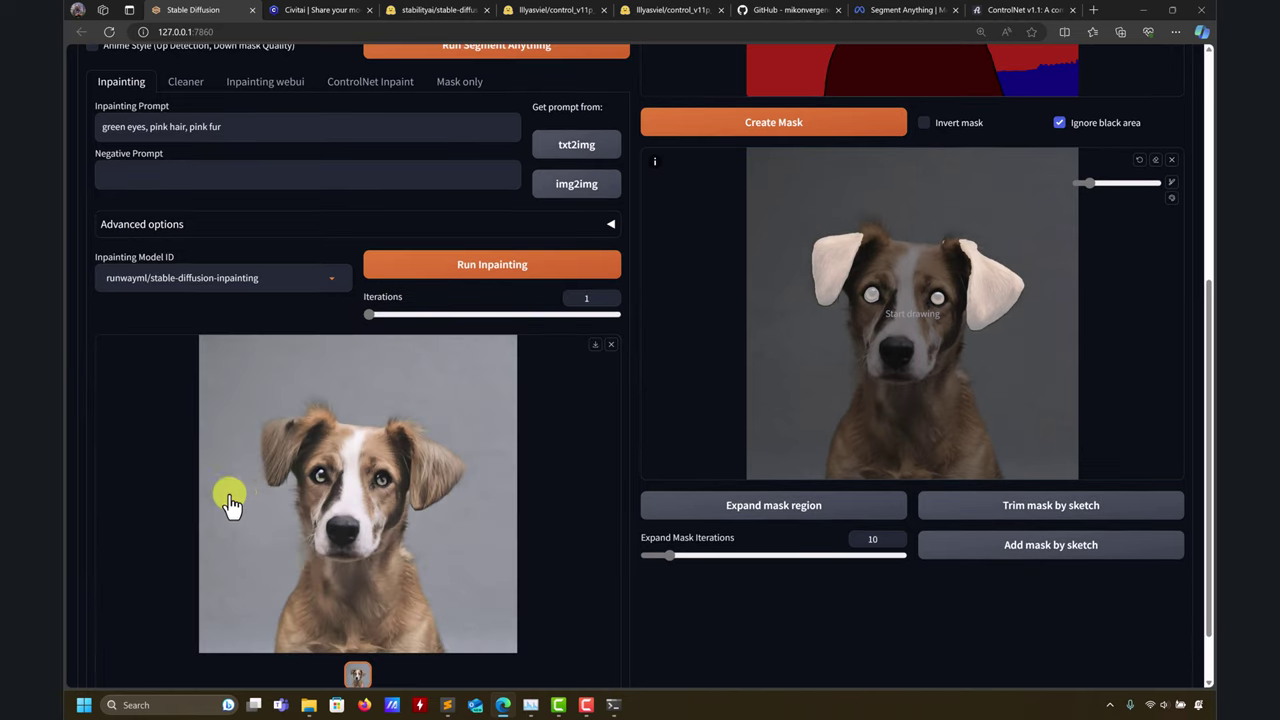
click(402, 485)
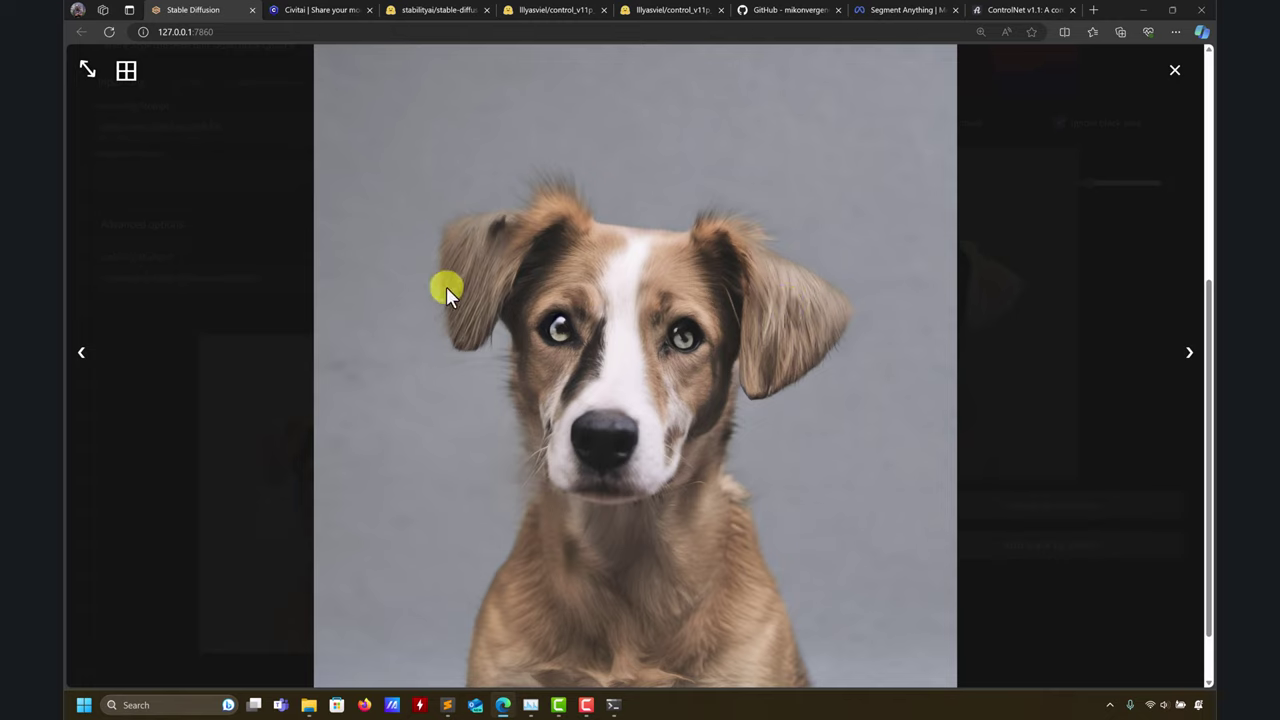
click(1175, 70)
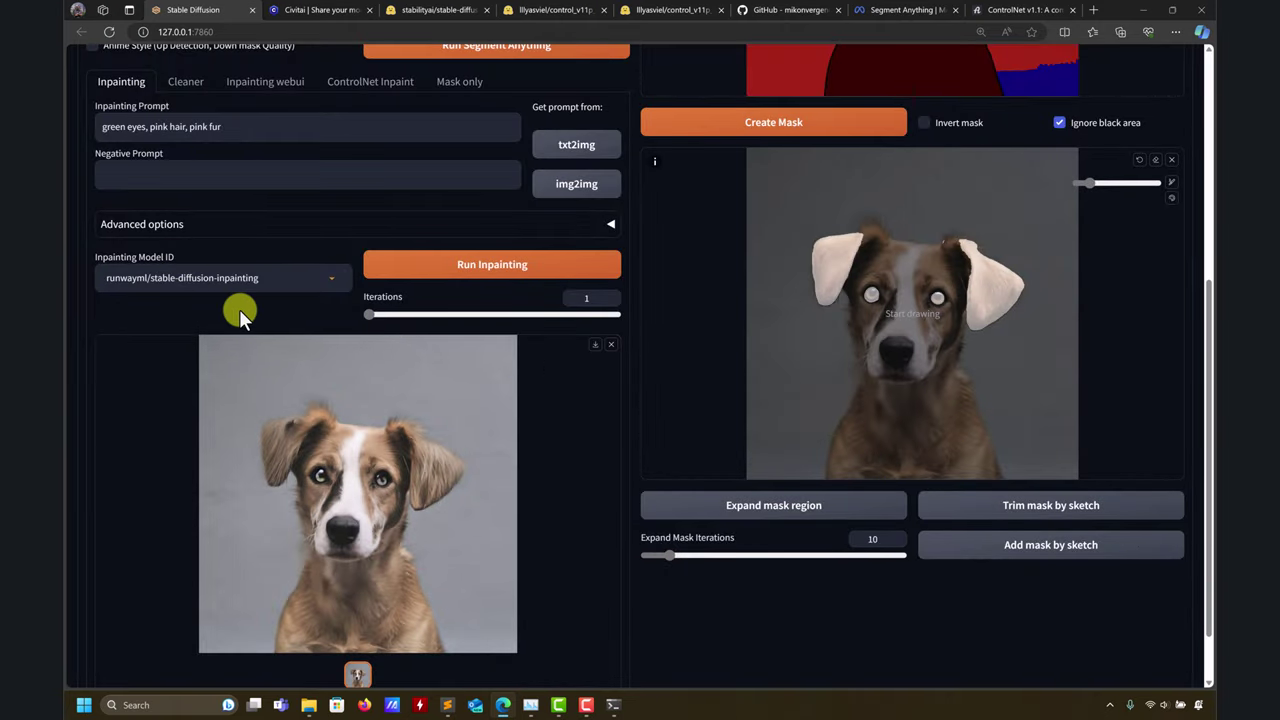
Show the advanced inpainting options, set a fixed seed in place of -1, and choose the Uminosachi/dreamshaper_8Inpainting model.
scroll(250, 320, up, 1)
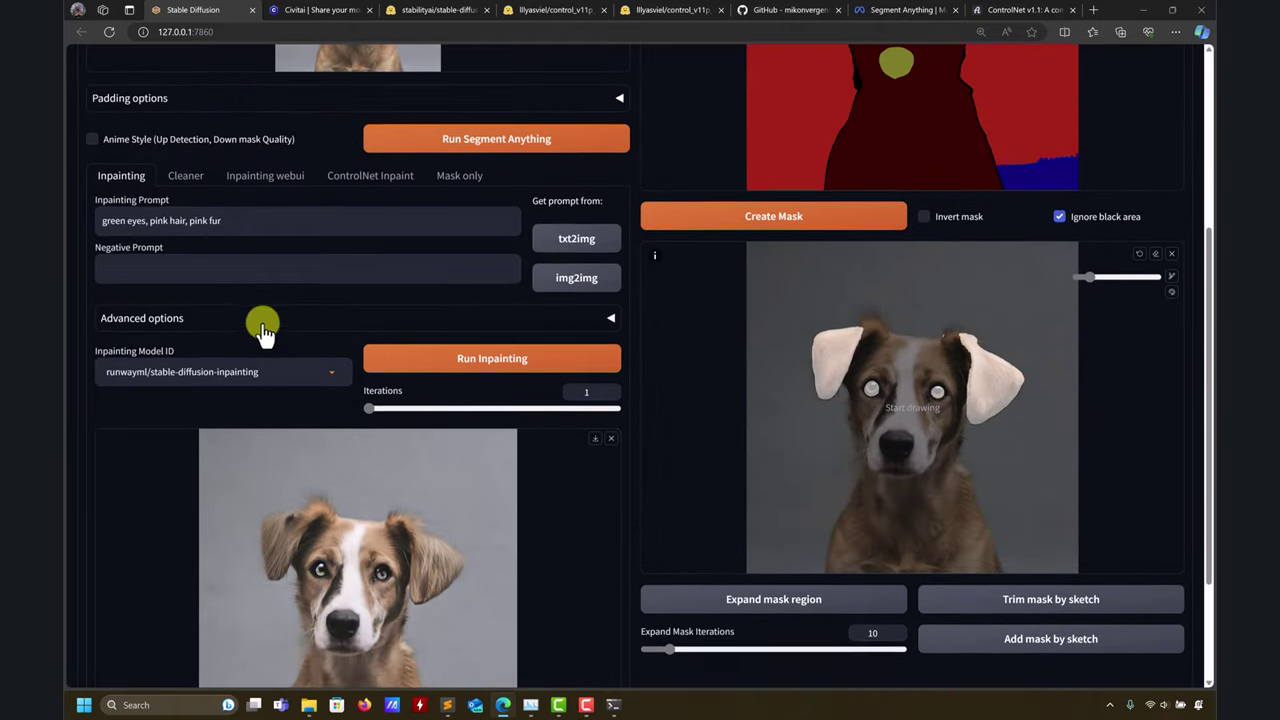
click(606, 321)
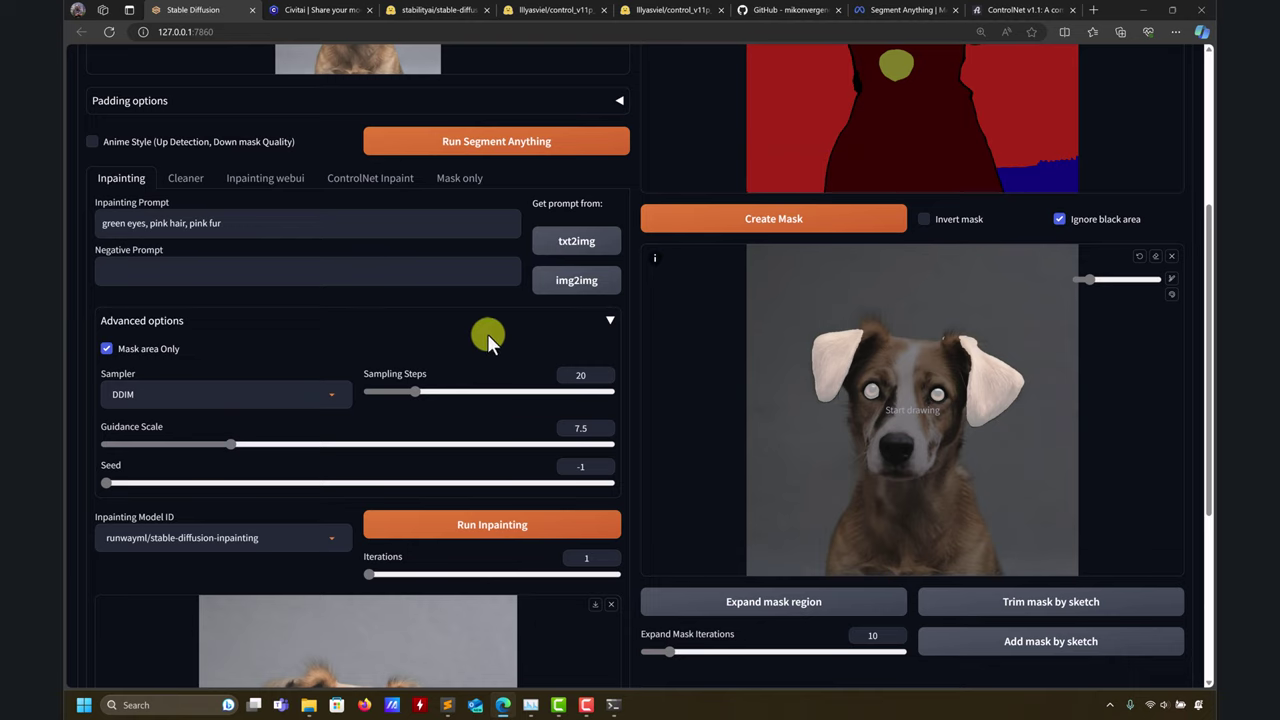
drag(106, 484, 263, 486)
scroll(260, 430, down, 3)
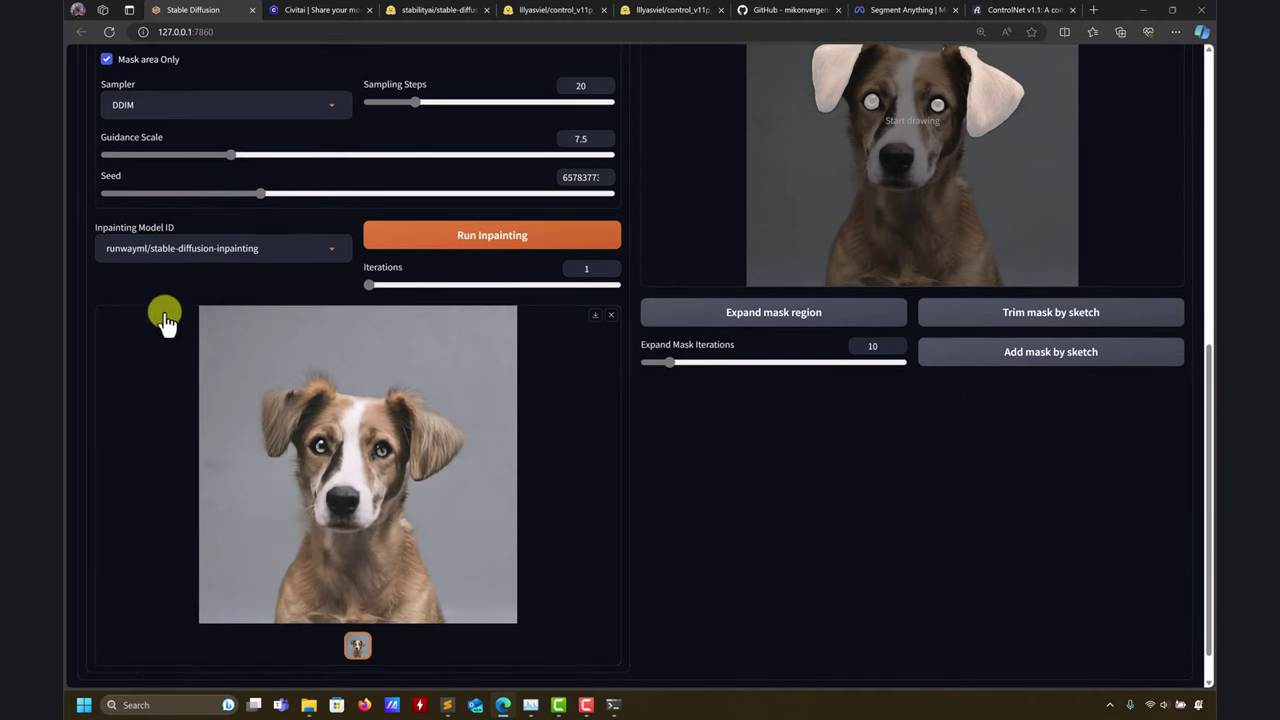
click(318, 253)
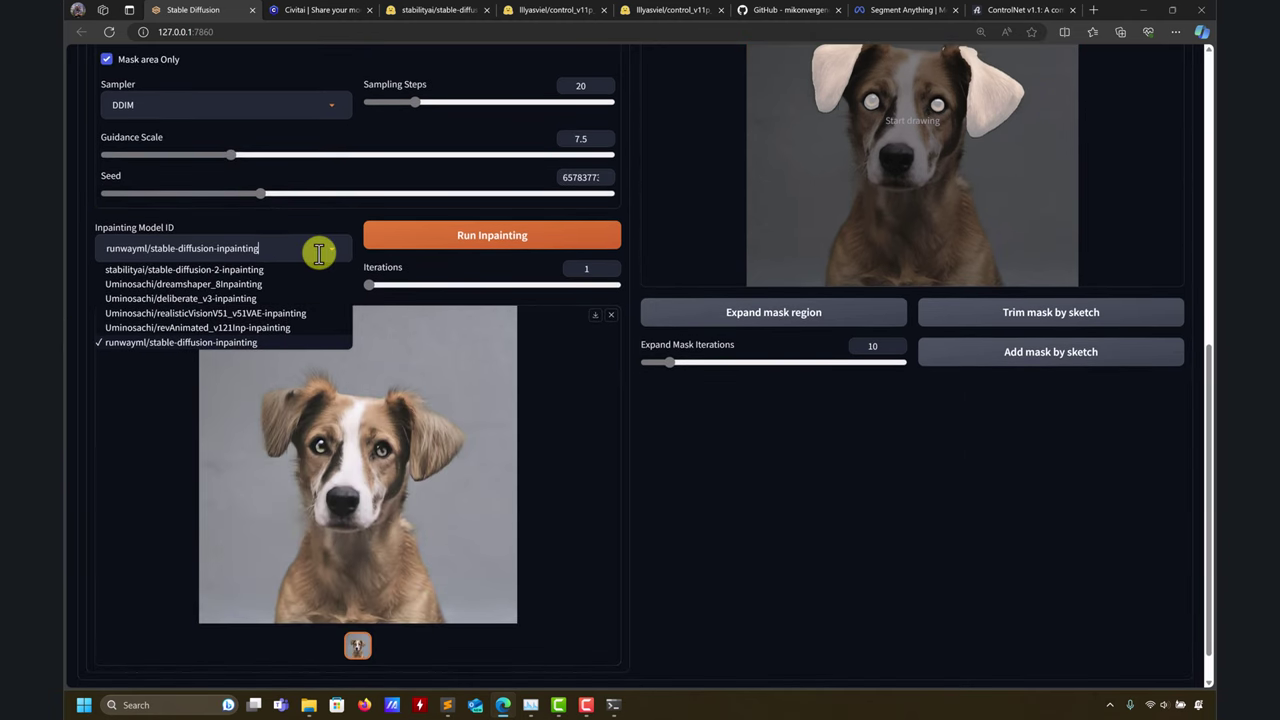
click(244, 284)
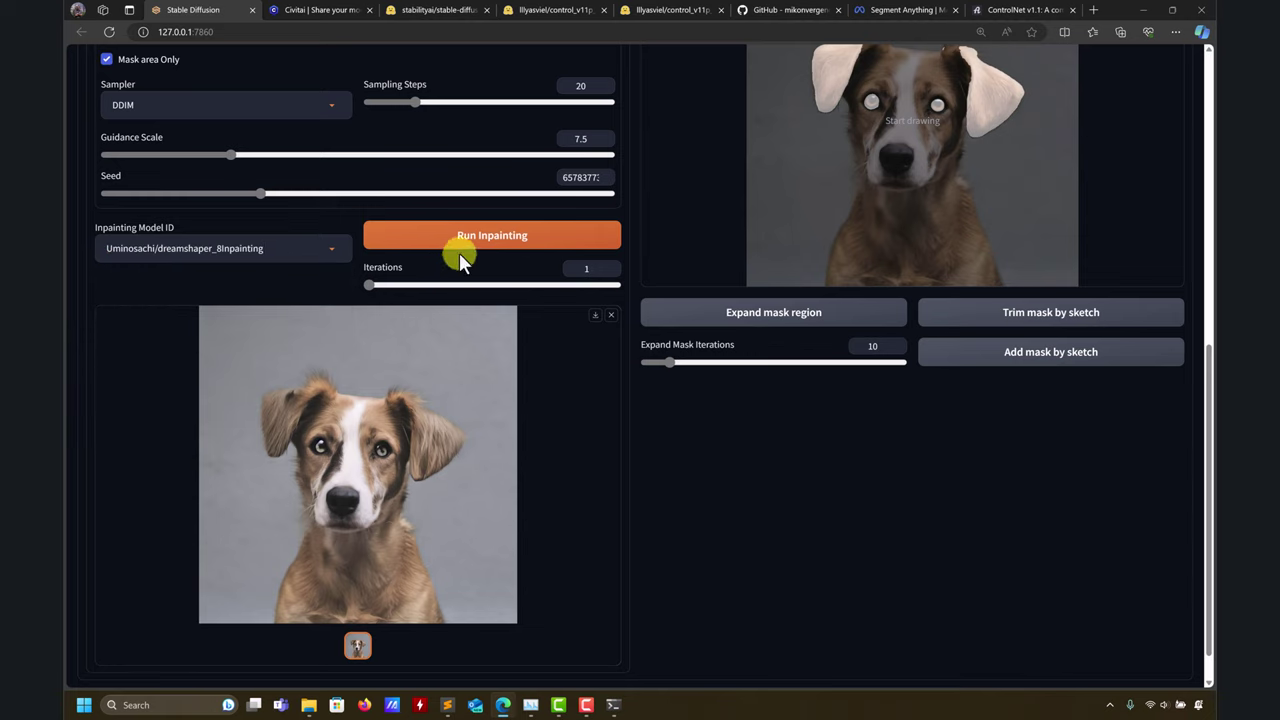
Run inpainting with the DDIM sampler, checking its progress in the console window.
scroll(441, 304, up, 2)
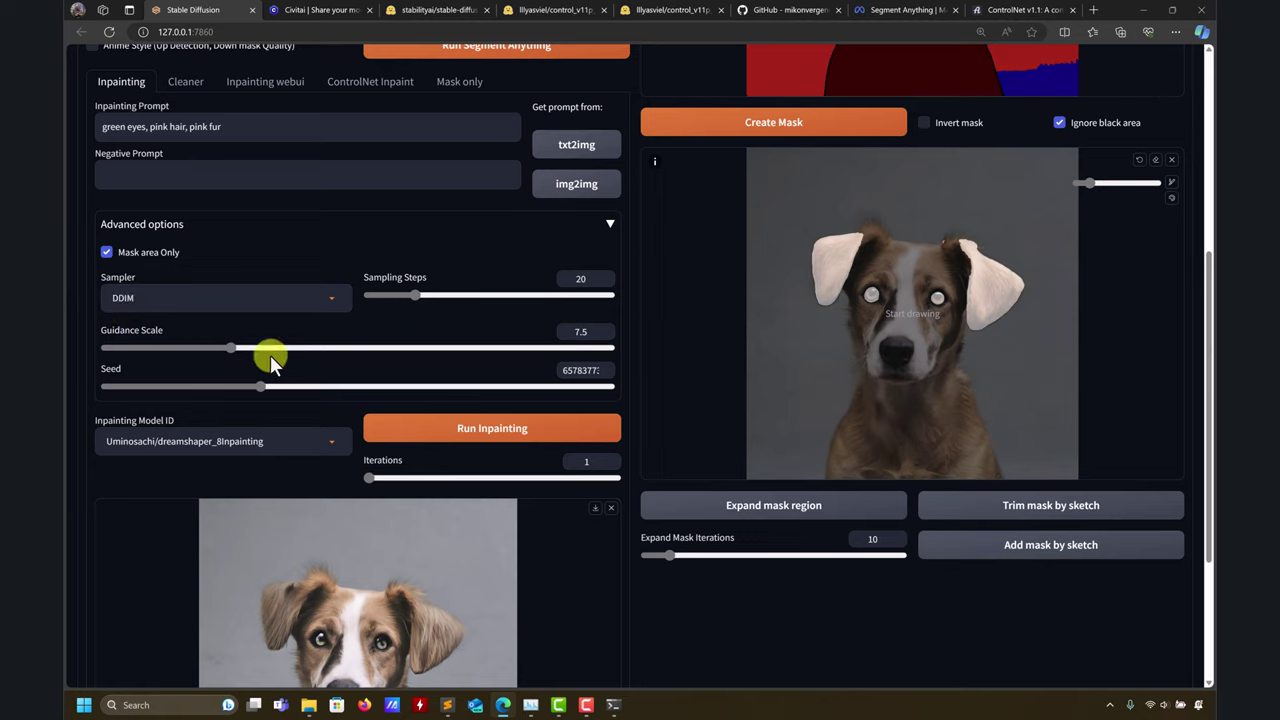
click(331, 298)
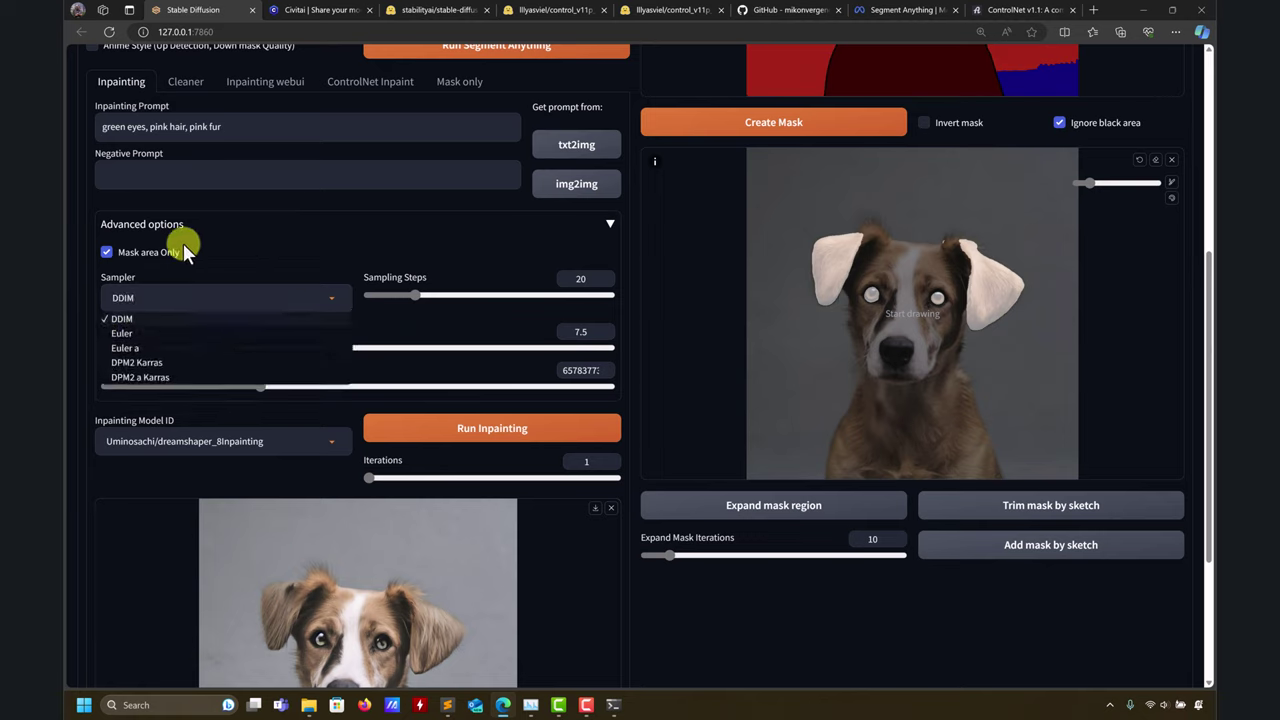
click(149, 318)
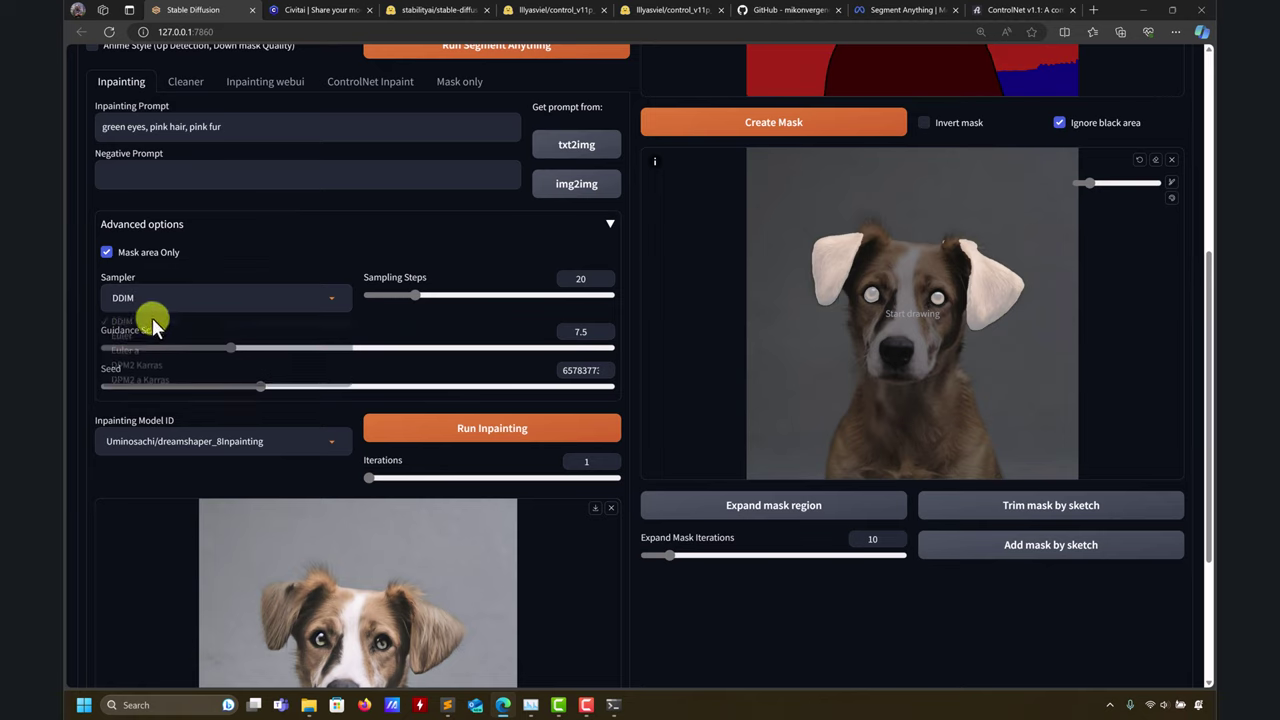
click(486, 428)
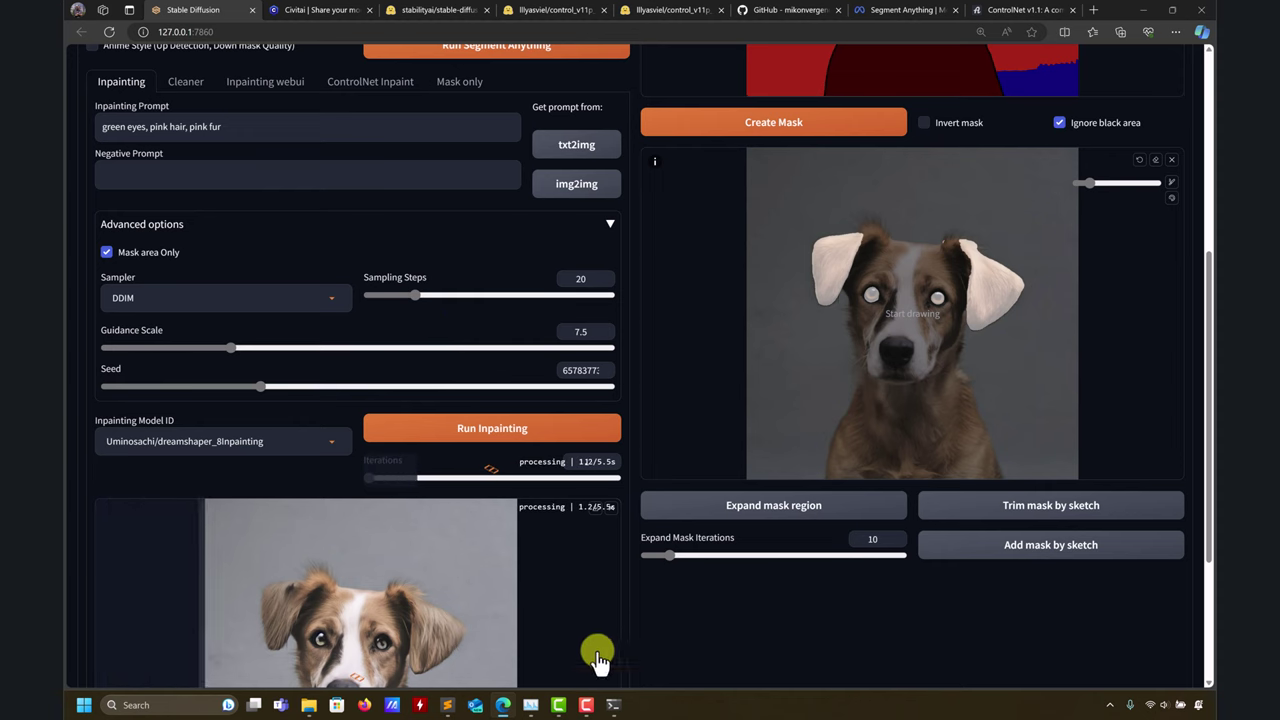
click(614, 705)
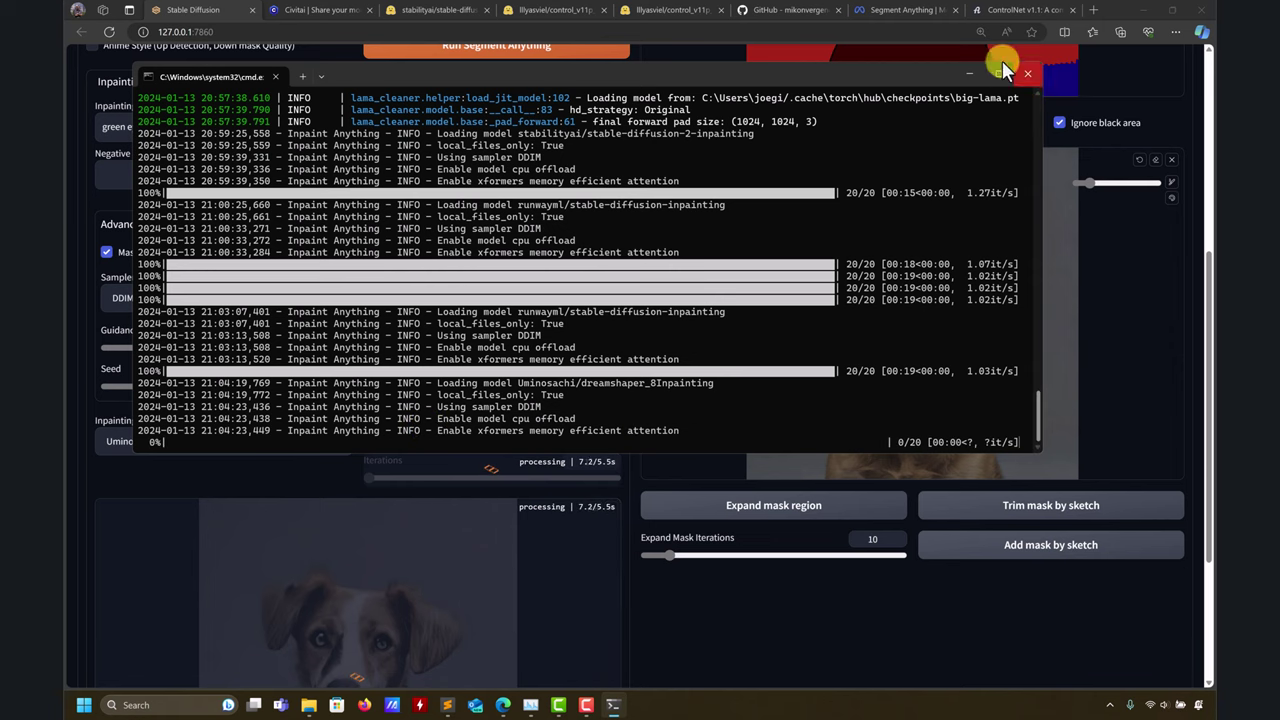
click(969, 73)
scroll(640, 540, down, 1)
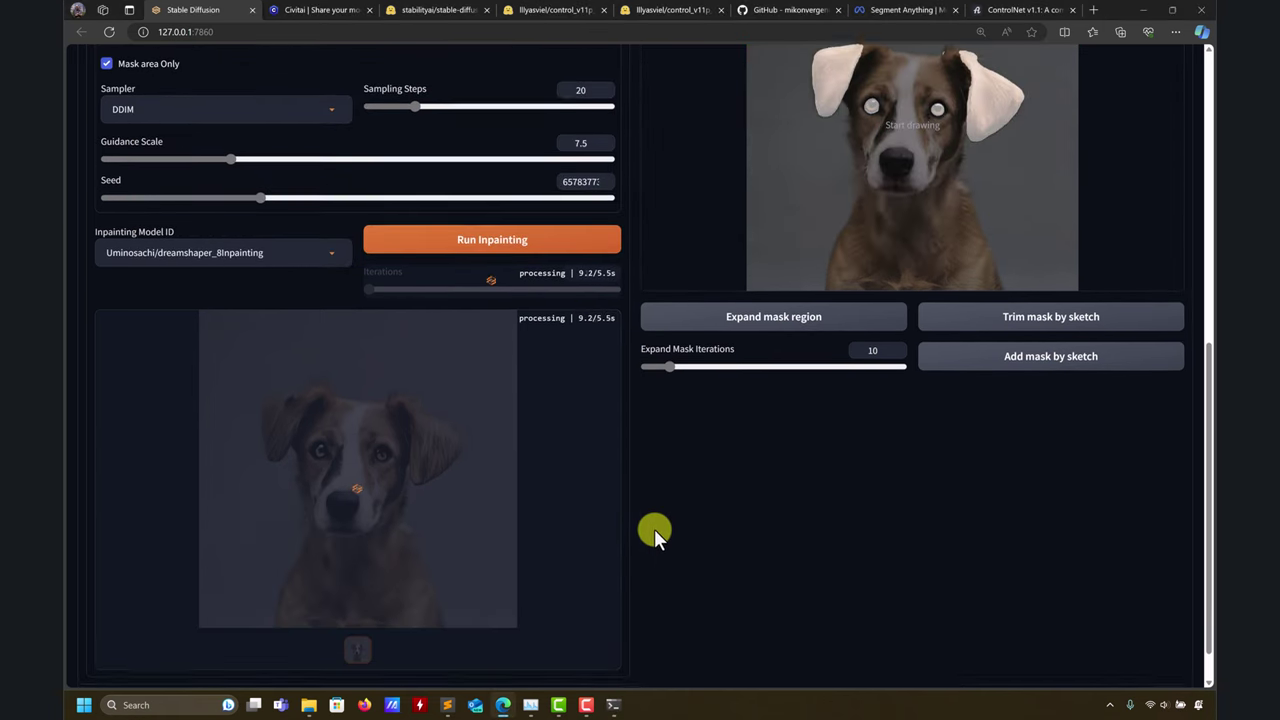
scroll(652, 520, up, 1)
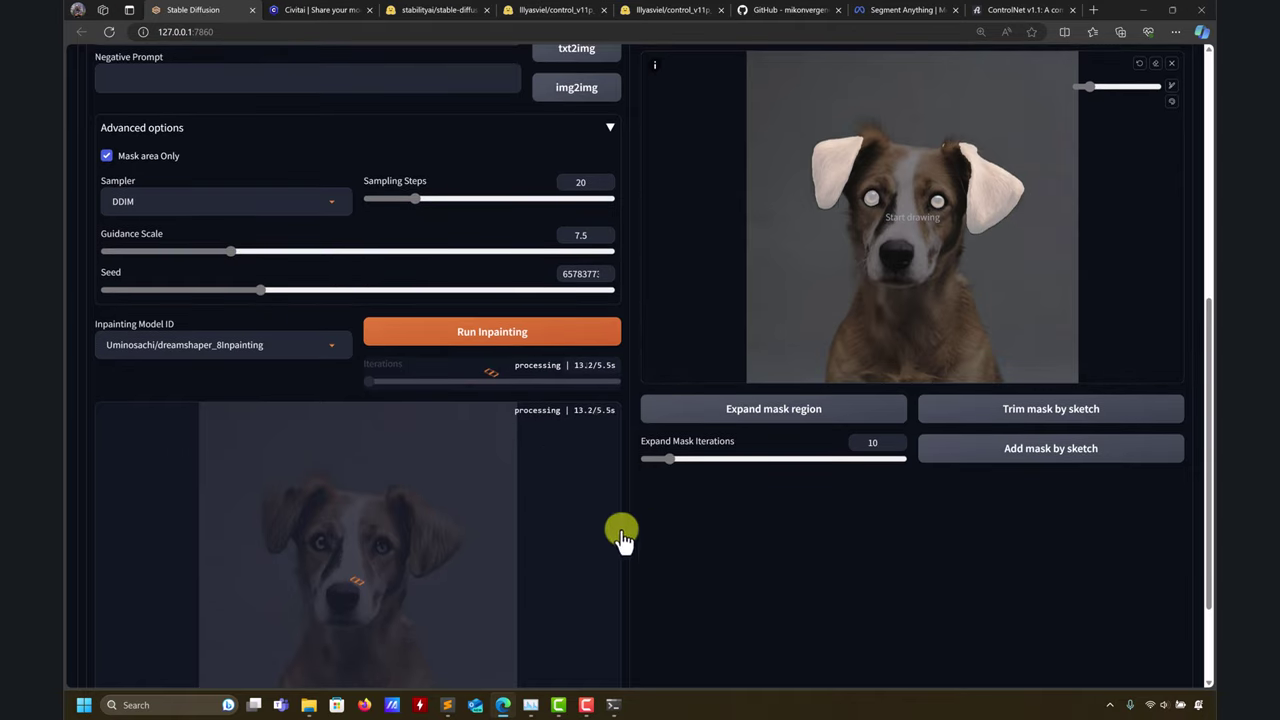
scroll(623, 528, down, 1)
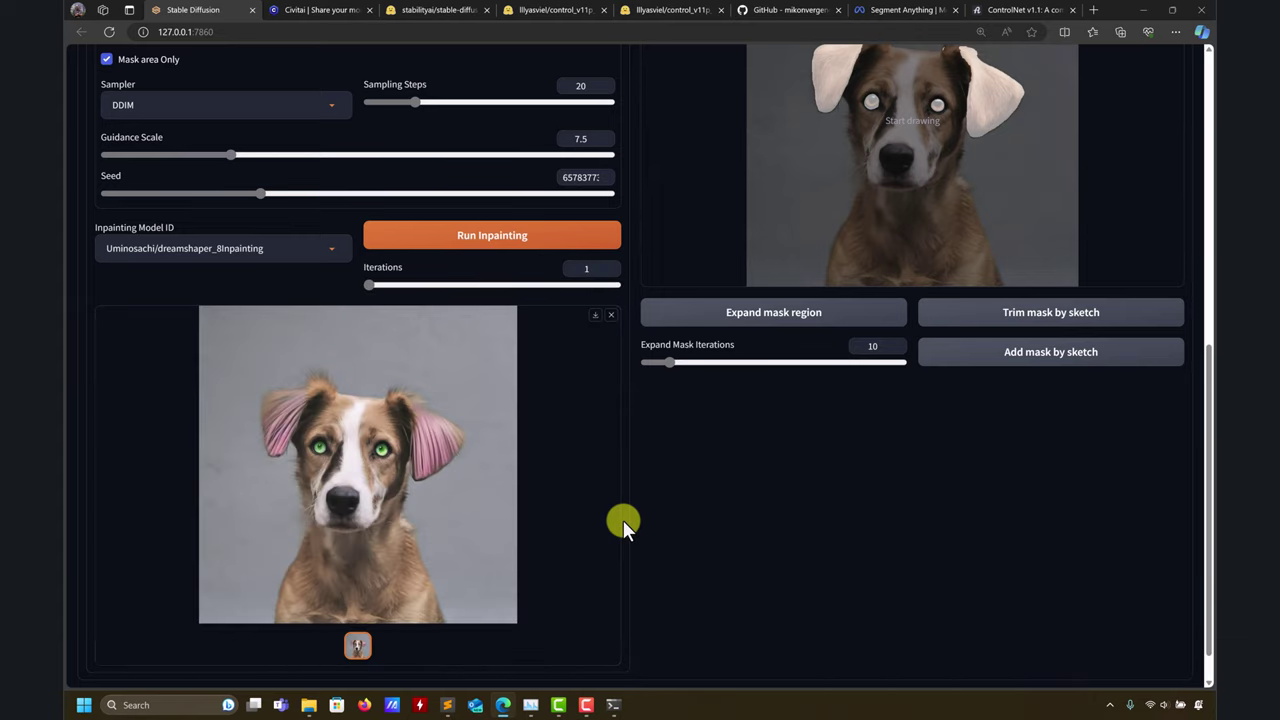
Examine the dreamshaper result enlarged, and compare it with the ear and eye mask and the inpainting settings.
click(465, 503)
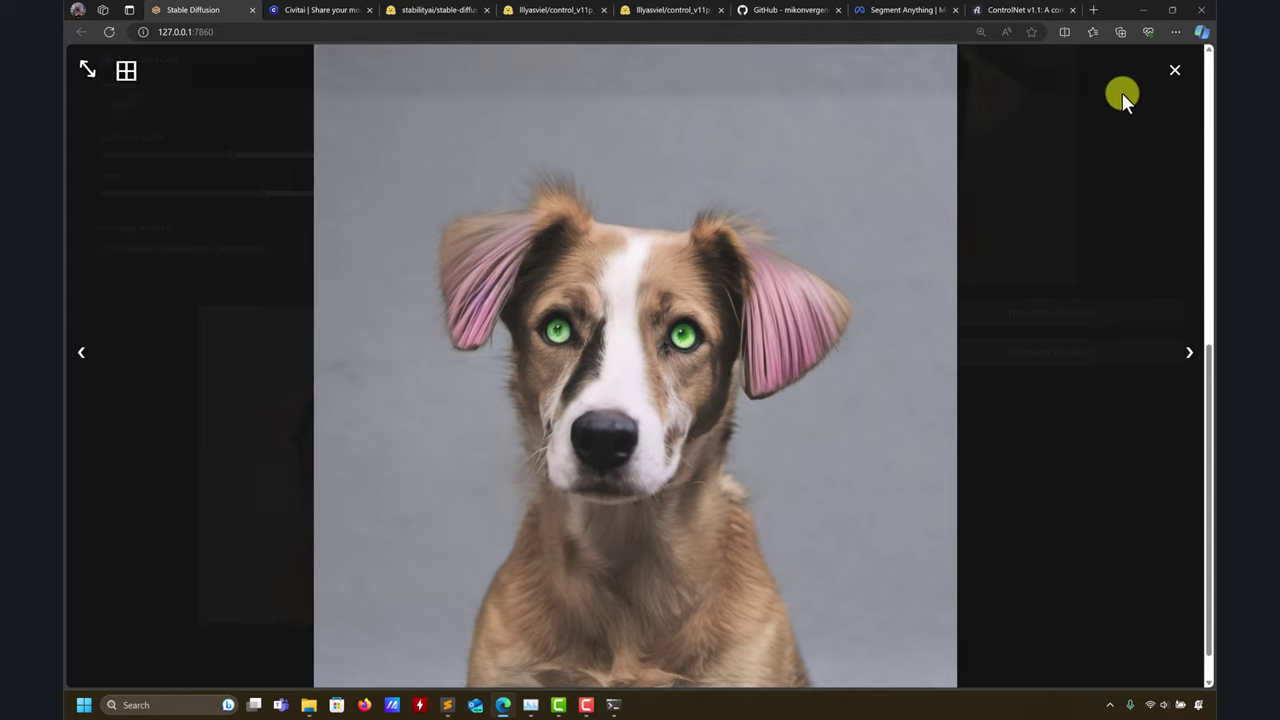
click(1175, 70)
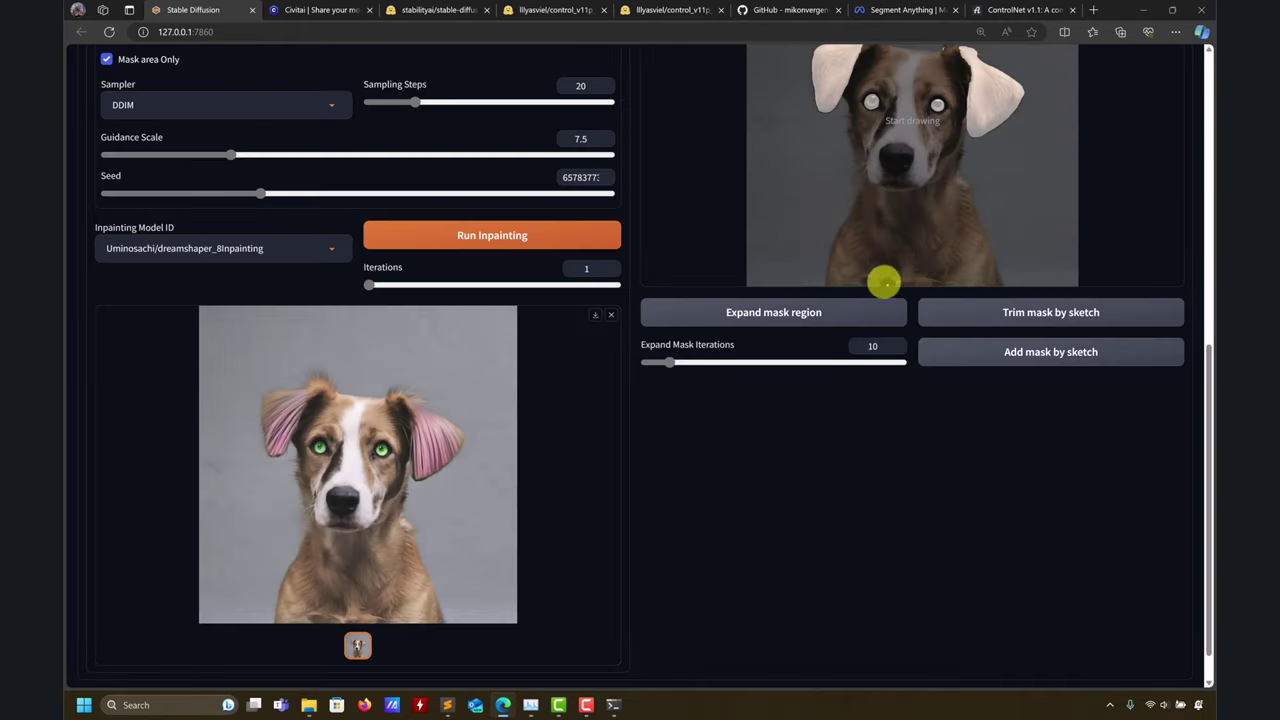
scroll(875, 262, up, 2)
scroll(875, 262, up, 1)
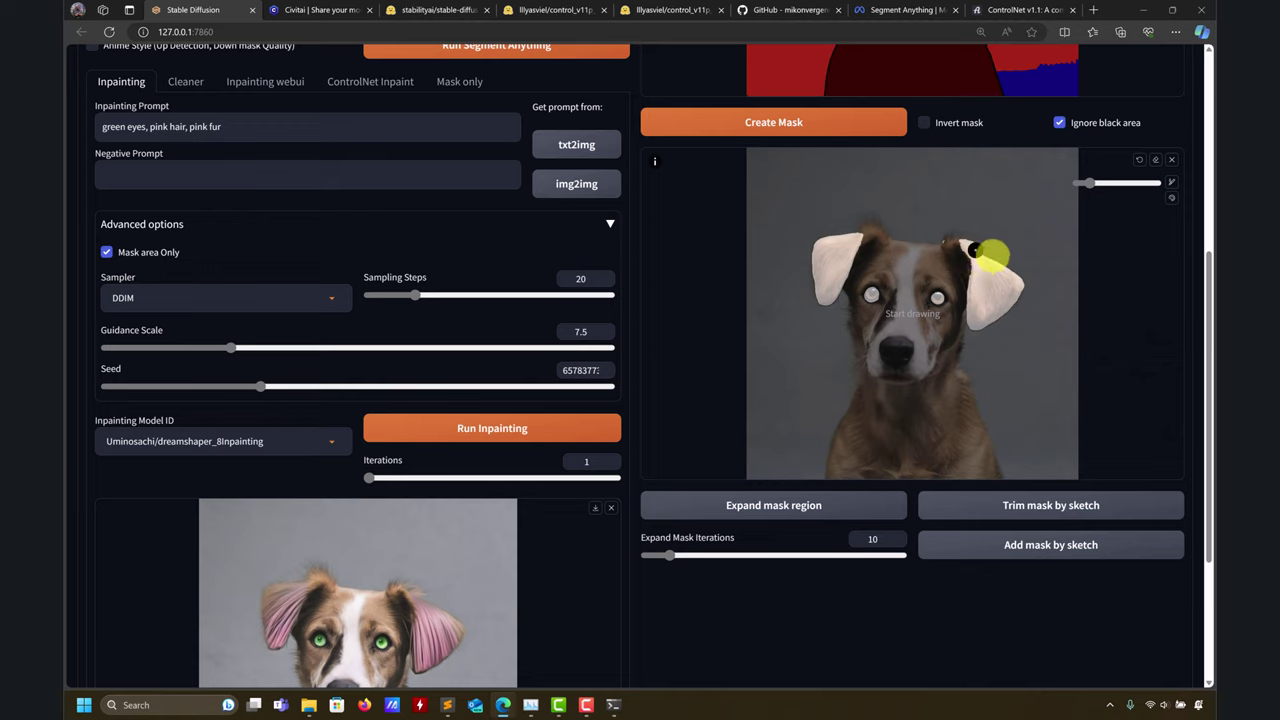
scroll(443, 557, down, 2)
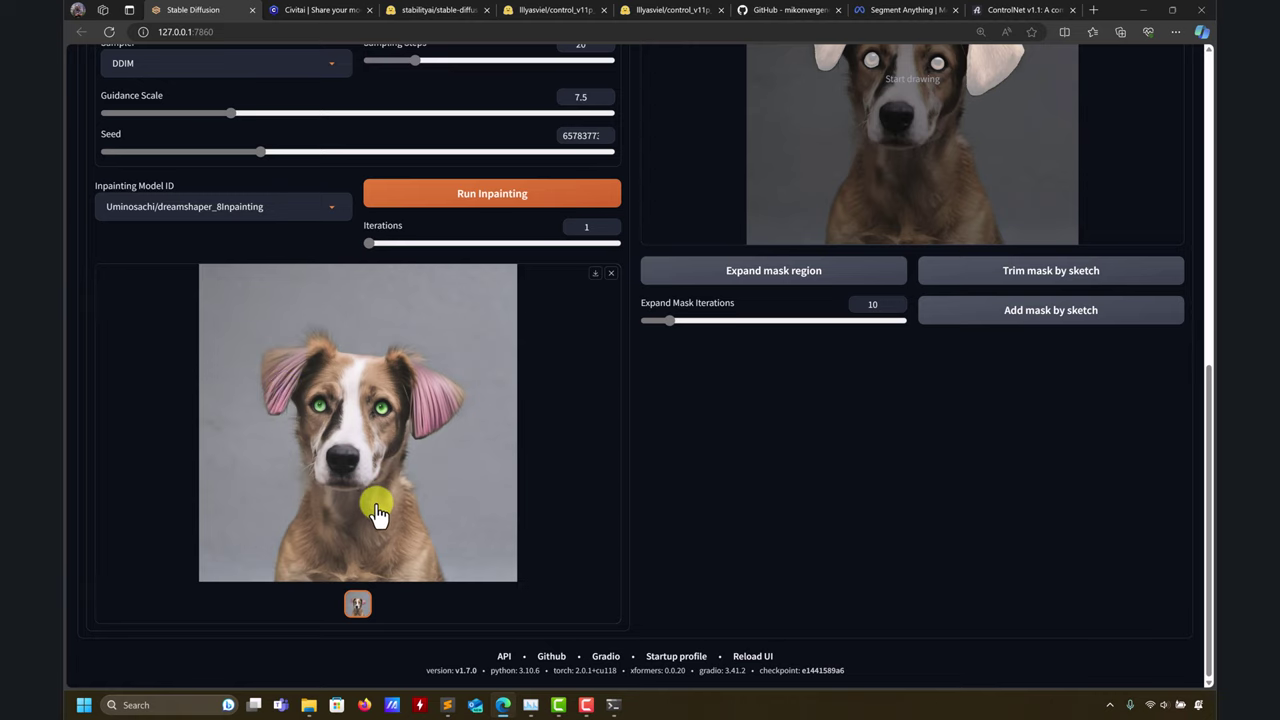
scroll(377, 515, up, 1)
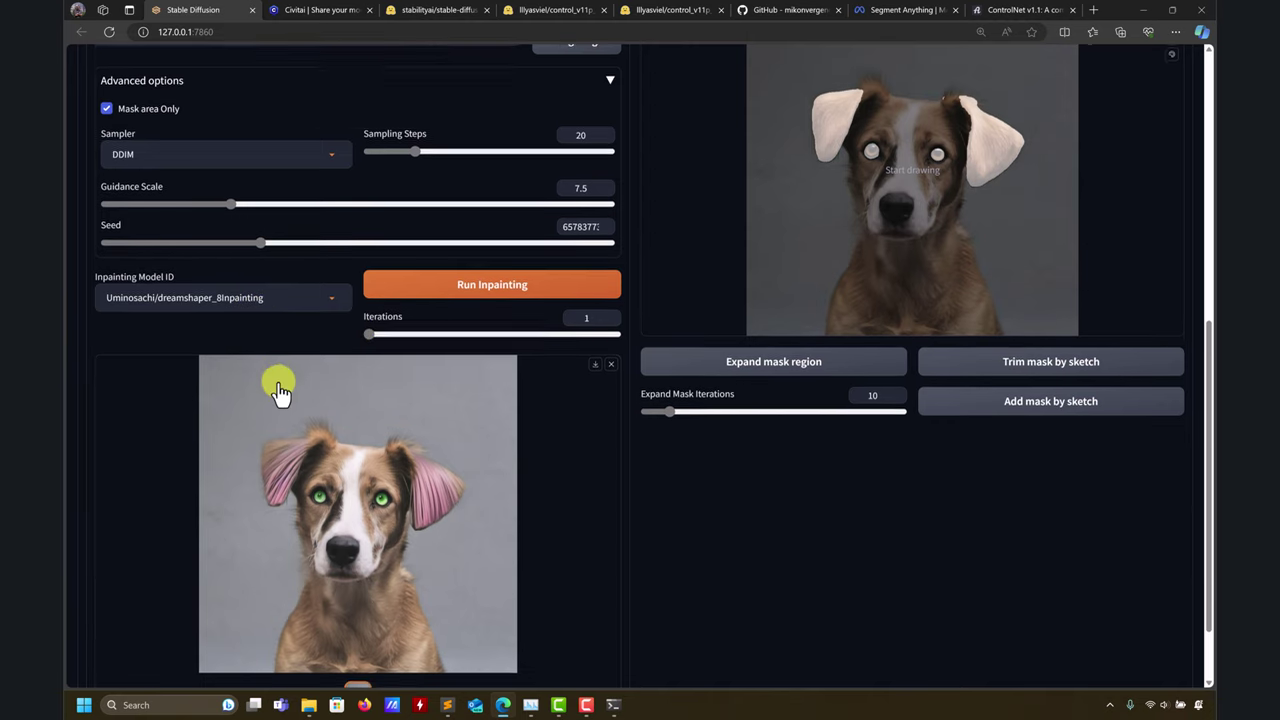
scroll(350, 430, down, 1)
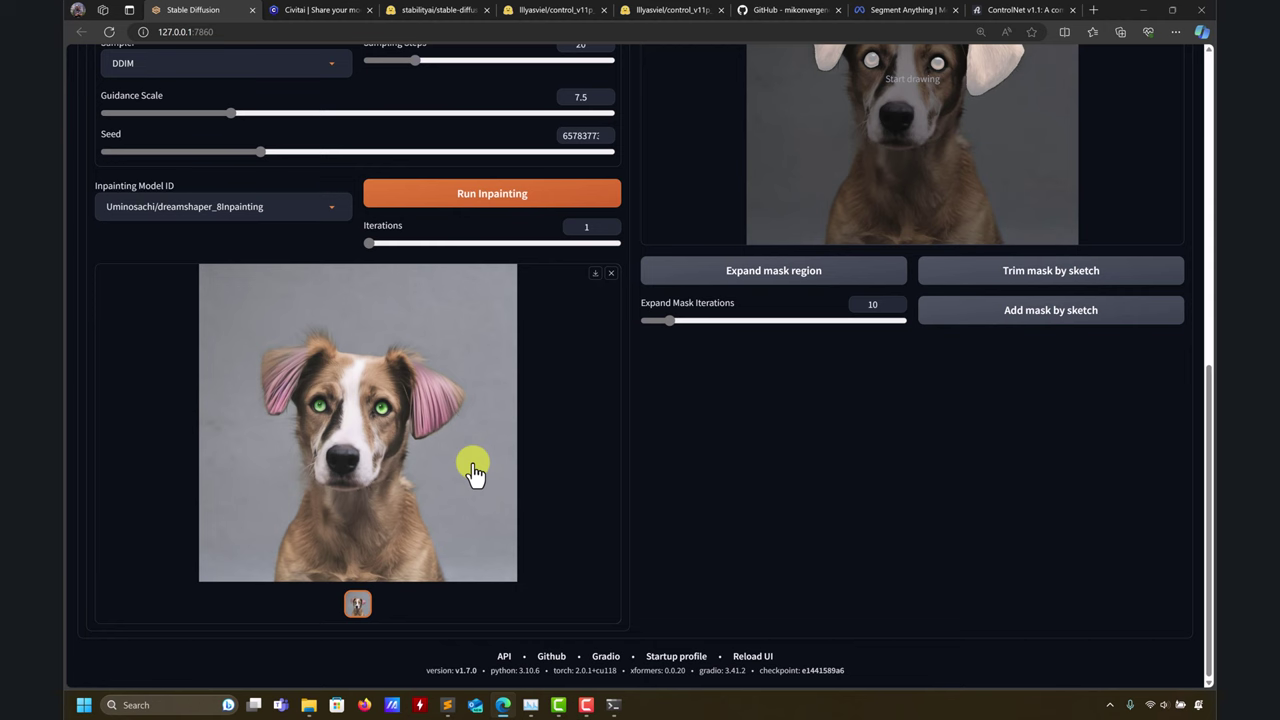
scroll(478, 472, up, 3)
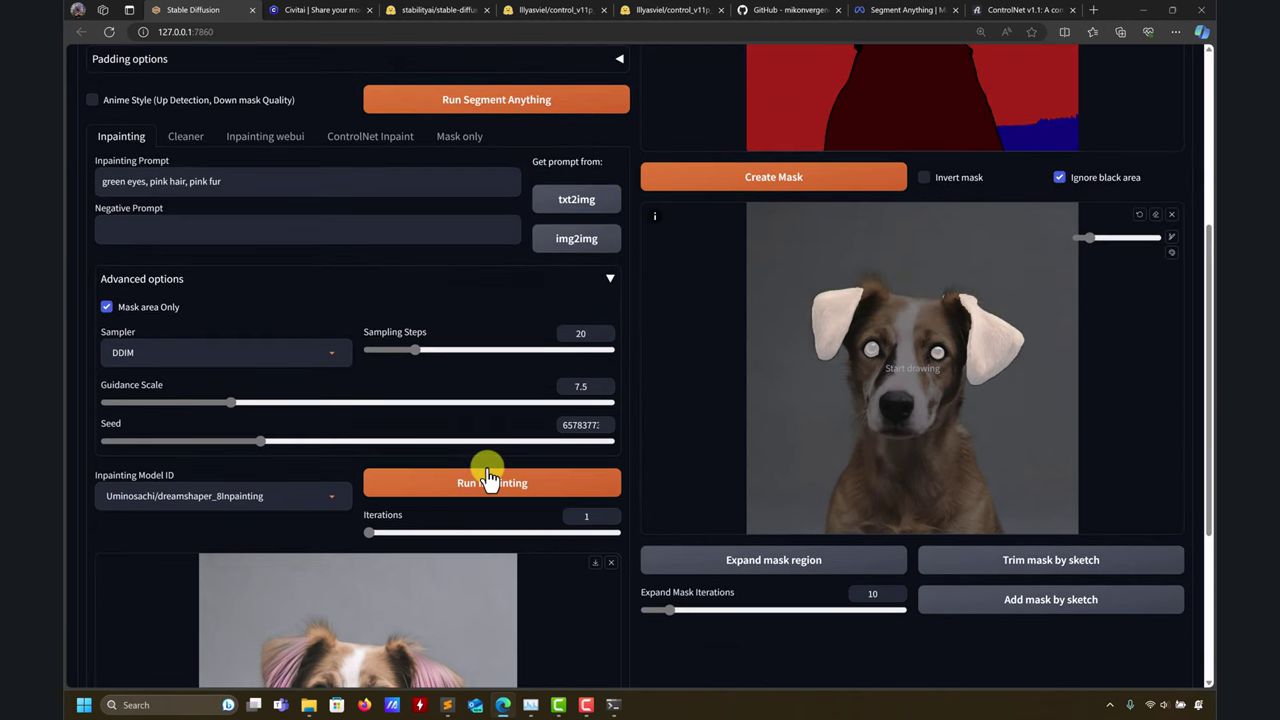
Examine the img2img inpaint setup used with the "empty wall" prompt, from the masked ear through the generation settings to the ControlNet Inpaint unit.
scroll(800, 420, up, 4)
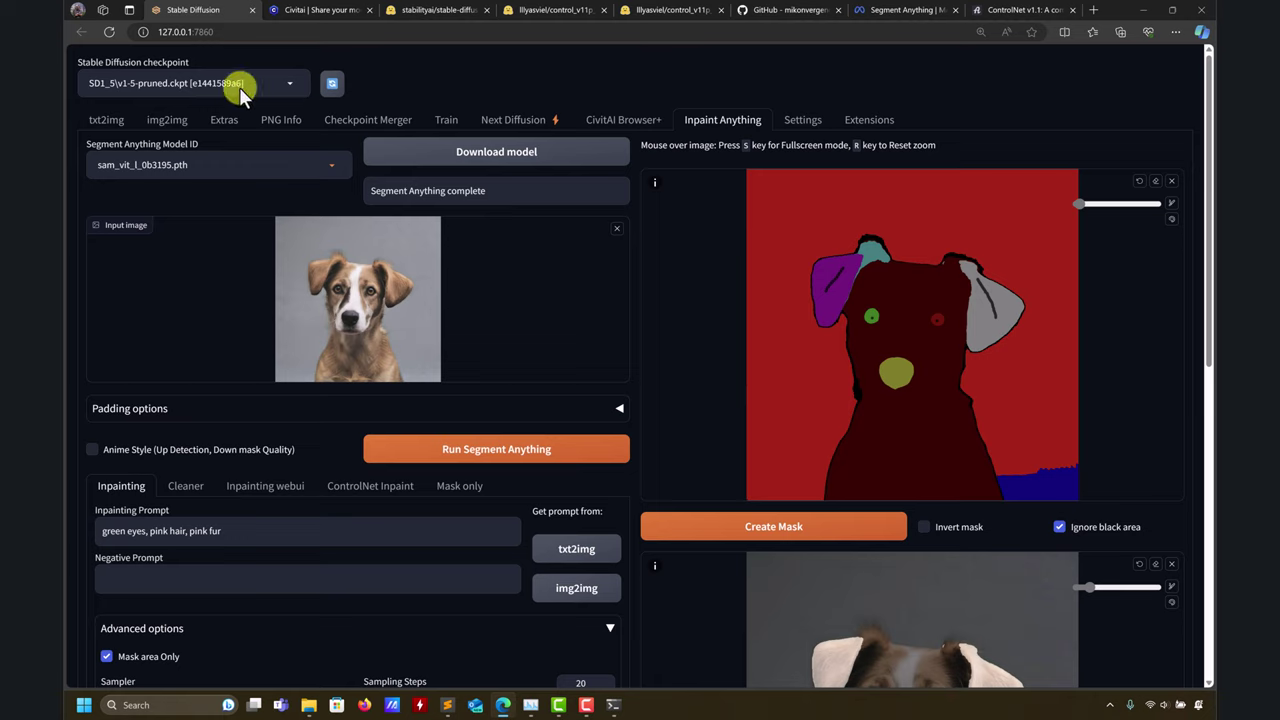
click(178, 126)
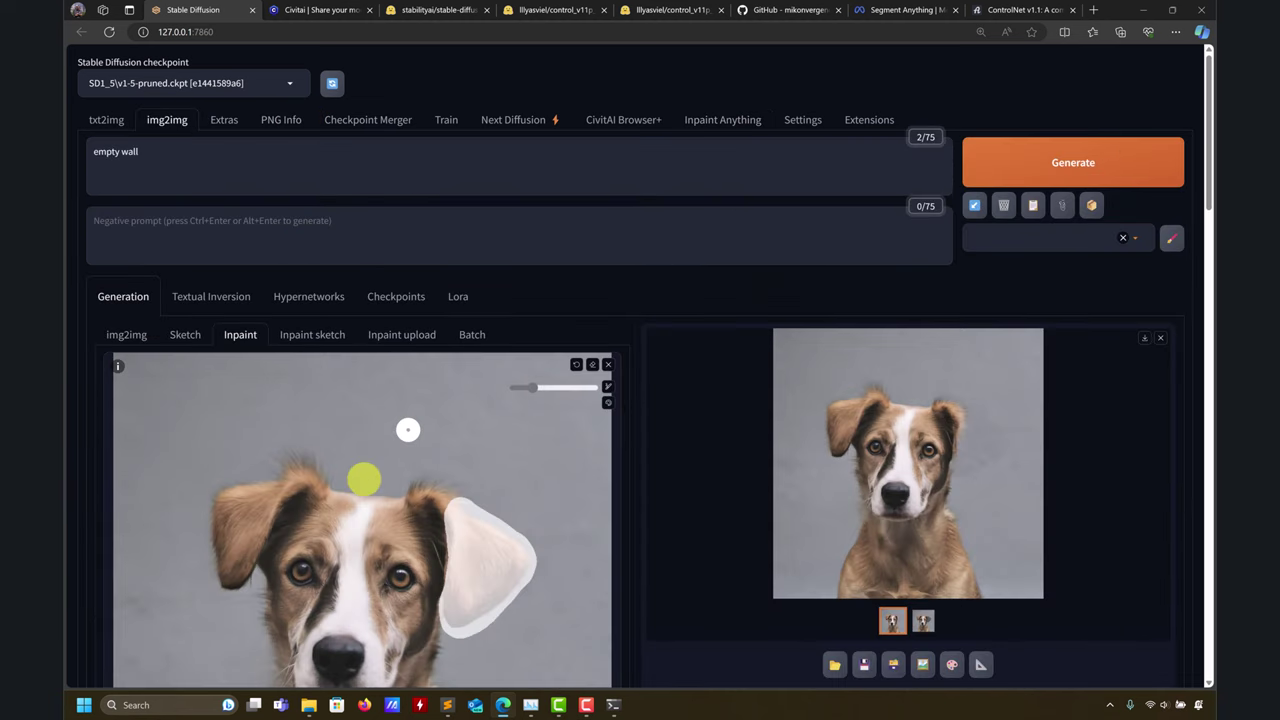
scroll(530, 436, down, 2)
scroll(531, 436, up, 2)
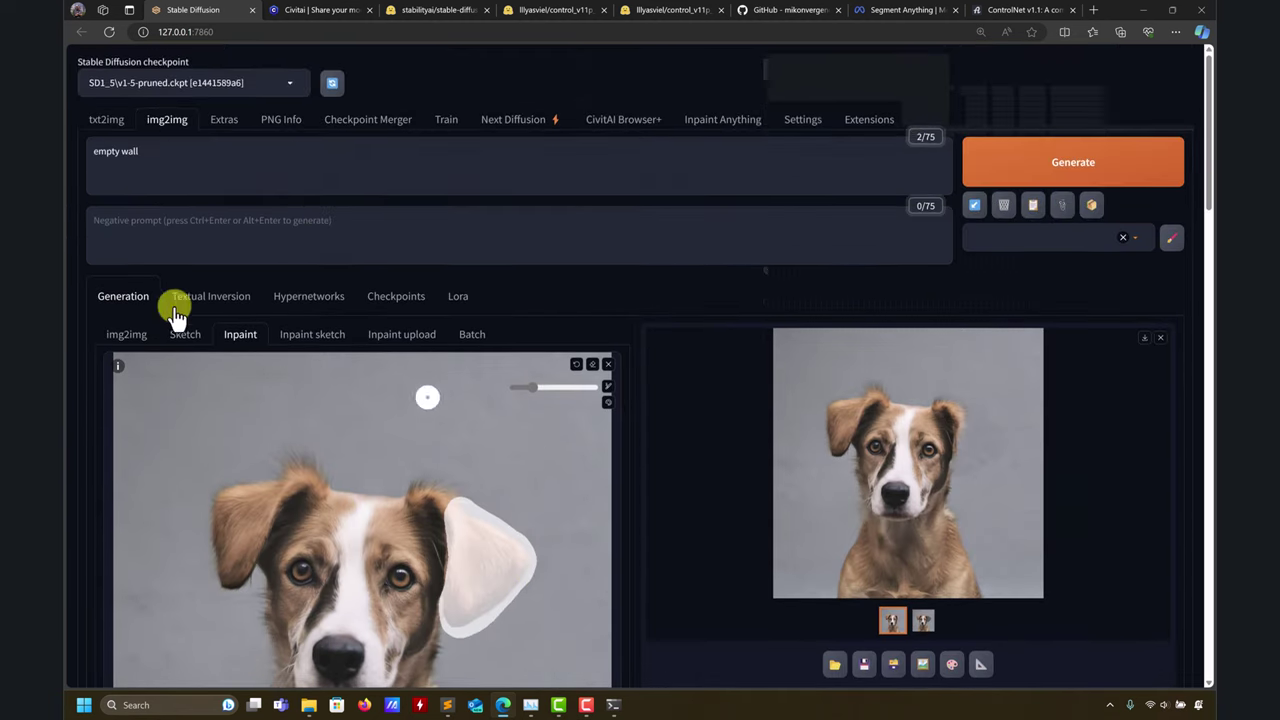
drag(234, 157, 78, 155)
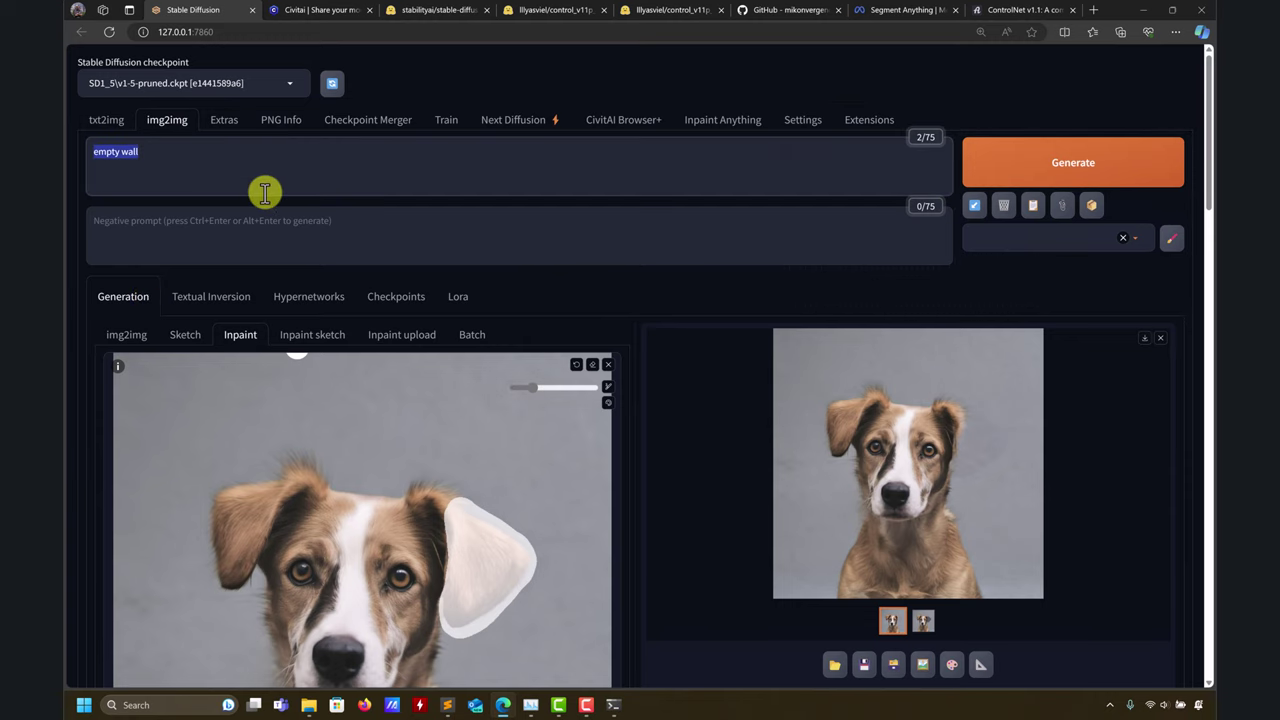
scroll(403, 243, down, 7)
scroll(672, 390, down, 6)
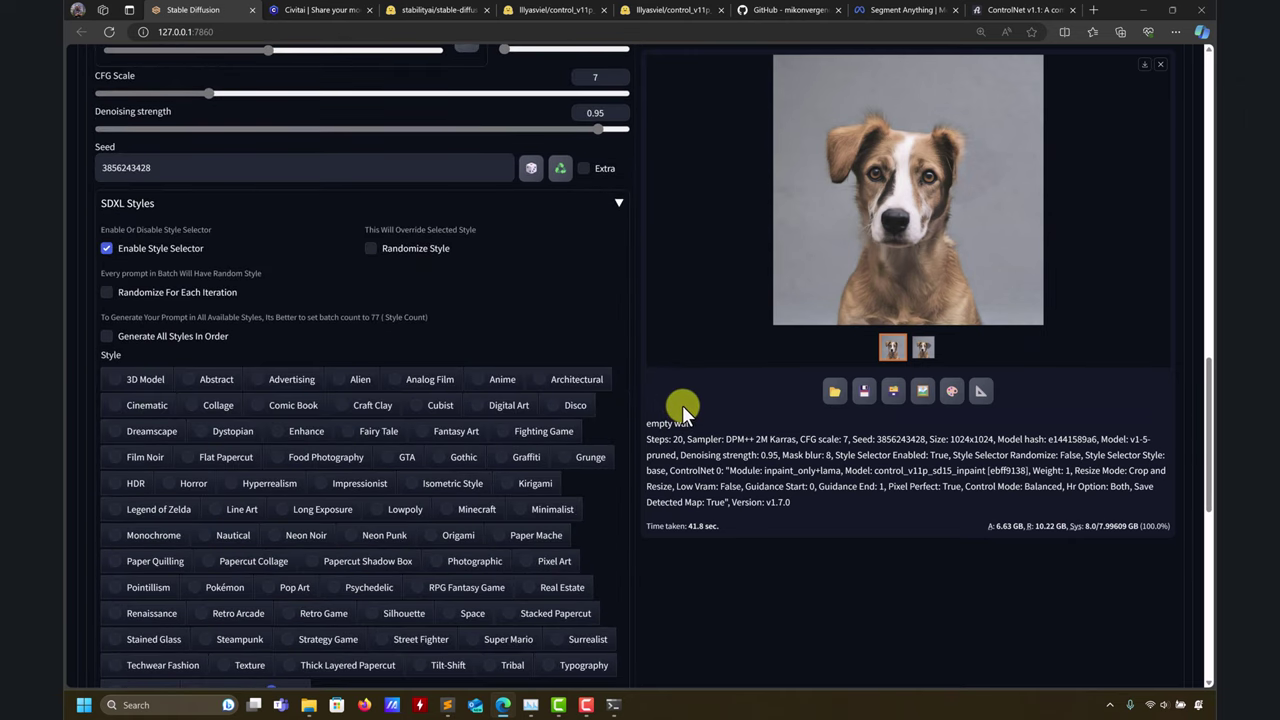
scroll(682, 405, up, 1)
scroll(681, 408, down, 4)
scroll(681, 410, down, 2)
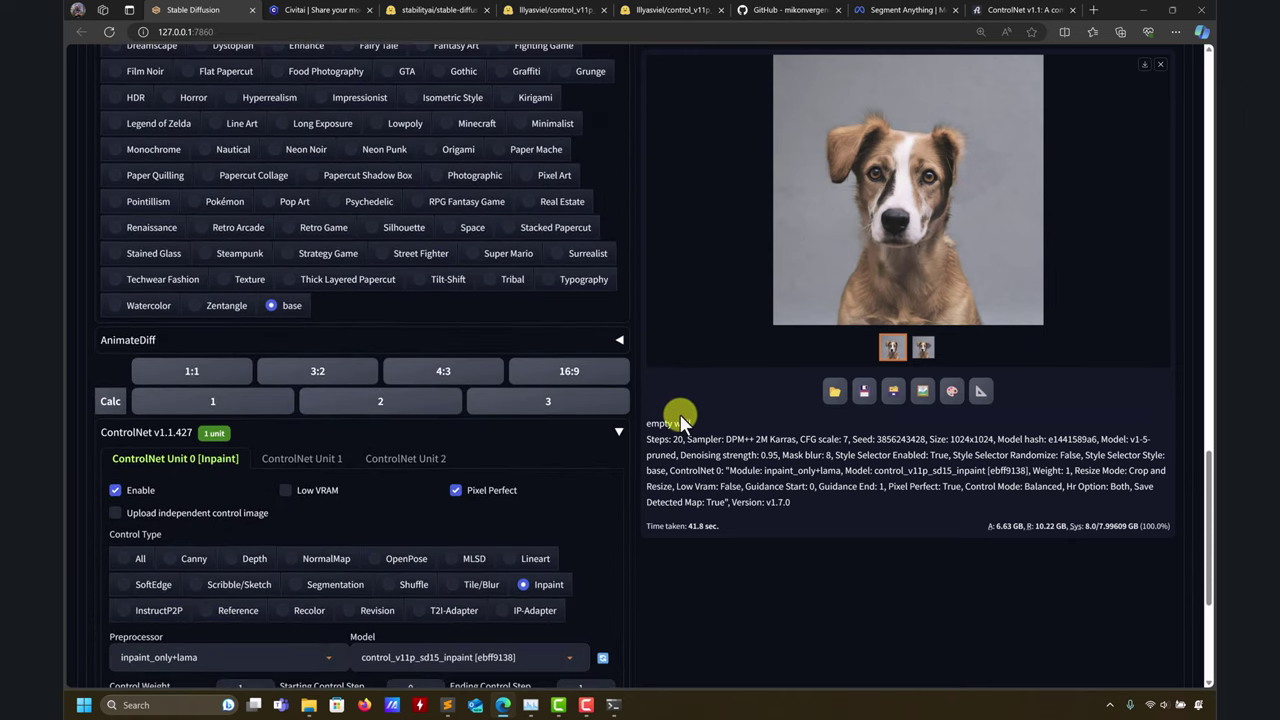
scroll(765, 490, up, 15)
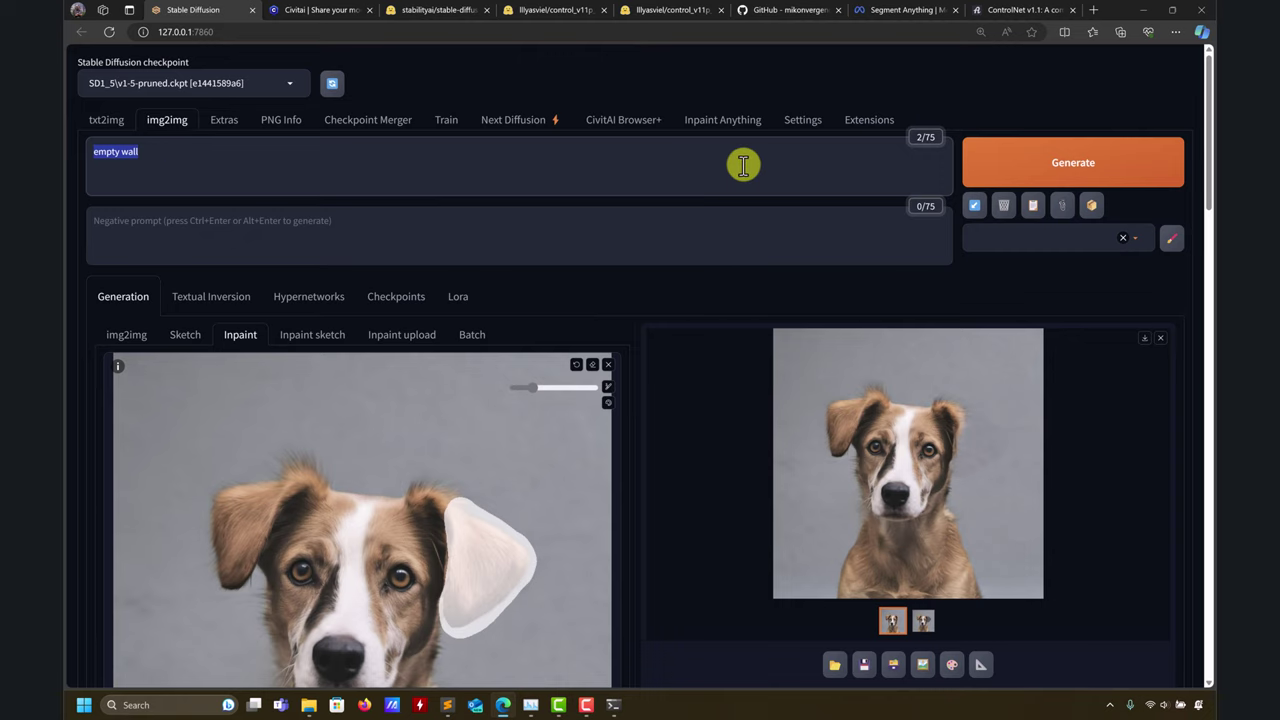
Return to Inpaint Anything and compare its Inpainting webui and ControlNet Inpaint modes with the standard inpainting mode.
click(737, 132)
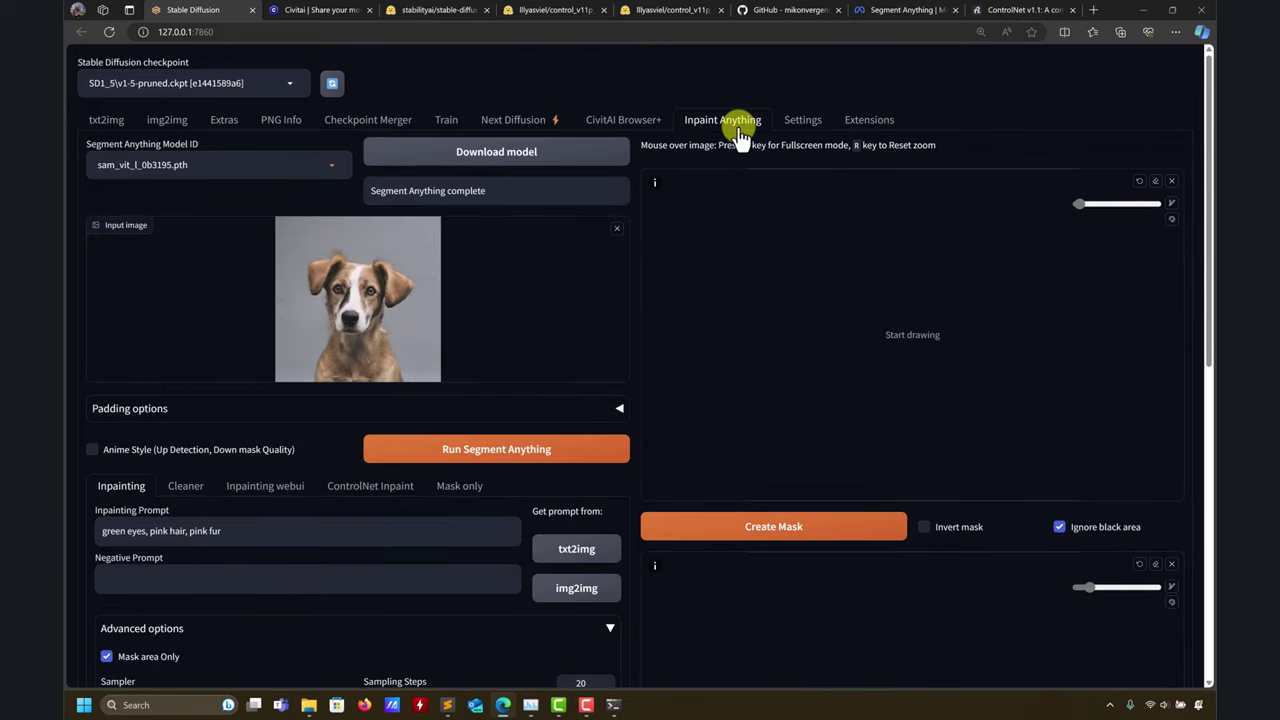
scroll(660, 240, down, 4)
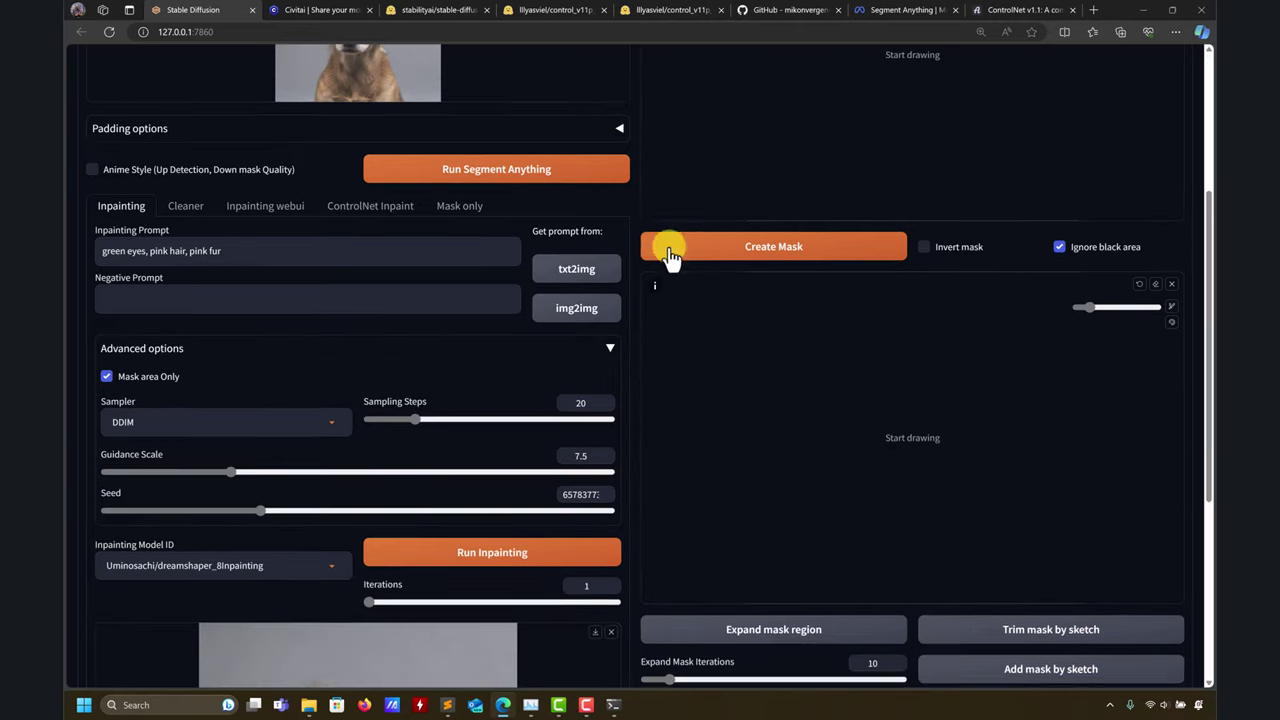
scroll(771, 380, up, 2)
scroll(760, 374, down, 5)
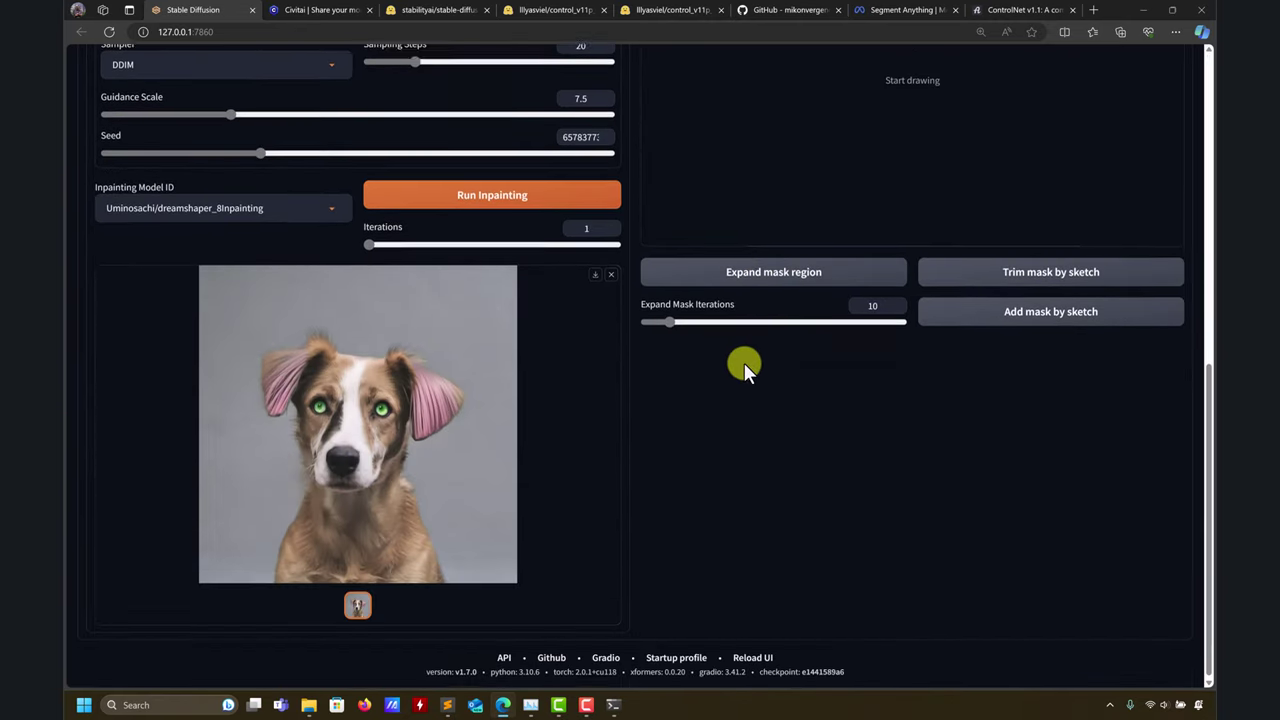
scroll(743, 363, up, 5)
click(268, 238)
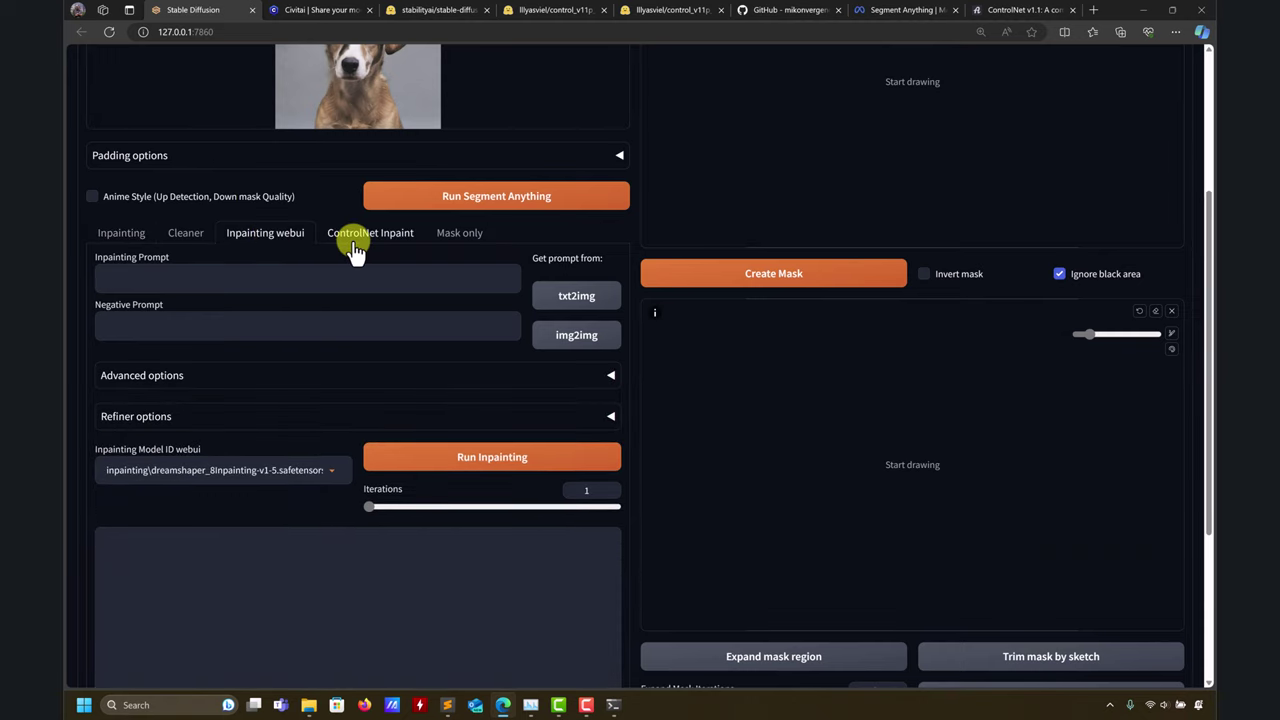
click(356, 238)
click(270, 238)
click(365, 240)
click(263, 240)
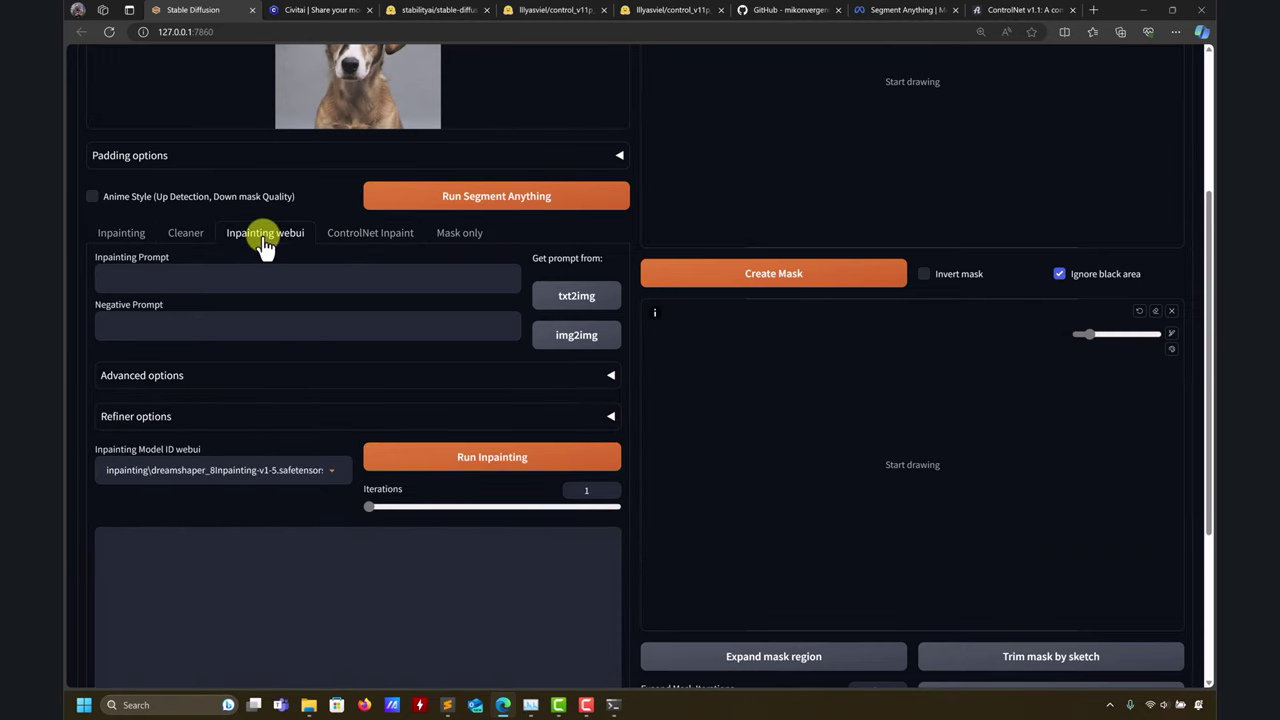
click(364, 238)
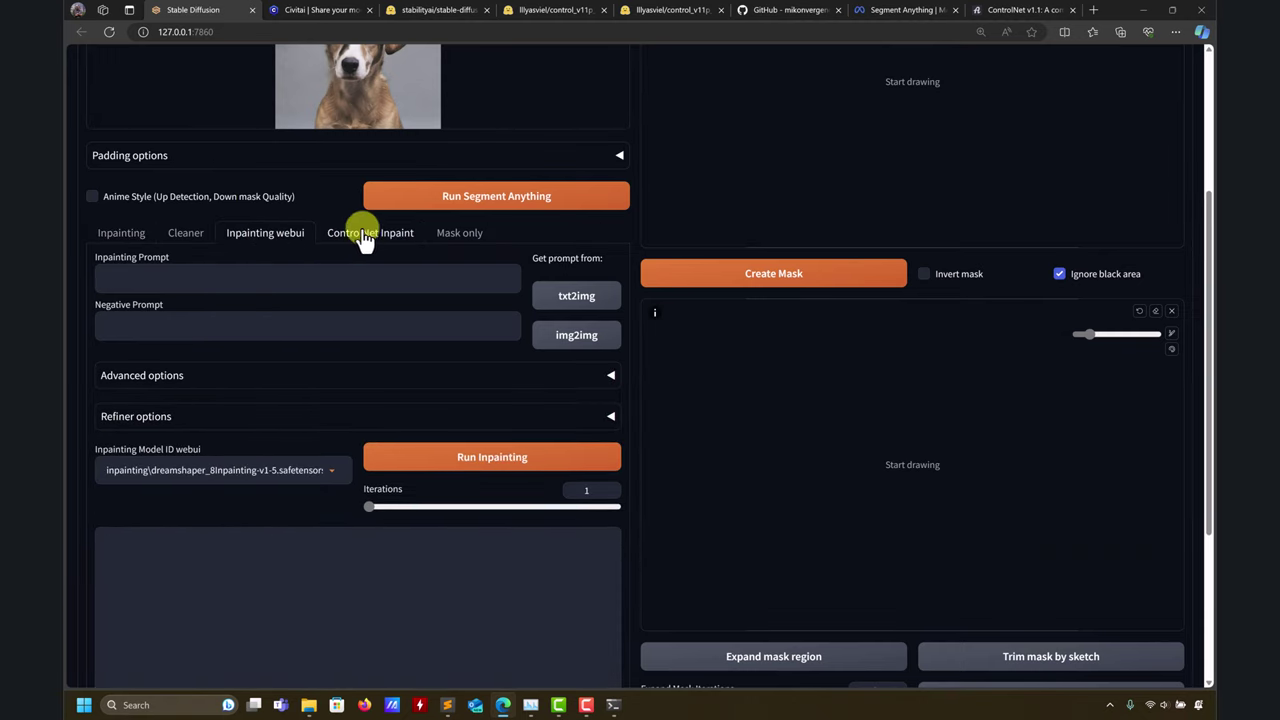
Examine the Mask only mode and its options for getting a mask and sending it to img2img inpaint.
click(454, 232)
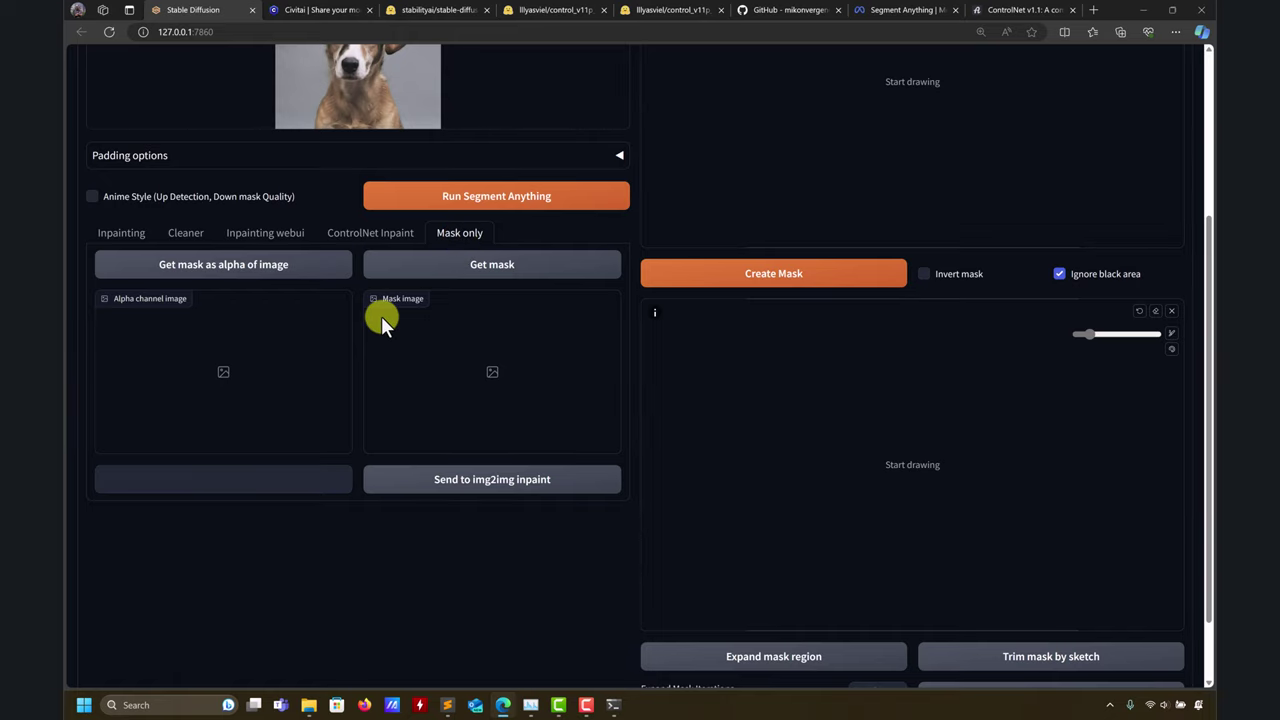
scroll(381, 316, up, 2)
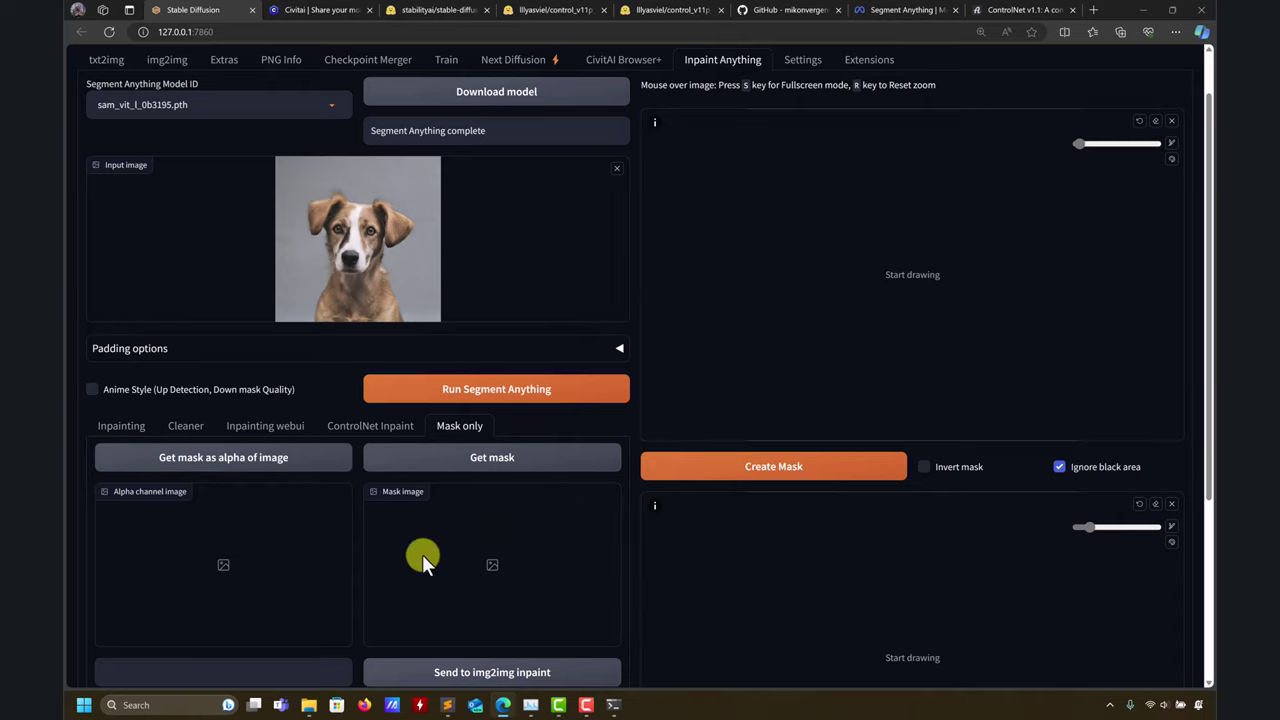
scroll(515, 540, down, 2)
scroll(495, 470, up, 1)
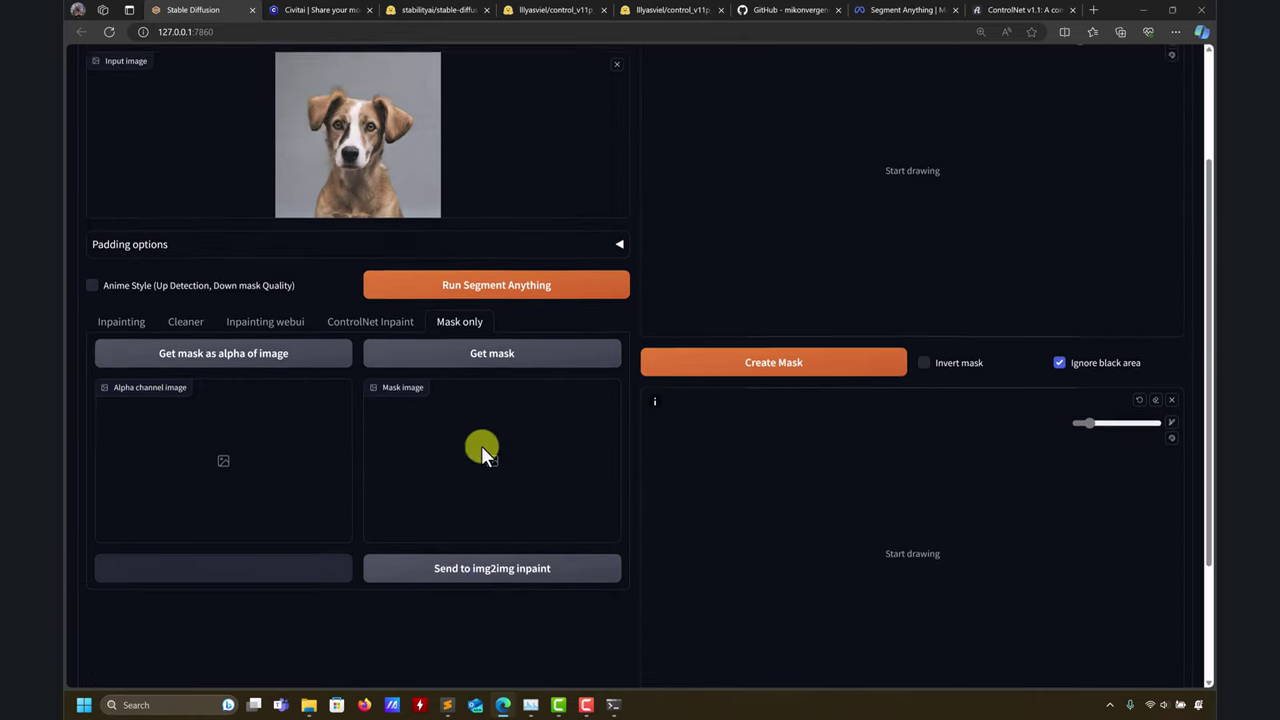
Go back to the standard Inpainting mode and review the dreamshaper result of the dog.
click(108, 336)
scroll(640, 420, down, 3)
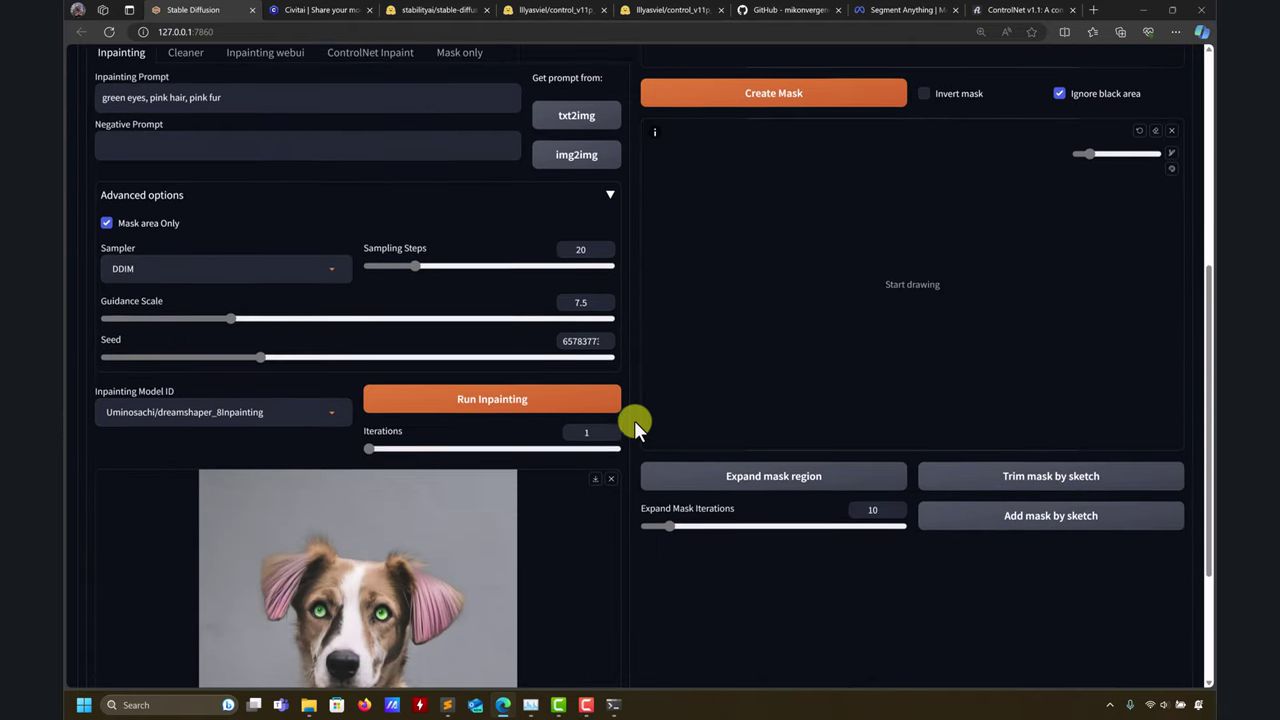
scroll(634, 420, down, 2)
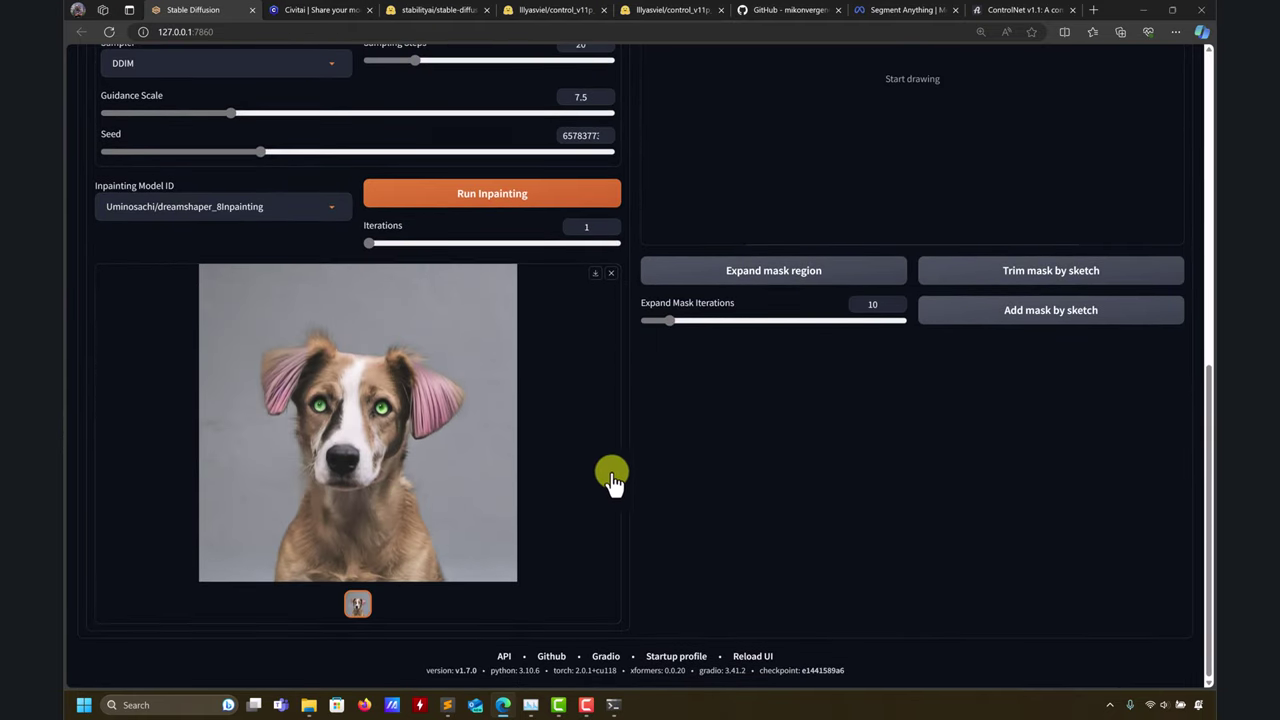
Switch to the File Explorer window showing the for_inpaint_anything folder of sample images.
mouse_move(315, 710)
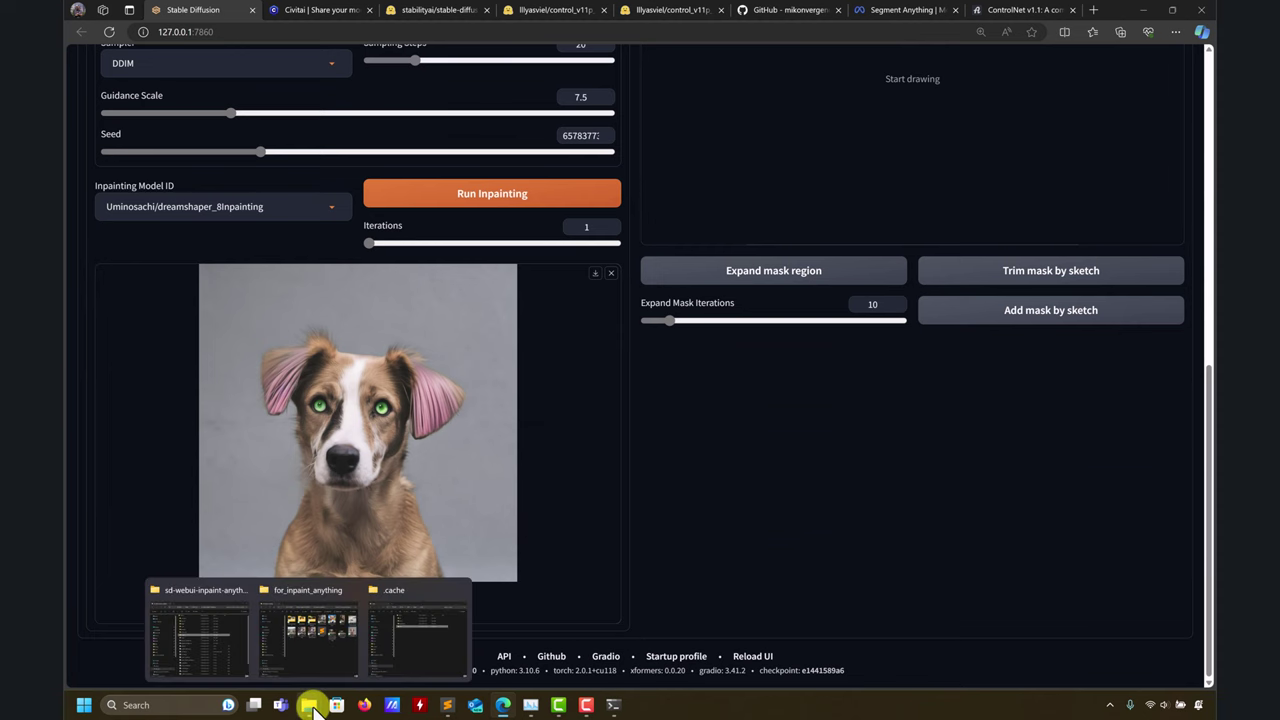
click(314, 650)
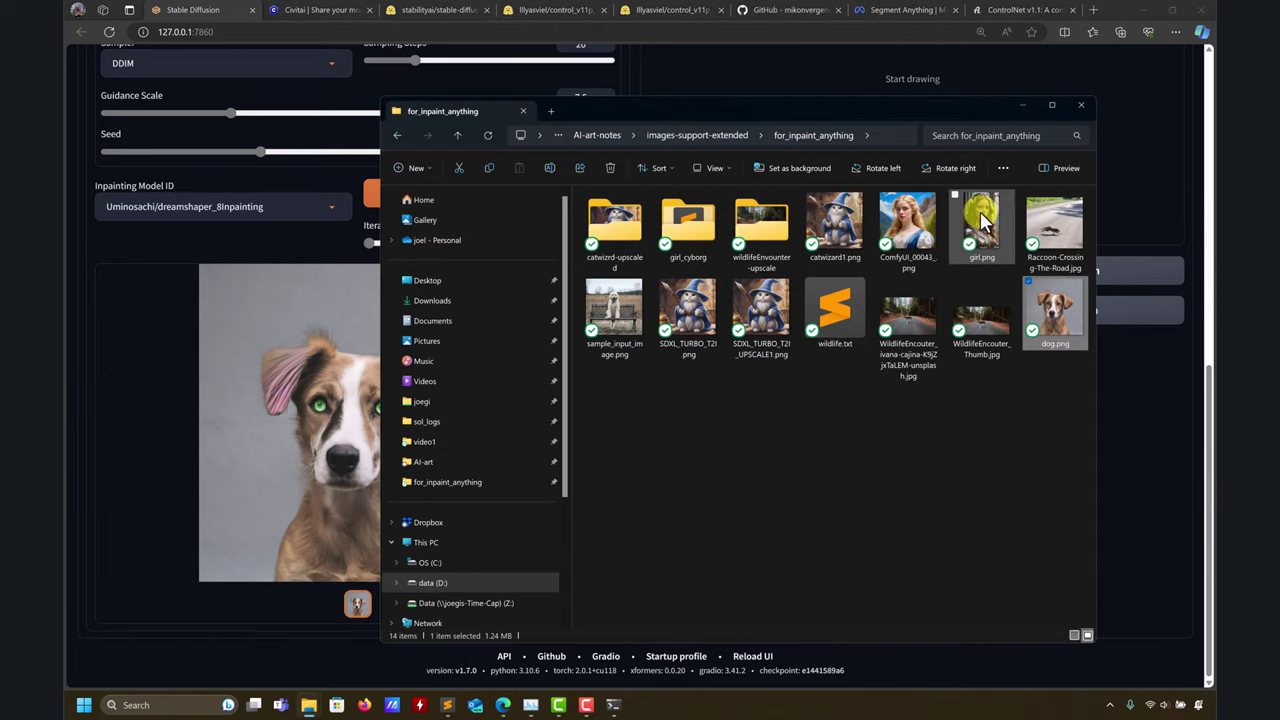